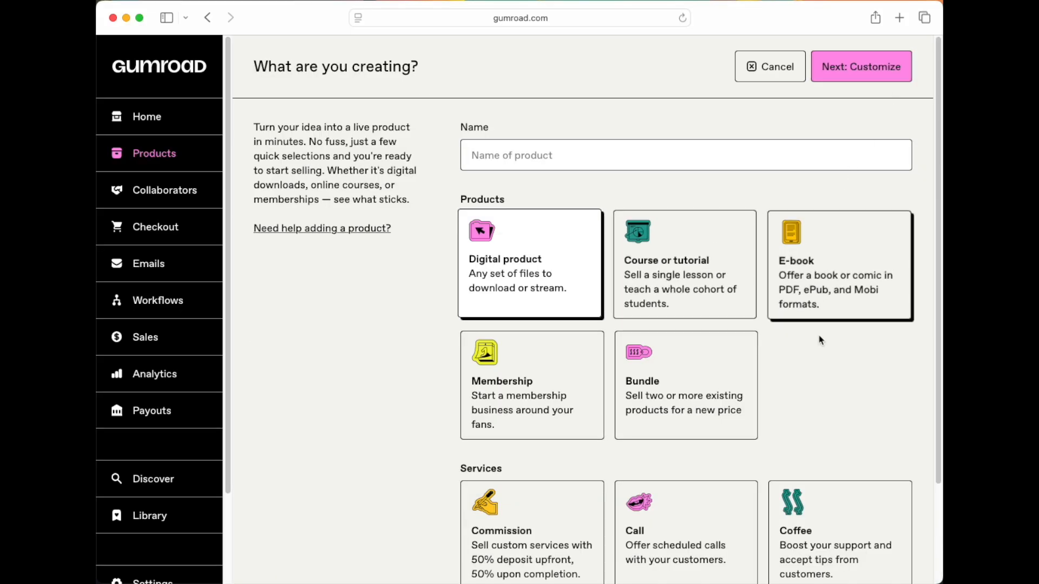
Step: Look over the new product form, including the name field, the product and service types, and the price field
scroll(855, 372, down, 3)
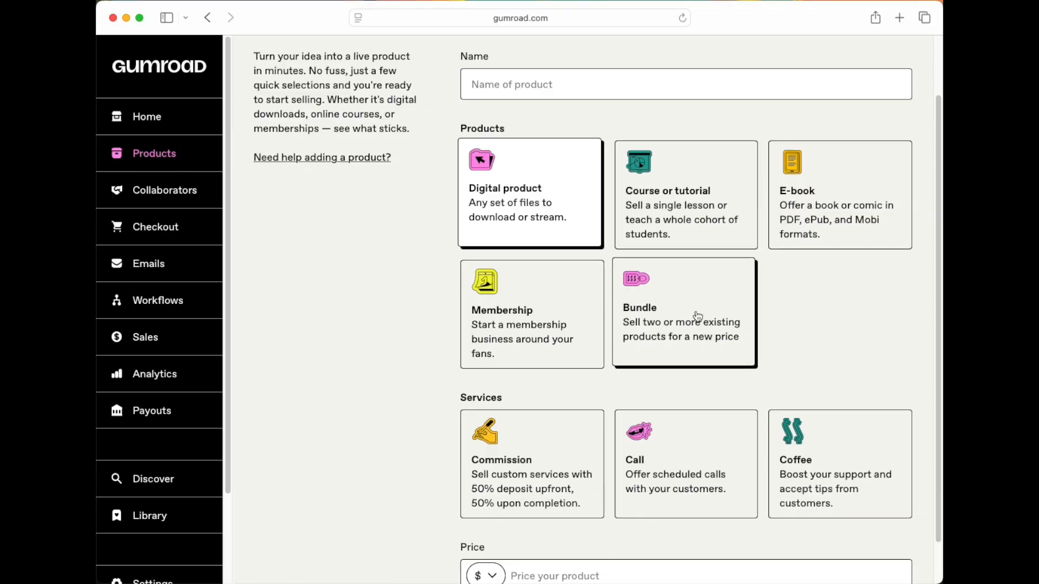
scroll(528, 455, down, 2)
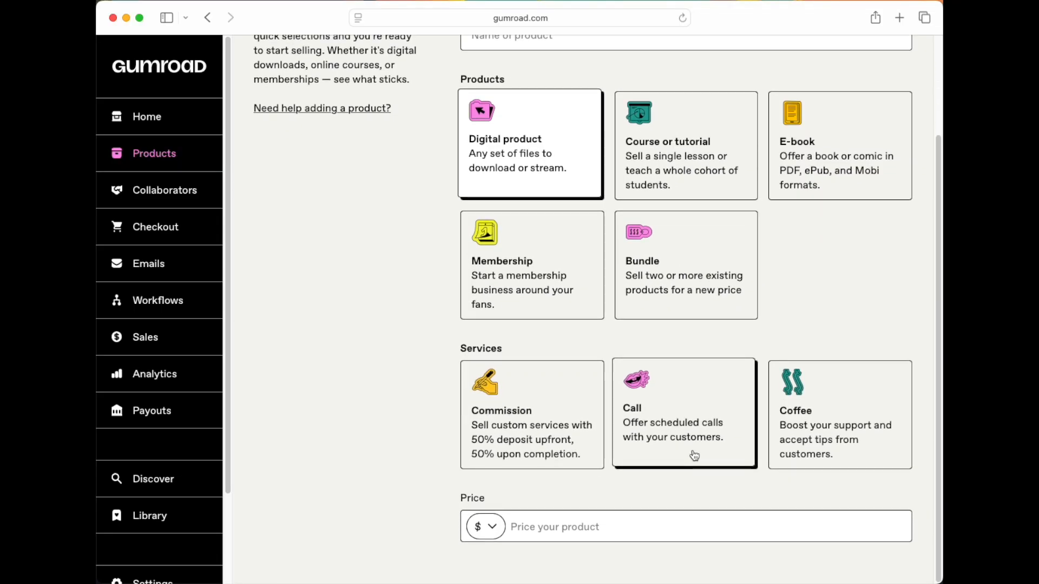
scroll(695, 455, up, 3)
scroll(515, 116, up, 1)
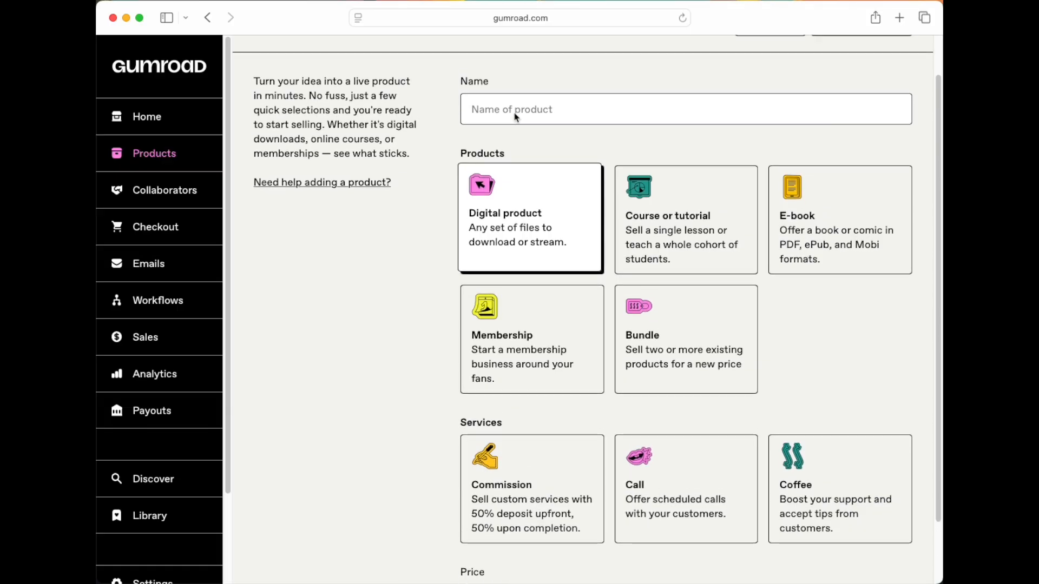
scroll(514, 116, up, 1)
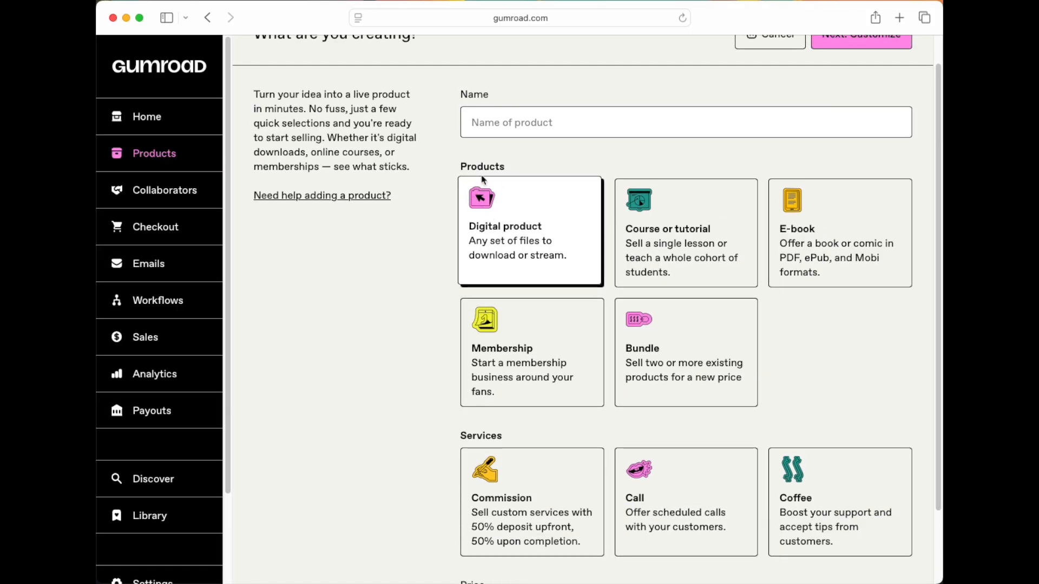
click(512, 118)
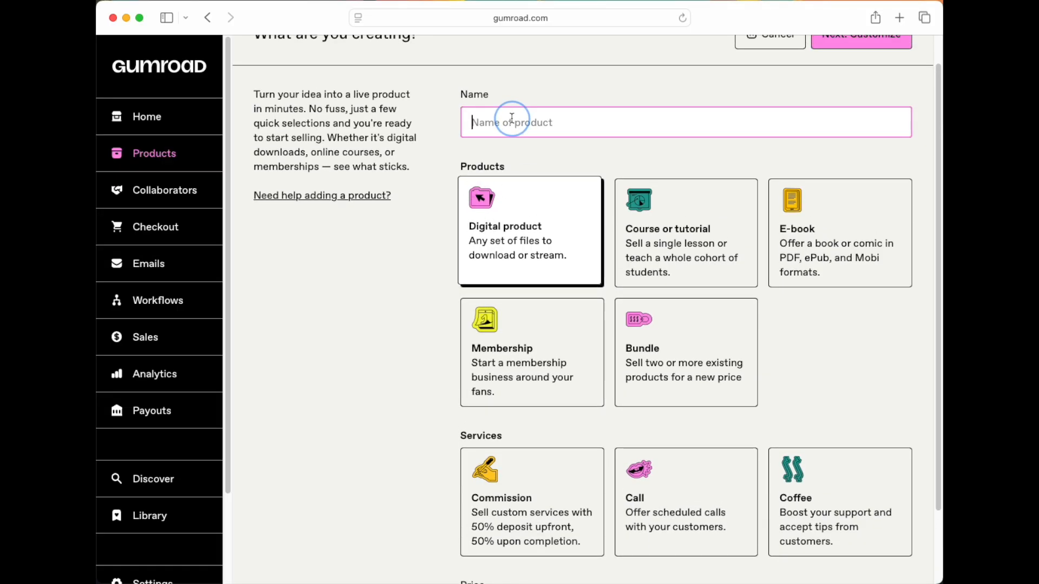
scroll(483, 371, down, 3)
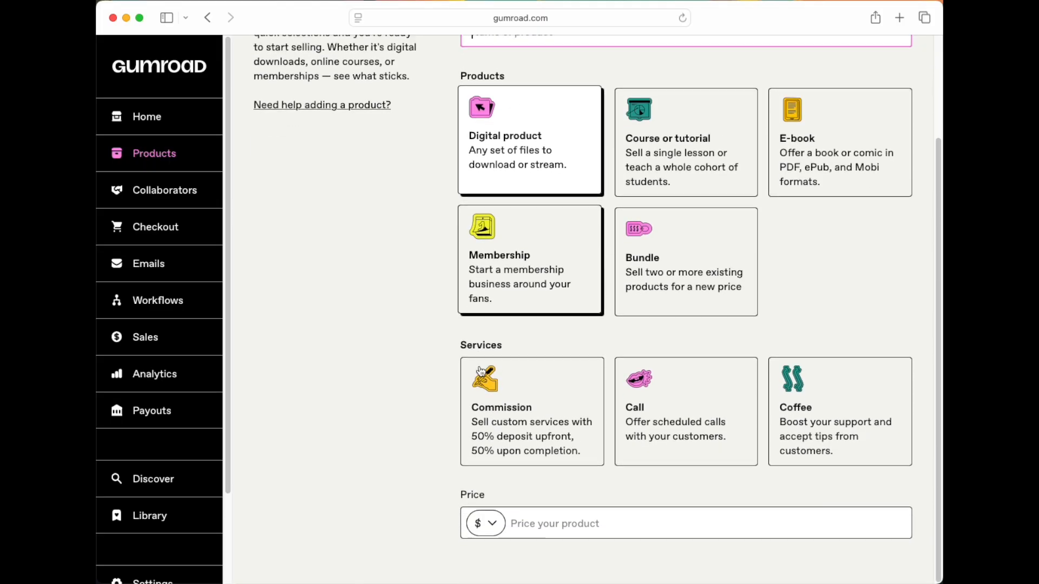
click(553, 535)
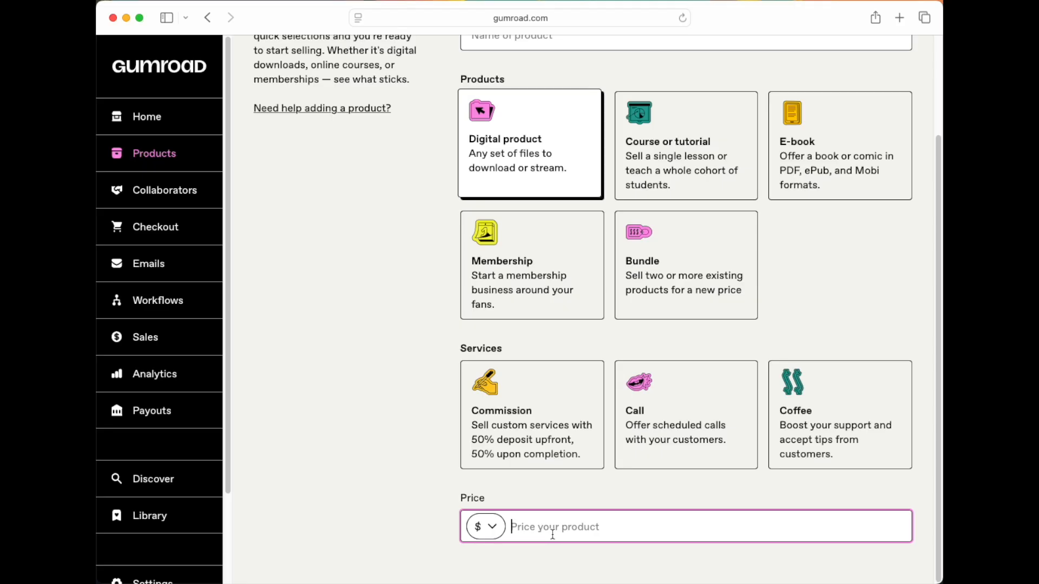
click(539, 529)
click(539, 529)
scroll(538, 529, up, 3)
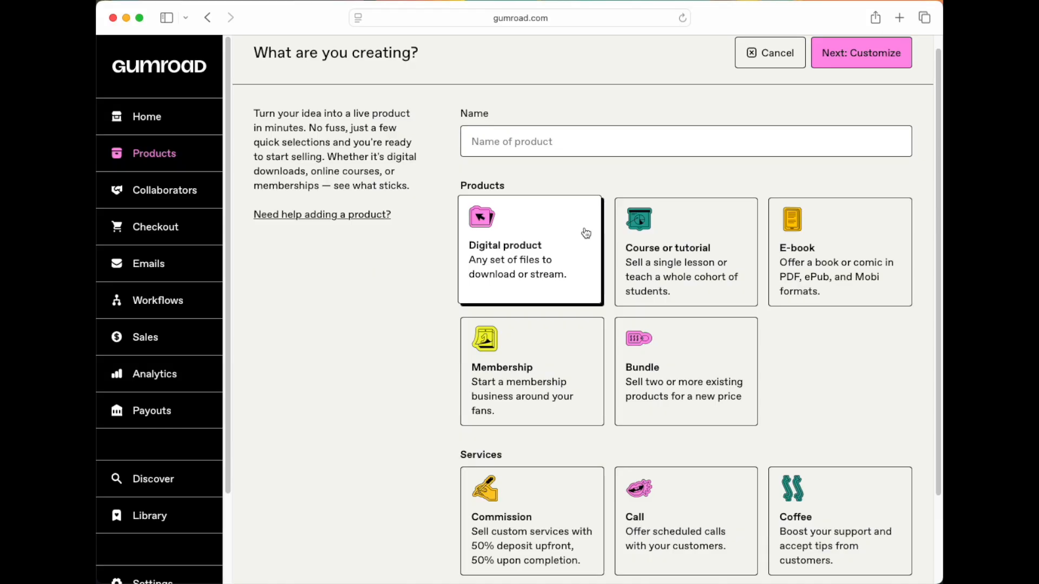
Step: Try the Course or tutorial product type, followed by the E-book type
click(715, 248)
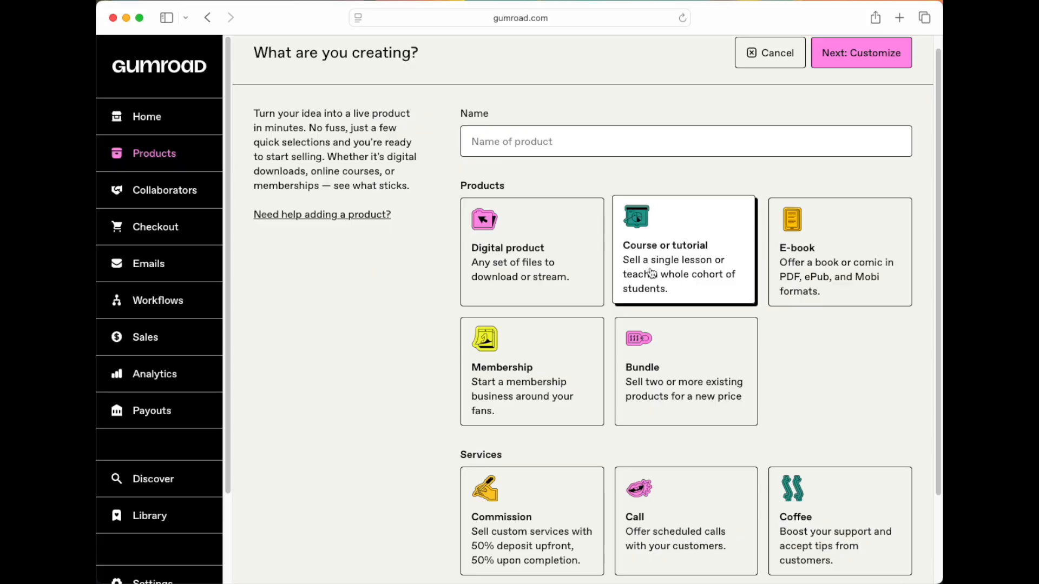
click(844, 272)
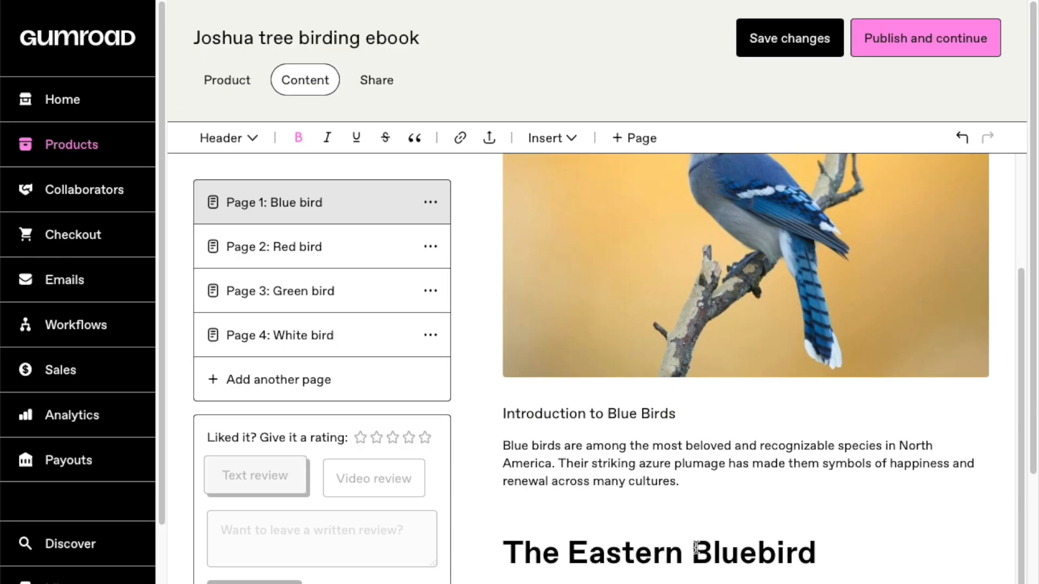
Step: Review the content pages of the Joshua tree birding ebook, from Blue bird through Red bird and Green bird to White bird
scroll(657, 406, down, 10)
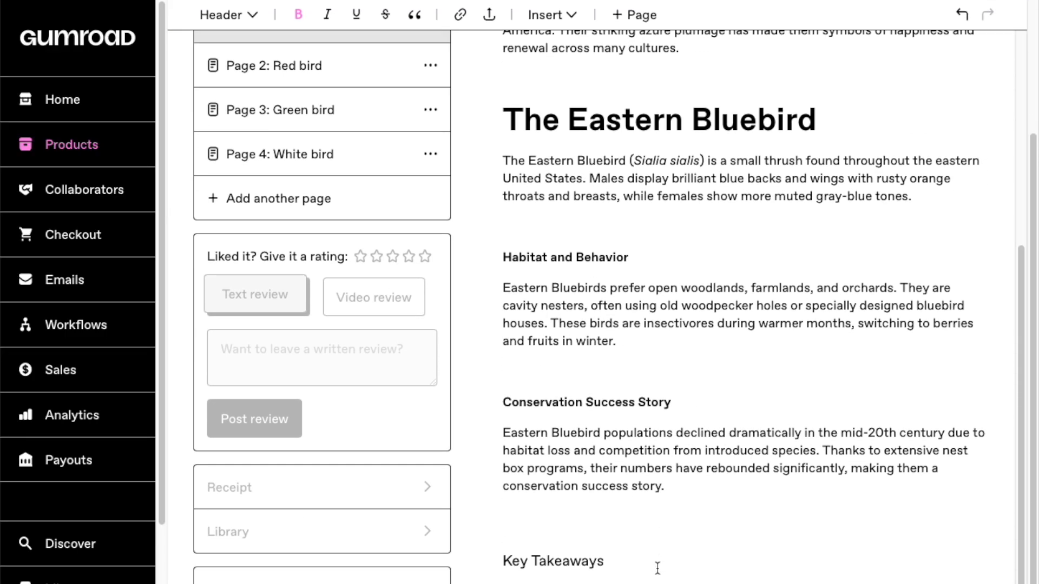
scroll(657, 568, down, 2)
scroll(657, 568, up, 10)
click(275, 249)
scroll(528, 375, down, 6)
scroll(527, 375, up, 6)
click(291, 298)
click(281, 337)
scroll(711, 579, down, 10)
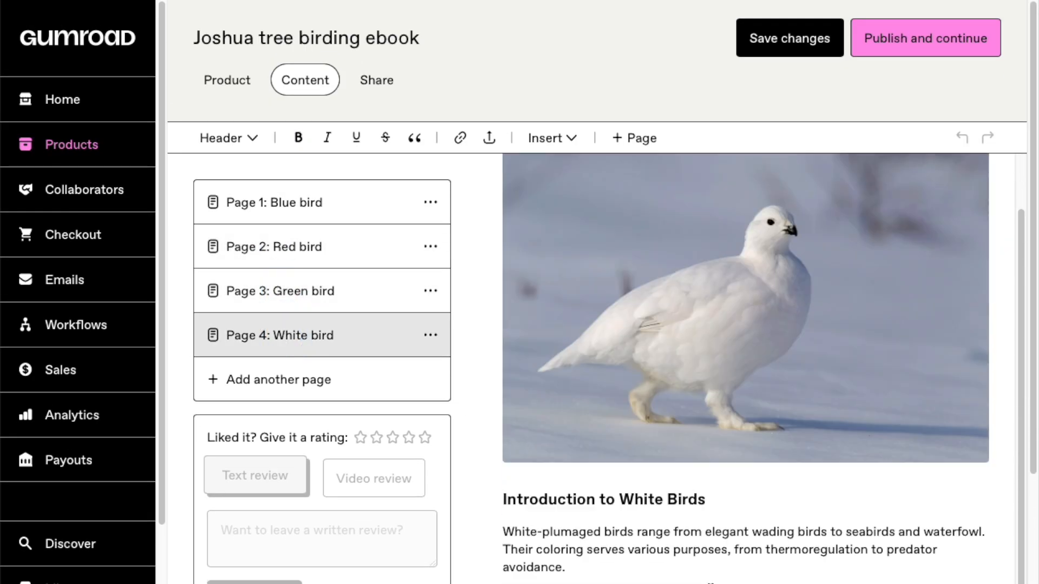
scroll(711, 579, down, 3)
scroll(710, 579, up, 6)
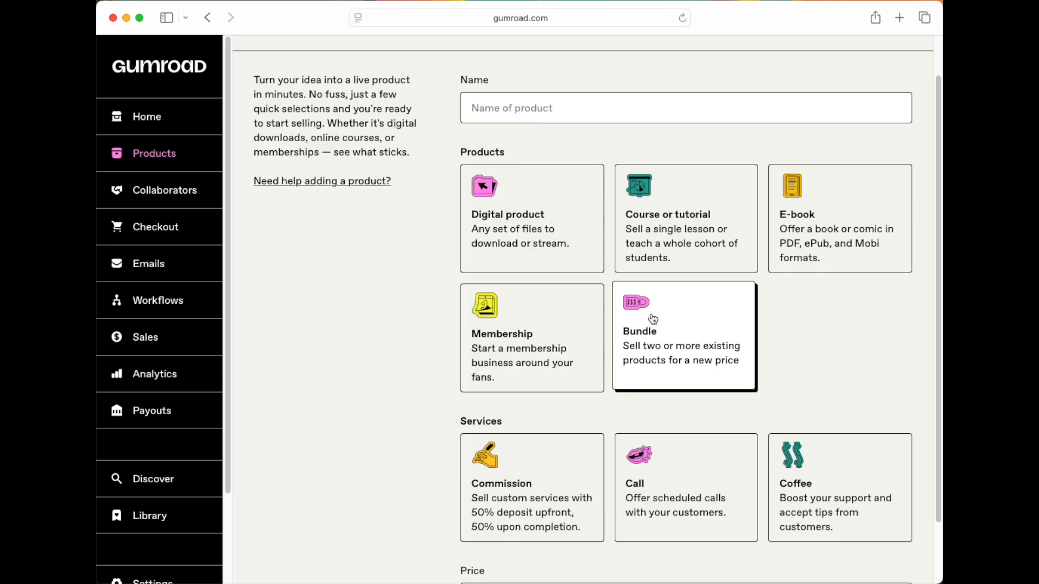
Step: Try the Call service type, followed by the Coffee type
scroll(655, 333, down, 2)
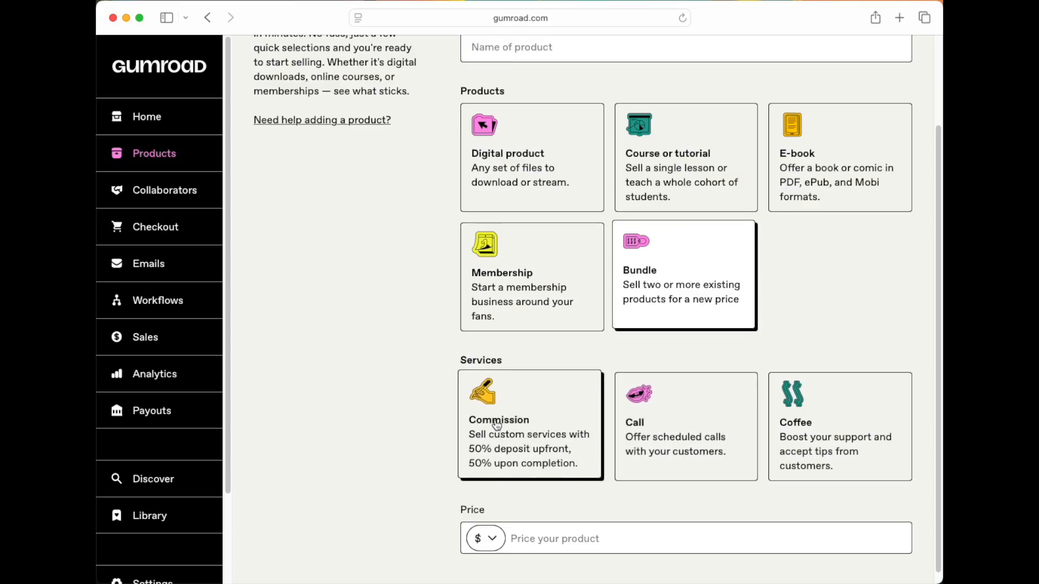
click(694, 432)
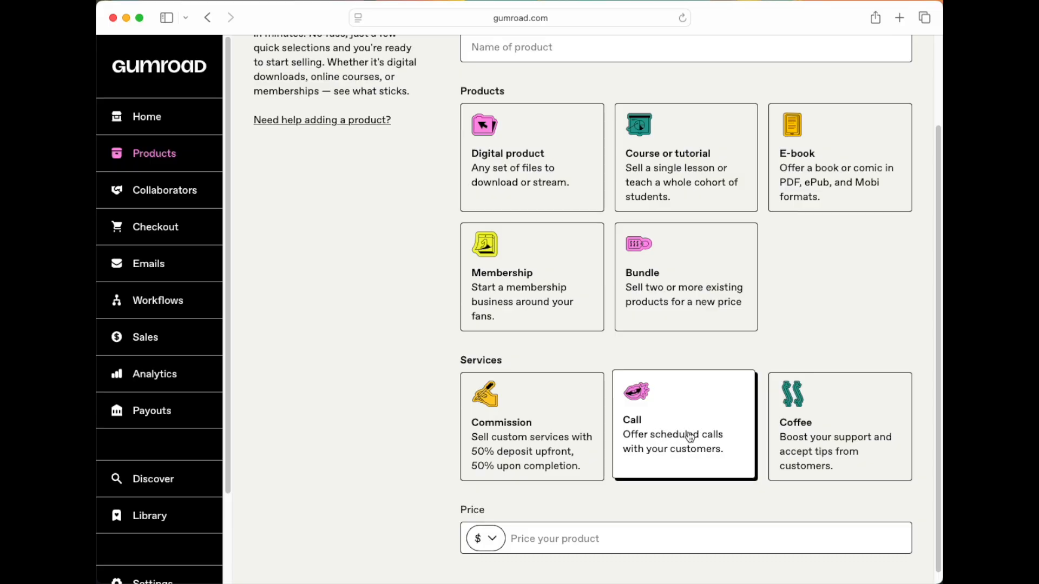
click(819, 423)
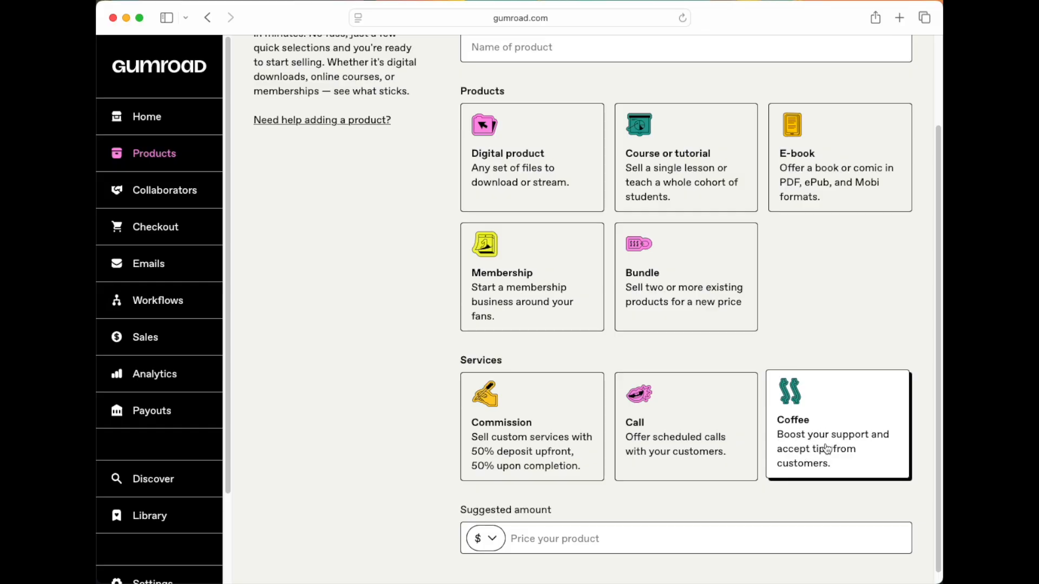
Step: Choose the Digital product type and name the product "example 1"
scroll(826, 449, up, 3)
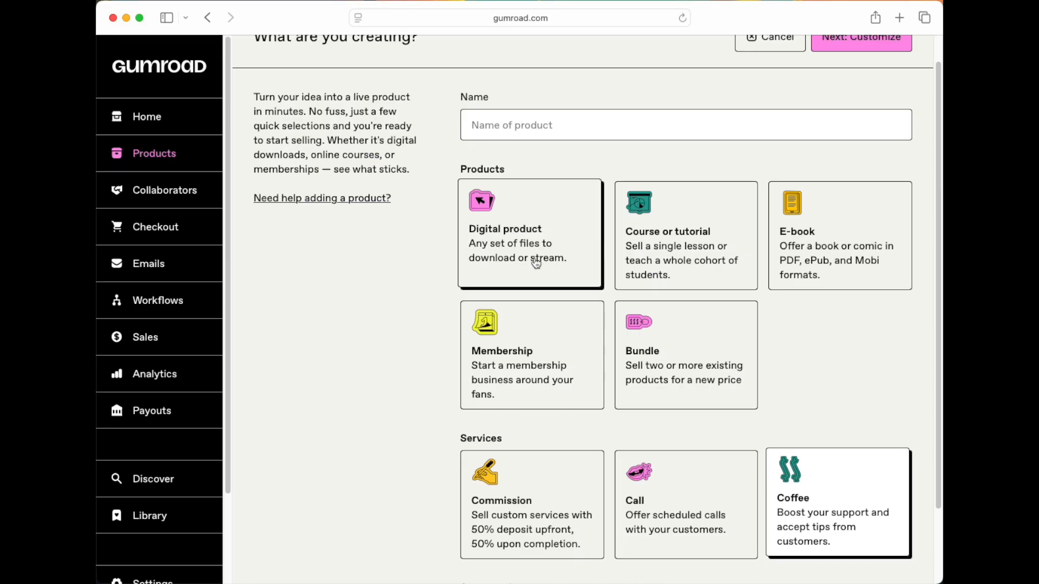
click(542, 252)
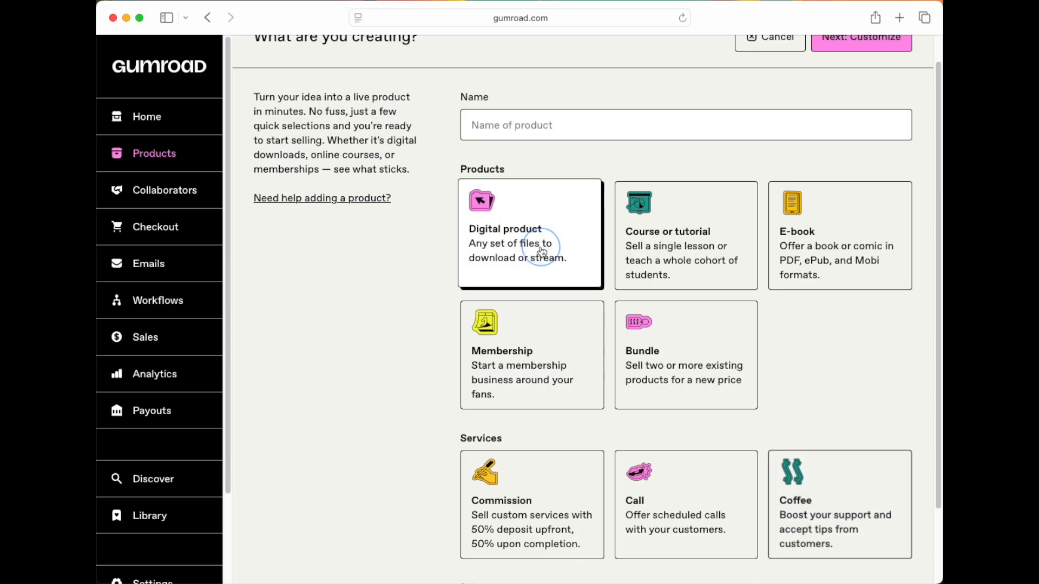
click(511, 127)
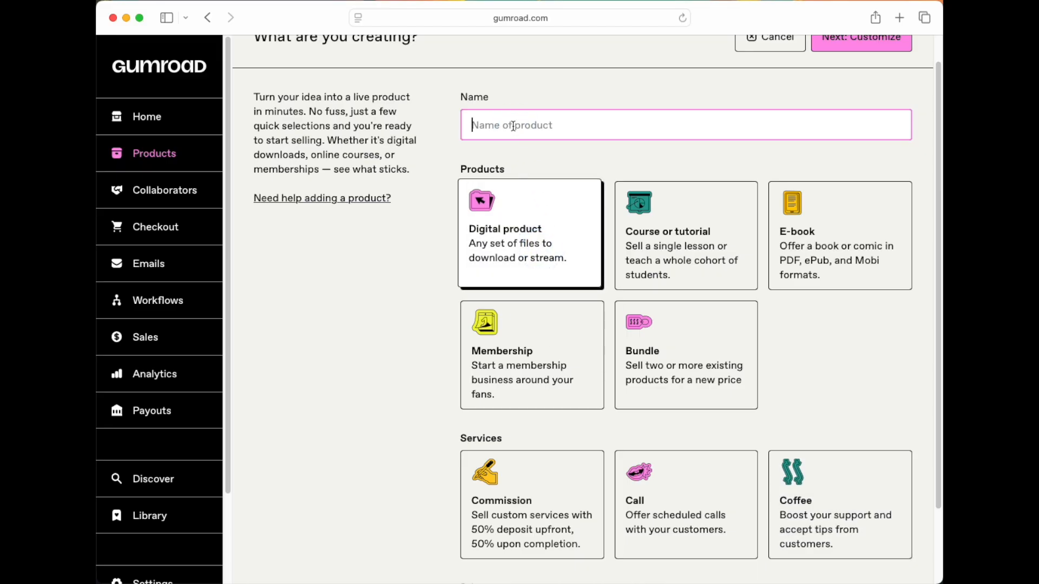
text(example)
Step: Set the product's price to $10 and continue to its customization page
scroll(530, 425, down, 3)
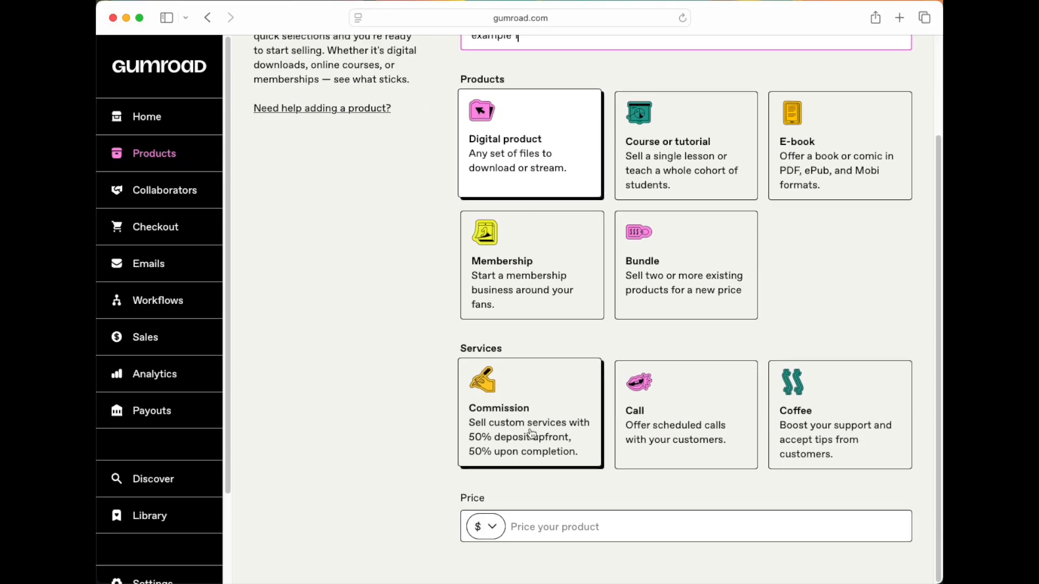
click(535, 528)
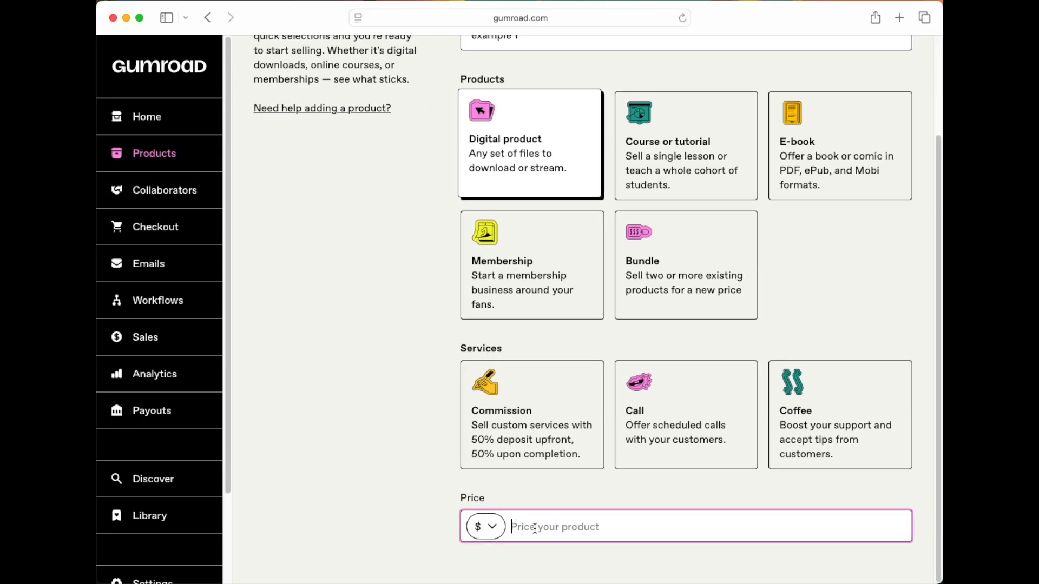
text(10)
scroll(598, 341, up, 4)
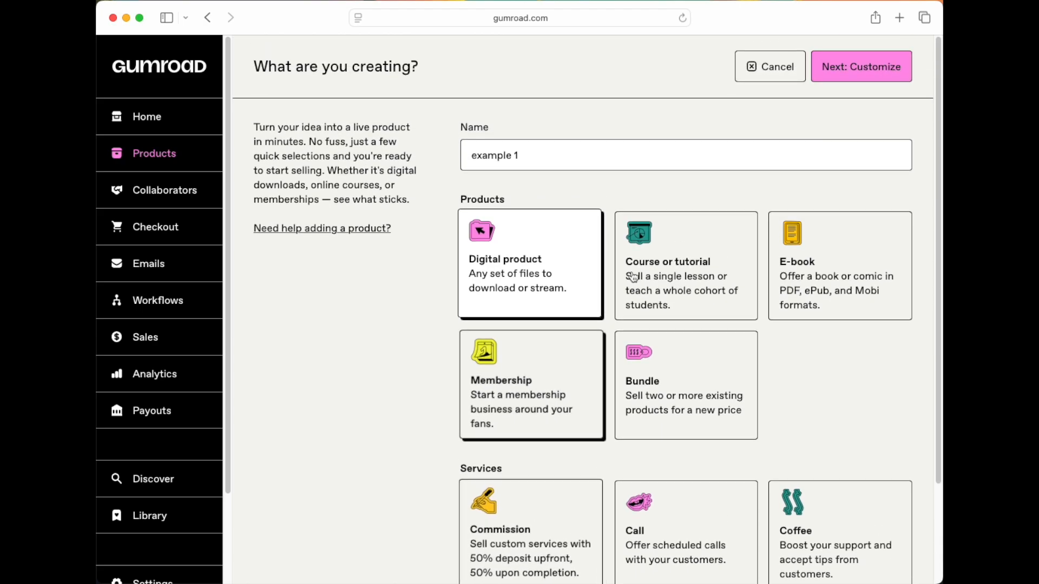
click(868, 76)
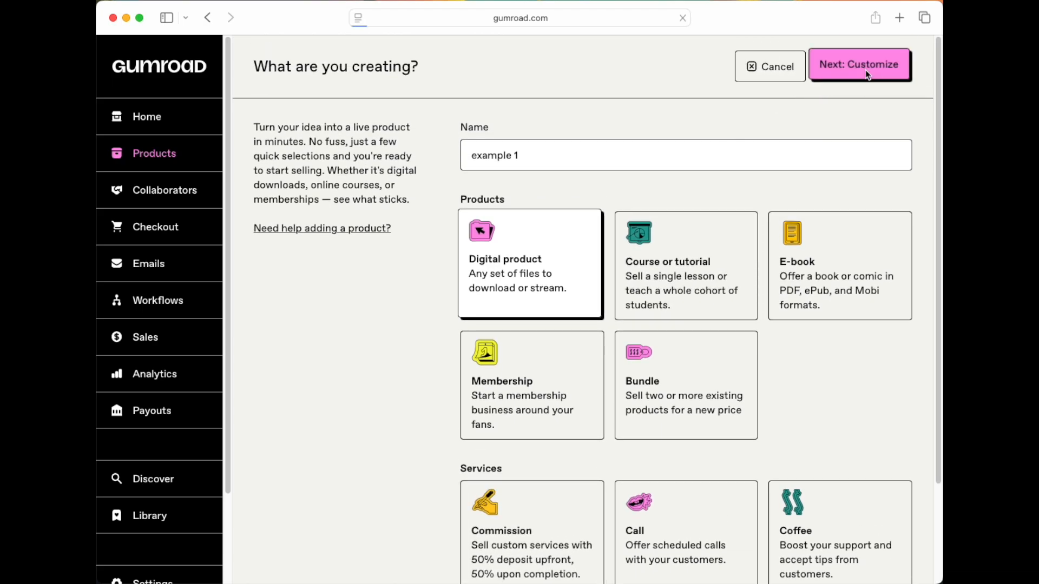
Step: Examine the description editor's text styles, its video and audio insertion dialogs, and the other elements it can insert
click(293, 266)
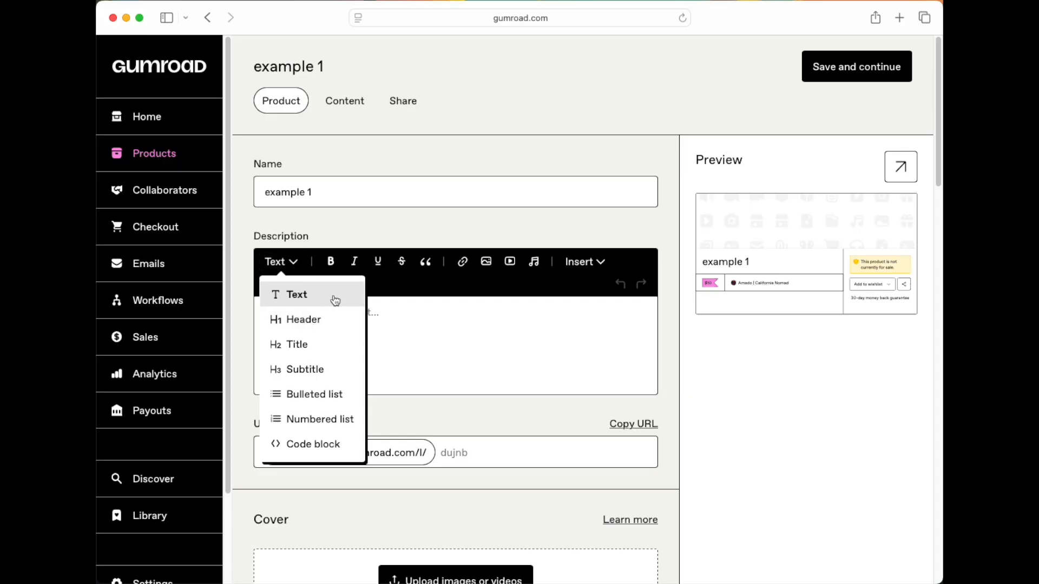
click(419, 317)
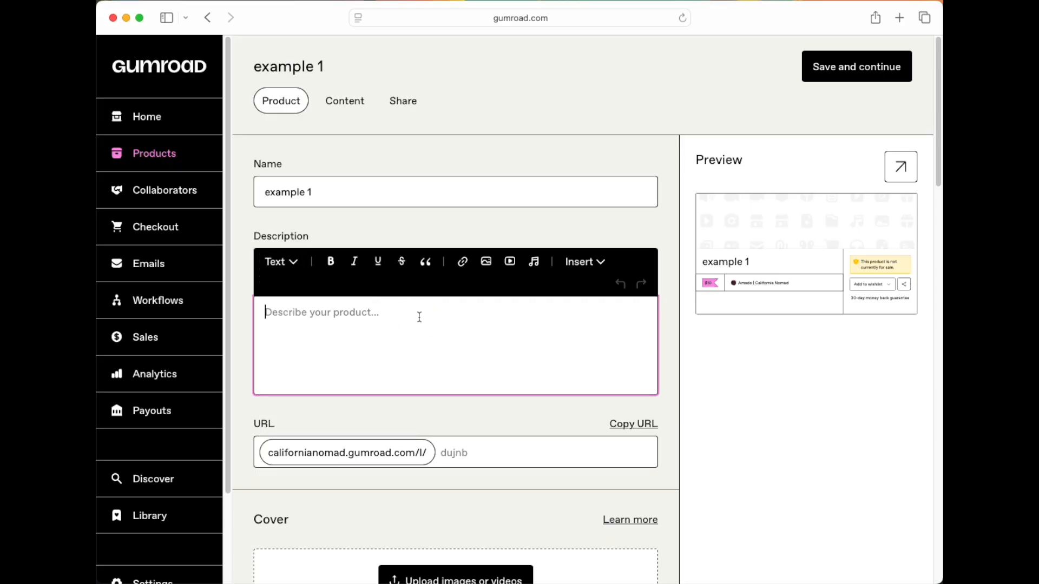
click(301, 263)
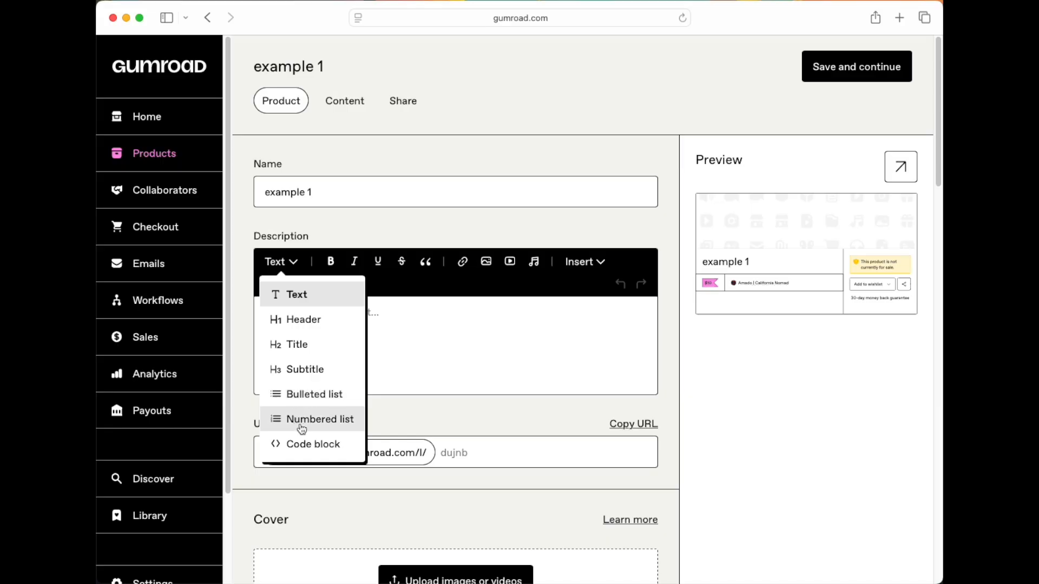
scroll(306, 452, down, 1)
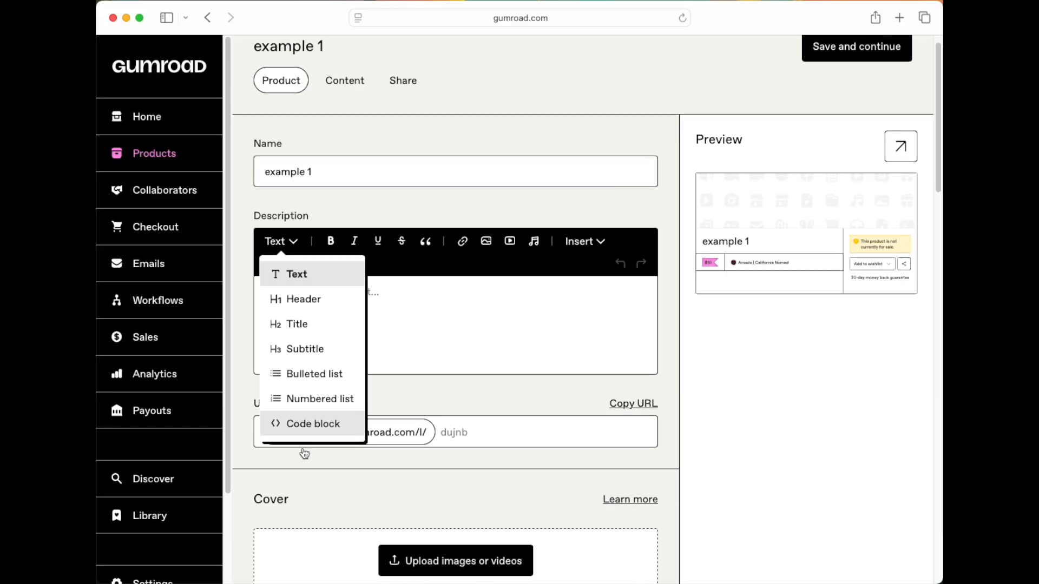
click(404, 310)
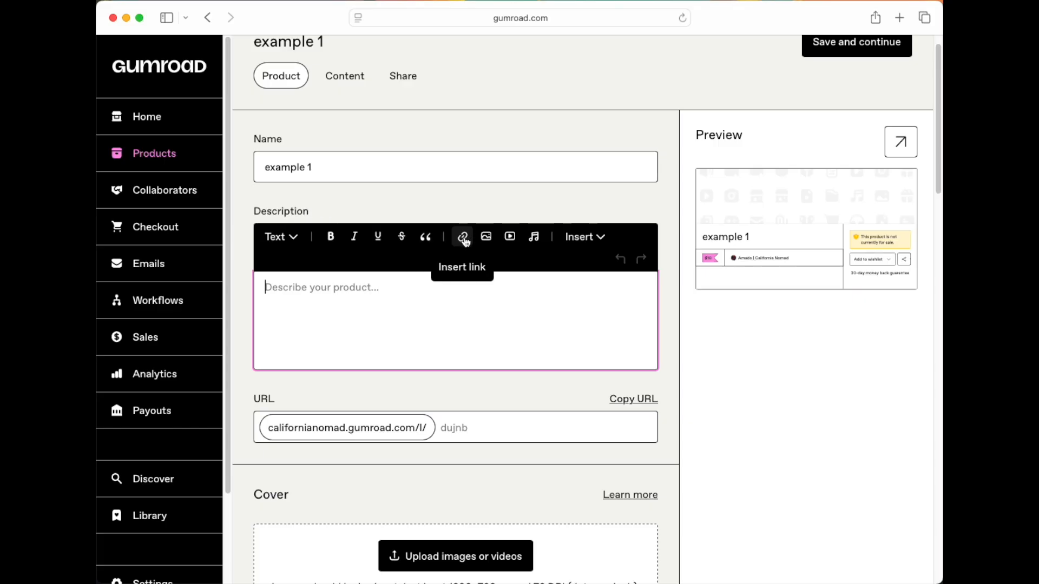
click(510, 239)
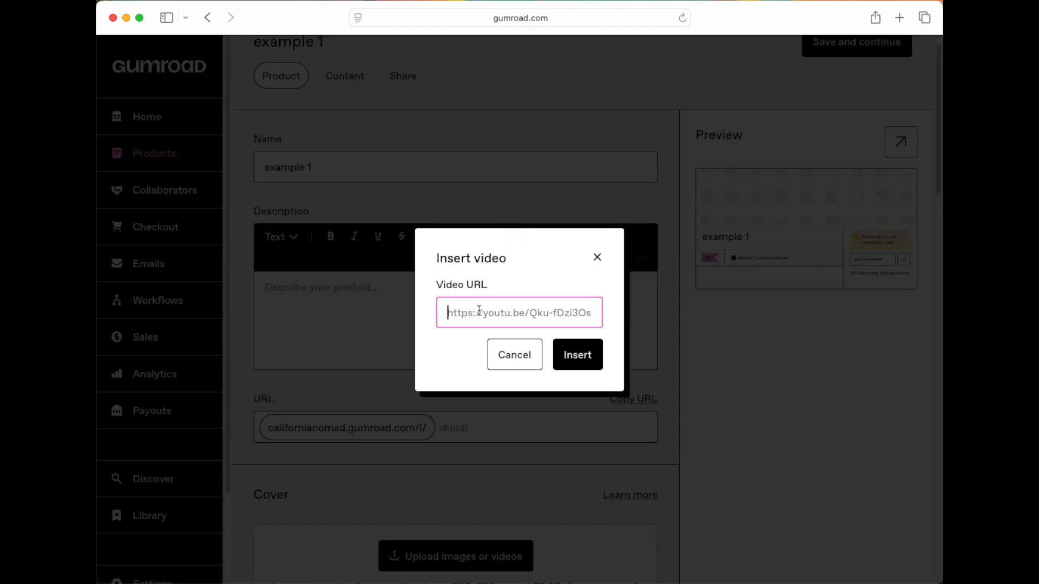
click(514, 365)
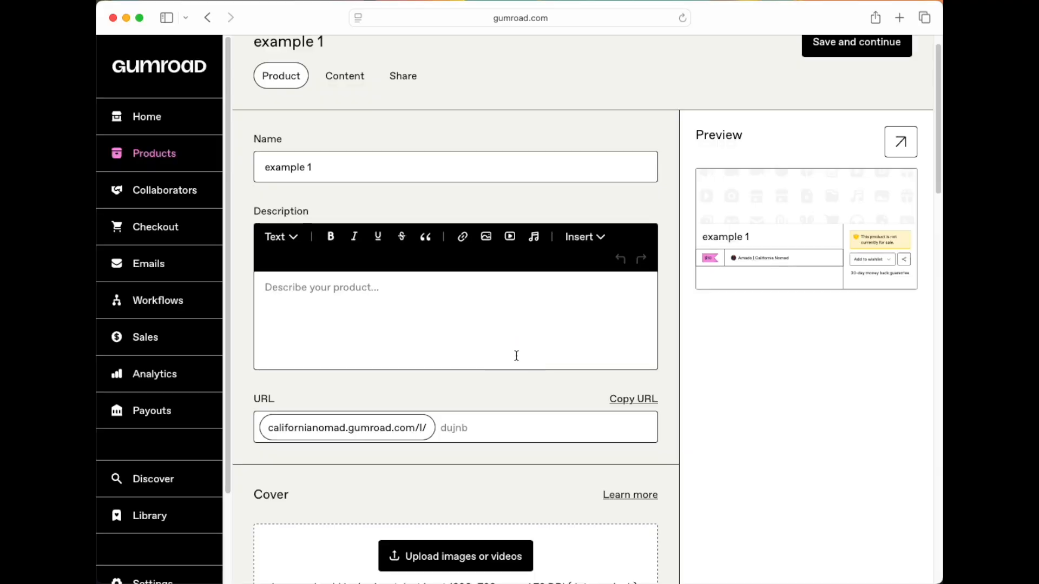
click(533, 237)
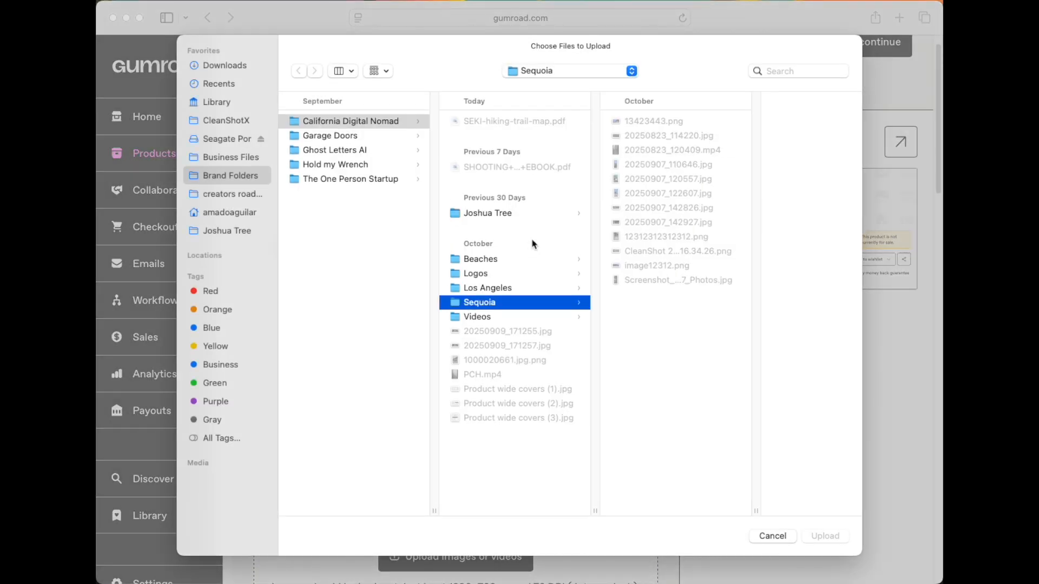
key(Escape)
click(591, 238)
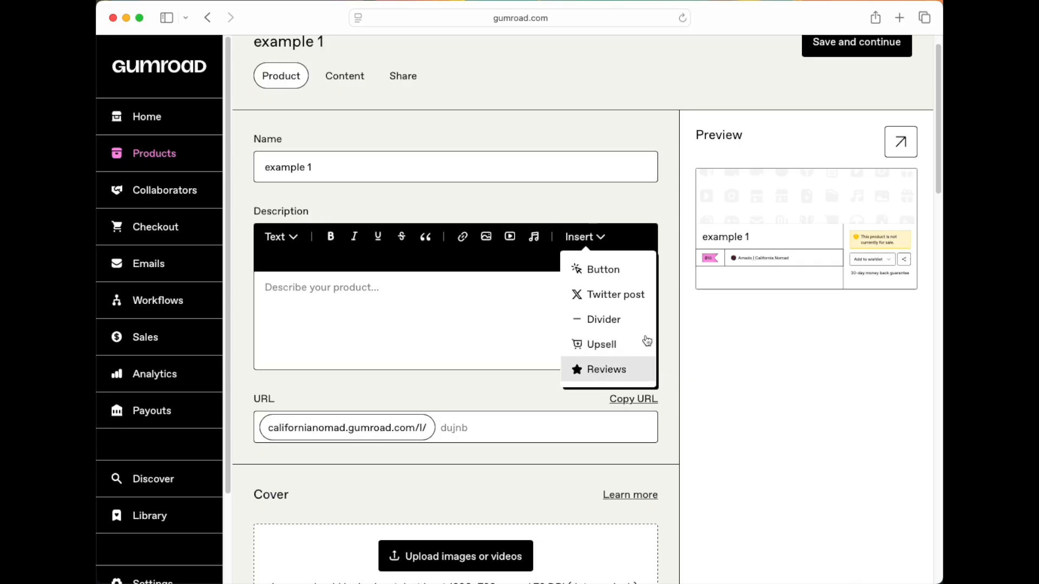
click(740, 278)
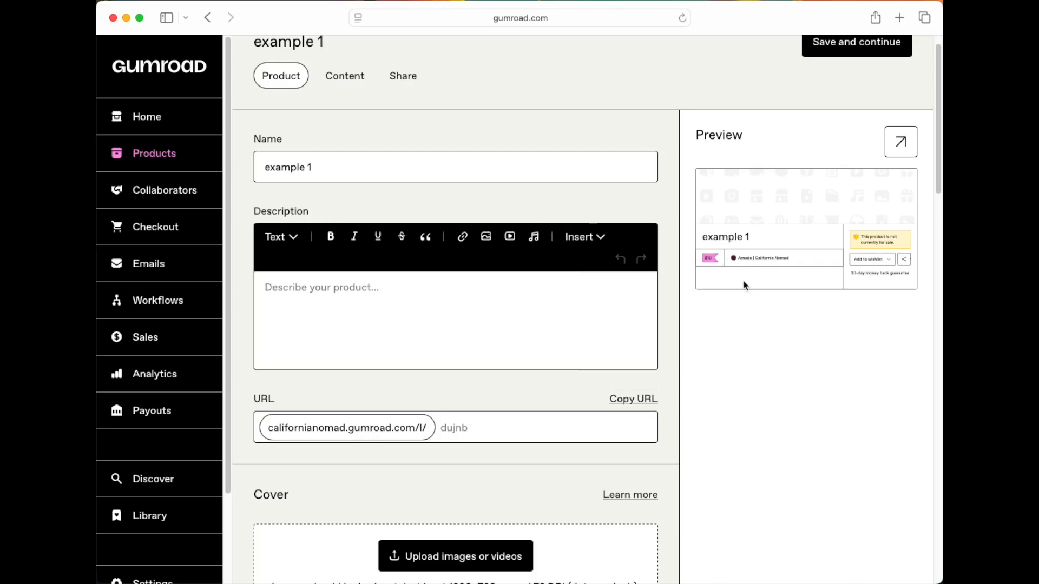
Step: Start the product description with a header-style line reading "Guide For Hiking Yosemite"
click(442, 299)
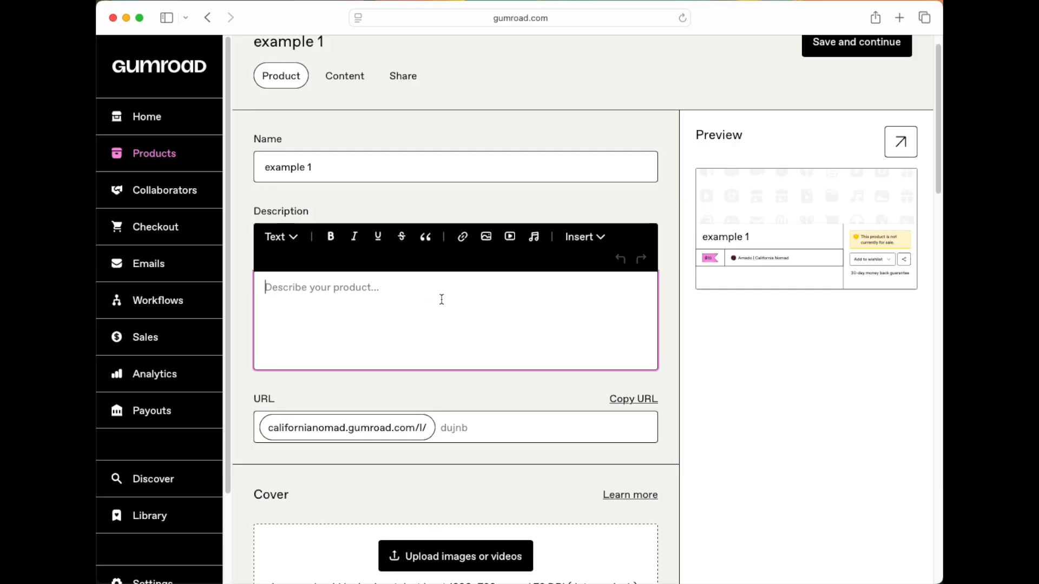
text(# Get the new)
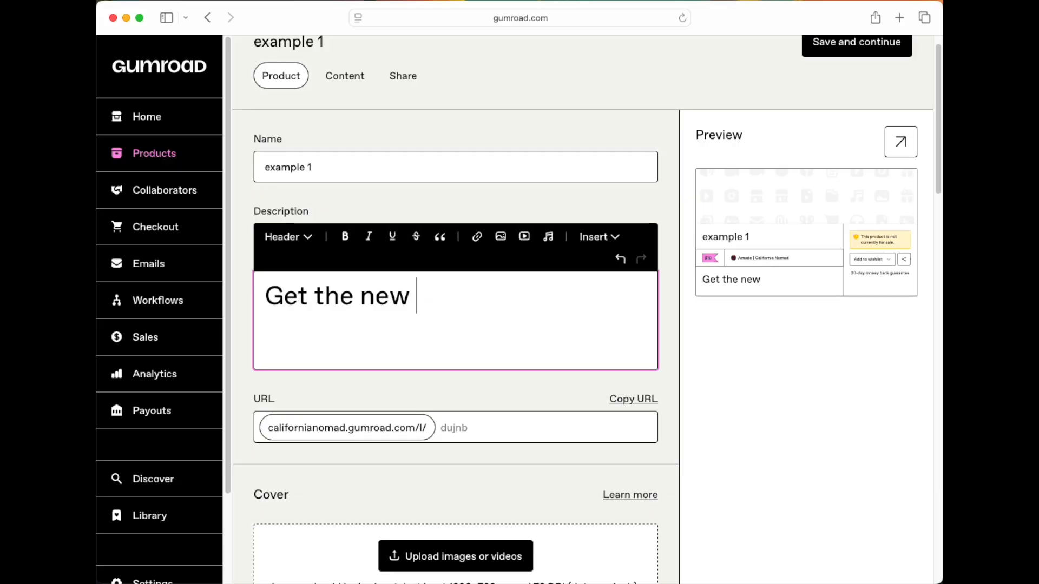
key(super+BackSpace)
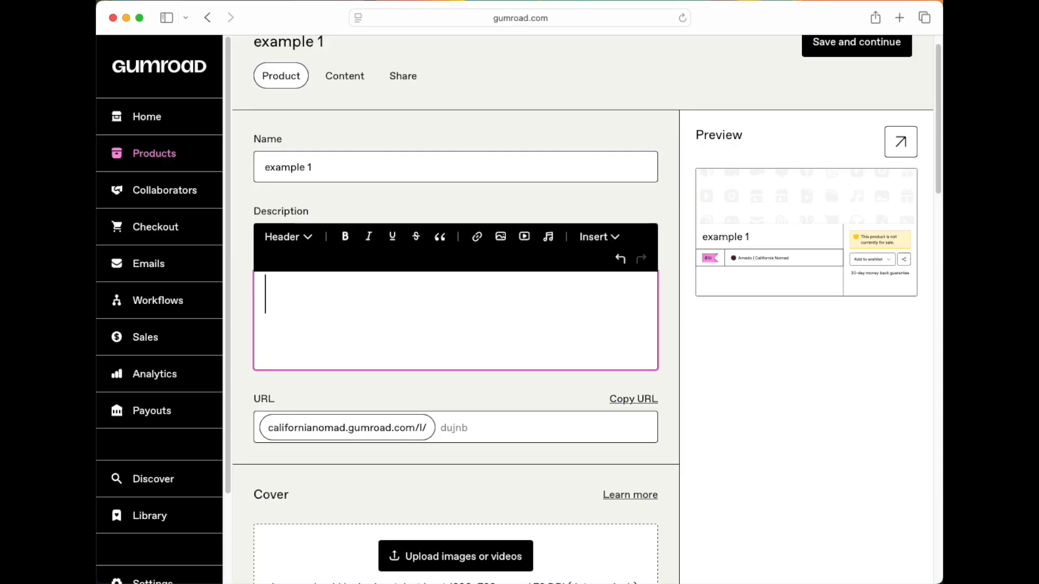
text(Guide For )
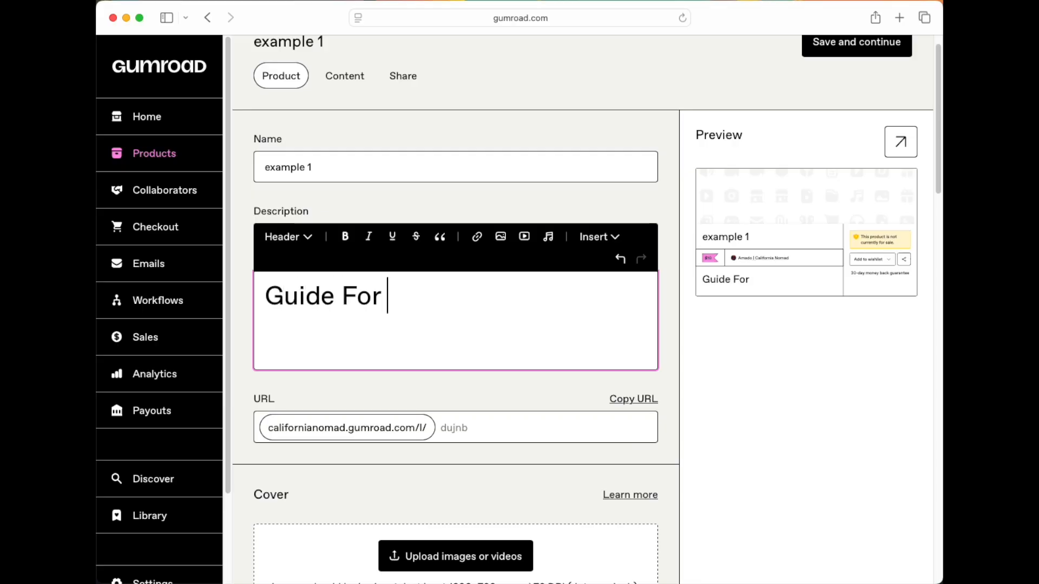
text(HIking)
key(alt+BackSpace)
text(Hiking)
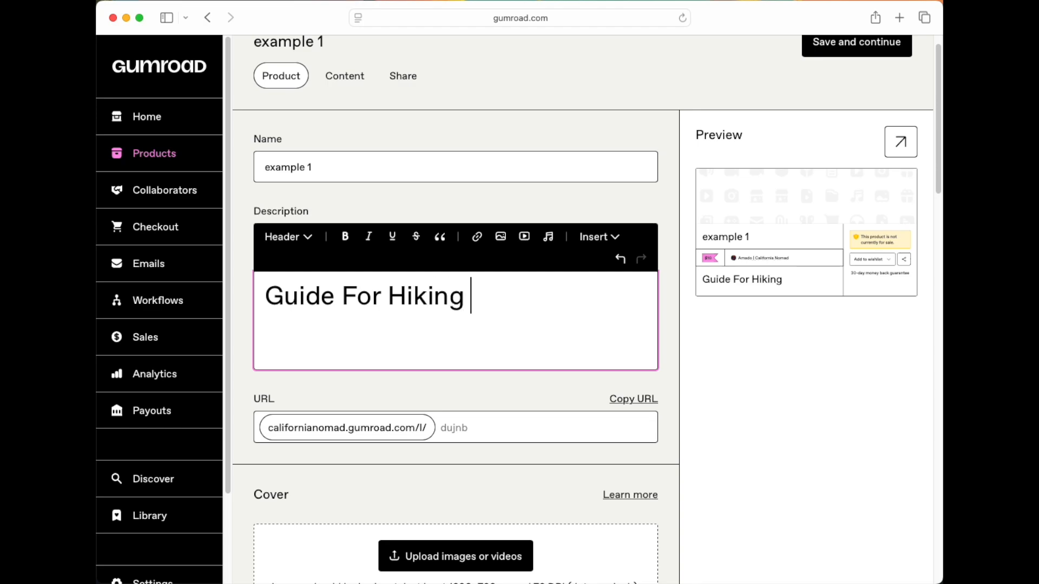
text( Yosem)
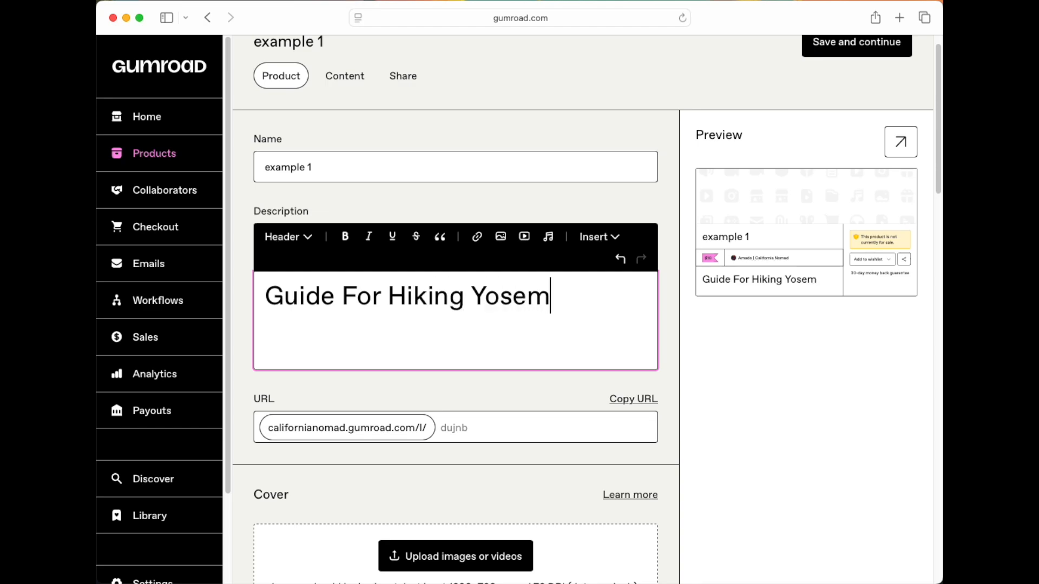
text(ite)
Step: Rename the product "Yosemite Hiking Guide"
click(327, 164)
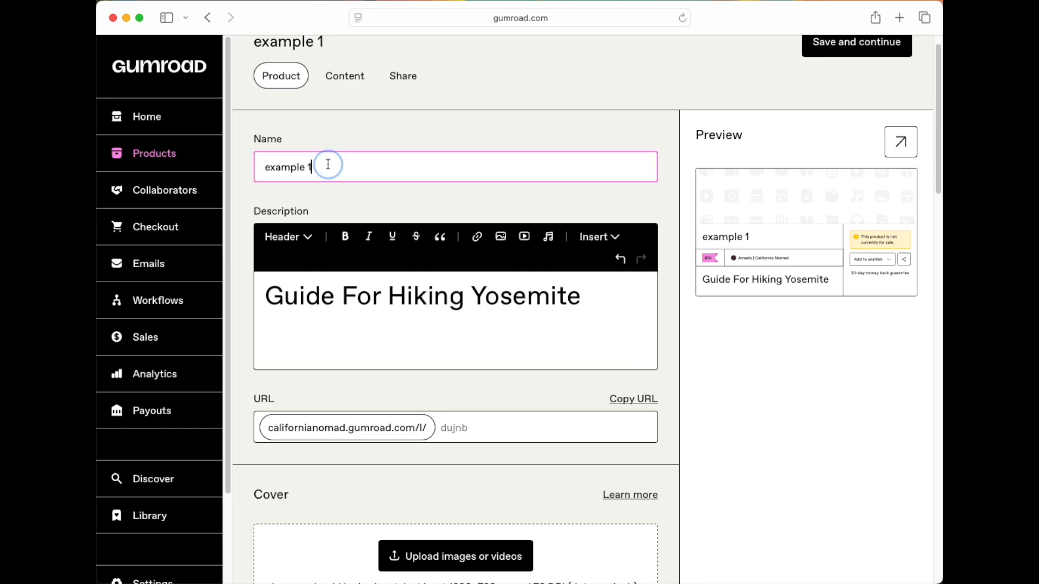
key(super+a)
text(Yose)
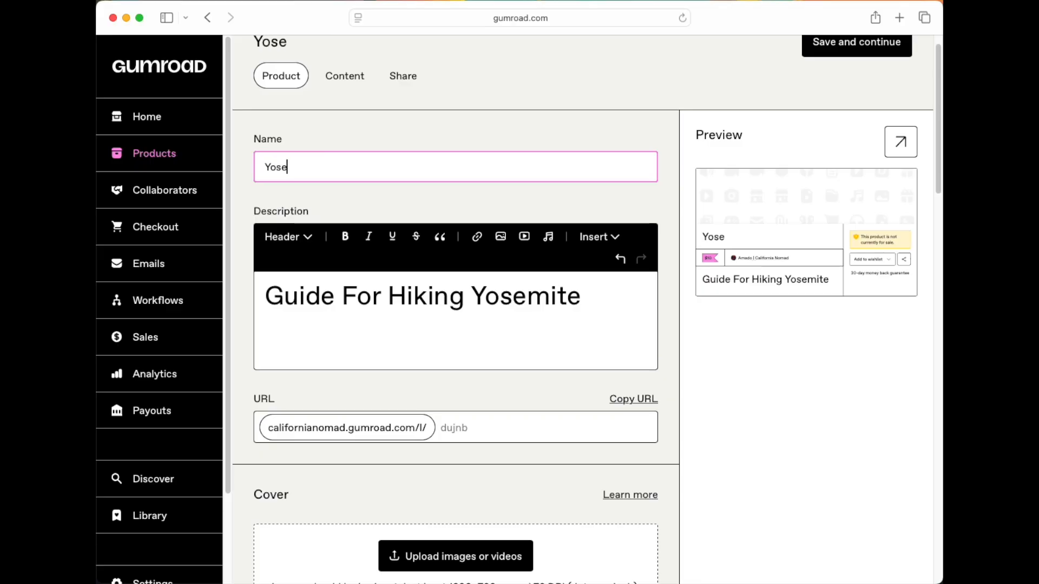
text(mite Hikin)
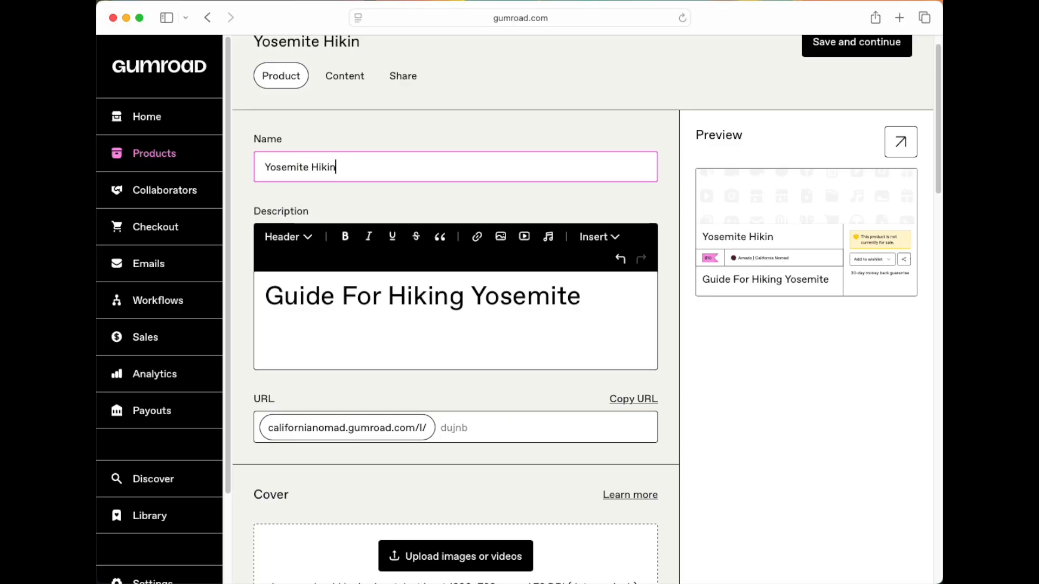
text(g Guide)
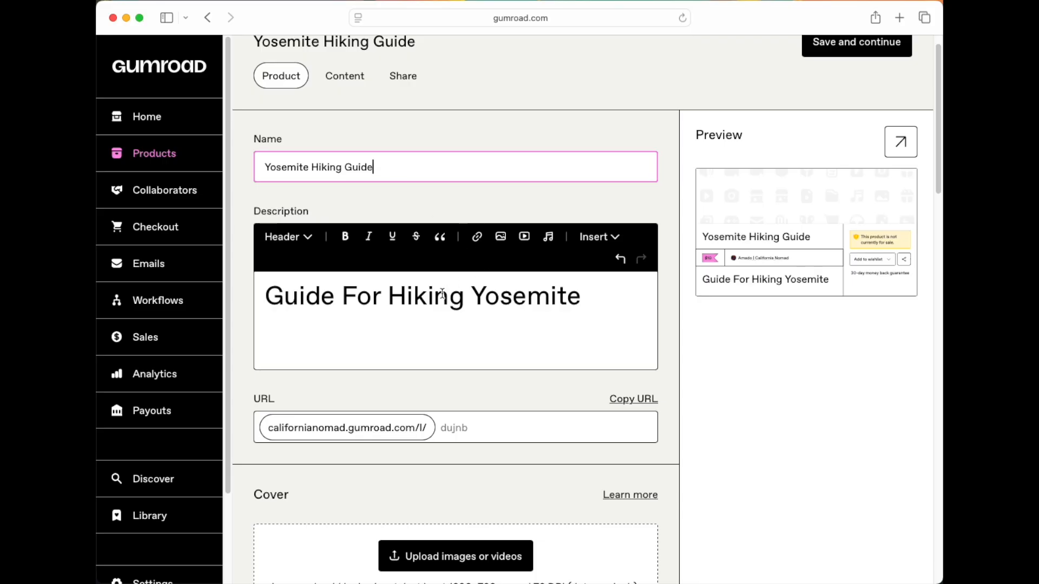
Step: Extend the description's header so it reads "Get The Guide For Hiking Yosemite National Park"
click(266, 298)
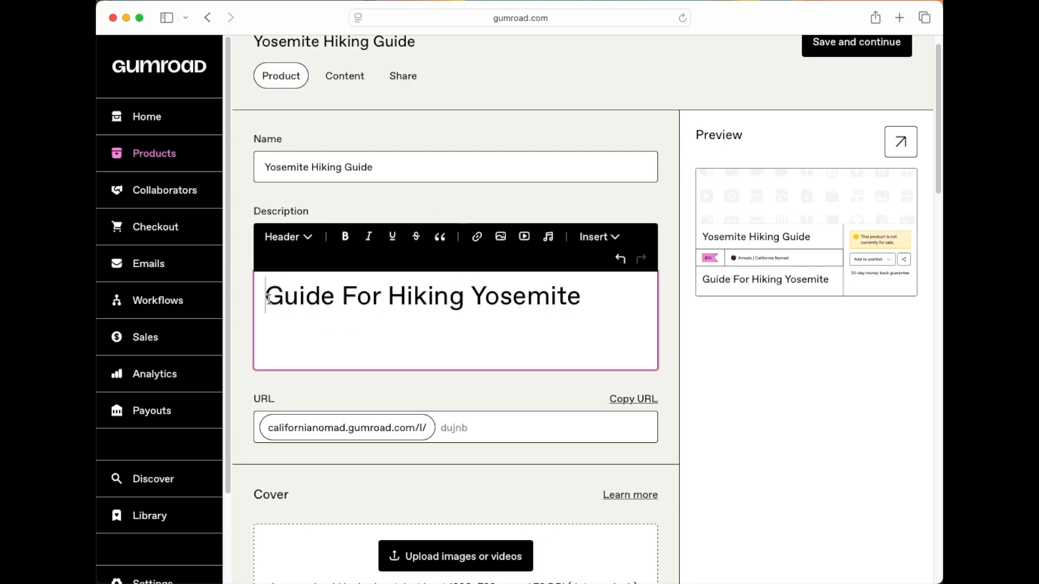
text(Get The)
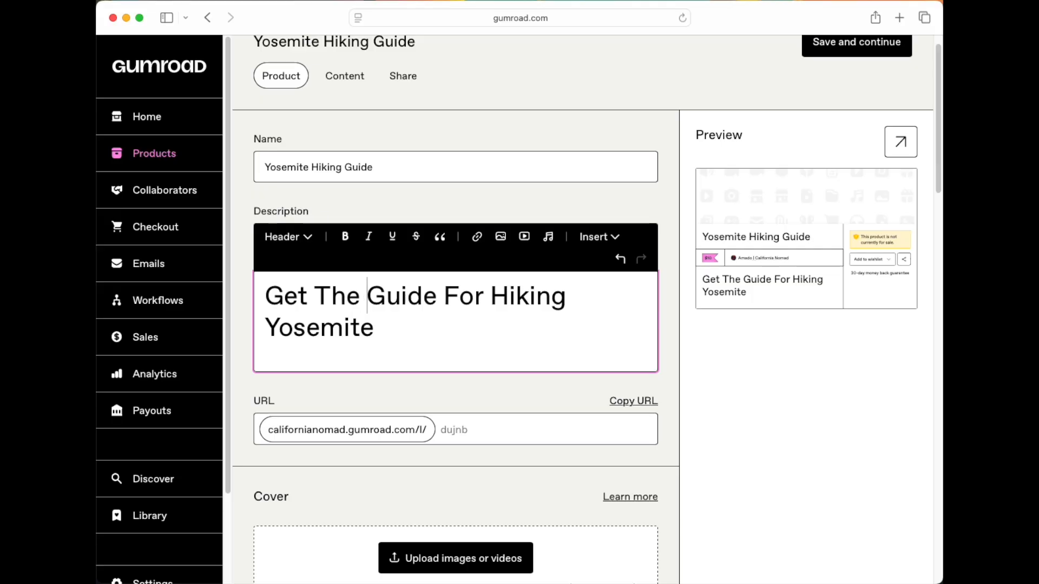
click(389, 330)
text(National Park)
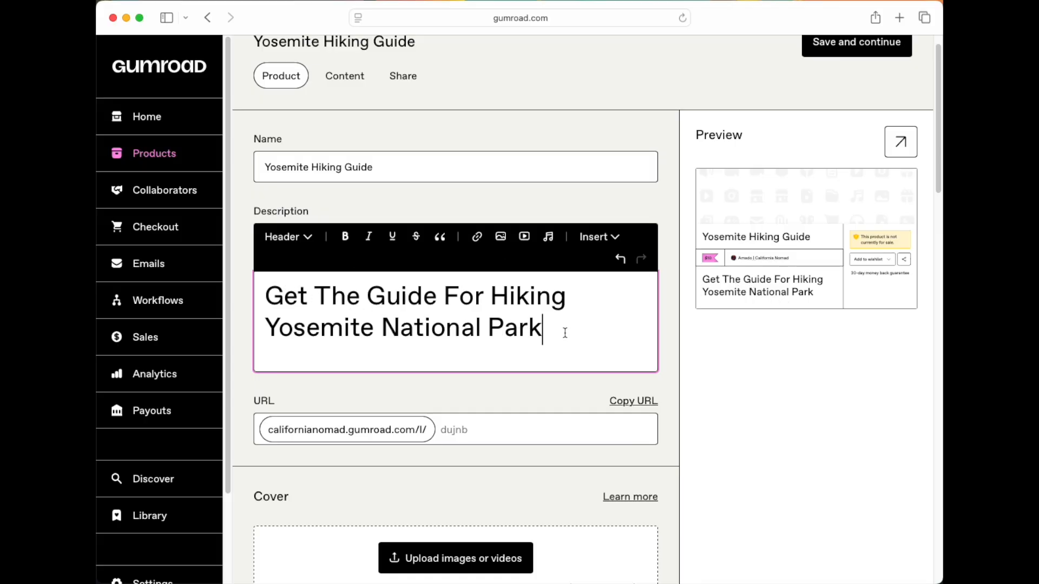
Step: Add below the header the text "Learn how to hike all the trails in Yosemite National Park with this guide that covers each trail in detail, describing:"
key(Return)
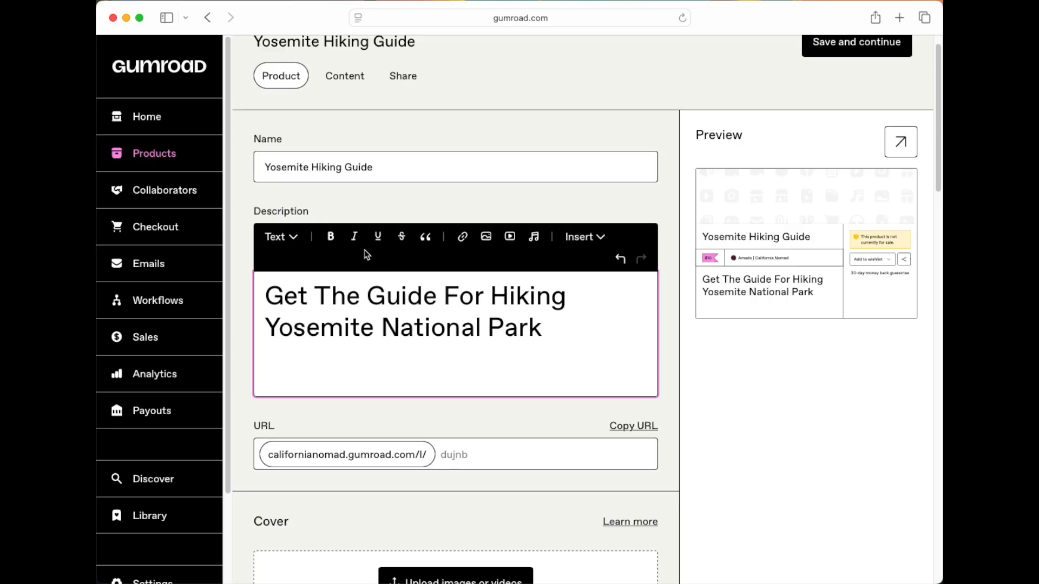
text(Learn how to hike all the trails in Yosemite National )
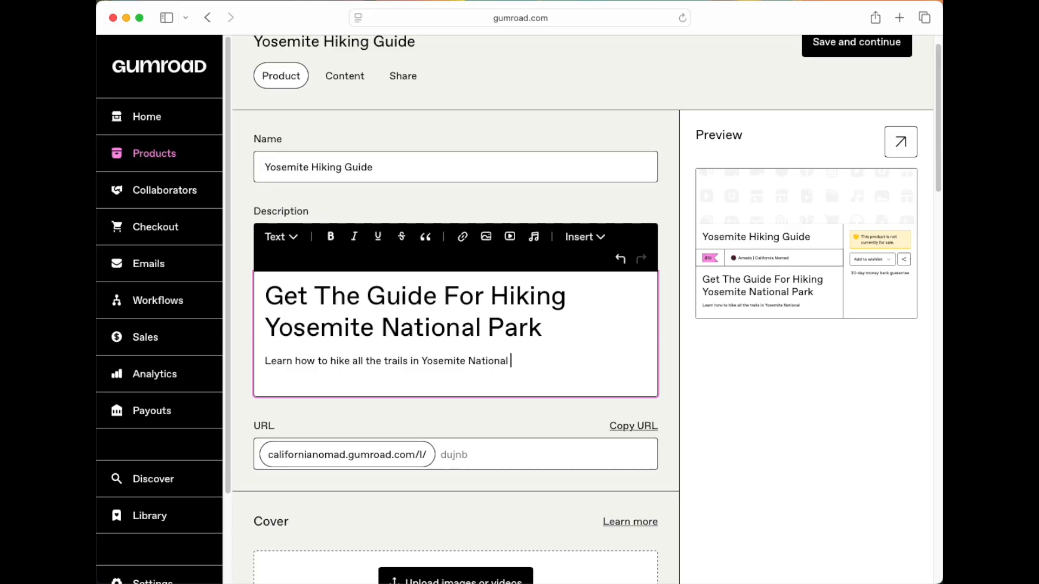
text(Park with this guide that)
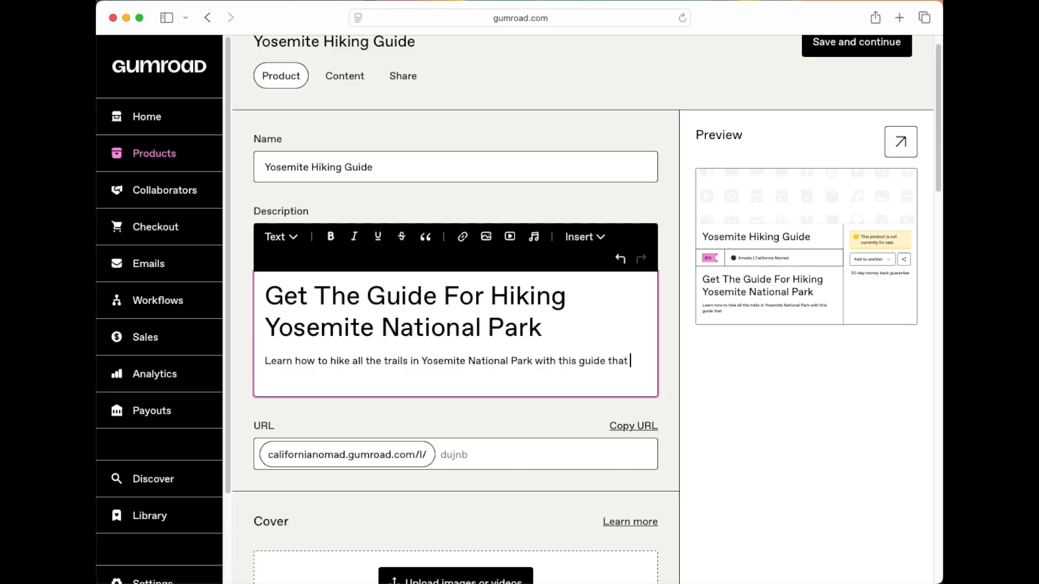
text( cov)
key(BackSpace)
key(BackSpace)
text(overs)
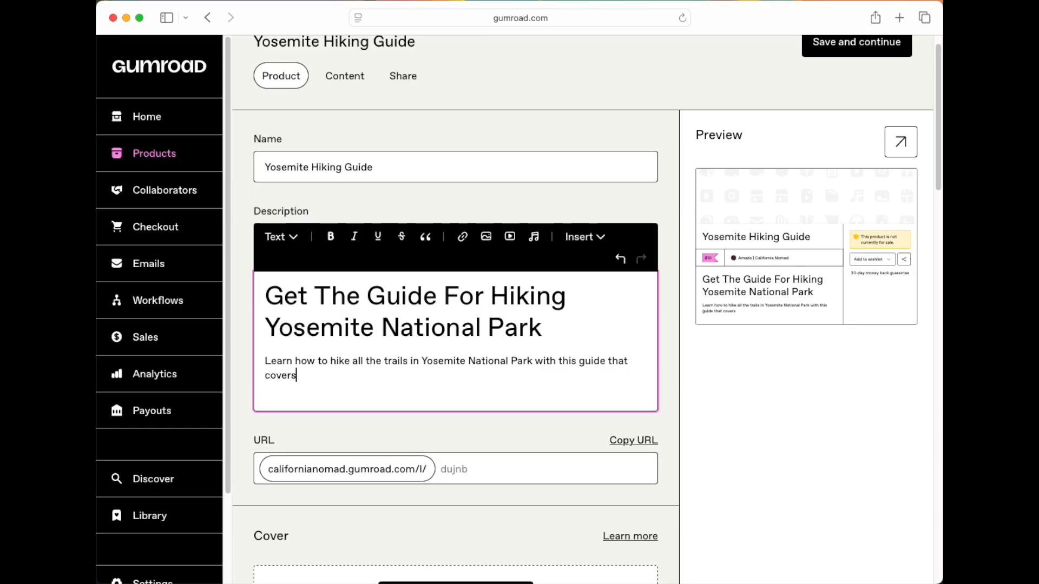
text( each trail in det)
key(Tab)
text(, describing)
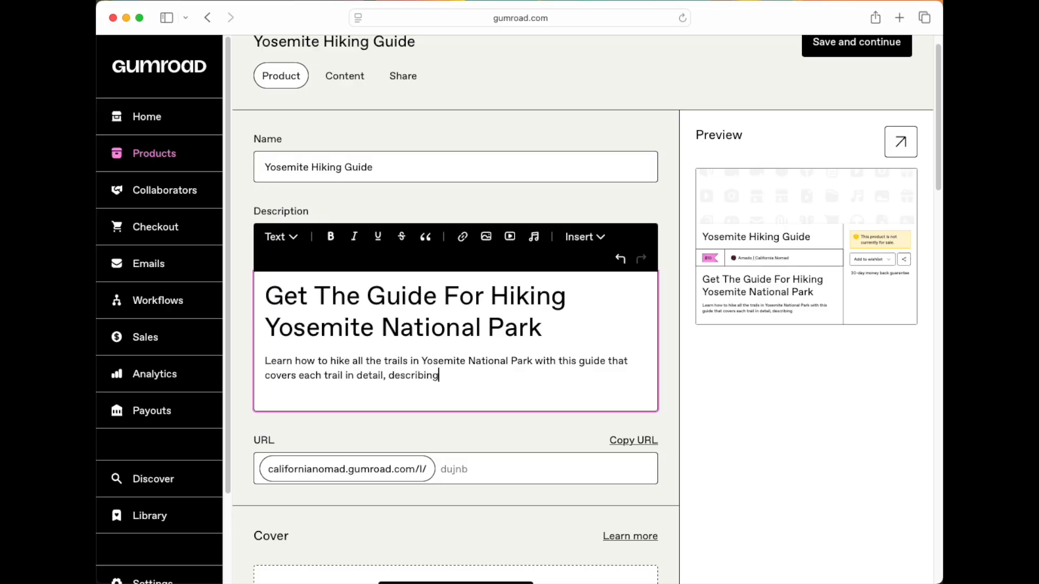
text(:)
Step: Add a bulleted list below the paragraph with the items Trails, Vegetation, Animals, Birds, Geology and etc
key(Return)
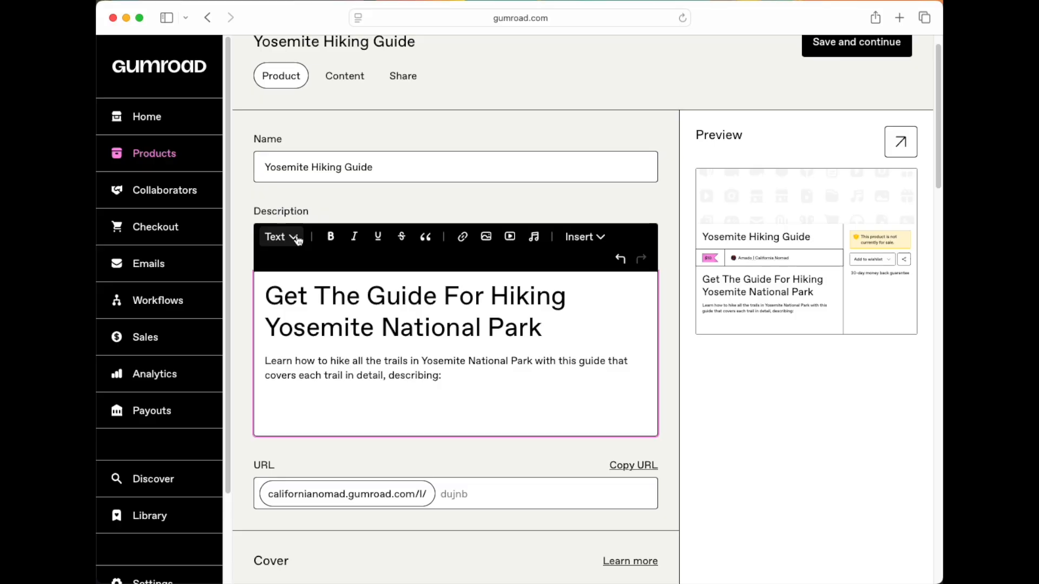
text(- )
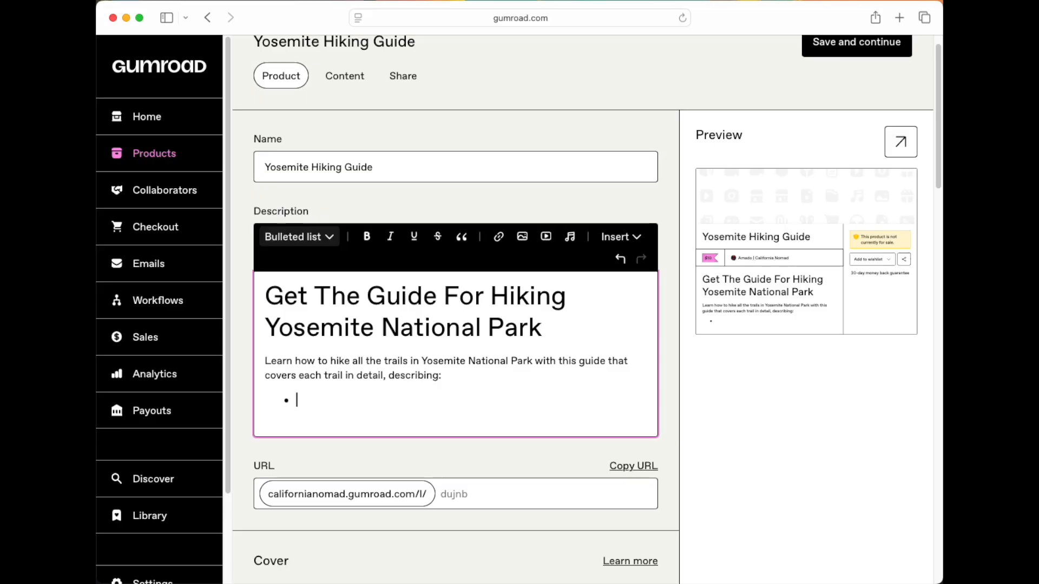
text(Trails)
key(Return)
text(Vege)
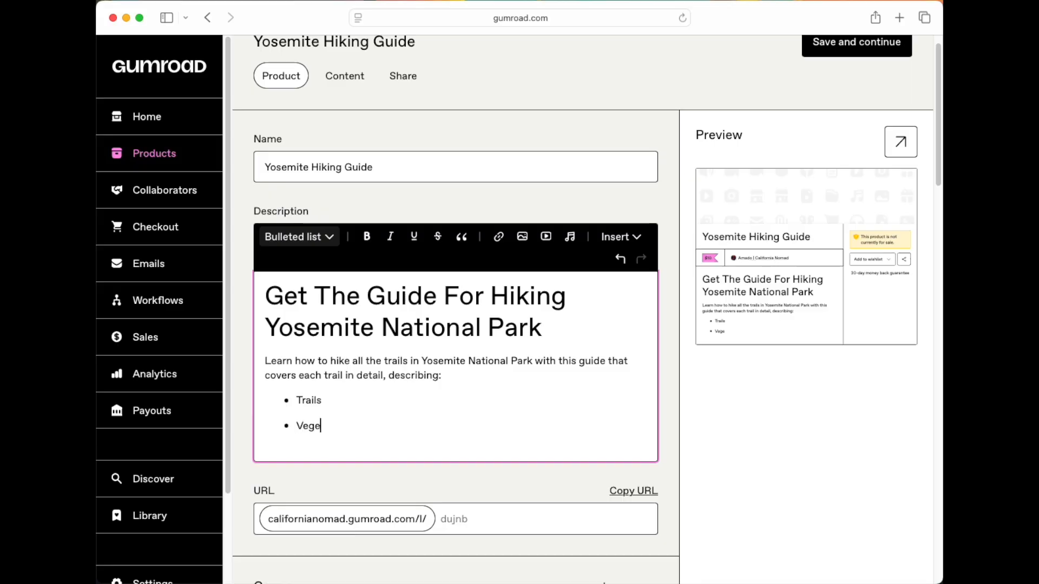
text(tation)
key(Return)
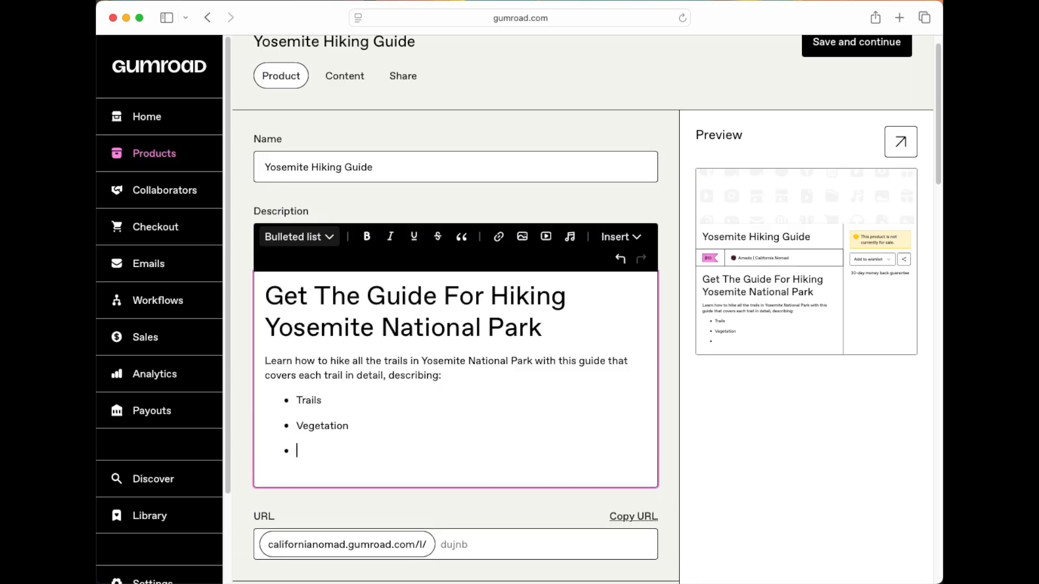
text(Animals)
key(Return)
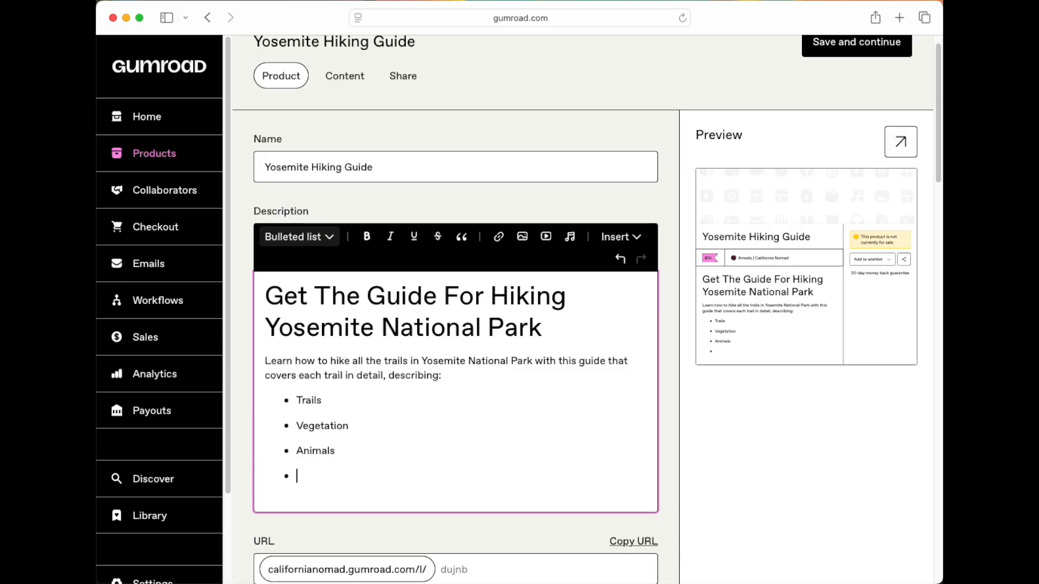
text(Birds)
key(Return)
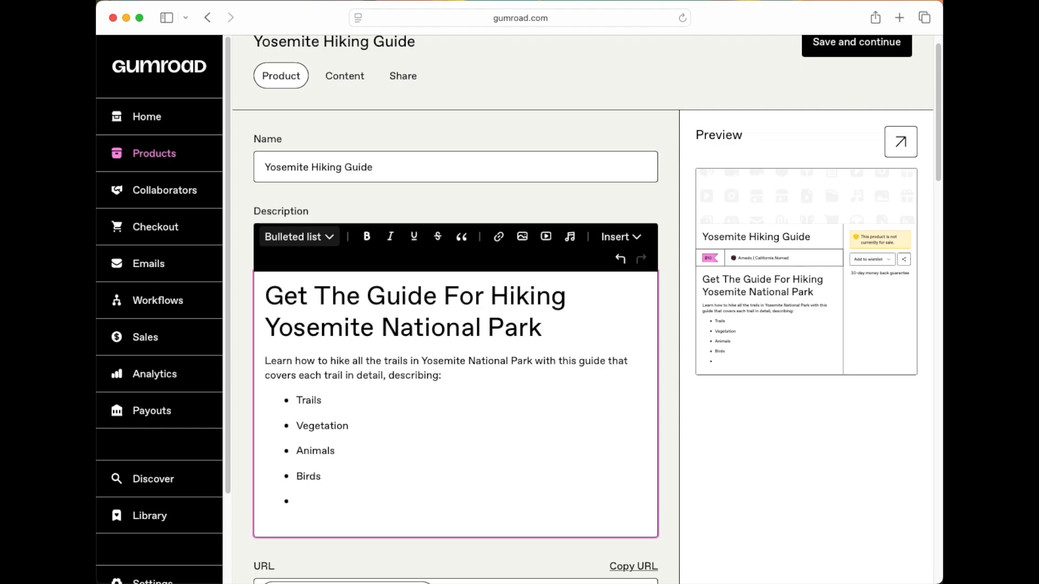
text(Geology)
key(Return)
text(etc)
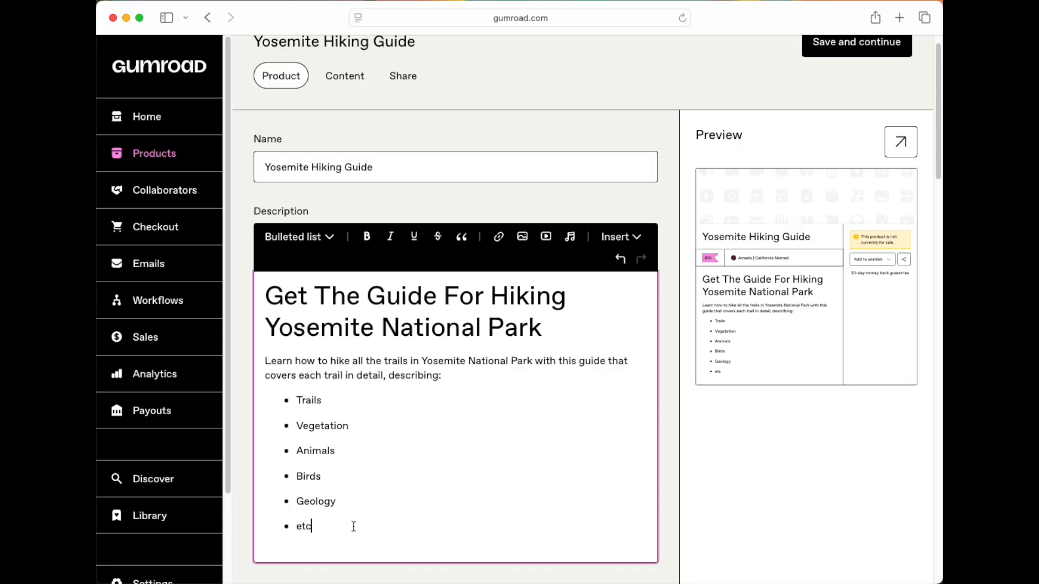
Step: Make the "Trails" list item bold and underlined
double_click(312, 400)
click(366, 237)
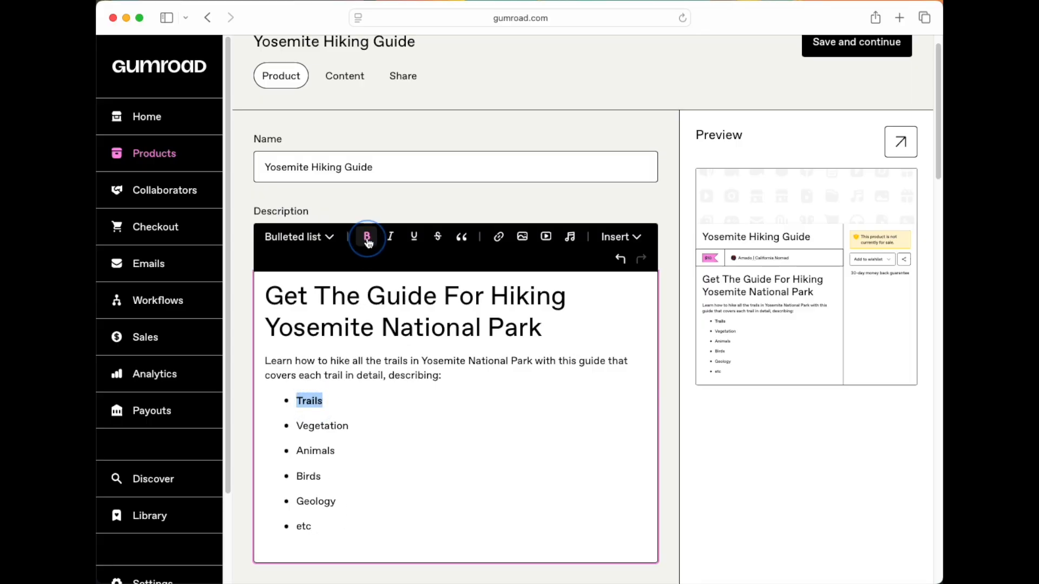
click(415, 238)
click(406, 375)
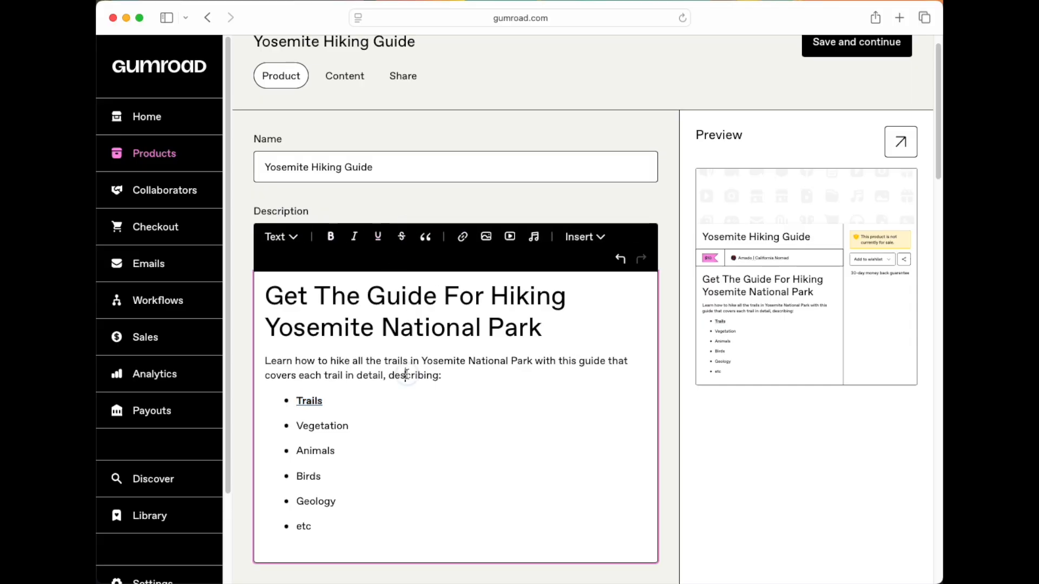
Step: End the bulleted list after "etc" and add blank lines of plain text below it
click(333, 528)
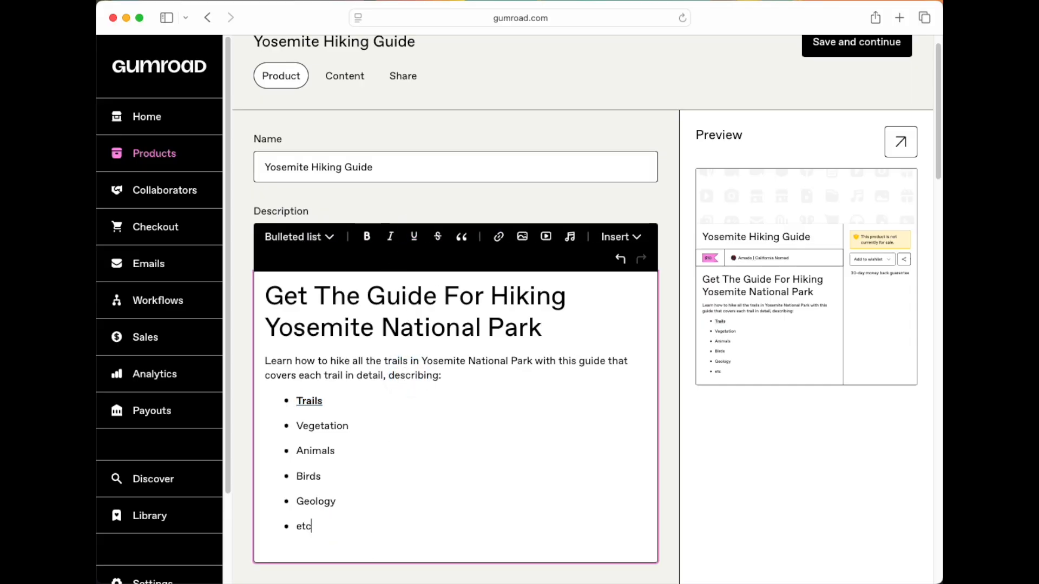
key(Return)
key(Return)
key(Return)
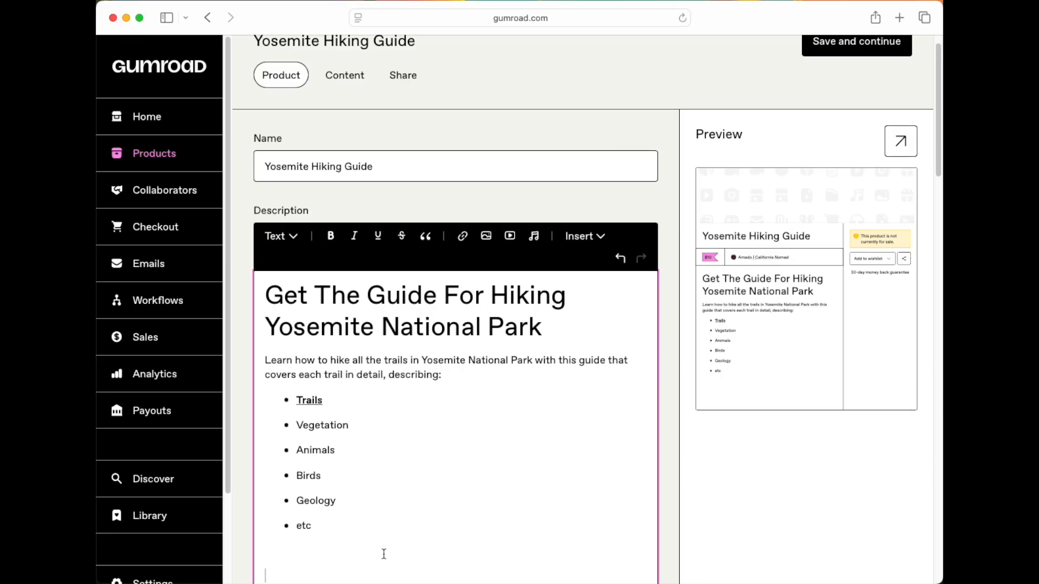
scroll(383, 554, down, 3)
click(277, 438)
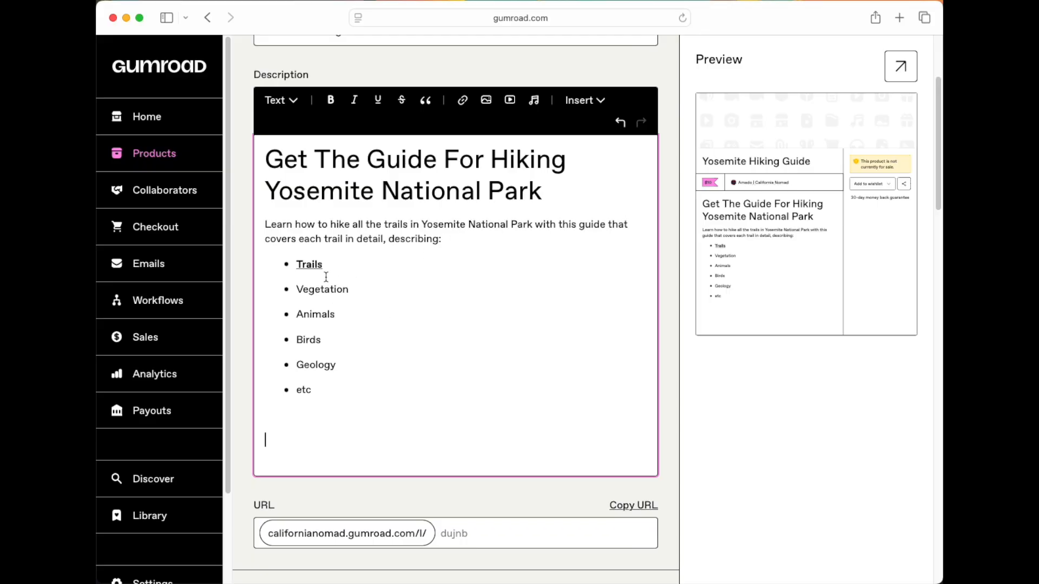
scroll(324, 281, up, 1)
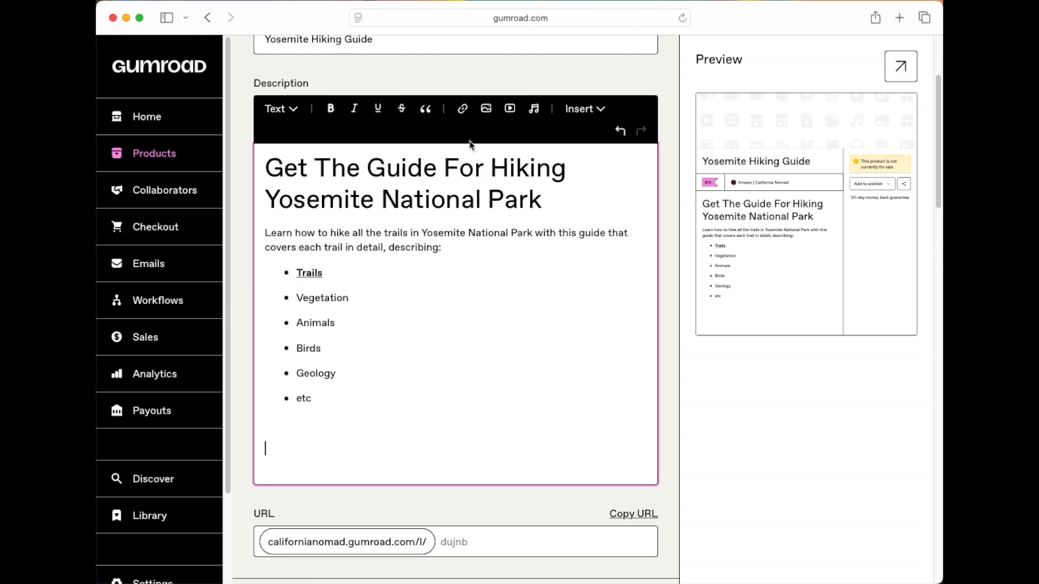
click(269, 461)
click(294, 449)
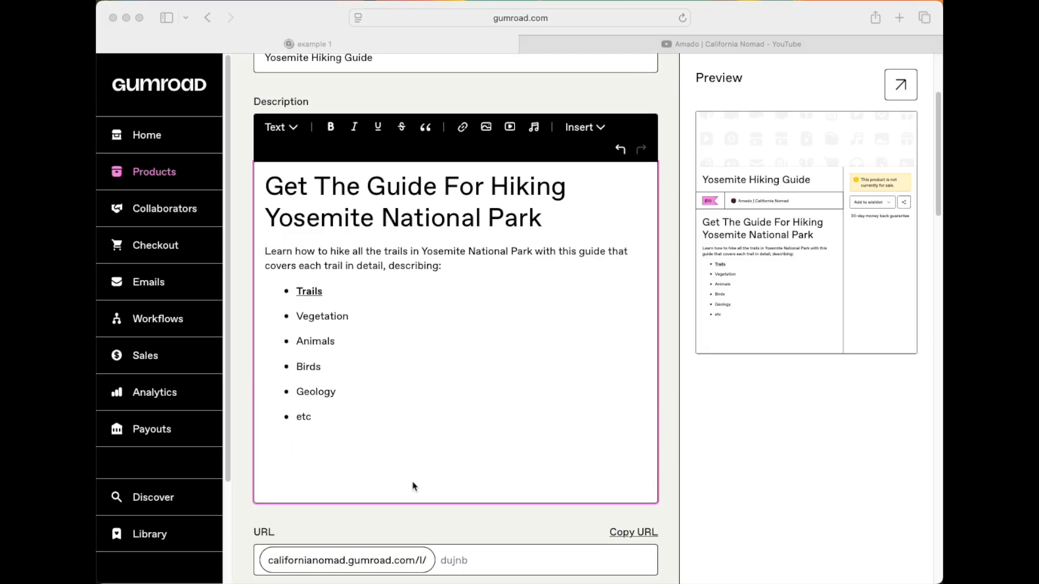
click(334, 465)
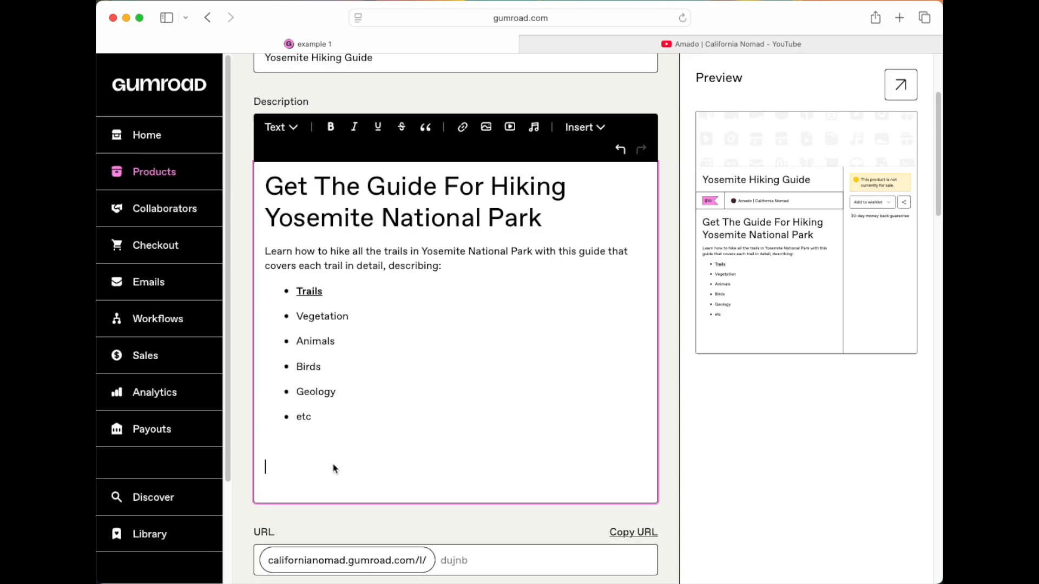
text(https://youtu.be/QfXzVcSd5Ds?si=vuQ0Q2nJoKHtcTYd)
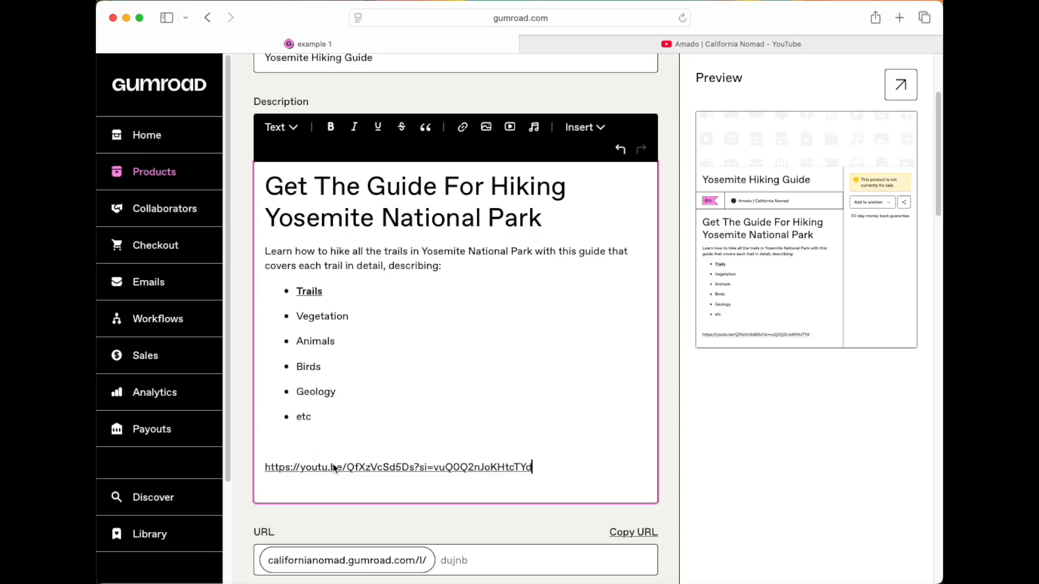
key(super+BackSpace)
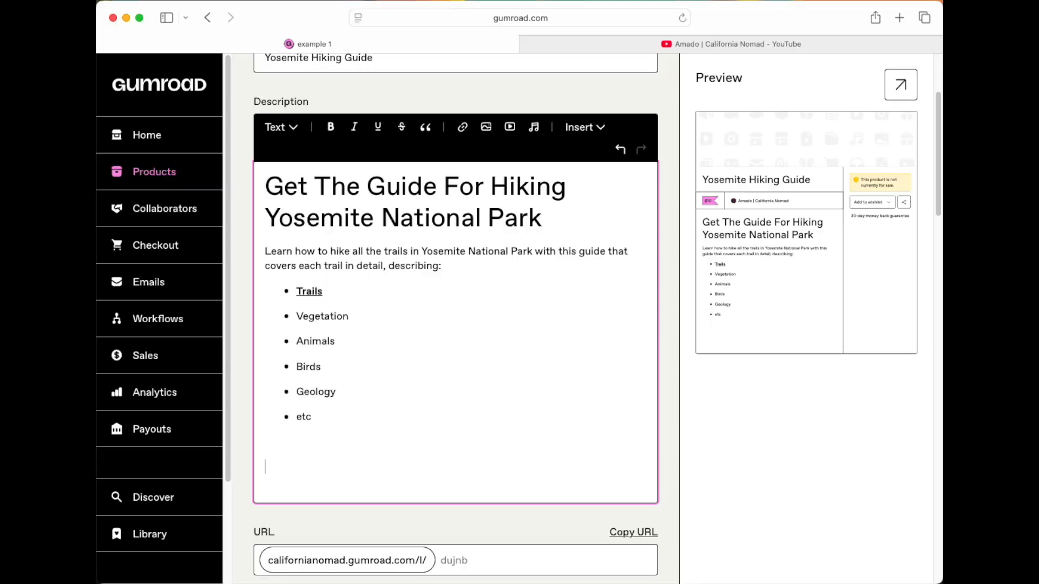
click(509, 128)
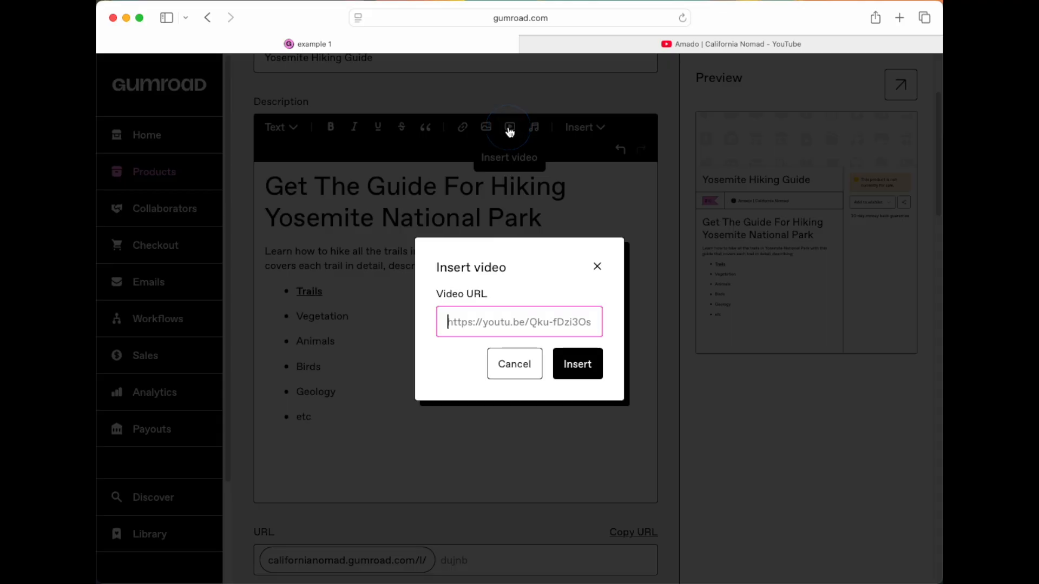
click(517, 325)
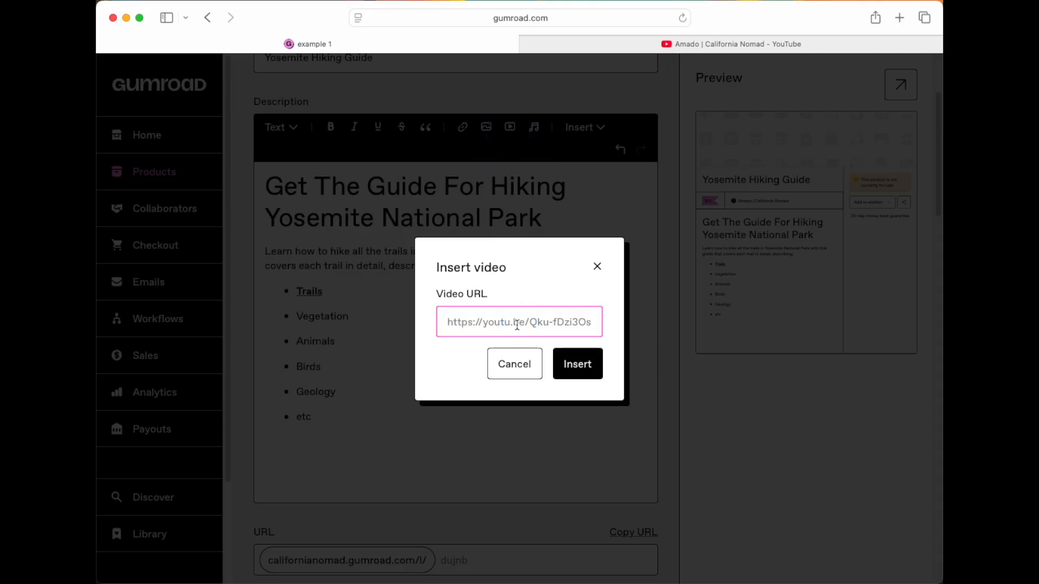
key(cmd+v)
click(582, 367)
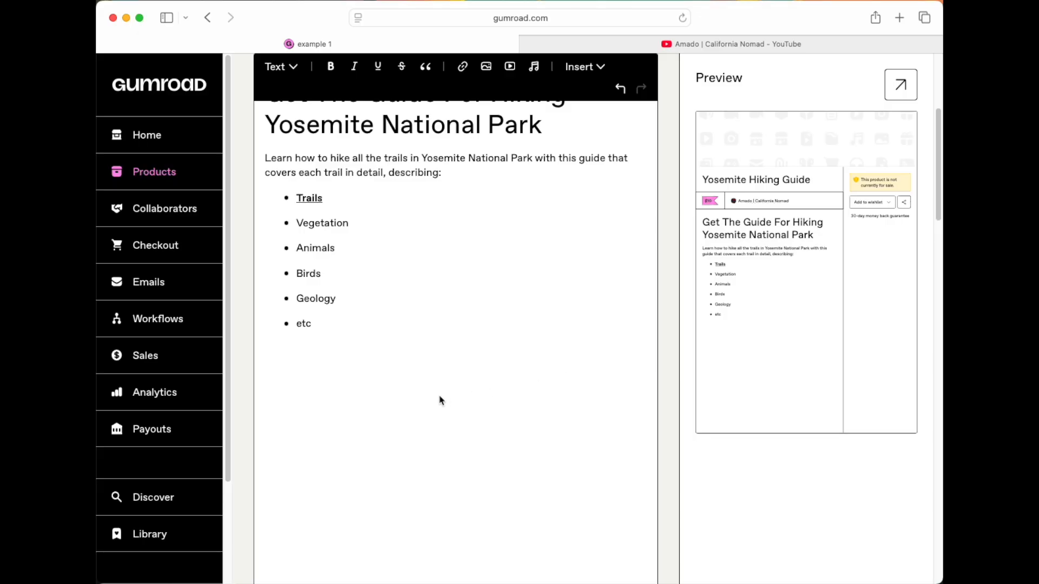
scroll(453, 353, down, 2)
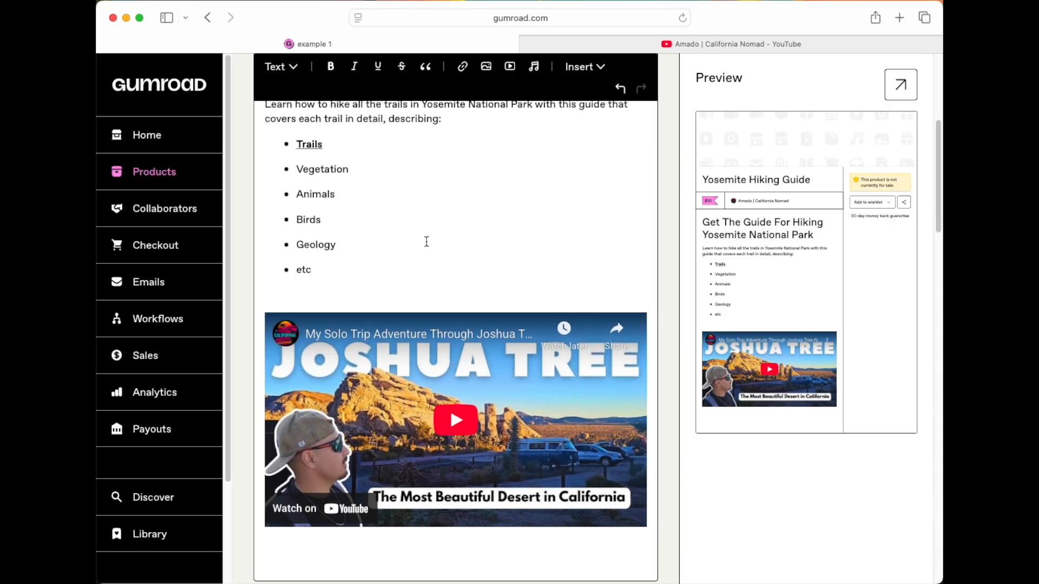
Step: Review the formatted description with its heading, list and embedded video, and compare it with the product page preview
scroll(426, 242, up, 3)
scroll(426, 242, down, 1)
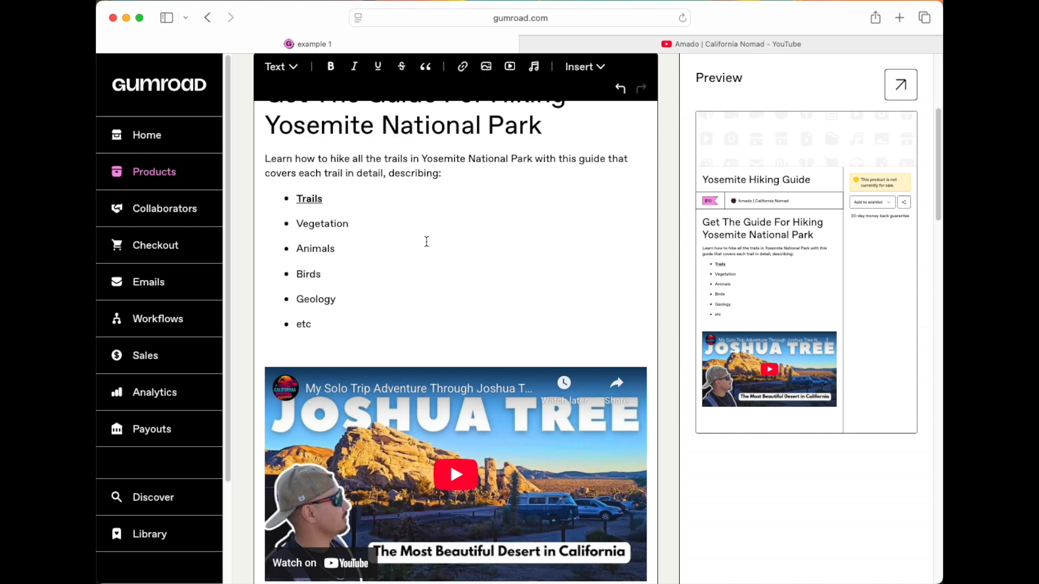
scroll(426, 241, down, 2)
scroll(426, 241, up, 3)
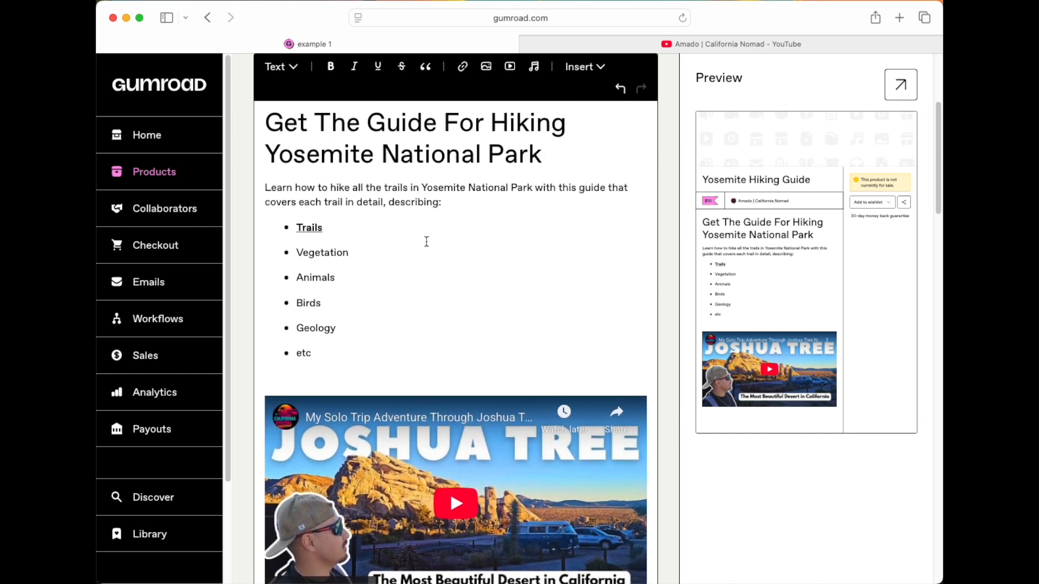
scroll(426, 241, down, 6)
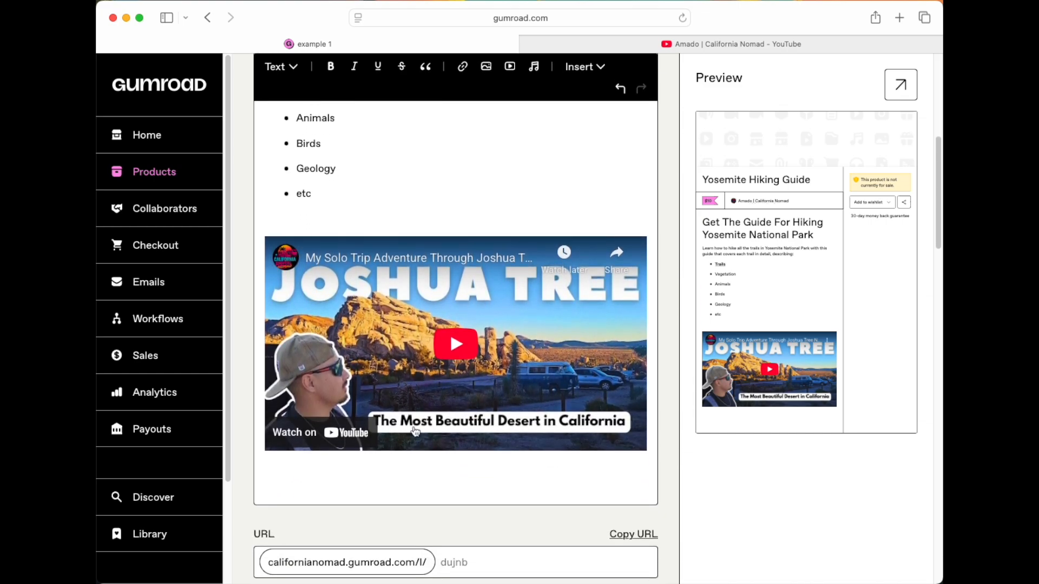
click(390, 478)
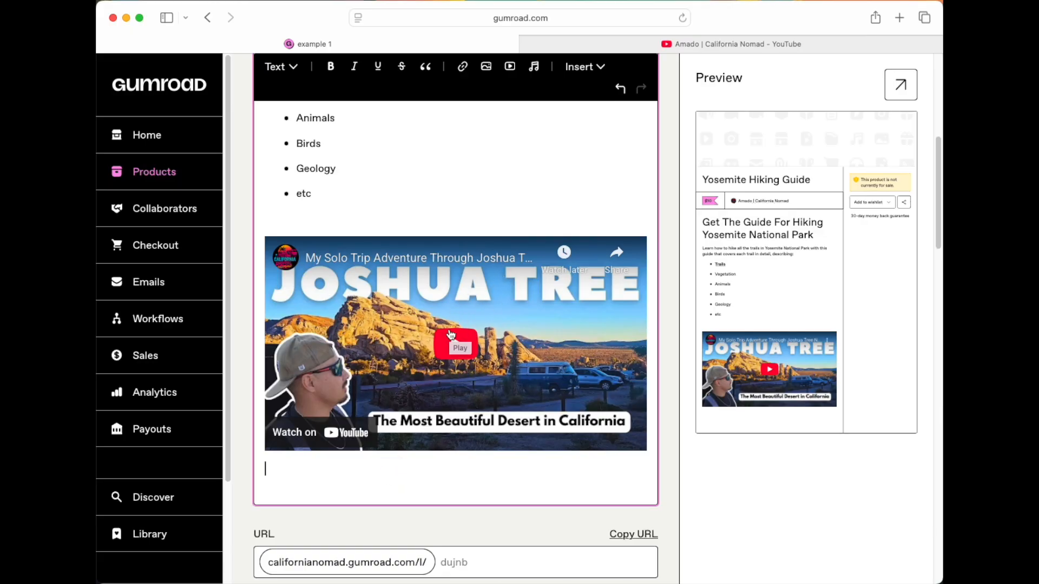
scroll(451, 334, up, 1)
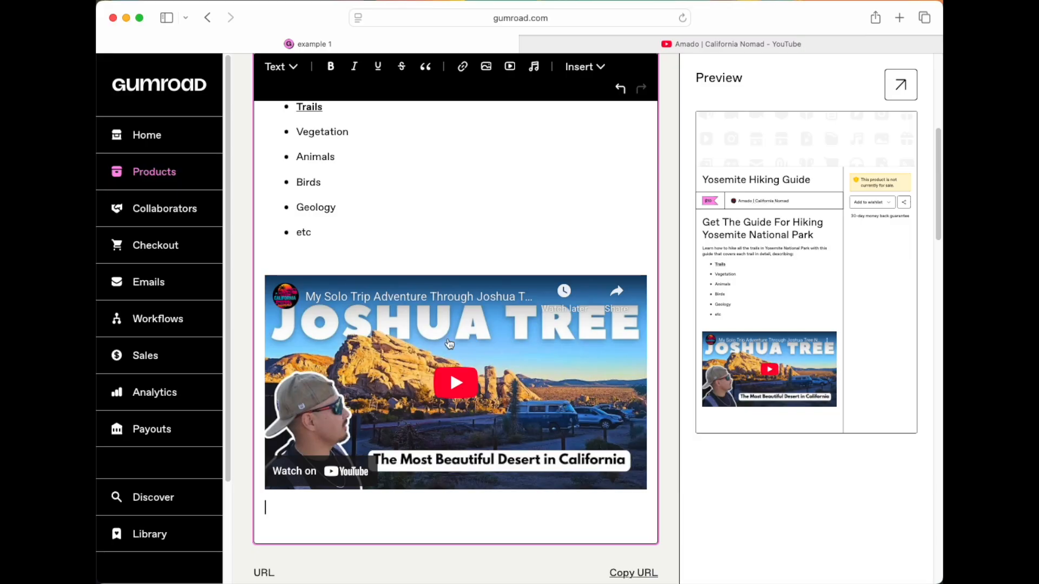
scroll(451, 334, up, 4)
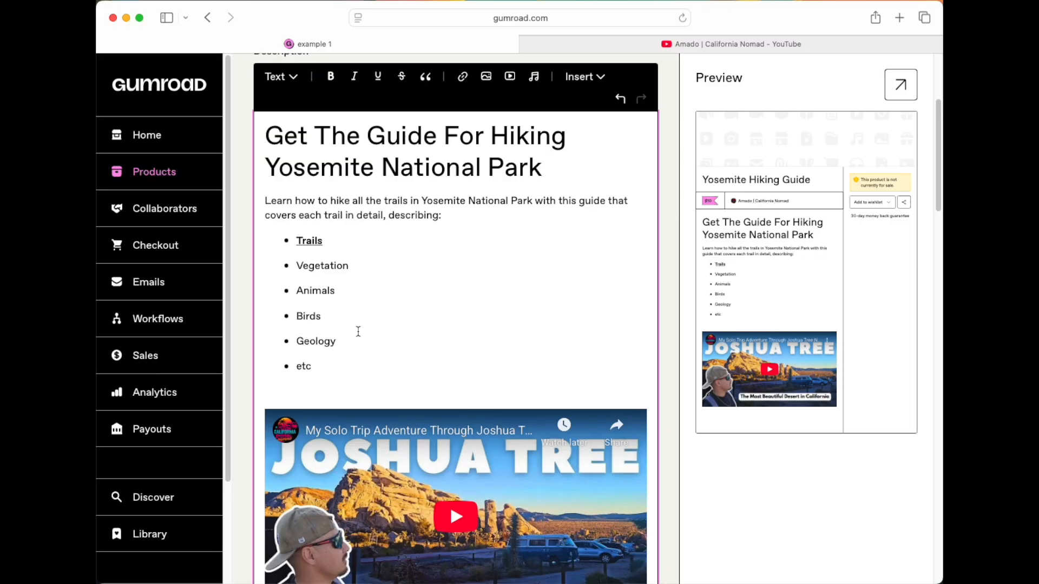
scroll(359, 332, down, 3)
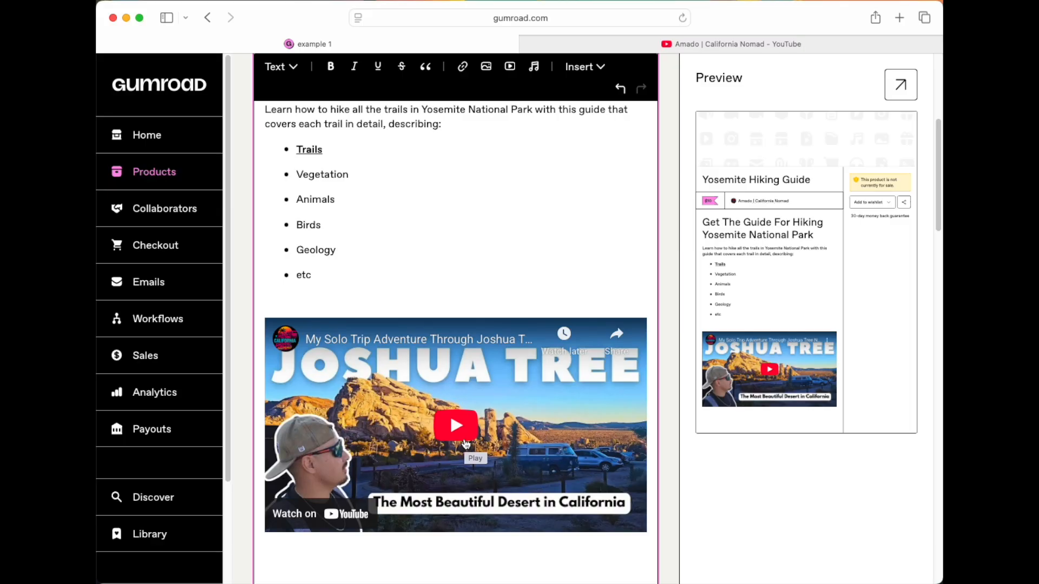
scroll(465, 444, up, 5)
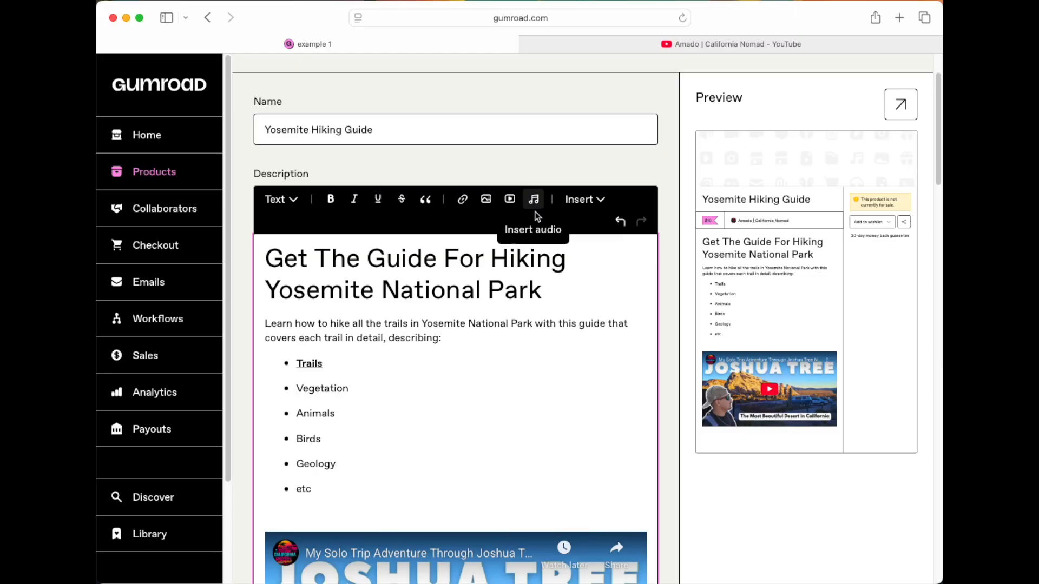
scroll(452, 431, down, 5)
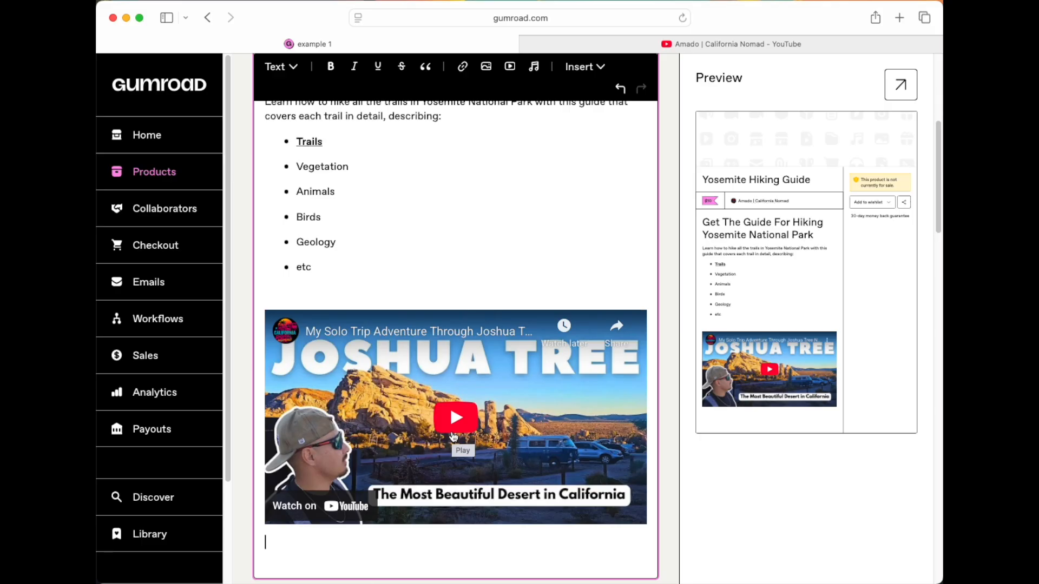
scroll(439, 289, up, 3)
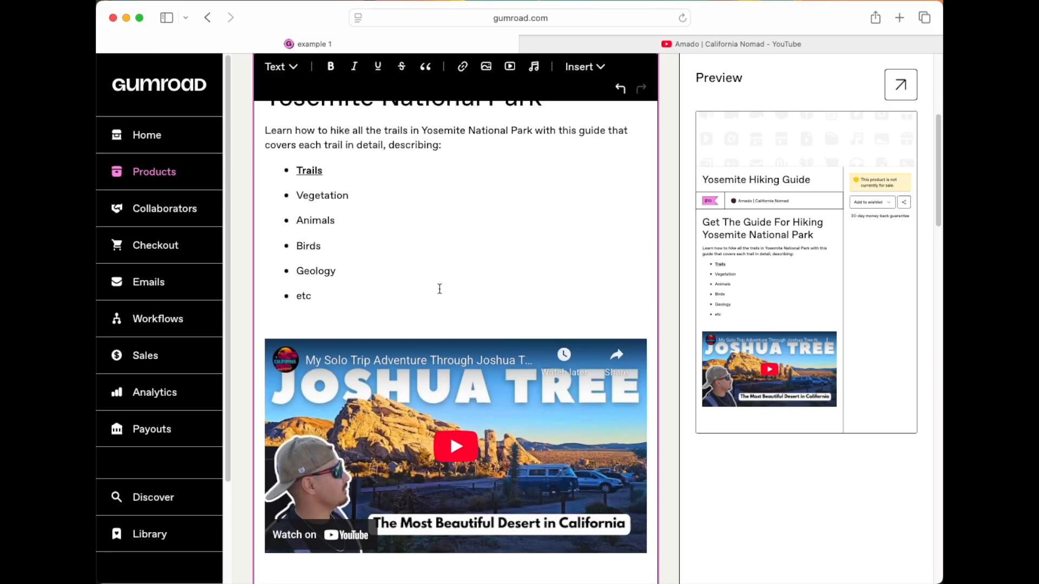
scroll(447, 322, down, 3)
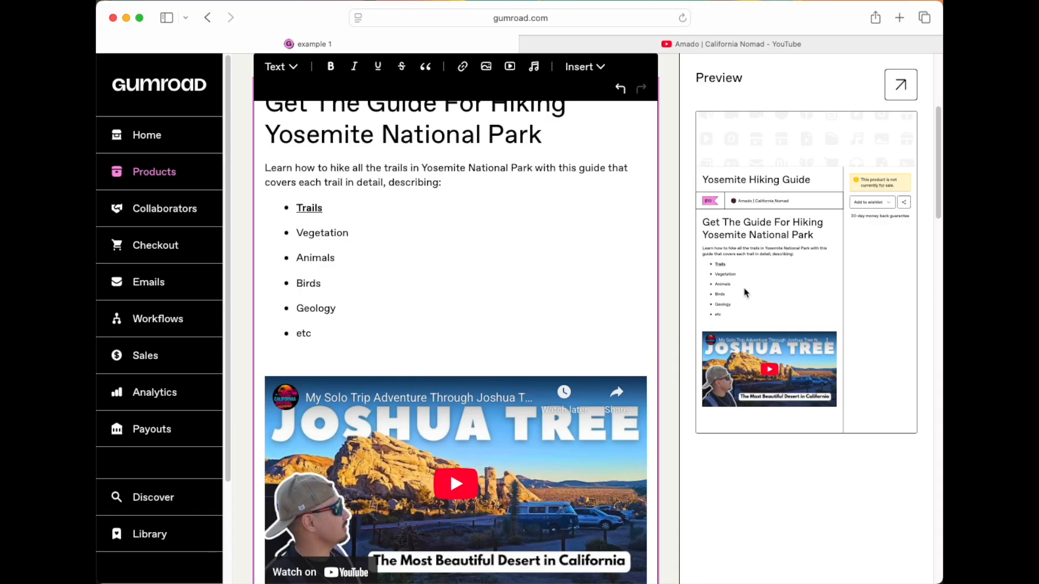
Step: Start uploading a product cover from the computer's files and open the Joshua Tree folder
scroll(528, 359, down, 4)
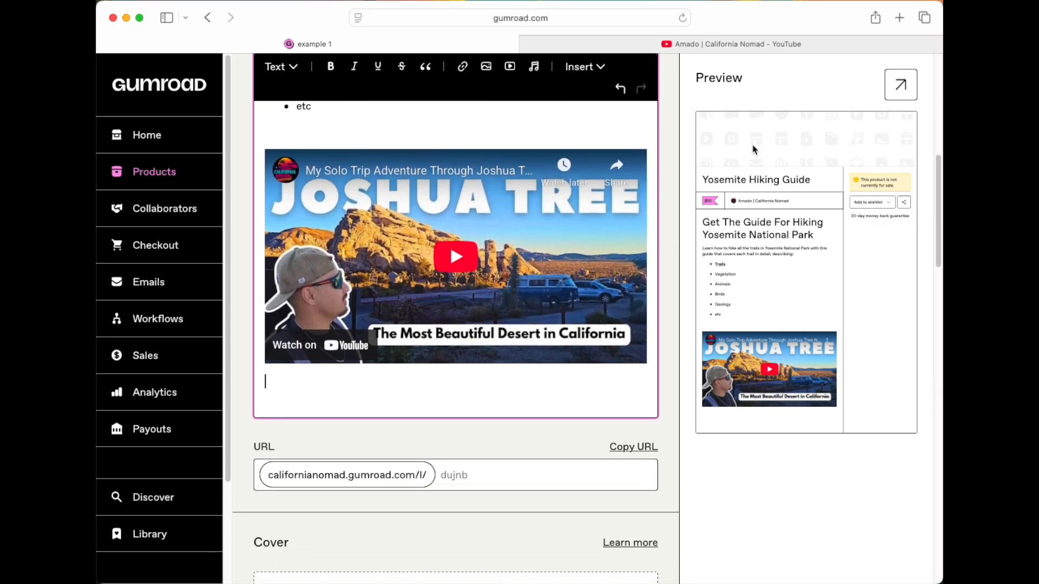
scroll(496, 388, down, 4)
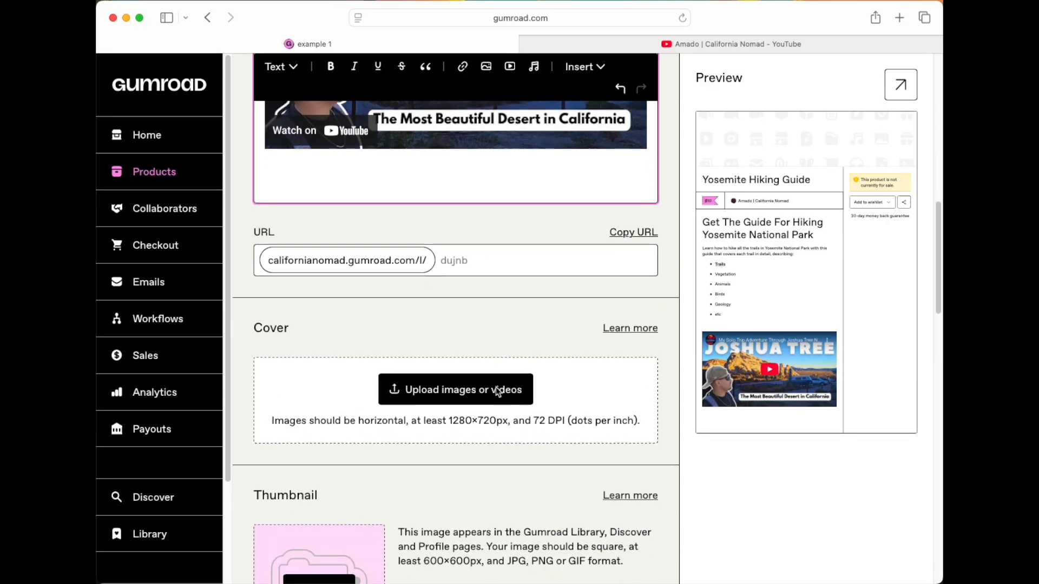
click(496, 391)
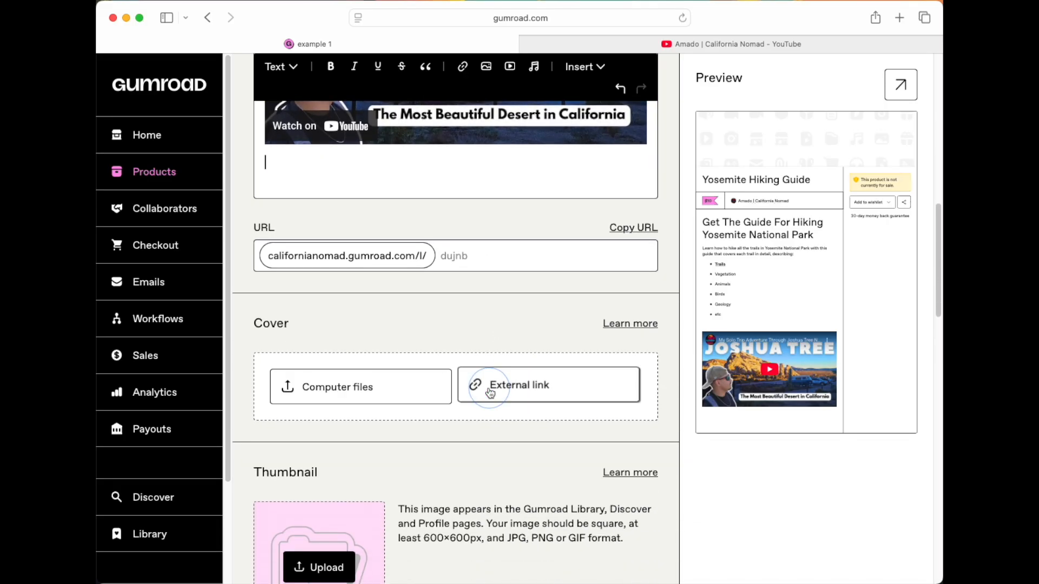
click(404, 396)
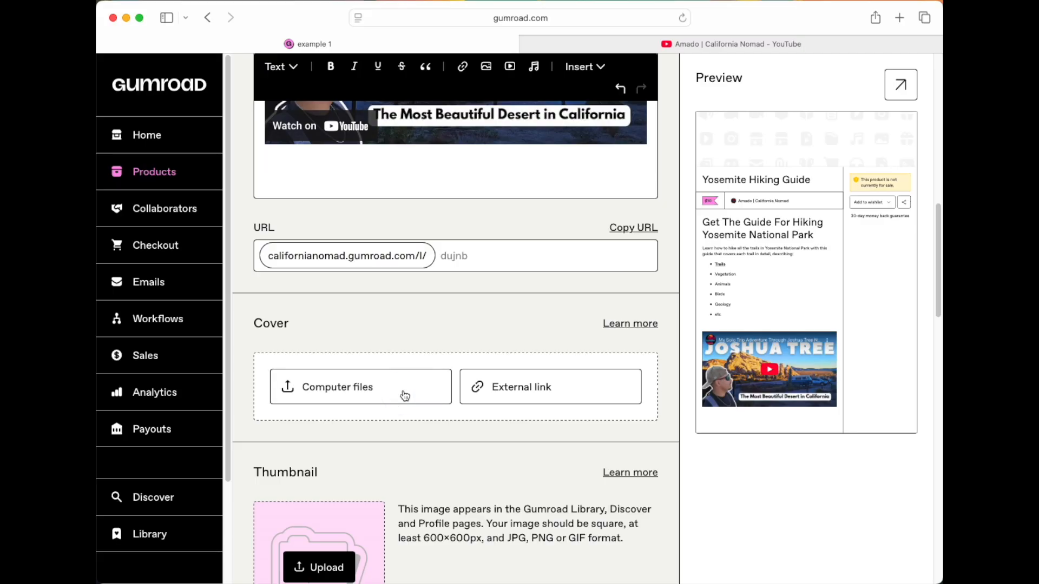
click(233, 85)
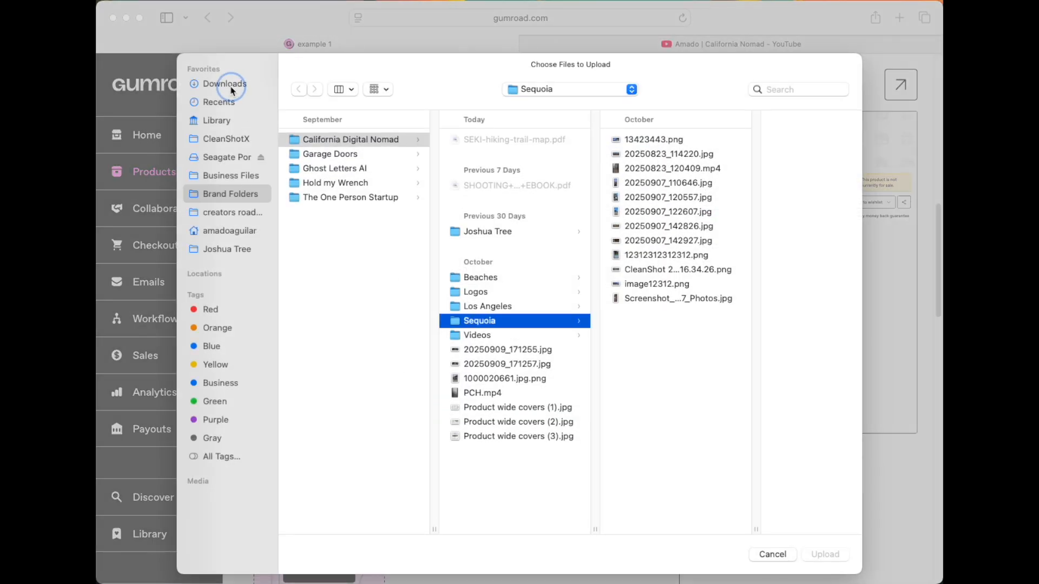
click(235, 253)
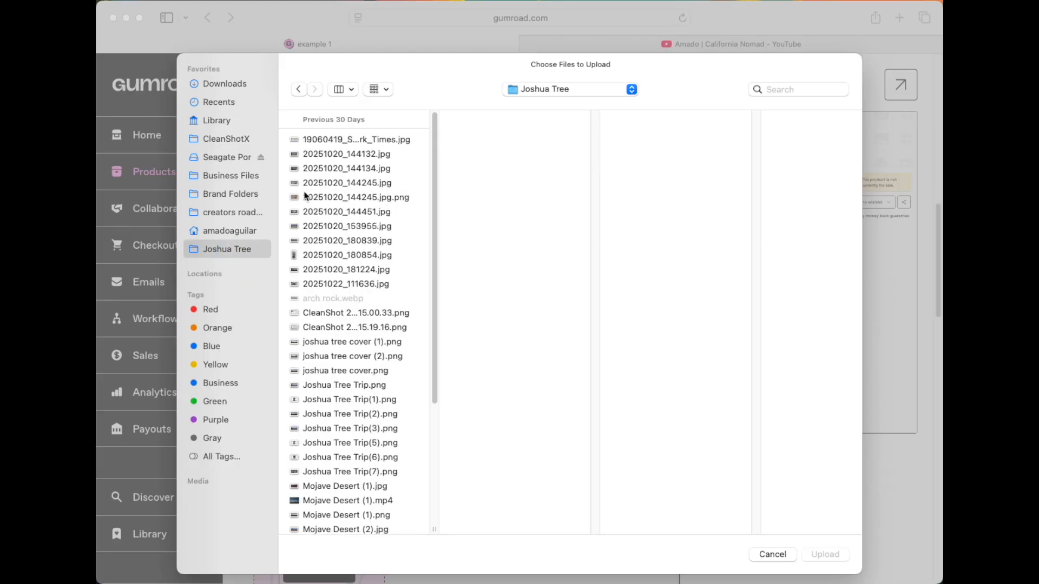
Step: Browse the images in the folder and upload Mojave Desert (2).jpg as the product cover
click(360, 140)
key(Down)
key(Down)
key(Down)
key(Down)
key(Down)
key(Down)
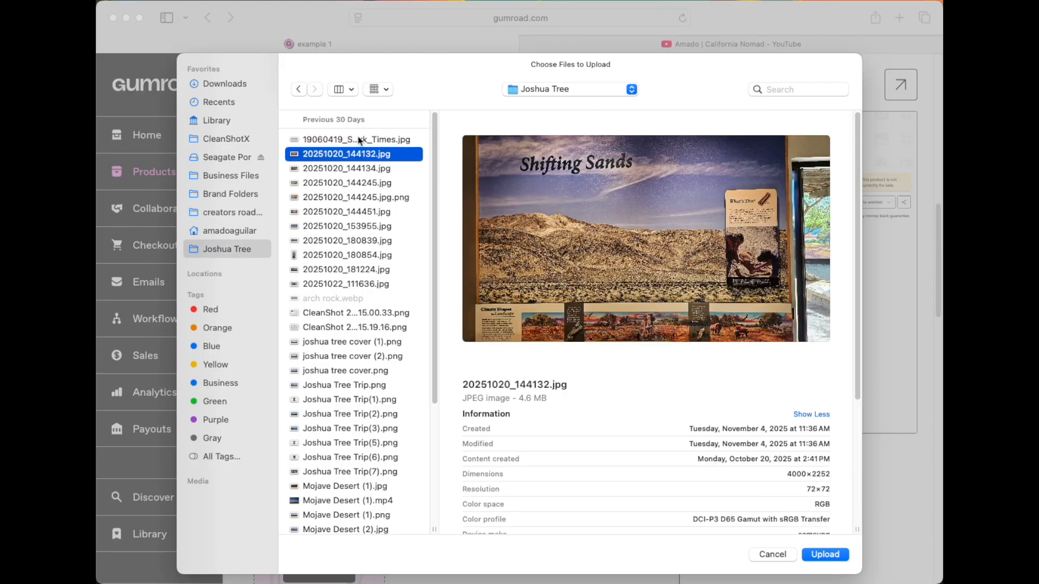
key(Down)
key(Down)
key(Down)
key(Down)
key(Down)
key(Down)
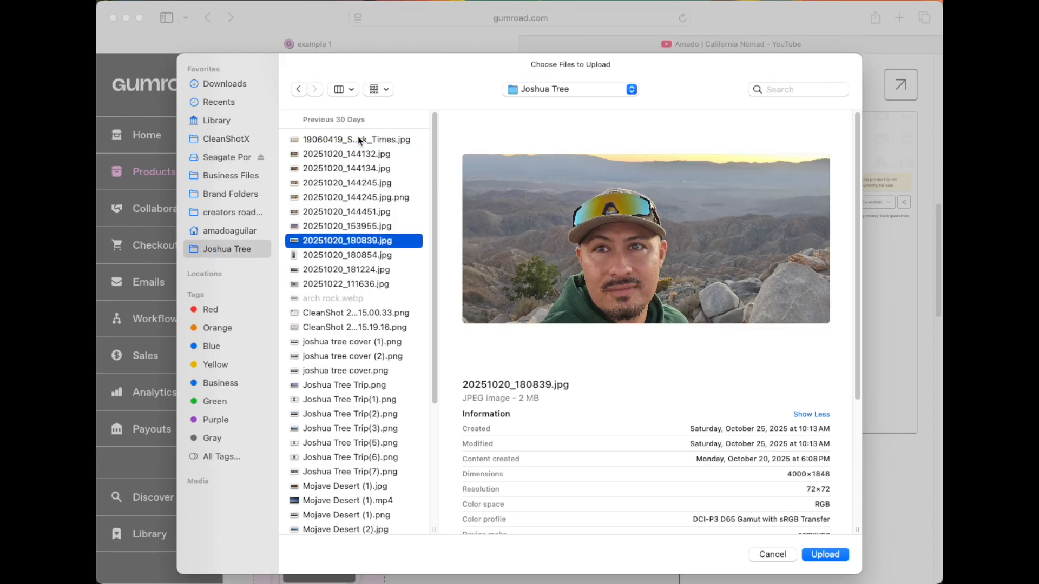
key(Down)
key(Down)
key(Down)
key(Down)
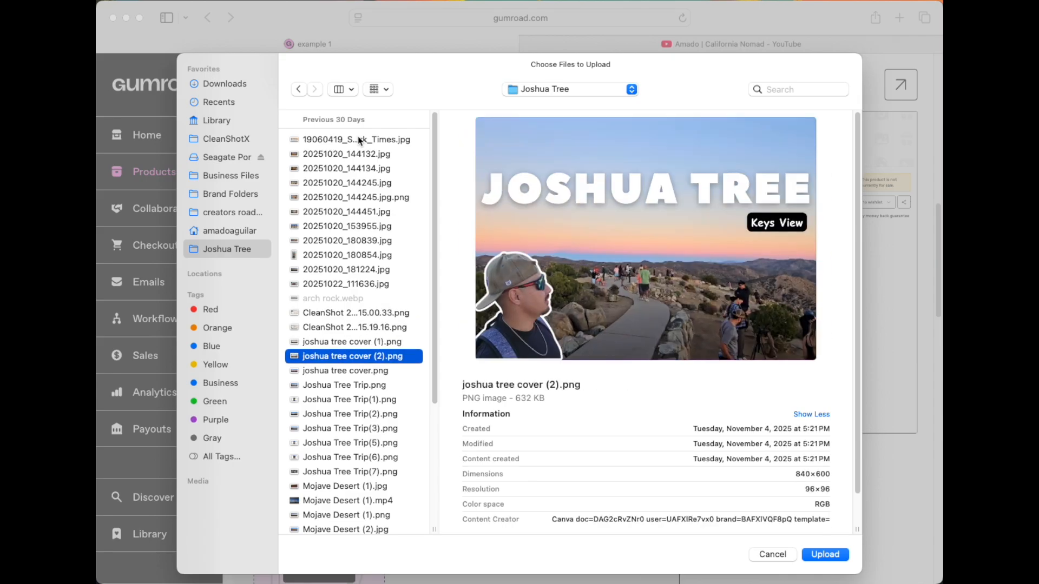
key(Down)
key(Down)
key(Down)
key(Down)
key(Down)
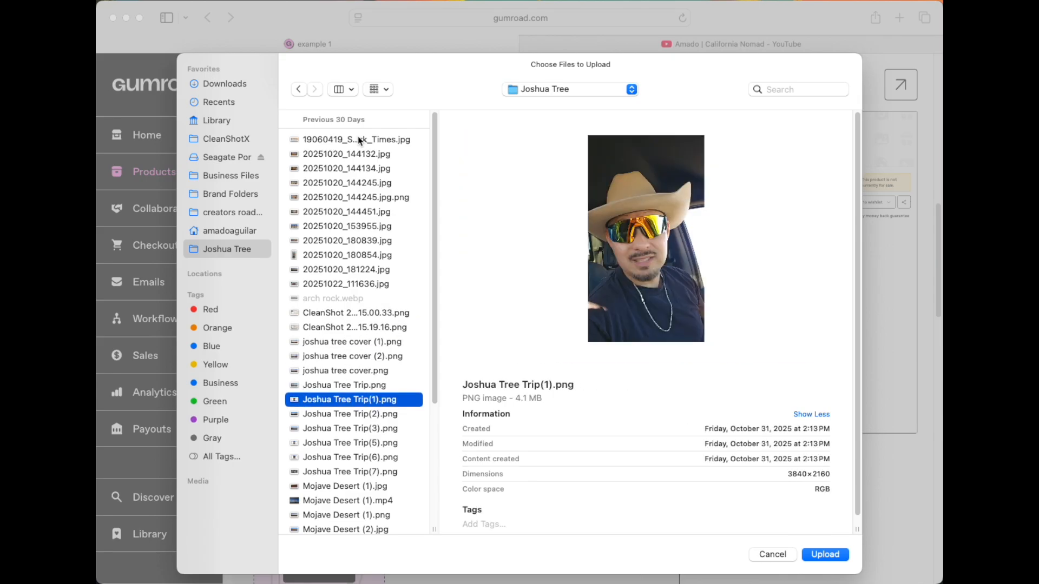
key(Down)
key(Down)
key(Down)
key(Down)
key(Down)
key(Down)
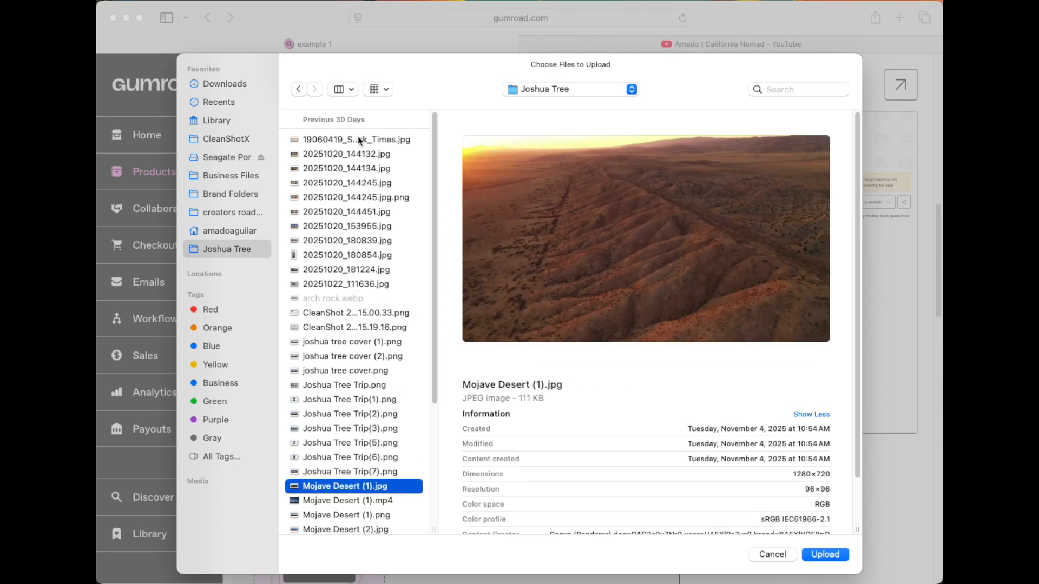
key(Up)
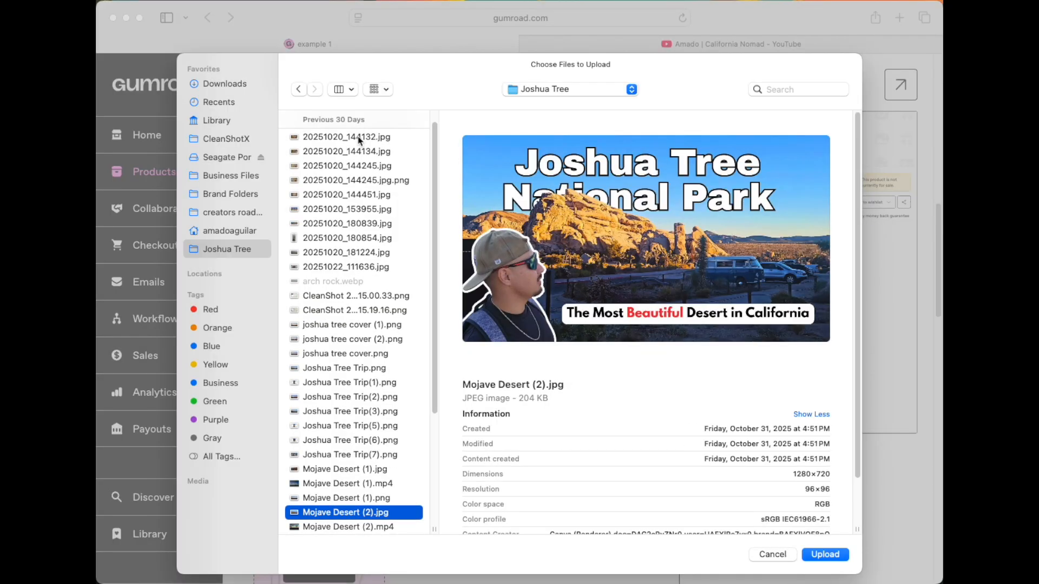
key(Return)
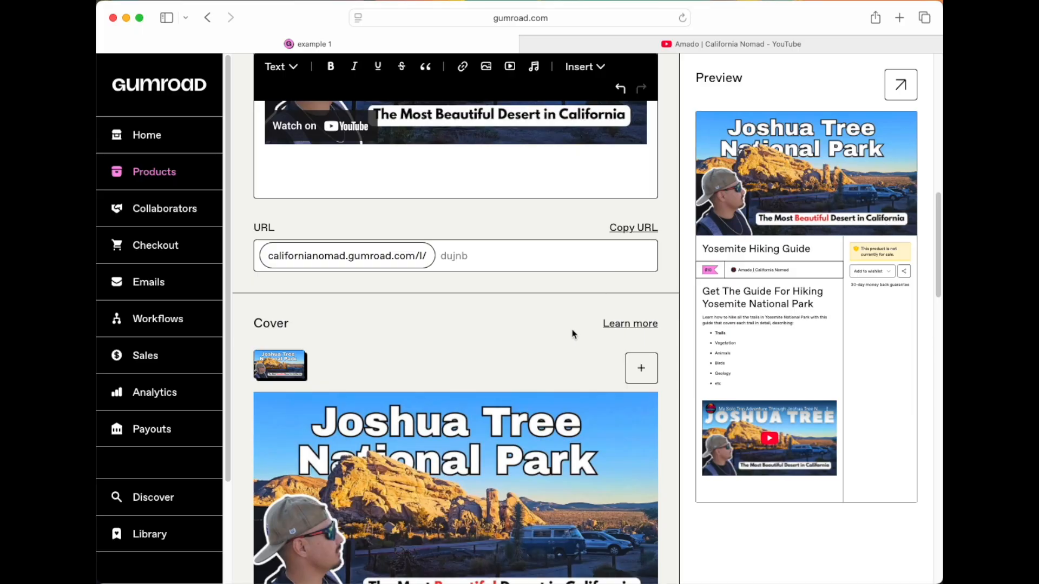
Step: Replace "Yosemite" with "Joshua Tree" in the description heading
scroll(394, 309, up, 10)
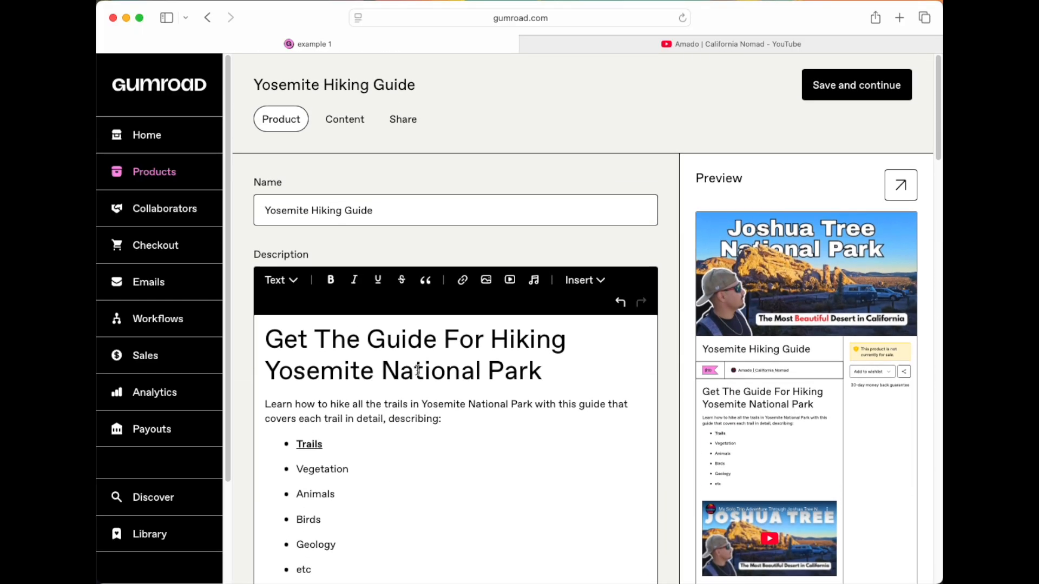
click(269, 370)
drag(269, 370, 369, 373)
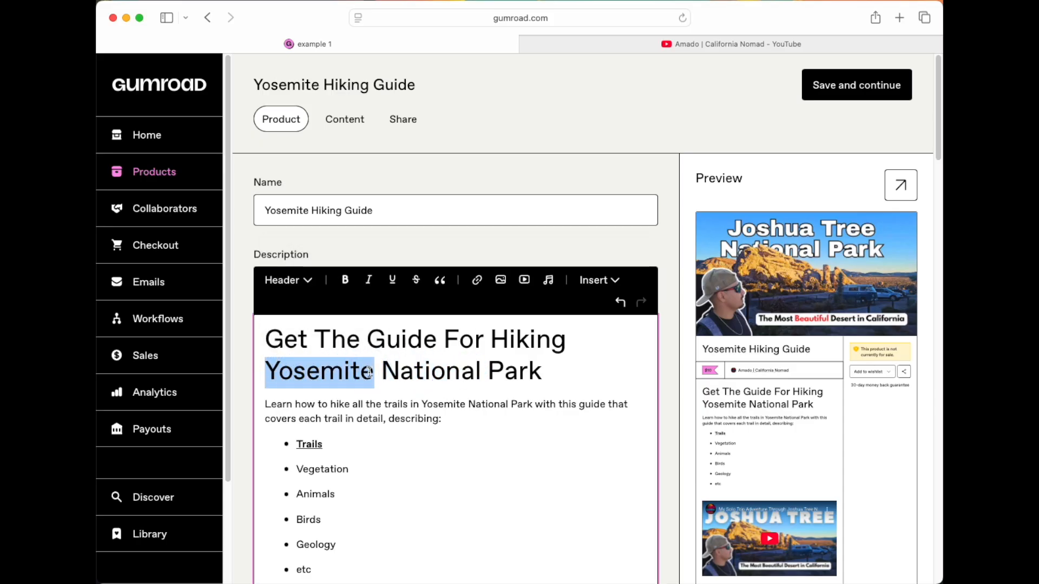
text(Joshua T)
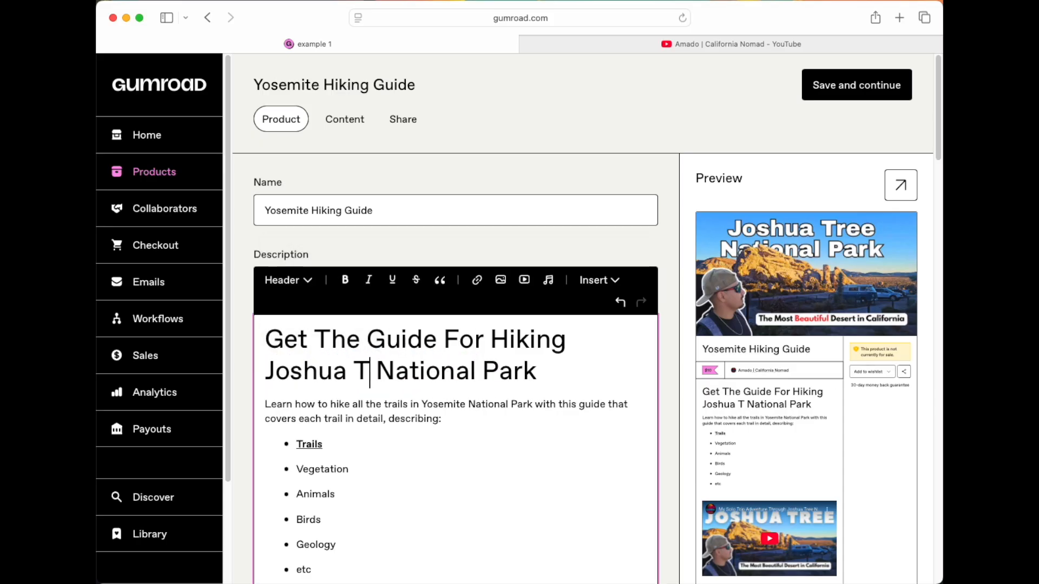
text(ree)
Step: Rename the product to "Joshua Tree Hiking Guide" and check the updated page
double_click(294, 213)
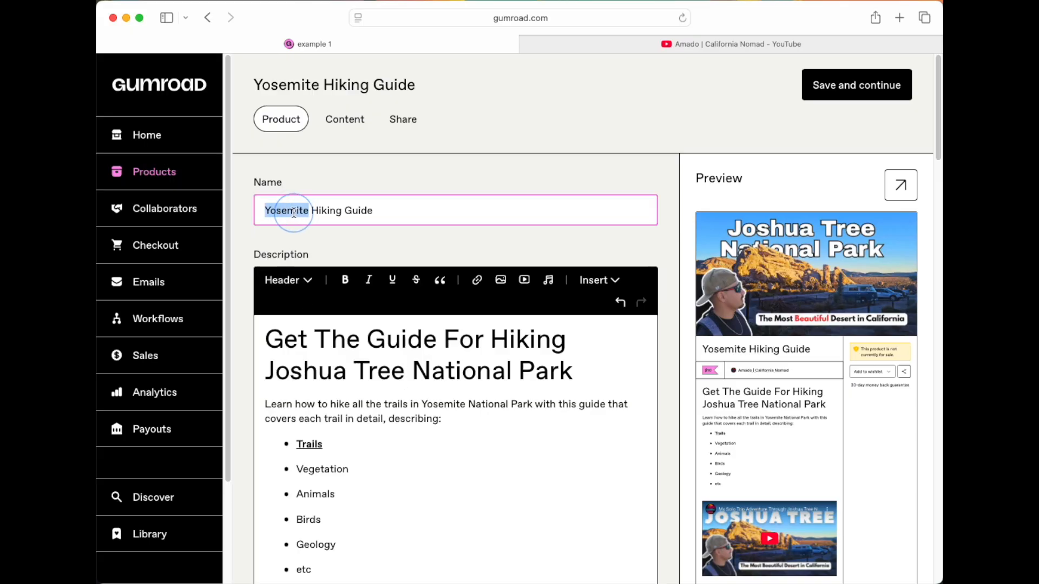
key(BackSpace)
text(Joshua Tree)
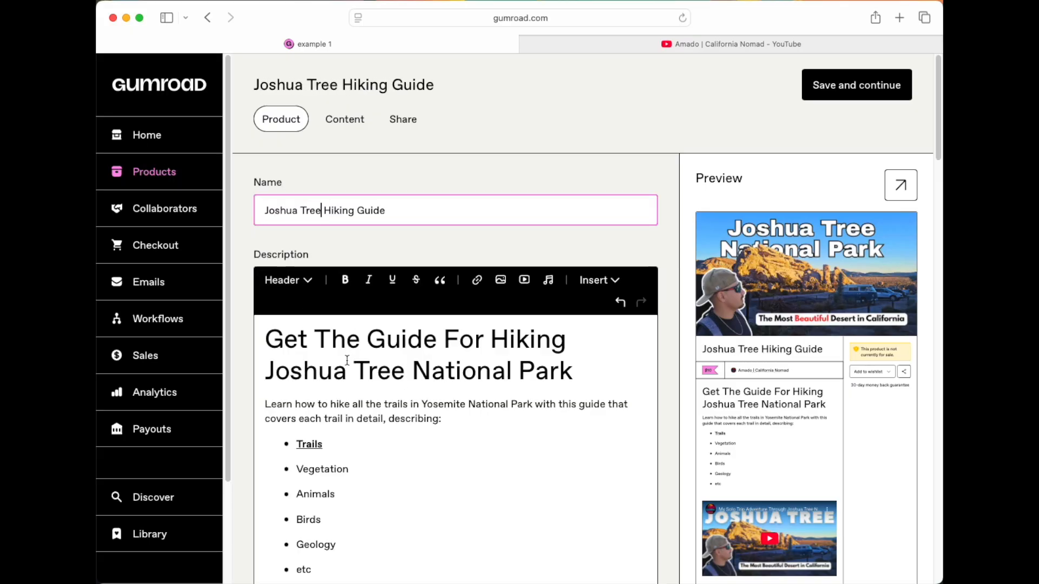
scroll(387, 436, down, 2)
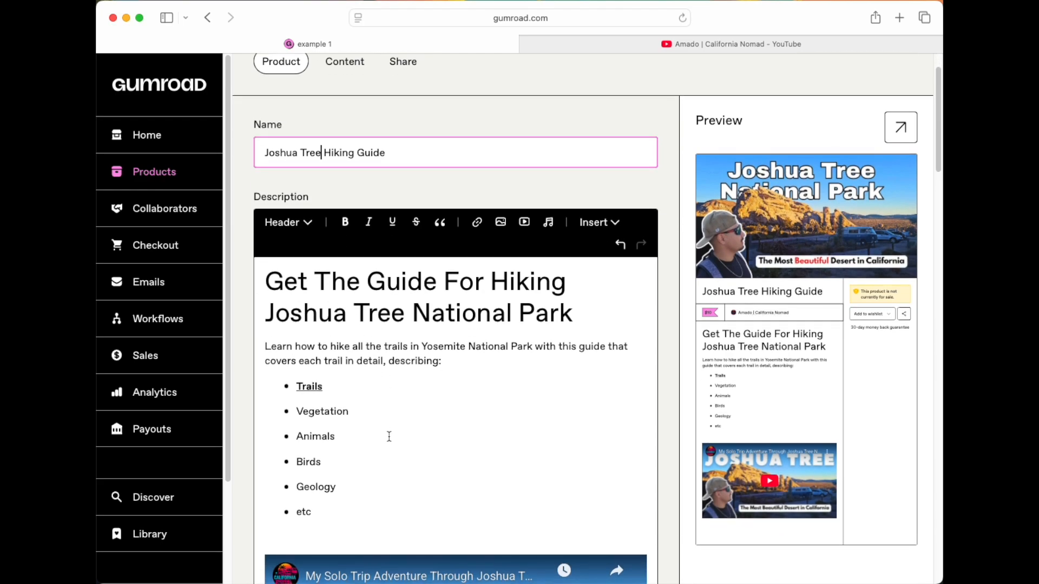
scroll(389, 436, down, 6)
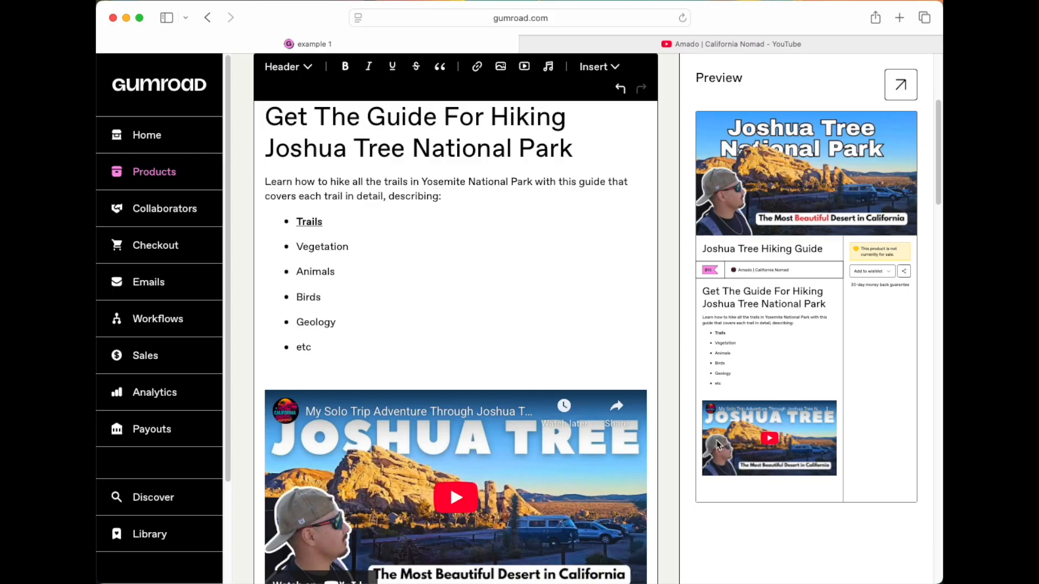
Step: Review the product's thumbnail section and the call-to-action choices, keeping "I want this!" selected
scroll(599, 430, down, 10)
scroll(600, 430, down, 5)
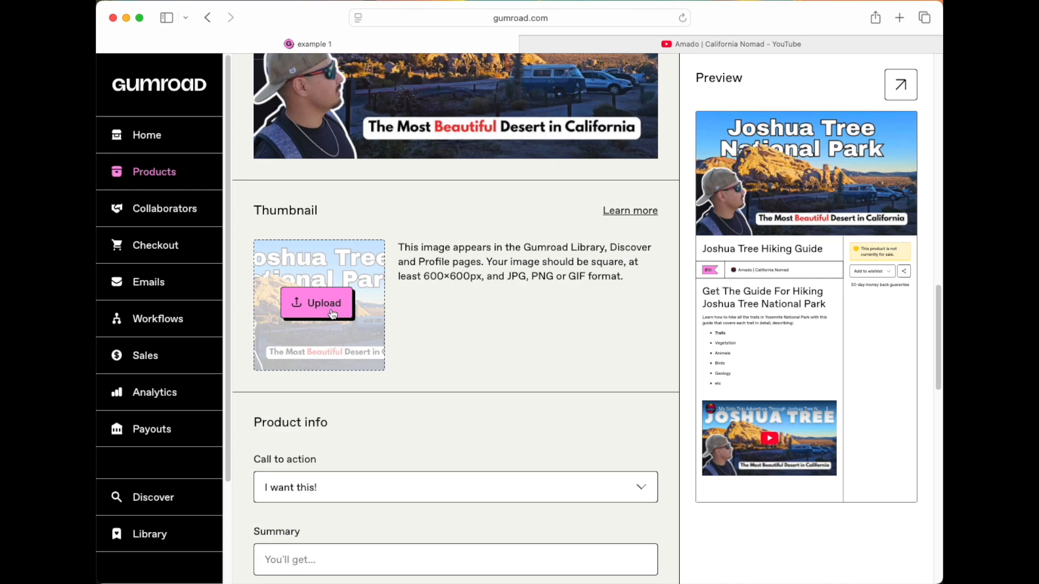
scroll(333, 315, down, 1)
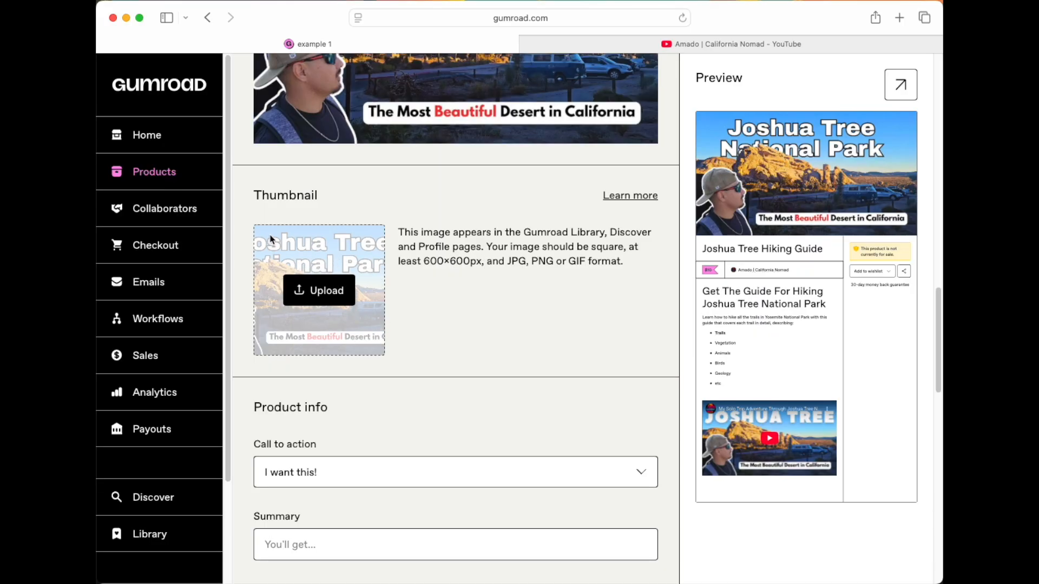
scroll(549, 226, up, 3)
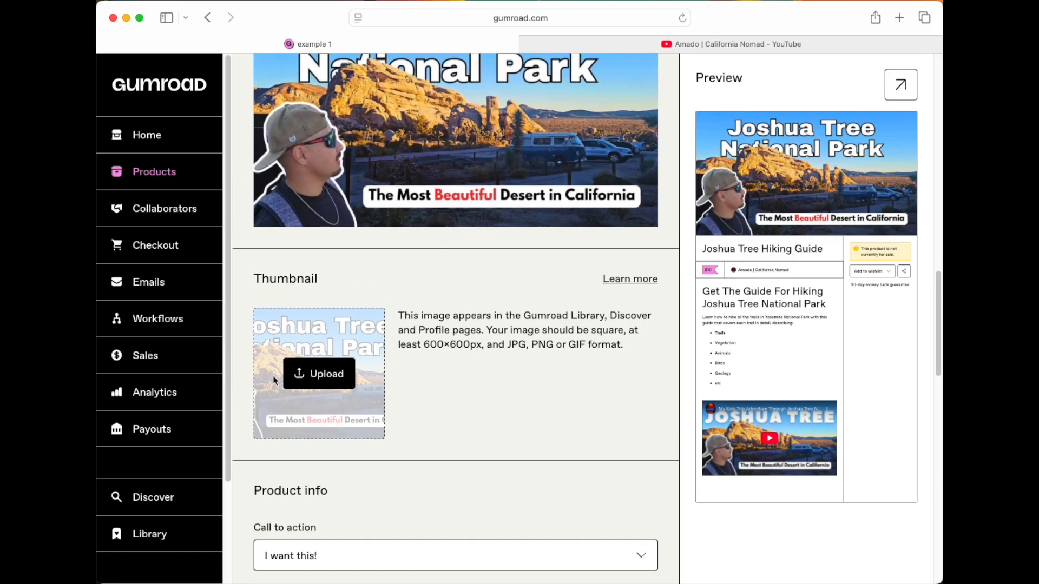
scroll(392, 404, down, 3)
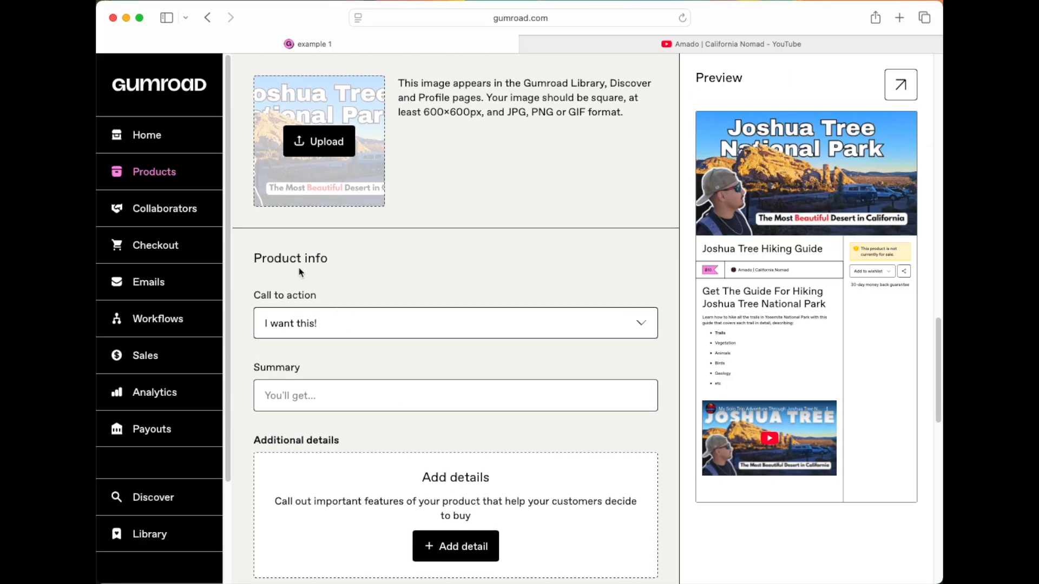
click(353, 332)
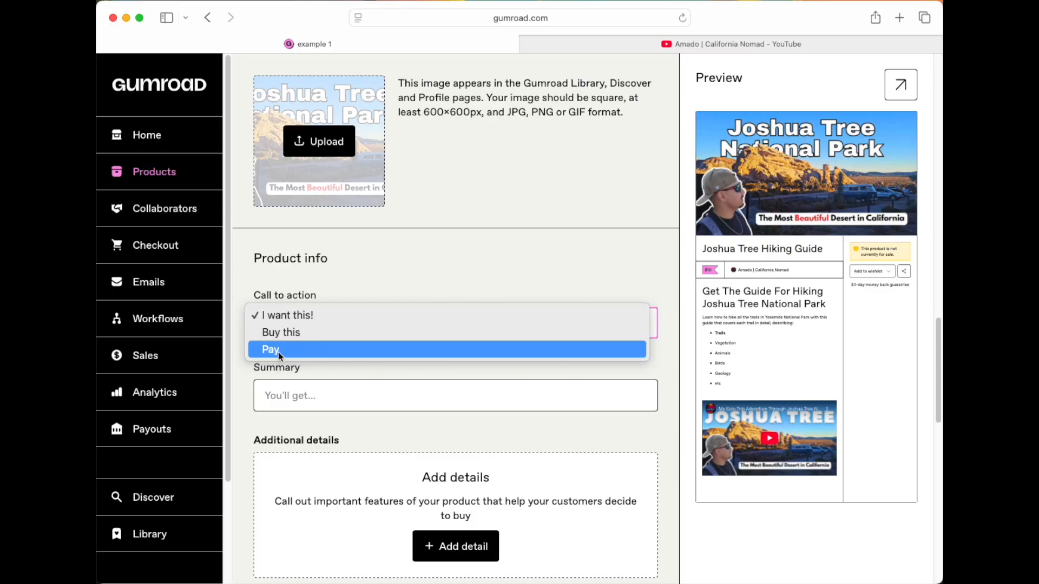
click(410, 281)
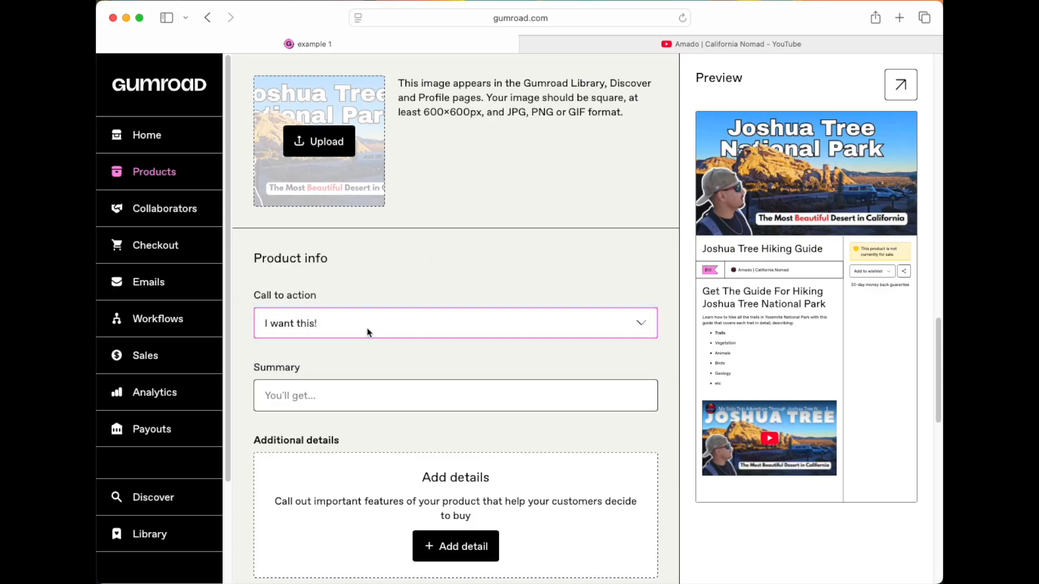
Step: Enter the product summary "You will get a PDF guide to download after purchase"
scroll(367, 328, down, 3)
scroll(362, 340, down, 2)
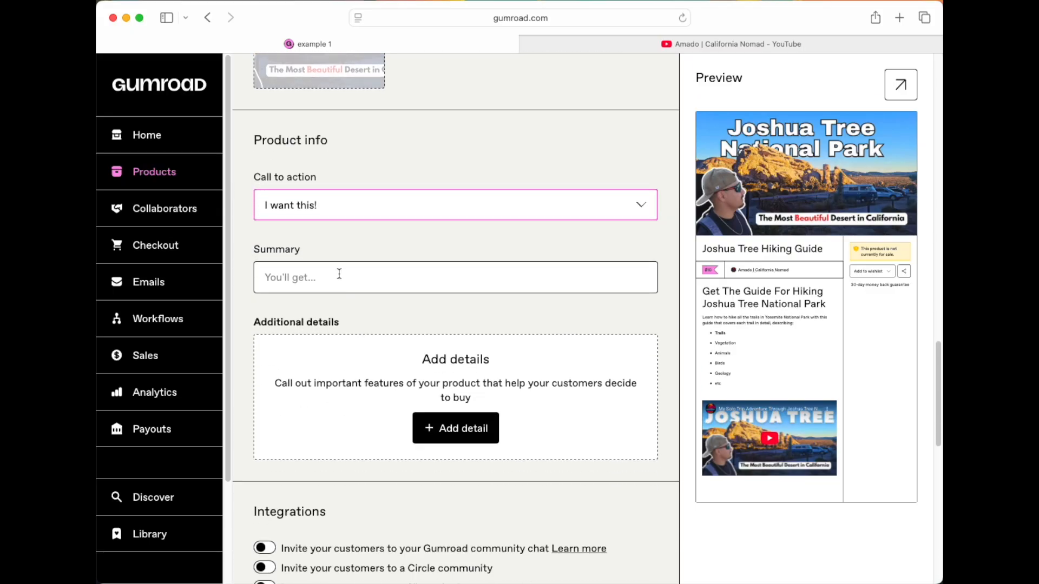
click(338, 274)
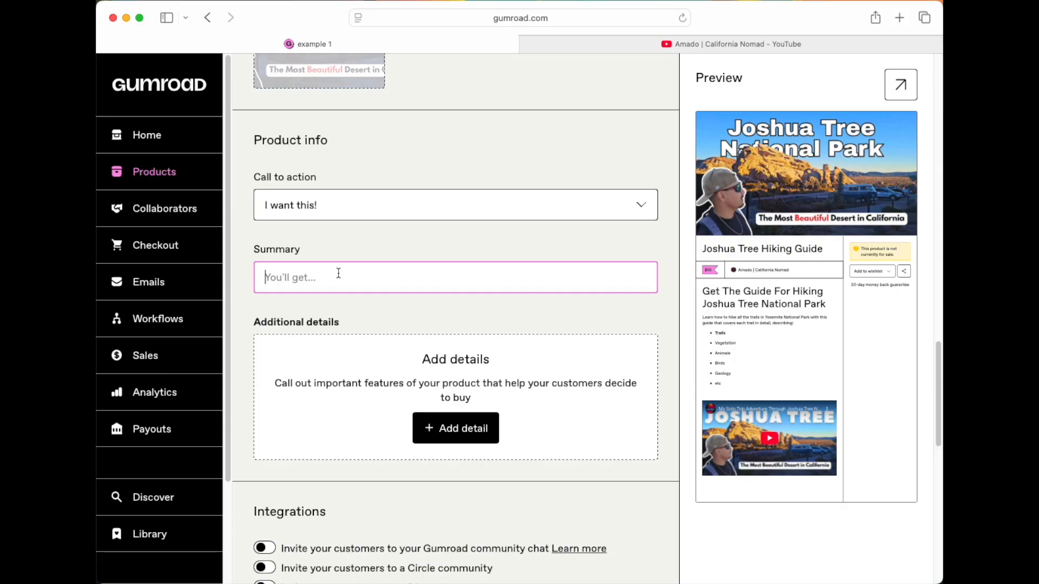
text(You will get a PDF guide )
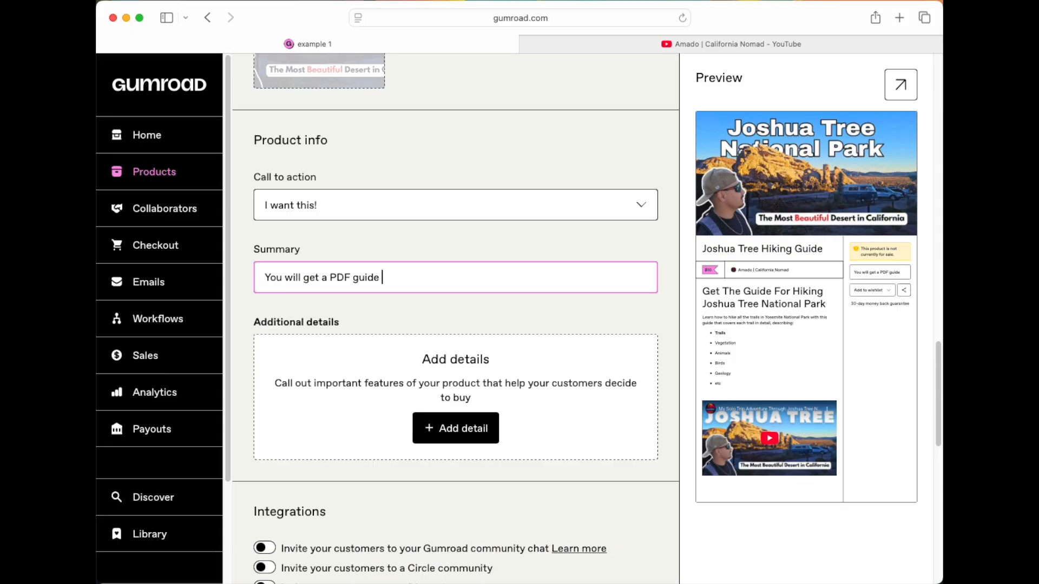
text(to download after purchase)
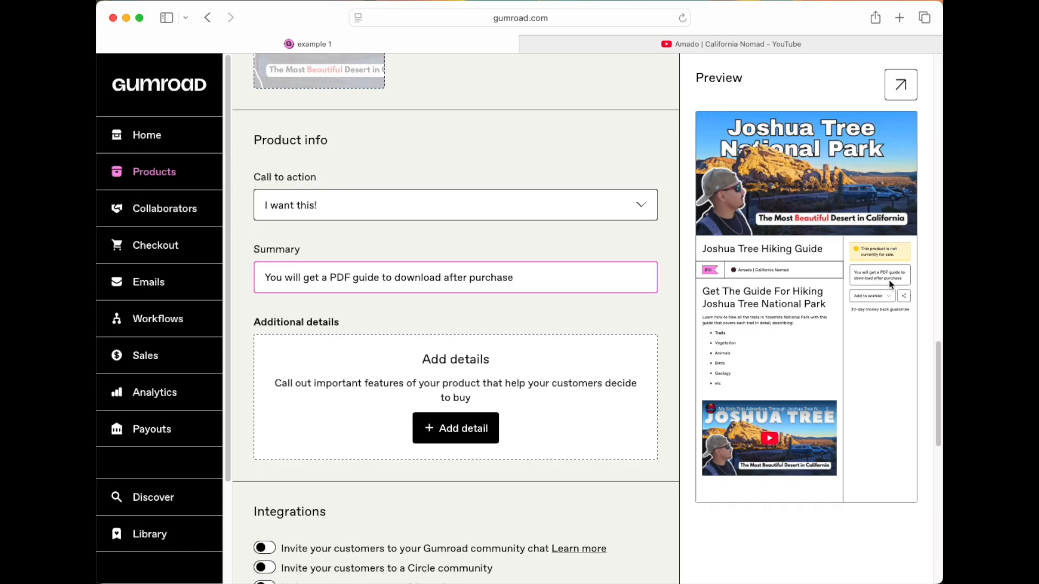
Step: Add an additional detail reading "You will get a second guide for trails" with the value "$10"
scroll(890, 285, down, 5)
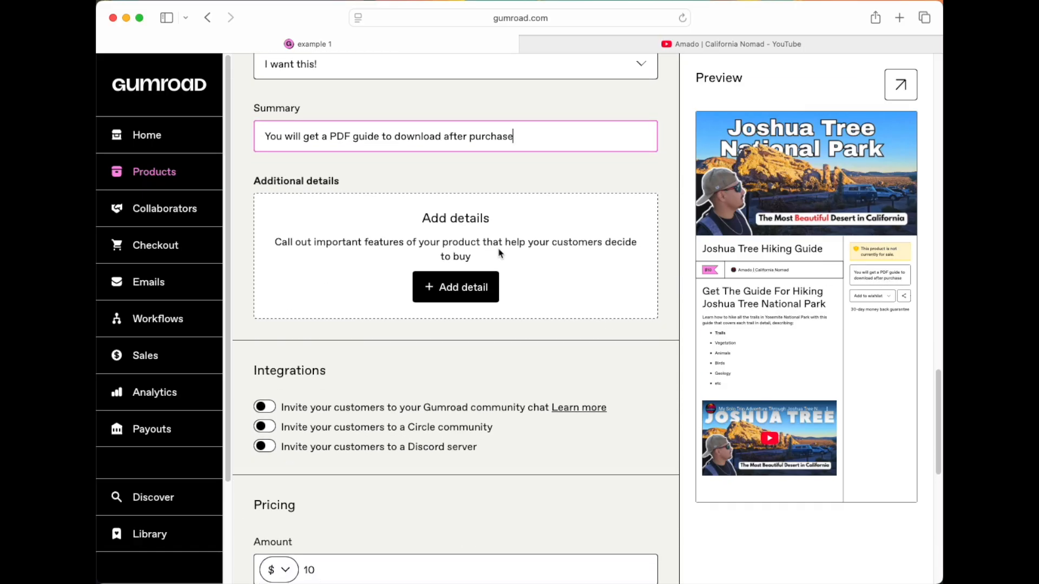
click(278, 194)
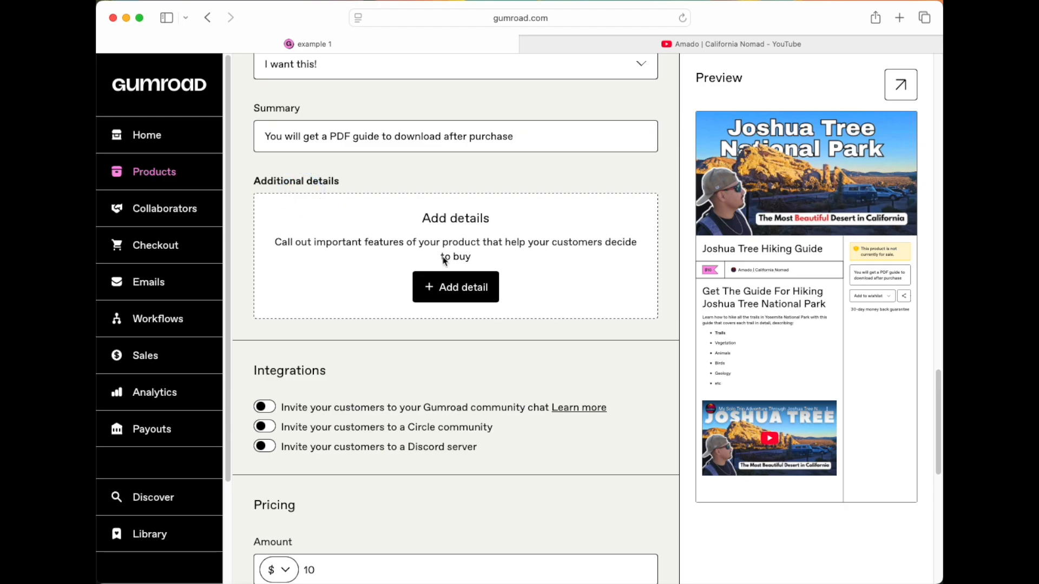
click(461, 287)
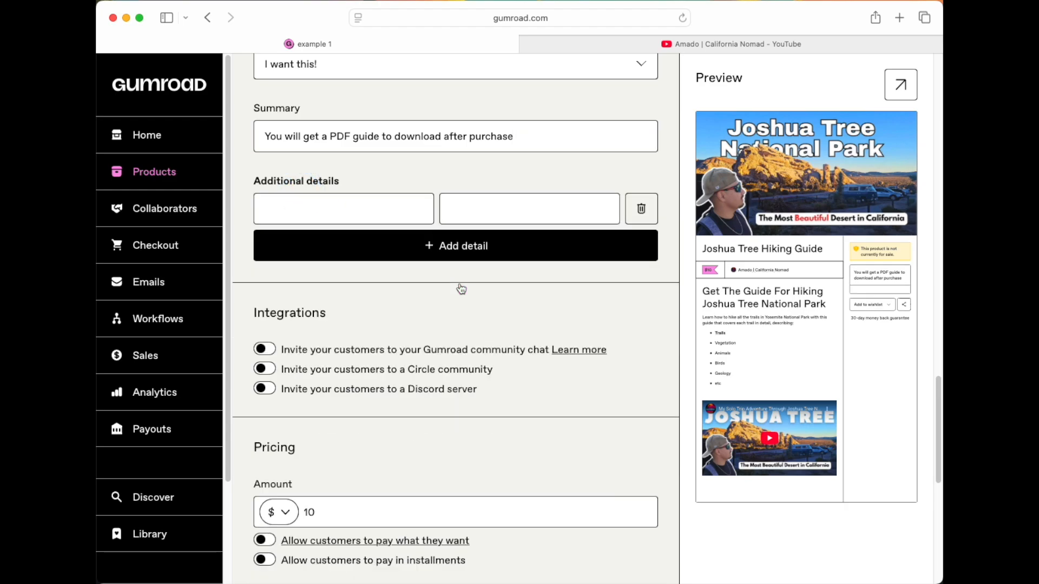
click(346, 204)
text(You wull)
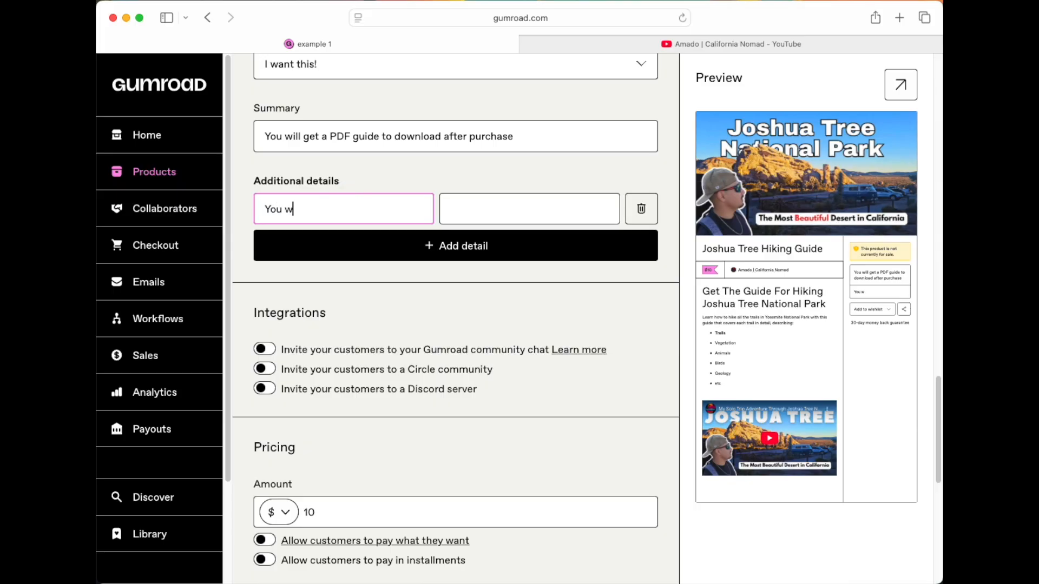
key(BackSpace)
key(BackSpace)
key(BackSpace)
key(BackSpace)
text(will get a second )
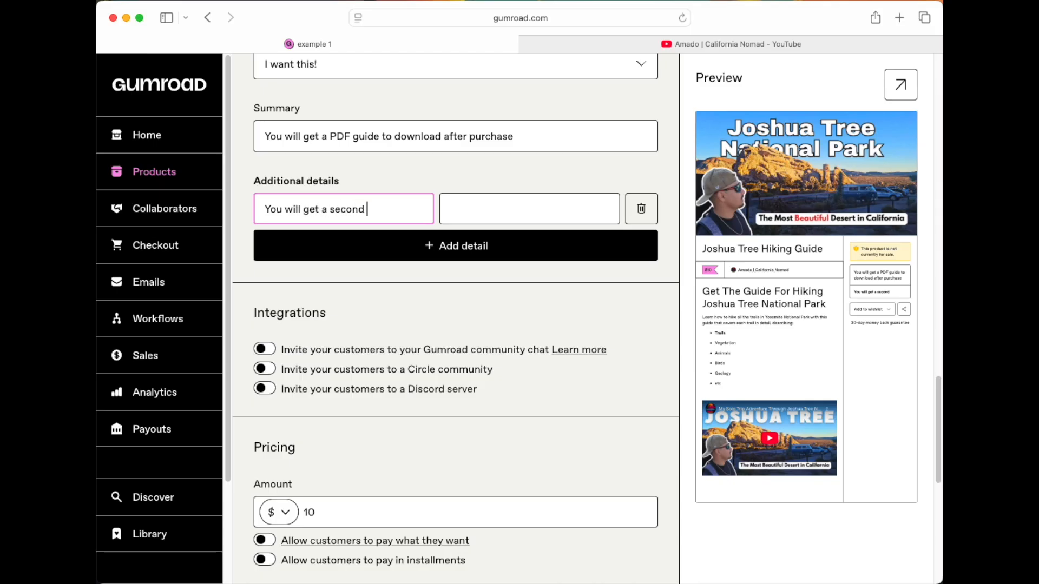
text(guide for trails)
key(Tab)
text($10)
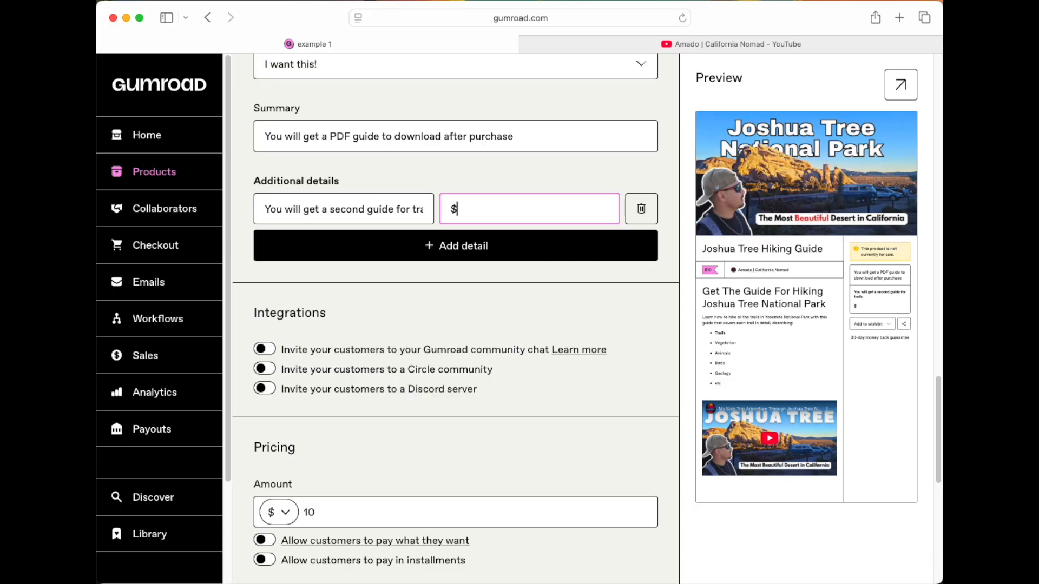
Step: Add another detail "You will get a third guide for geology" with the value "$10", and delete both additional details
click(500, 241)
click(387, 254)
text(You w)
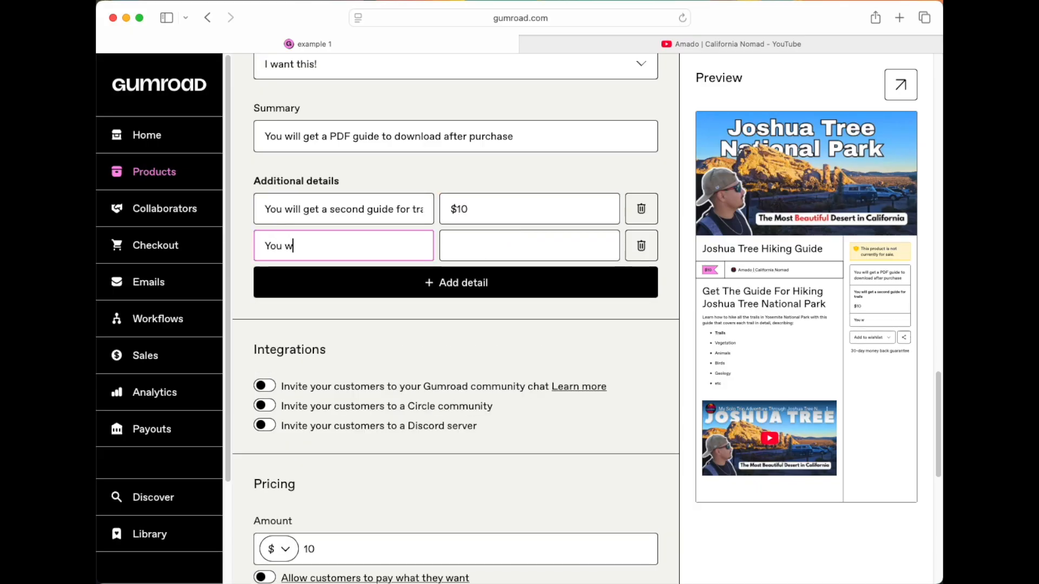
text(ill get a thi)
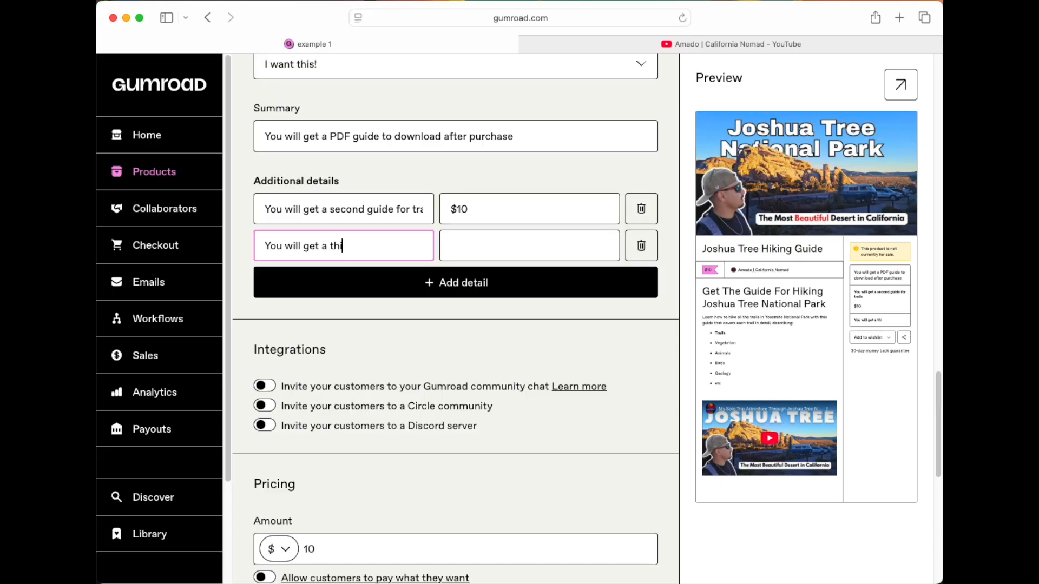
text(rd guide for geogo)
key(BackSpace)
key(BackSpace)
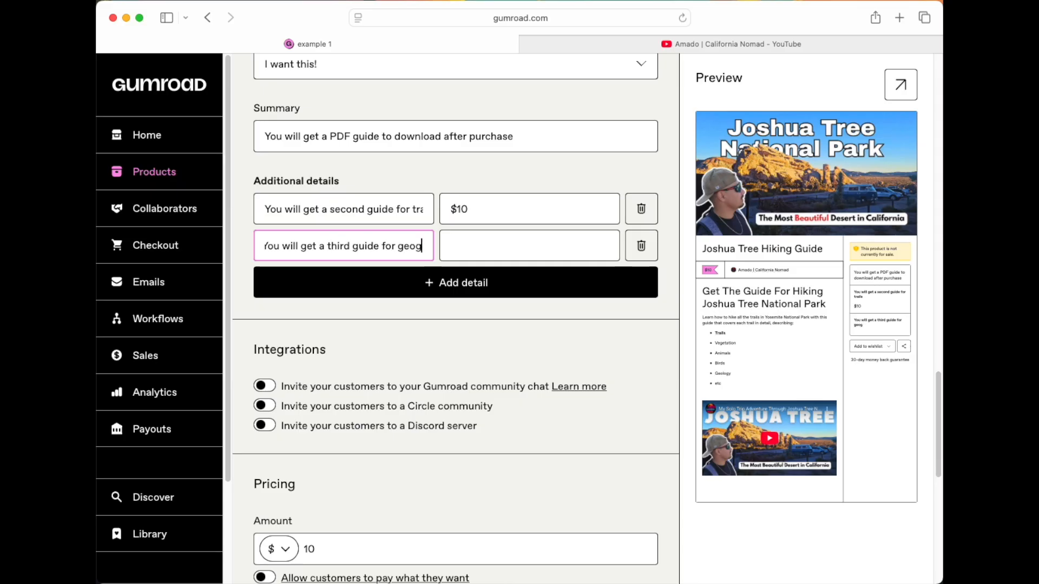
text(logy)
key(Tab)
text($10)
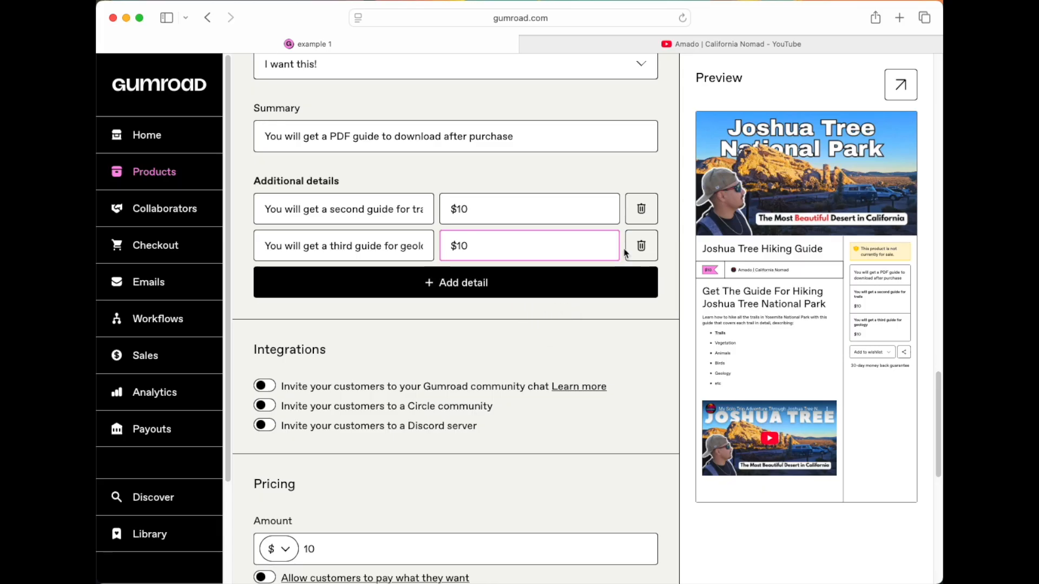
click(638, 246)
click(644, 218)
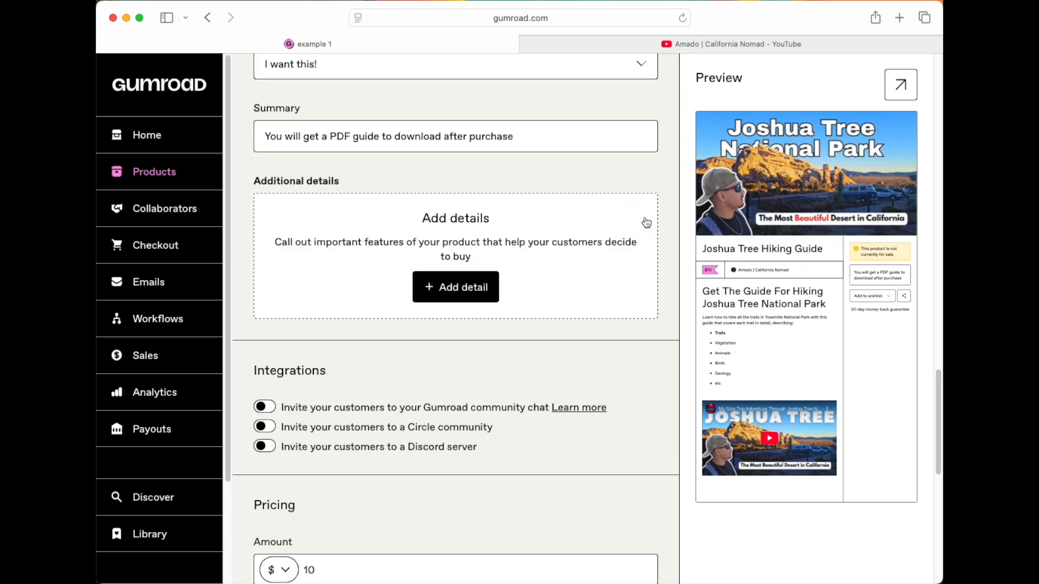
Step: Turn on the integration inviting customers to a Discord server to view its connection option, and turn it back off
scroll(575, 362, down, 3)
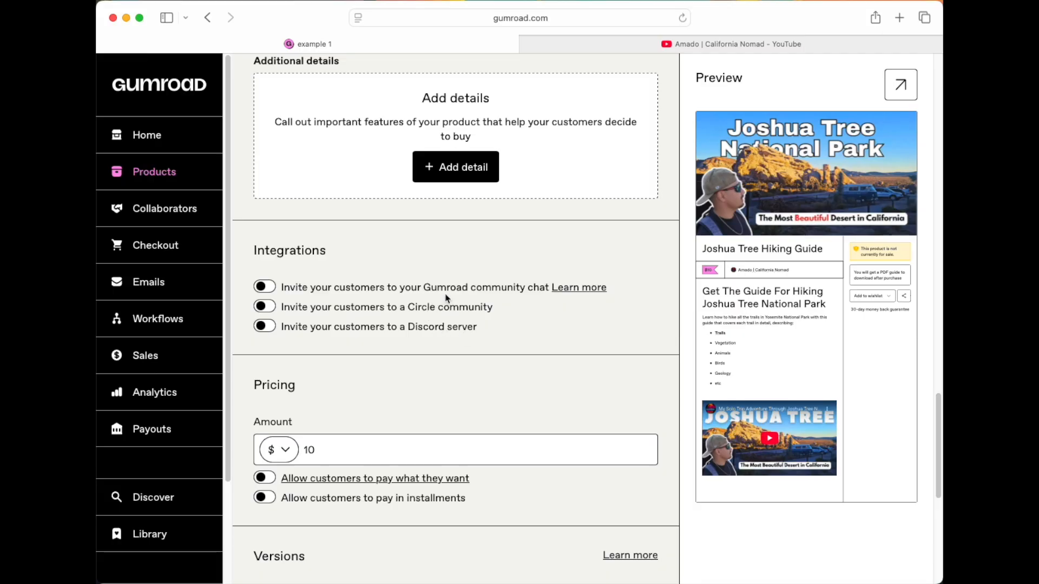
scroll(447, 298, down, 1)
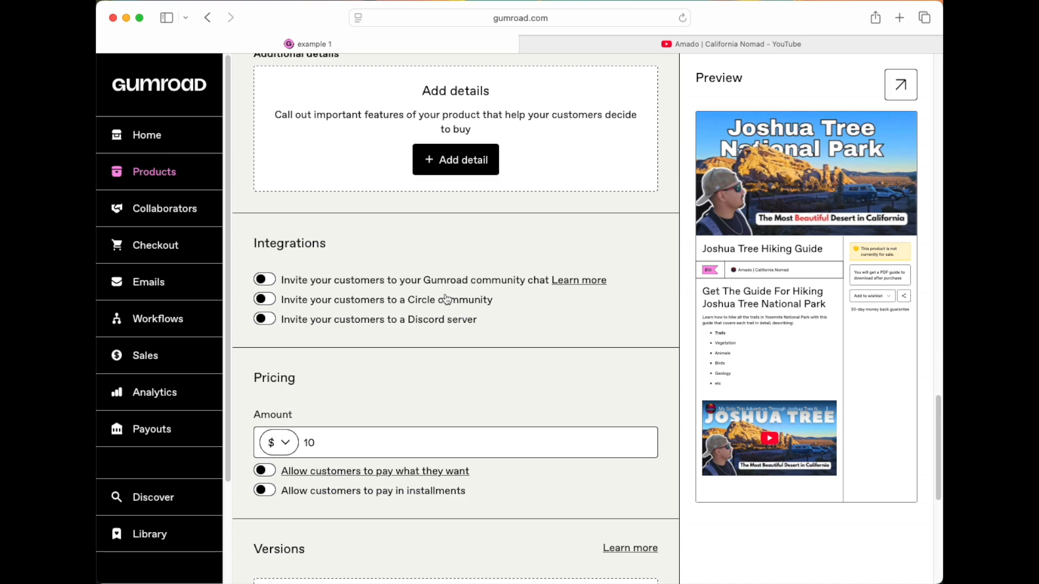
click(264, 322)
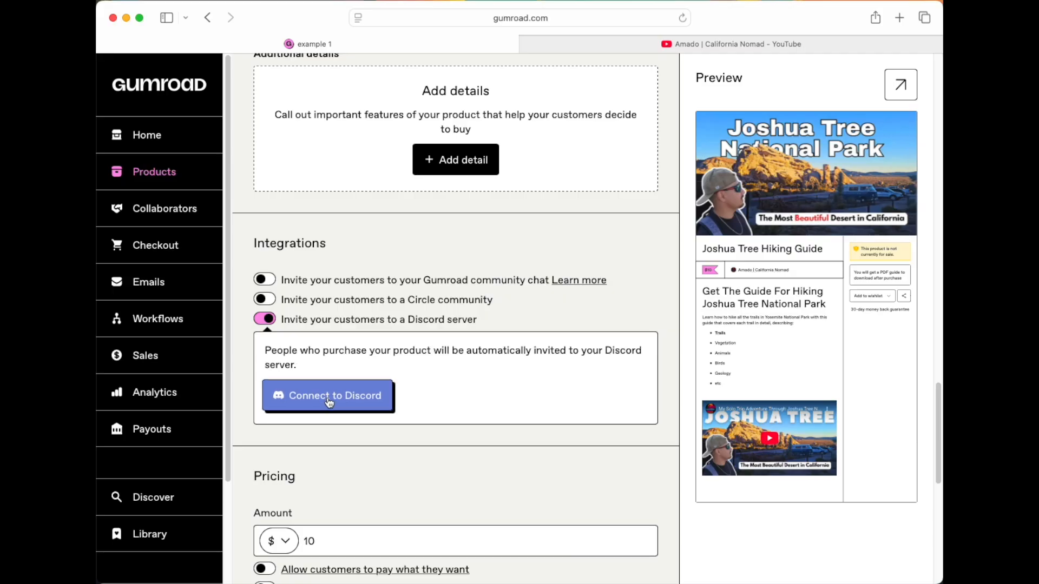
click(264, 320)
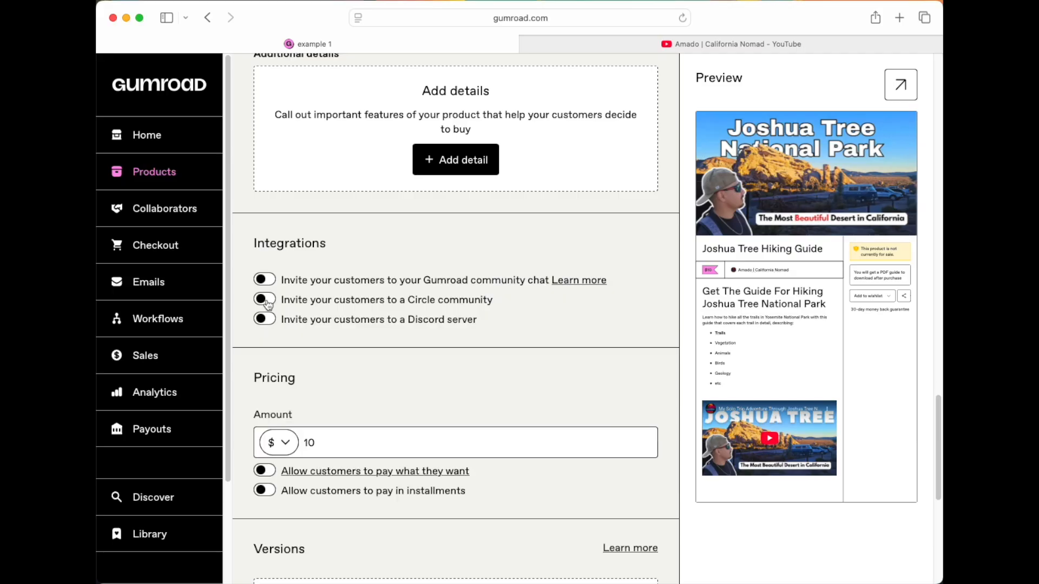
Step: Turn on the Circle community invitation to view its API token field, and turn it back off
click(267, 301)
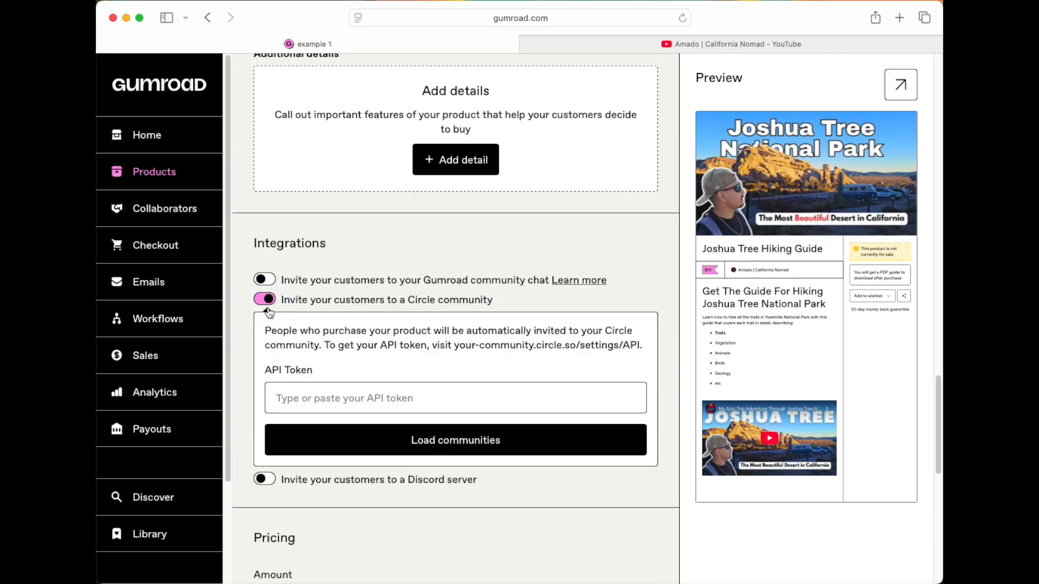
click(318, 397)
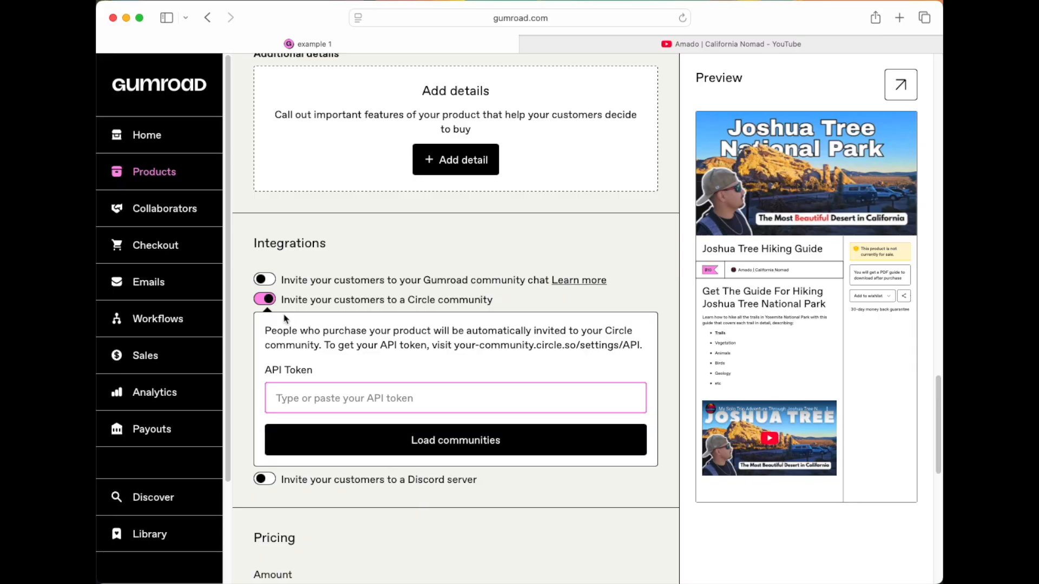
click(264, 299)
Step: Turn on the Gumroad community chat invitation, look over the main navigation, and turn the invitation back off
click(266, 281)
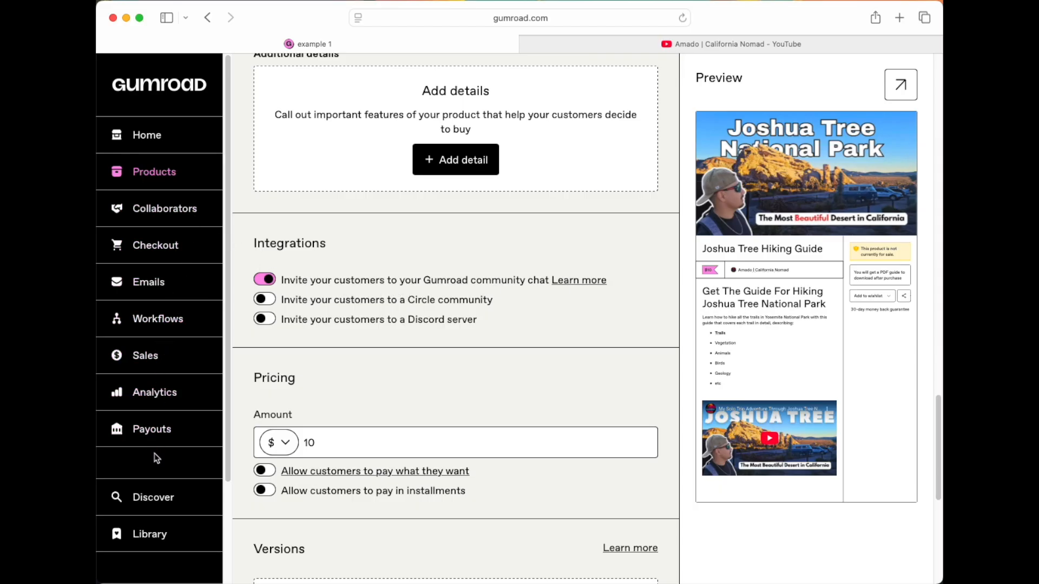
scroll(162, 460, down, 3)
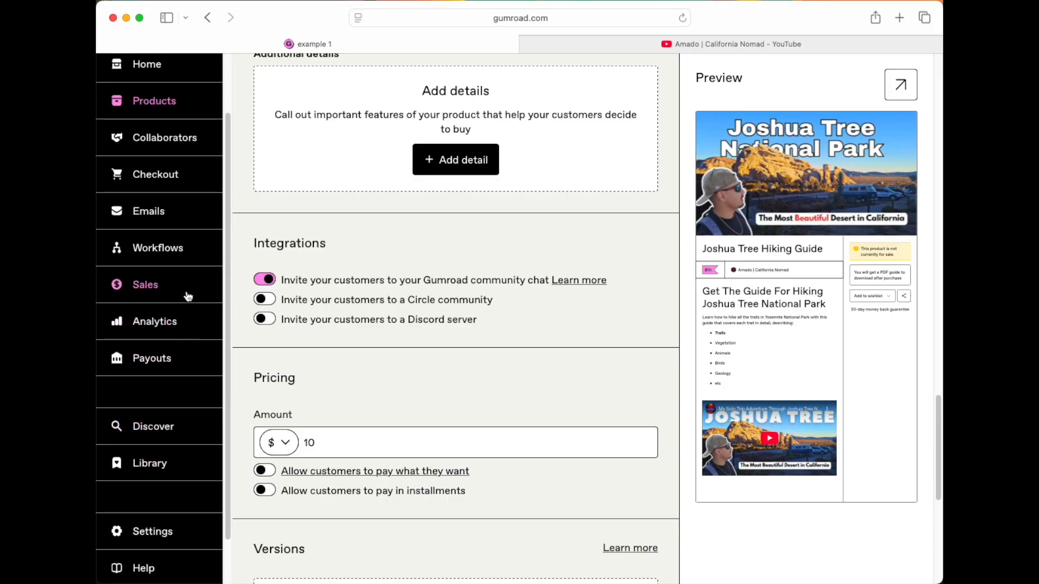
scroll(165, 365, up, 2)
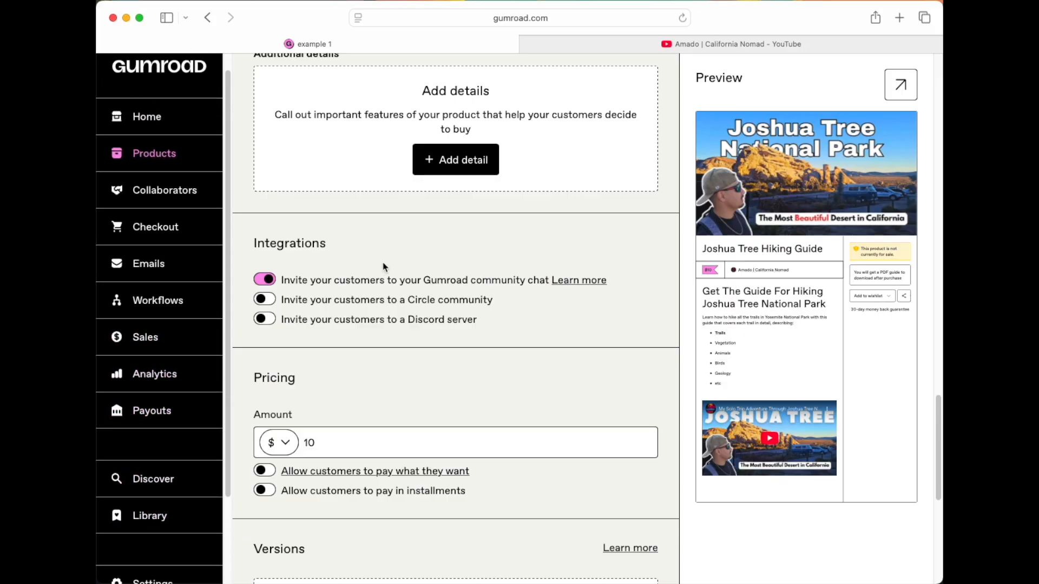
click(269, 281)
Step: Set the product's price to $20
scroll(341, 401, down, 2)
click(327, 389)
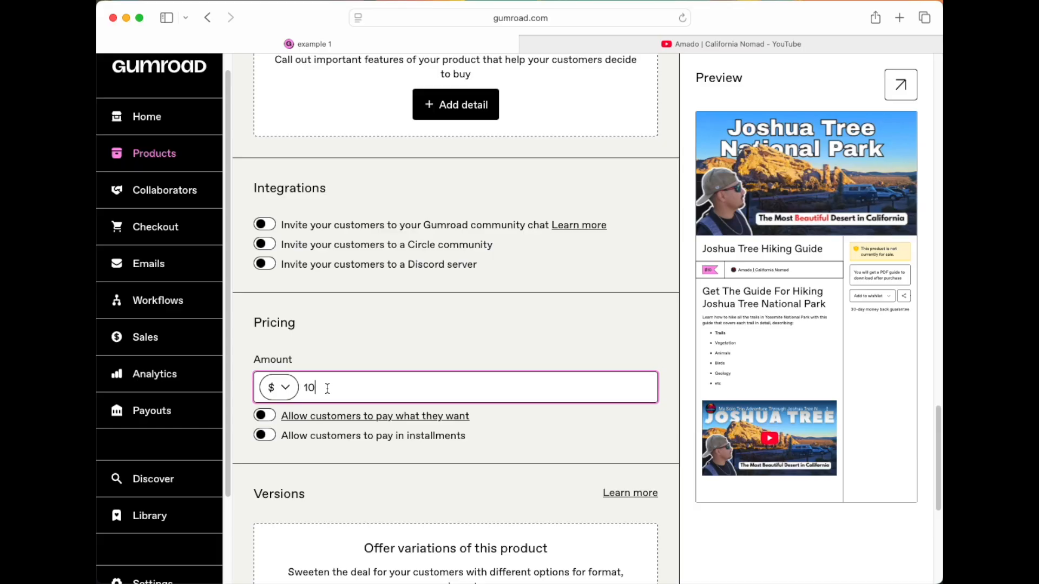
key(BackSpace)
key(BackSpace)
text(020)
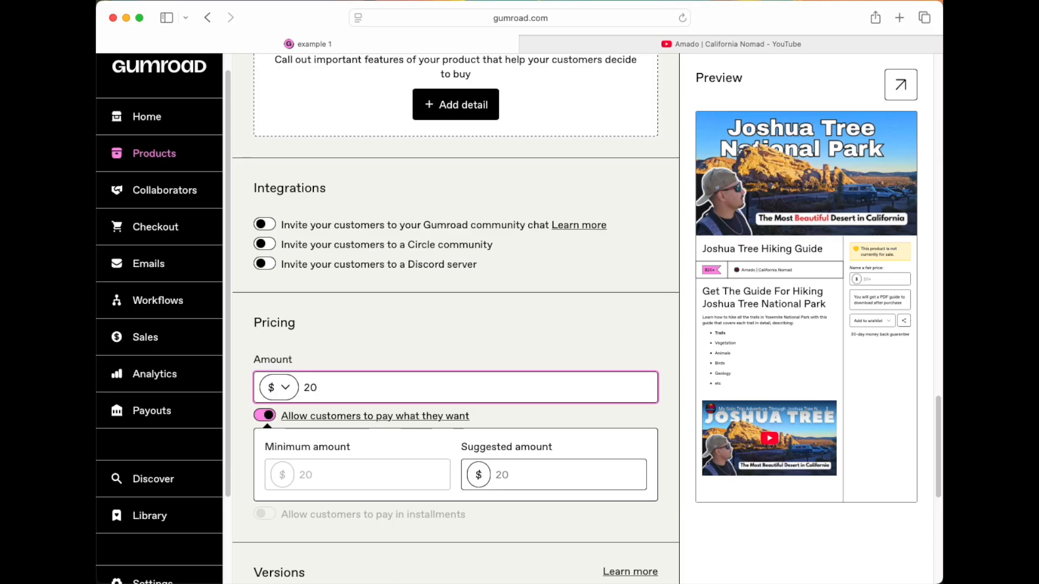
Step: Set the product's price to $0 to make it a free, pay-what-they-want product
key(BackSpace)
key(BackSpace)
text(0)
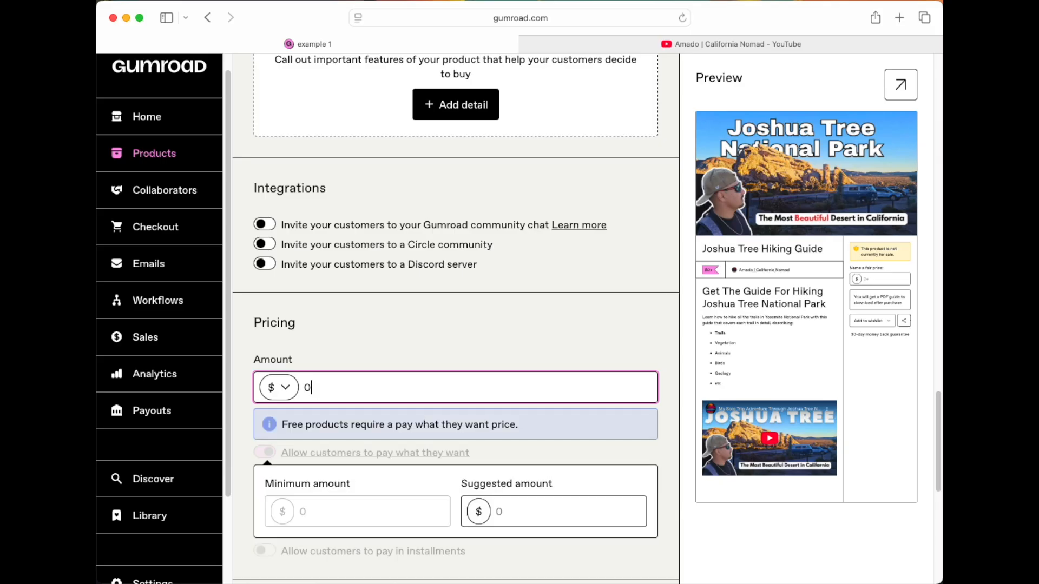
text(5)
key(BackSpace)
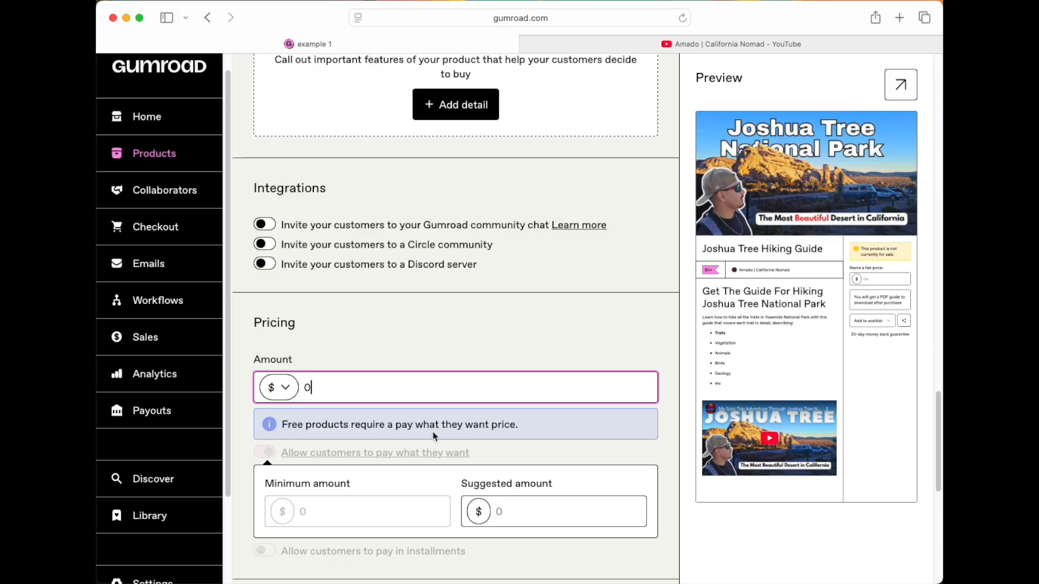
Step: Set the product's price to $10, leaving the option for customers to pay what they want on
click(378, 387)
key(BackSpace)
text(10)
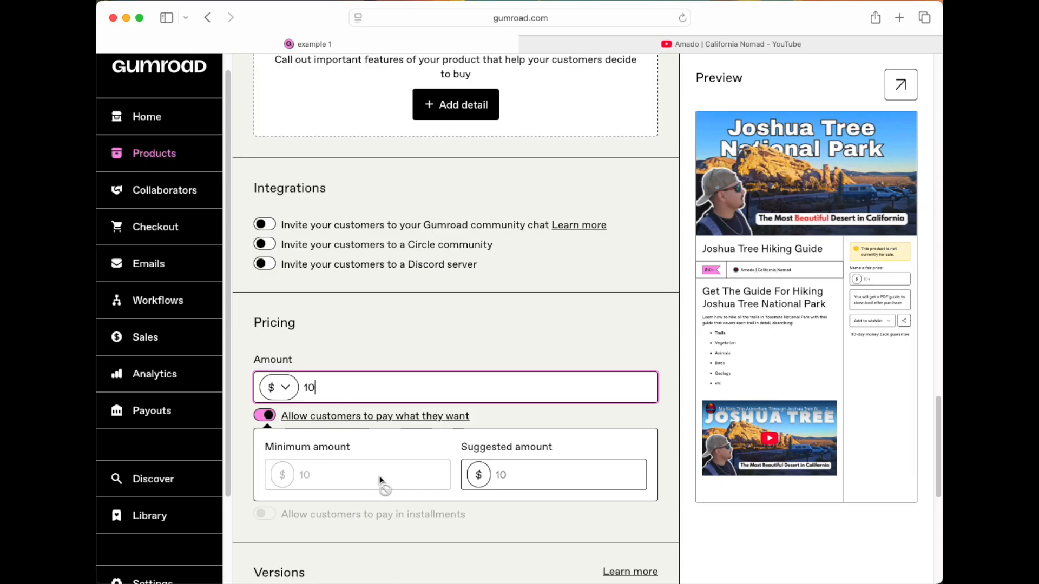
Step: Turn off the option that allows customers to pay what they want
scroll(348, 480, down, 1)
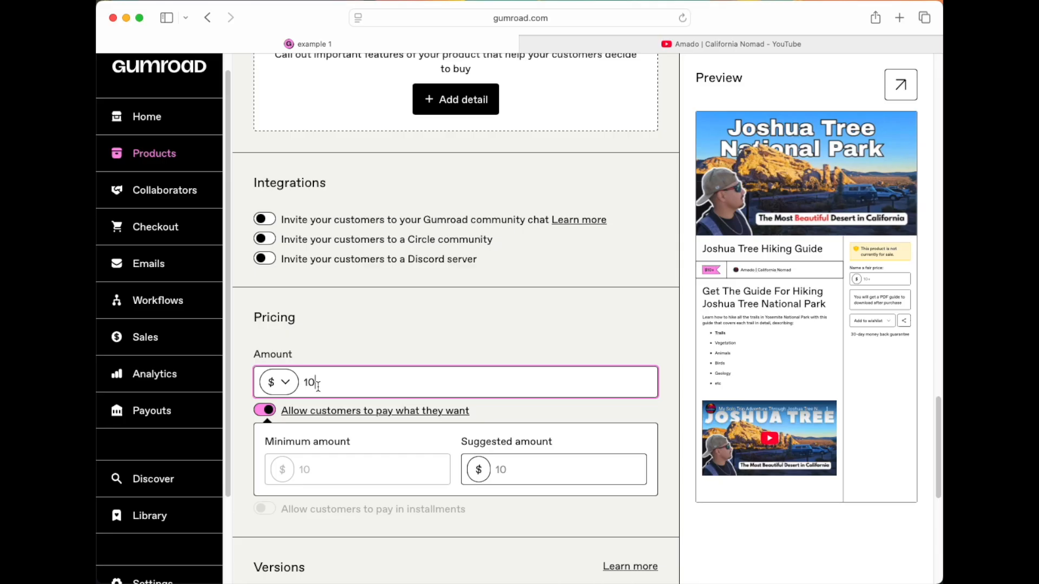
click(272, 411)
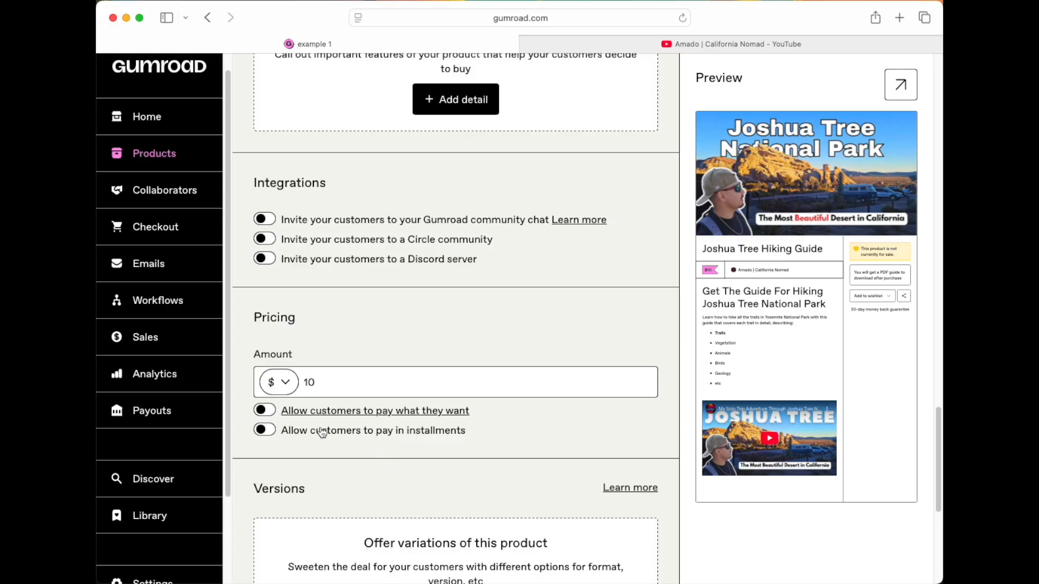
Step: Allow customers to pay in installments with 100 equal monthly payments and set the product's price to $1000
click(264, 430)
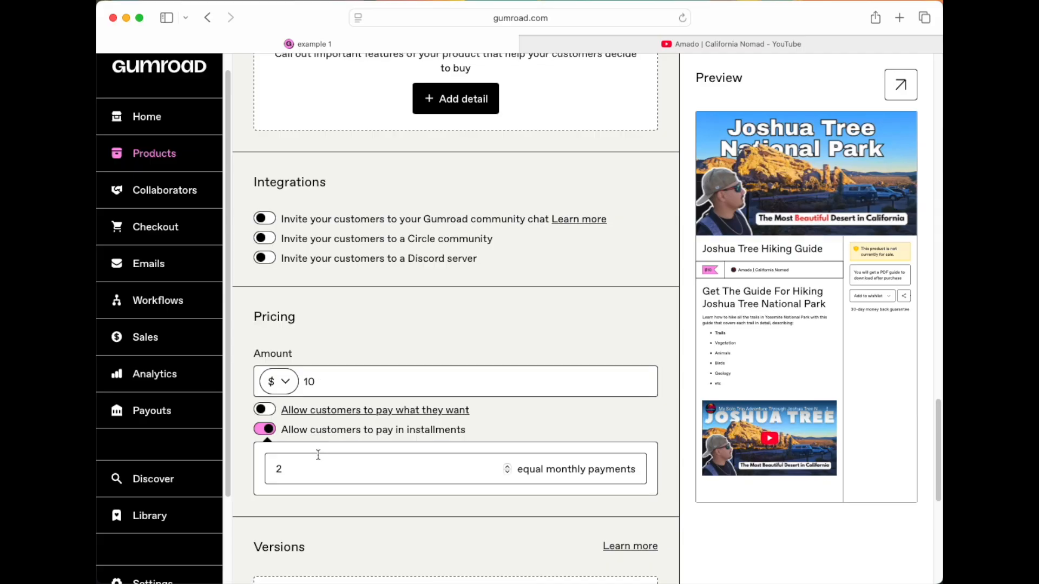
scroll(318, 455, down, 2)
click(507, 411)
click(507, 411)
double_click(398, 411)
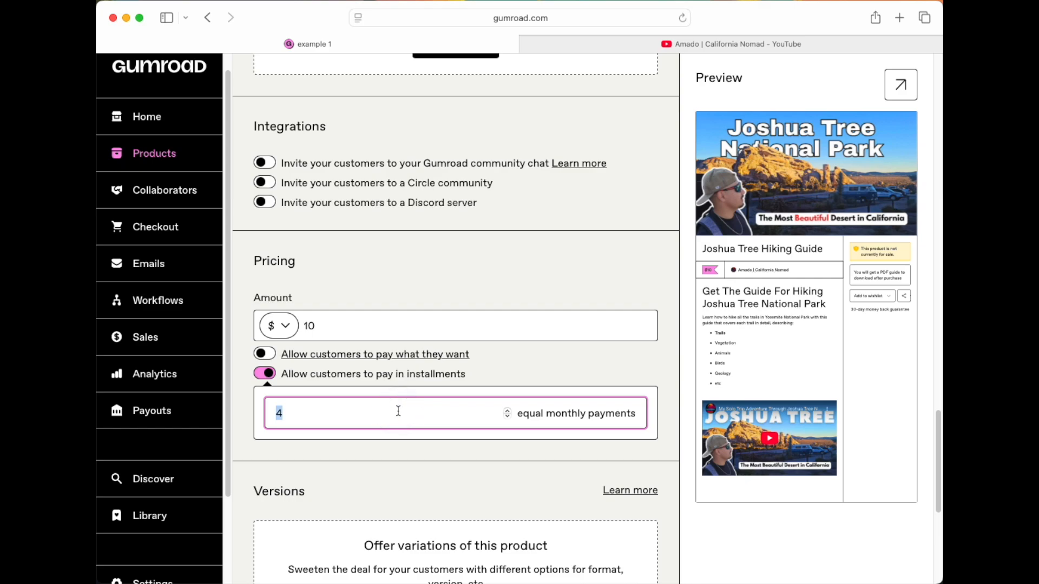
text(100)
click(507, 411)
click(508, 417)
click(378, 329)
text(00)
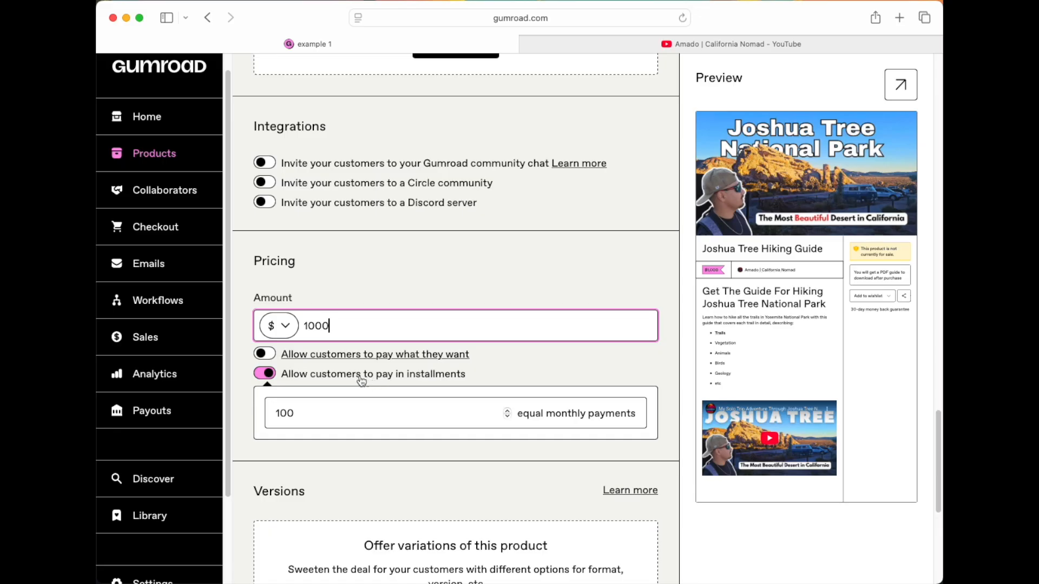
Step: Turn off installment payments and set the product's price back to $10
click(265, 373)
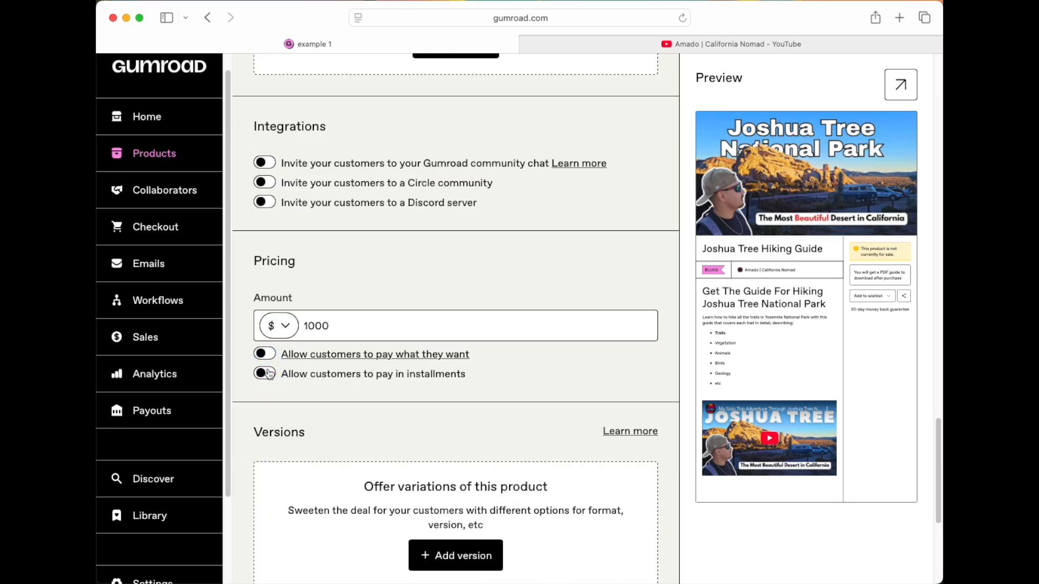
click(321, 330)
key(BackSpace)
key(BackSpace)
Step: Add a version of the product and name it "Premium guide"
scroll(369, 442, down, 3)
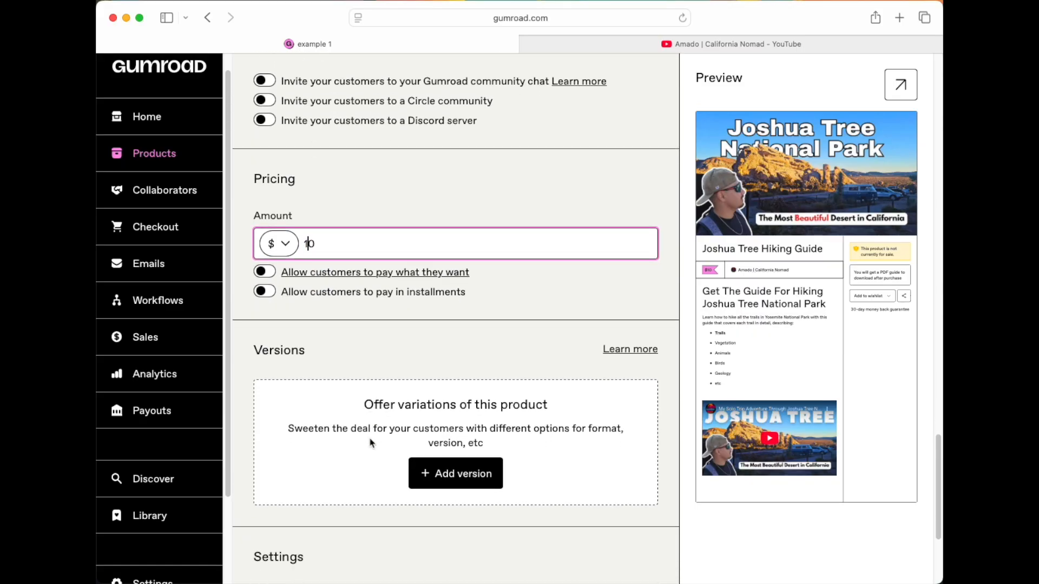
scroll(370, 442, down, 3)
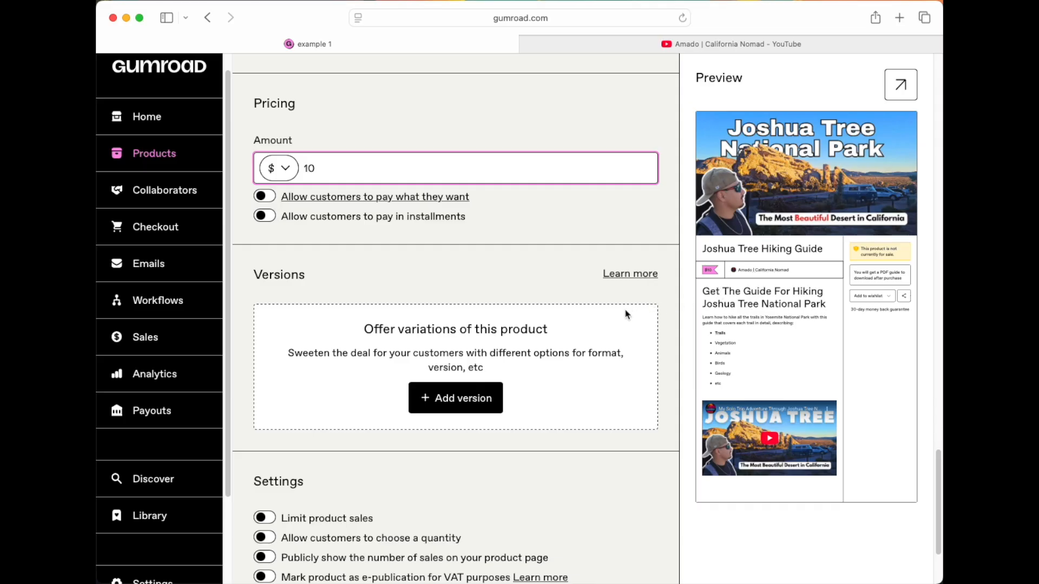
click(474, 406)
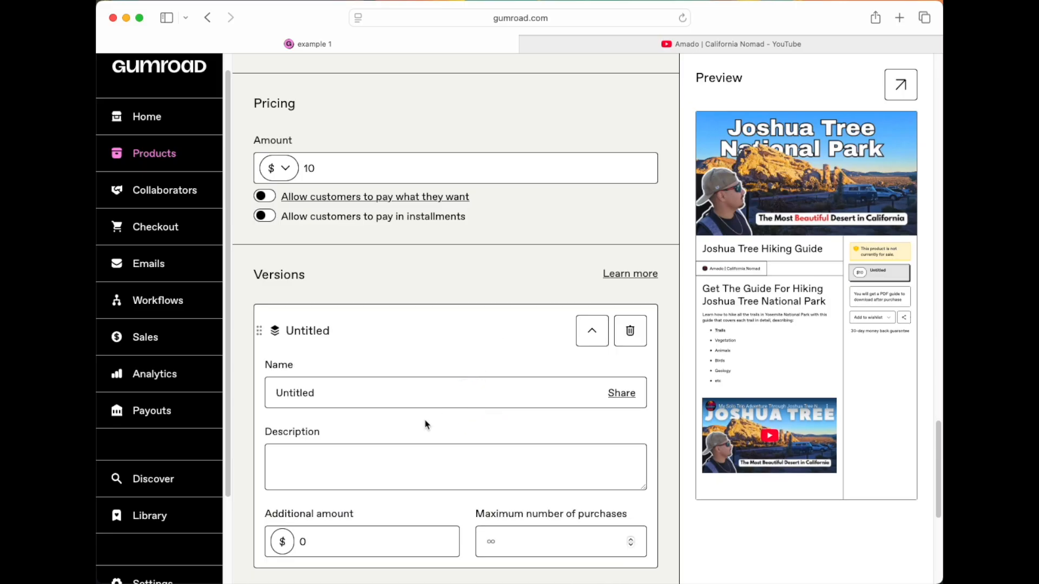
scroll(422, 416, down, 1)
click(389, 352)
key(super+BackSpace)
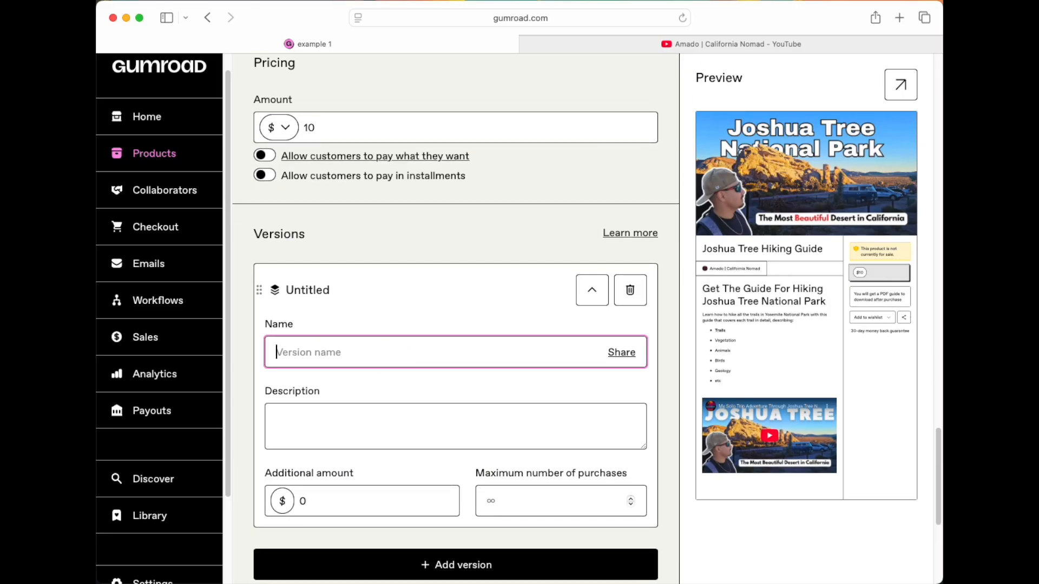
text(Premium gyuid)
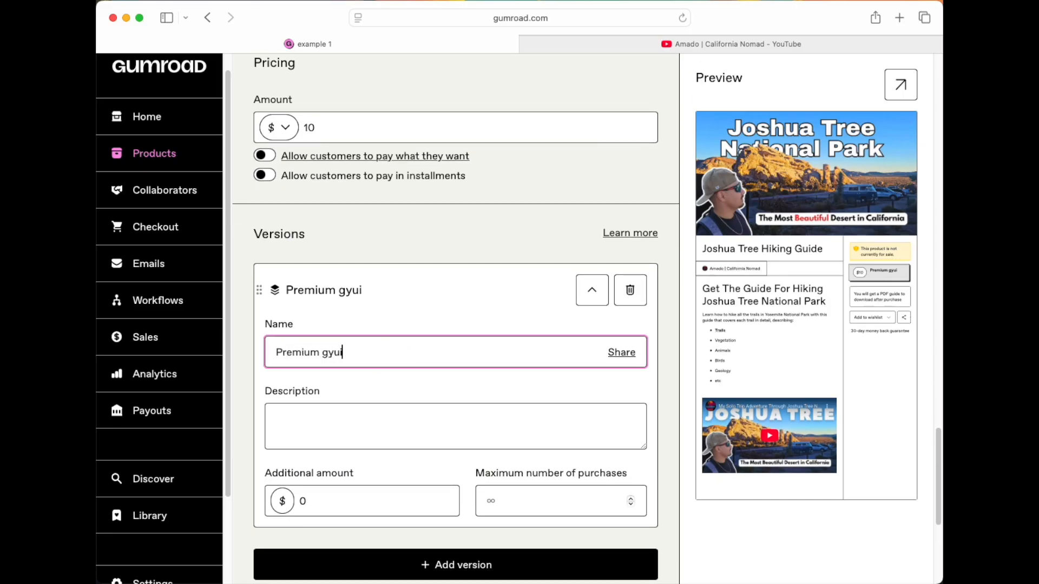
key(BackSpace)
key(BackSpace)
key(BackSpace)
key(BackSpace)
text(uide)
Step: Enter "You will get exclusive trail information" as the Premium guide's description
click(347, 415)
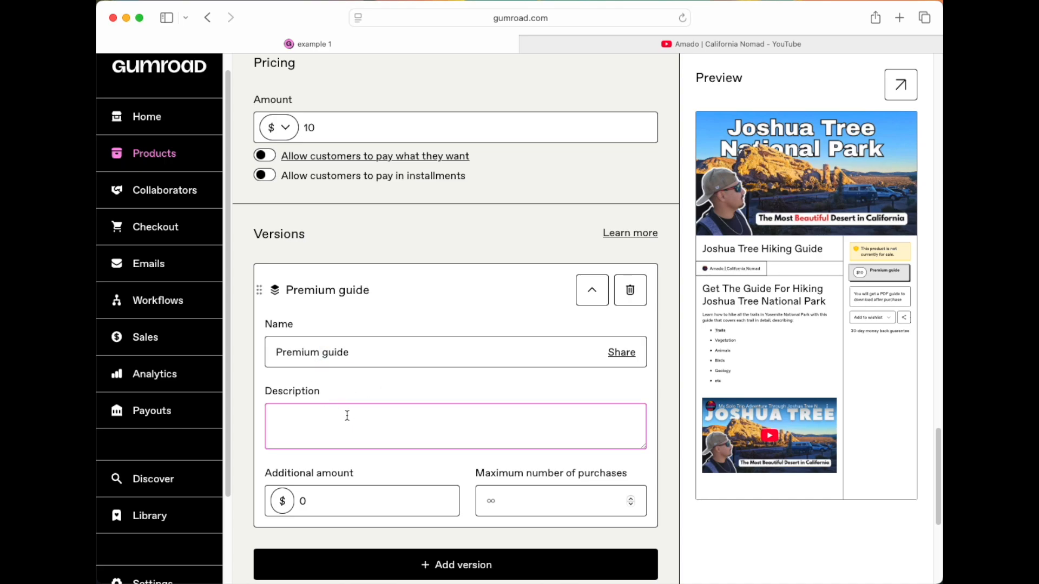
text(You will get exclusive)
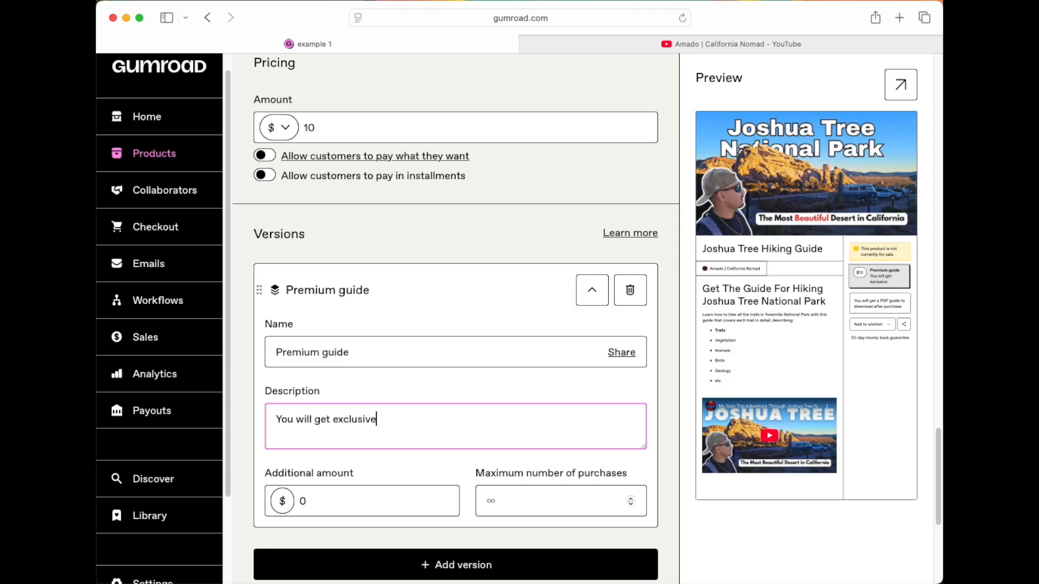
text( trail information)
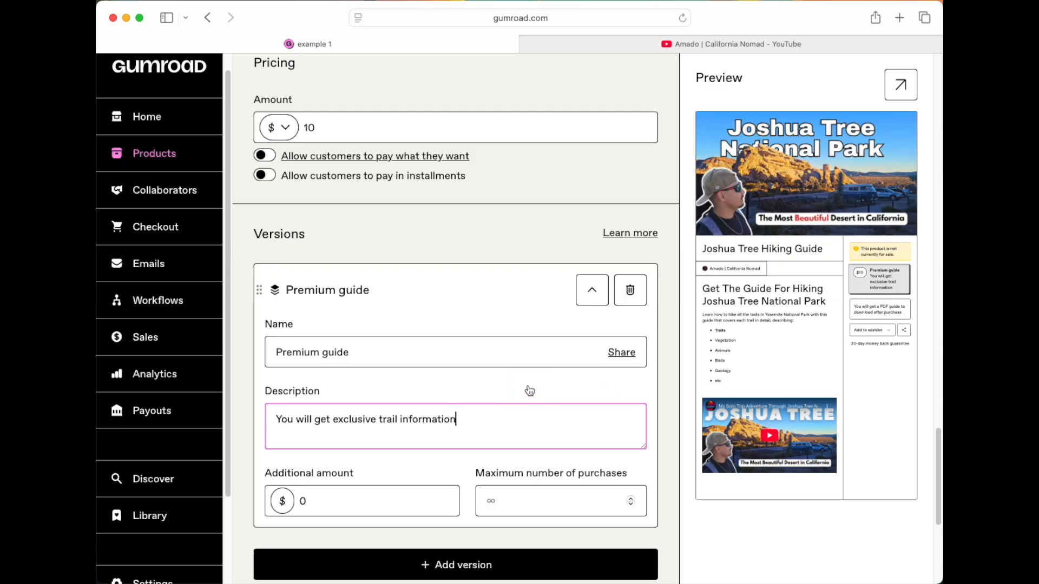
Step: Open the full product page preview, check how the Premium guide version appears, and close the preview
click(902, 82)
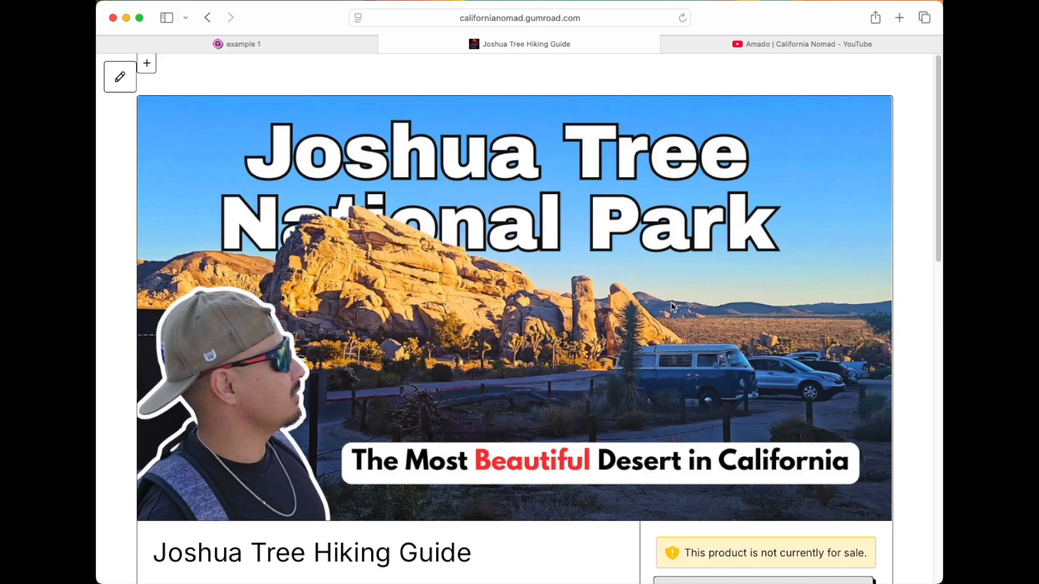
scroll(671, 309, down, 2)
scroll(671, 308, down, 3)
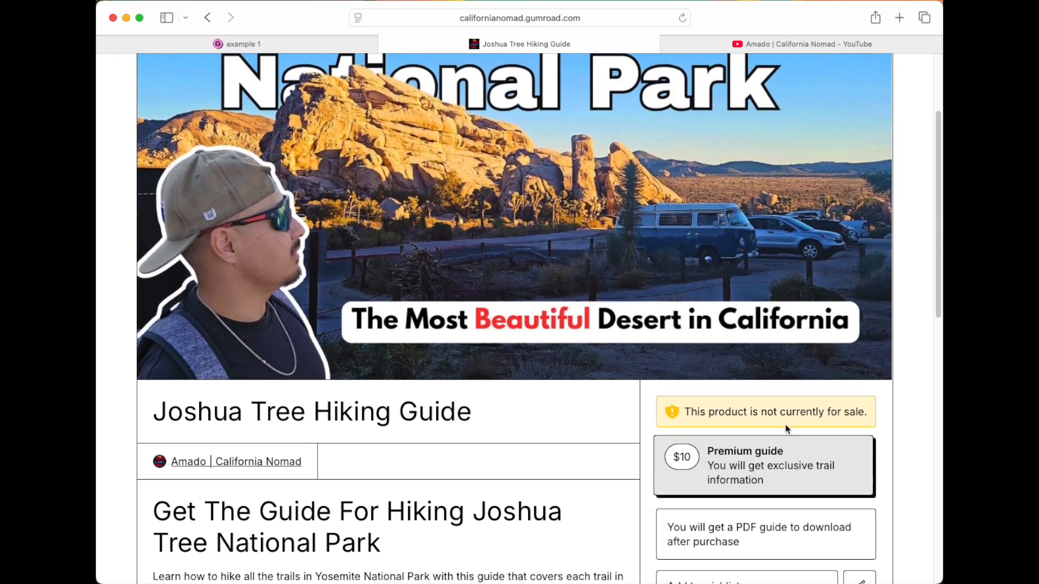
scroll(786, 429, down, 3)
scroll(786, 428, down, 1)
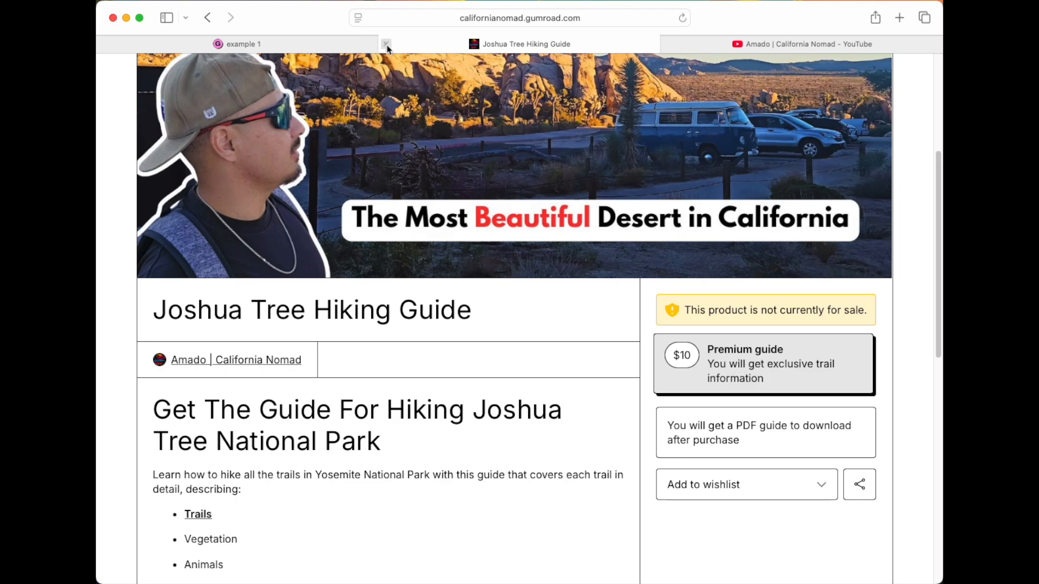
click(385, 44)
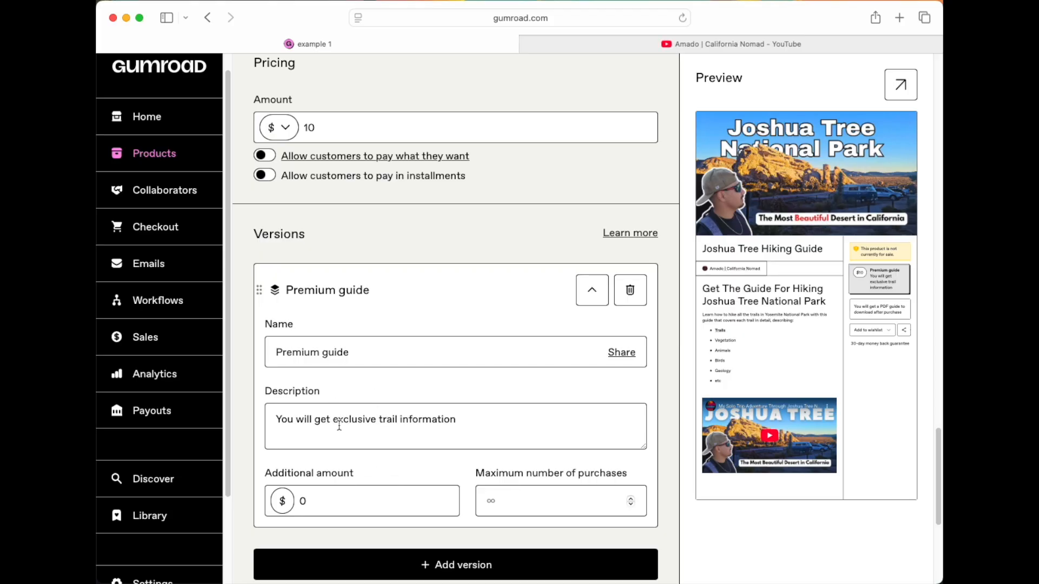
Step: Set the Premium guide's additional amount to $20 and add a second version named "Basic Guide"
click(382, 501)
text(20)
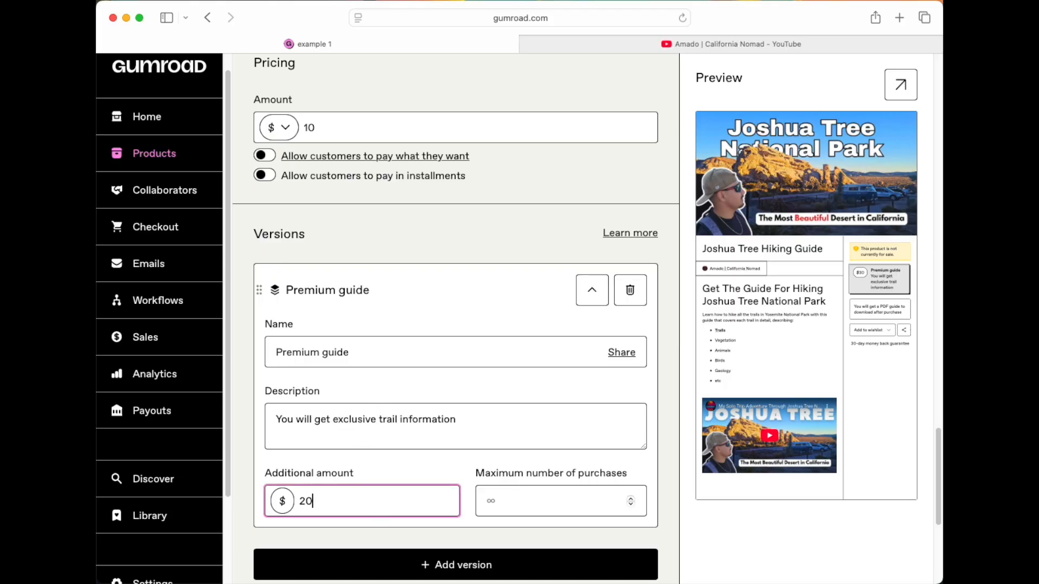
click(422, 565)
scroll(420, 562, down, 3)
click(368, 470)
key(super+a)
key(BackSpace)
text(Basi)
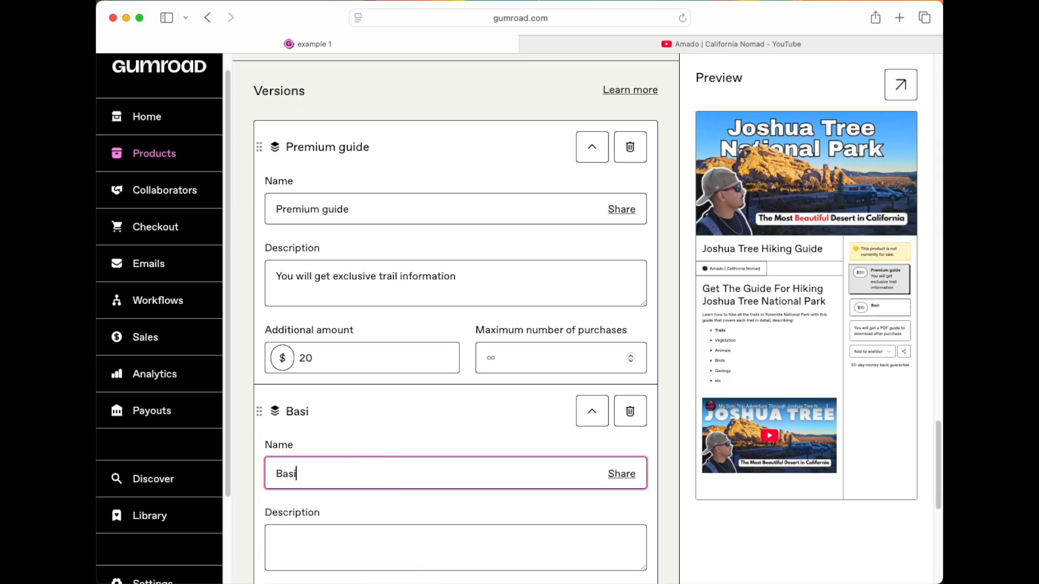
text(c Guide)
Step: Enter "Get all trail information fundamentals" as the Basic Guide's description
scroll(357, 476, down, 3)
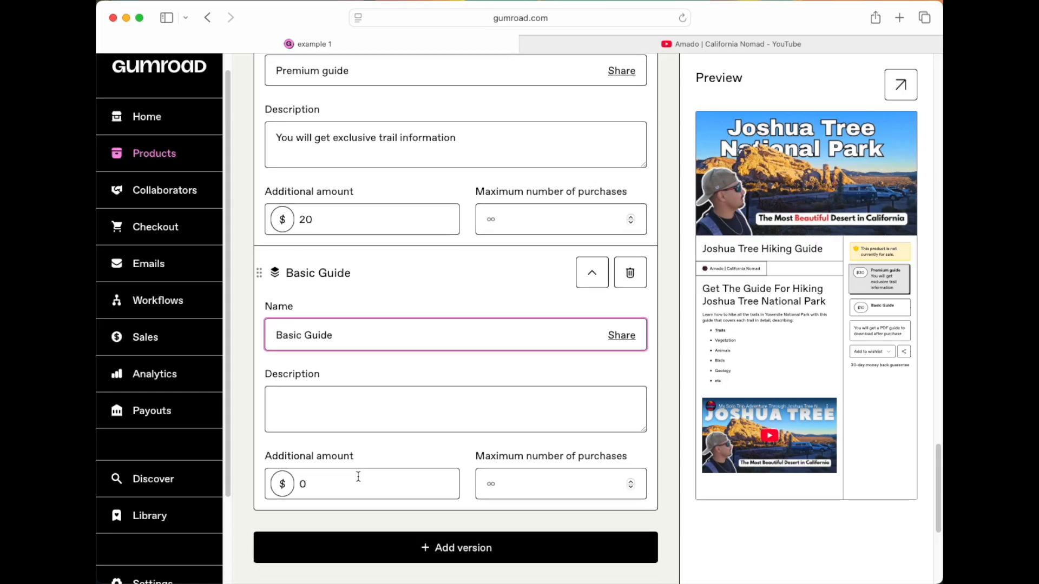
click(338, 379)
text(Get )
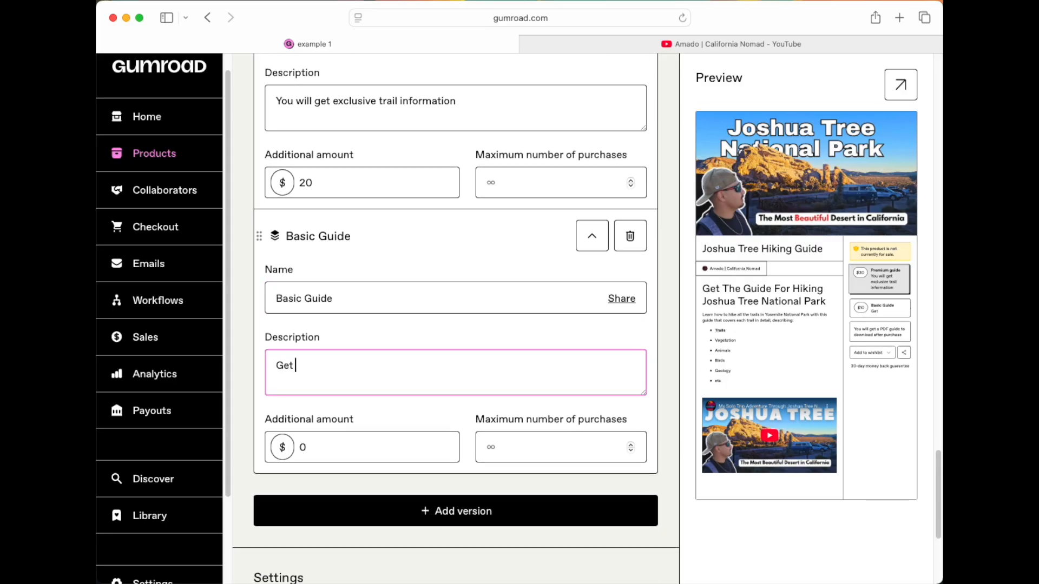
text(all trail information)
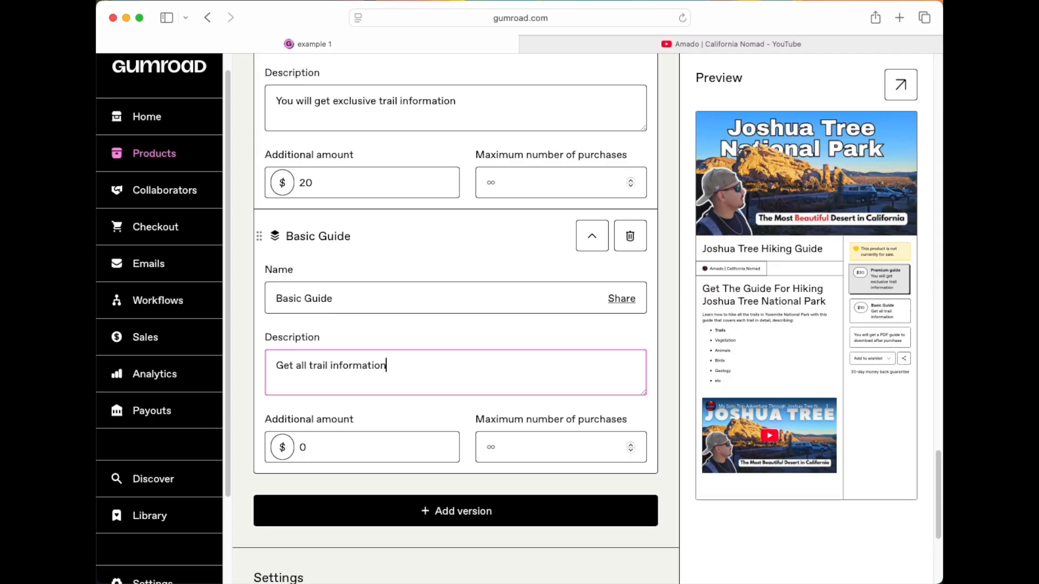
text( fundamet)
key(BackSpace)
text(n)
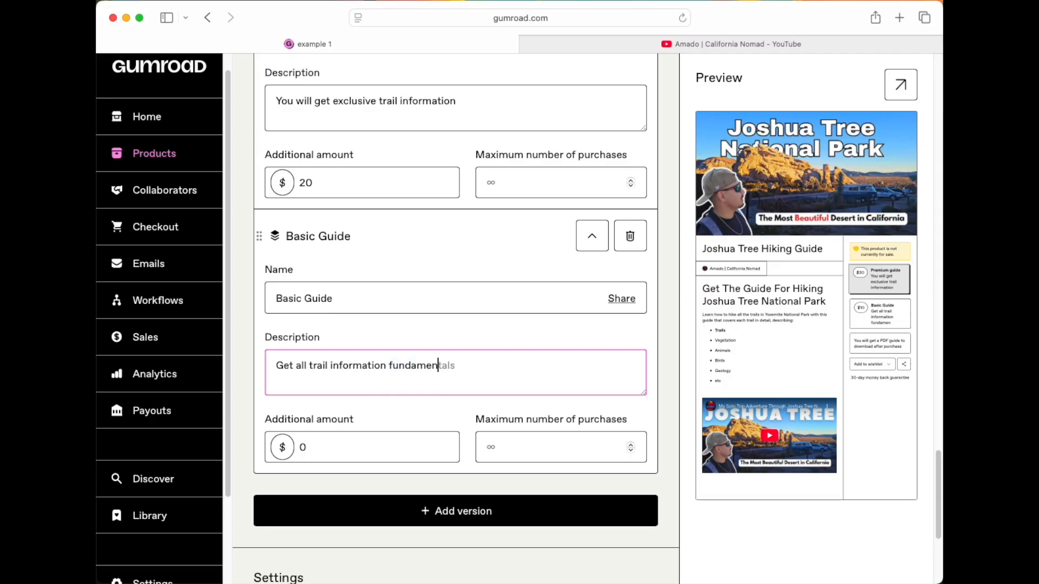
text(tals)
Step: Set the Basic Guide's additional amount to $10
click(355, 443)
key(BackSpace)
text(10)
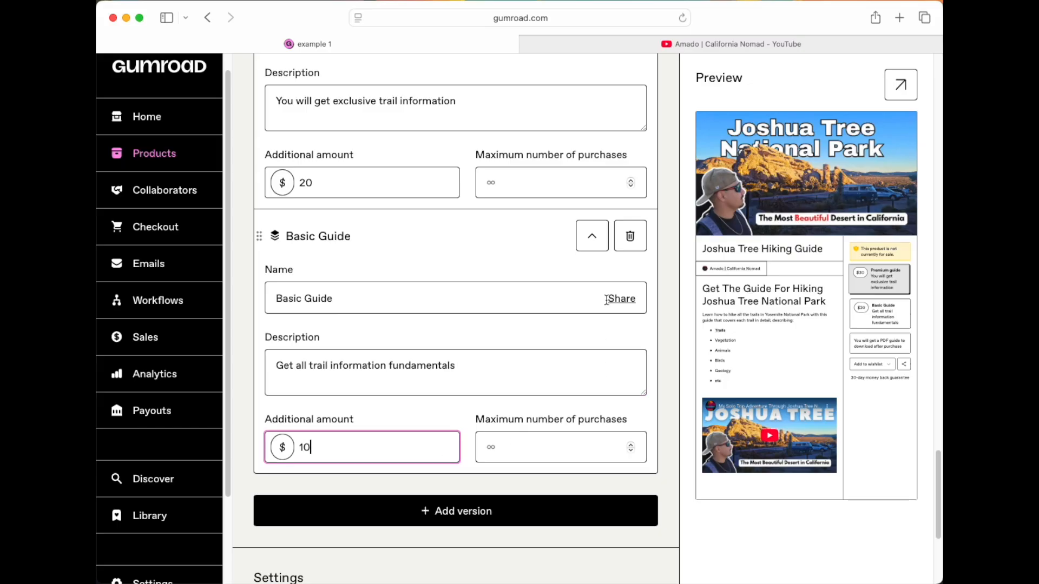
Step: Move the Basic Guide version above the Premium guide and collapse the details of both versions
click(594, 244)
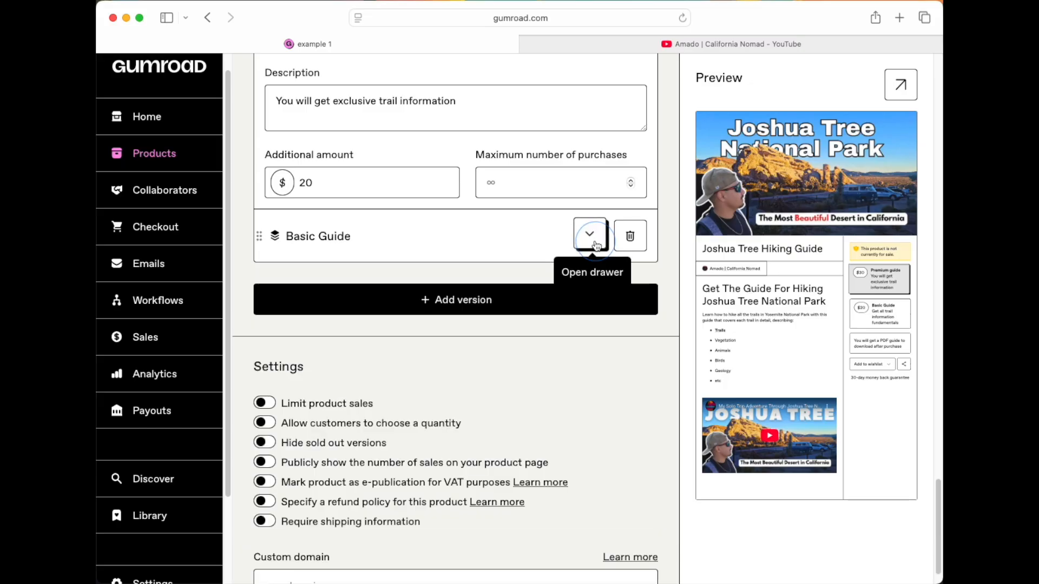
click(258, 238)
mouse_move(258, 238)
mouse_down()
mouse_move(267, 132)
mouse_move(272, 239)
mouse_up()
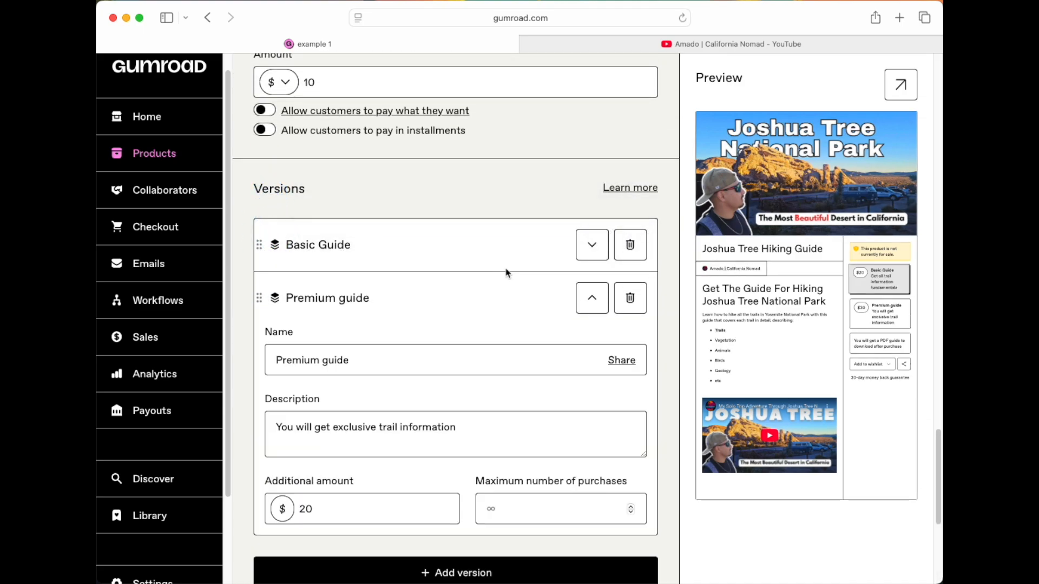
click(595, 299)
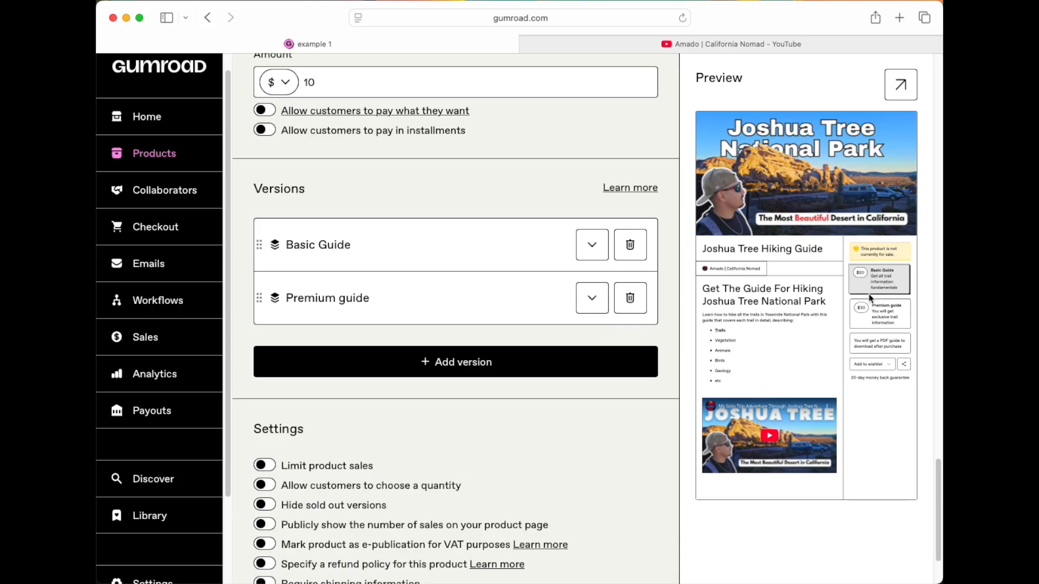
Step: Open the full product page preview and try selecting the Basic Guide and Premium guide versions in turn
click(900, 85)
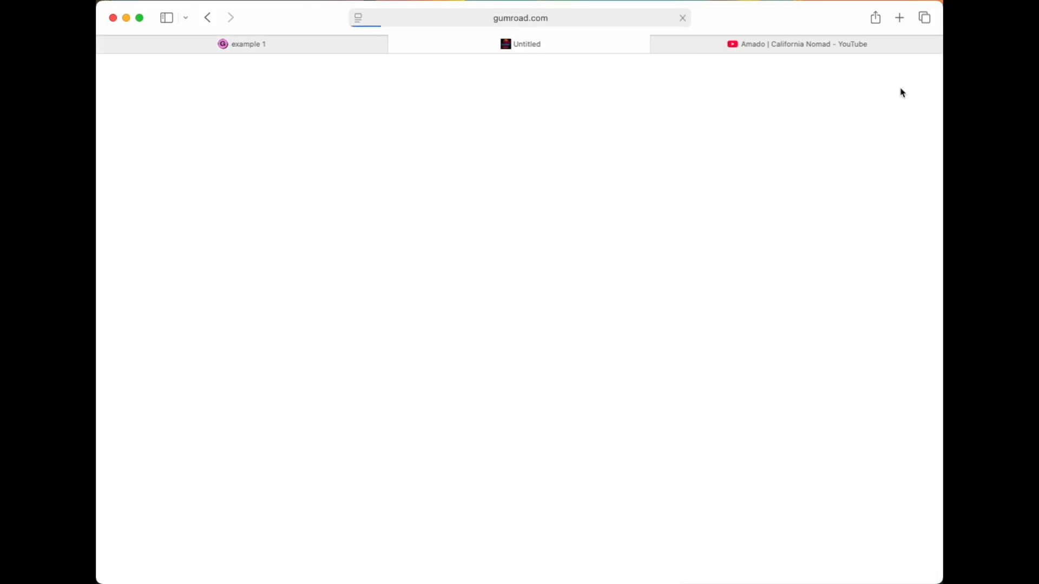
scroll(792, 338, down, 8)
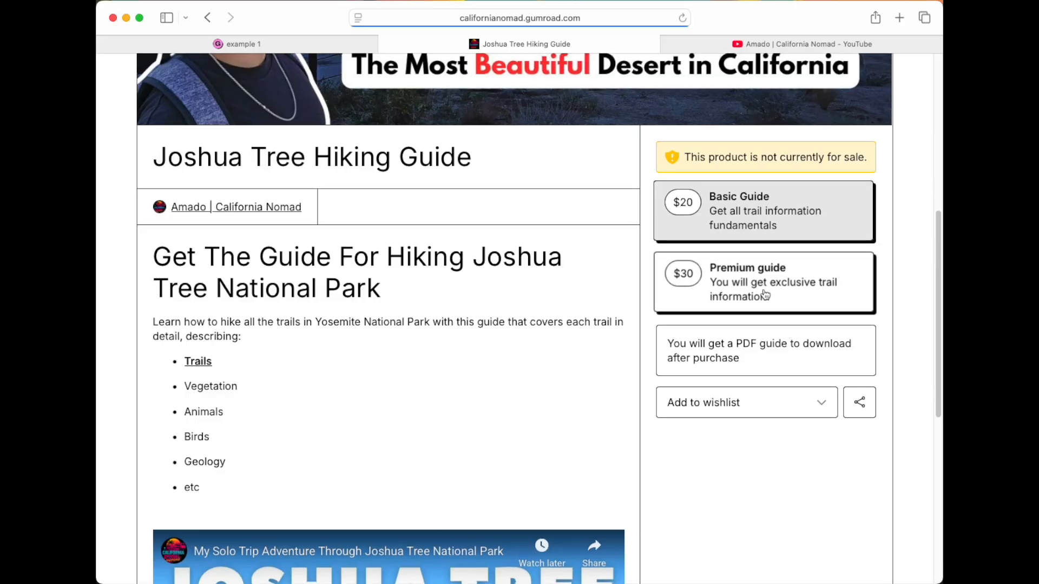
click(732, 226)
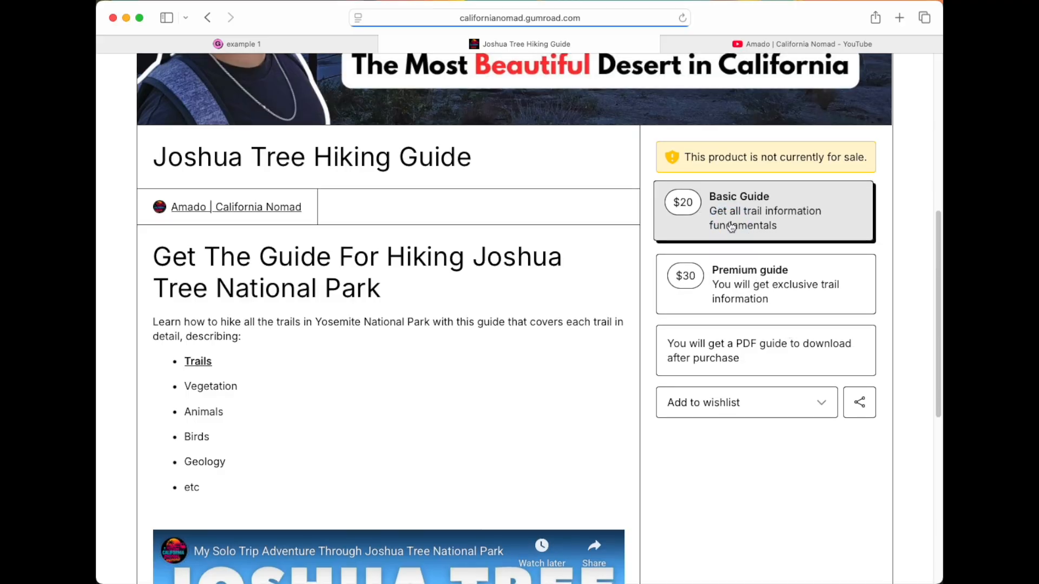
click(727, 289)
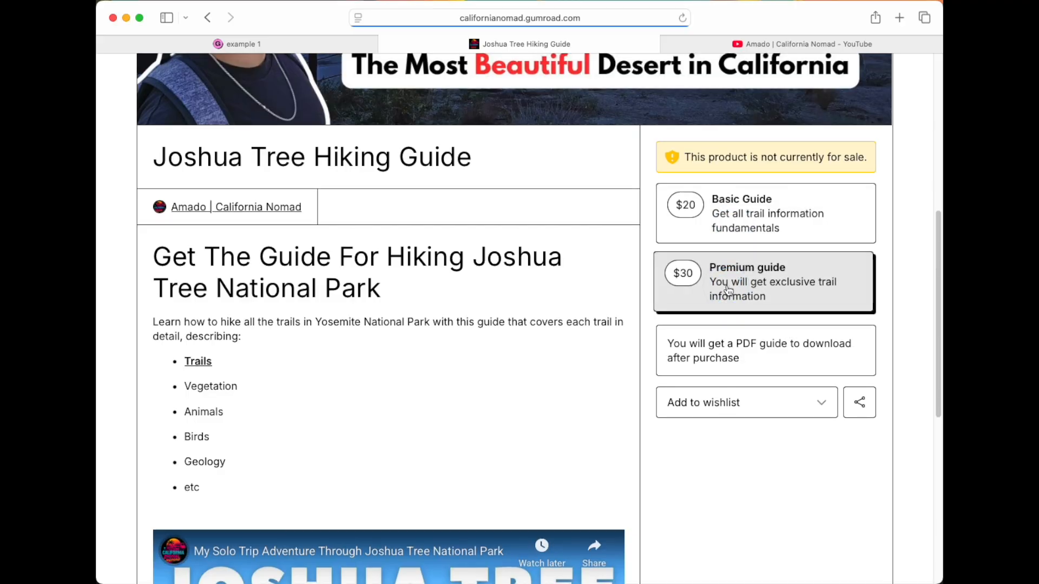
click(702, 233)
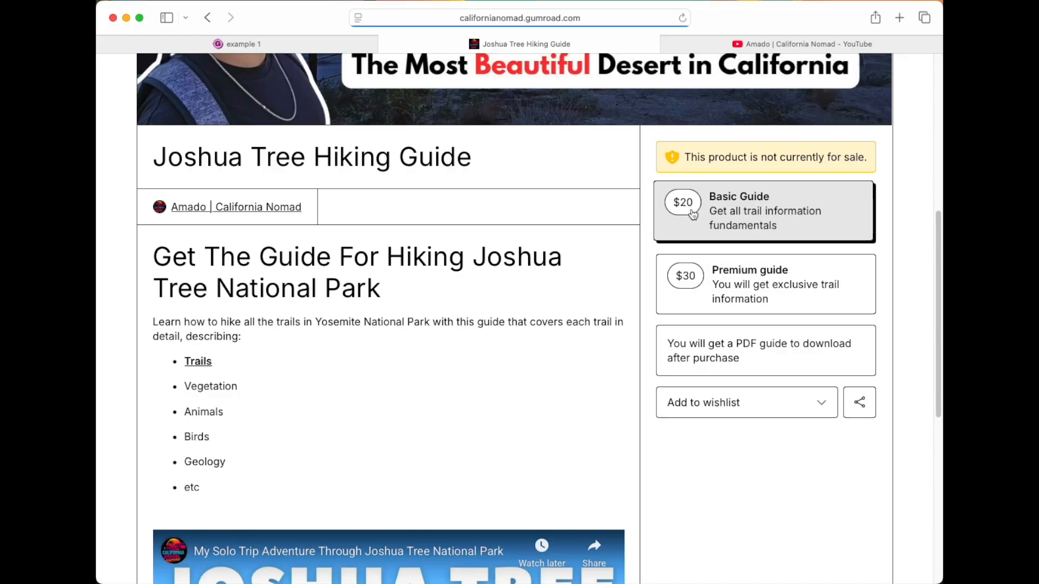
scroll(688, 216, up, 1)
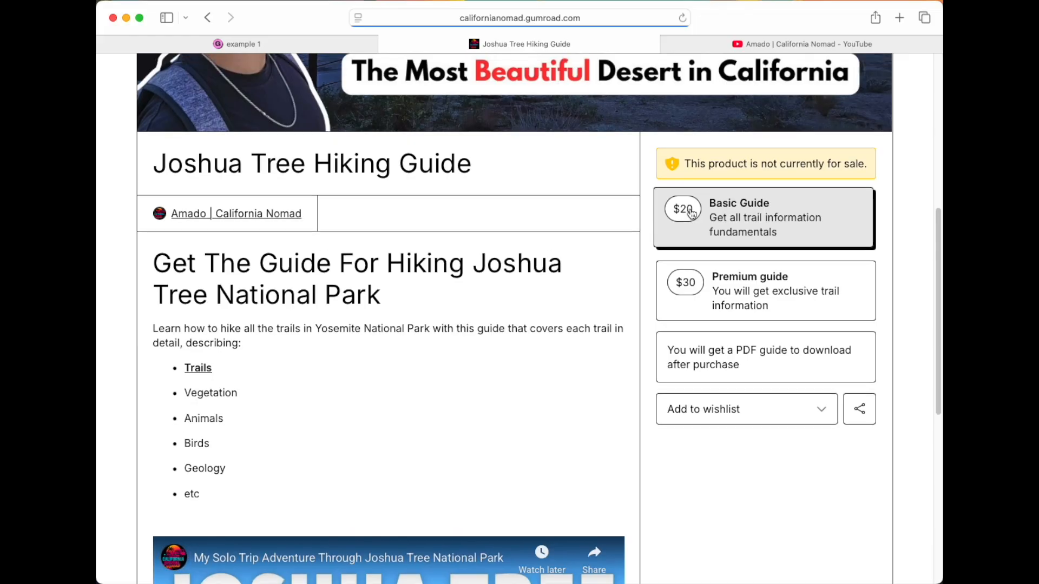
click(685, 284)
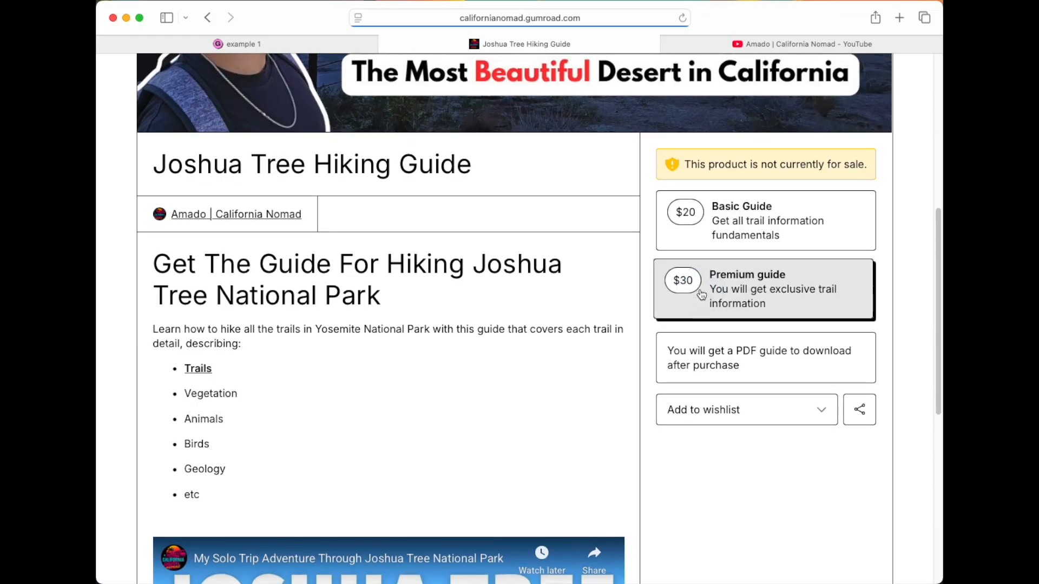
Step: Return to the product editor, expand both versions and set the Basic Guide's additional amount to $0
click(288, 43)
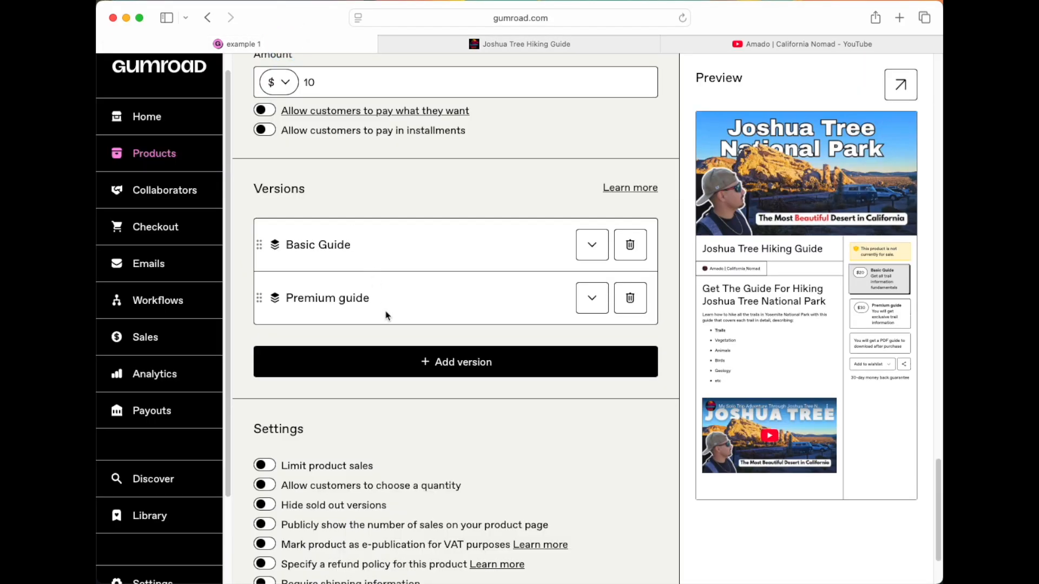
click(593, 248)
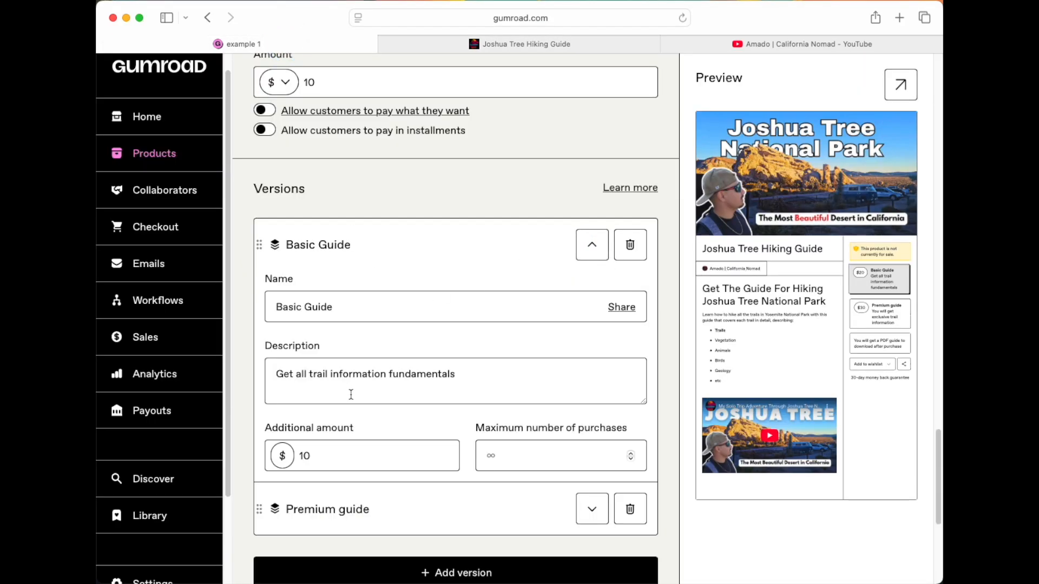
scroll(324, 428, up, 4)
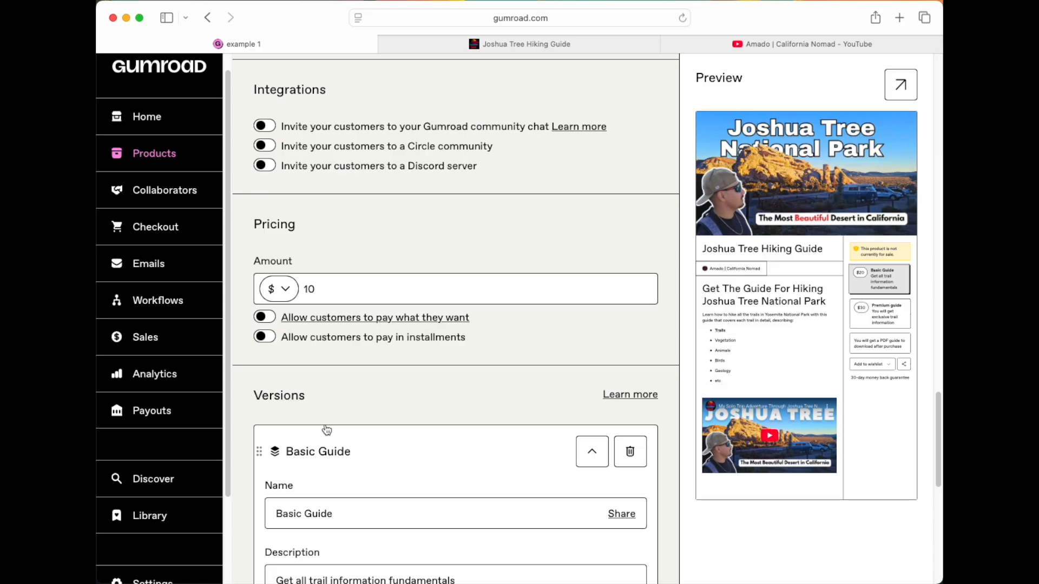
scroll(336, 479, down, 3)
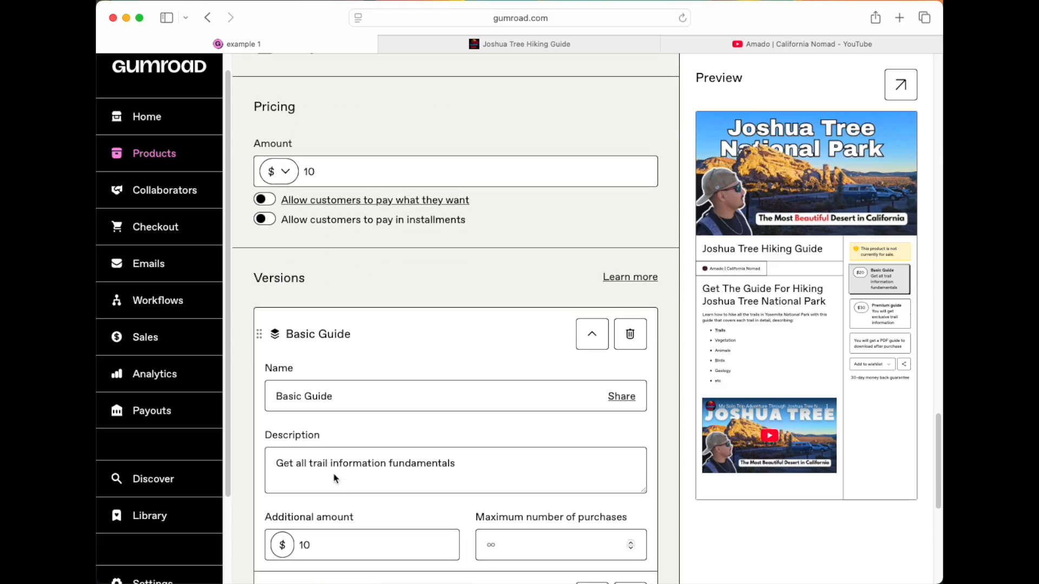
scroll(345, 501, down, 2)
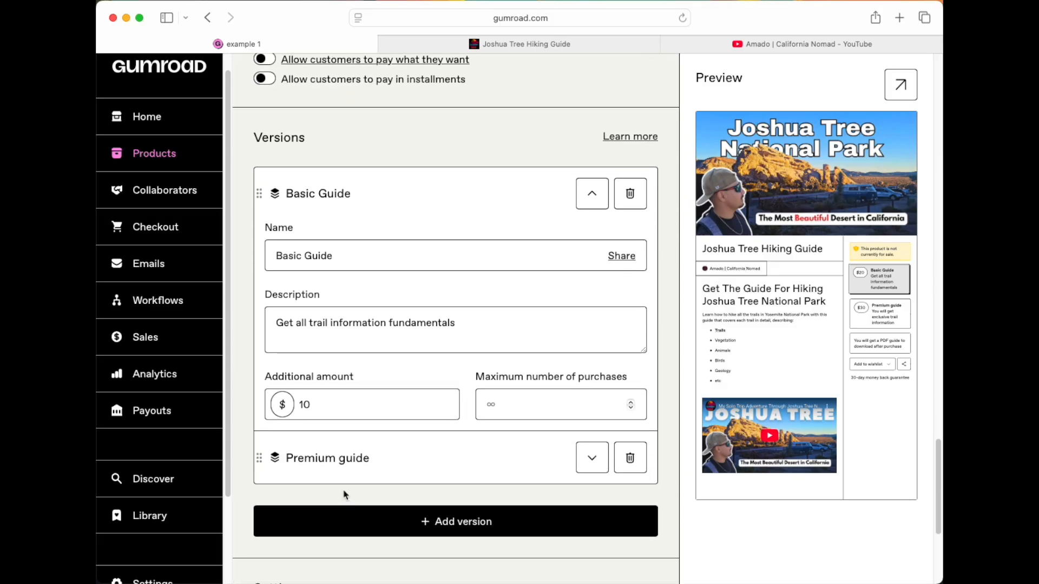
click(314, 410)
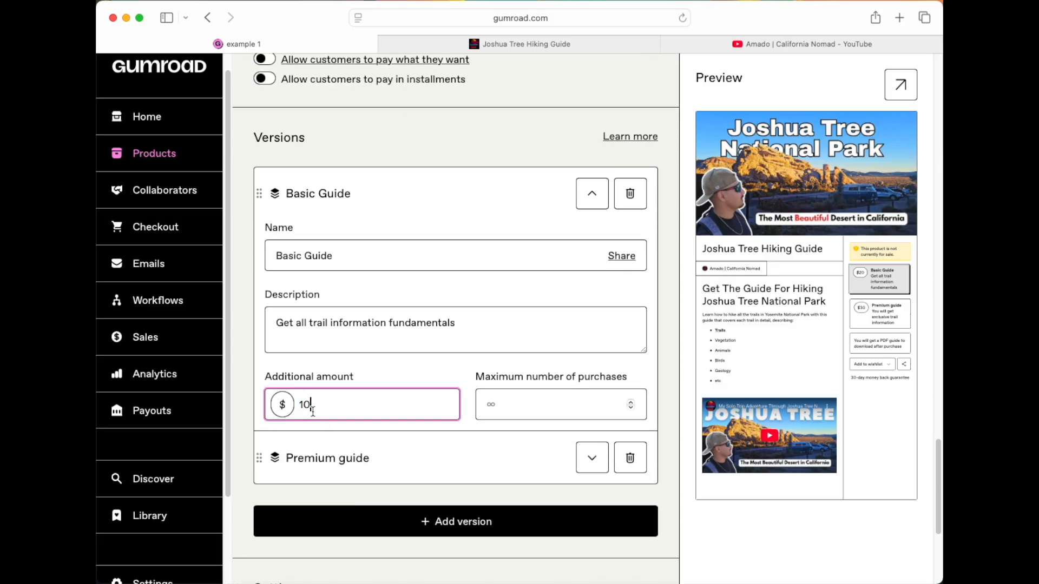
click(592, 458)
scroll(592, 458, down, 3)
click(349, 522)
click(315, 244)
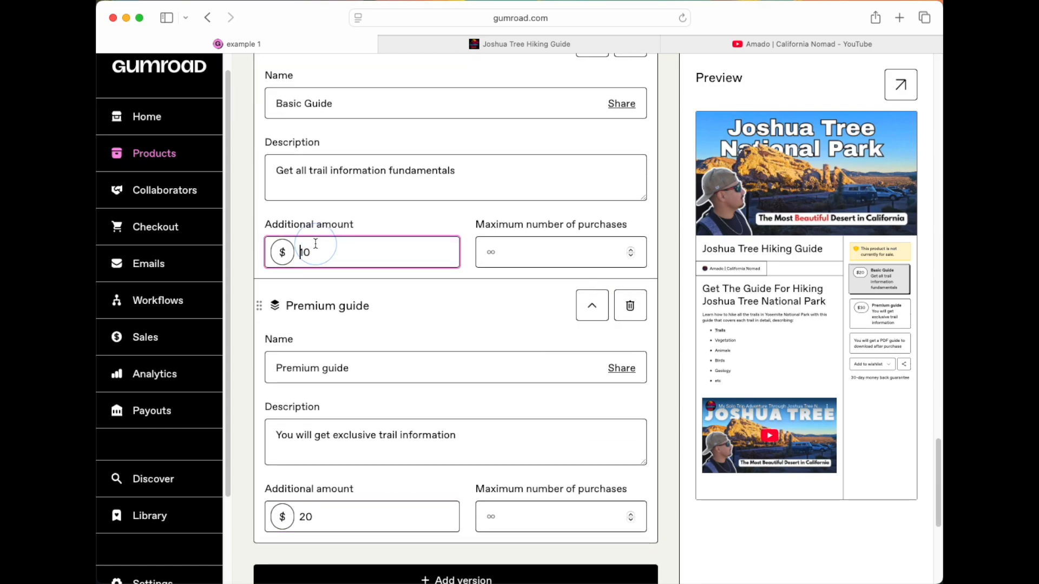
key(Right)
key(BackSpace)
Step: Set the Premium guide's additional amount to $10
click(306, 519)
key(BackSpace)
text(1)
click(399, 482)
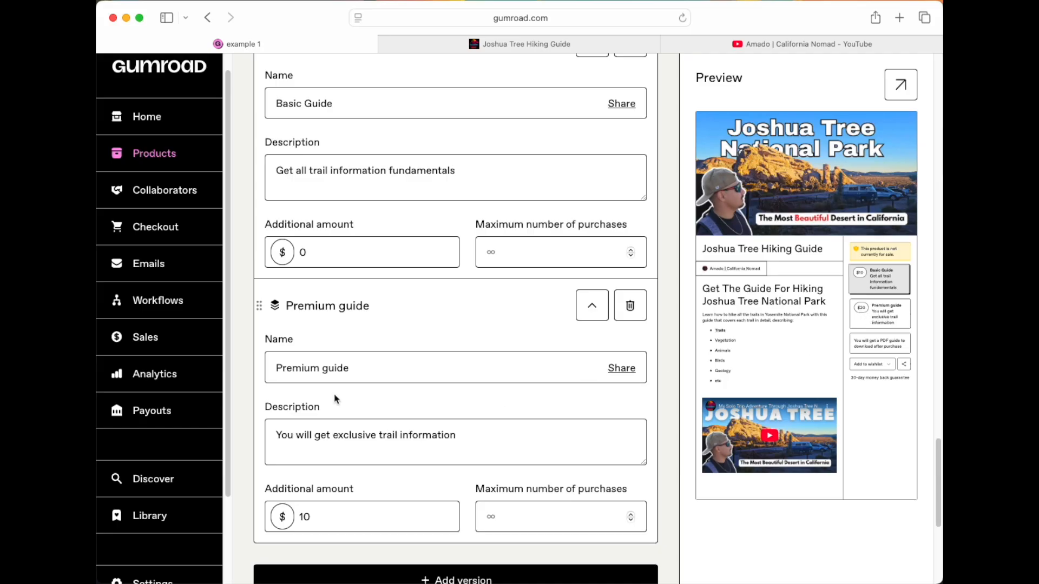
Step: Try a maximum of 100 purchases for the Premium guide and clear the limit again
scroll(336, 399, down, 3)
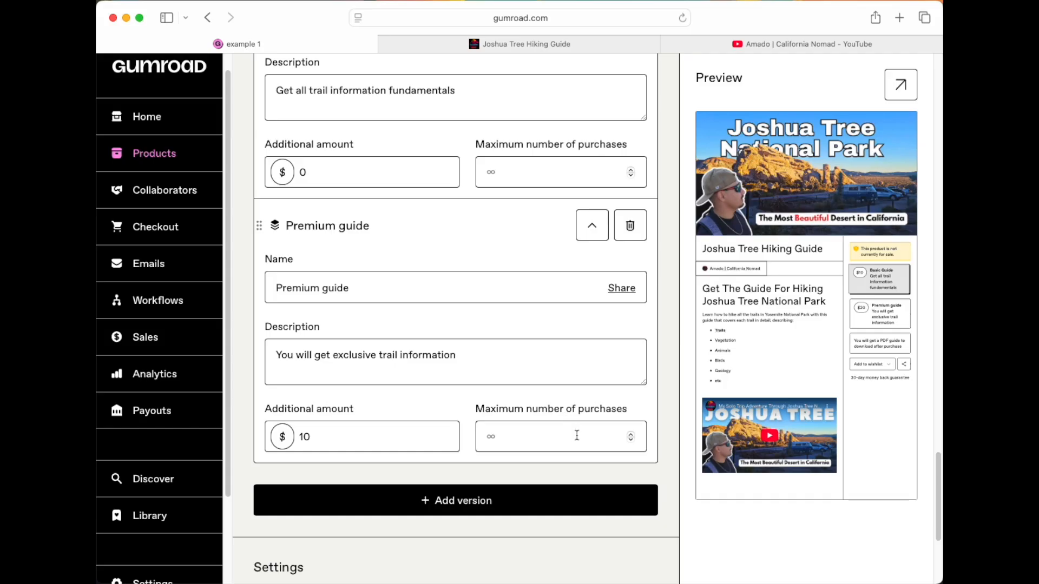
click(576, 436)
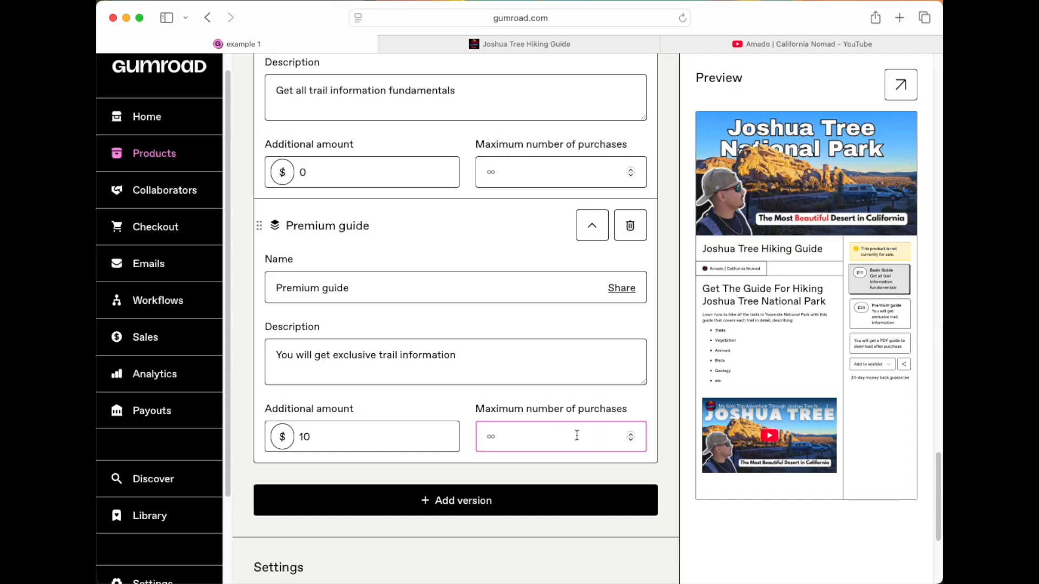
text(100)
key(BackSpace)
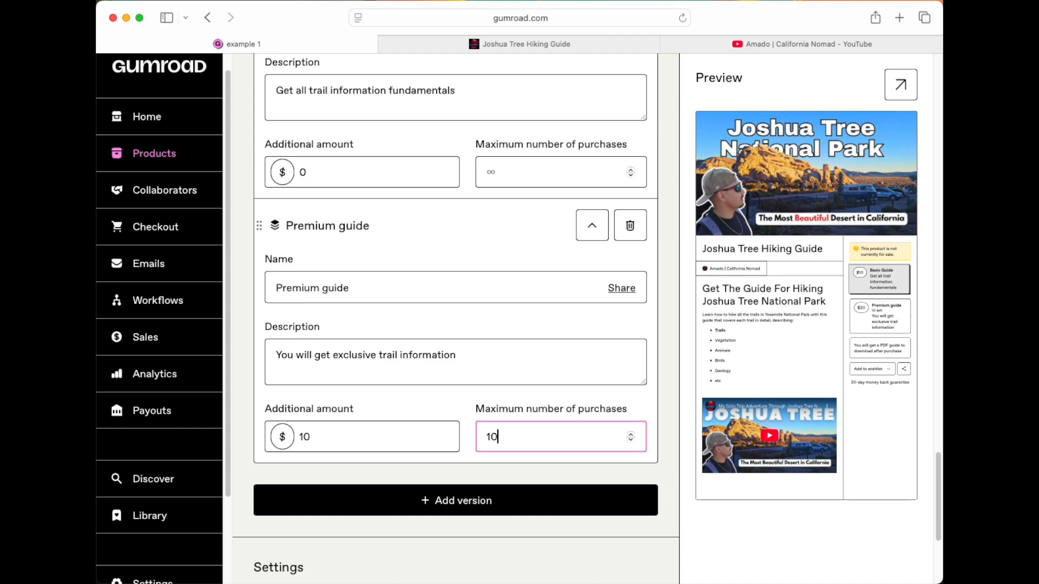
key(BackSpace)
key(BackSpace)
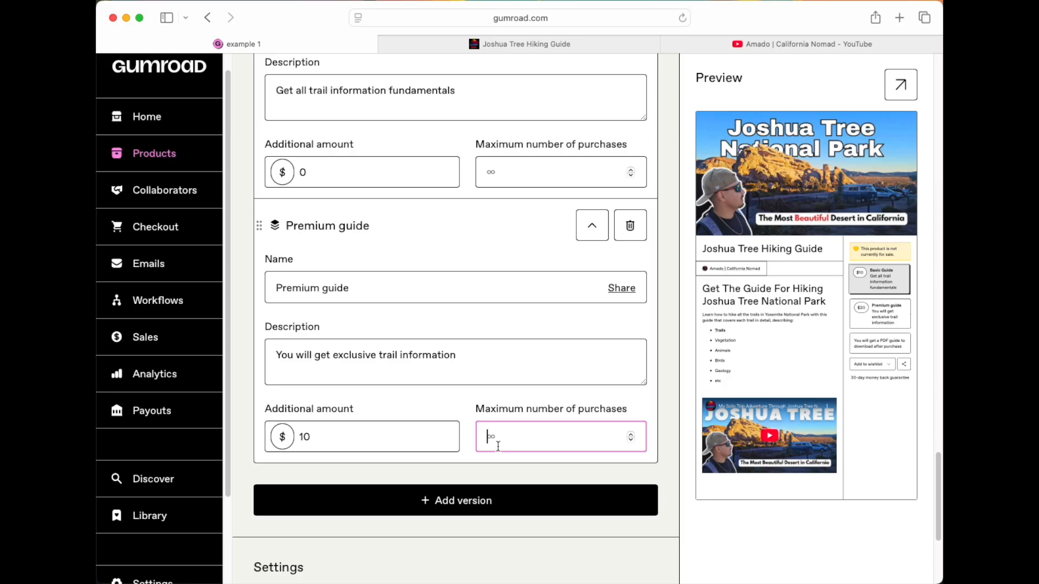
Step: Try limiting overall product sales to a maximum of 100 purchases, and switch the limit off again
scroll(498, 443, down, 4)
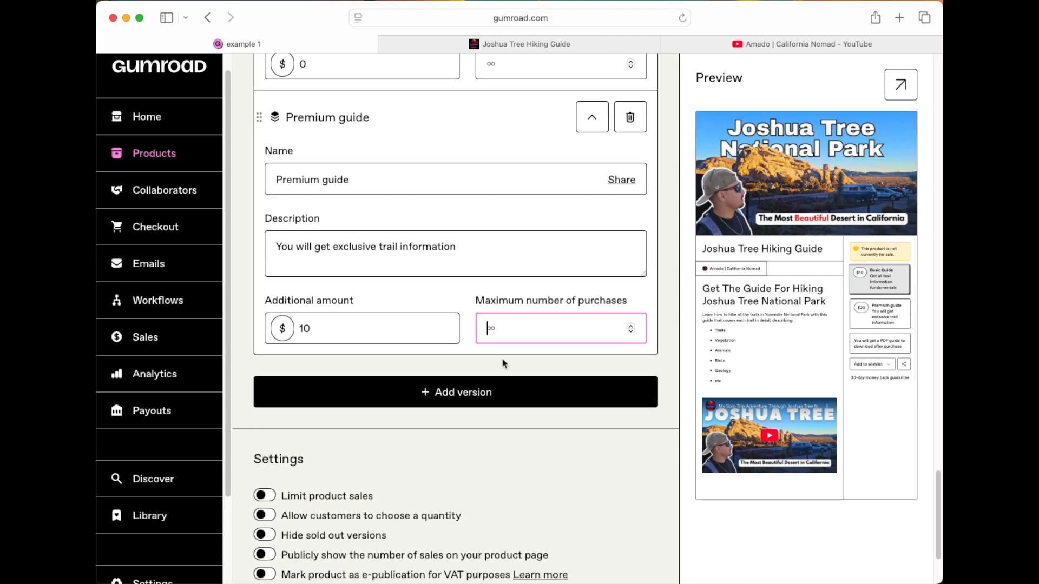
scroll(509, 330, down, 3)
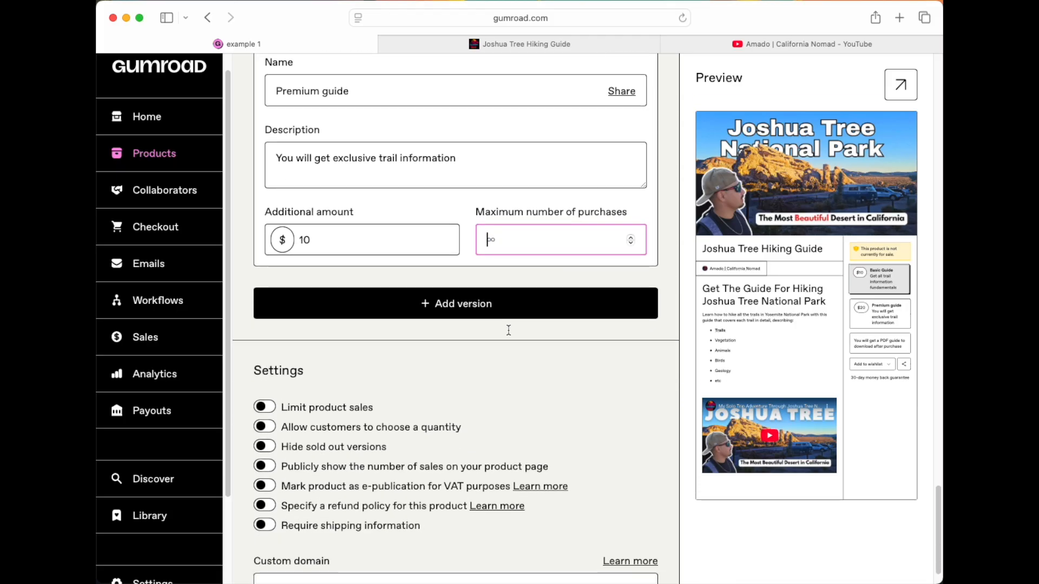
scroll(509, 330, down, 2)
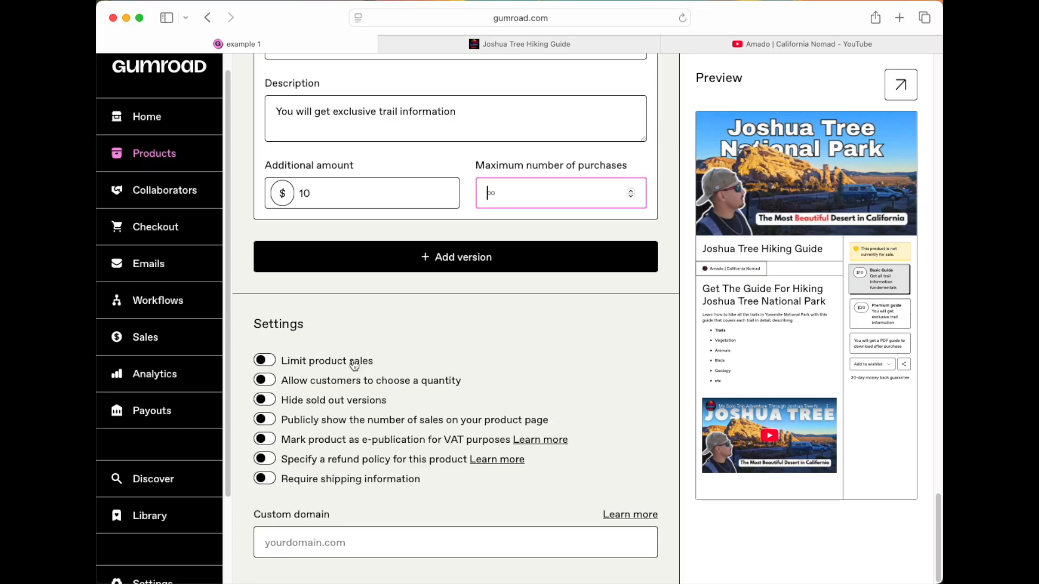
click(266, 360)
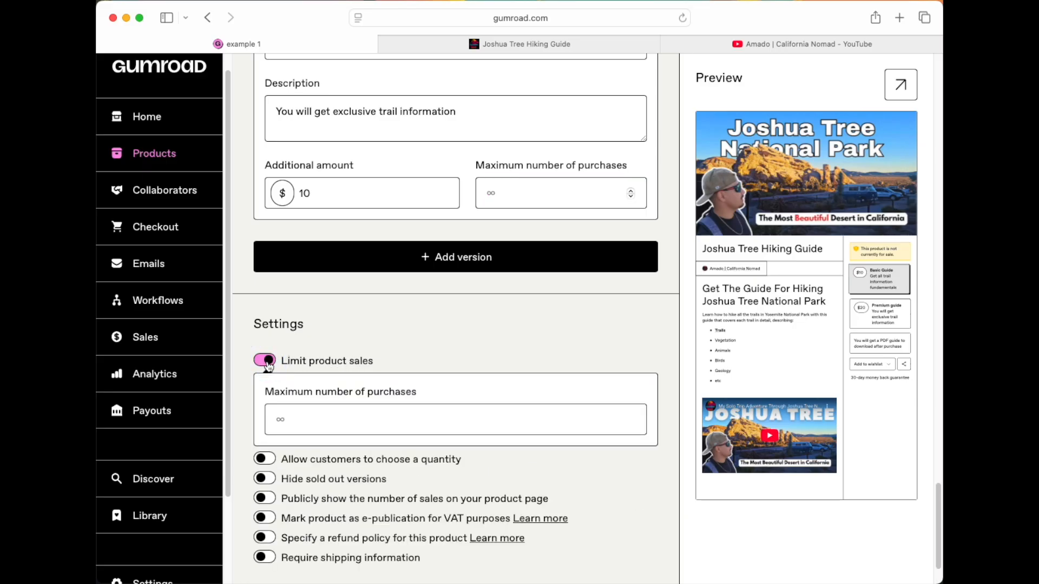
click(298, 424)
text(100)
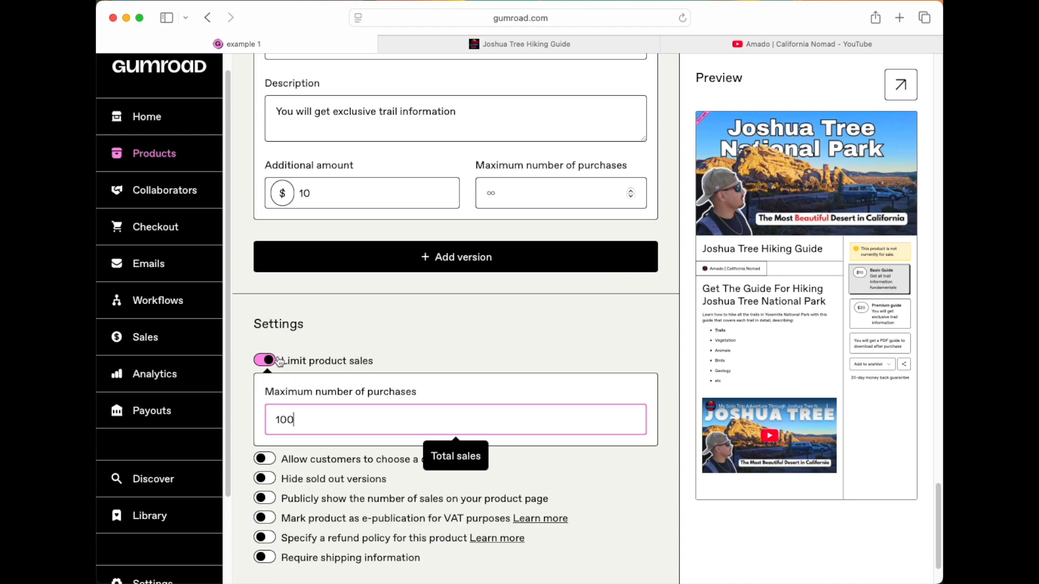
click(262, 360)
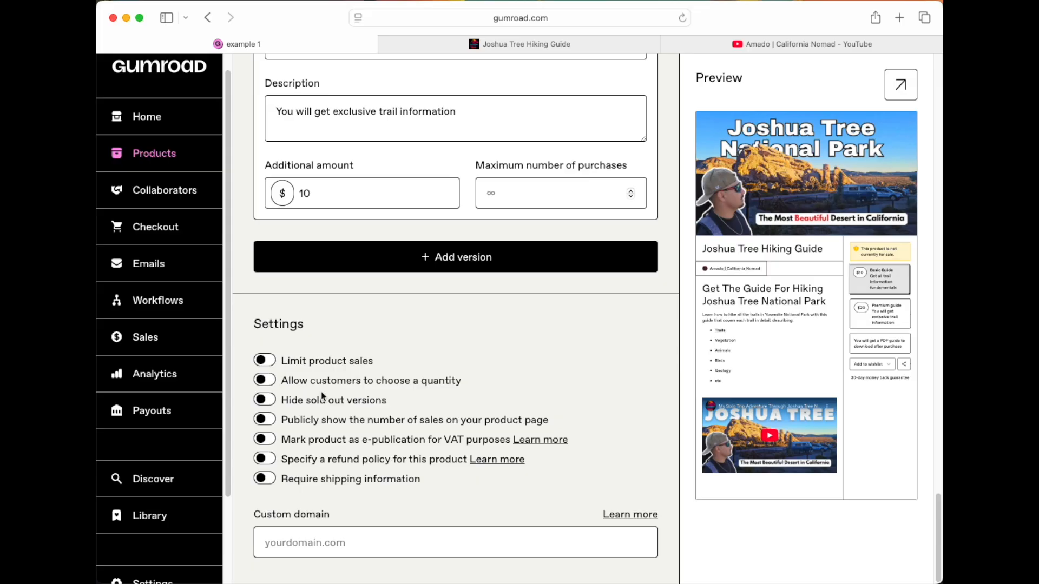
Step: Try out the settings for customer-chosen quantity and hiding sold out versions, switching each off again
click(273, 382)
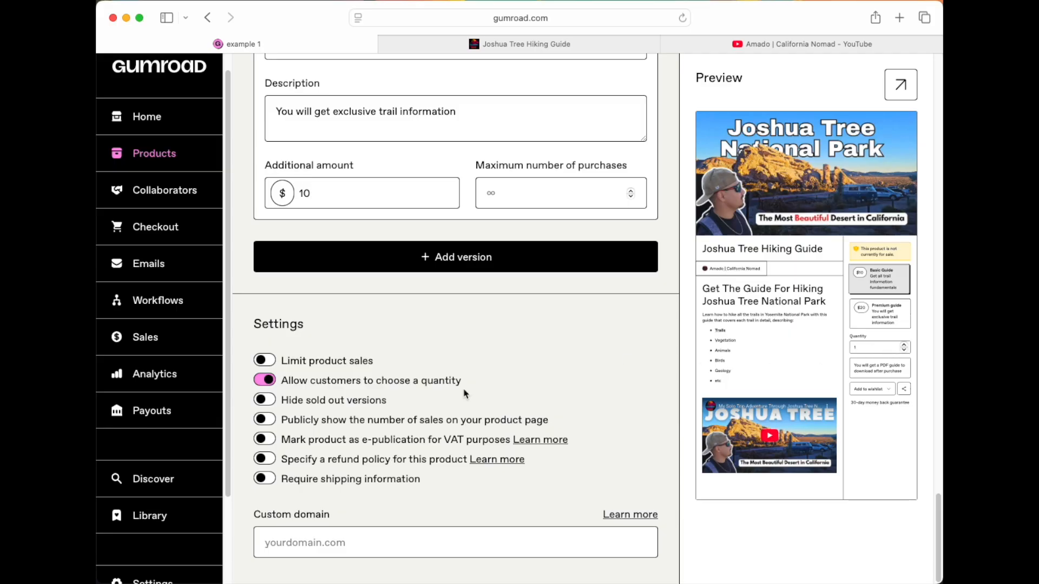
click(266, 381)
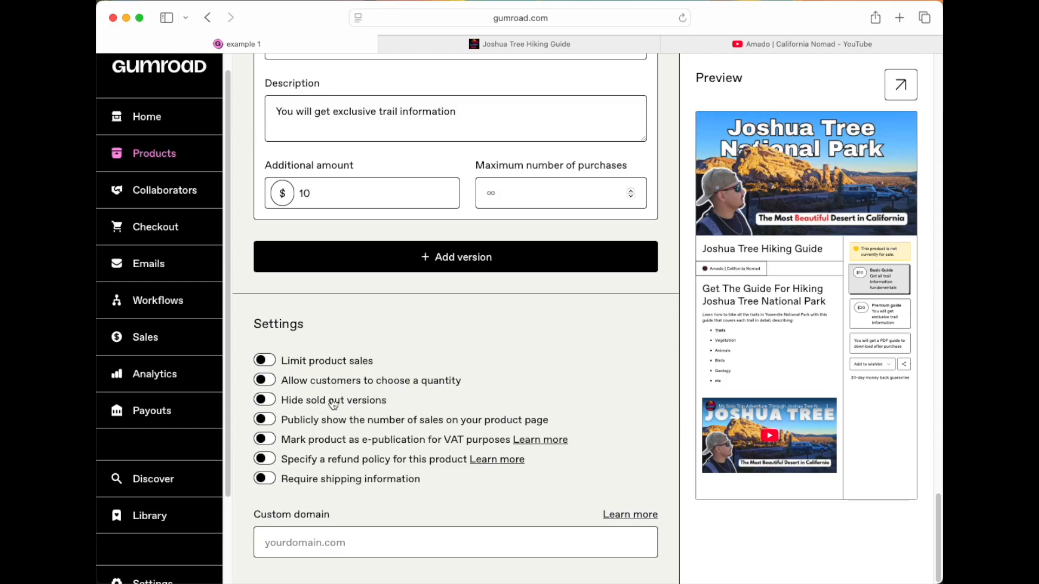
click(266, 401)
click(266, 401)
Step: Try publicly showing the number of sales, check it in the full product page preview, and turn it off again
click(269, 421)
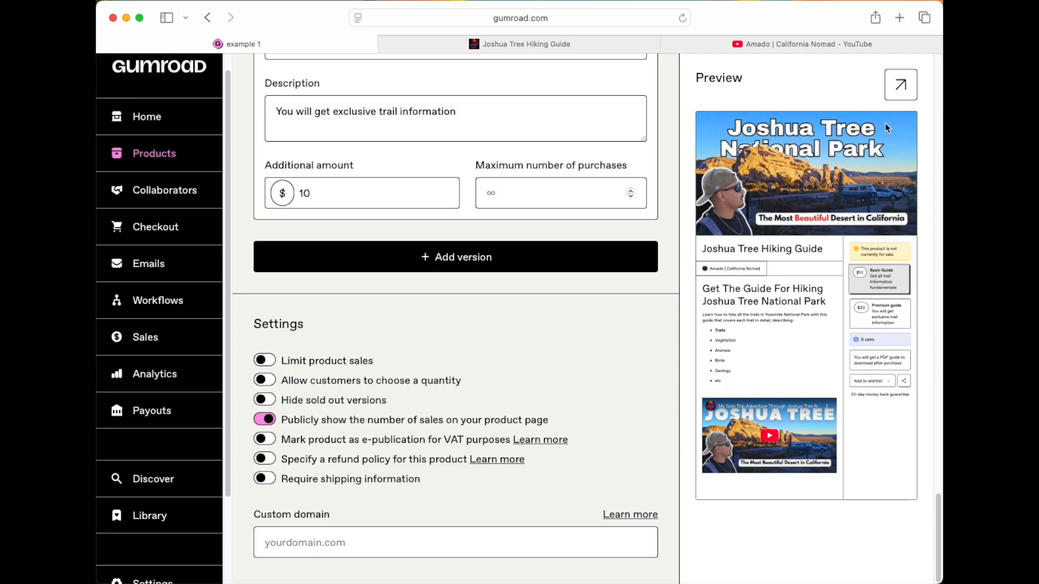
click(899, 82)
scroll(665, 324, down, 10)
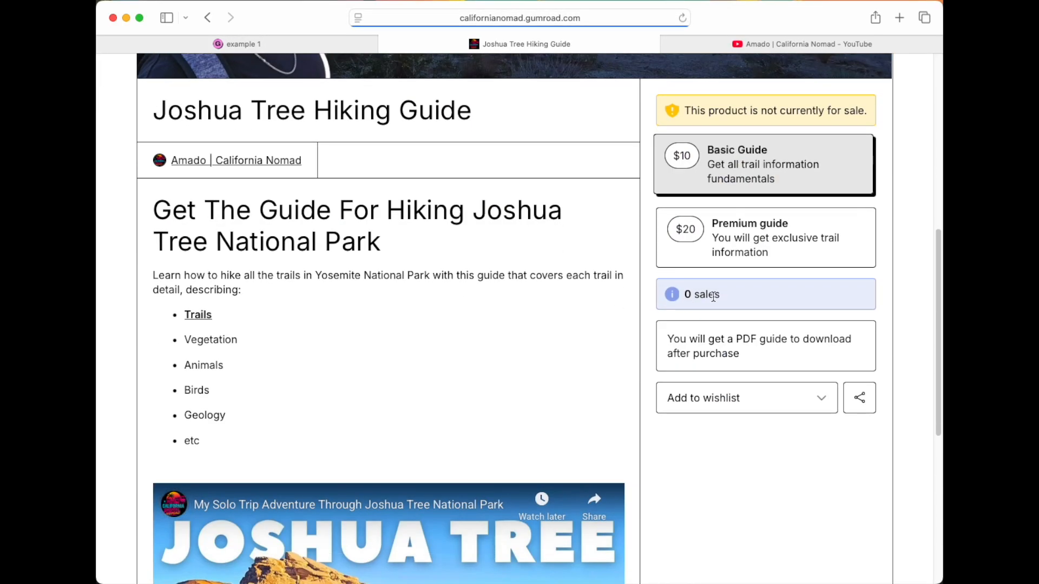
click(297, 43)
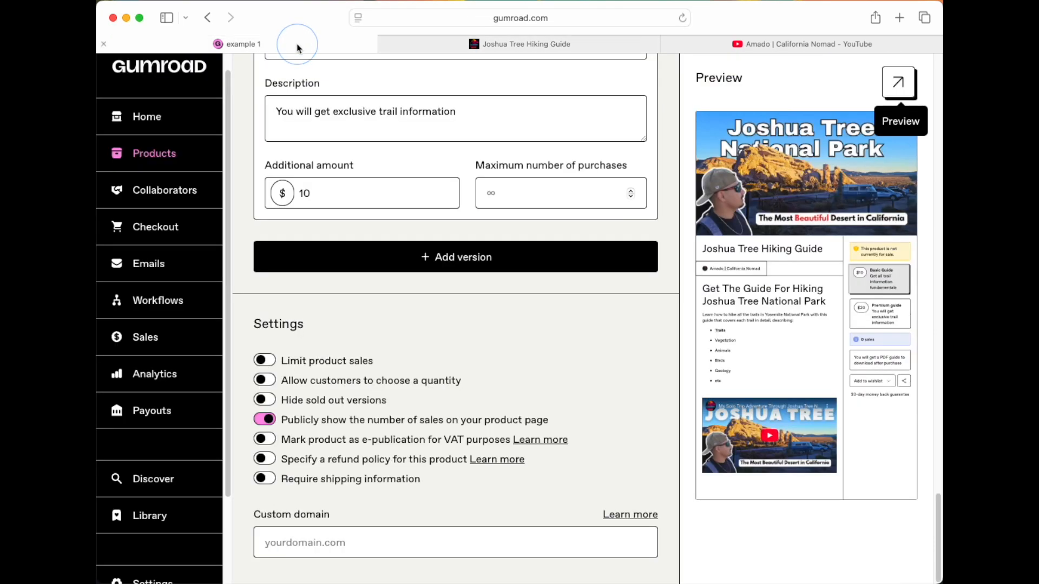
click(271, 420)
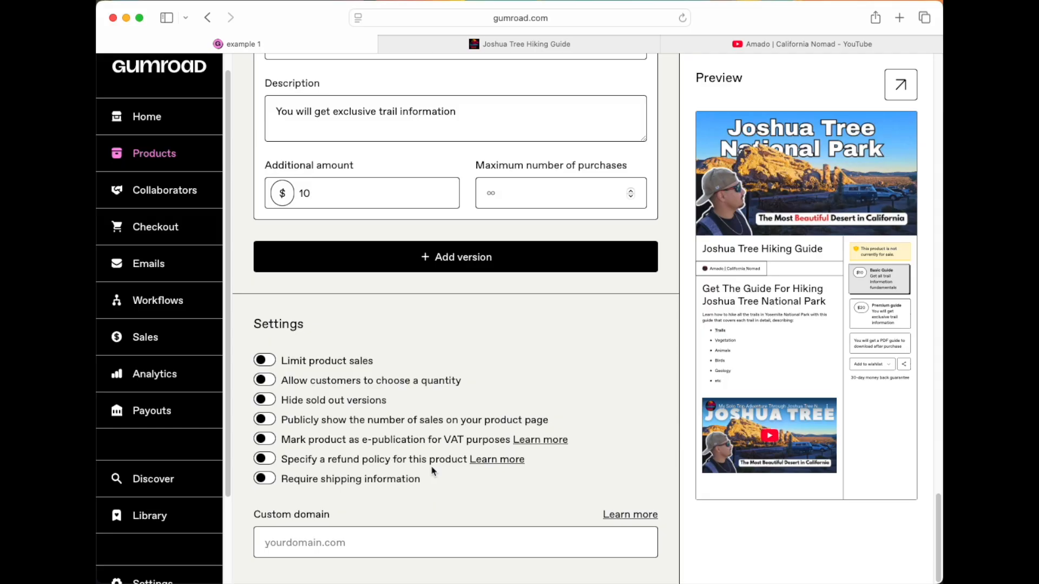
Step: Try a product refund policy with no refunds allowed, restore the 30-day money back guarantee, and disable the policy
click(265, 461)
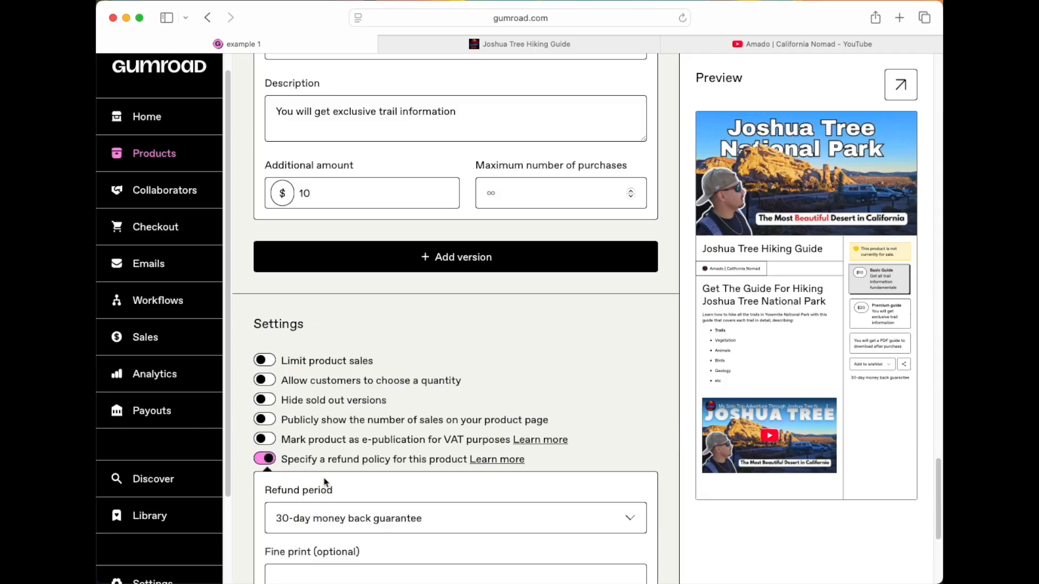
scroll(351, 495, down, 3)
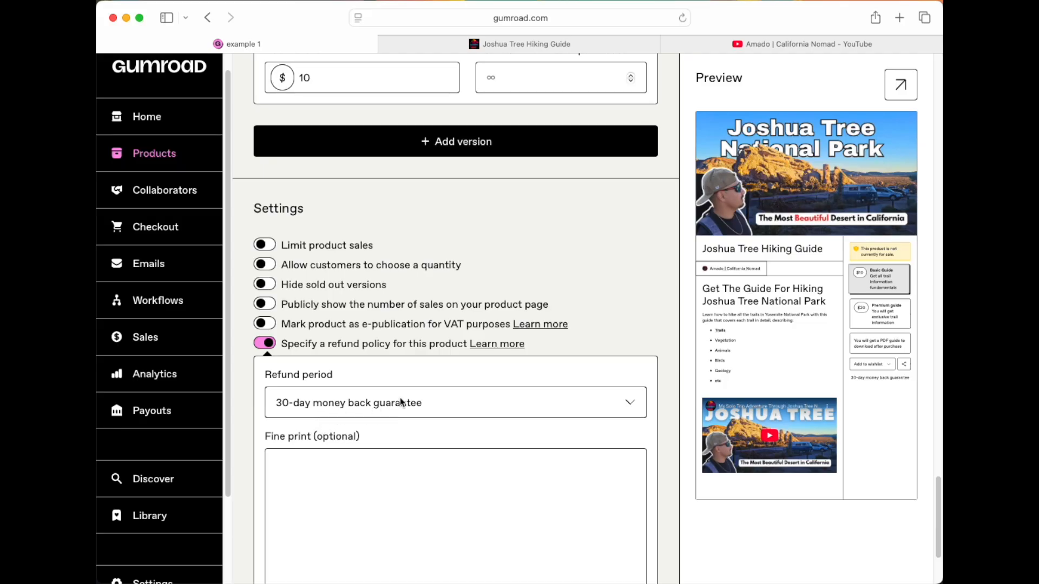
click(438, 404)
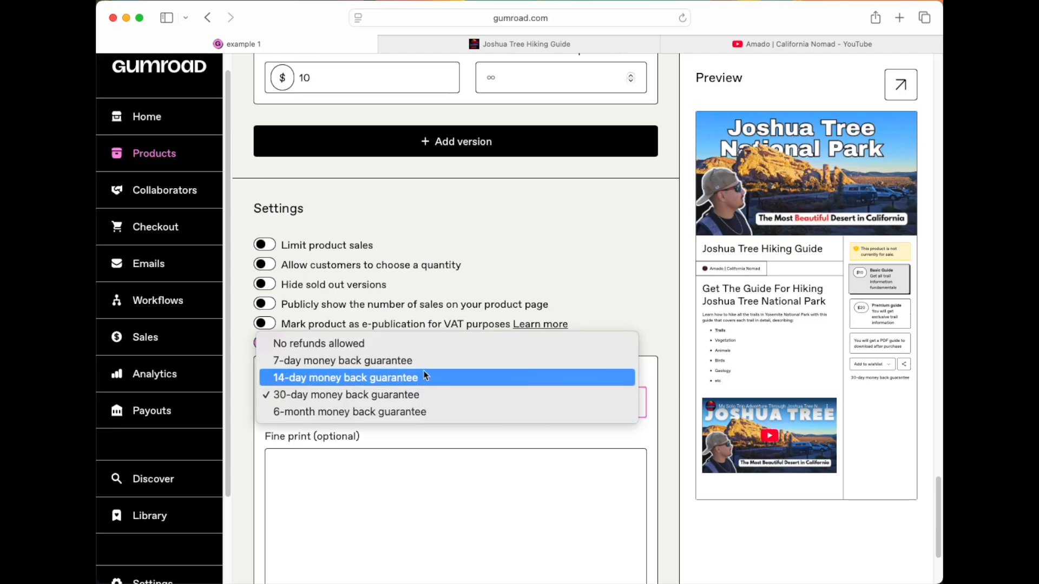
click(429, 343)
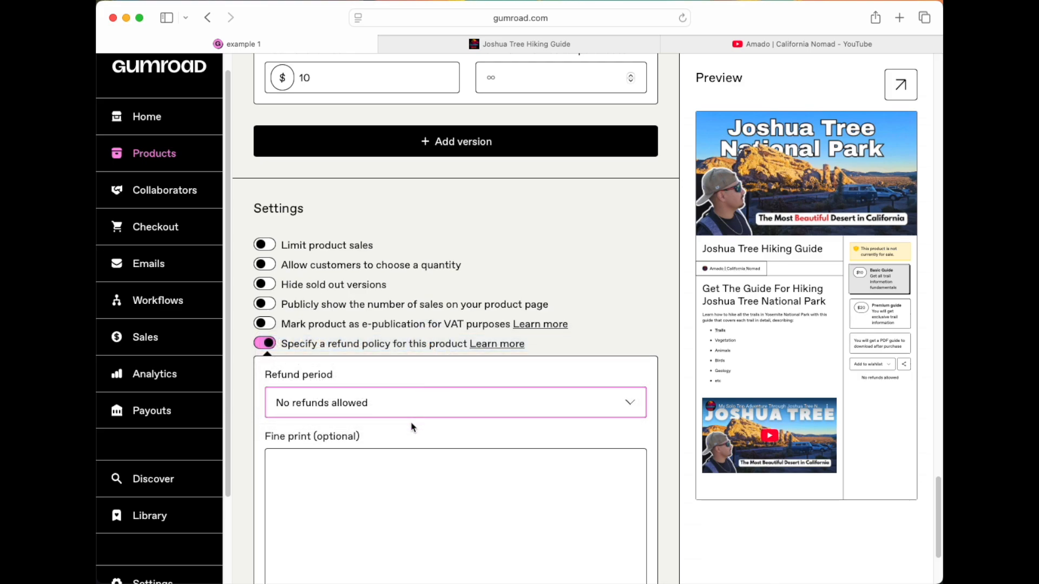
scroll(412, 430, down, 2)
click(394, 388)
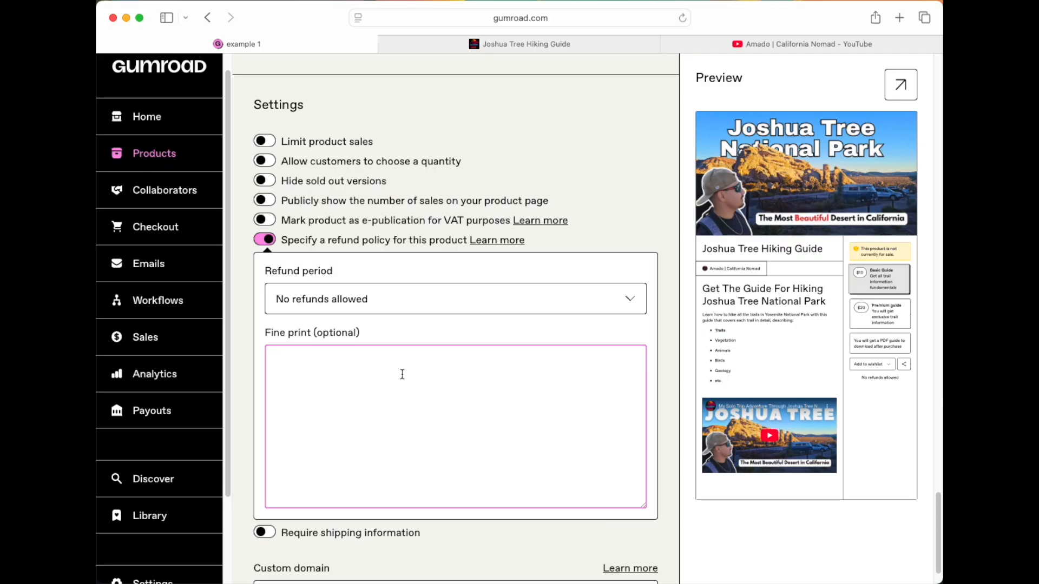
click(640, 303)
click(564, 345)
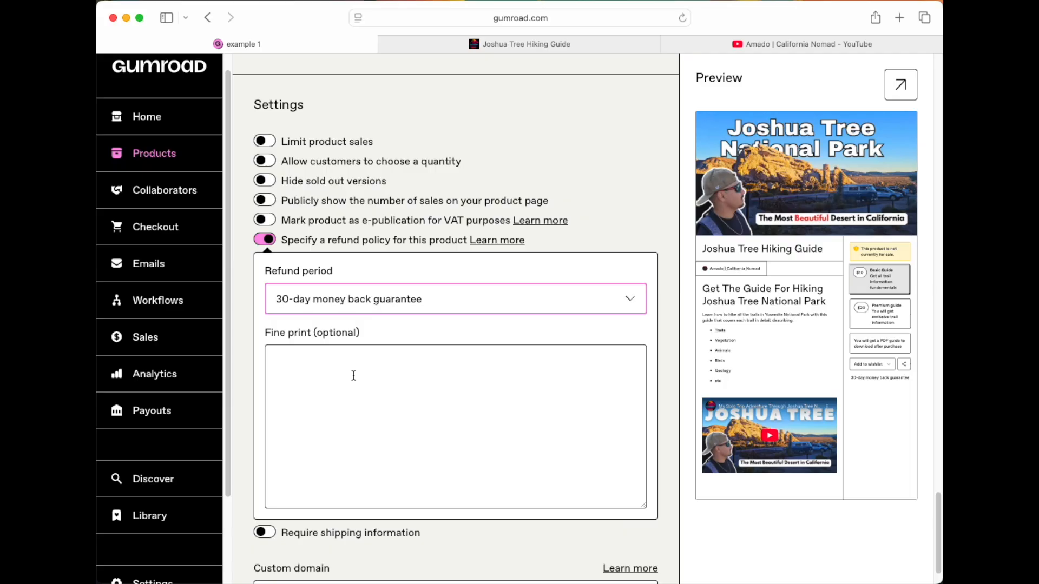
click(268, 243)
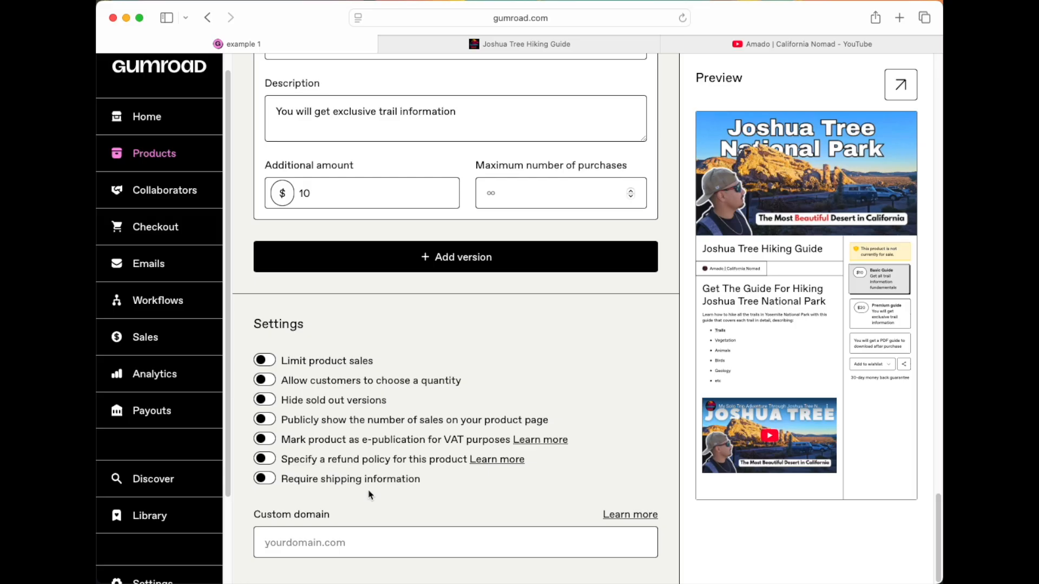
Step: Try requiring shipping information, switch it off again, and activate the empty custom domain field
click(268, 479)
click(271, 480)
click(425, 552)
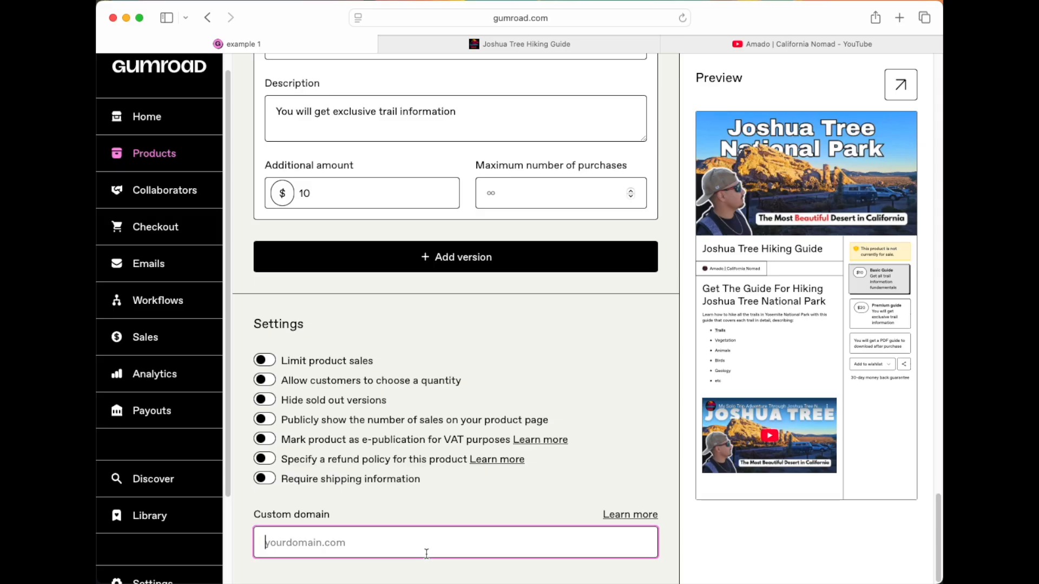
Step: Compare the product's URL field with the custom domain setting, leaving the custom domain empty
scroll(427, 554, up, 15)
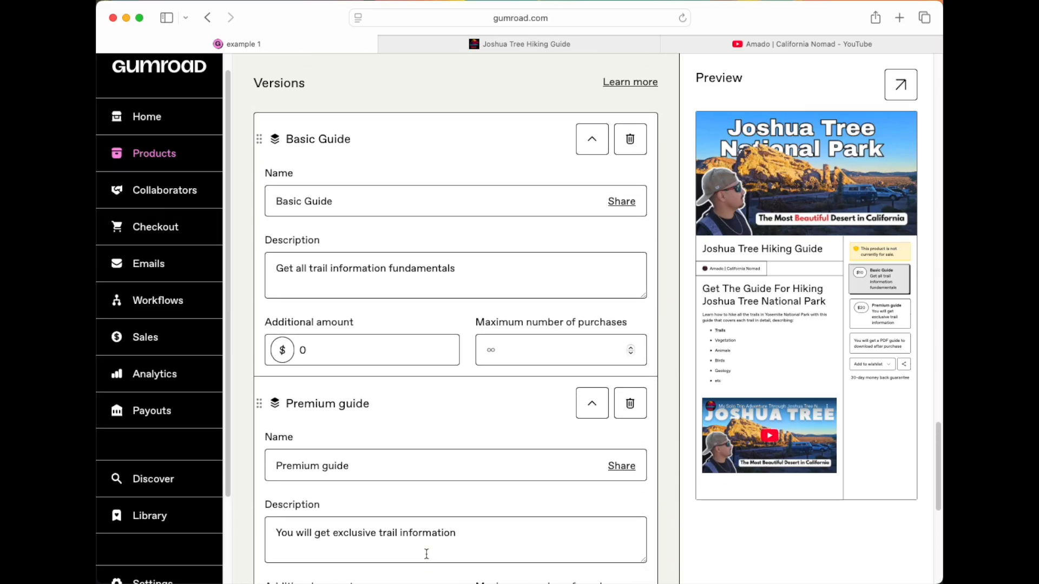
scroll(427, 554, up, 15)
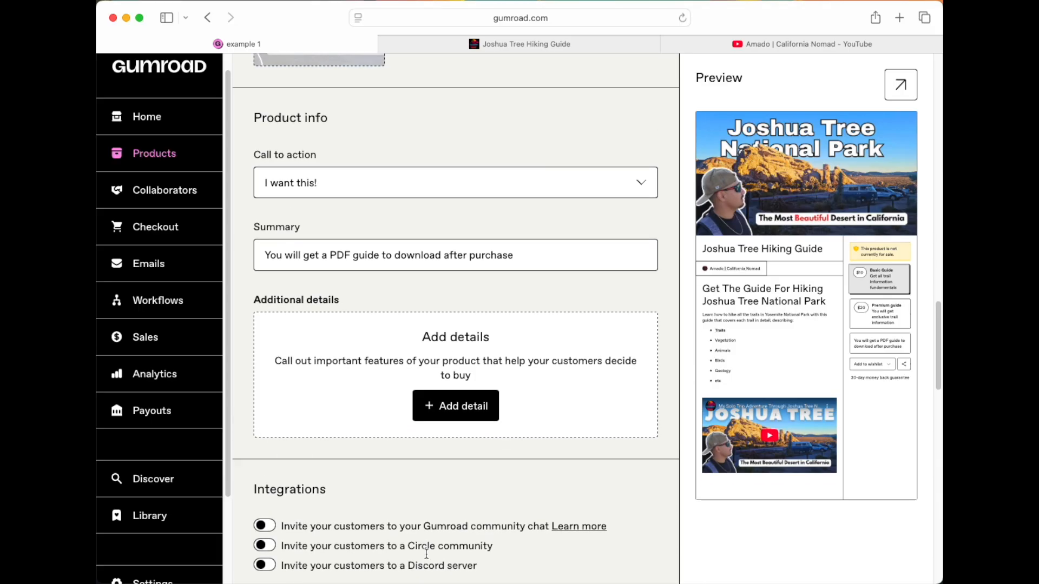
scroll(426, 554, up, 3)
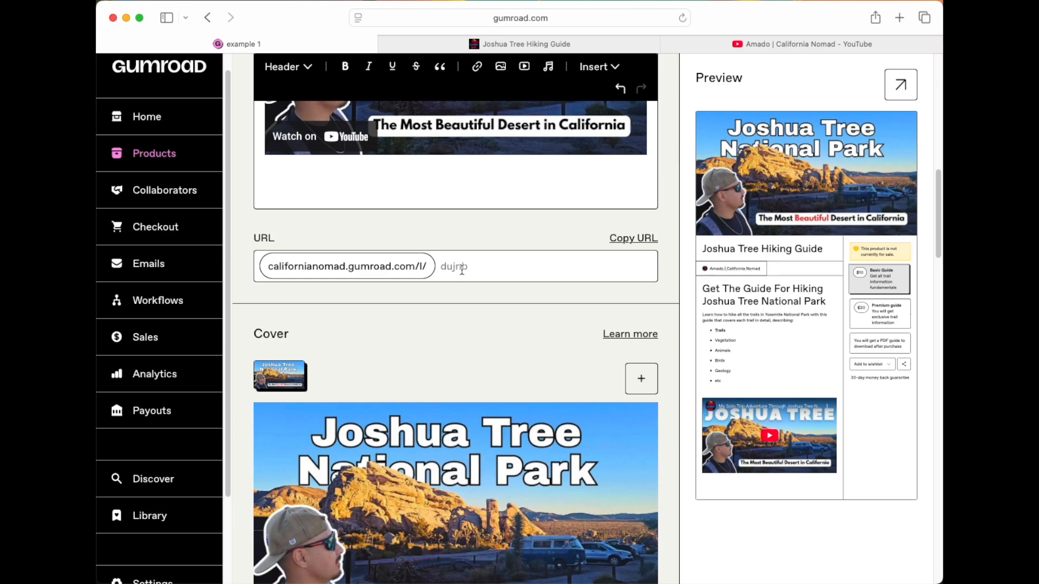
scroll(420, 337, down, 2)
scroll(420, 337, down, 2)
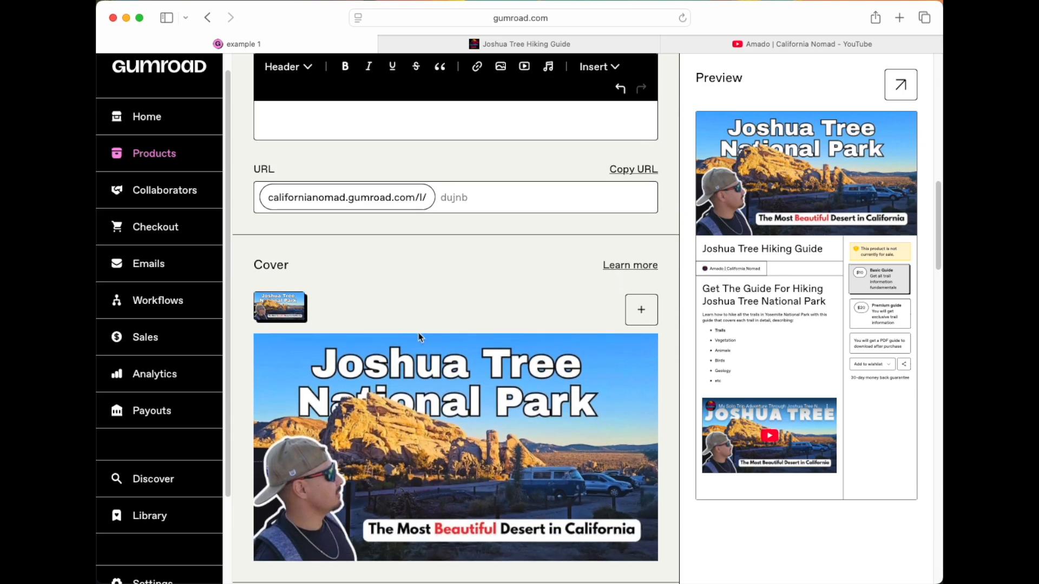
scroll(420, 337, down, 20)
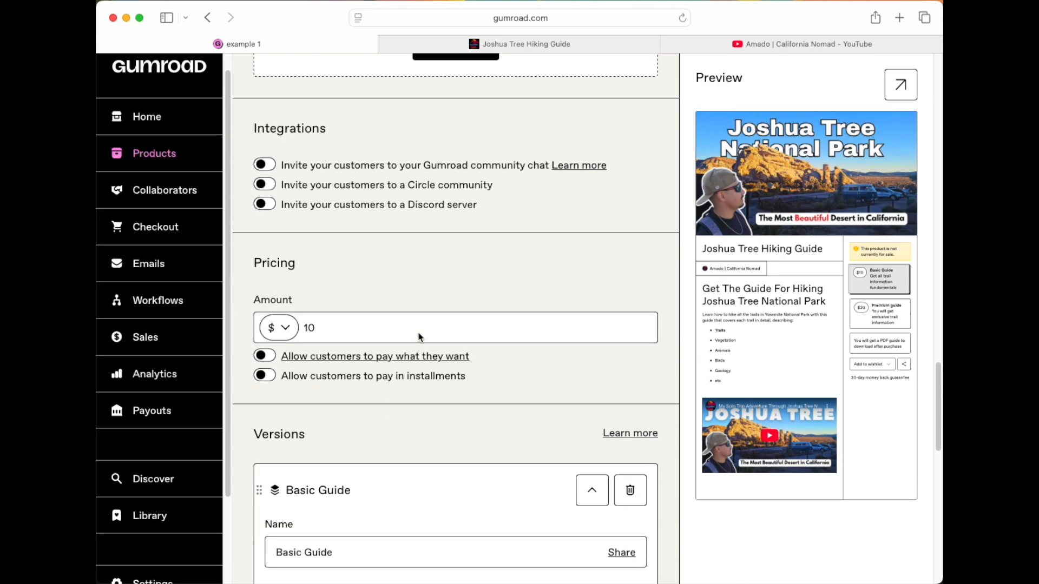
scroll(420, 337, down, 15)
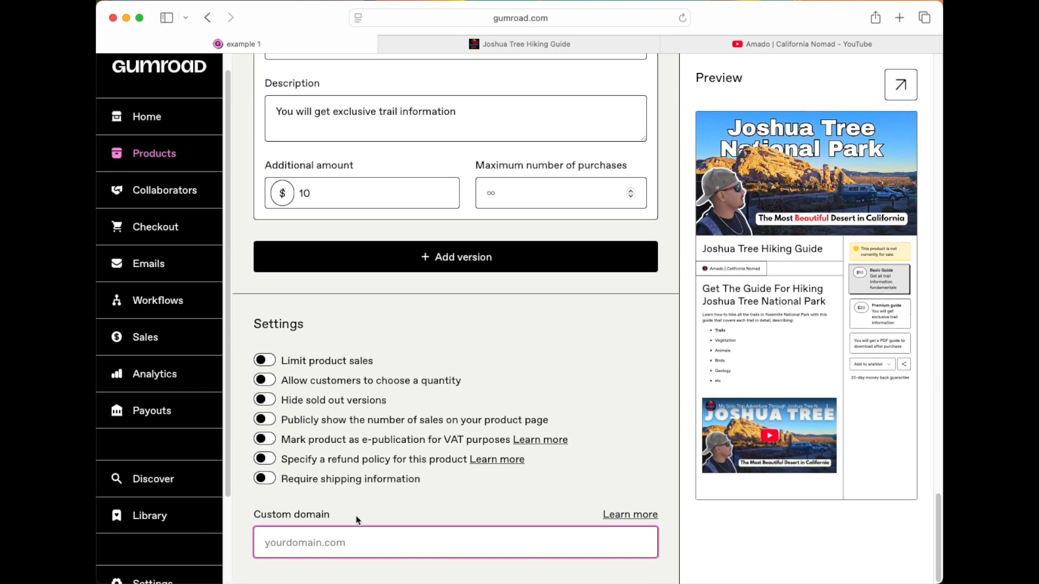
click(311, 543)
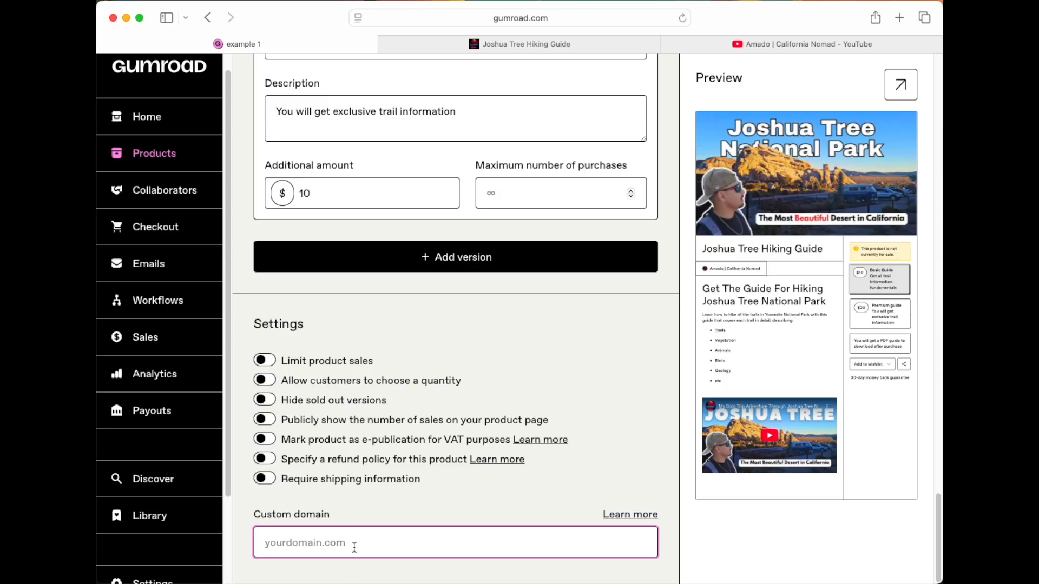
Step: Save the product details and continue to the content editor
scroll(354, 548, up, 20)
scroll(355, 547, up, 10)
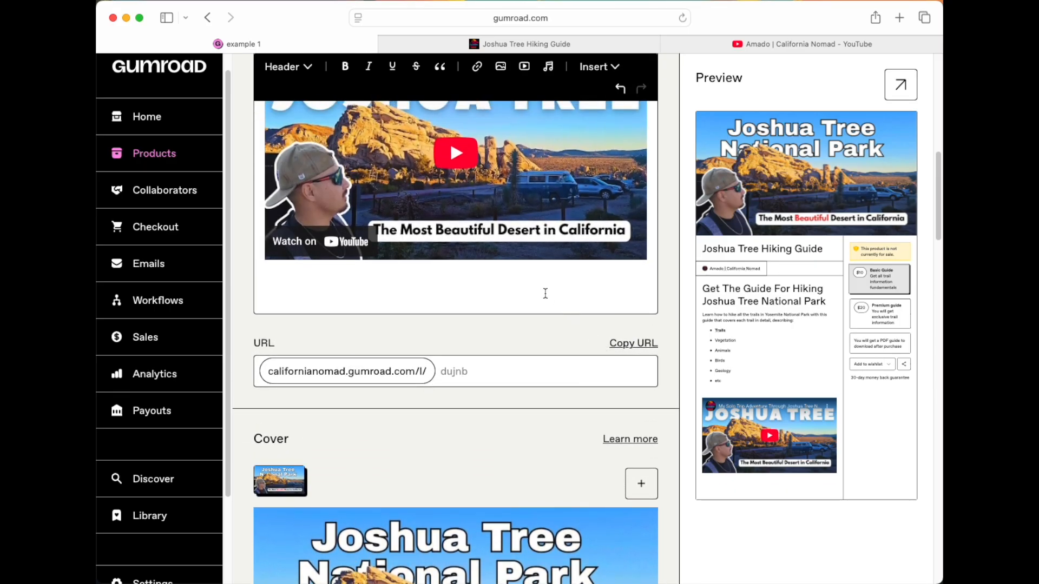
scroll(546, 293, up, 10)
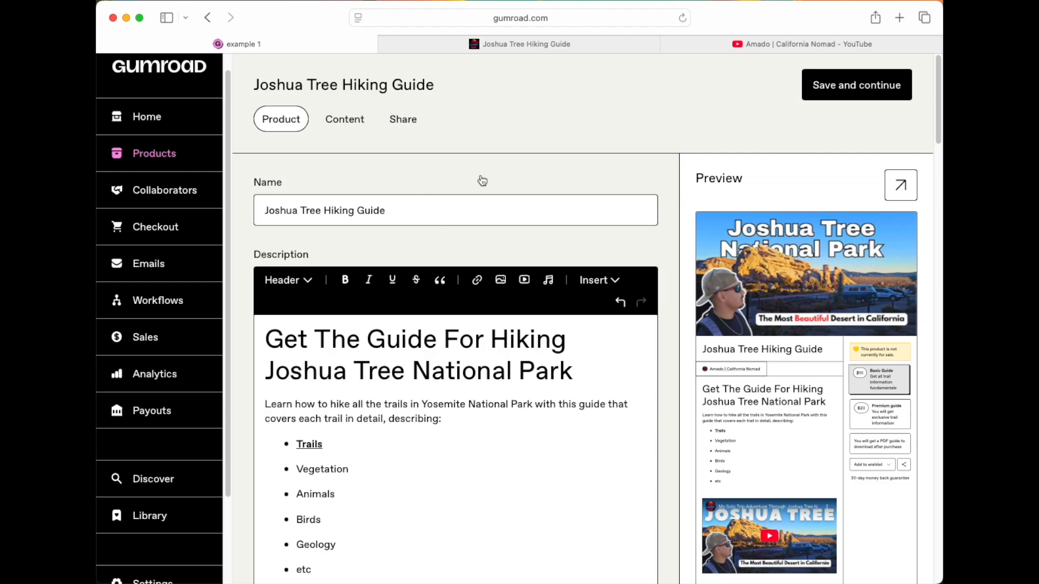
click(855, 84)
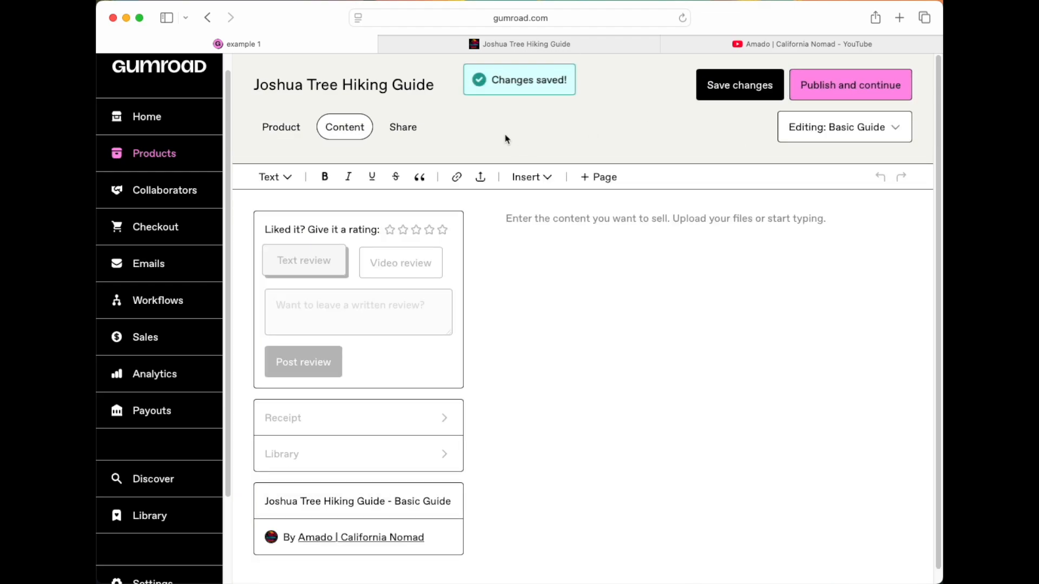
Step: Write "Here goes your guide here" in the Basic Guide content and start a new line below it
click(270, 133)
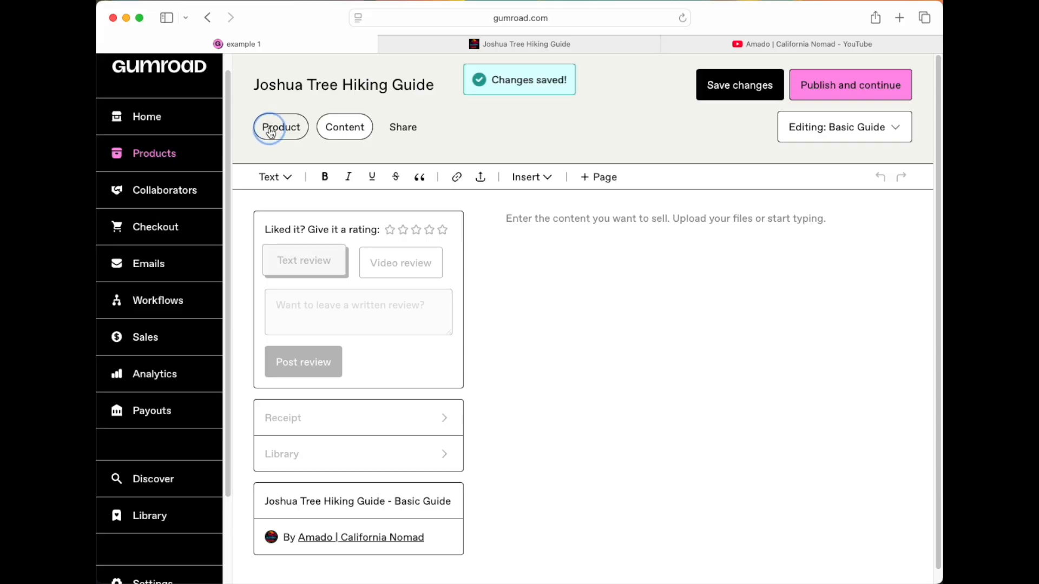
click(344, 119)
click(572, 219)
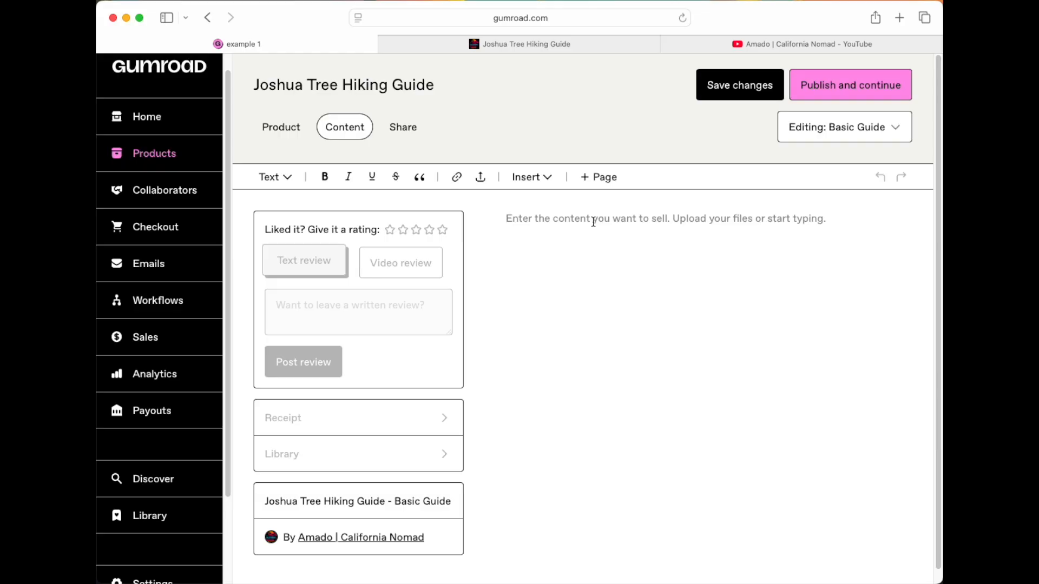
text(Here goes your guide here)
key(Return)
click(554, 241)
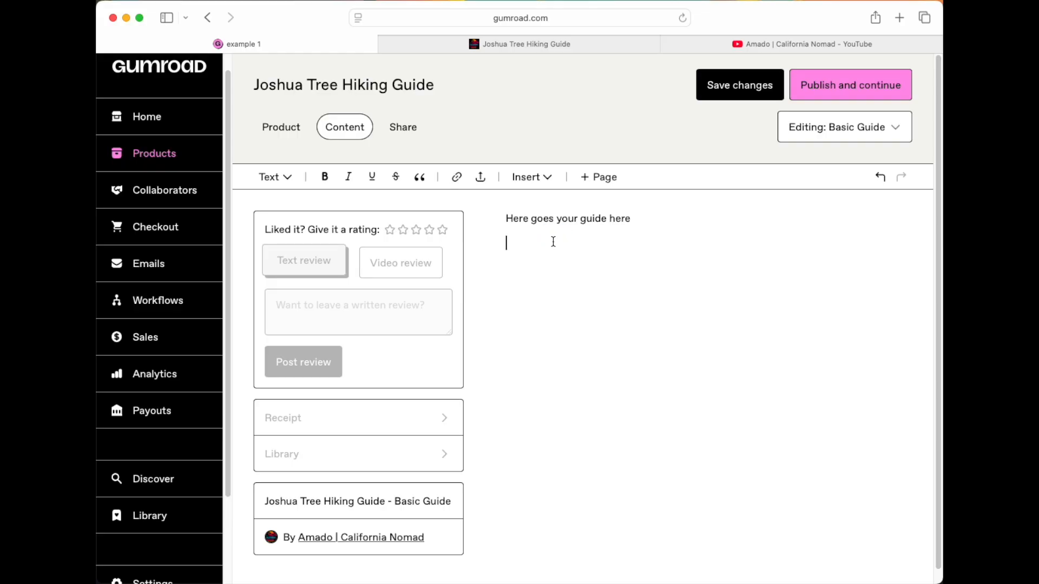
Step: Upload the image "arch rock.webp" from the Joshua Tree folder as embedded media below the guide text
click(544, 179)
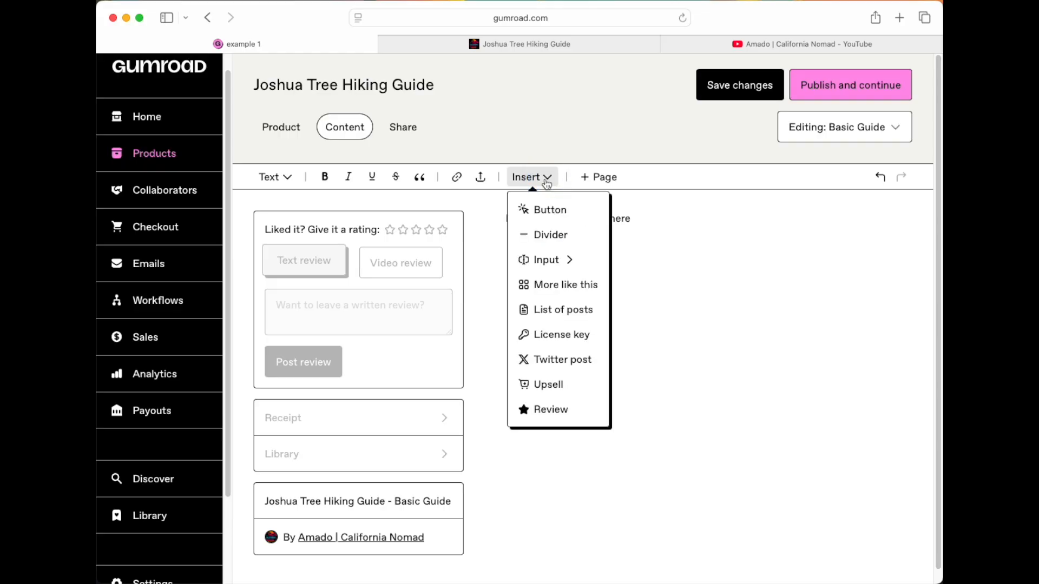
click(489, 225)
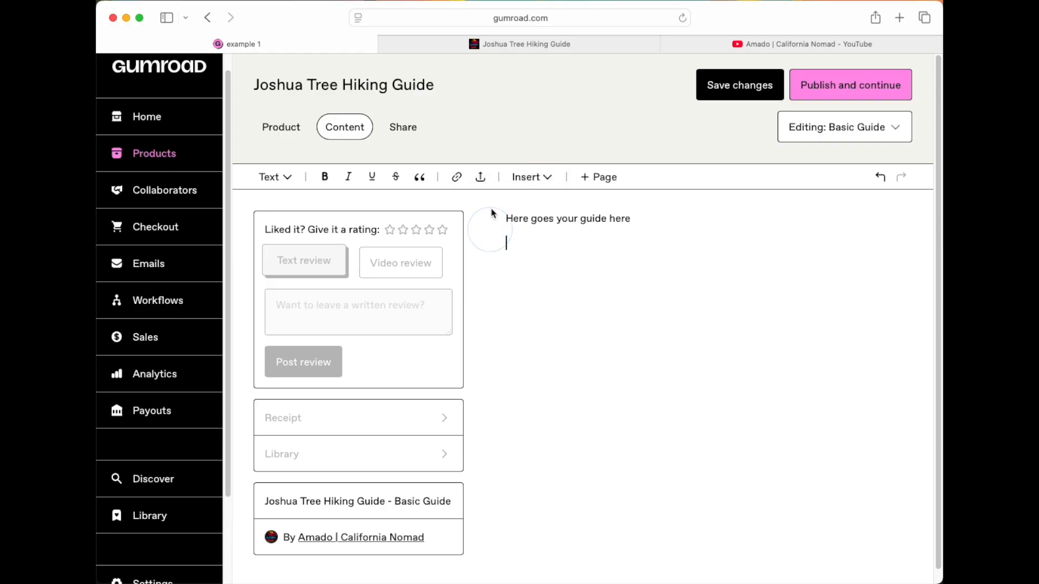
click(483, 181)
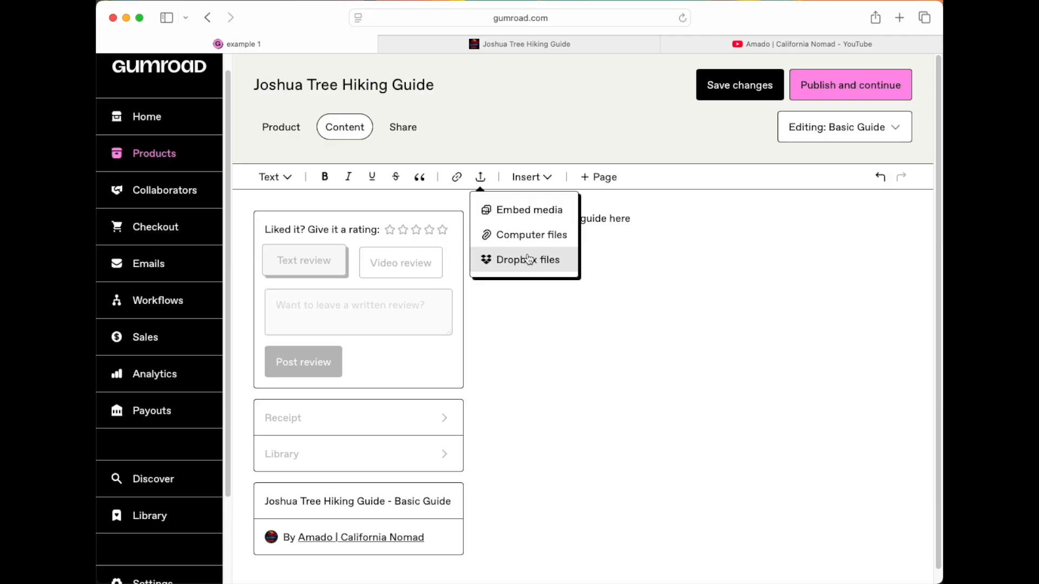
click(530, 212)
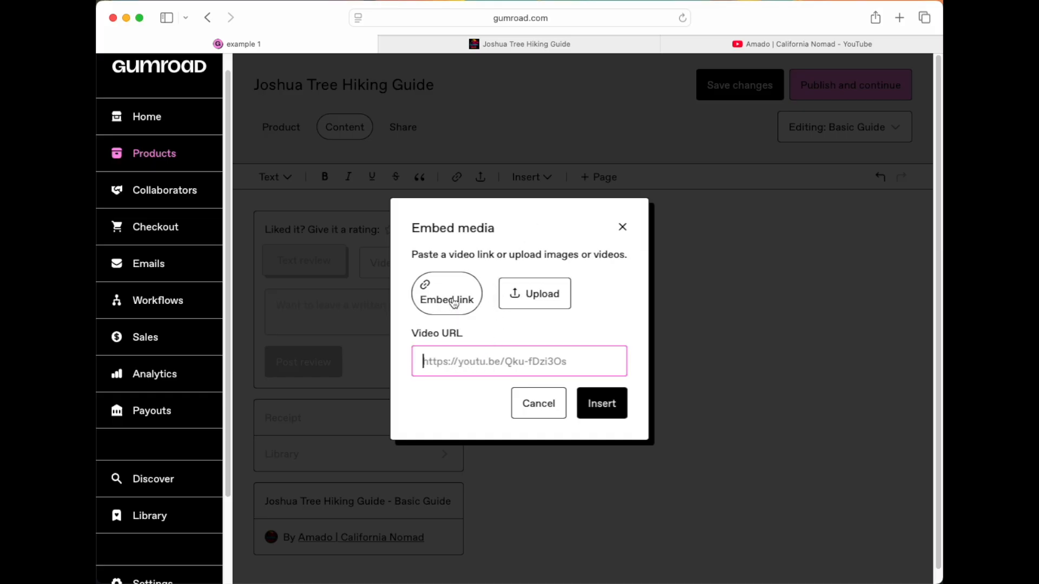
click(538, 298)
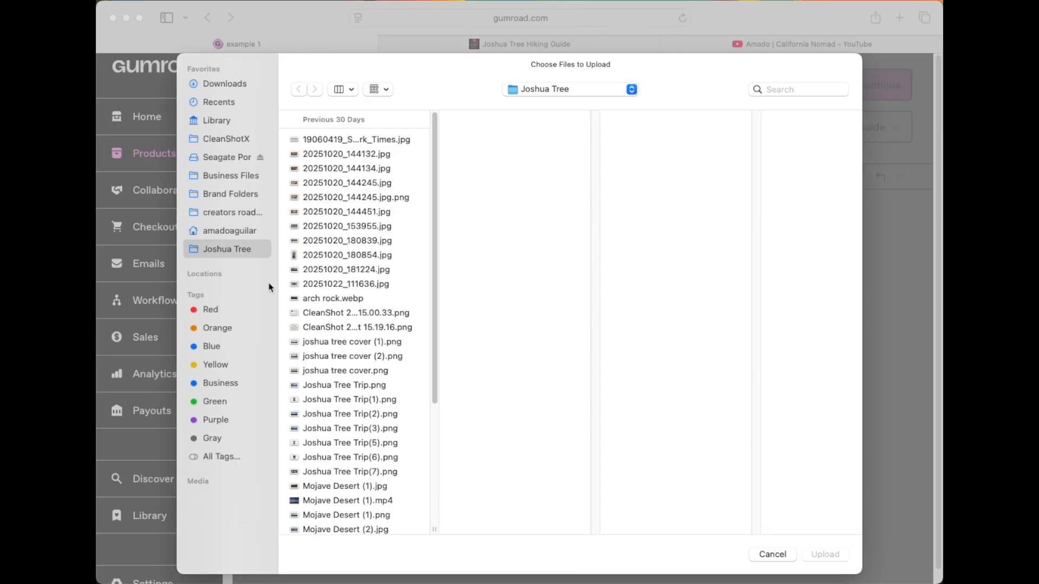
click(326, 298)
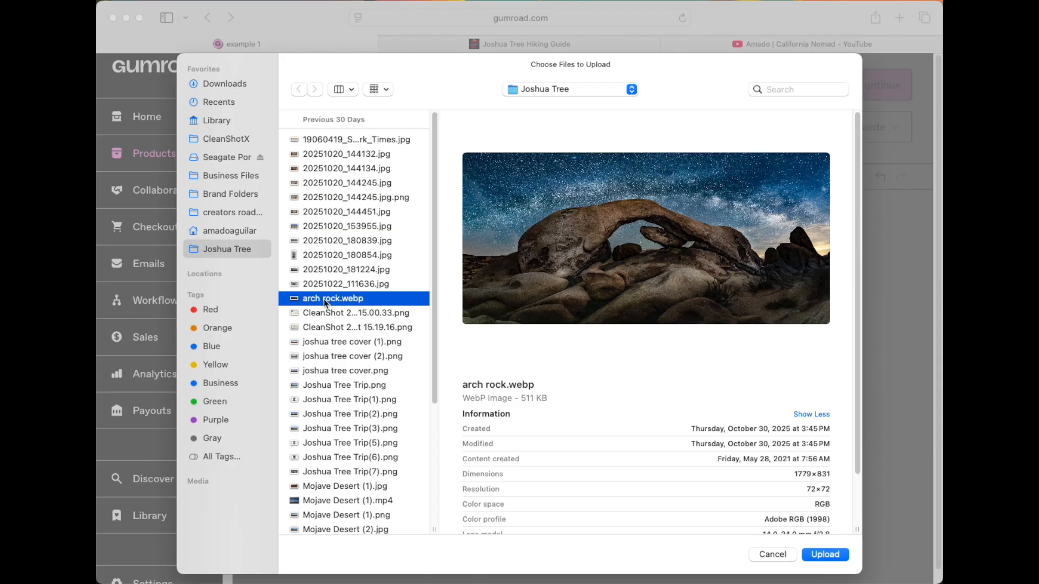
double_click(326, 298)
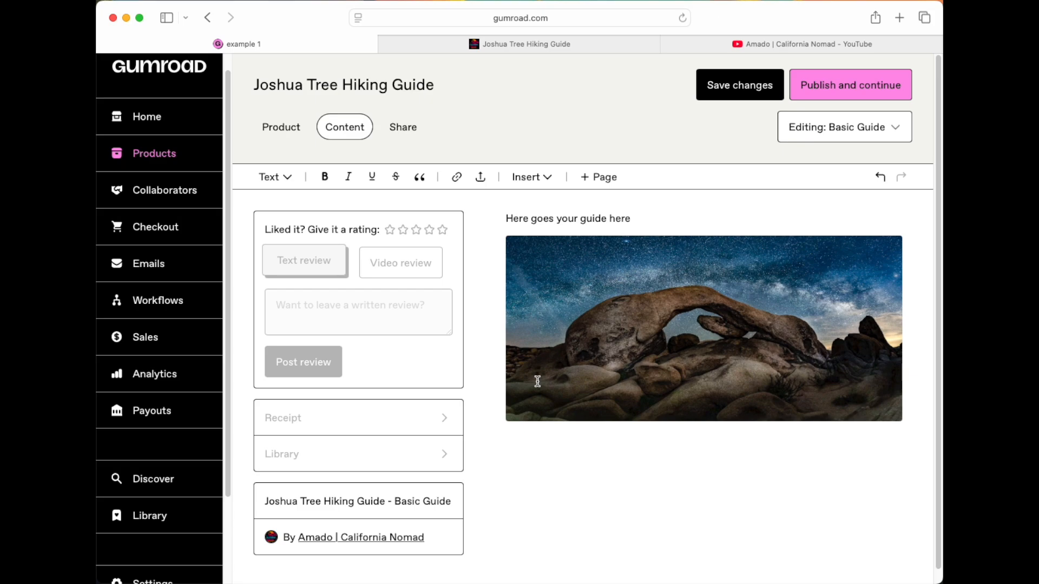
key(super+a)
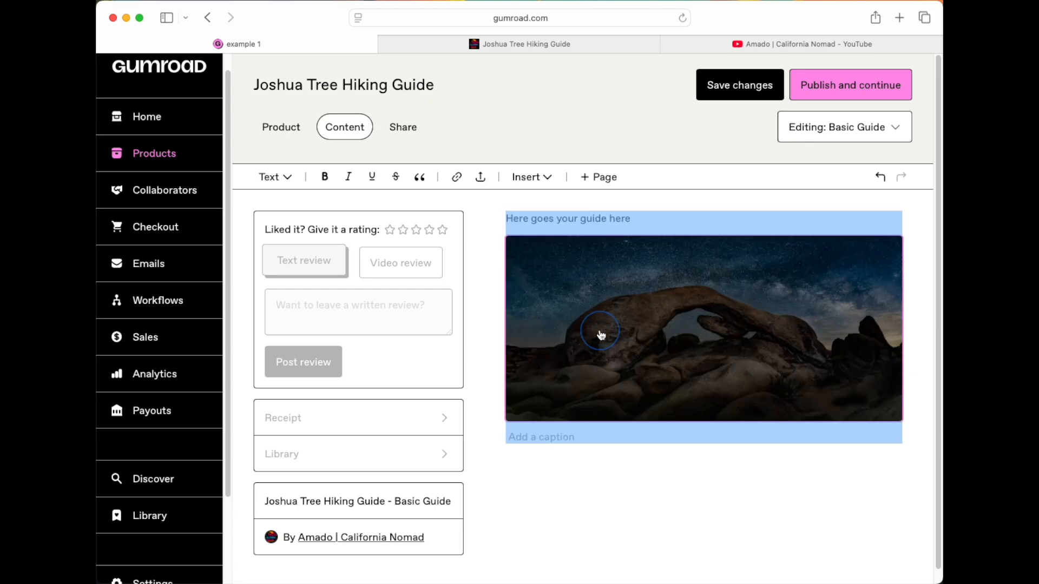
click(546, 473)
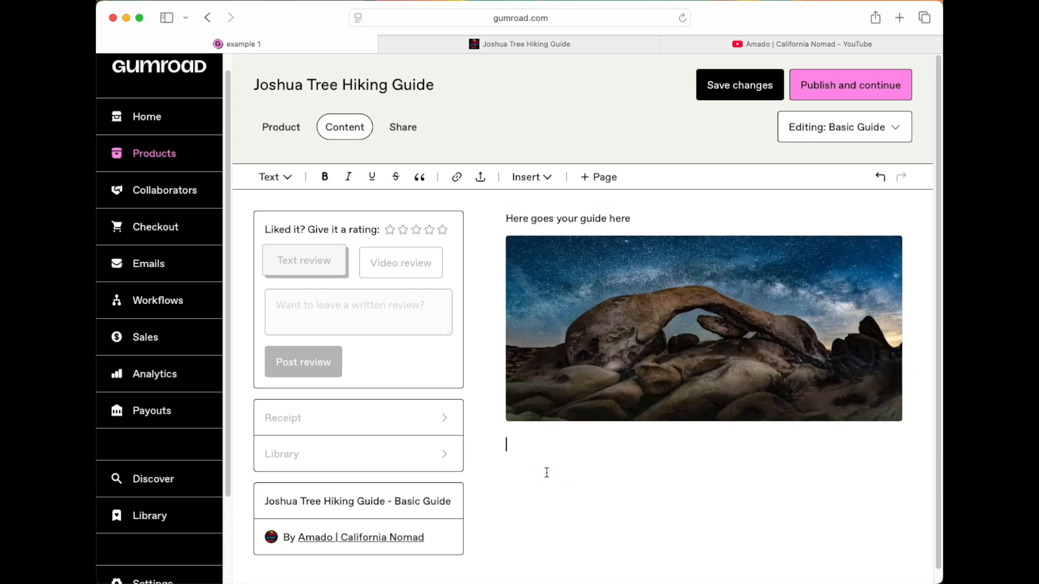
click(542, 179)
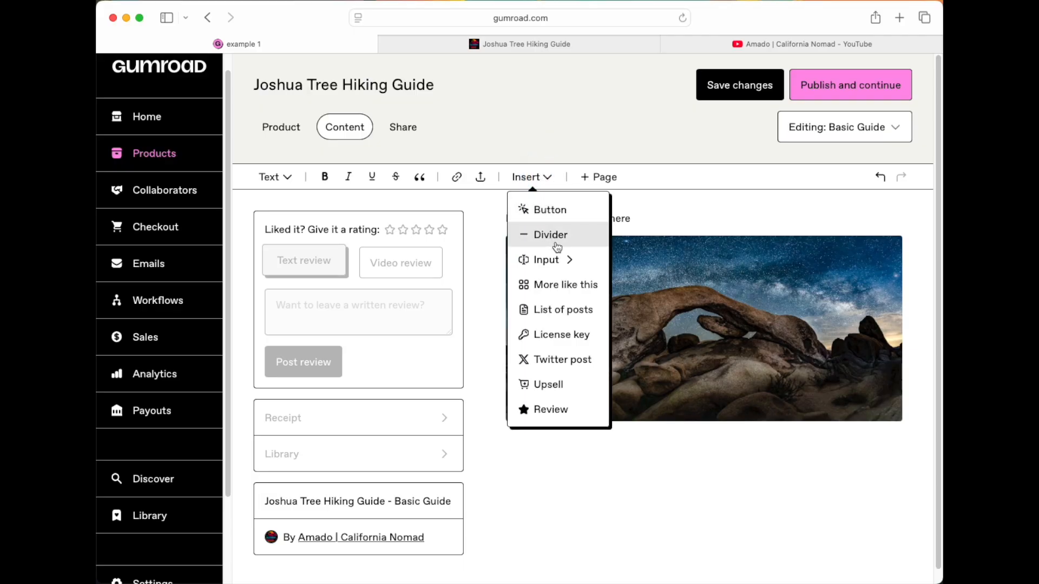
click(481, 178)
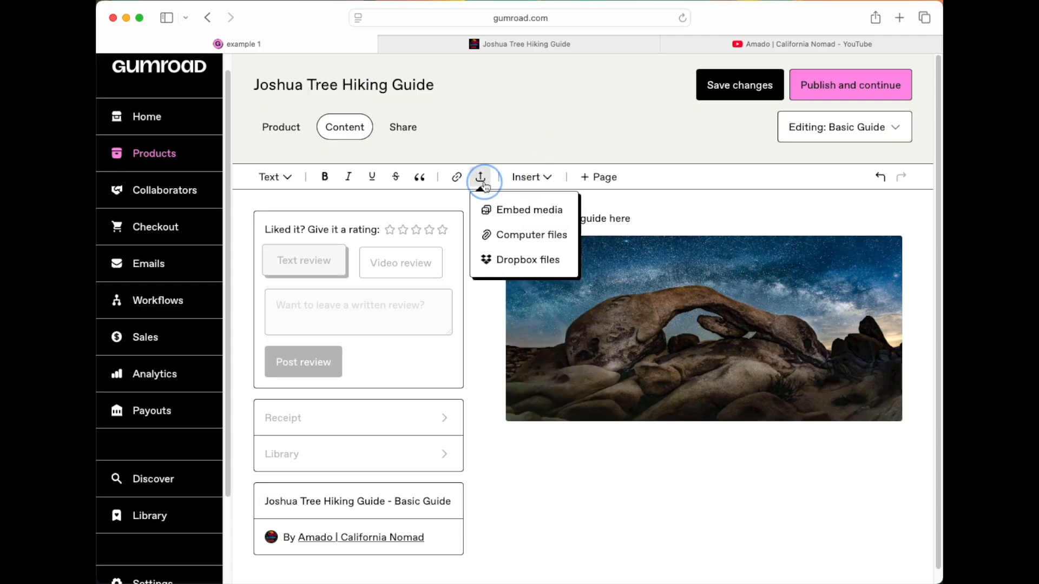
click(522, 215)
text(https://youtu.be/QfXzVcSd5Ds?si=vuQ0Q2nJoKHtcTYd)
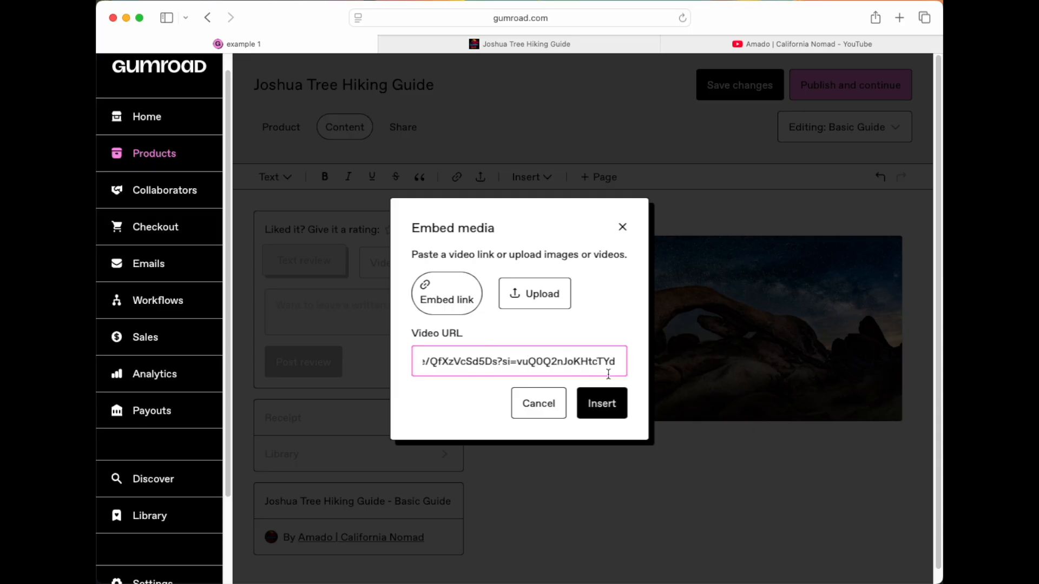
click(615, 410)
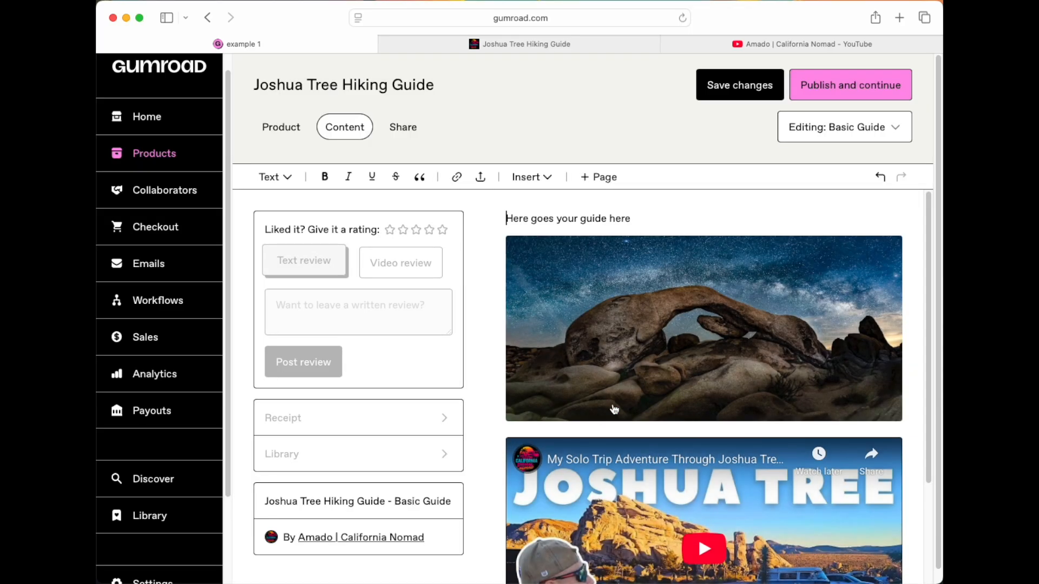
scroll(617, 411, down, 3)
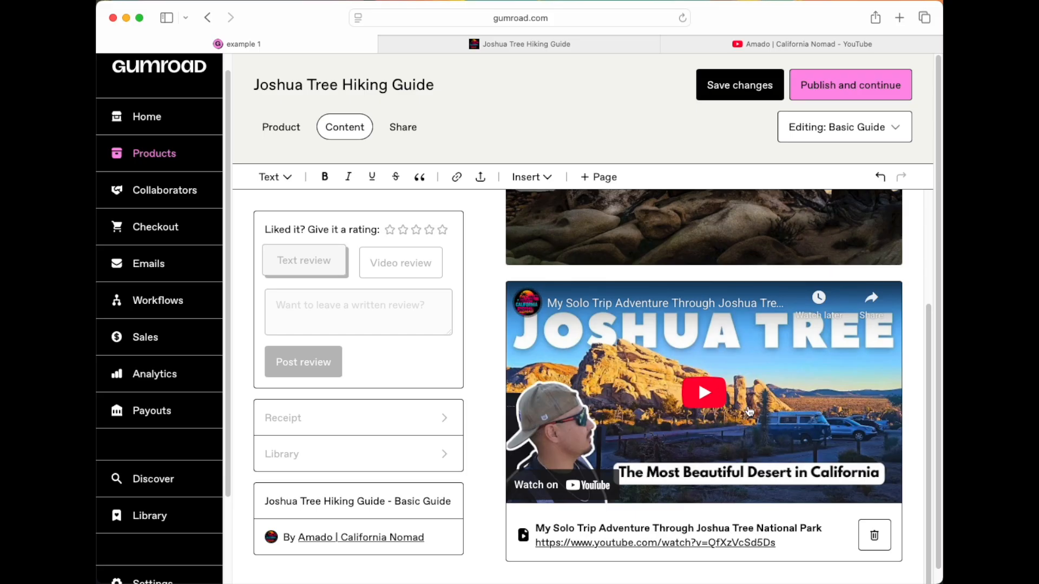
scroll(708, 434, down, 1)
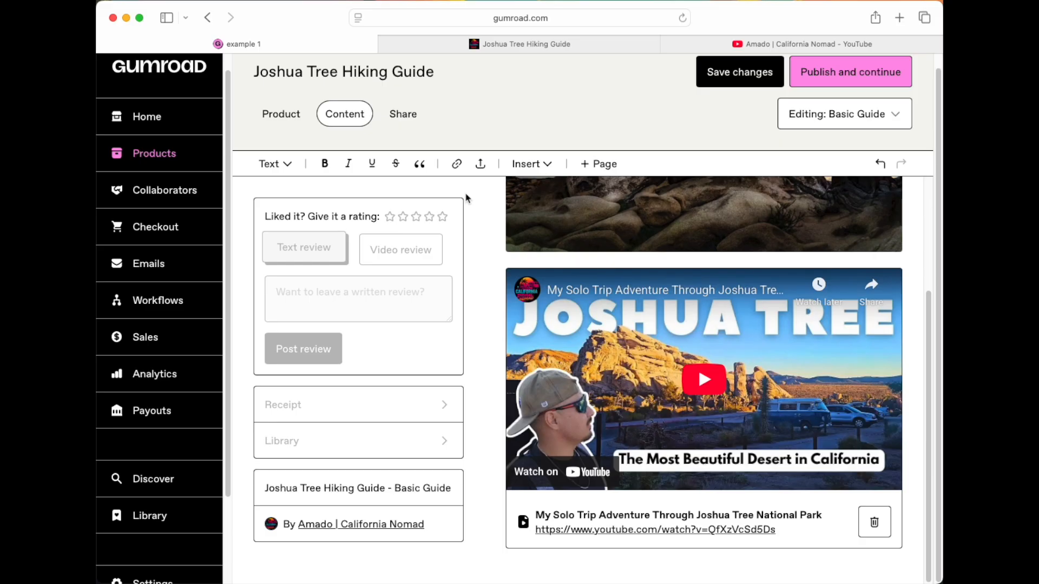
click(457, 164)
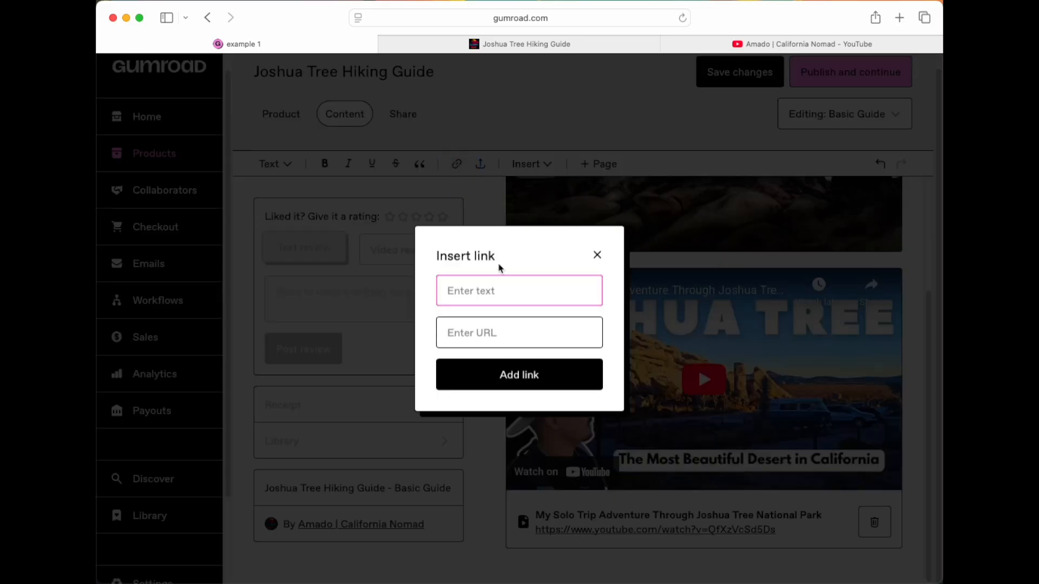
text(Get the video here)
key(Return)
key(Tab)
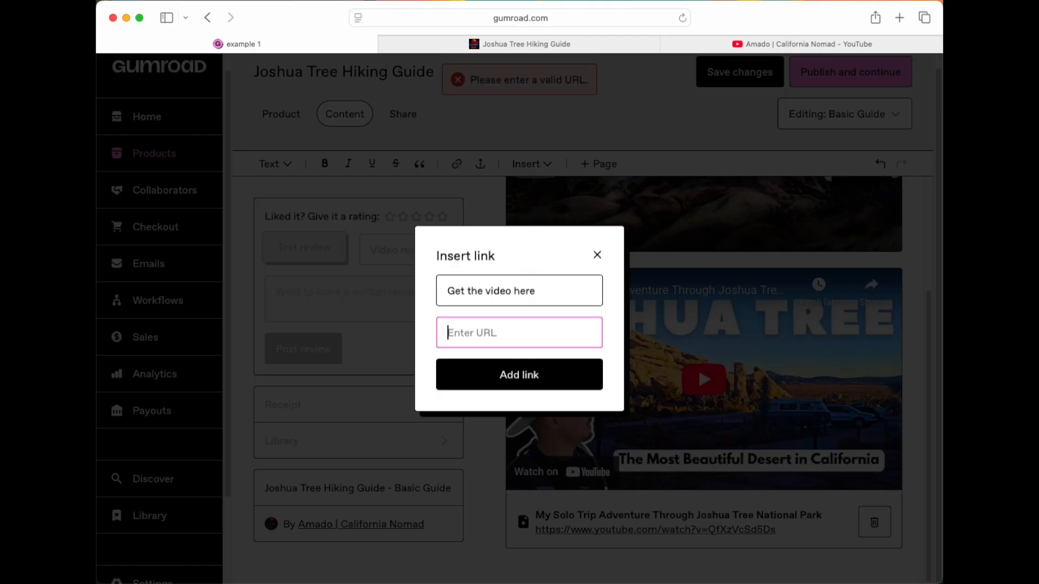
text(https://youtu.be/QfXzVcSd5Ds?si=vuQ0Q2nJoKHtcTYd)
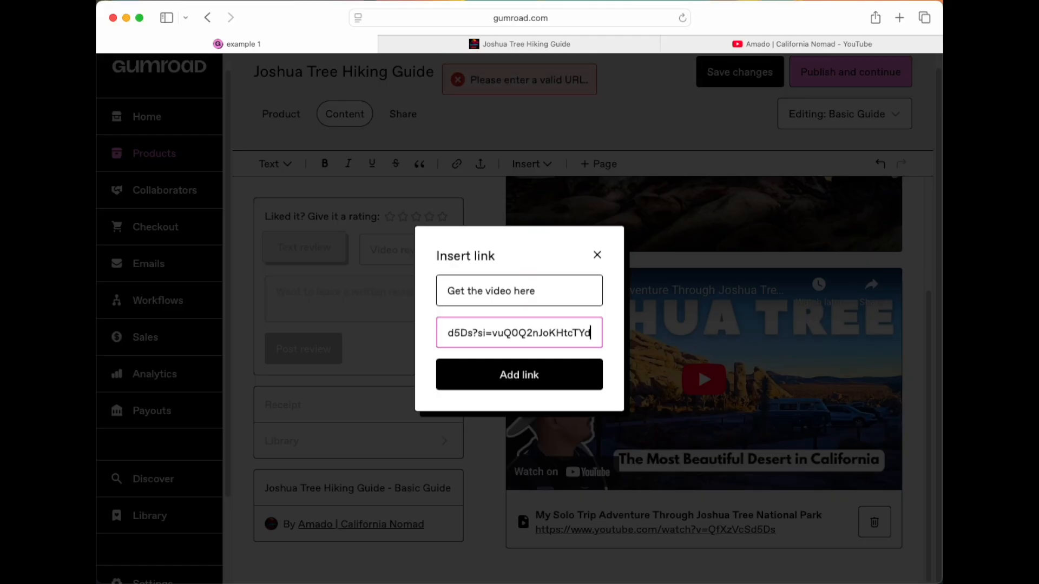
click(520, 373)
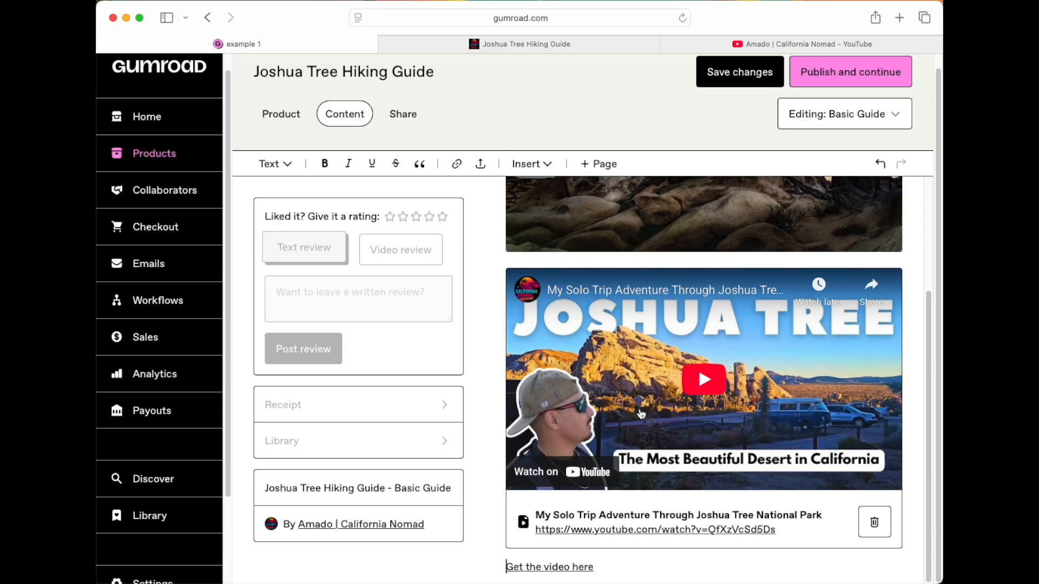
Step: Insert a button labelled "Get the video here" below the text link, using the copied YouTube video URL
click(621, 571)
click(621, 571)
click(621, 571)
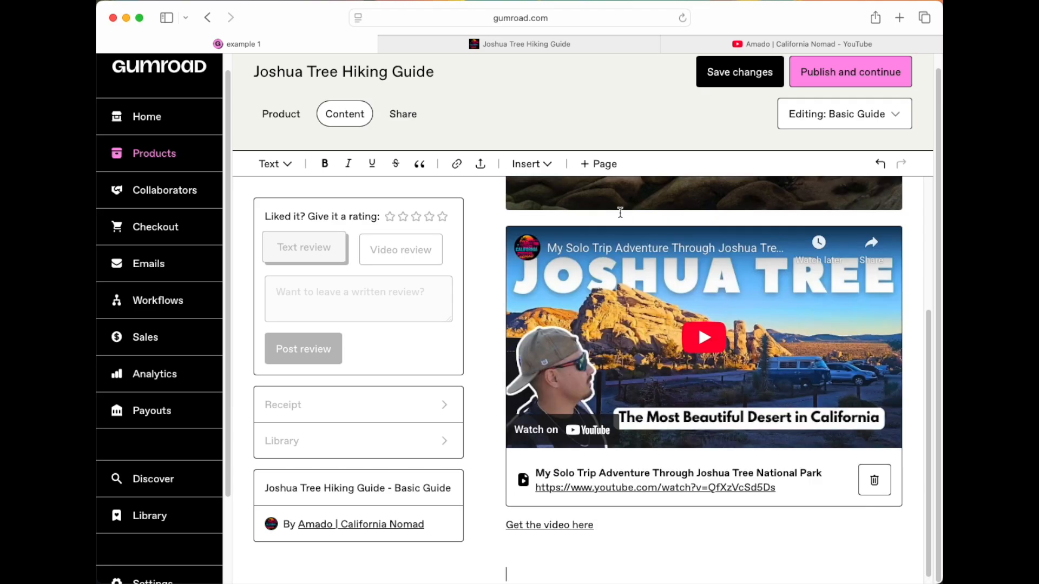
key(Return)
click(551, 167)
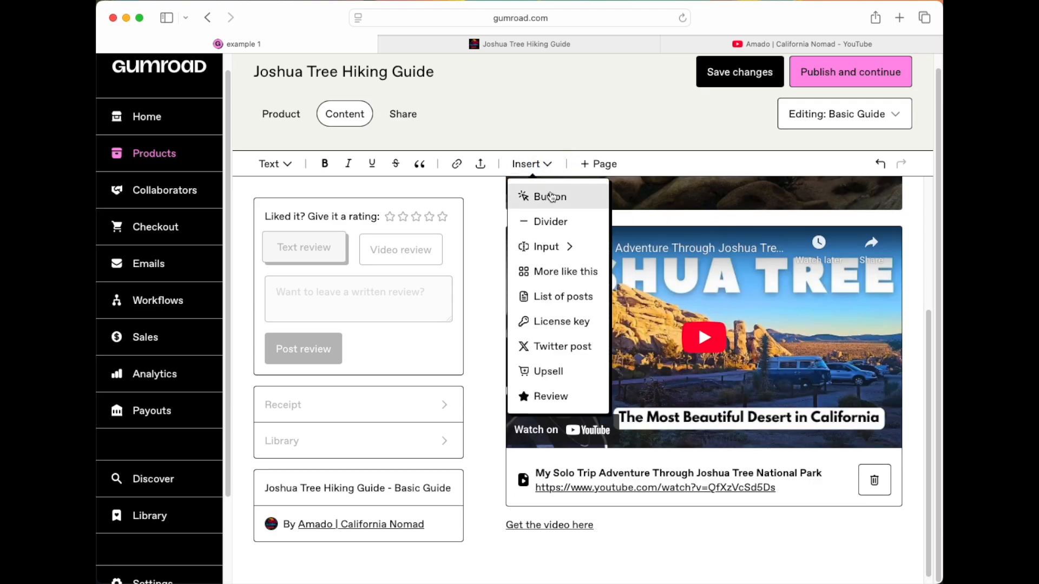
click(551, 196)
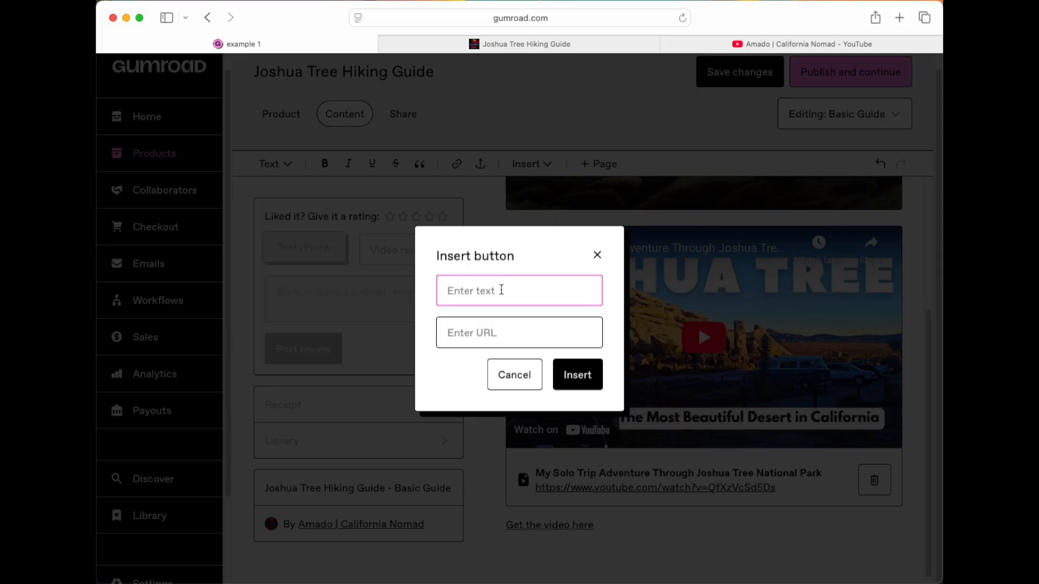
text(Ger)
text( the video here)
click(489, 331)
key(super+v)
click(575, 377)
scroll(689, 556, down, 1)
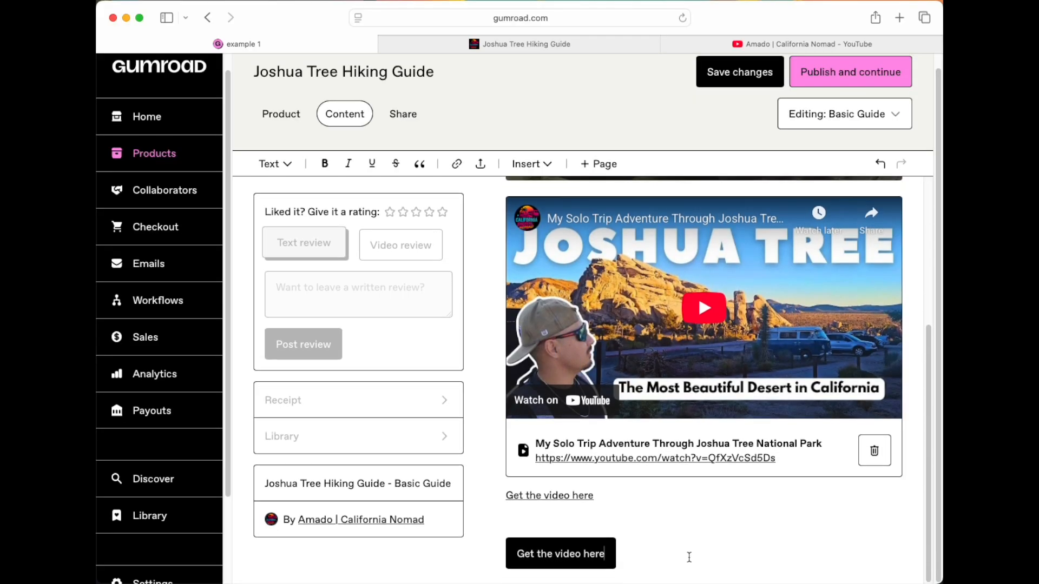
Step: Insert a divider between the "Get the video here" link and the button of the same name
click(576, 559)
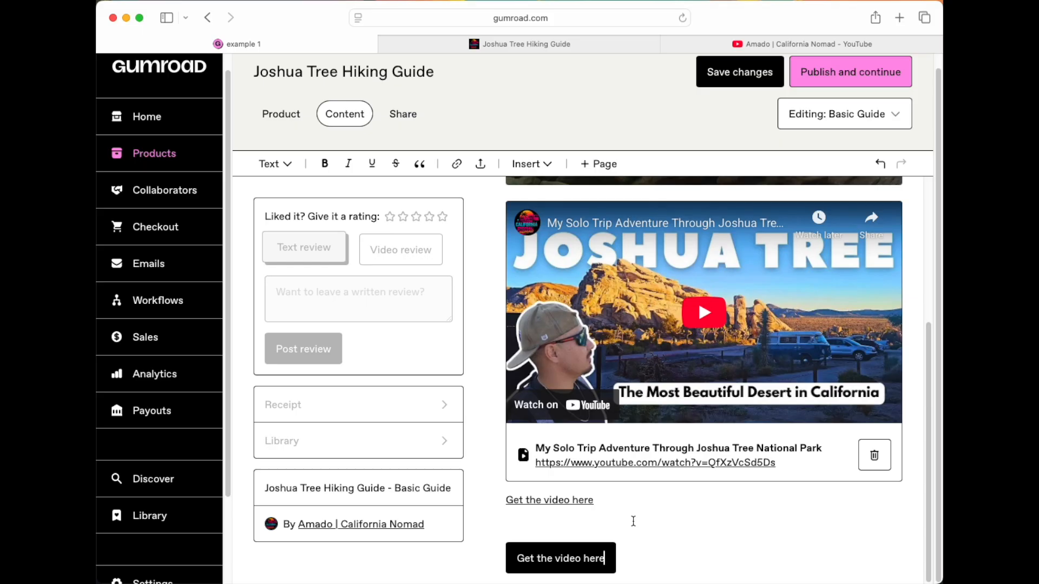
key(Return)
click(555, 169)
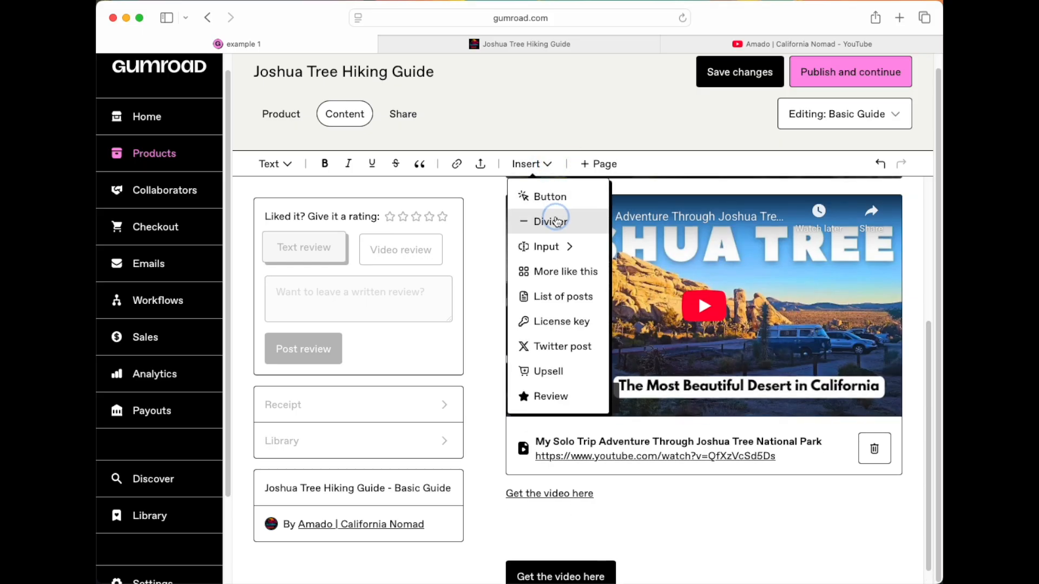
click(557, 222)
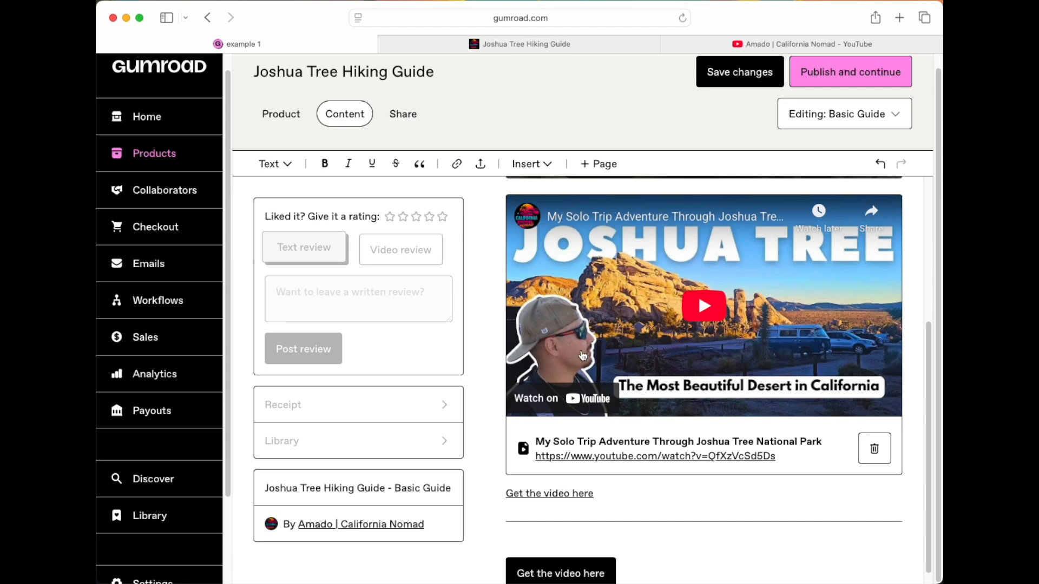
scroll(582, 358, up, 5)
scroll(582, 359, down, 5)
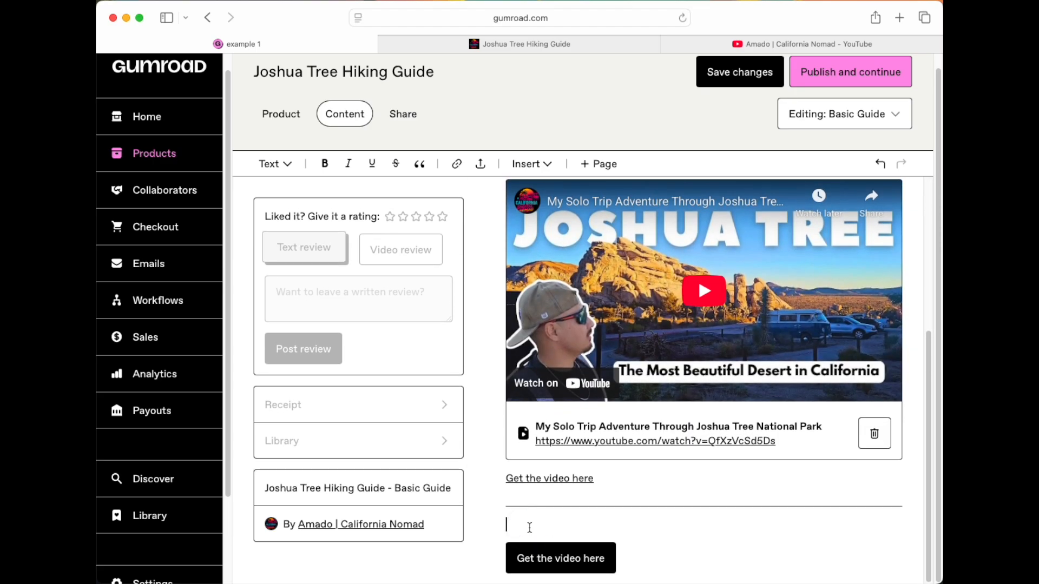
Step: Add a new line below the divider and insert a short-answer input there
key(Return)
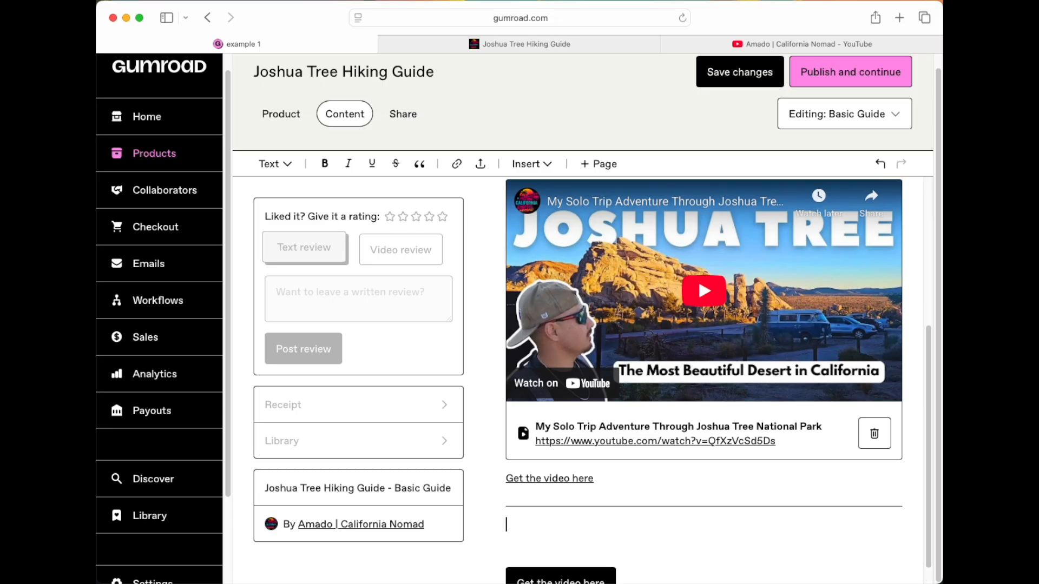
click(529, 164)
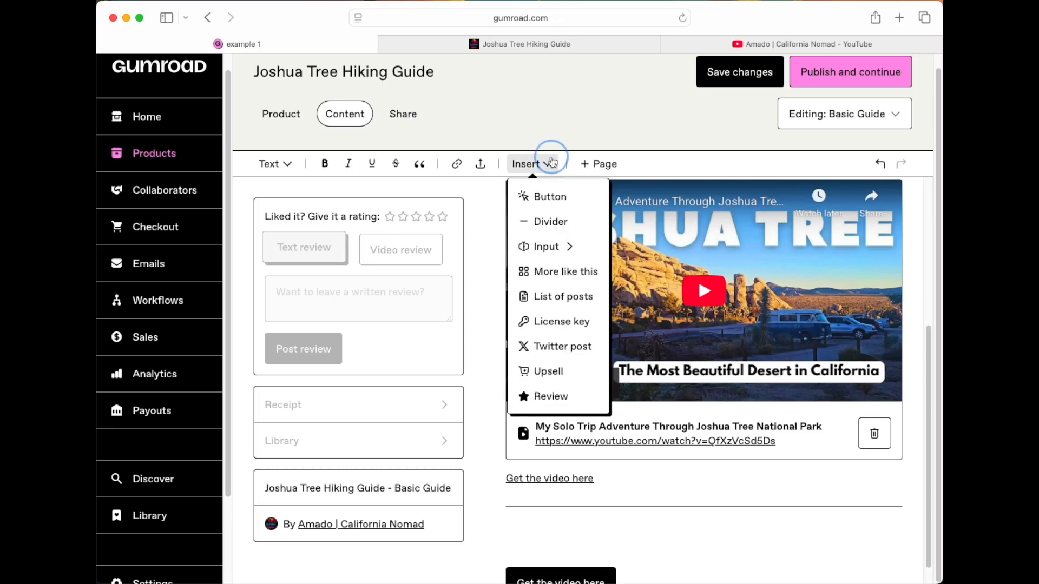
click(572, 252)
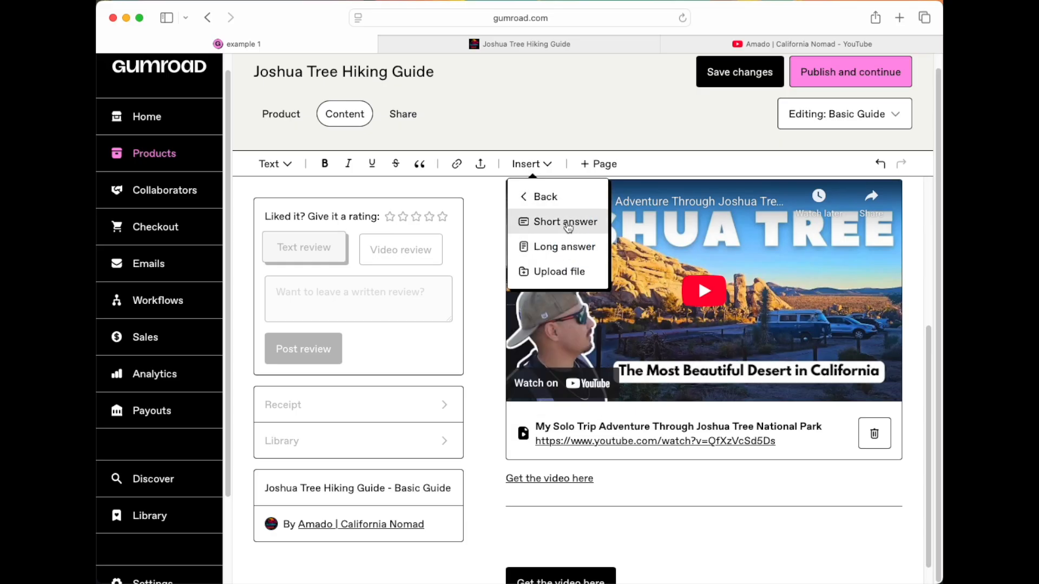
click(566, 223)
scroll(572, 524, down, 3)
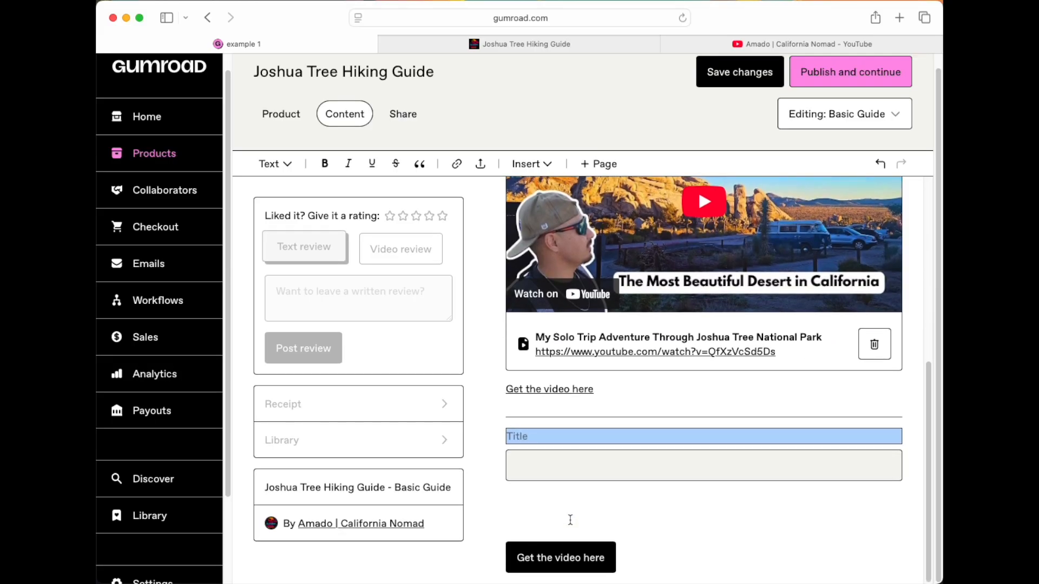
Step: Title the short-answer input "What do I do if I run out of water?"
click(552, 436)
text(What do I do if I run out of )
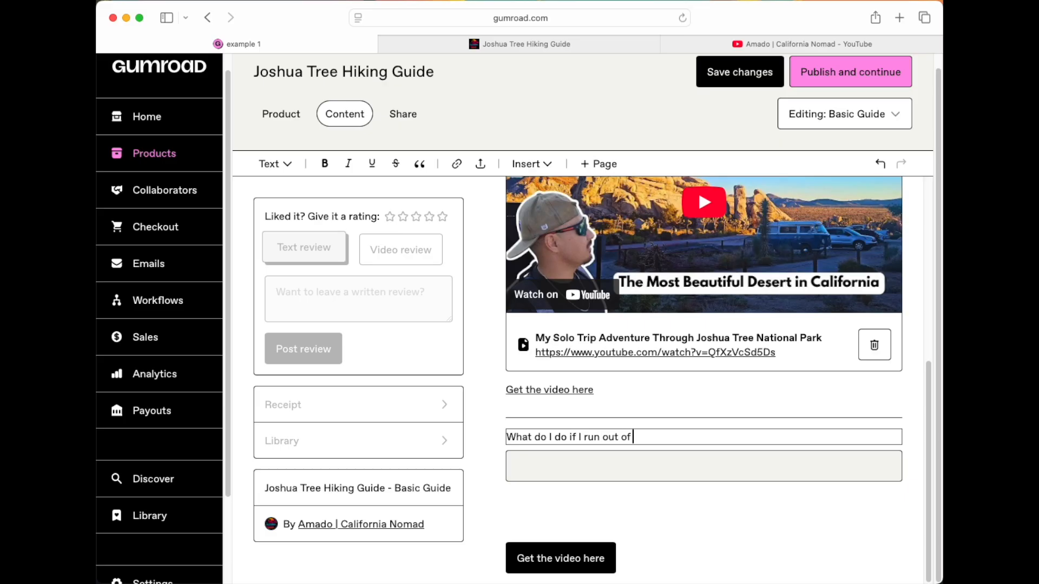
text(water)
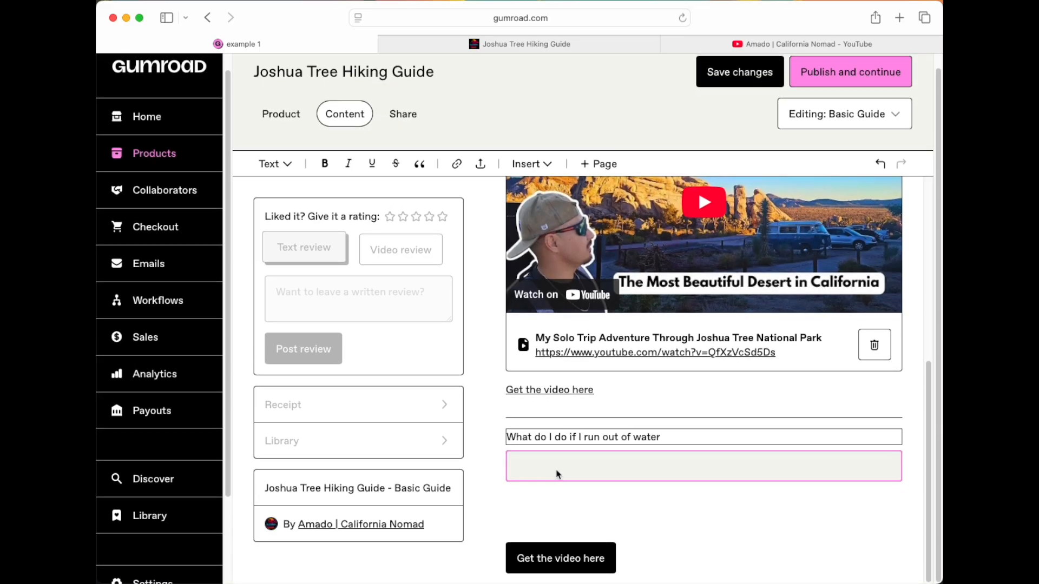
click(607, 464)
click(607, 465)
click(677, 436)
text(?)
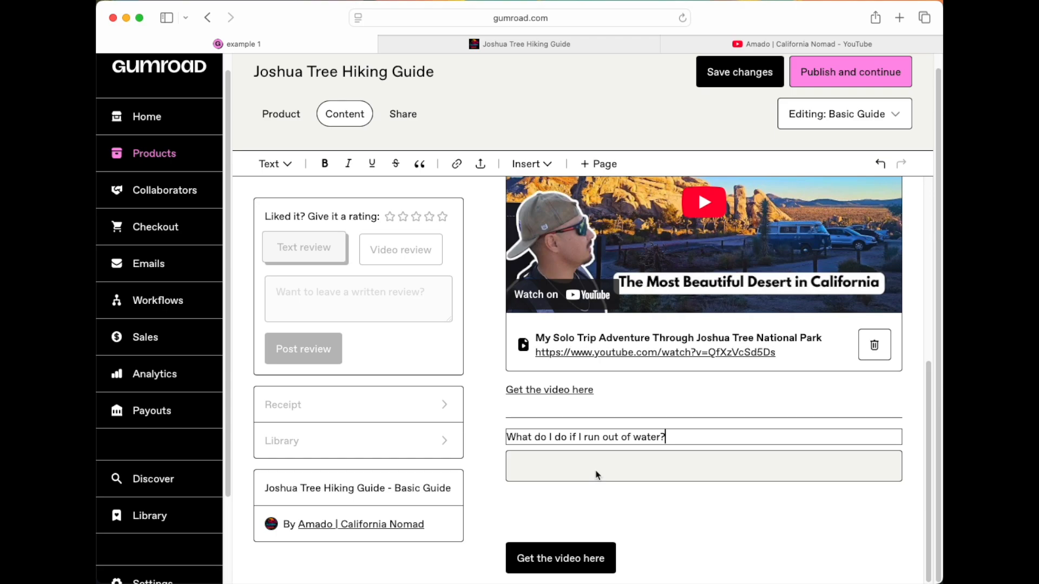
Step: Insert a long-answer input between the divider and the short-answer question about running out of water
click(527, 164)
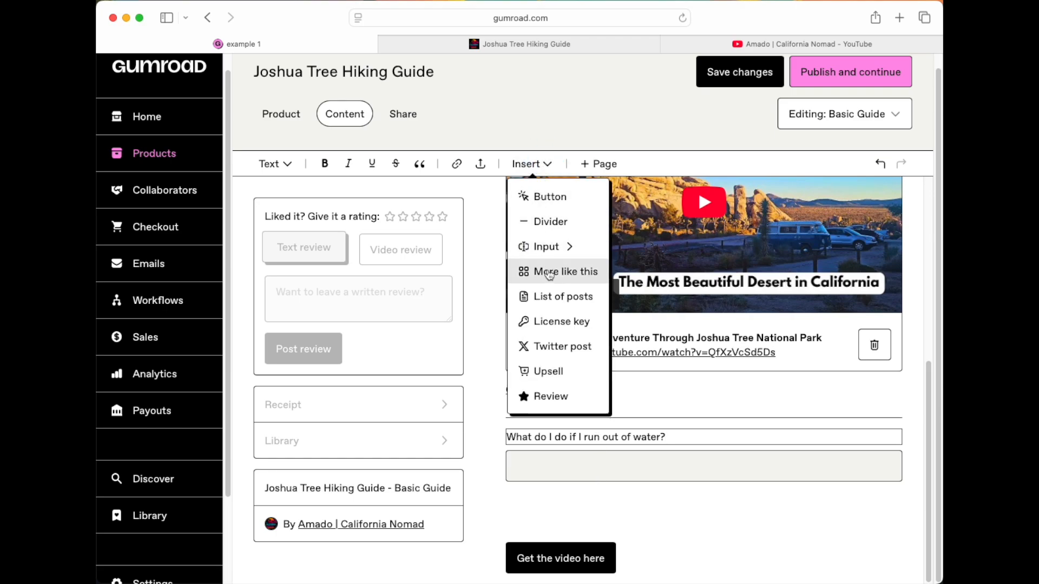
click(560, 247)
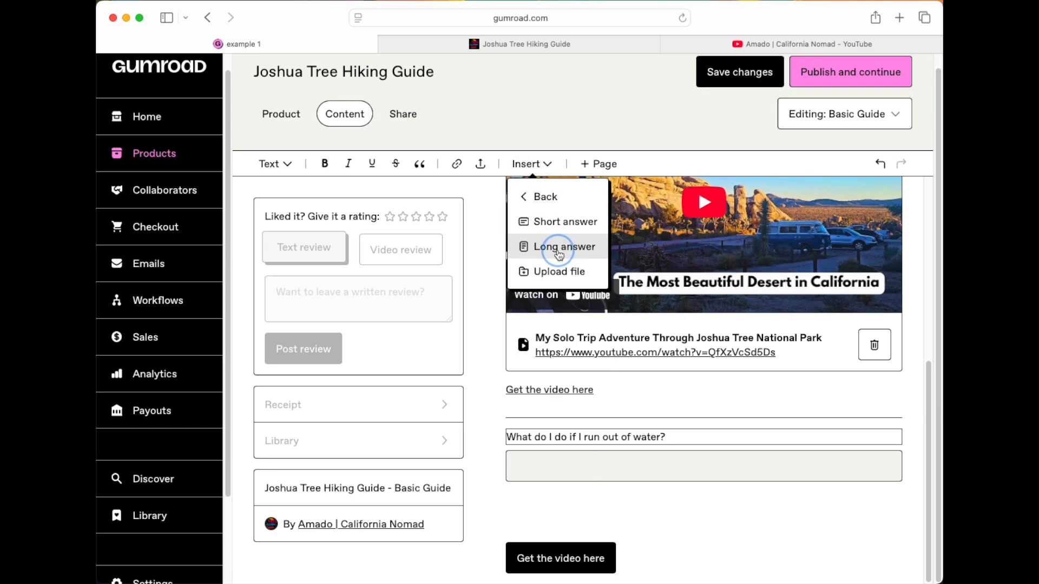
click(559, 249)
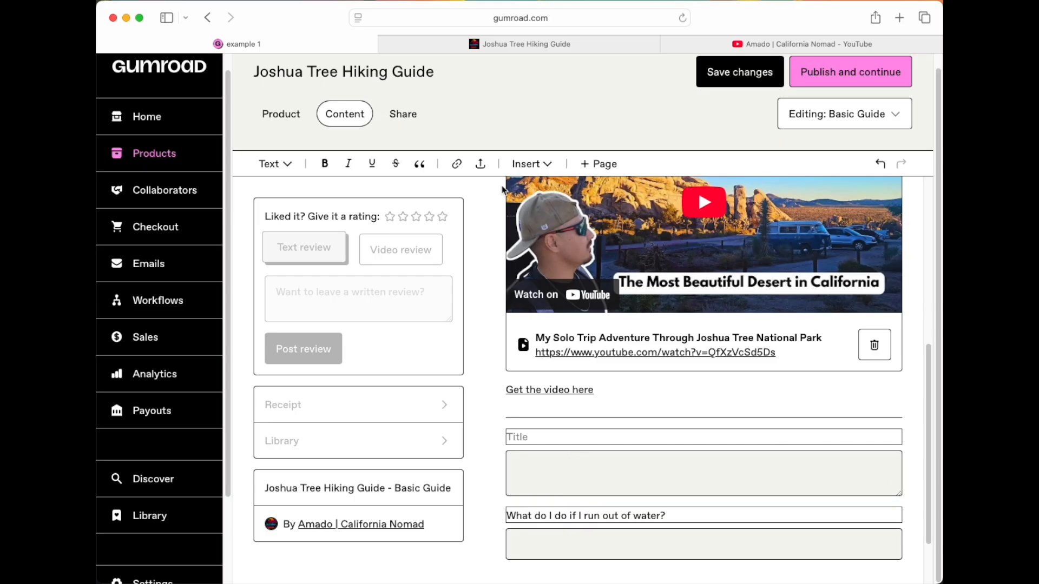
Step: Start inserting a Twitter post, open the creator's own X profile in a new browser tab, and copy the link of the Moro Rock post
click(547, 167)
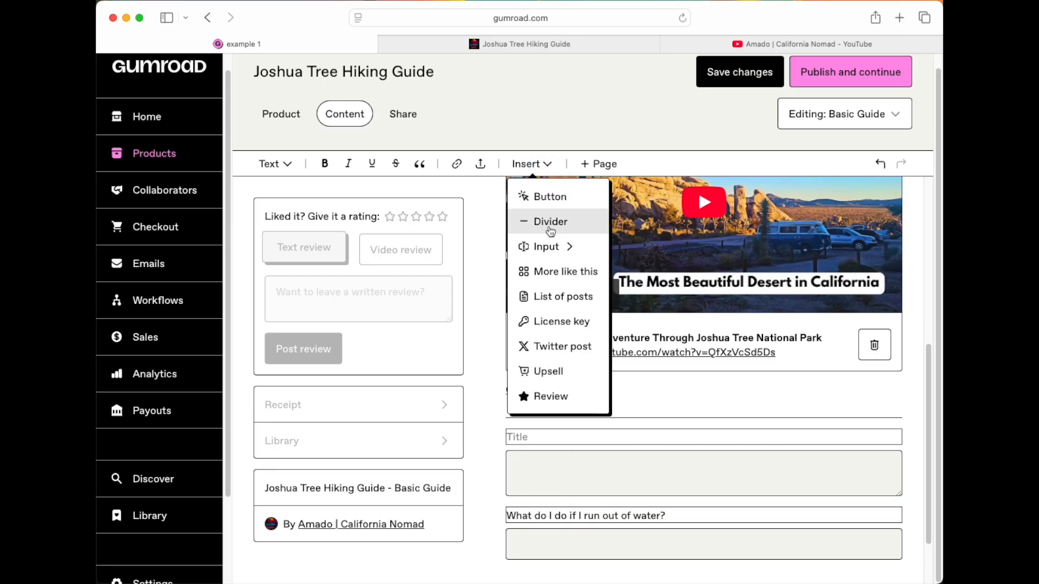
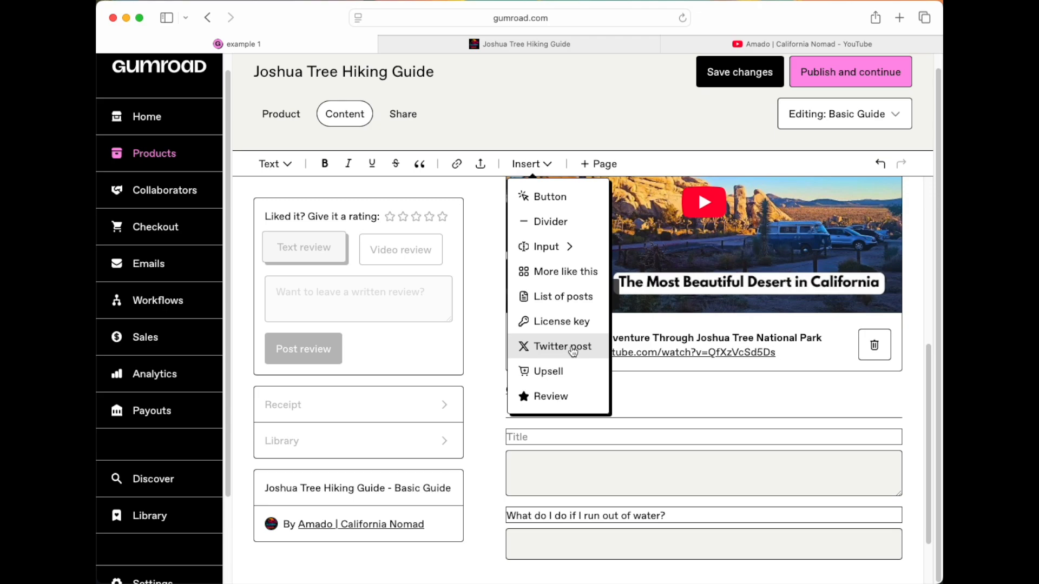
click(573, 351)
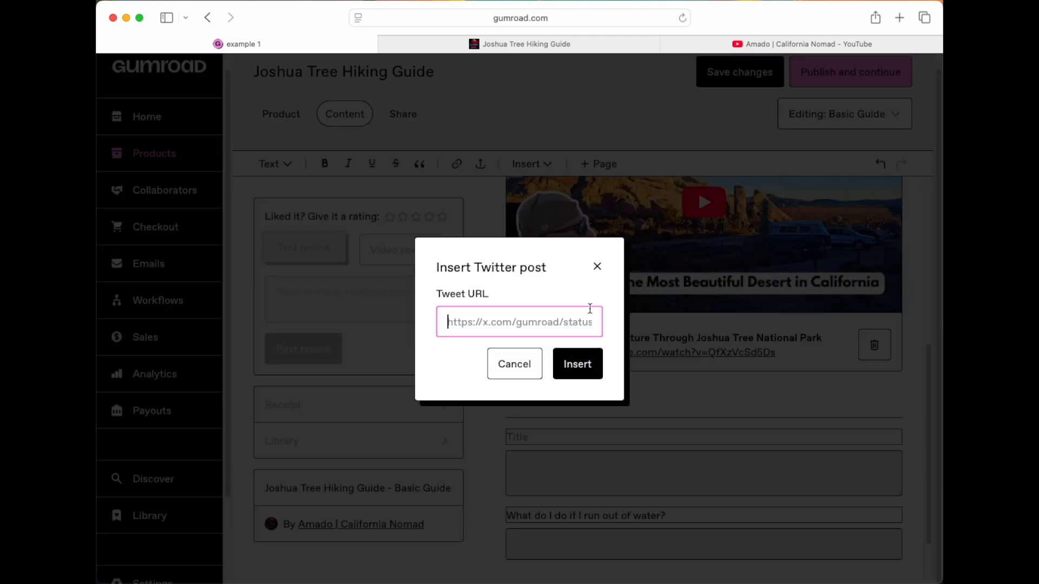
click(900, 17)
text(x)
key(Return)
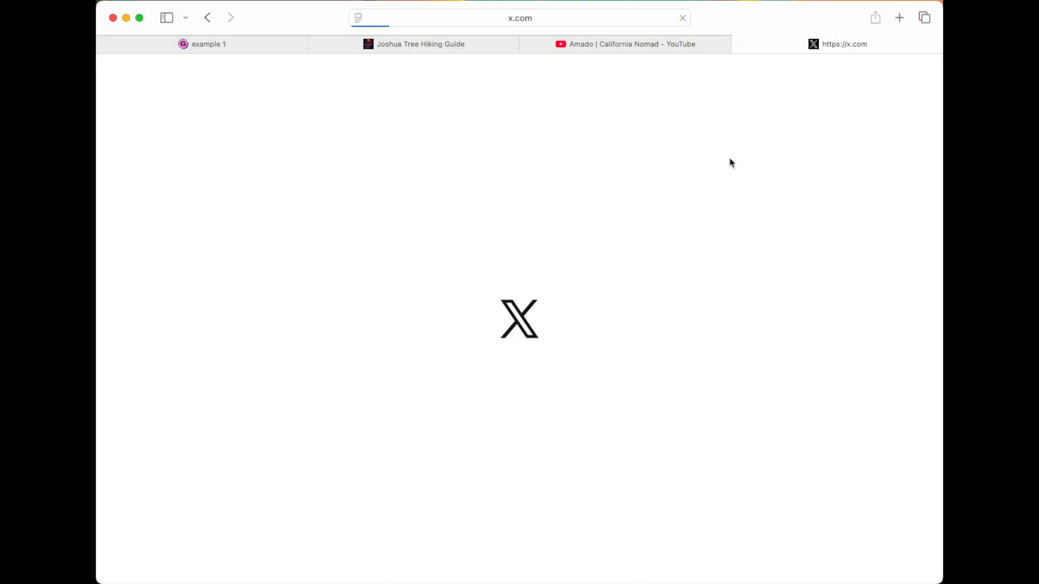
click(189, 405)
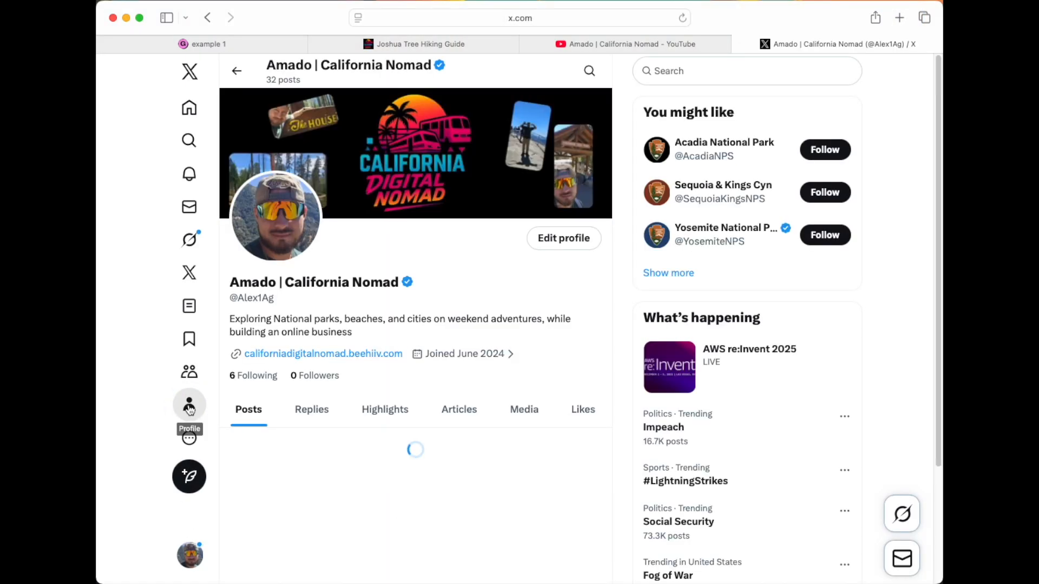
scroll(353, 454, down, 5)
scroll(353, 453, down, 2)
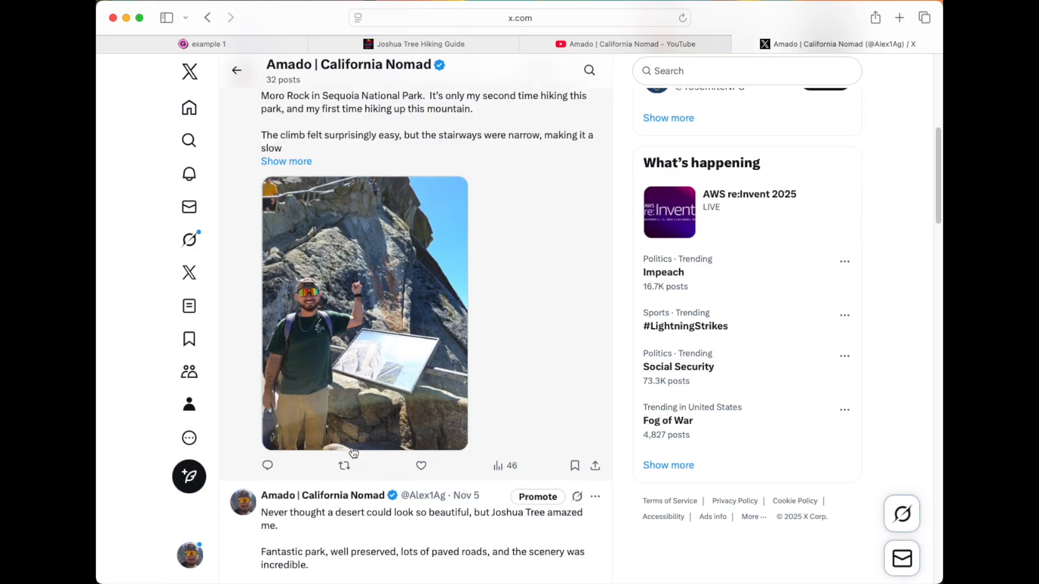
click(593, 467)
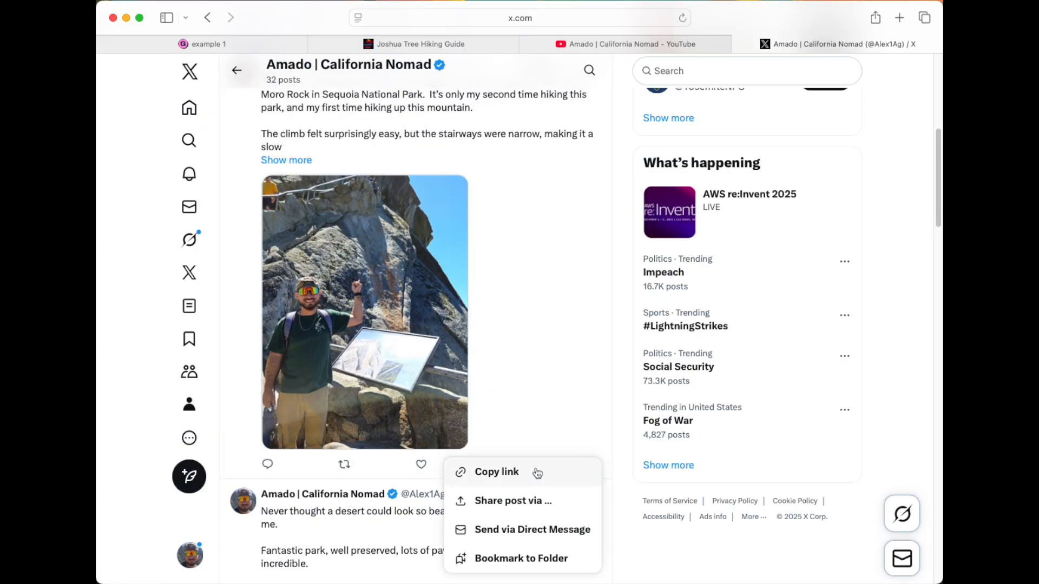
click(482, 472)
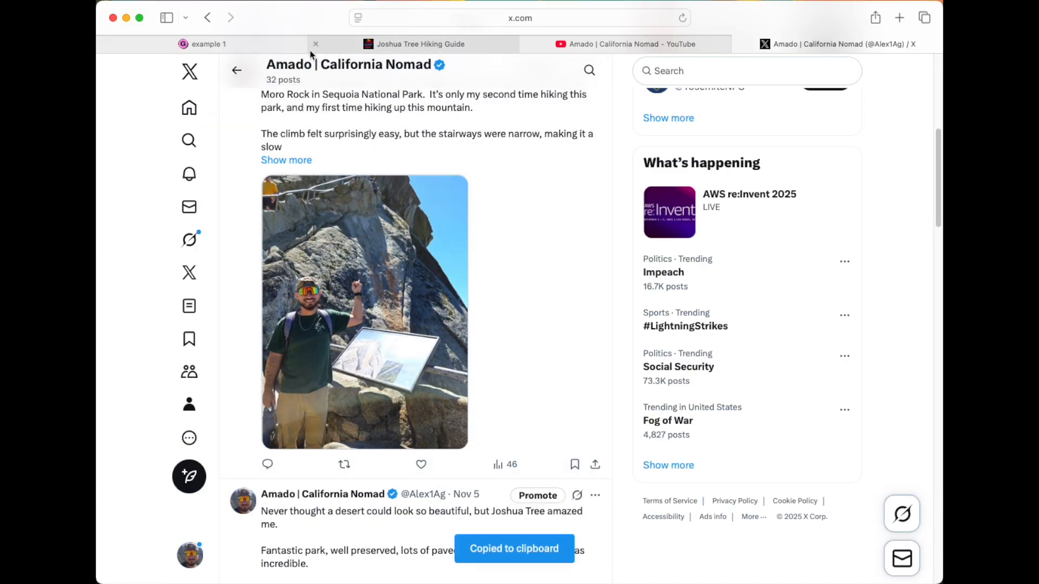
Step: Return to the Gumroad editor and embed the Moro Rock post from its copied link below the divider
click(231, 46)
click(500, 315)
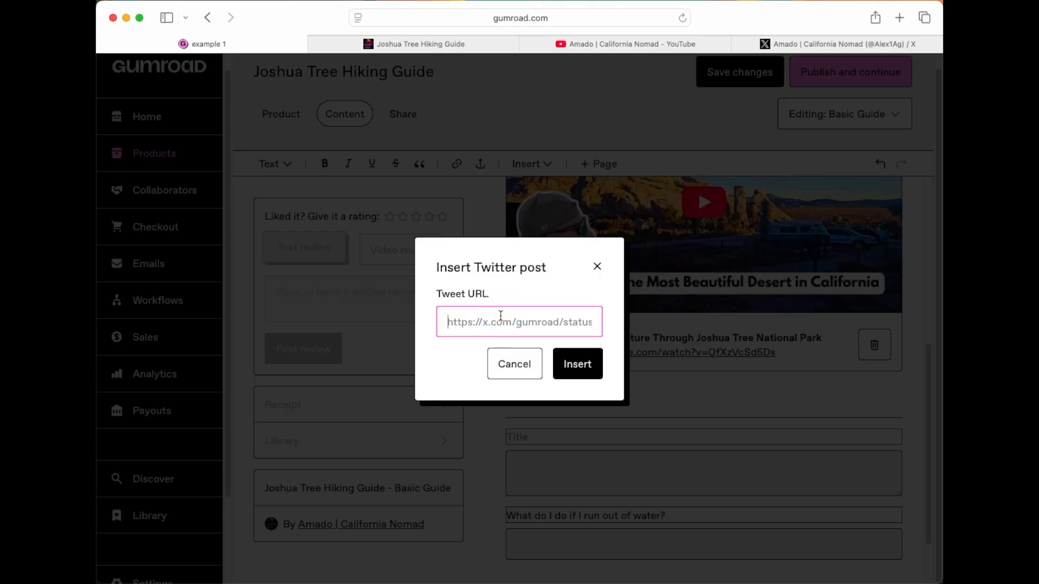
key(super+v)
click(586, 367)
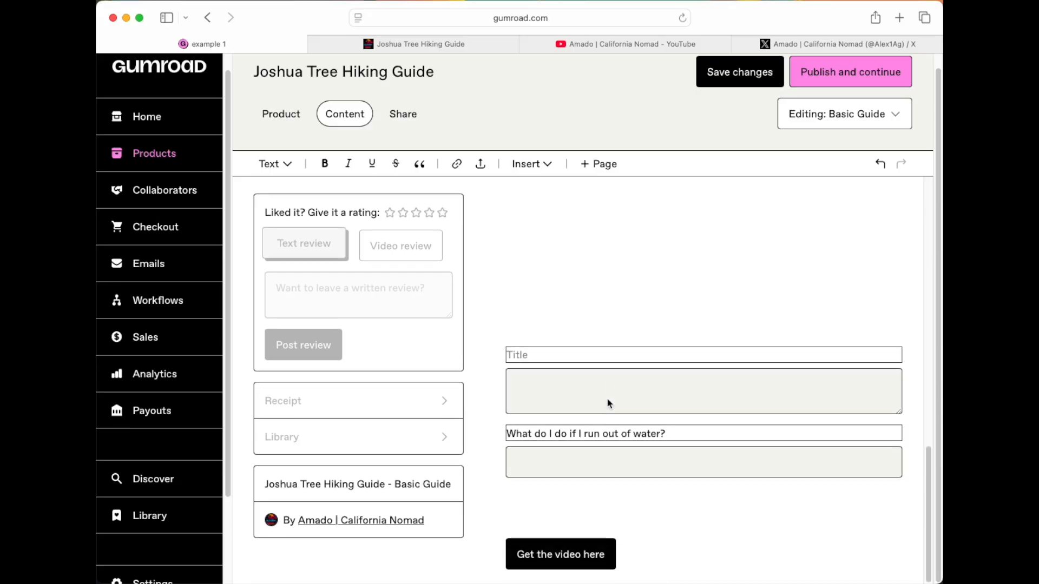
scroll(608, 403, up, 3)
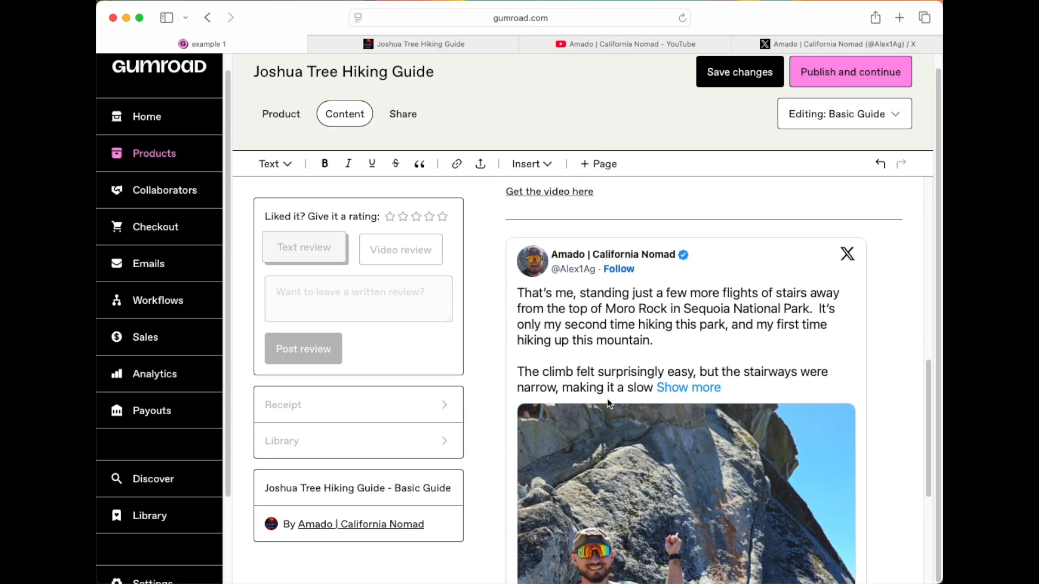
scroll(640, 326, down, 2)
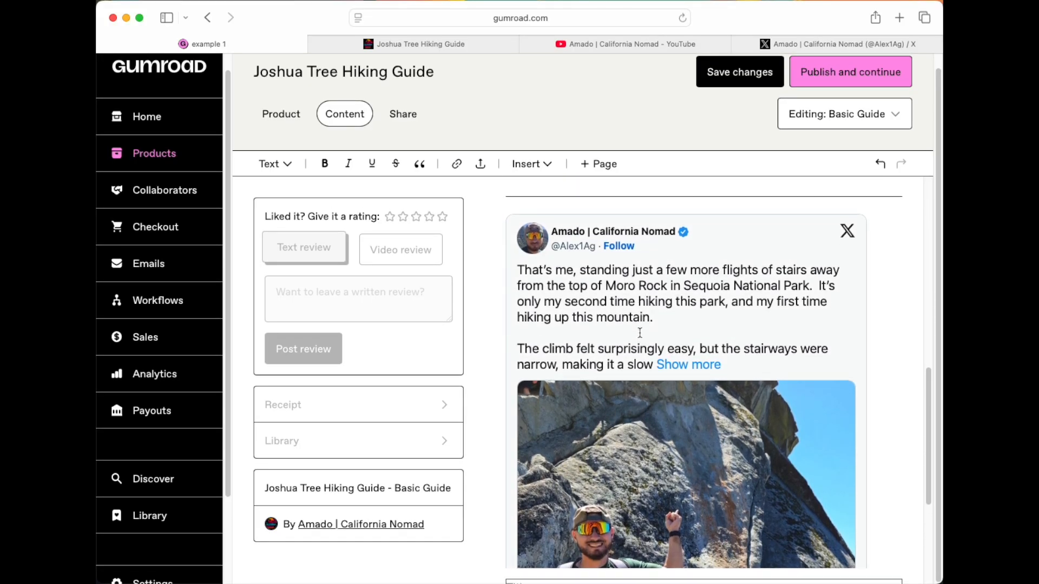
Step: Insert an upsell for the Joshua Tree Hiking Guide (Premium guide) with a 10% discount below the divider
click(547, 170)
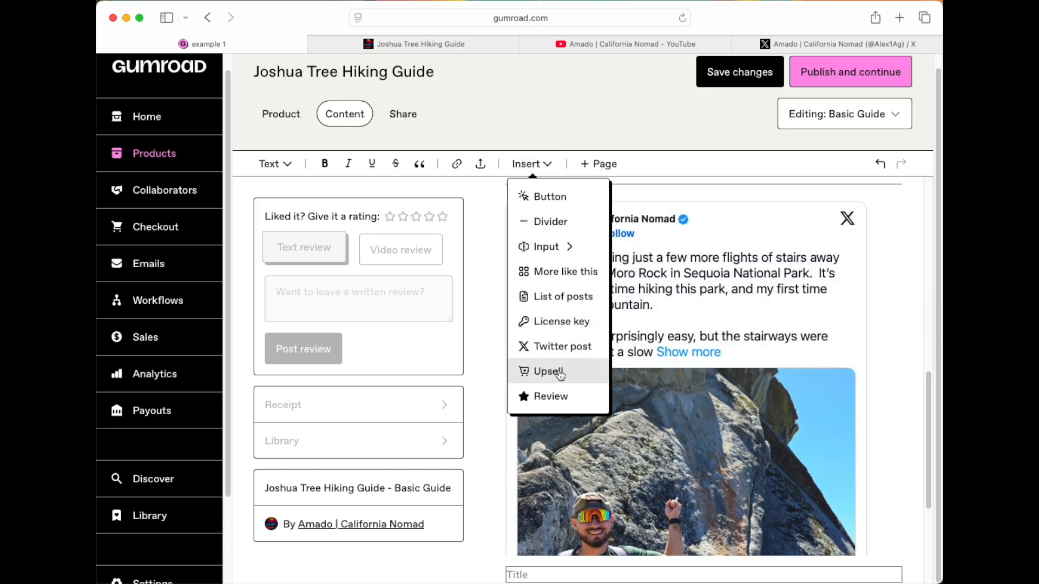
click(560, 374)
click(601, 290)
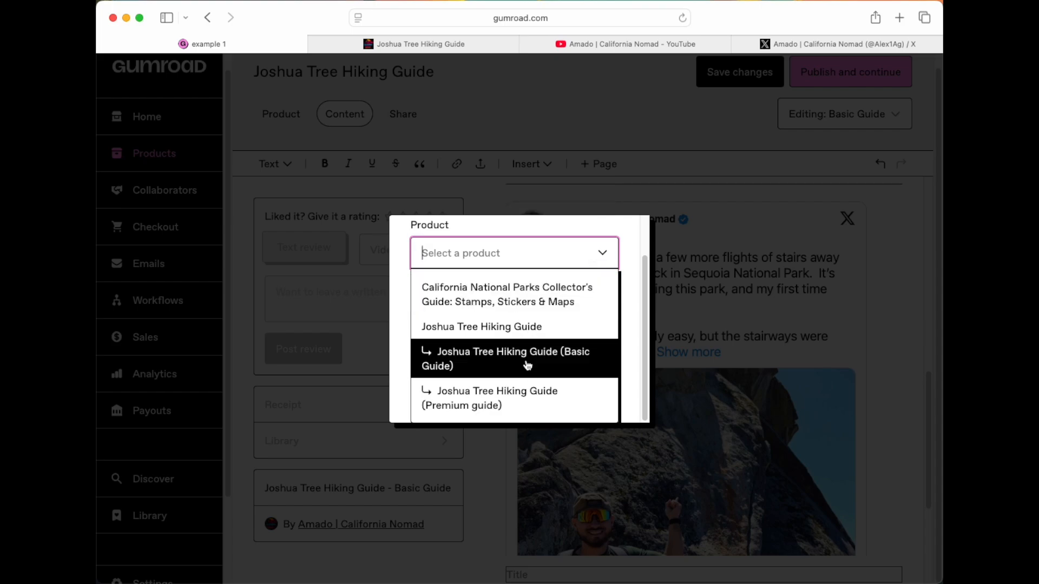
click(510, 399)
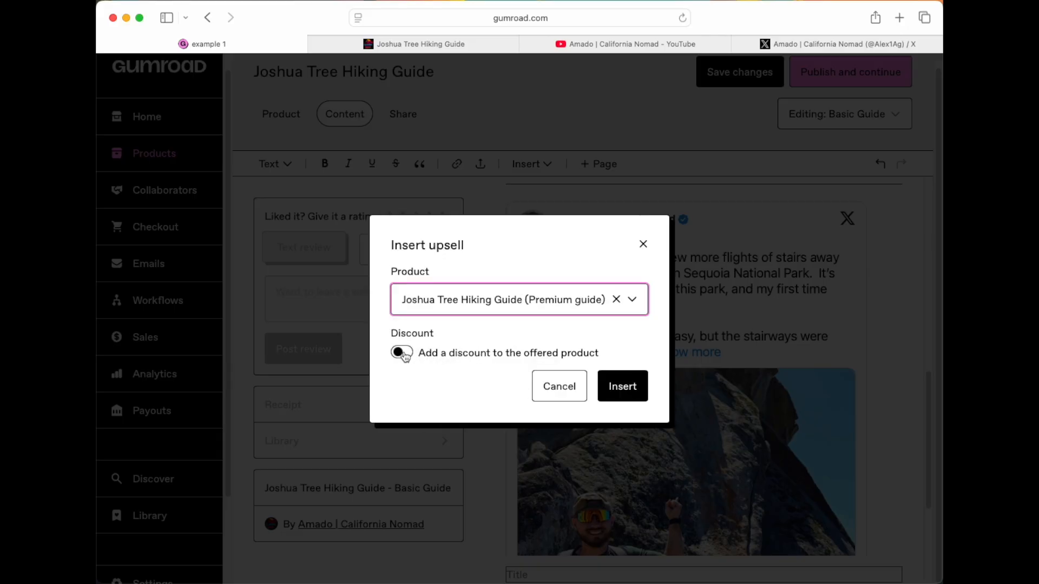
click(403, 354)
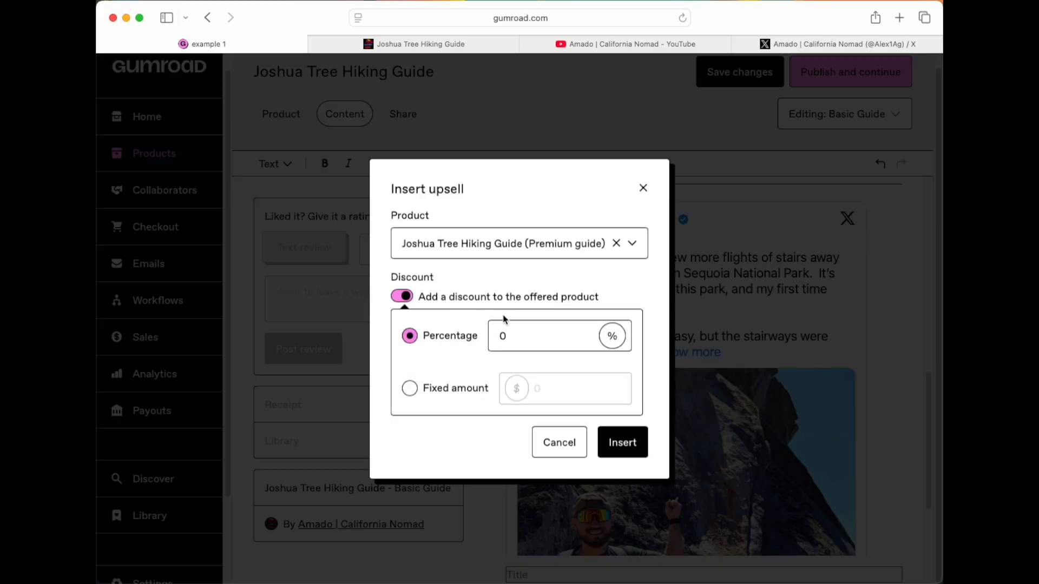
drag(510, 335, 495, 336)
text(10)
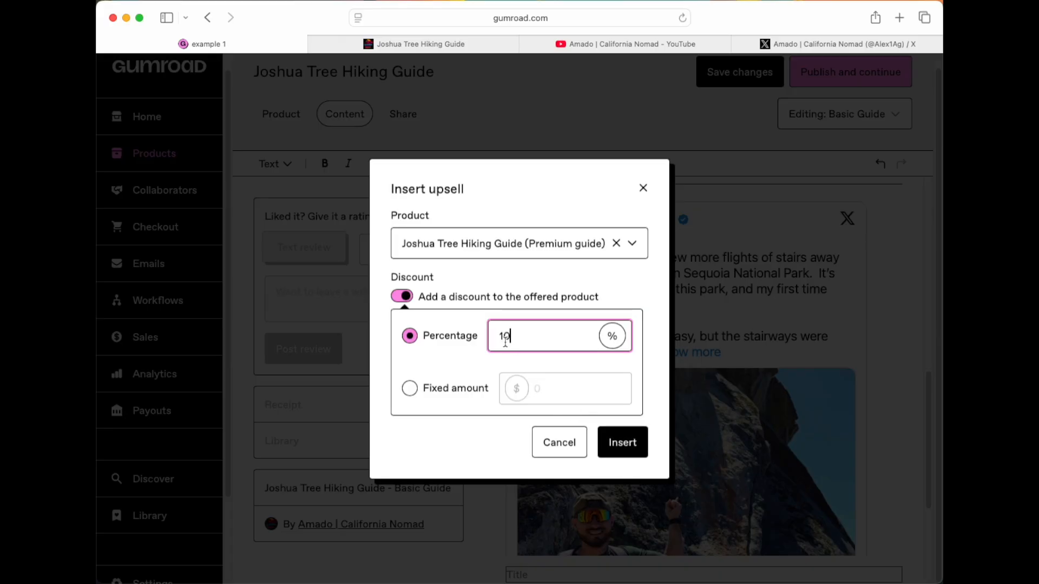
click(626, 443)
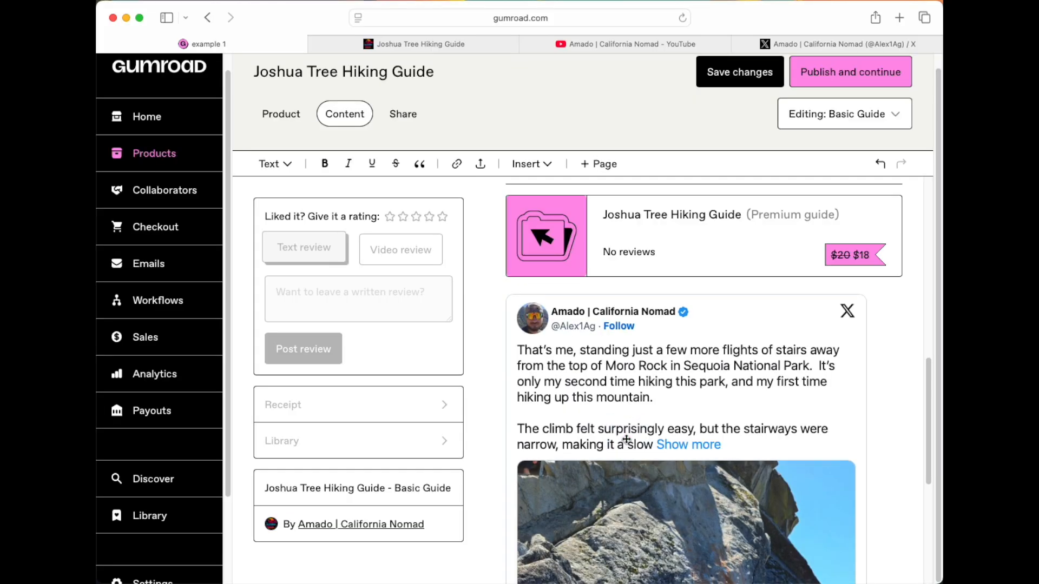
Step: Try to insert a customer review into the Basic Guide content
scroll(698, 250, up, 2)
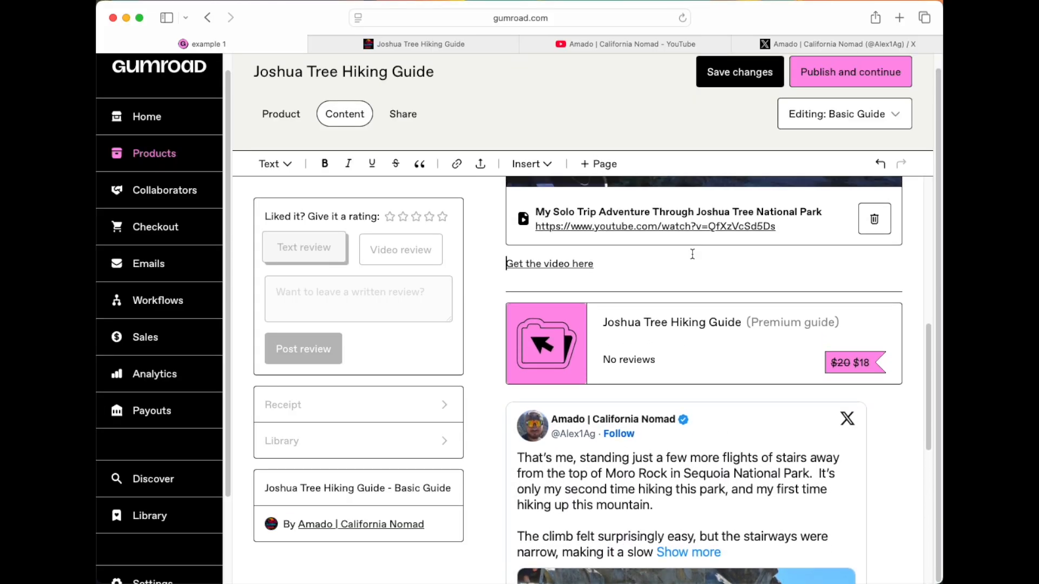
scroll(754, 359, up, 5)
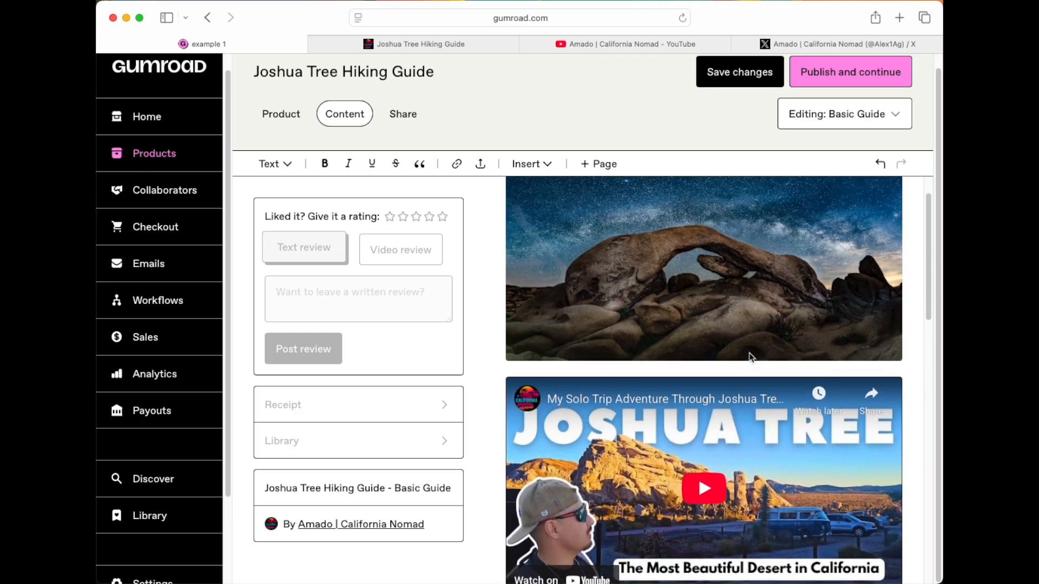
scroll(751, 358, down, 1)
scroll(751, 359, down, 7)
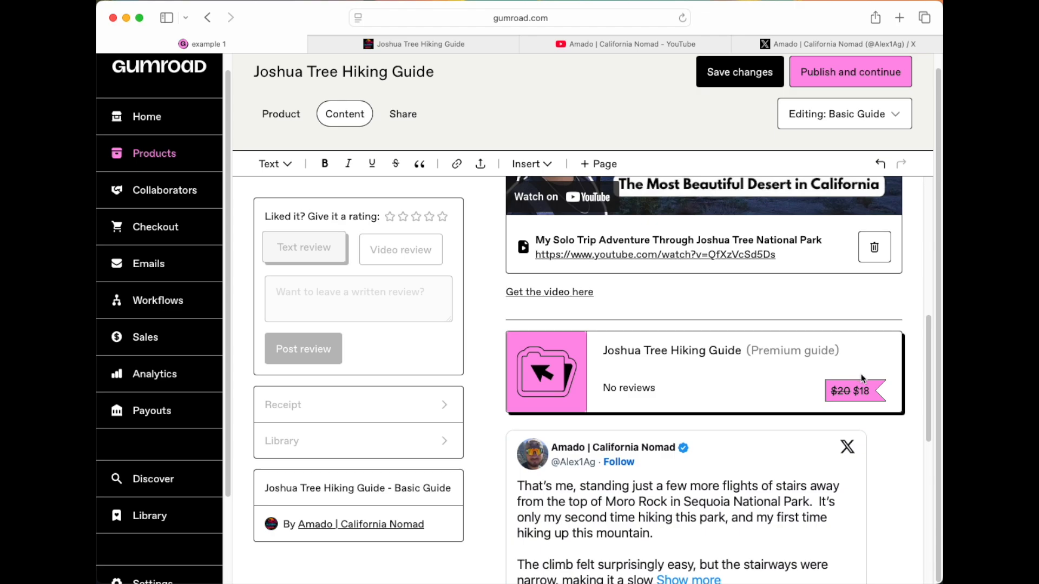
scroll(863, 378, down, 1)
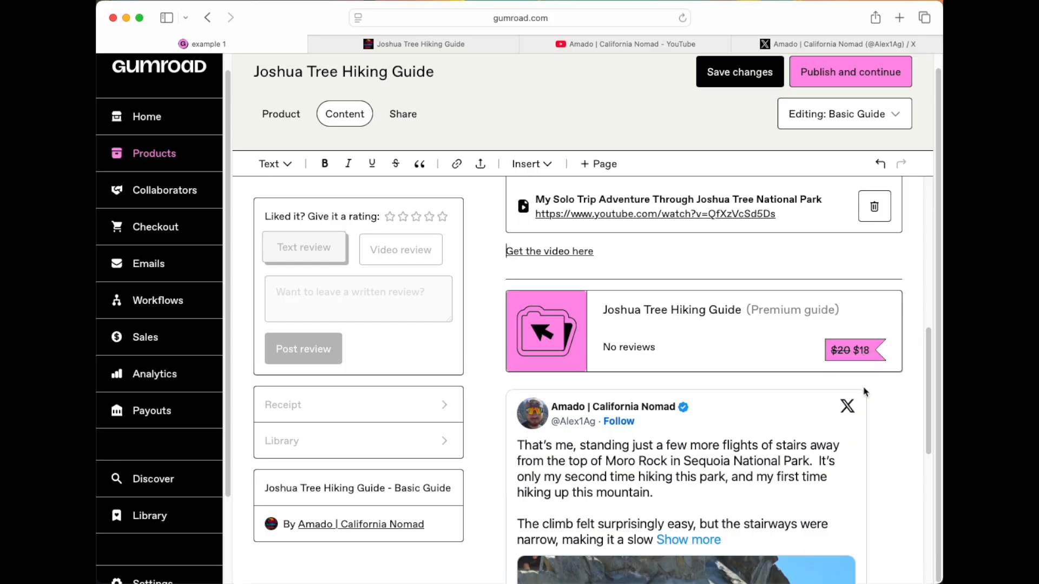
click(548, 166)
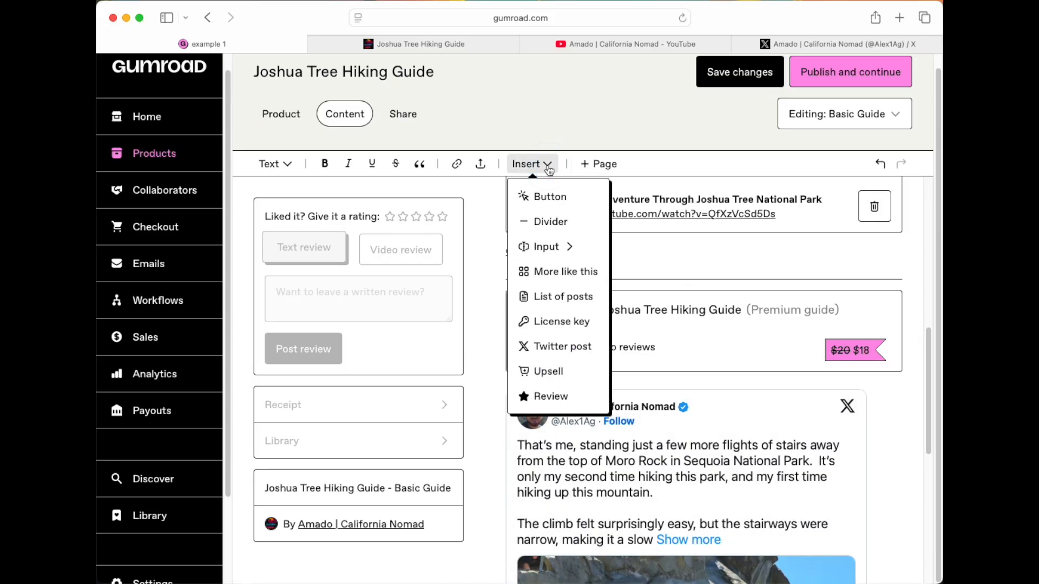
click(540, 400)
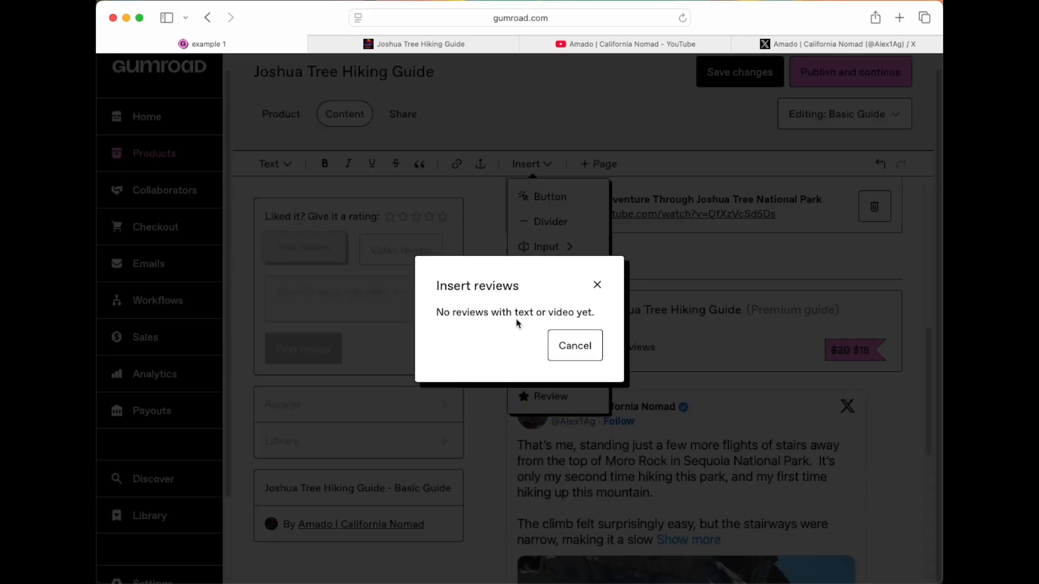
click(573, 347)
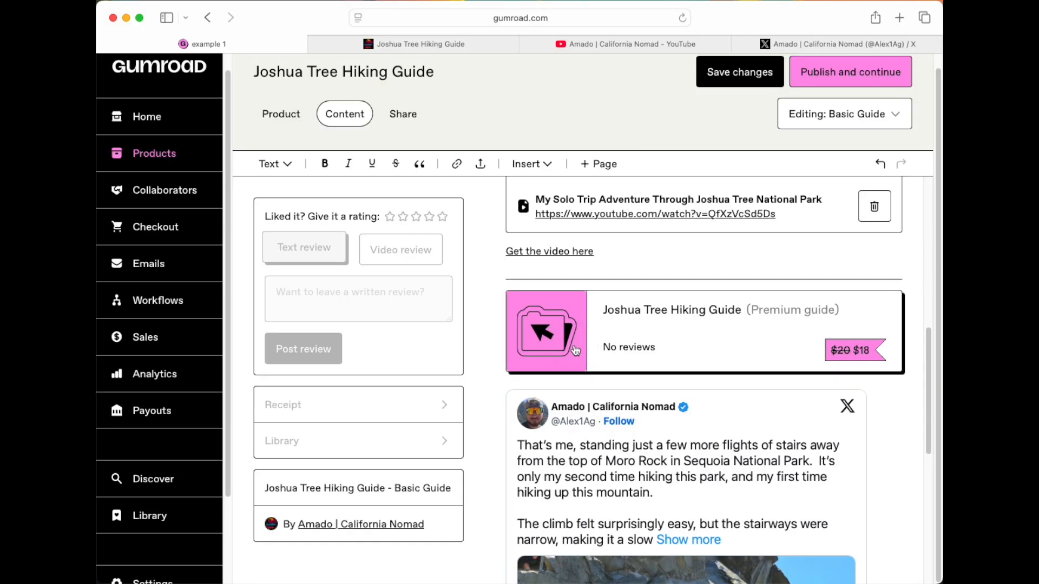
Step: Add an empty line between the "Get the video here" link and the divider
click(603, 255)
key(Return)
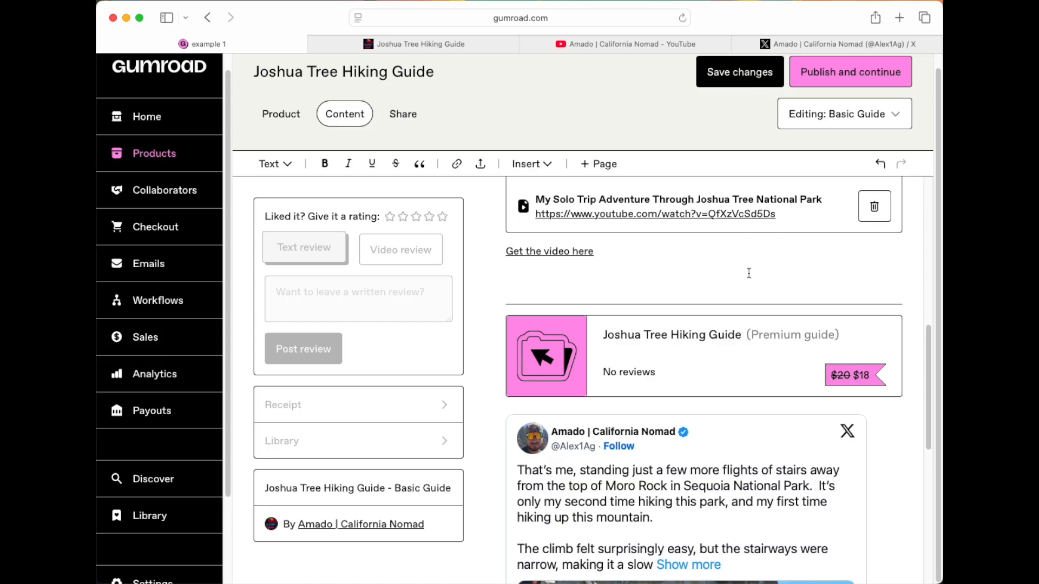
scroll(688, 290, up, 3)
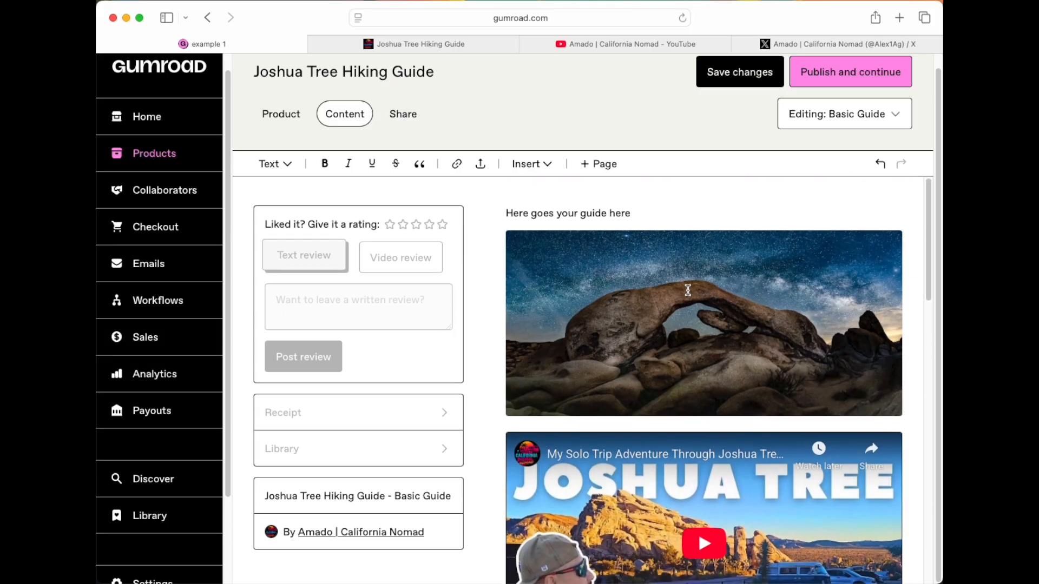
Step: Review the Basic Guide content from the opening text through the image, video, upsell, embedded post, input fields and button
click(664, 203)
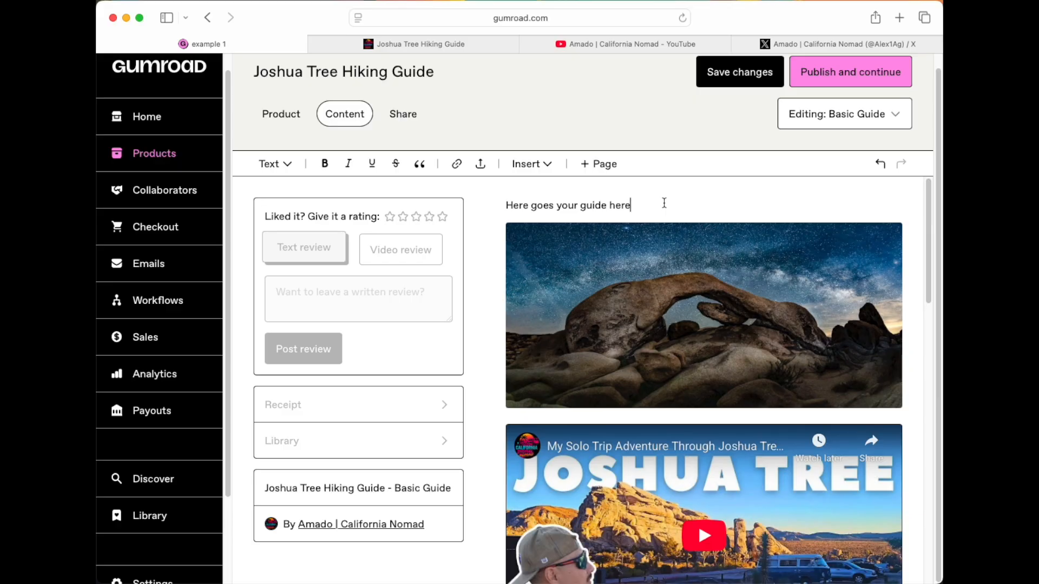
scroll(706, 400, down, 3)
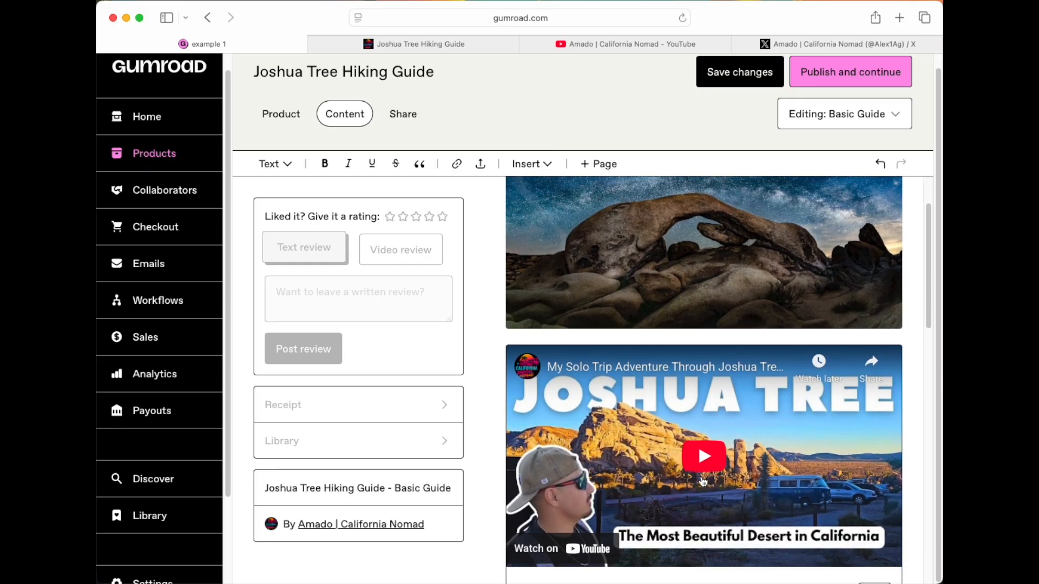
scroll(702, 481, down, 2)
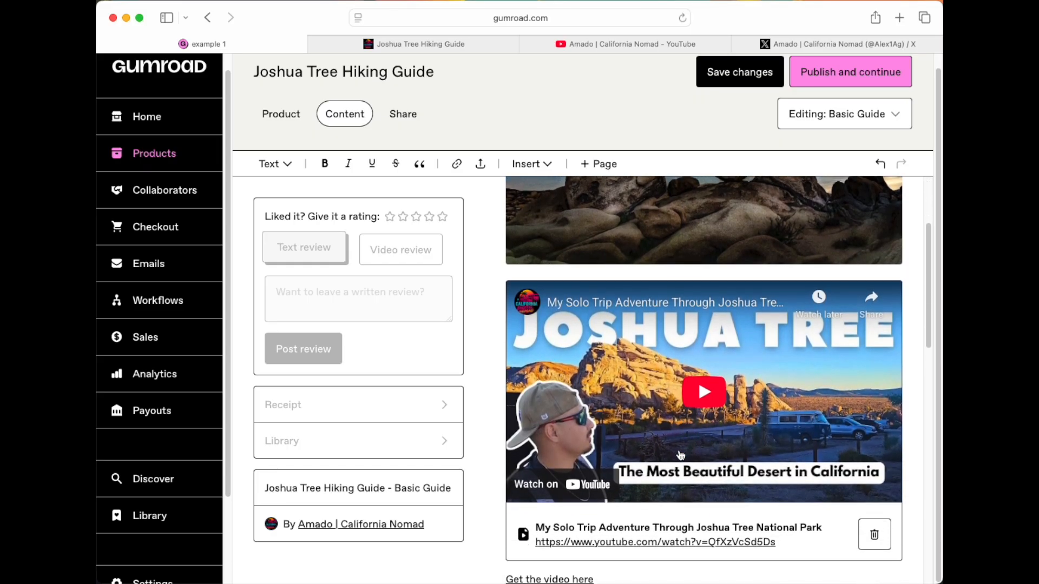
scroll(681, 455, up, 5)
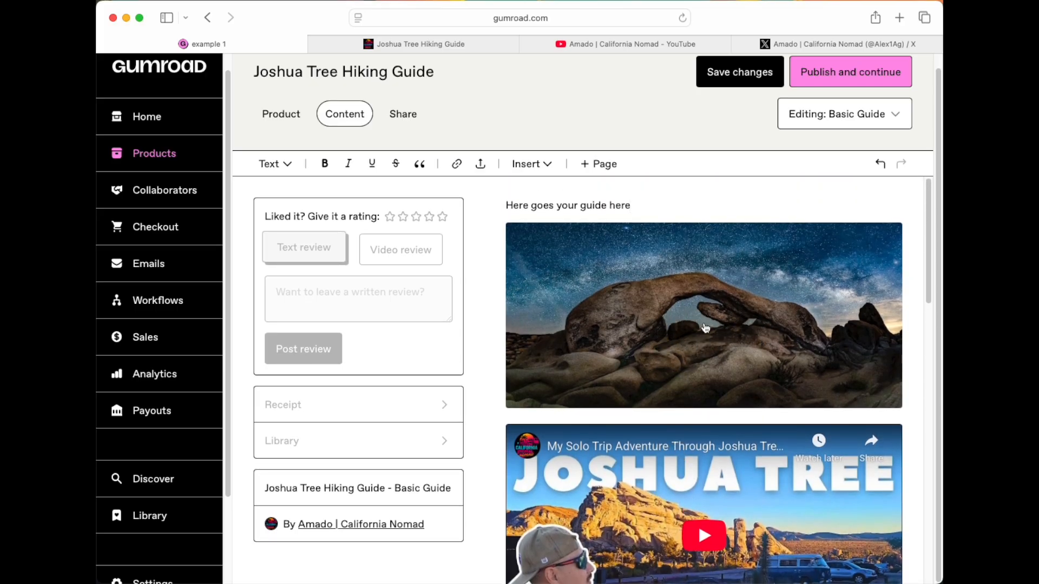
scroll(706, 329, down, 4)
scroll(705, 329, down, 15)
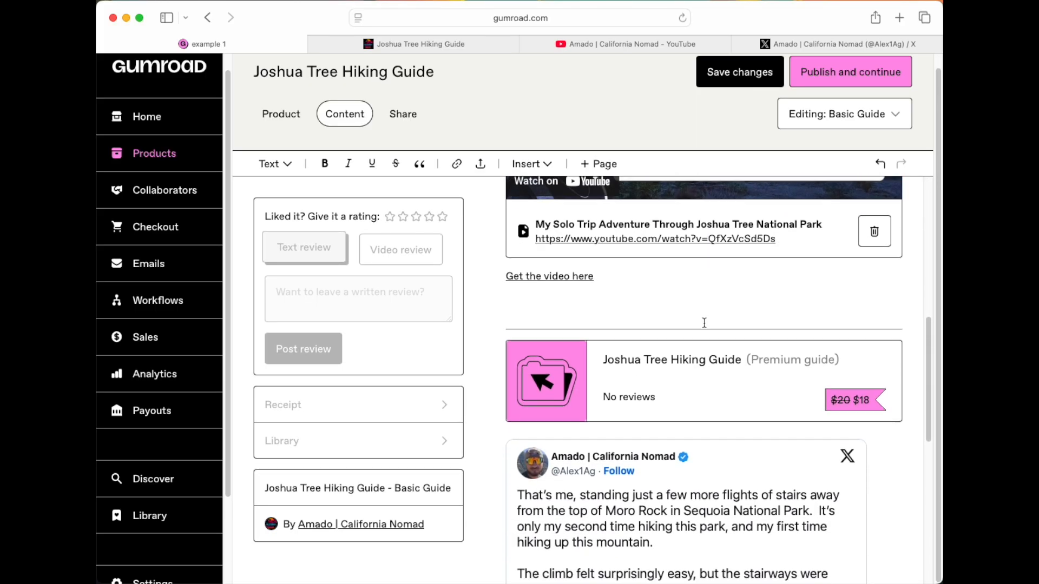
scroll(690, 351, down, 6)
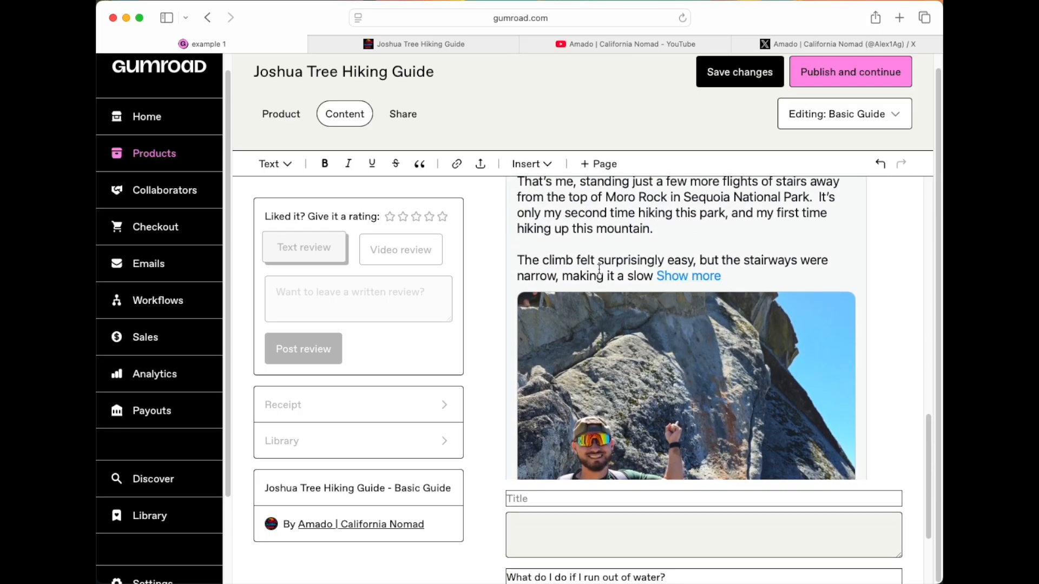
scroll(644, 310, up, 1)
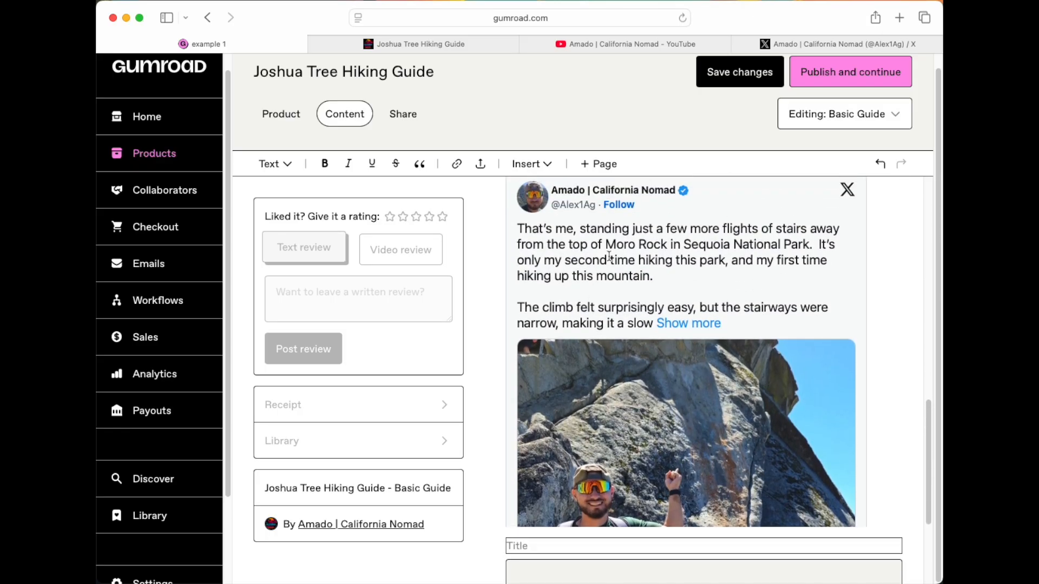
scroll(615, 301, up, 4)
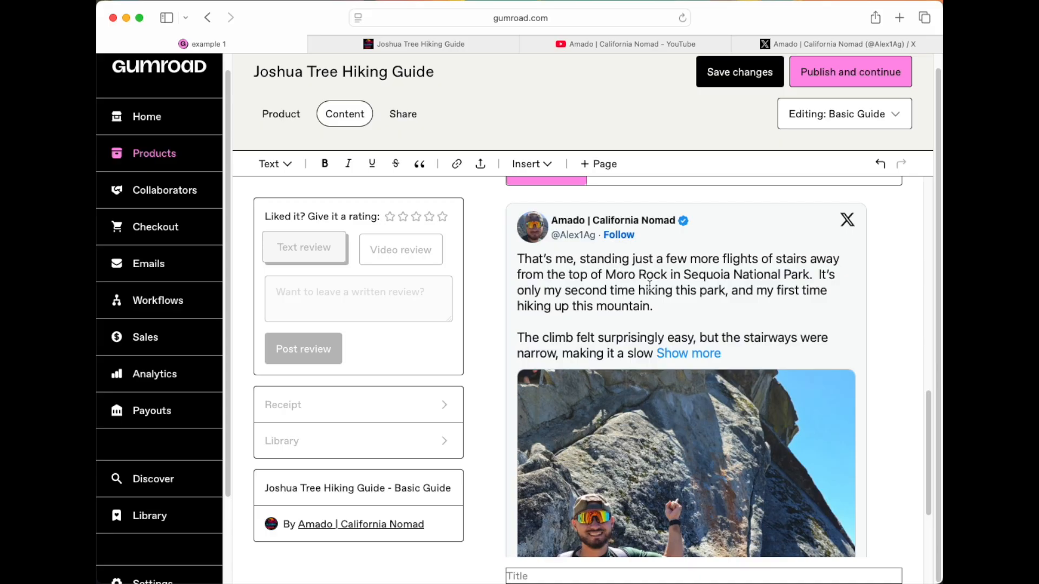
scroll(610, 346, down, 10)
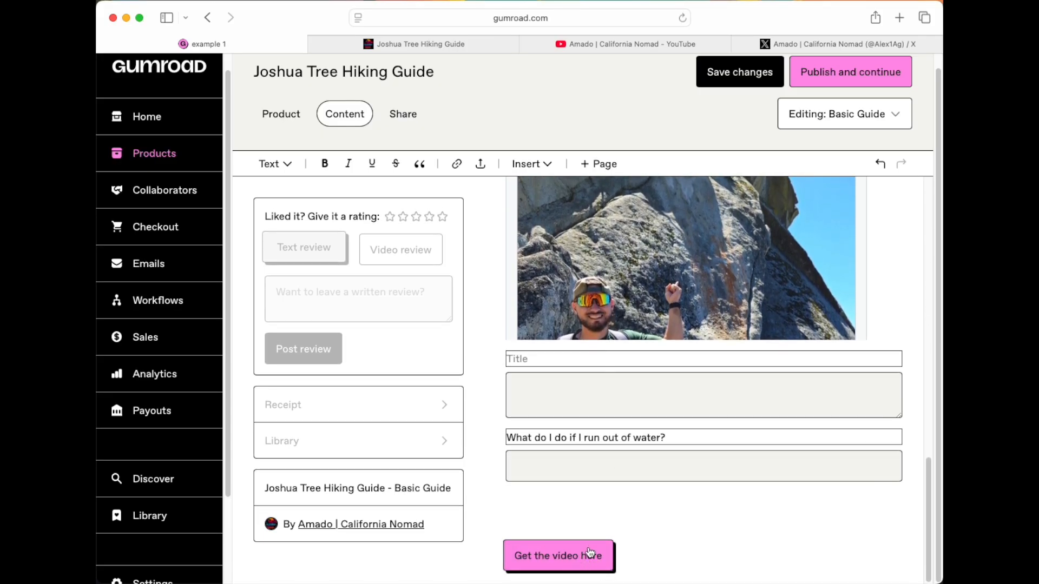
scroll(567, 514, up, 15)
scroll(566, 514, up, 1)
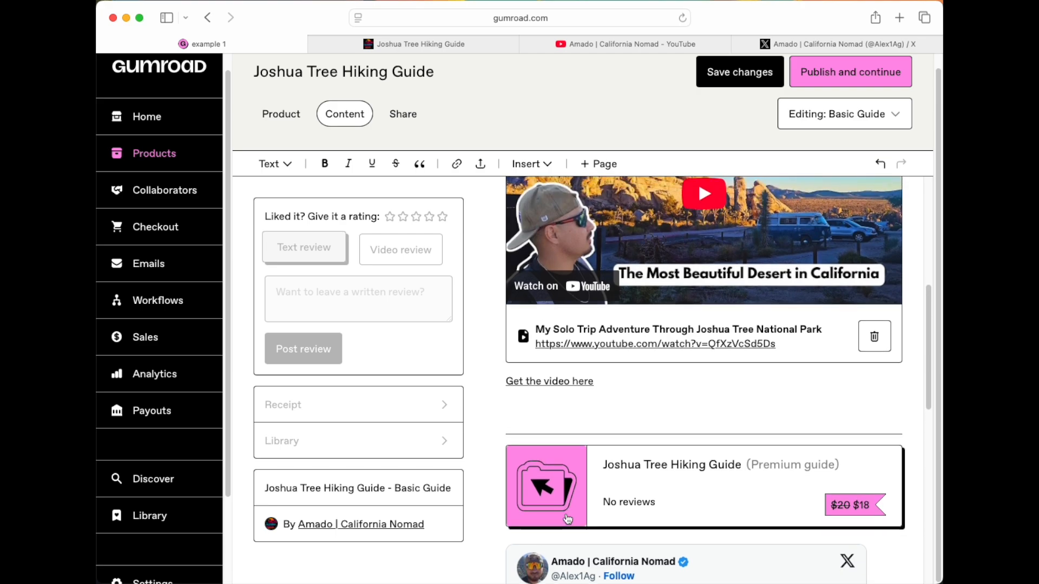
scroll(567, 518, up, 2)
scroll(567, 518, up, 4)
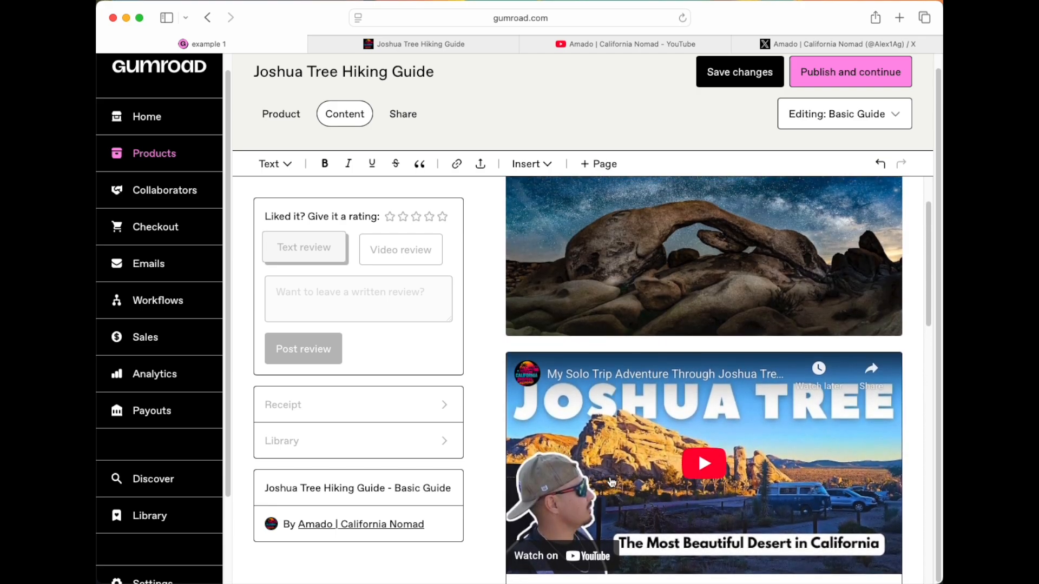
scroll(631, 396, up, 2)
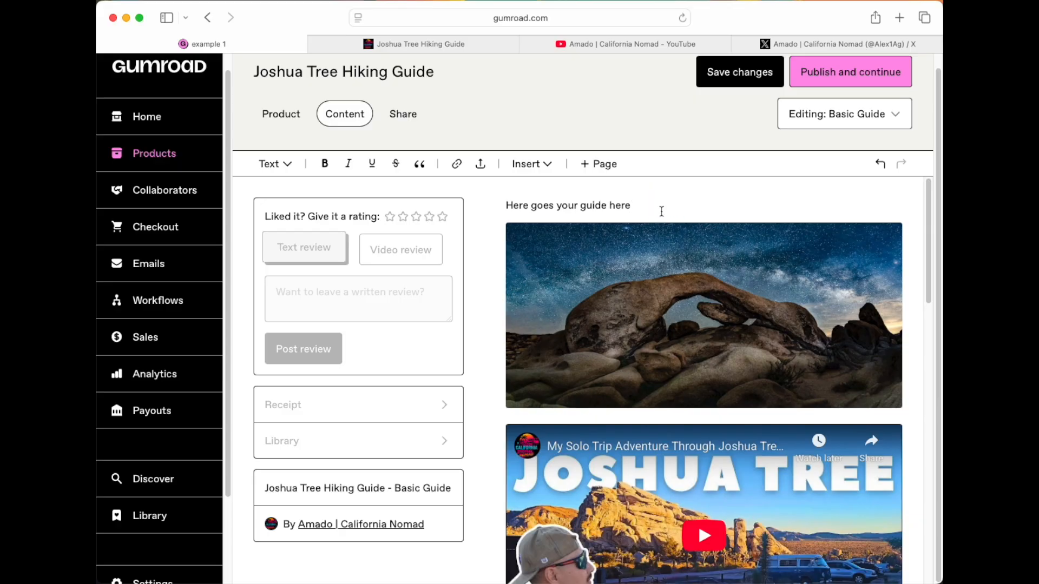
Step: Below the opening line, add the paragraphs "Write all the information on this page, for your customer to access." and "Lessons. Guides. Material. etc."
key(Return)
text(Wr)
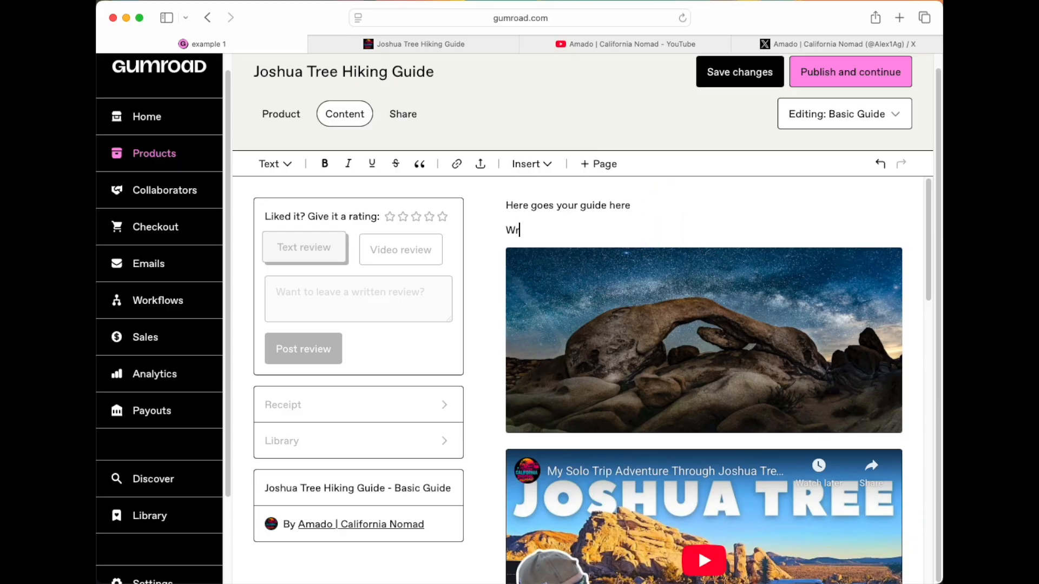
text(ite all the information on this page,)
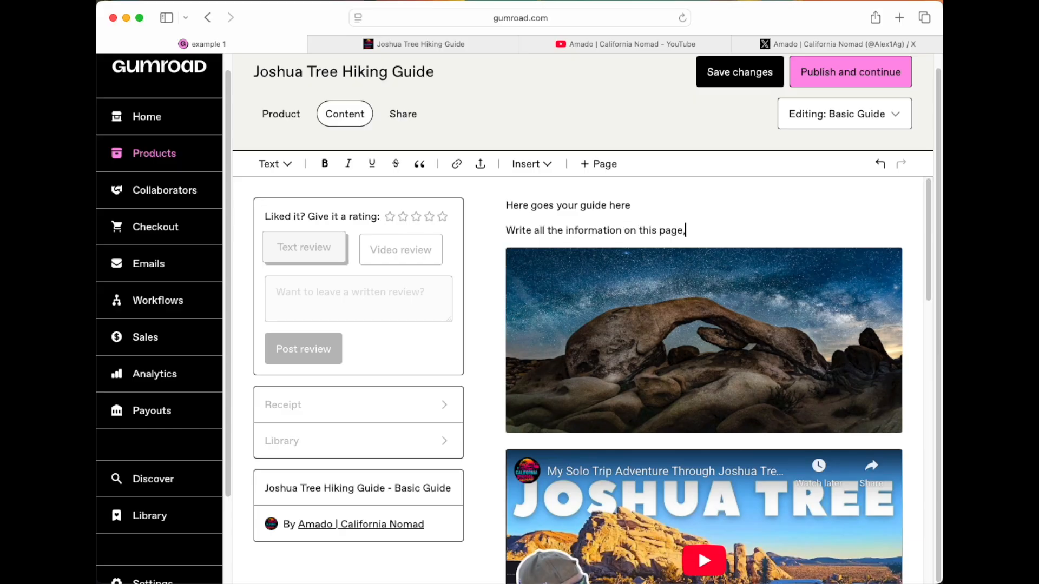
text( for your customer t)
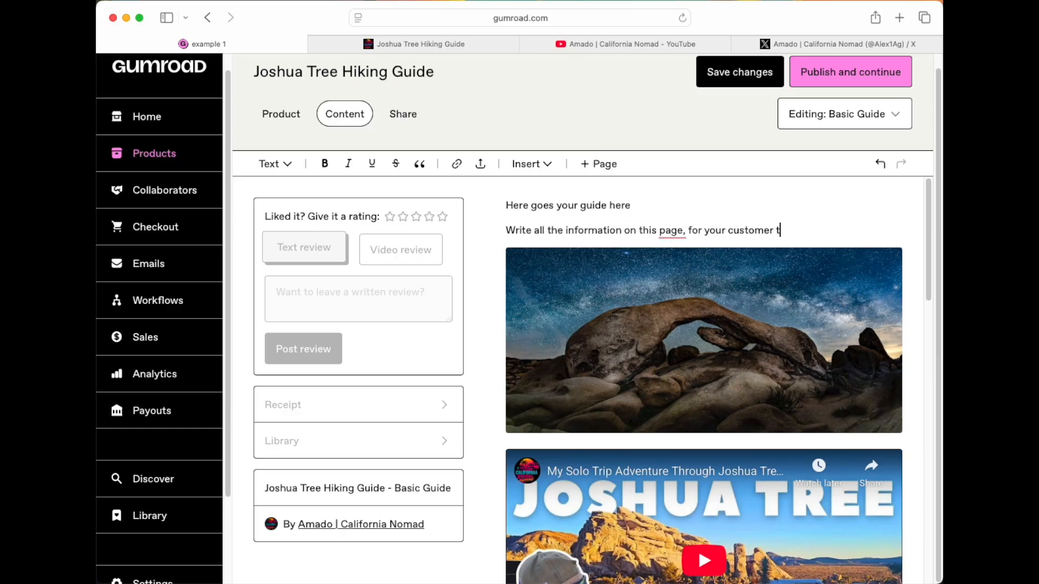
text(o access.)
key(Return)
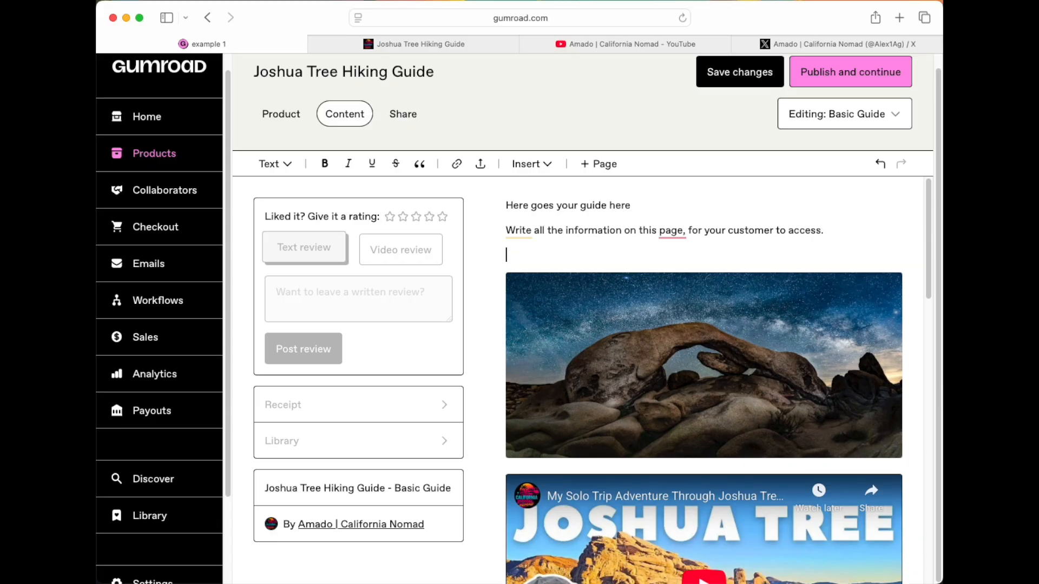
text(Lessons/)
text( Guides. Material. etc.)
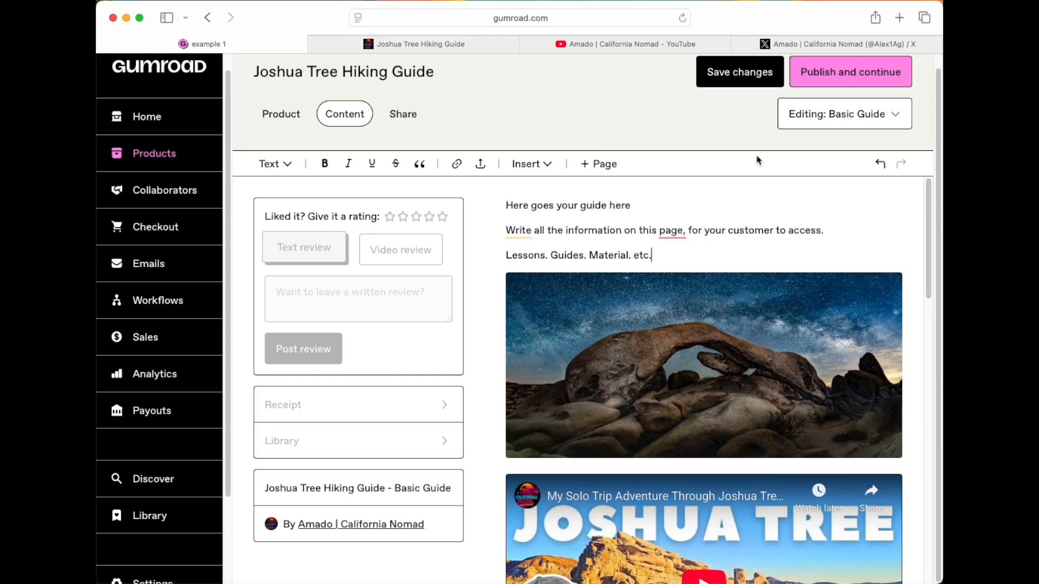
Step: Title the untitled input field in the Basic Guide content "title" and publish the Joshua Tree Hiking Guide product
scroll(758, 160, up, 1)
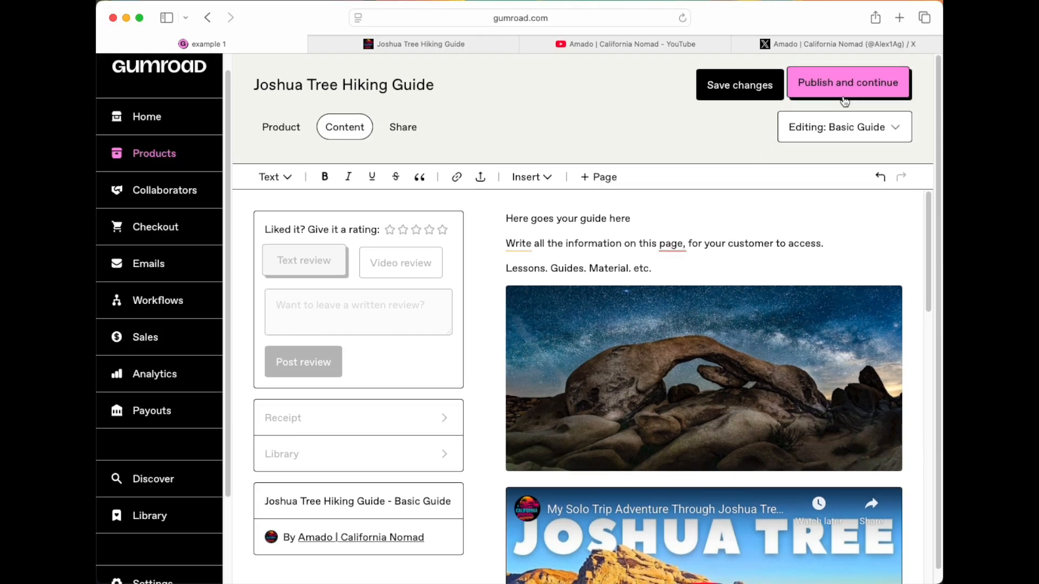
click(844, 96)
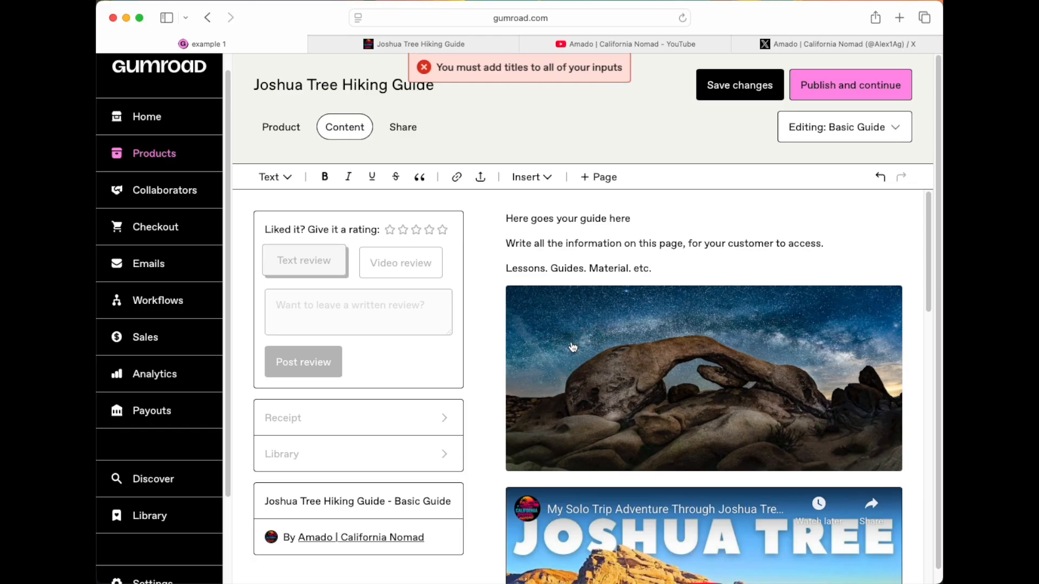
scroll(573, 345, down, 10)
scroll(573, 345, down, 10)
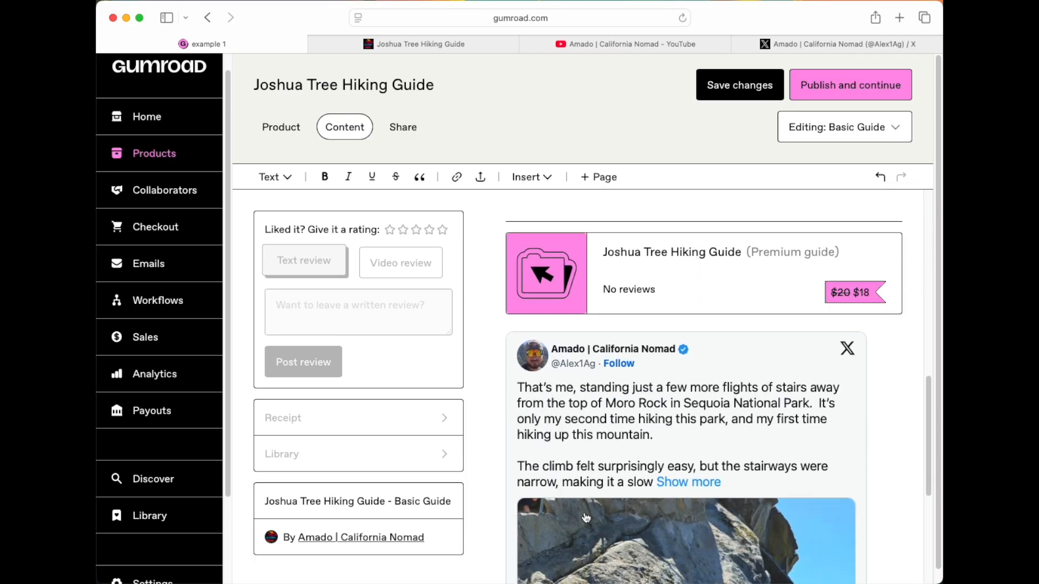
click(534, 370)
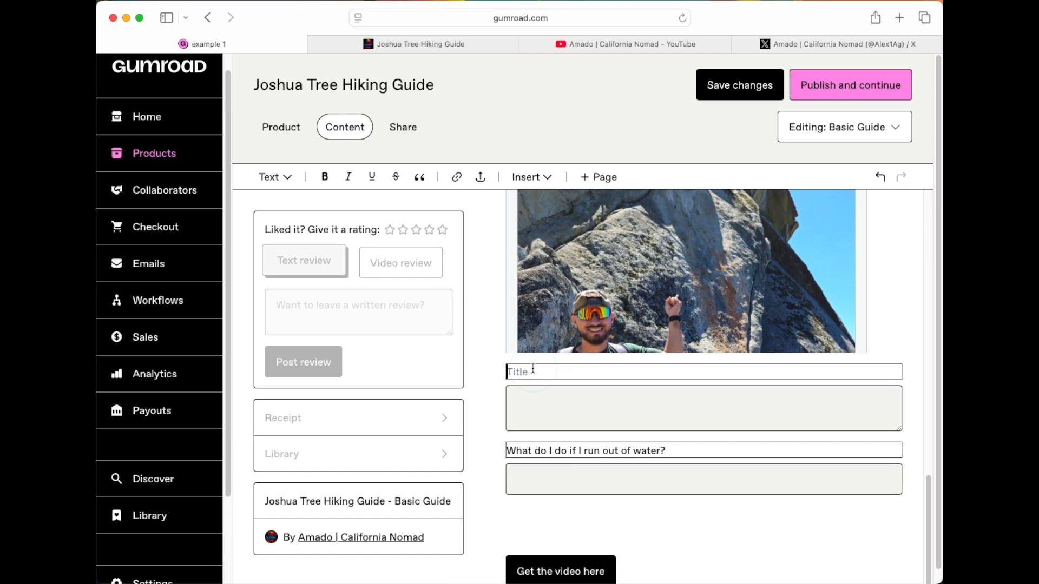
text(title)
click(817, 94)
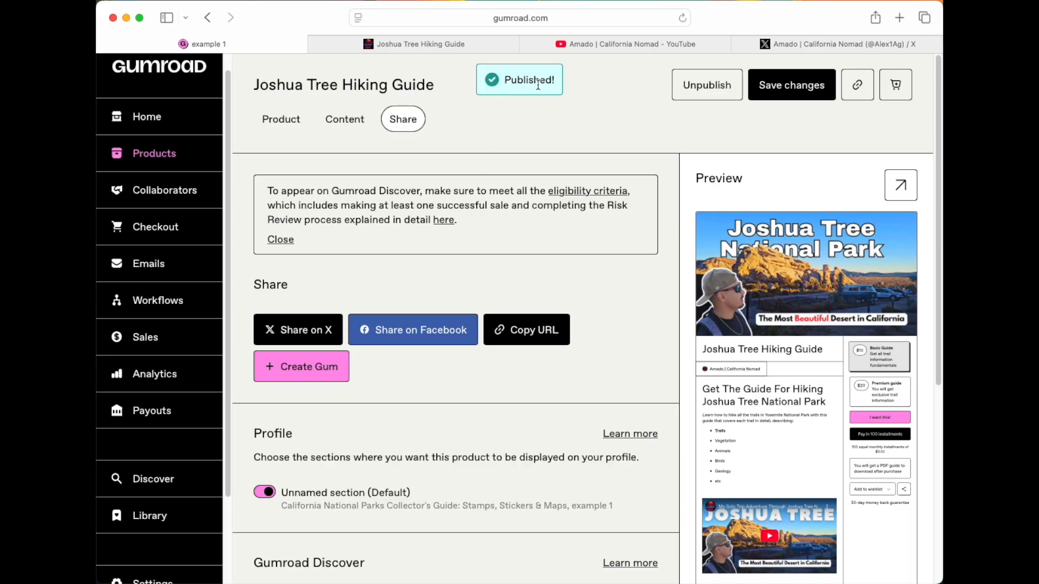
Step: Open the product's live page and examine its price tag, title, cover image and description heading
scroll(796, 303, down, 3)
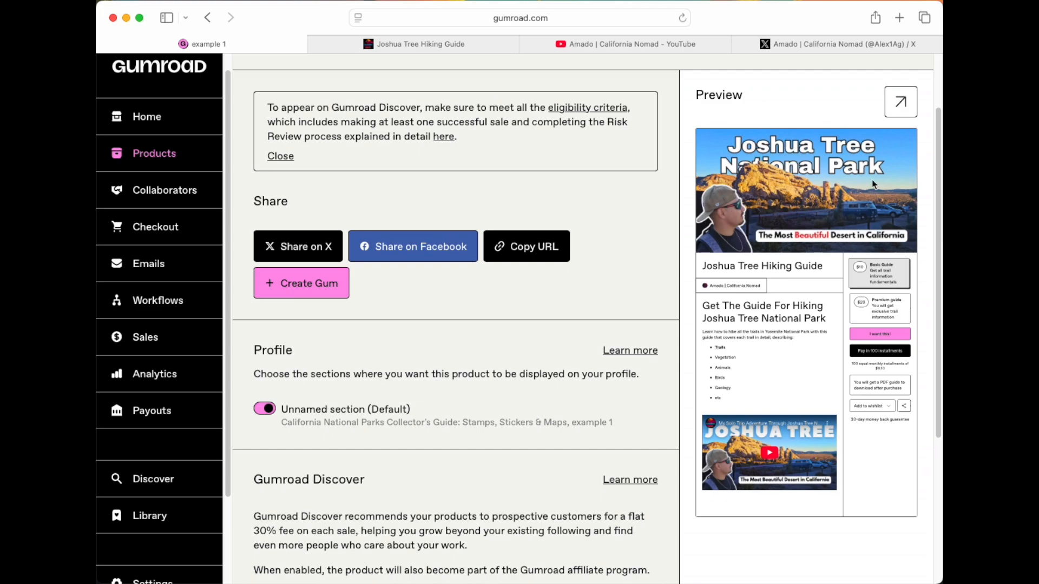
click(901, 104)
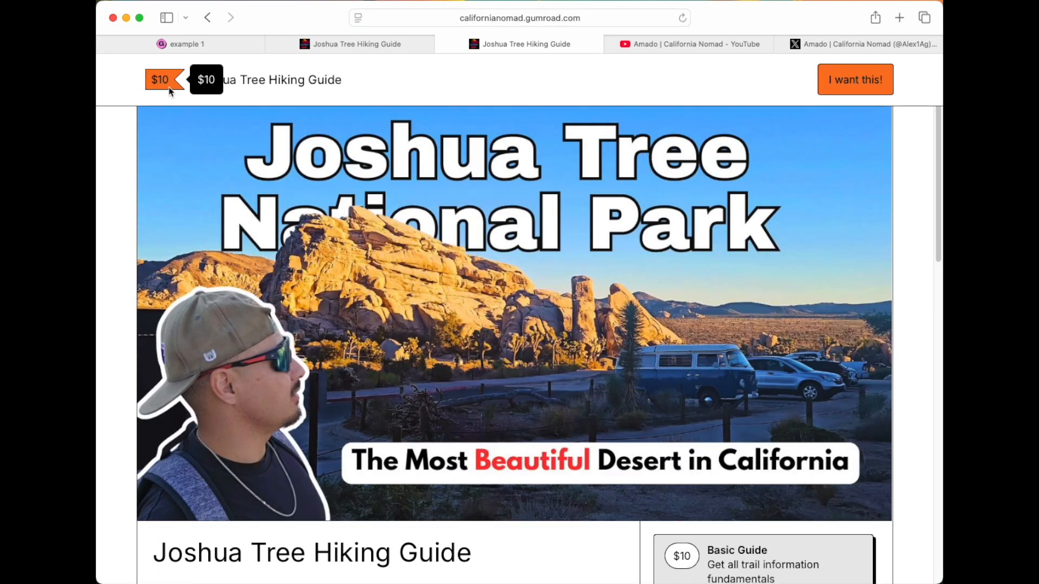
drag(199, 81, 353, 81)
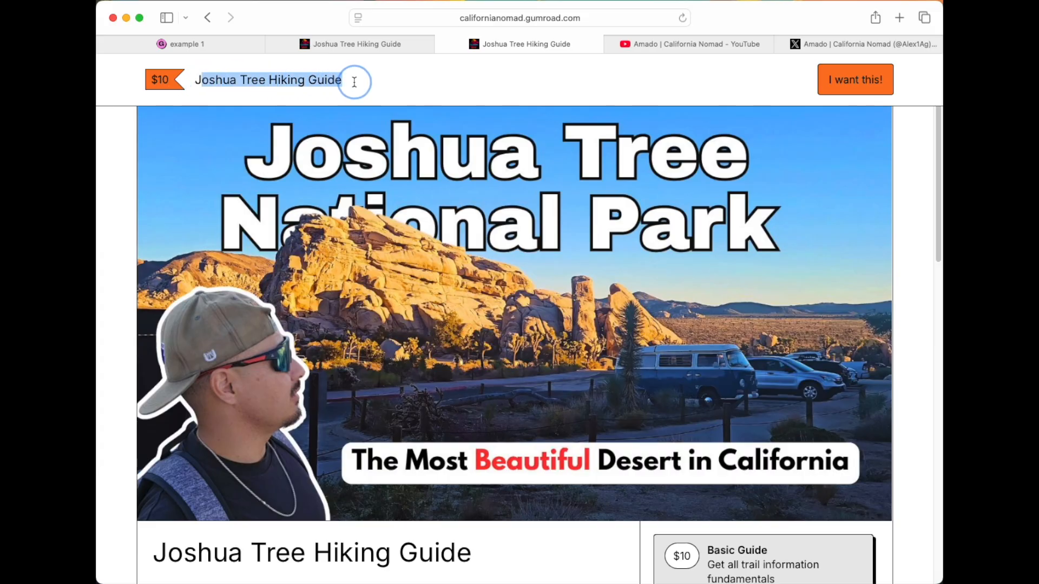
click(744, 81)
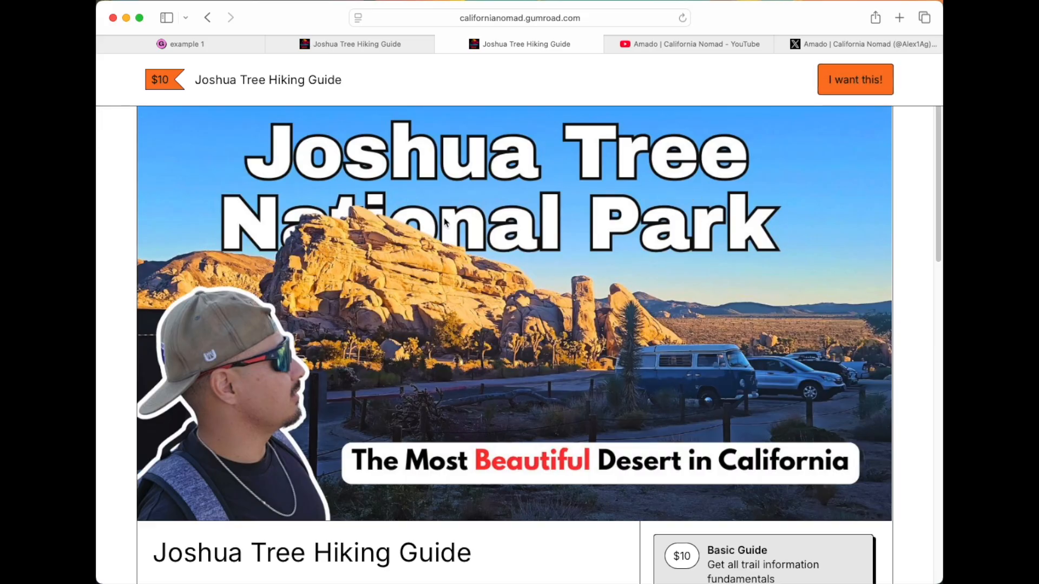
scroll(541, 308, down, 5)
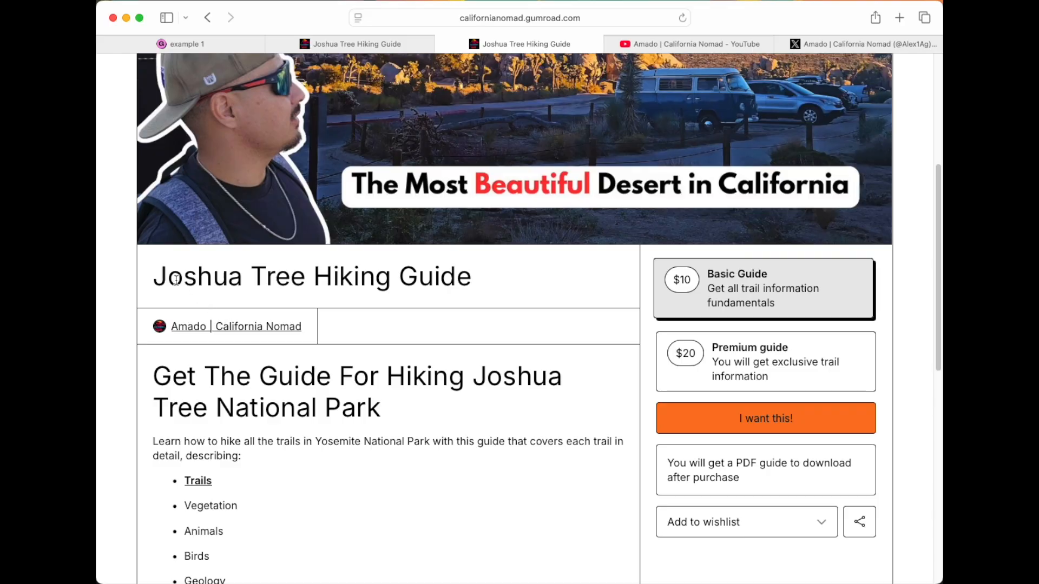
drag(155, 277, 485, 289)
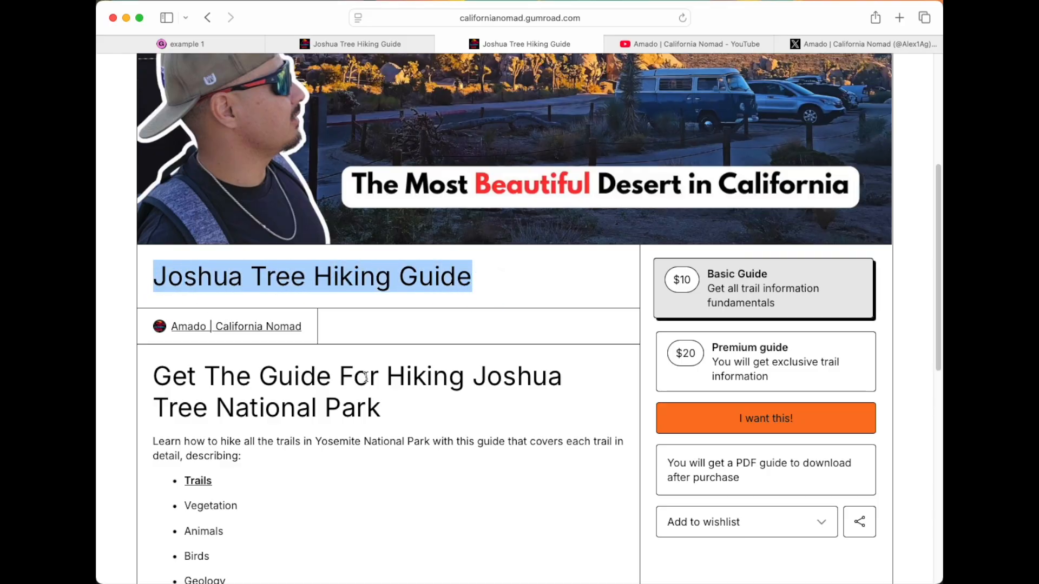
click(328, 372)
scroll(393, 380, down, 1)
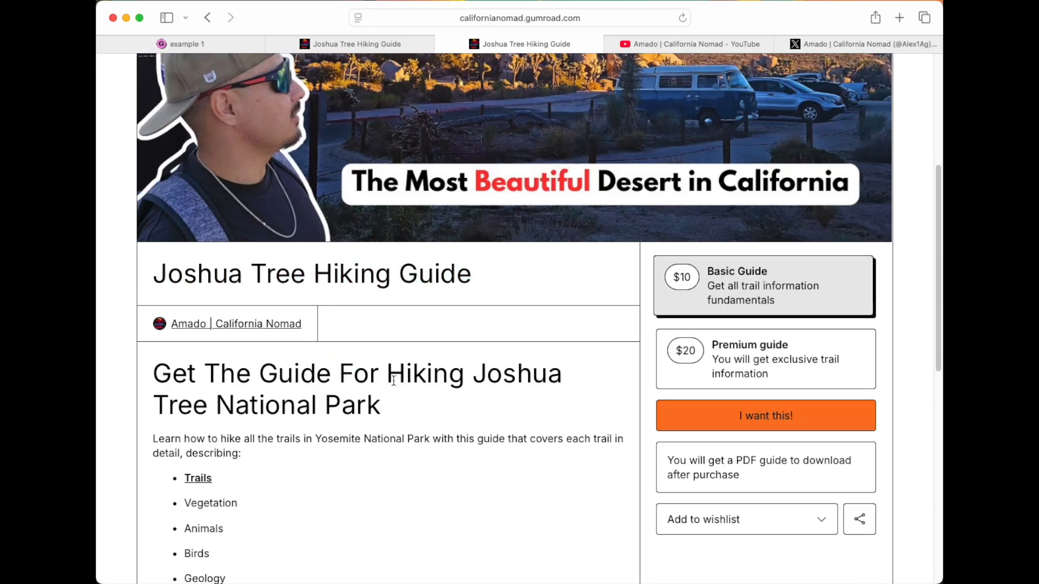
Step: Compare the Basic Guide and Premium guide versions on the live page, leaving Premium guide selected
scroll(394, 380, down, 2)
click(716, 192)
click(716, 250)
click(723, 196)
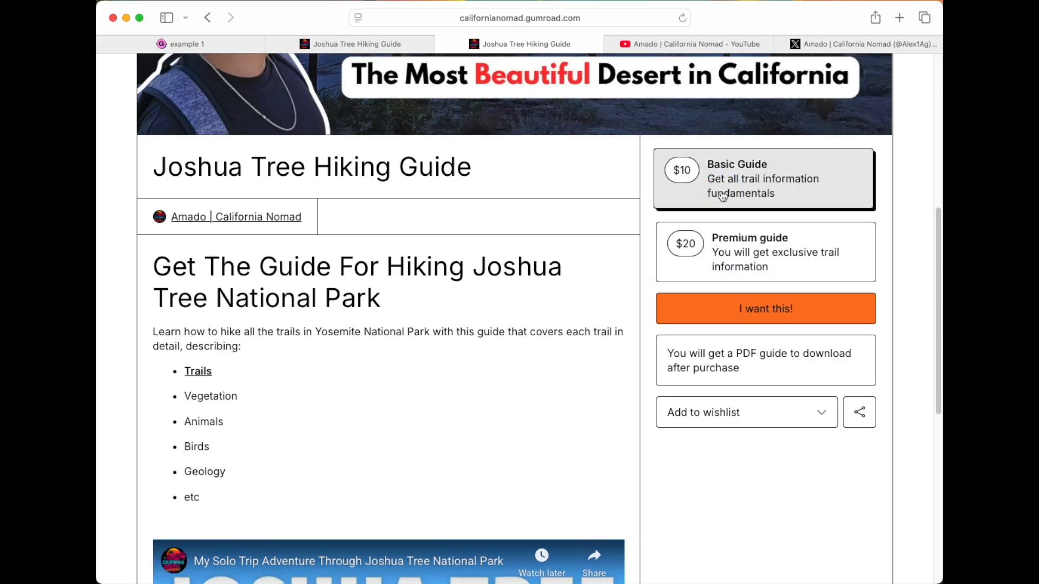
click(717, 253)
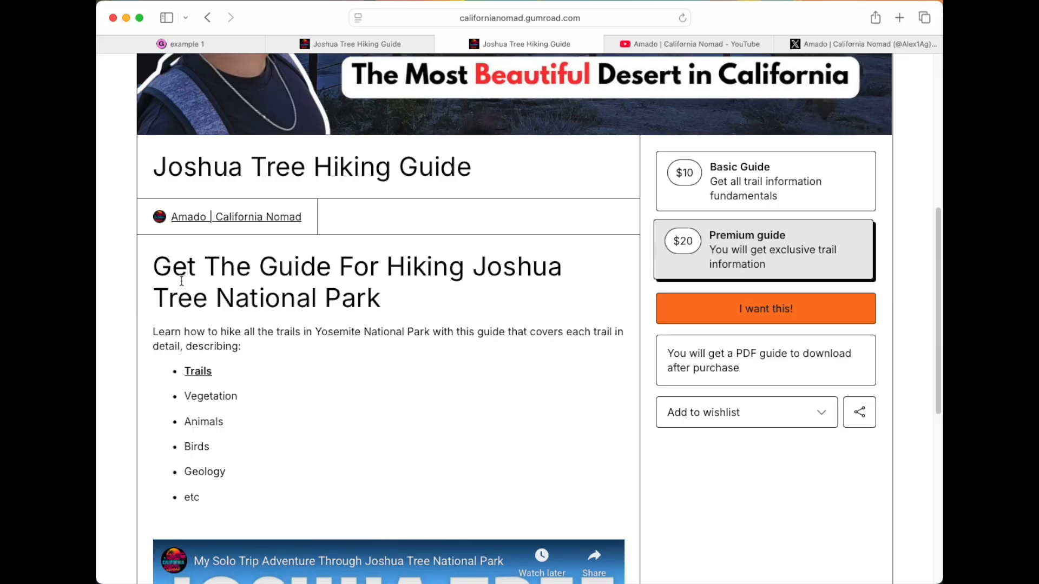
Step: Review the live page's description and embedded video, and proceed to checkout with the Premium guide
scroll(230, 317, down, 7)
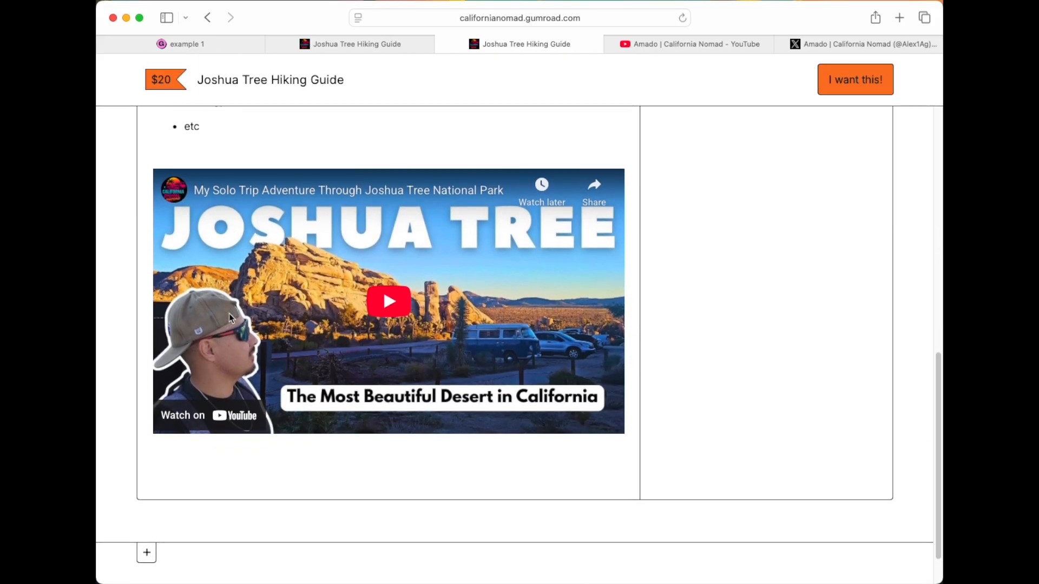
scroll(229, 317, up, 8)
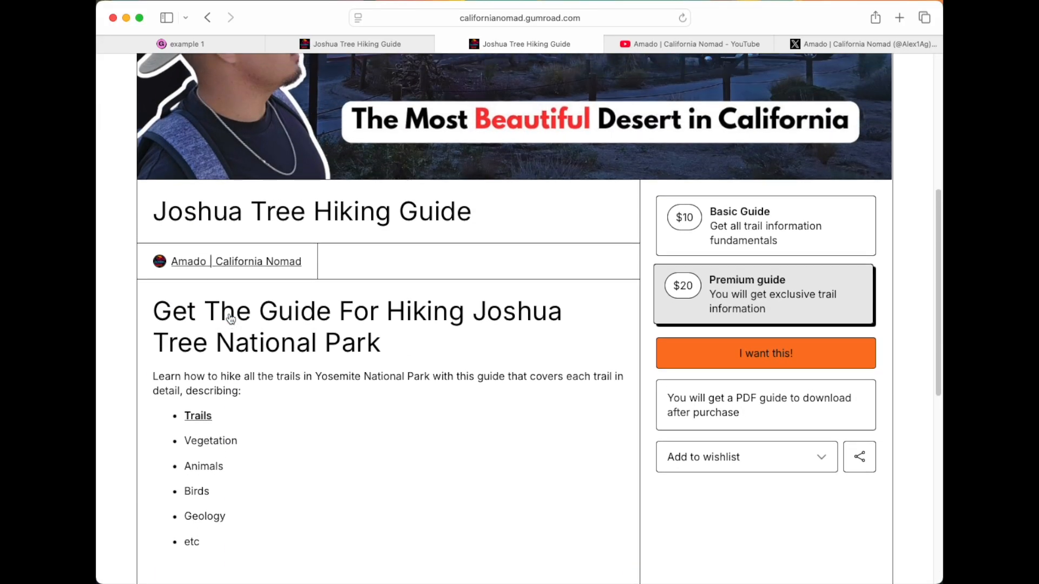
scroll(505, 366, up, 2)
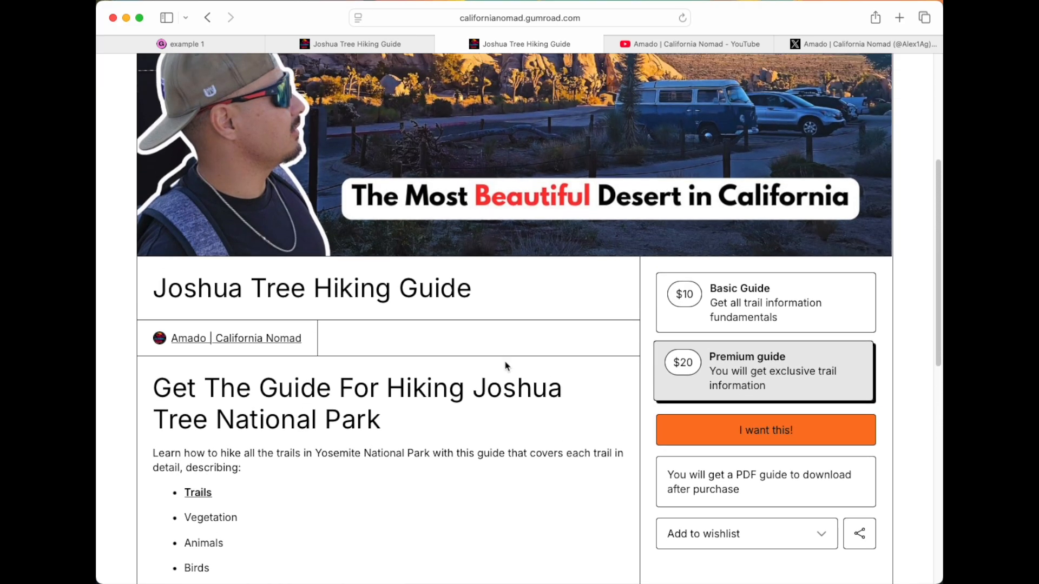
scroll(505, 366, up, 1)
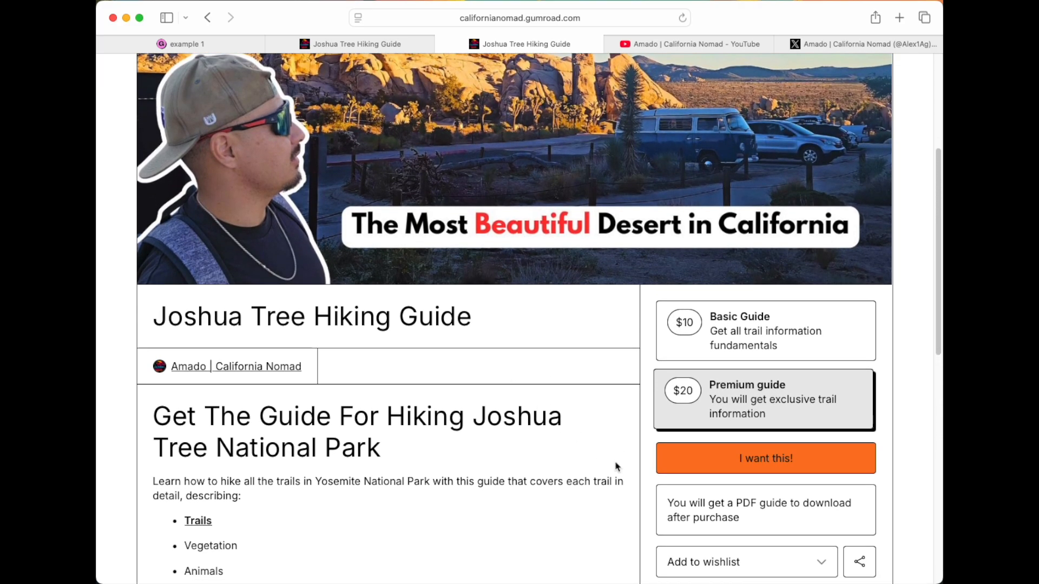
click(726, 466)
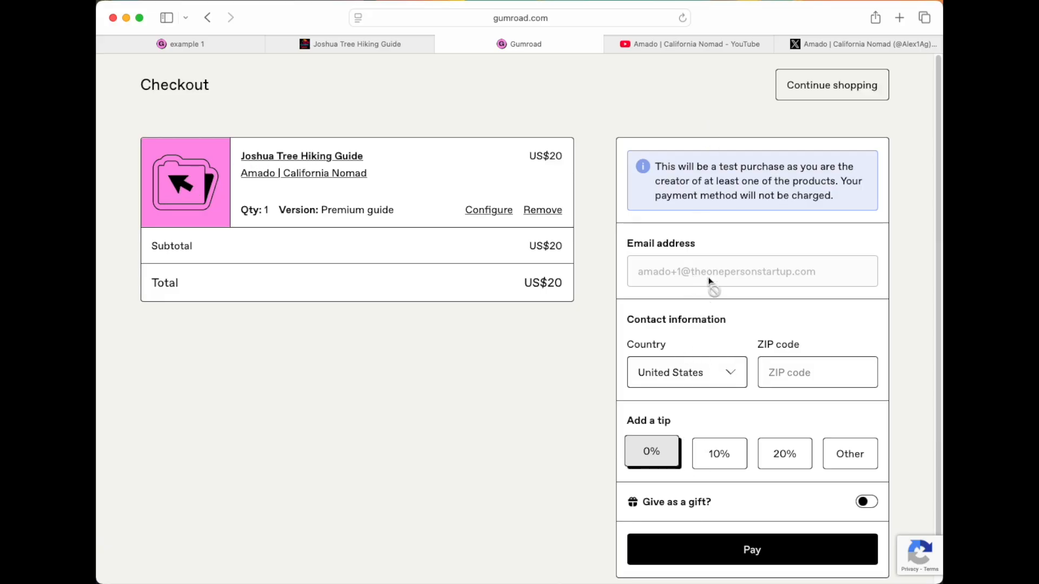
Step: Close the checkout and Joshua Tree Hiking Guide page tabs and return to the Products list
click(443, 44)
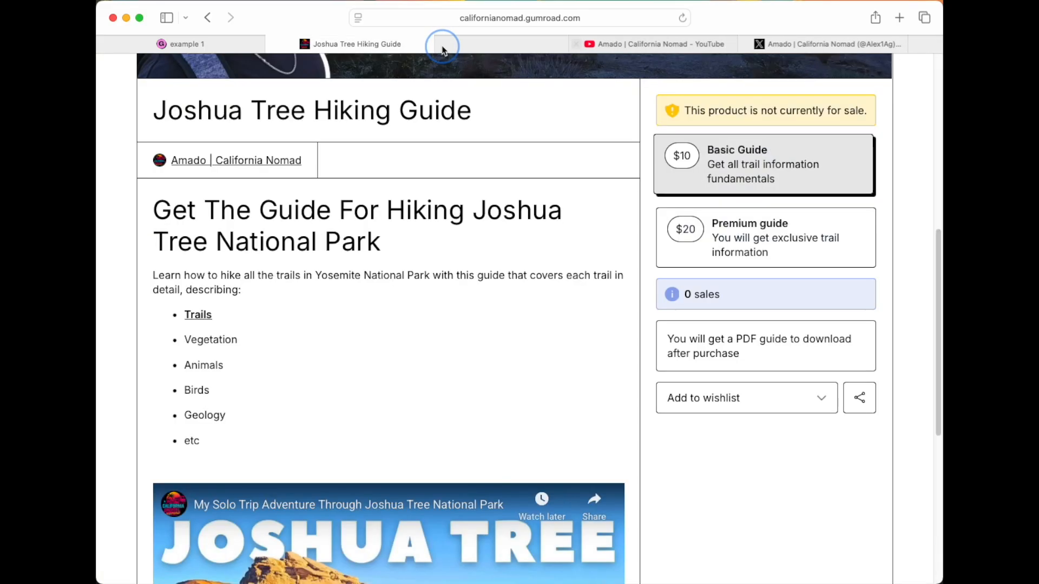
click(272, 44)
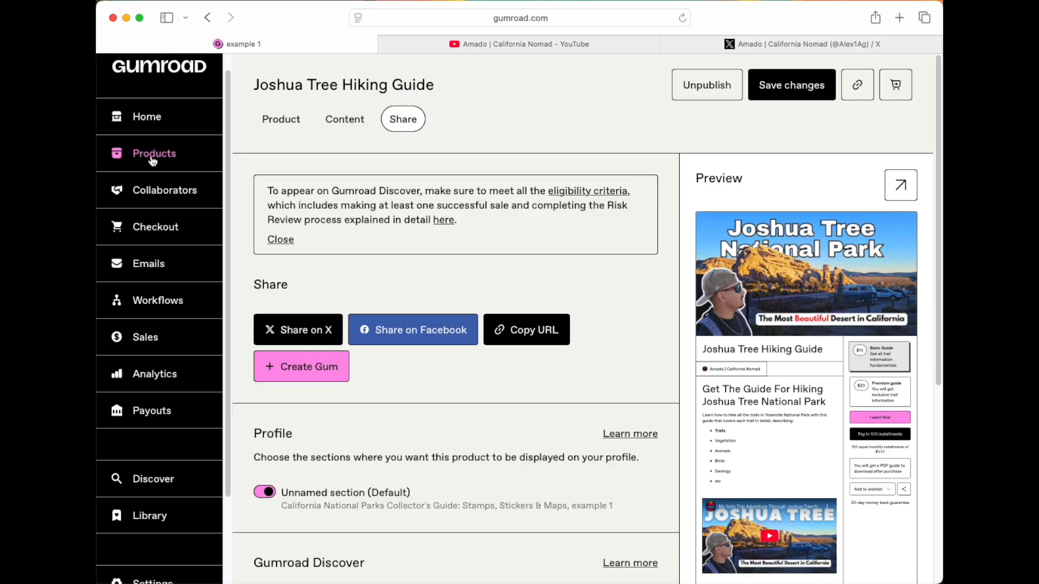
click(153, 154)
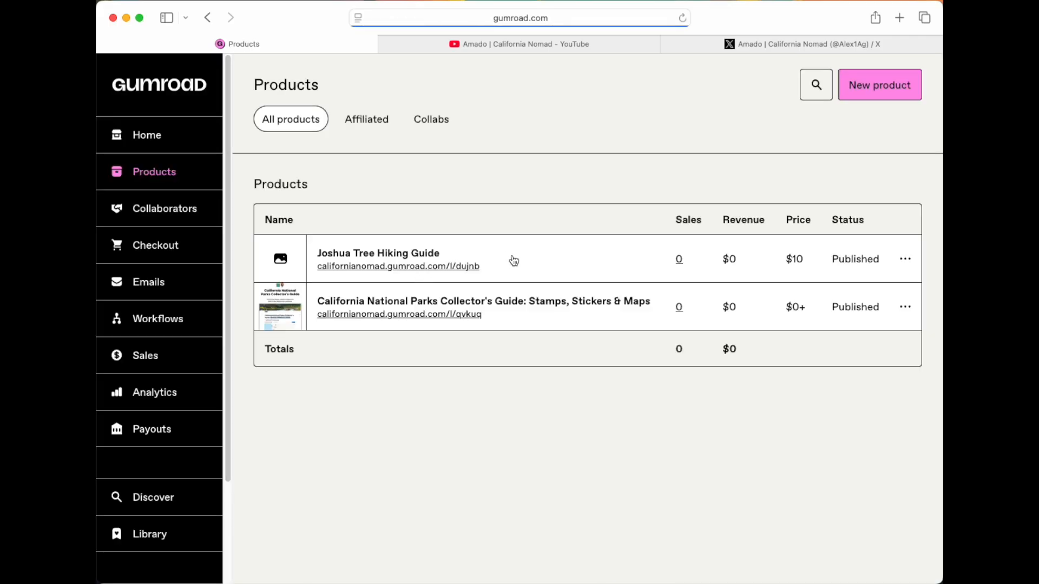
Step: Start a new product named "Course Example" with a price of $10
click(877, 89)
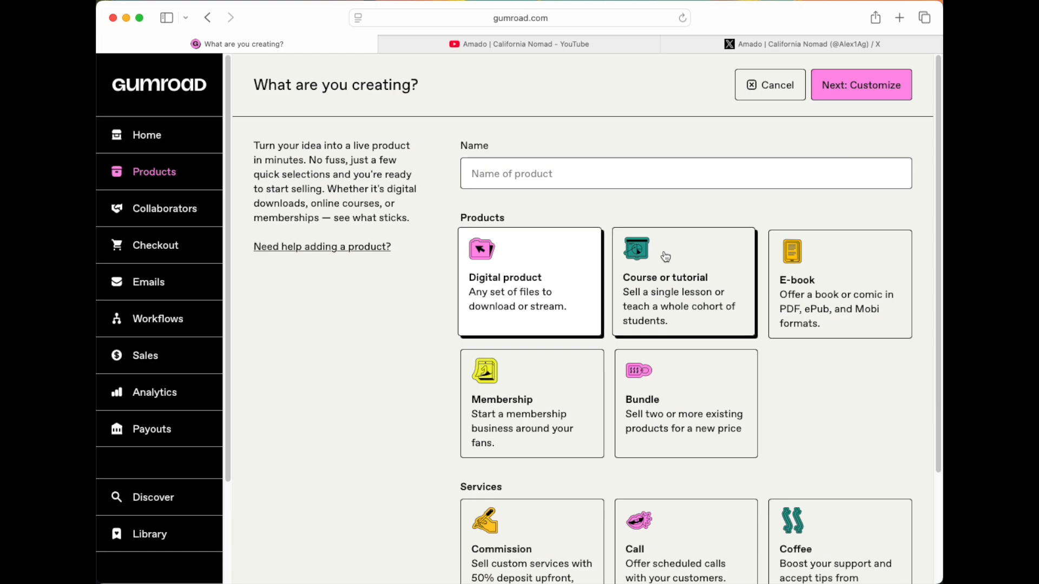
click(613, 173)
text(Cou)
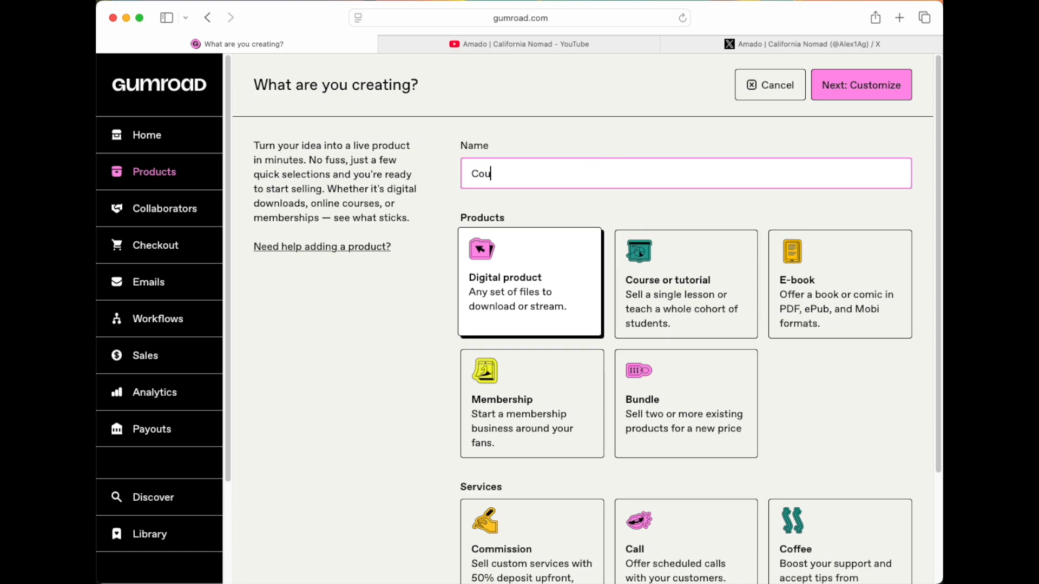
text(rse Example)
scroll(595, 325, down, 5)
click(571, 523)
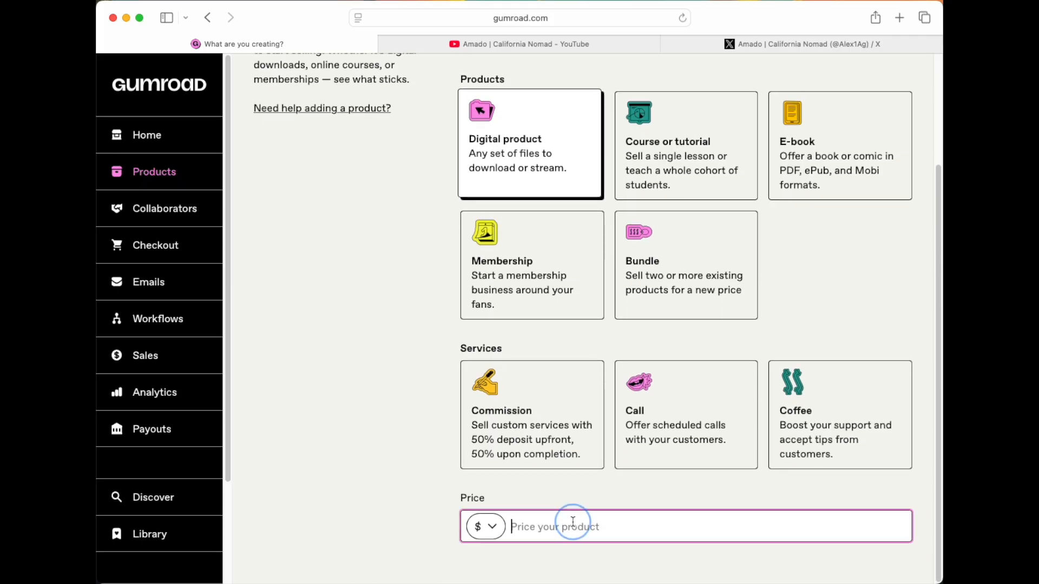
text(10)
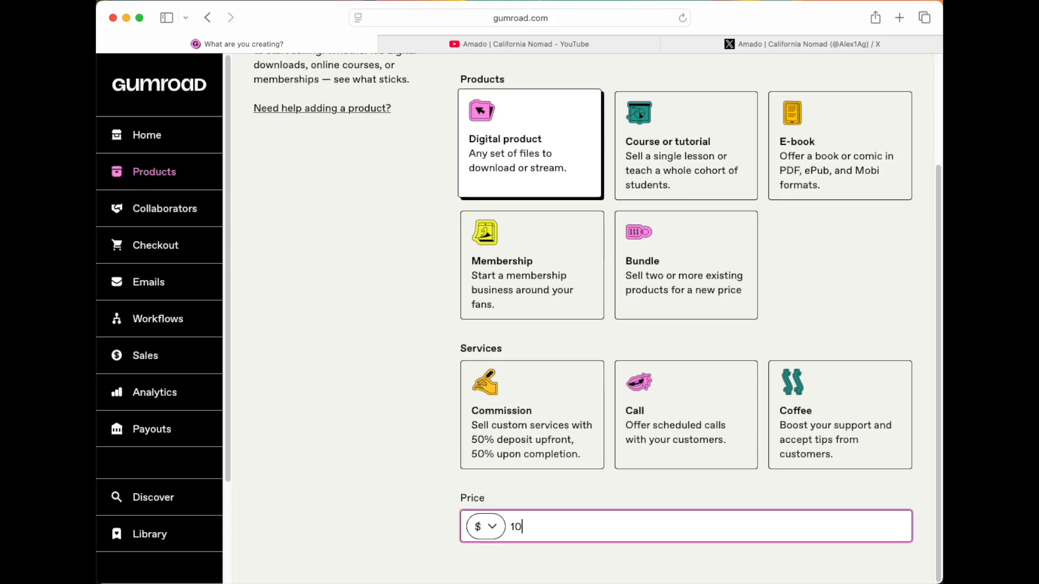
Step: Set the product type to Course or tutorial and continue to customizing the product
scroll(595, 325, up, 5)
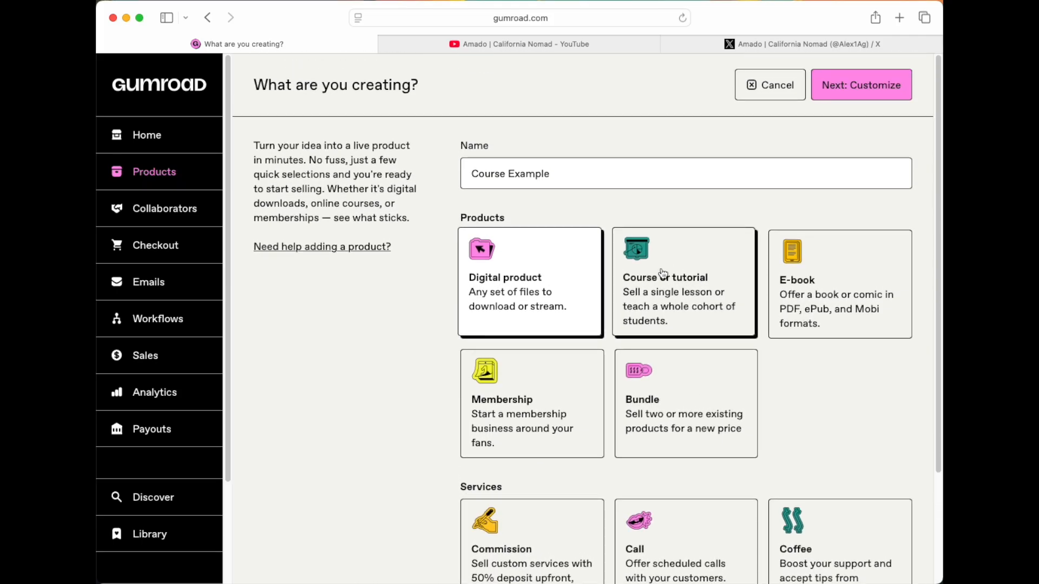
click(662, 275)
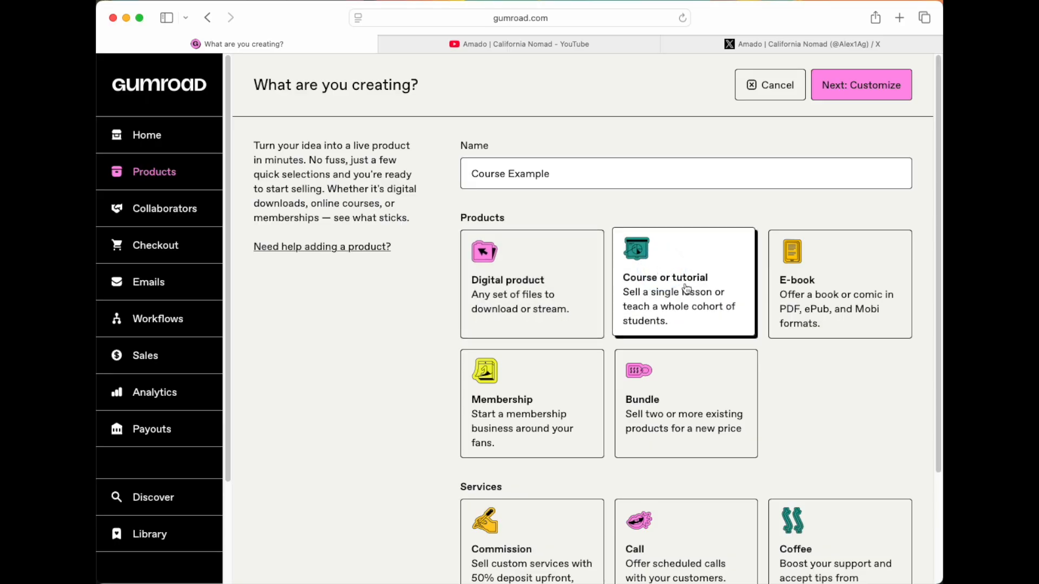
scroll(687, 287, down, 5)
scroll(686, 287, up, 5)
click(858, 96)
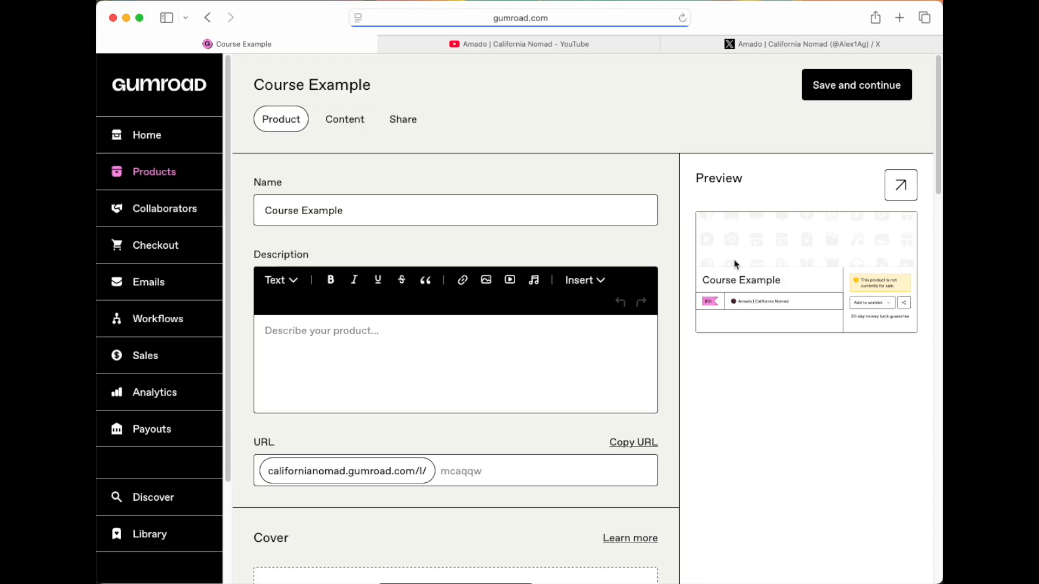
Step: Enter the description "Gert the course here" and insert the Joshua Tree thumbnail image below it
click(461, 347)
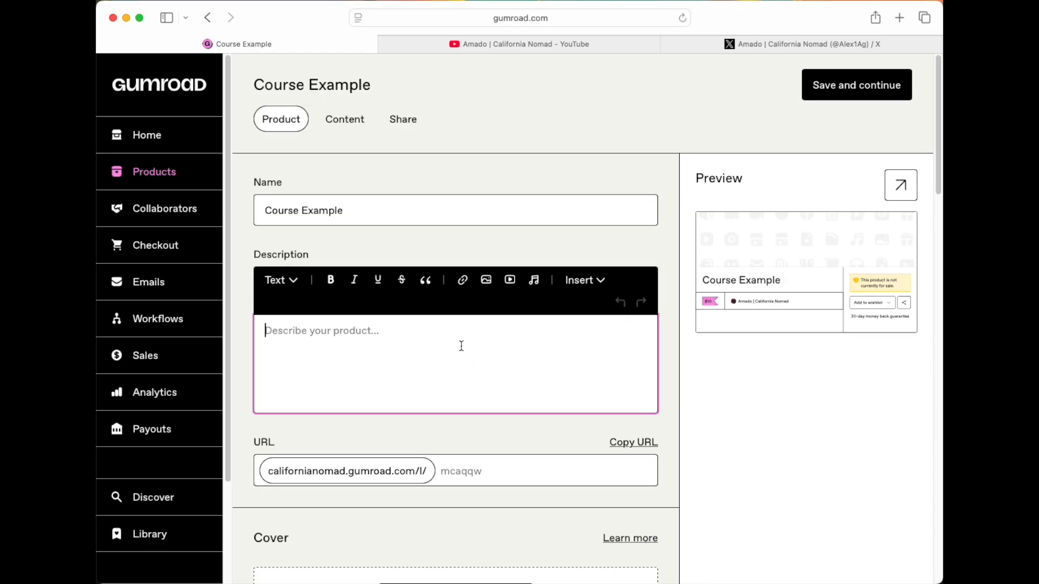
text(Gert the cou)
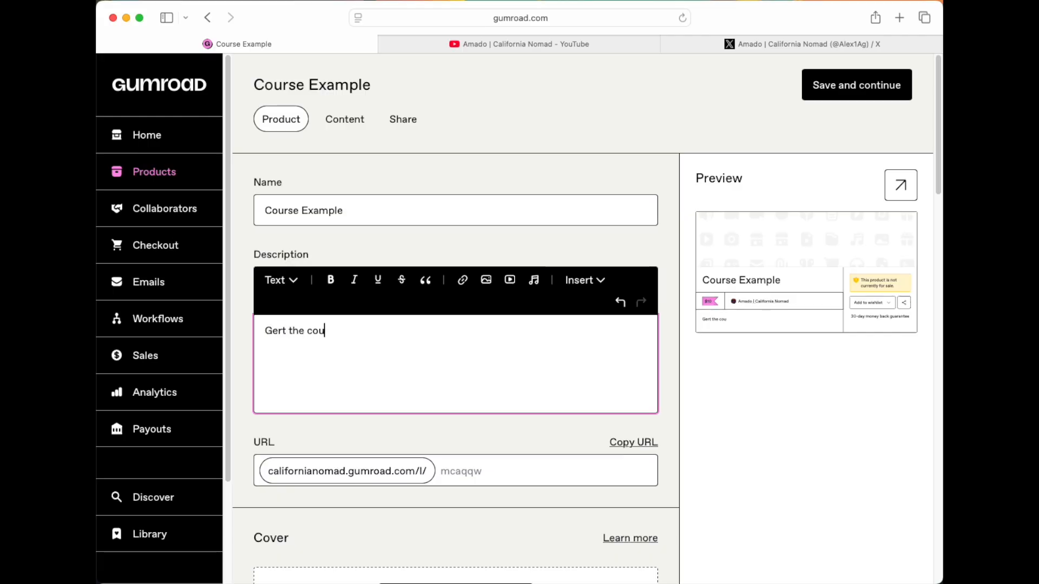
text(rse here)
key(Return)
click(486, 279)
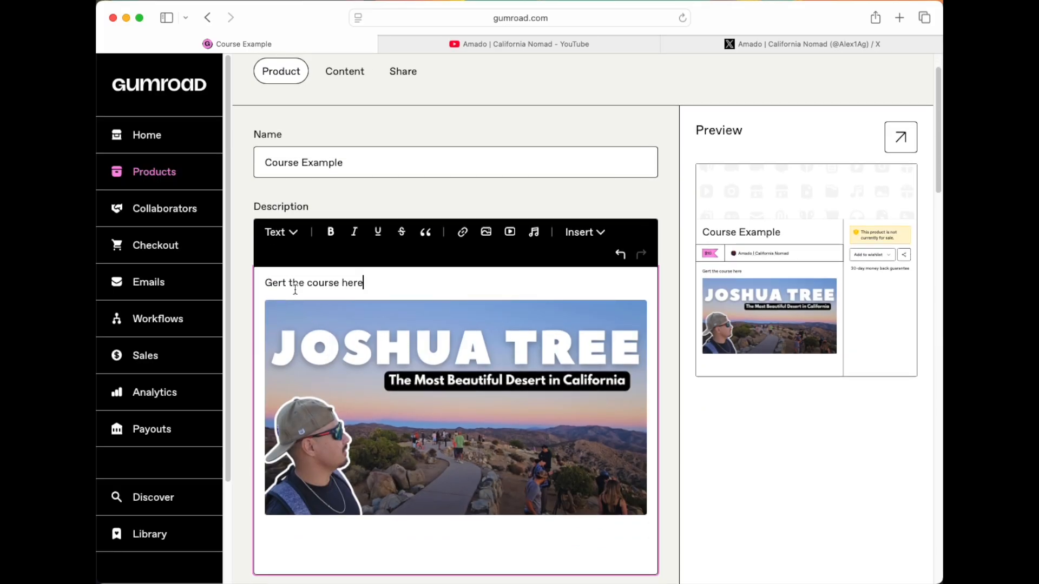
Step: Change the description text to "Get the hiking course here" and the product name to "Hiking Course Example"
mouse_move(273, 283)
click(281, 323)
click(303, 283)
text(hiking)
click(265, 164)
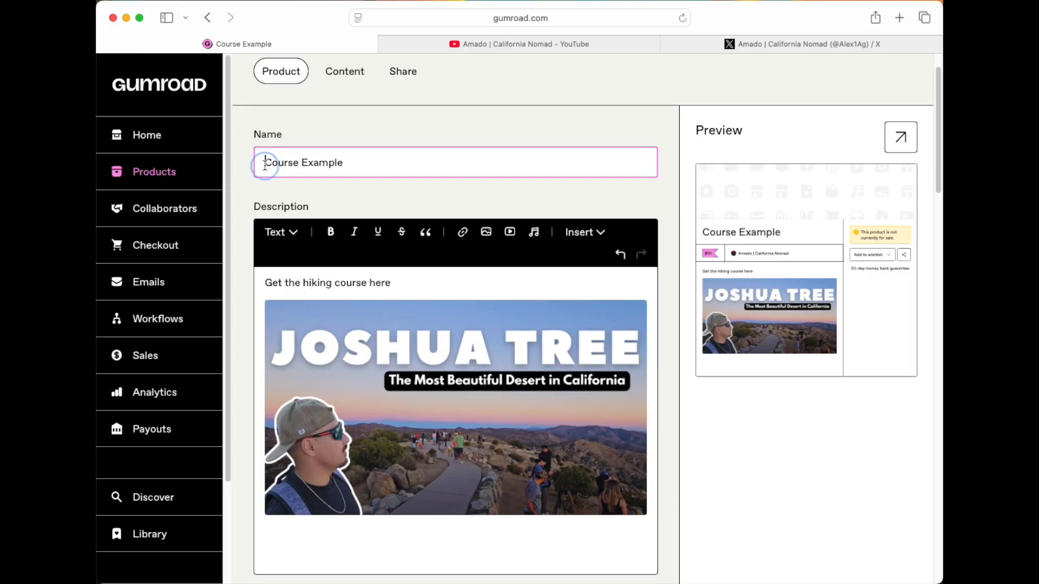
text(Hiking)
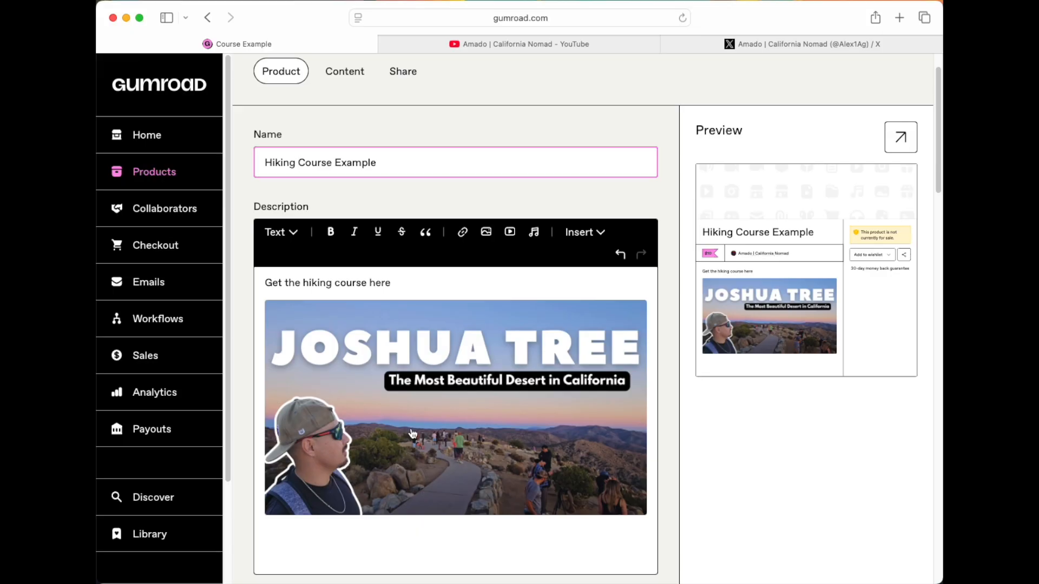
Step: Upload the "Joshua Tree - The Most Beautiful Desert in California" image from the Joshua Tree folder as the product cover
scroll(412, 434, down, 5)
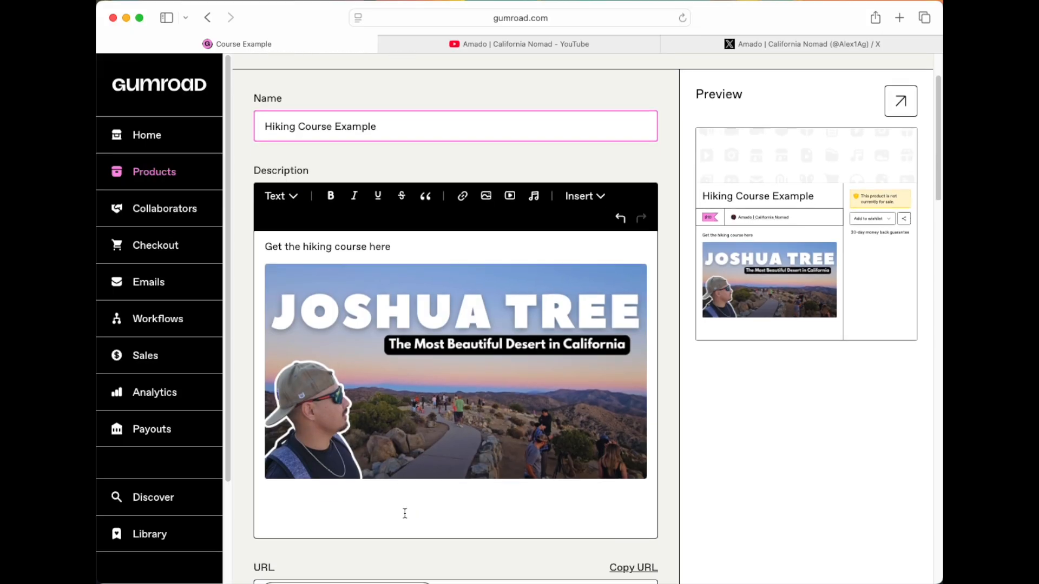
scroll(320, 431, down, 3)
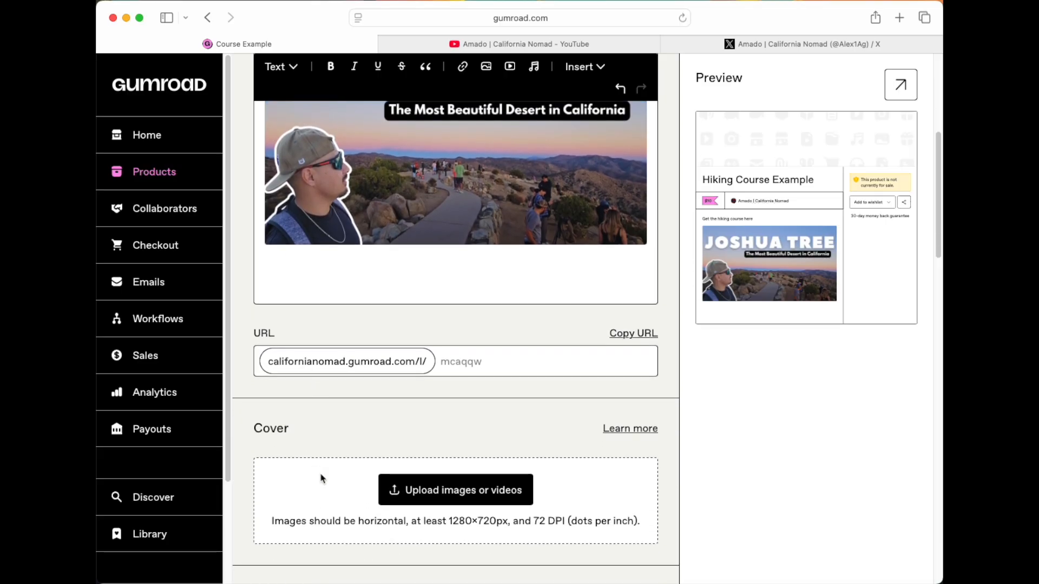
scroll(320, 478, down, 3)
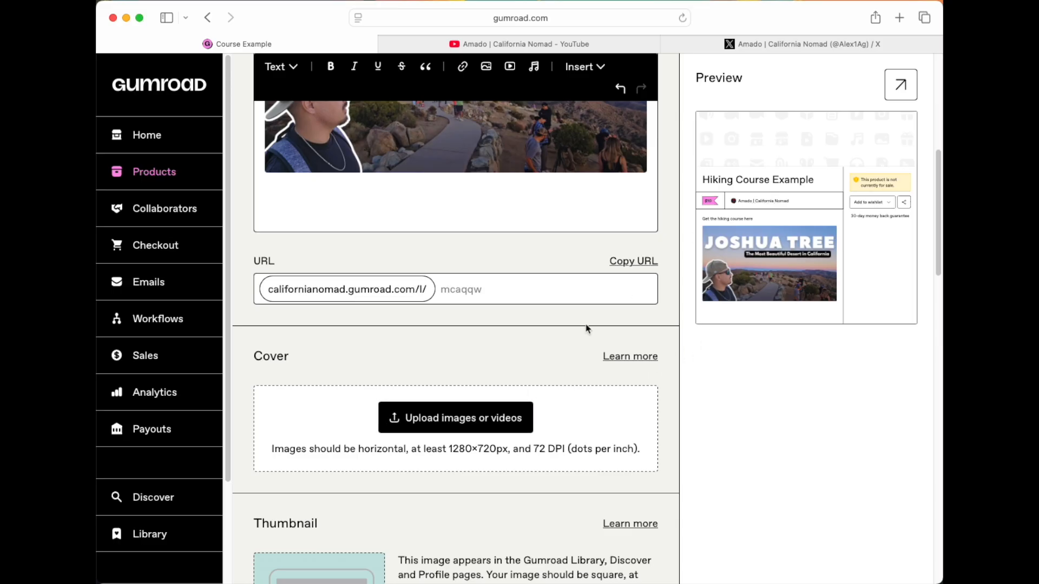
click(501, 414)
click(383, 428)
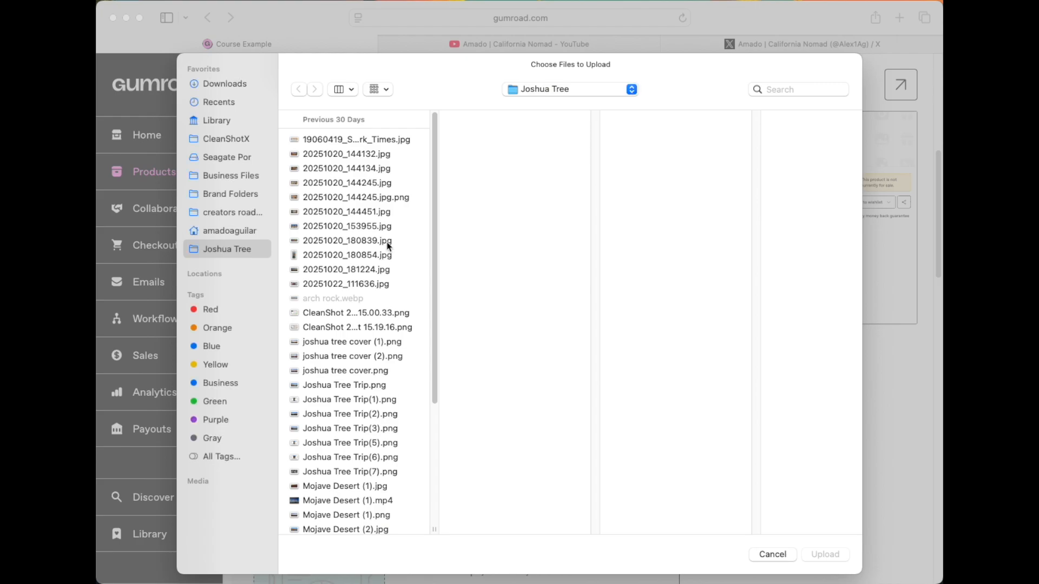
click(373, 245)
key(Down)
key(Down)
key(Down)
key(Down)
key(Down)
key(Down)
key(Down)
key(Down)
key(Down)
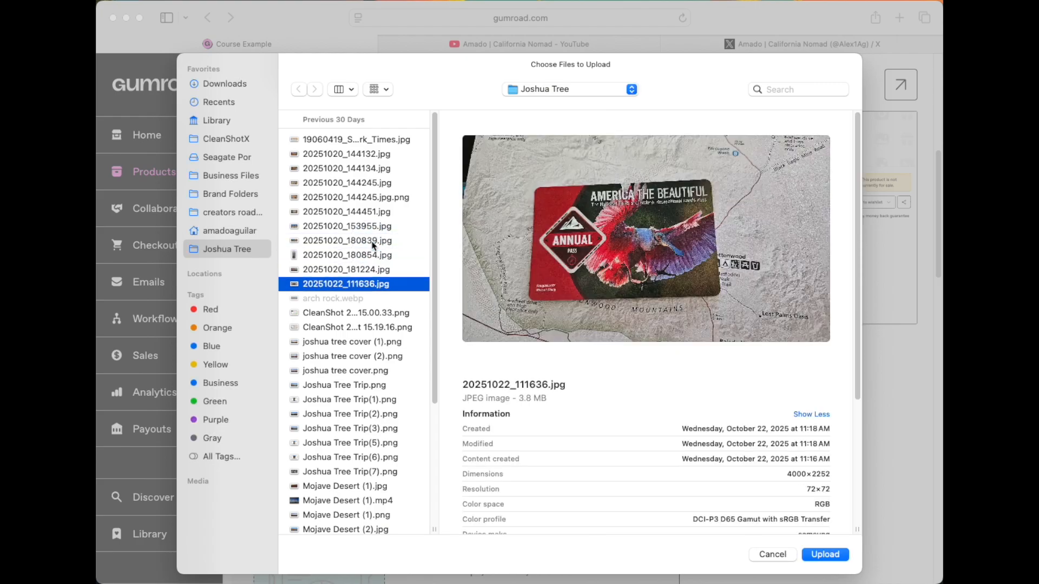
key(Up)
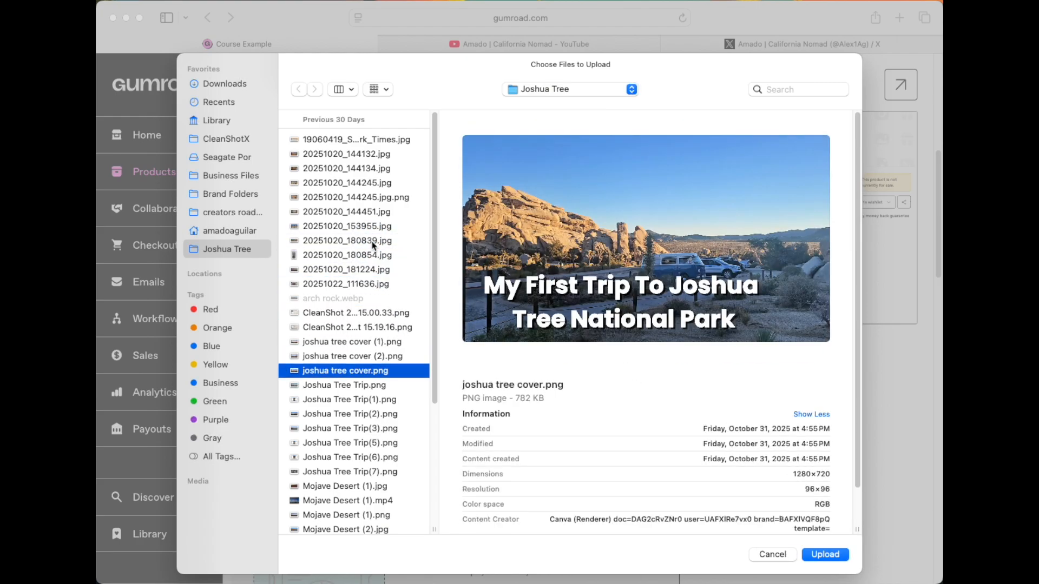
key(Return)
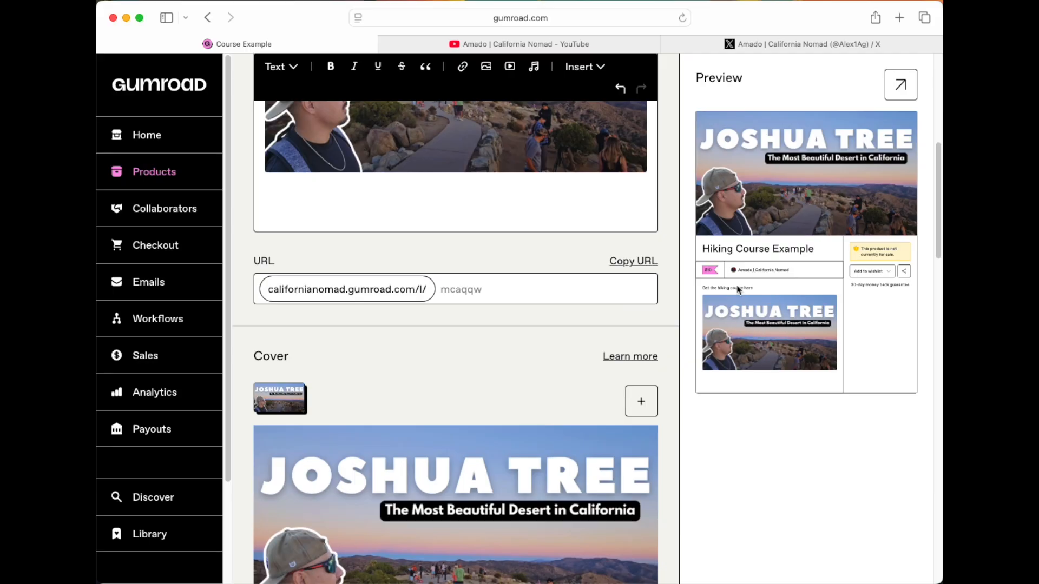
Step: Delete the product's thumbnail image
scroll(514, 378, down, 2)
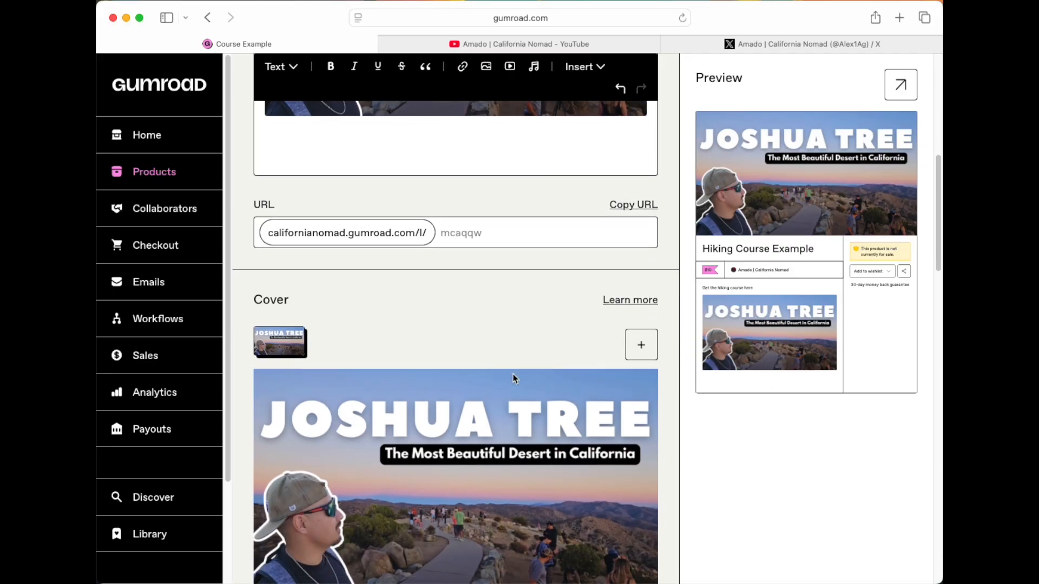
scroll(514, 379, down, 10)
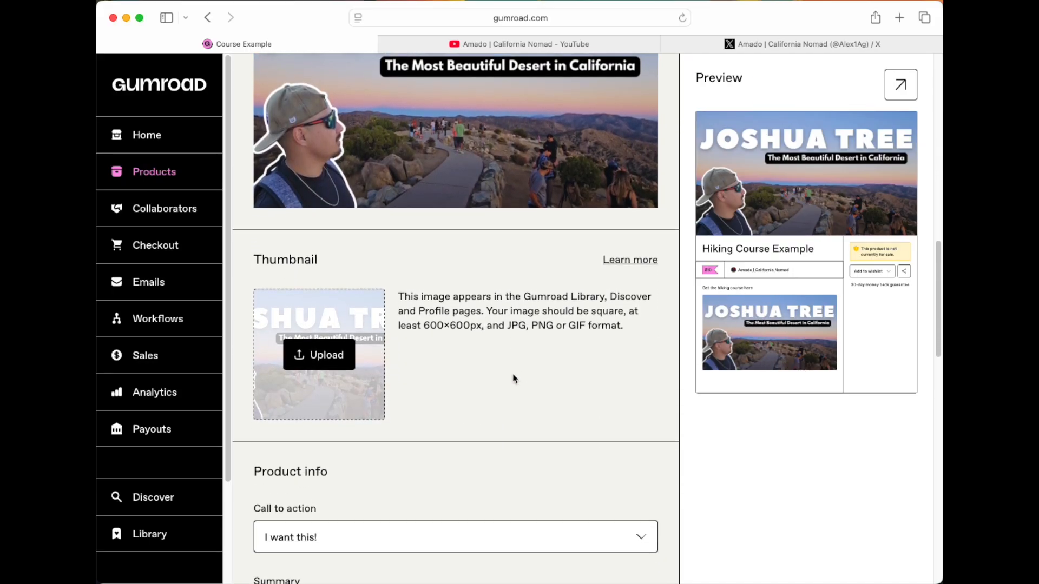
scroll(514, 378, down, 1)
click(391, 234)
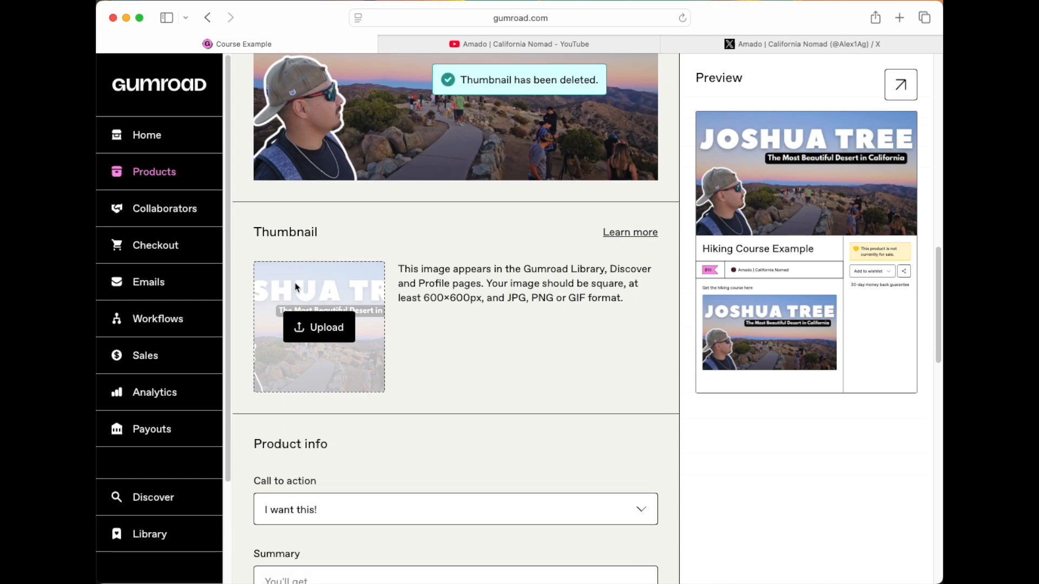
Step: Set the product's call to action to "Buy this"
scroll(355, 342, down, 1)
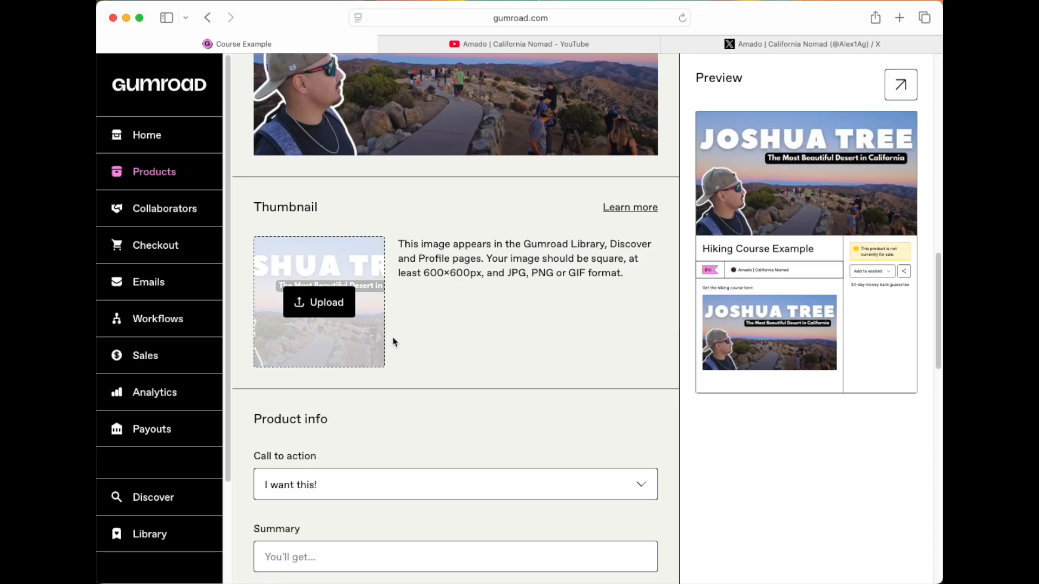
scroll(394, 342, down, 4)
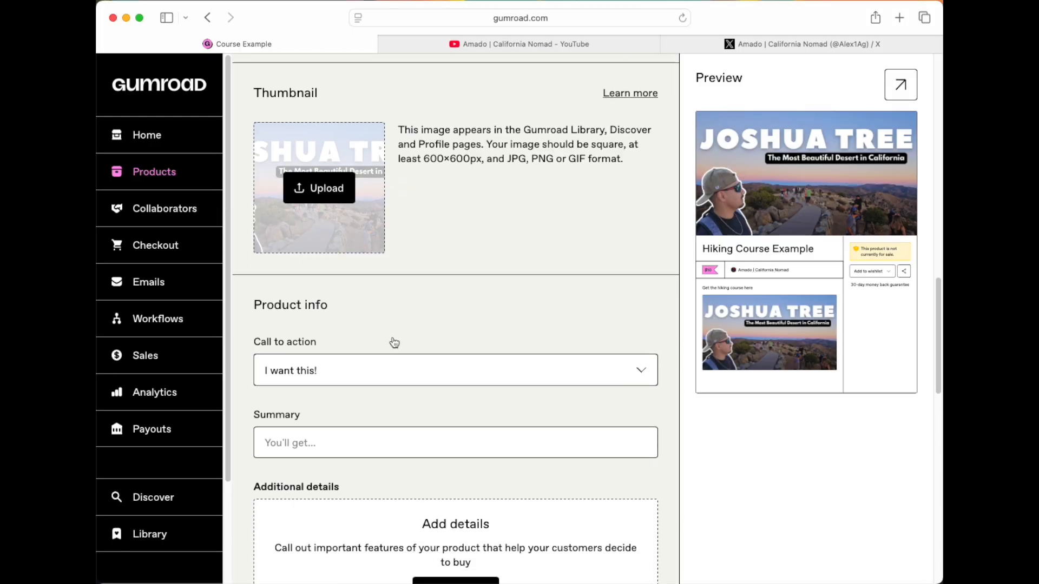
scroll(393, 342, down, 4)
click(384, 269)
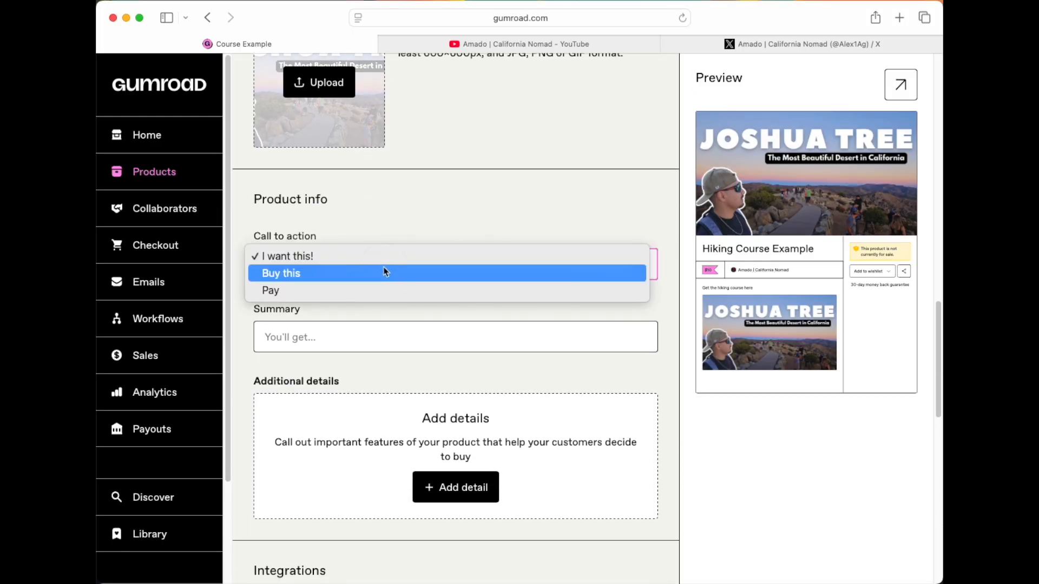
click(385, 272)
Step: Enter the product summary "You will get 5 lessons on hiking national park trails"
click(354, 337)
text(Yo)
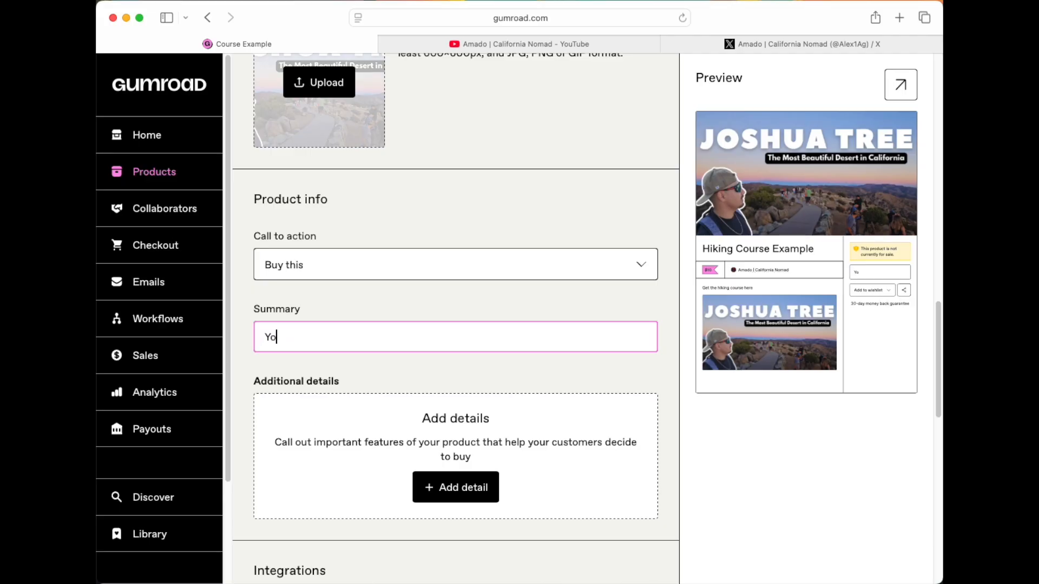
text(u will get 5 lessons on hilking)
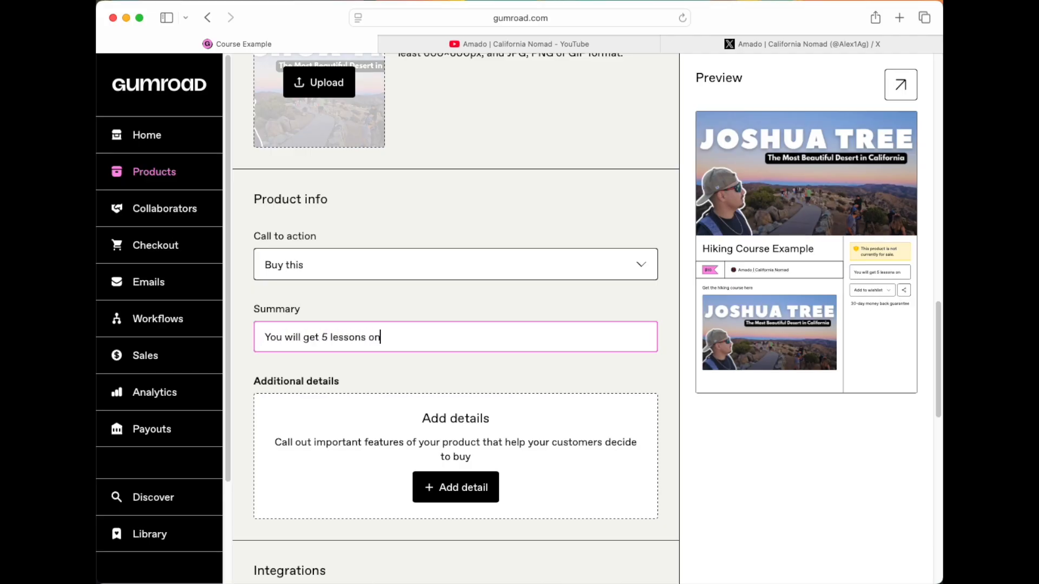
key(BackSpace)
key(BackSpace)
key(BackSpace)
key(BackSpace)
key(BackSpace)
key(BackSpace)
key(BackSpace)
text(hiking national)
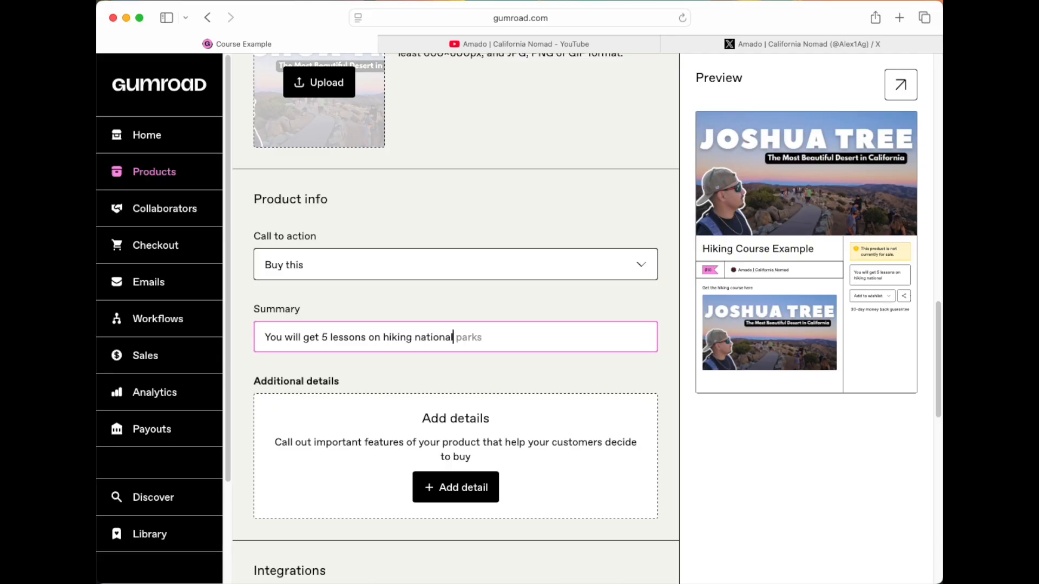
text( park trails)
scroll(353, 338, down, 2)
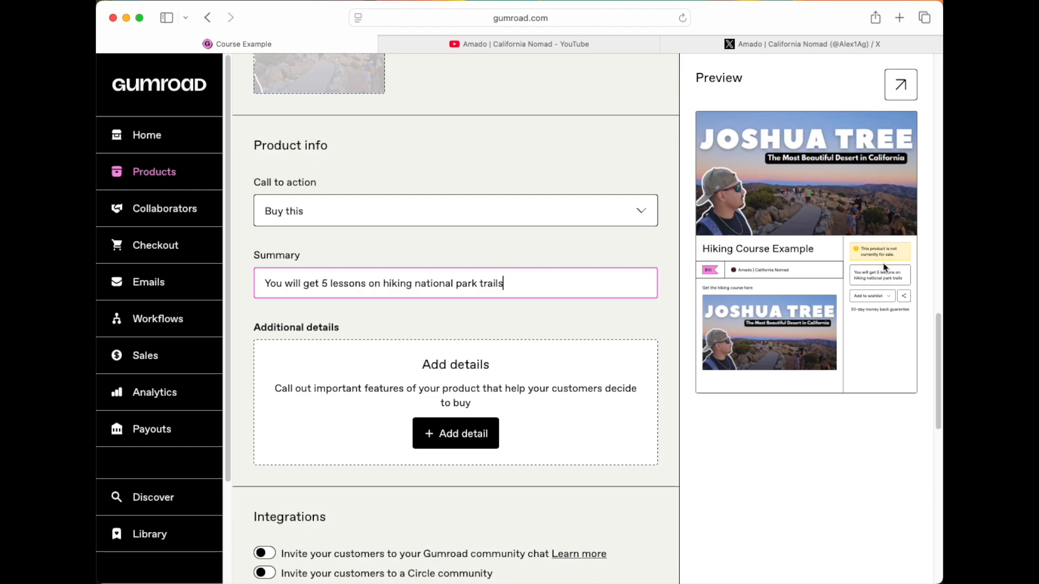
Step: Examine what the Gumroad community chat, Circle community and Discord server integrations offer, leaving all three switched off
scroll(499, 326, down, 1)
scroll(498, 326, down, 3)
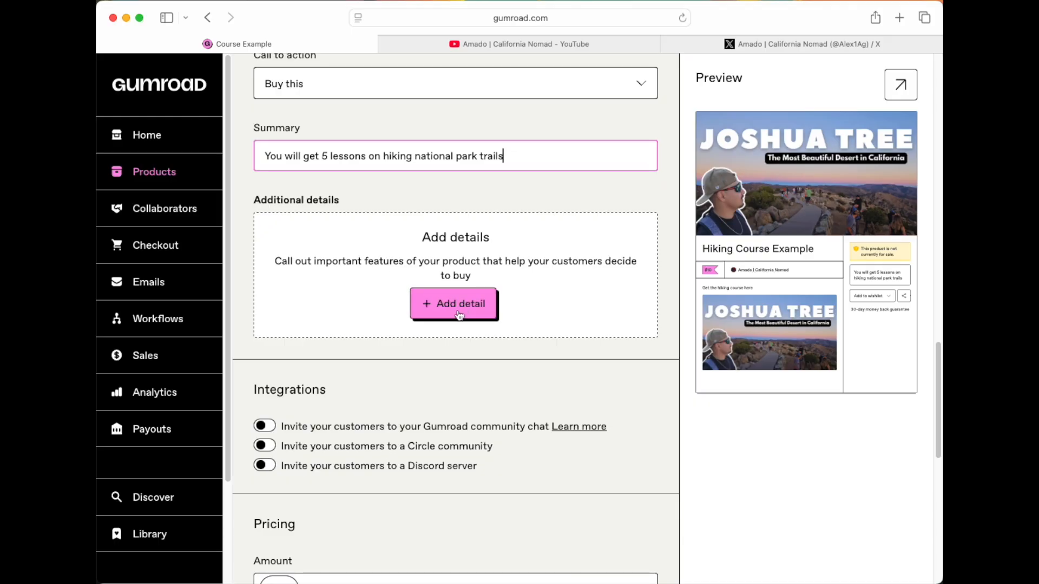
scroll(378, 420, down, 2)
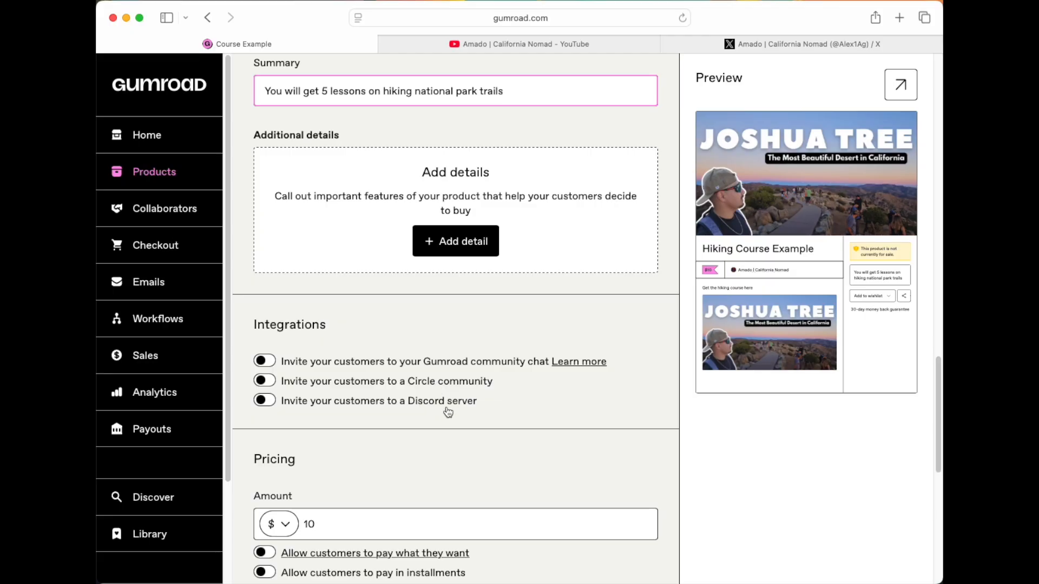
click(265, 362)
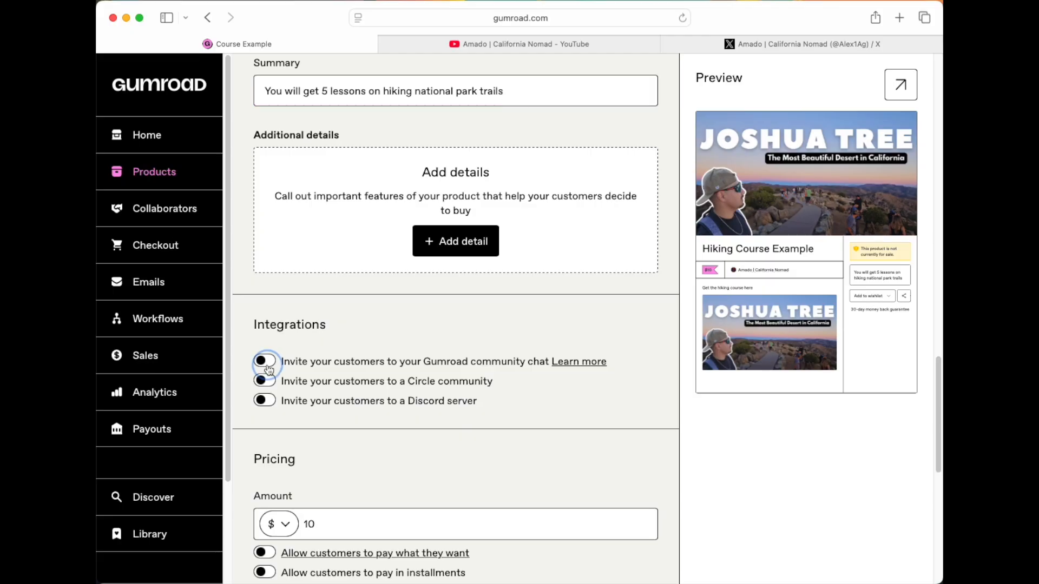
click(266, 364)
click(268, 382)
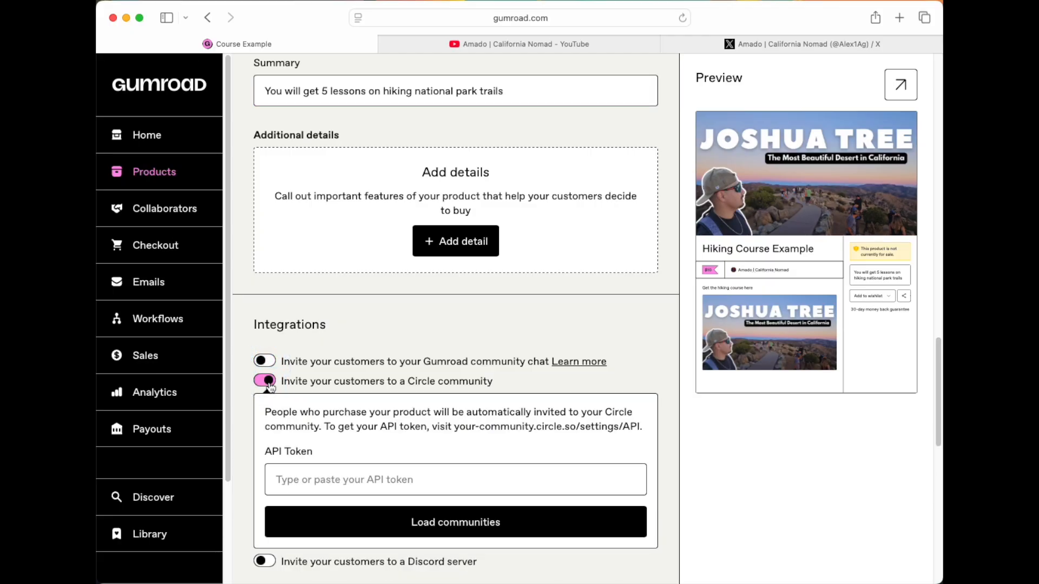
click(268, 382)
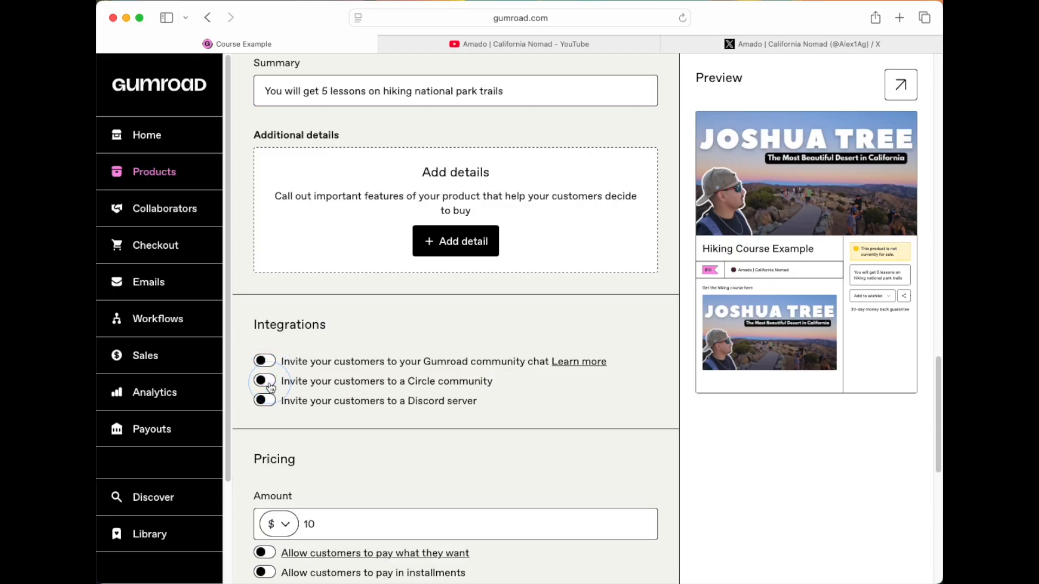
click(265, 401)
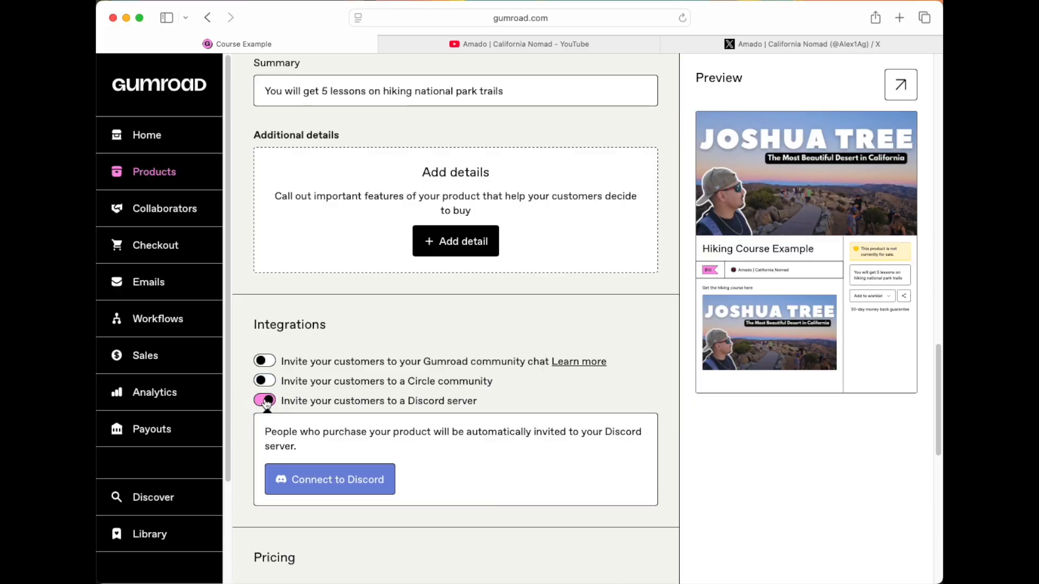
click(266, 401)
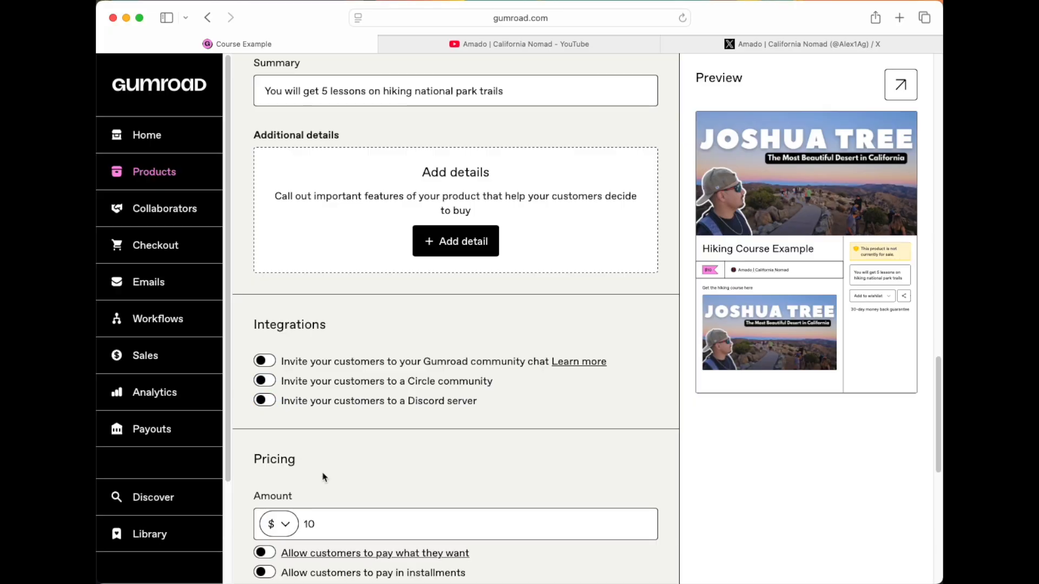
Step: Examine the pricing options, including paying in installments, leaving installments switched off
scroll(313, 464, down, 3)
click(334, 351)
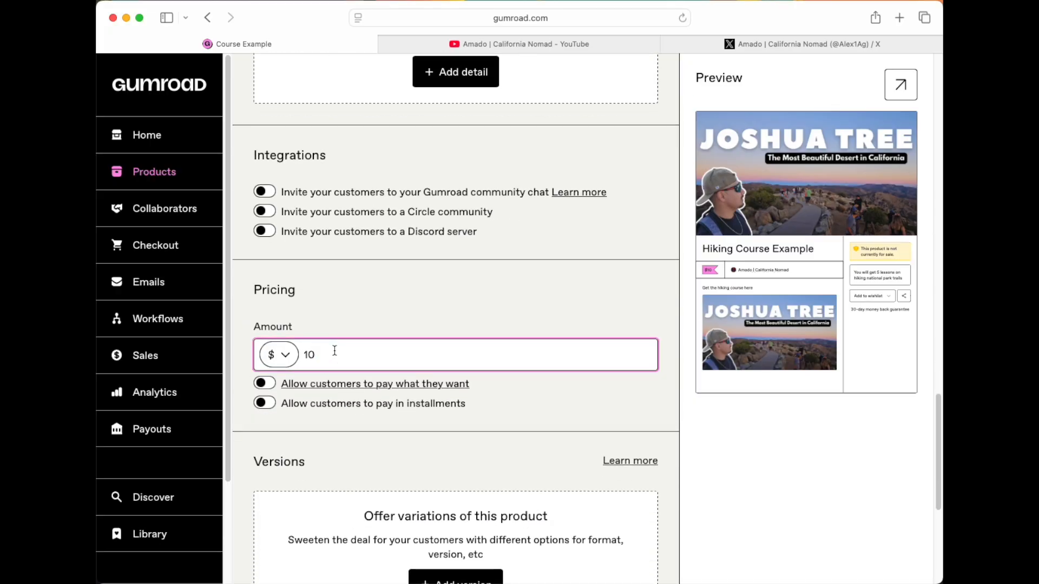
scroll(334, 352, down, 2)
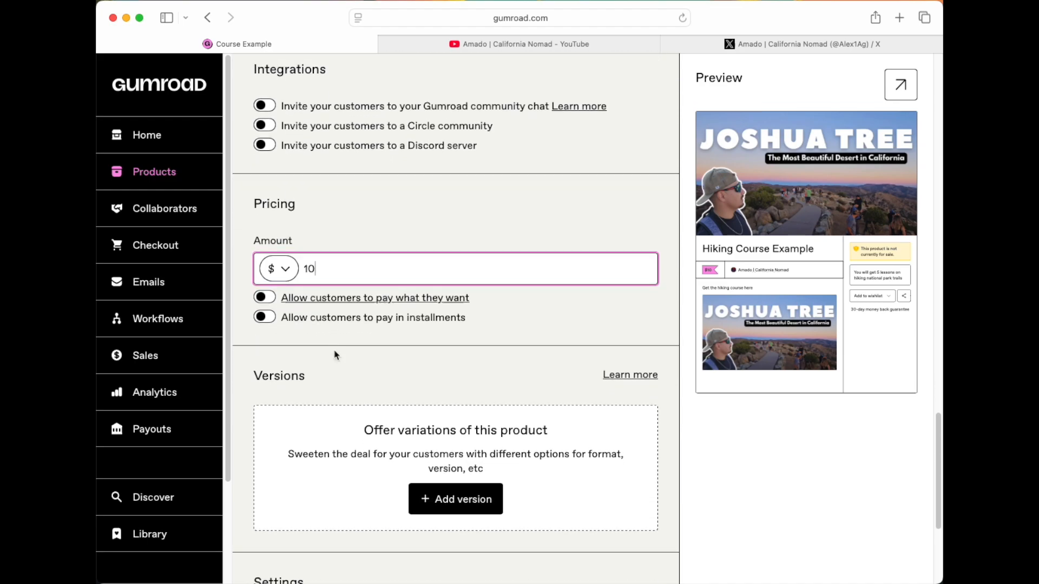
scroll(334, 355, down, 2)
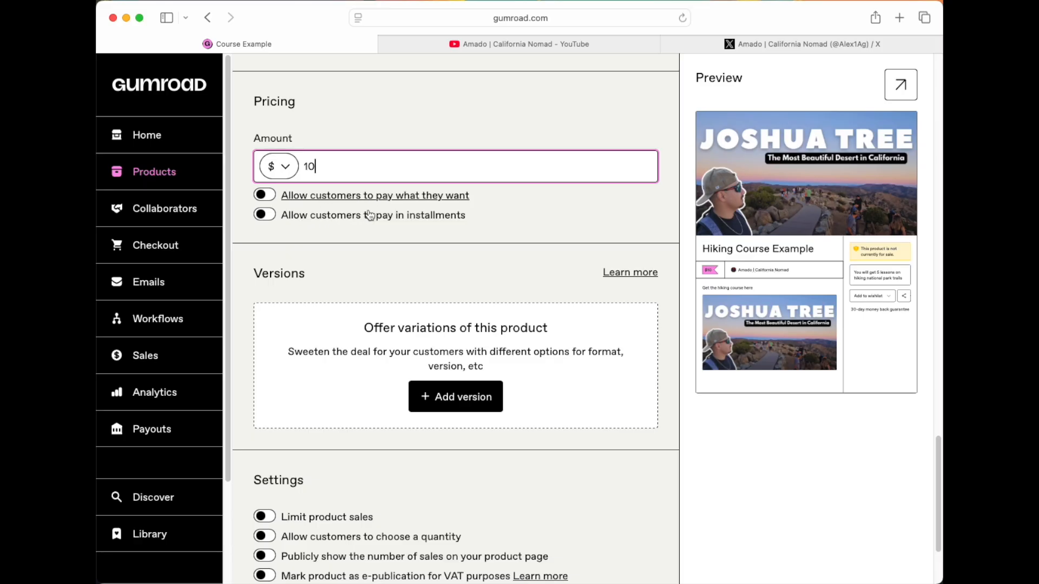
click(411, 216)
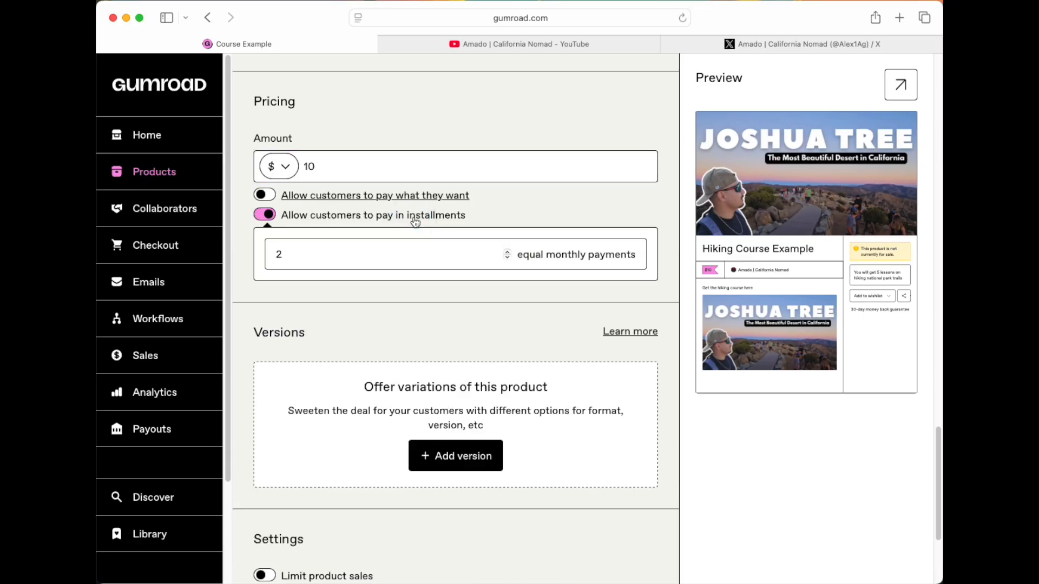
click(273, 221)
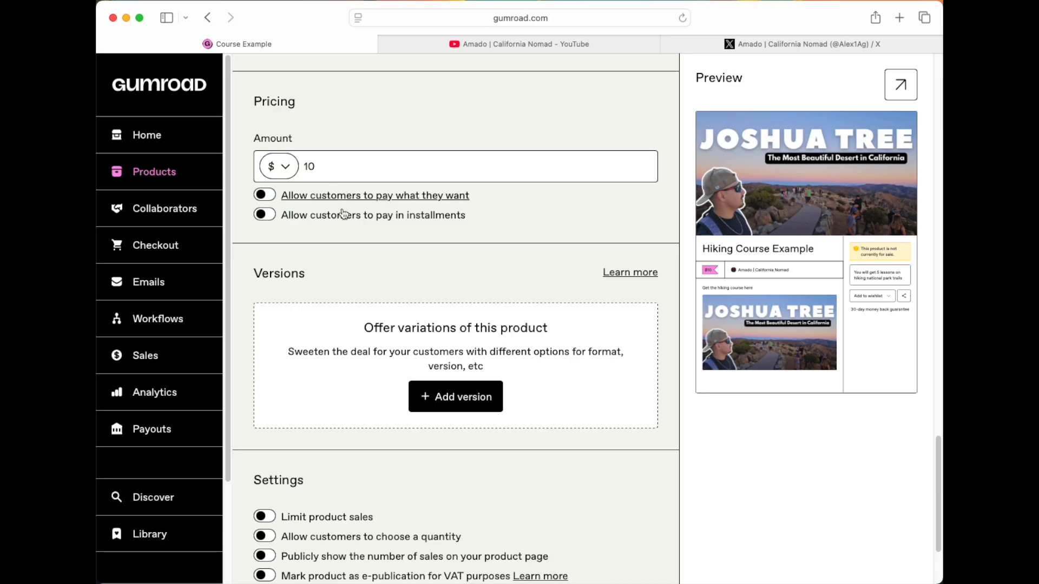
Step: Review the versions, settings and custom domain options, and return to the product's name and description
scroll(344, 214, down, 3)
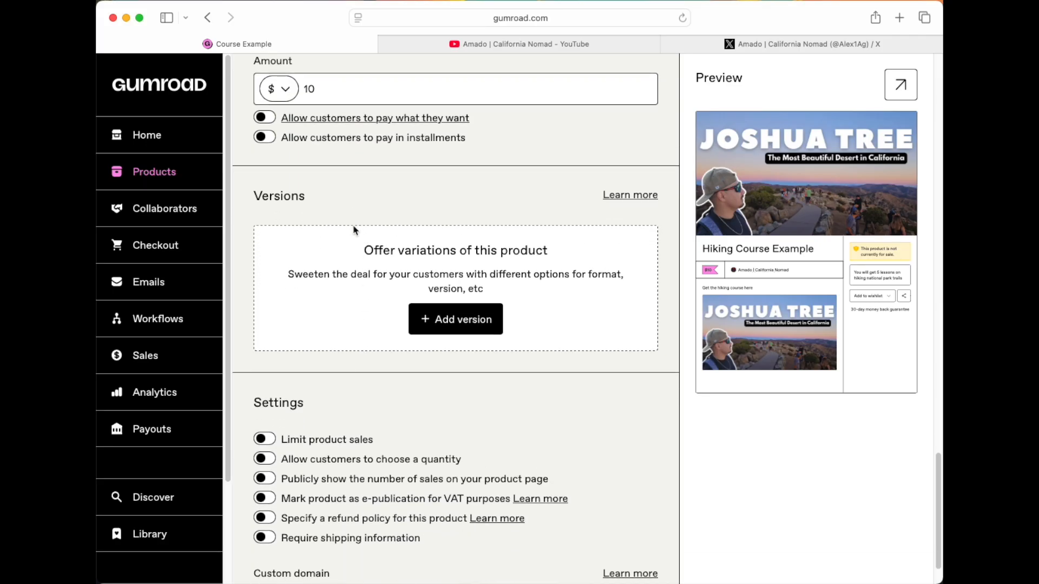
scroll(403, 378, down, 2)
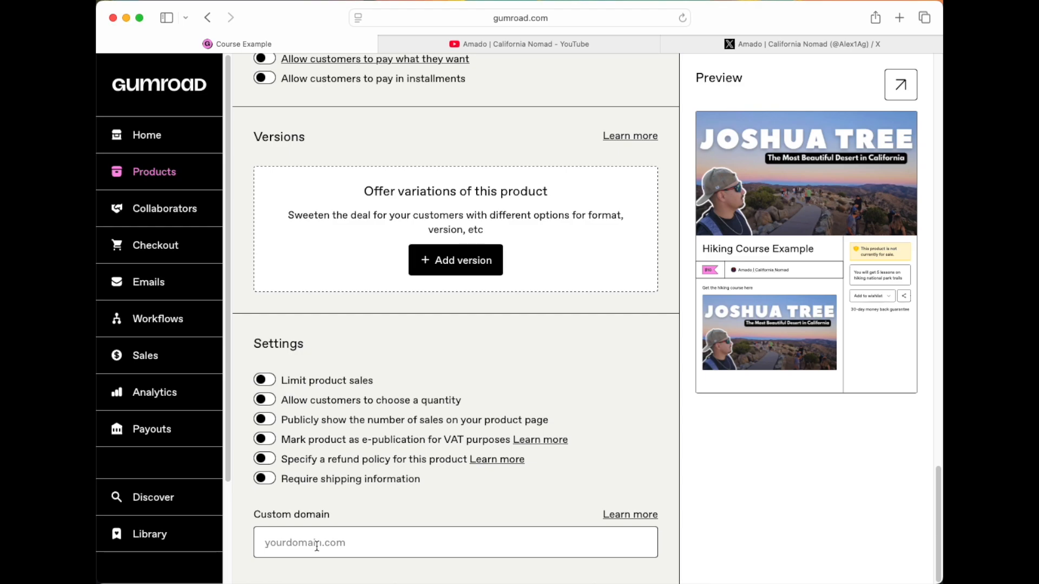
scroll(372, 428, up, 15)
scroll(371, 429, up, 15)
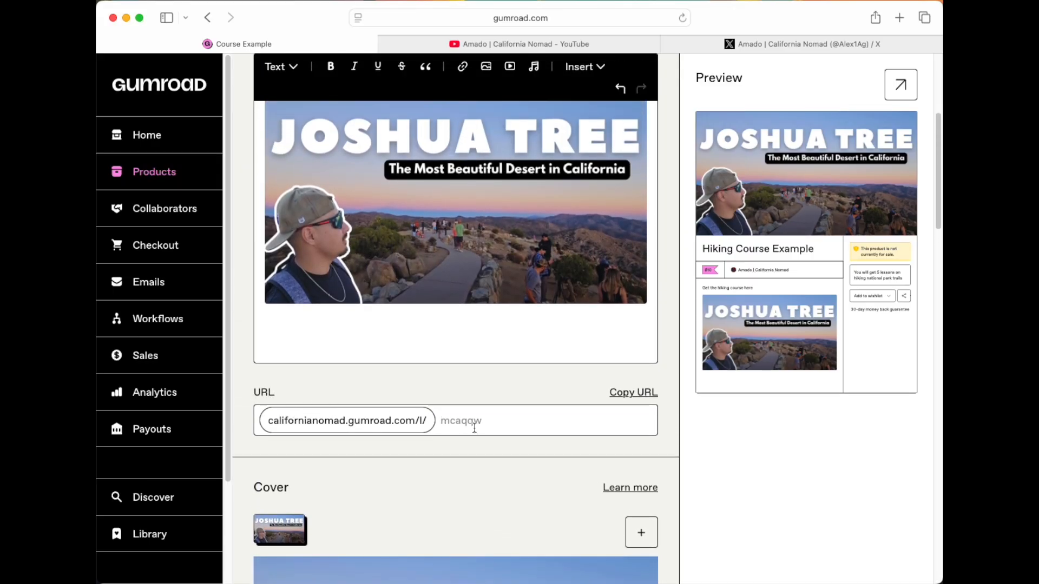
scroll(792, 363, up, 6)
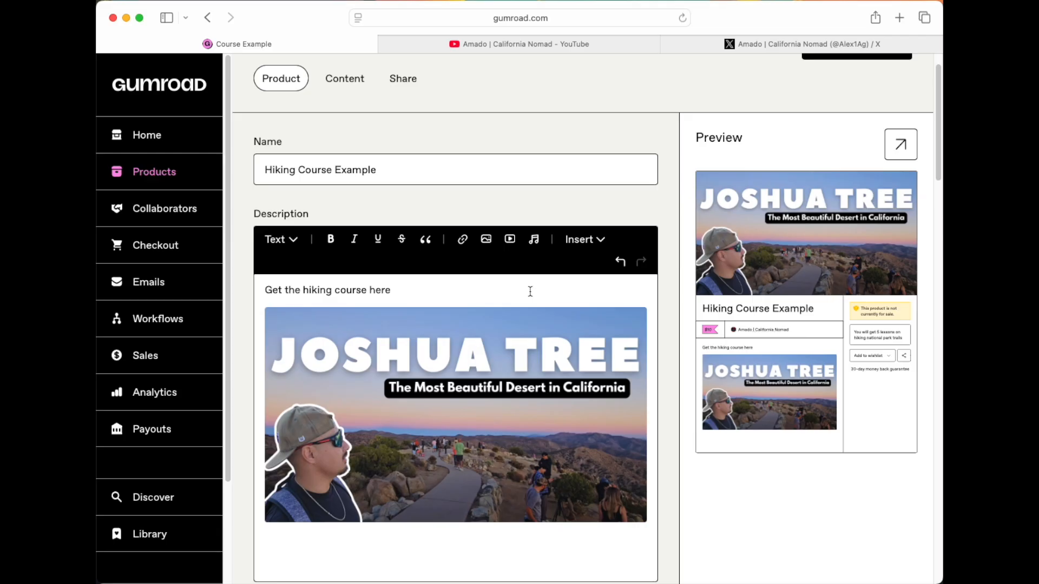
Step: Save the hiking course's product details and continue to its content
scroll(529, 290, up, 1)
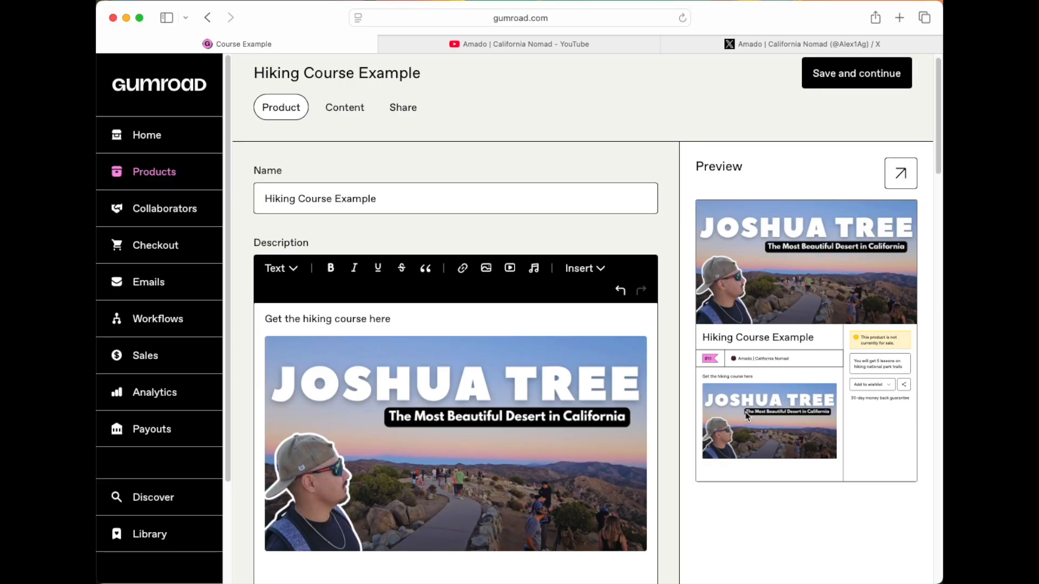
scroll(420, 235, up, 1)
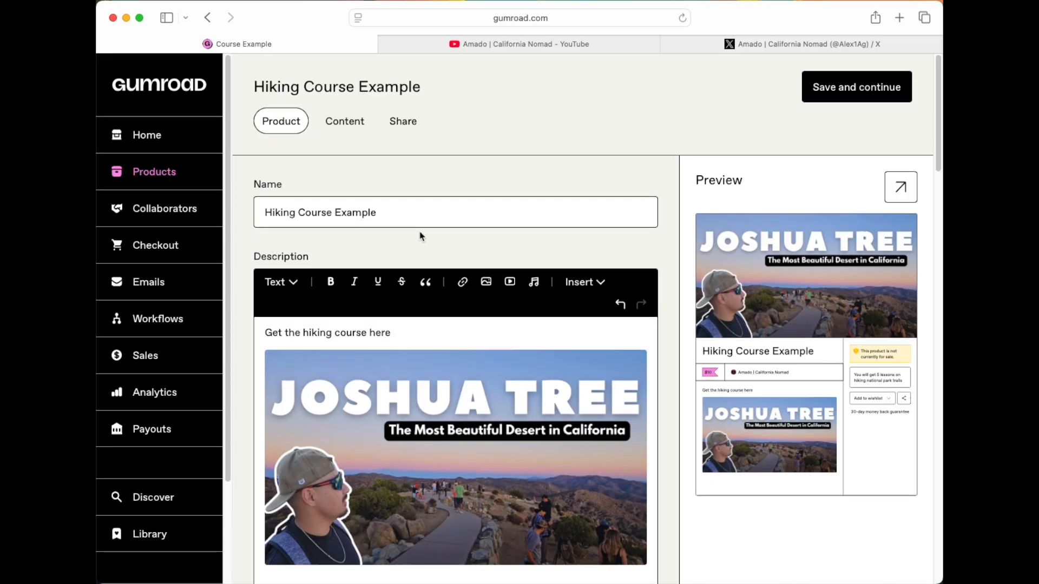
click(847, 92)
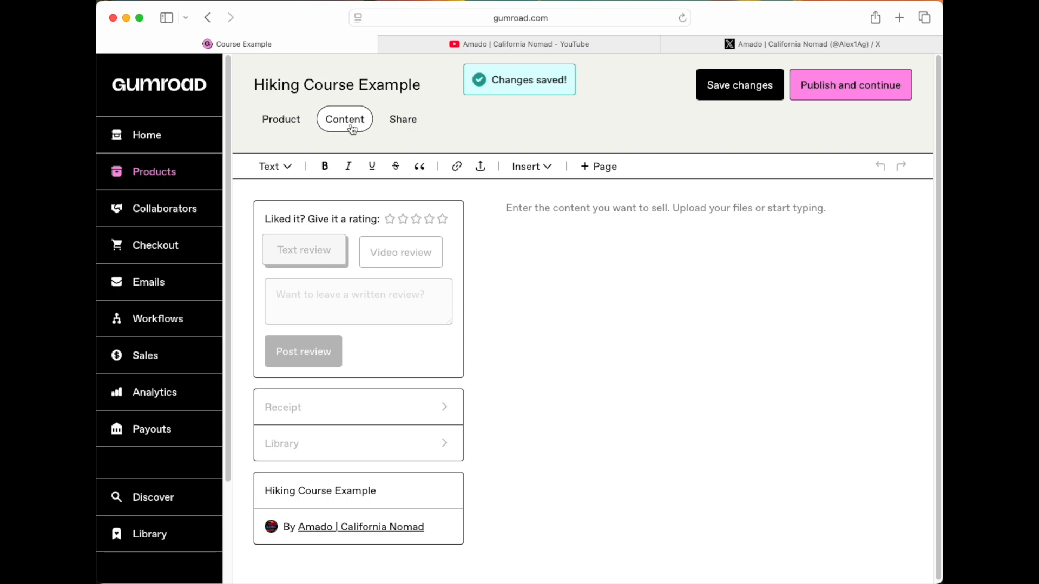
Step: Add three content pages to the course, named "Lesson 1", "Lesson 2" and "Lesson 3"
click(534, 207)
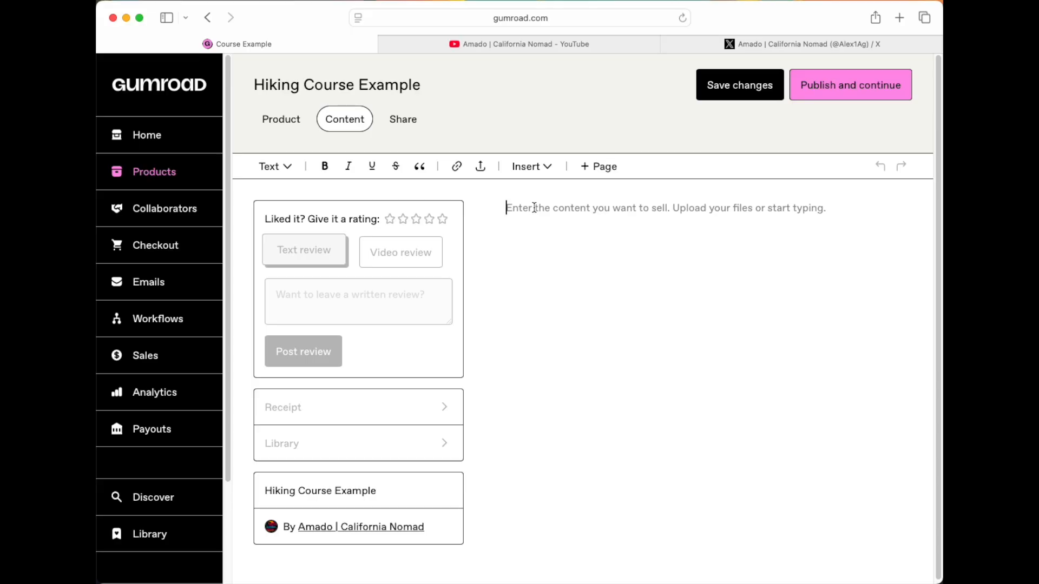
click(600, 167)
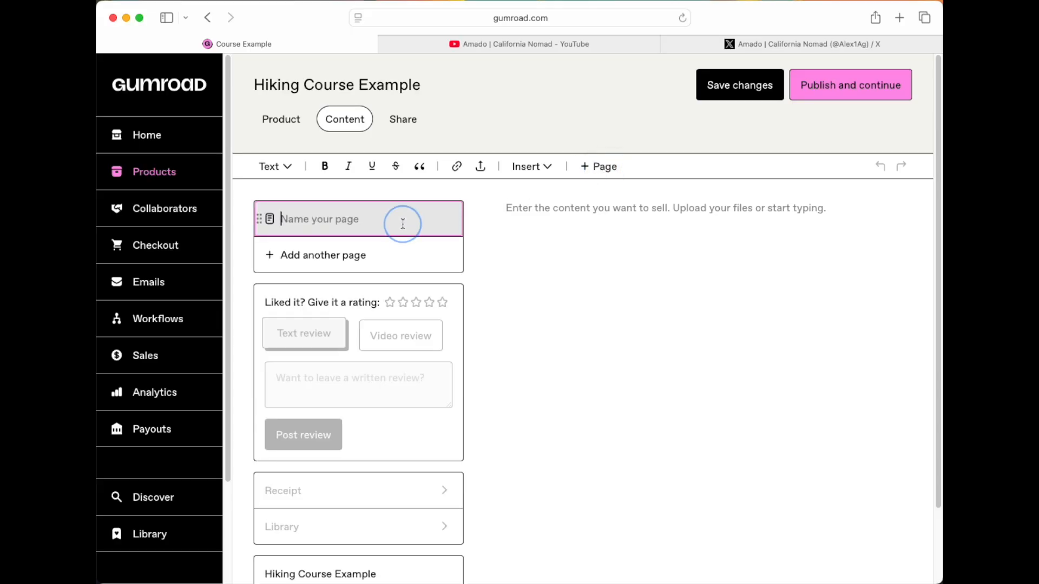
text(Lesson)
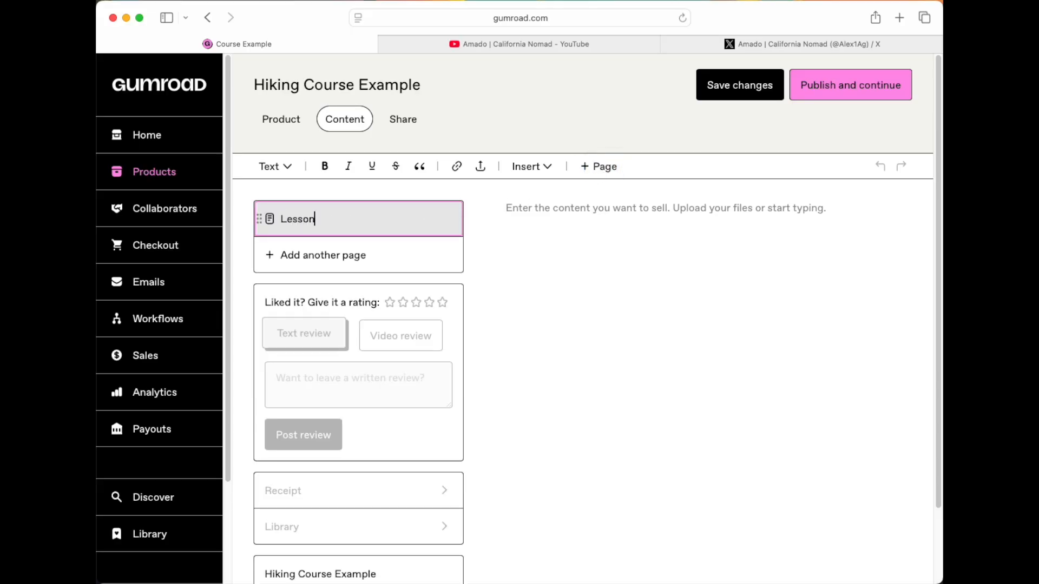
text( 1)
click(328, 257)
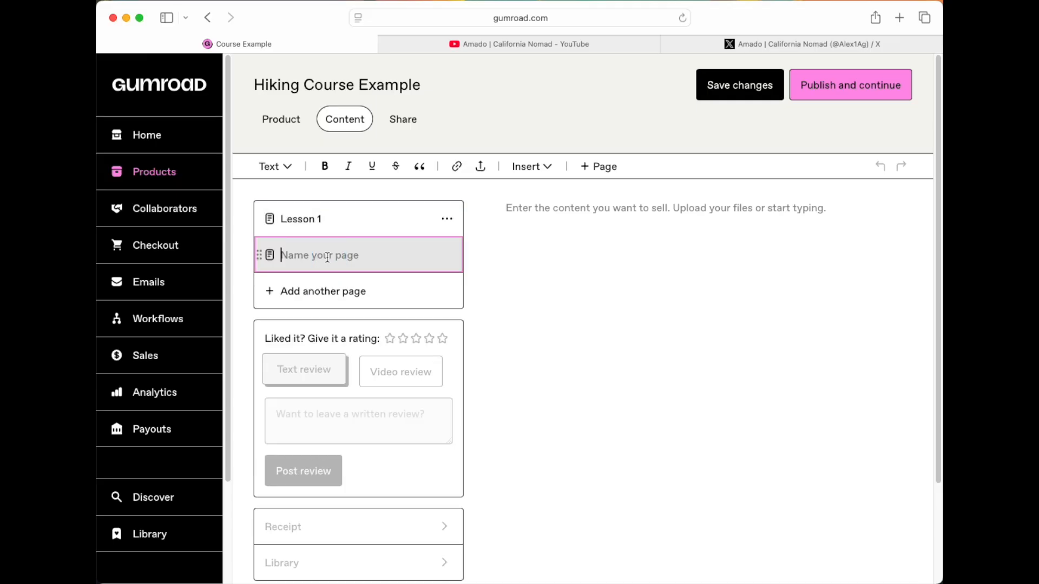
text(Lesson 2)
click(309, 290)
text(Less)
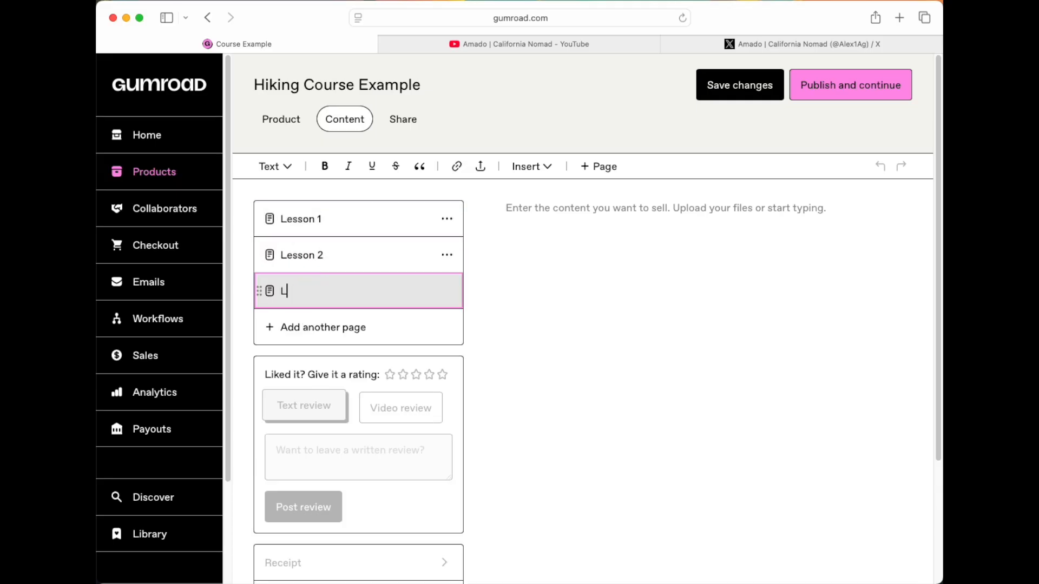
text(on 3)
Step: Add the header "Lesson 1: How to hike desert trails" to the Lesson 1 page
click(373, 228)
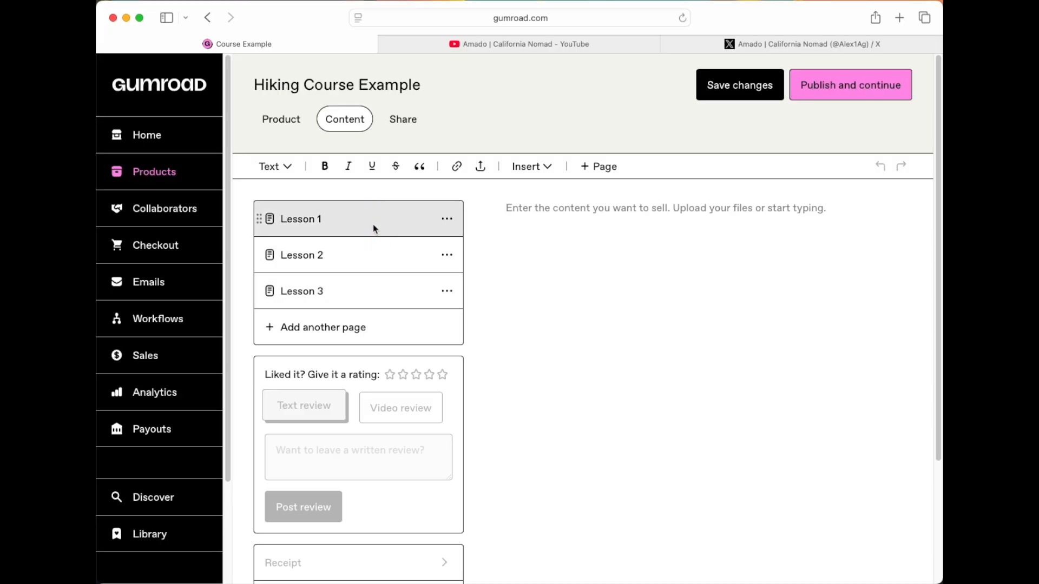
click(531, 216)
text(#)
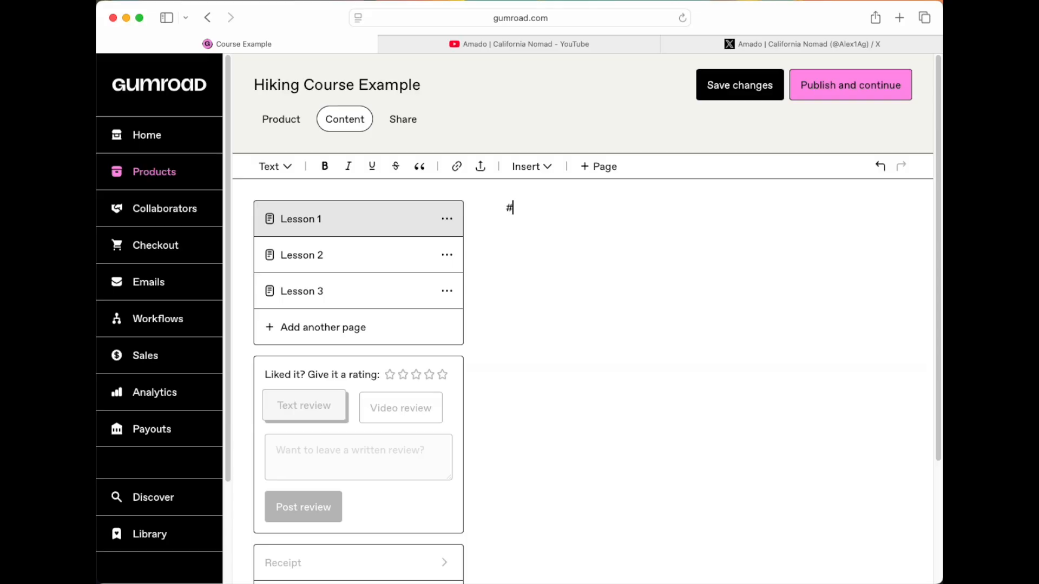
text(son )
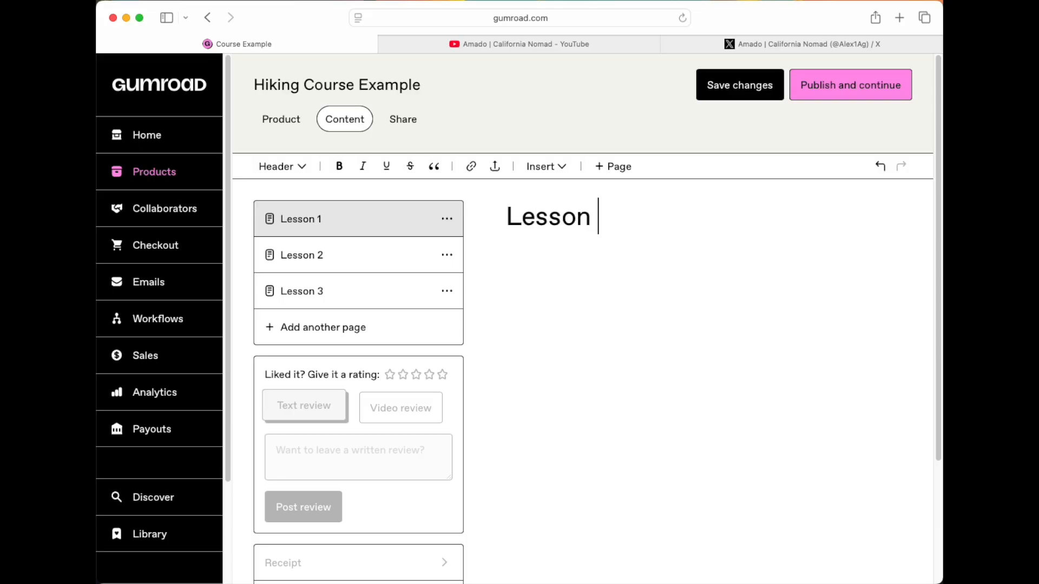
text(1: How)
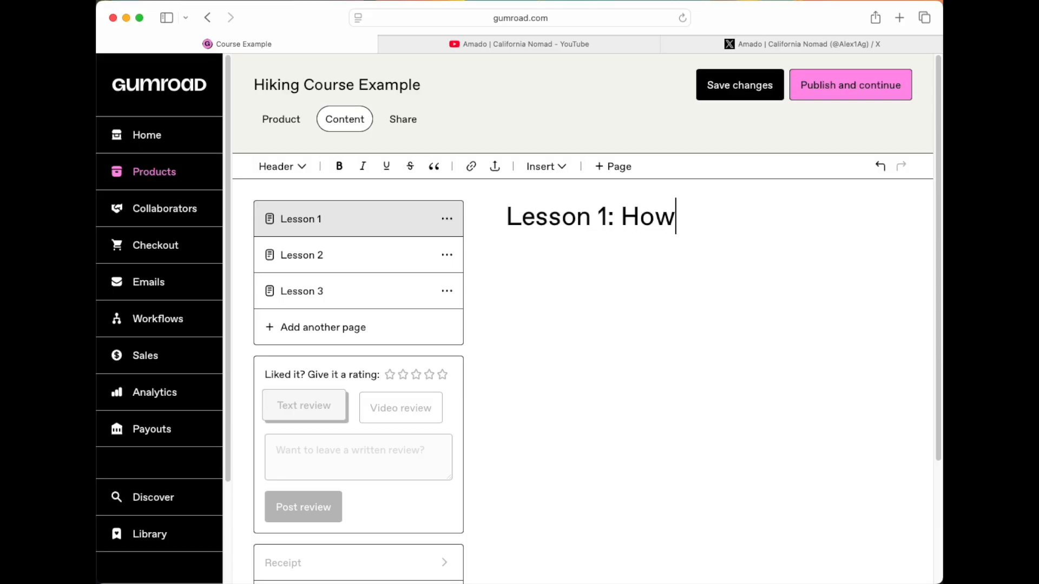
text( to hike )
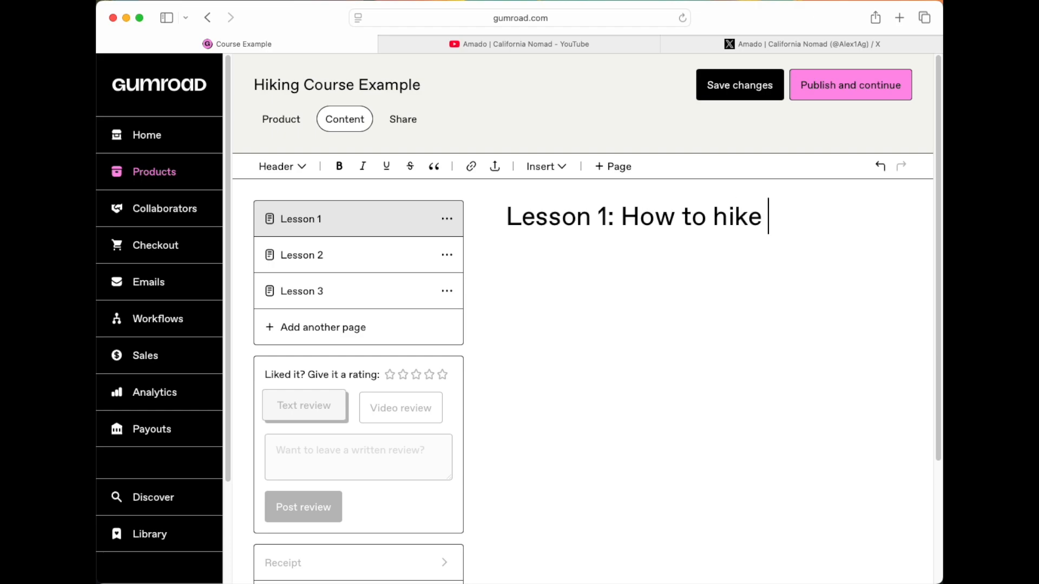
text(dese)
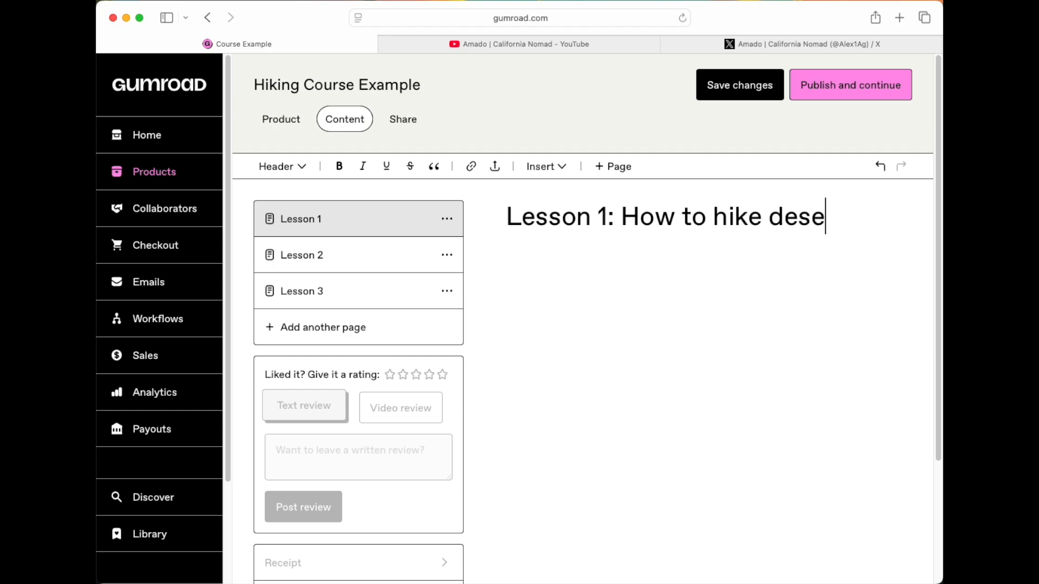
text(rt trails)
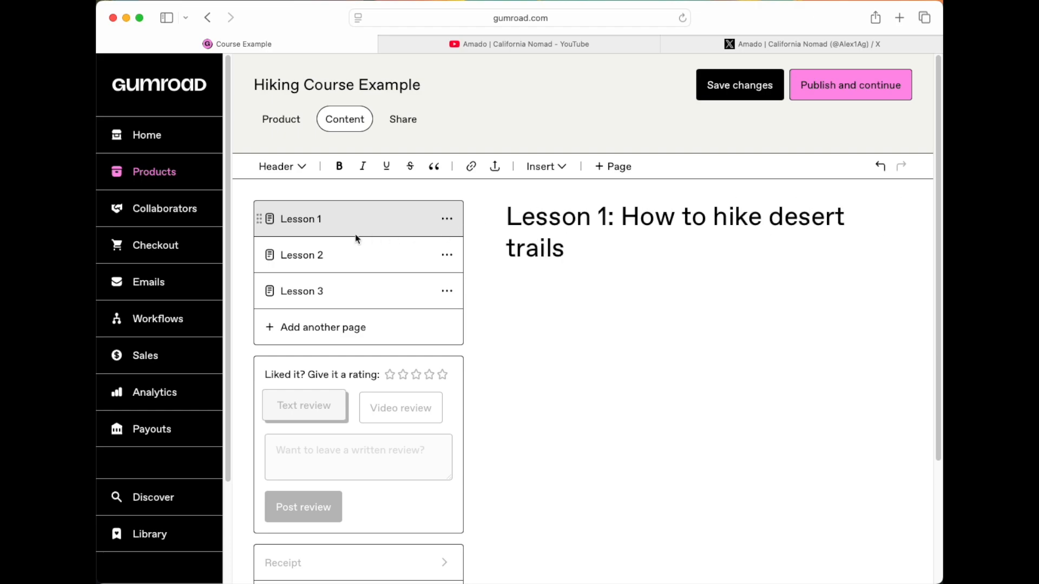
Step: Add the header "Lesson 2: How to hike mountain trails" to the Lesson 2 page
click(313, 253)
click(577, 206)
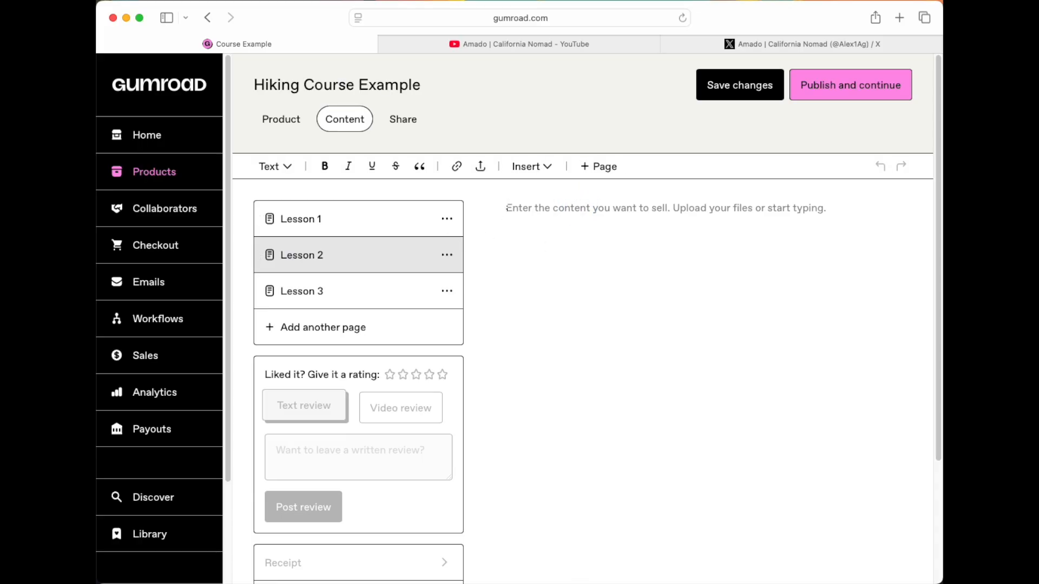
text(# Less)
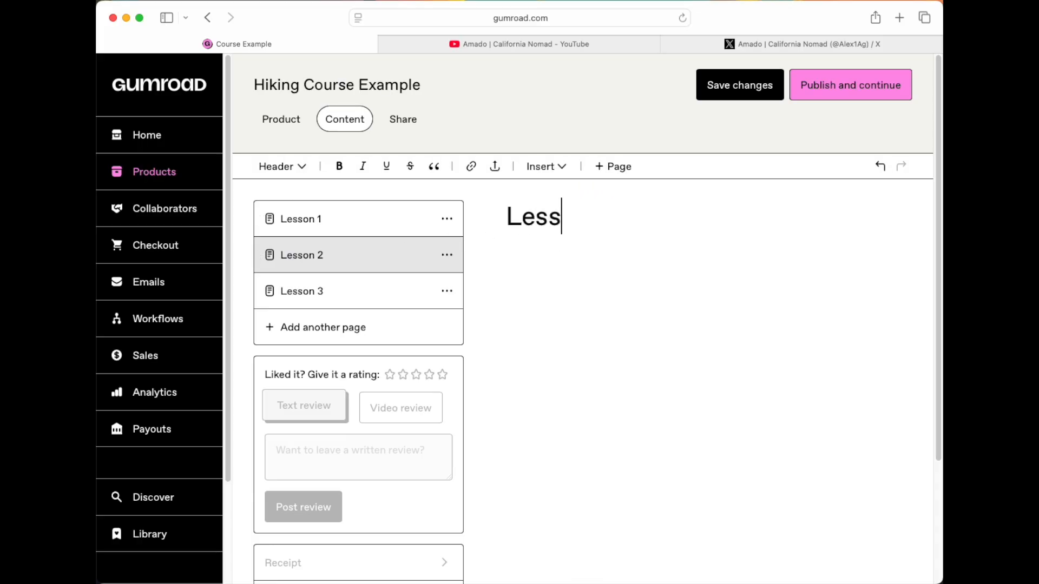
text(on 2: How to)
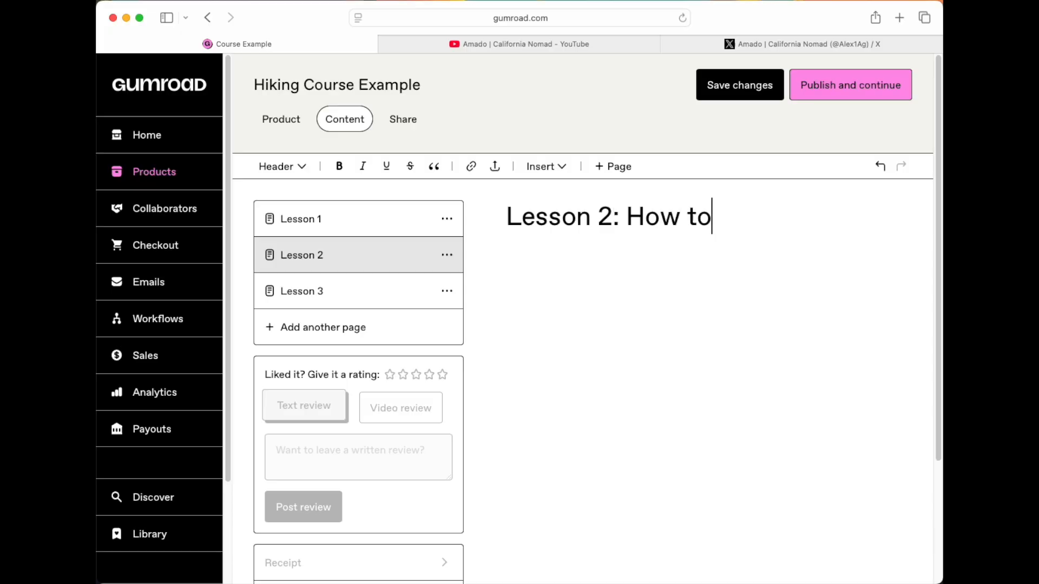
text( hike mo)
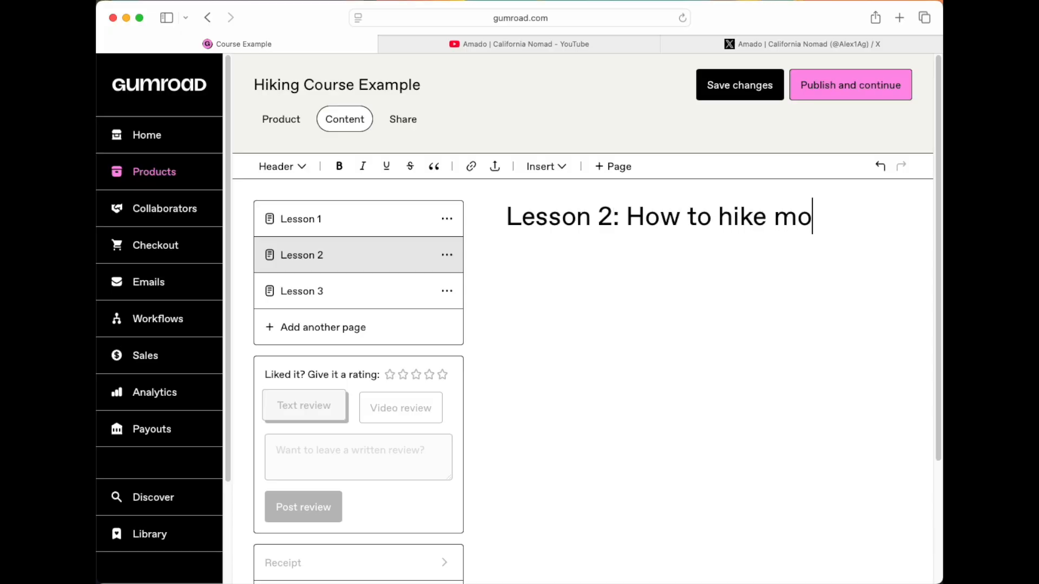
text(untain trails)
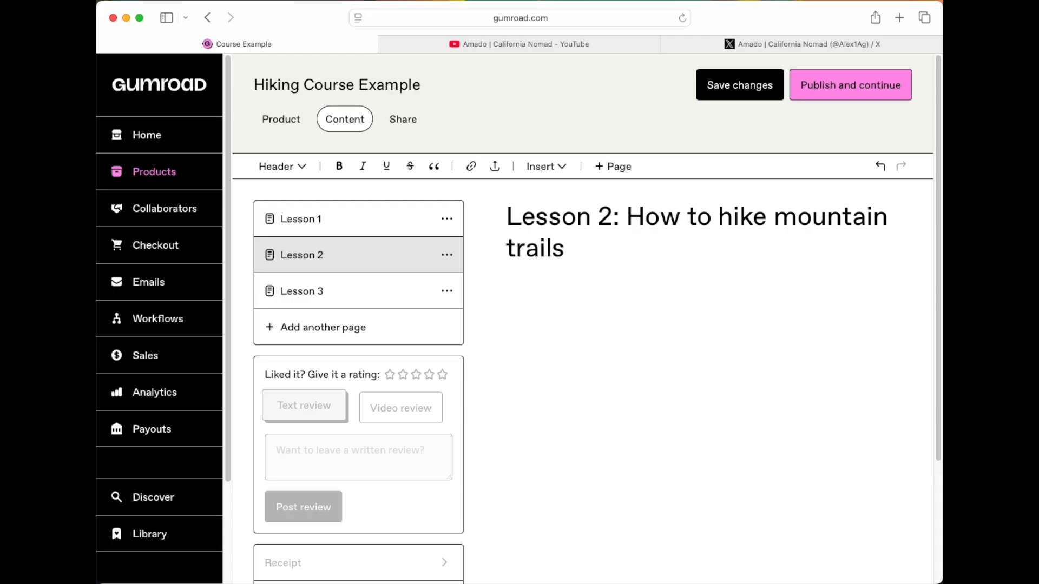
Step: Add the header "Lesson 3: How to hike forest trails" to the Lesson 3 page
click(359, 283)
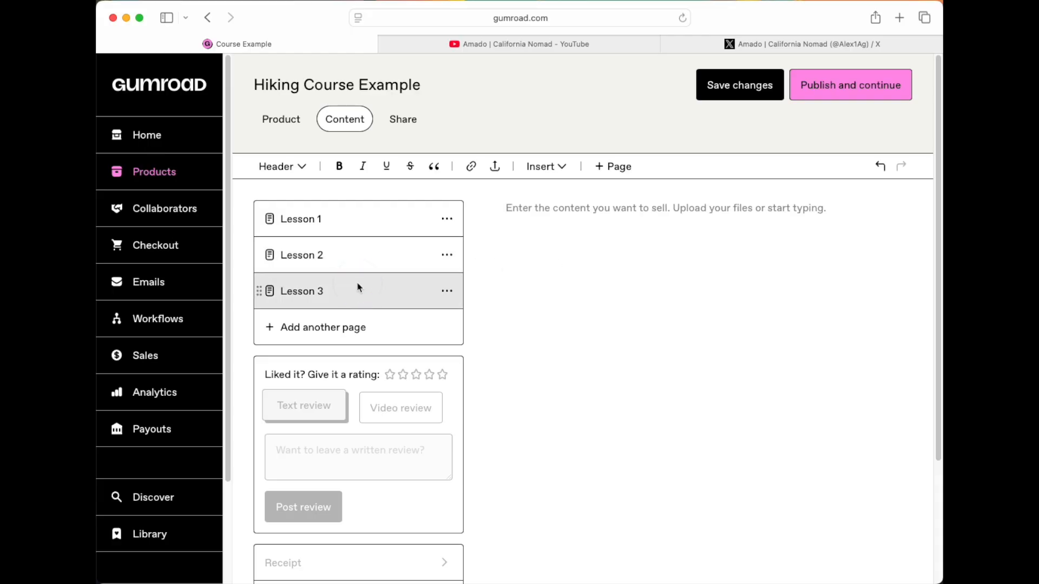
click(566, 214)
text(# Lesson )
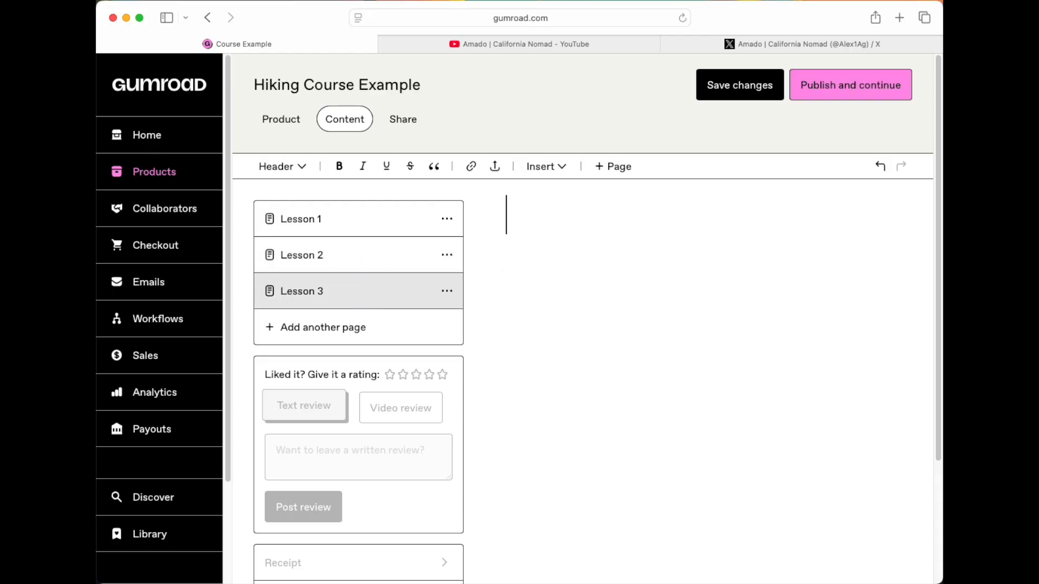
text(3: How to hike forest trails)
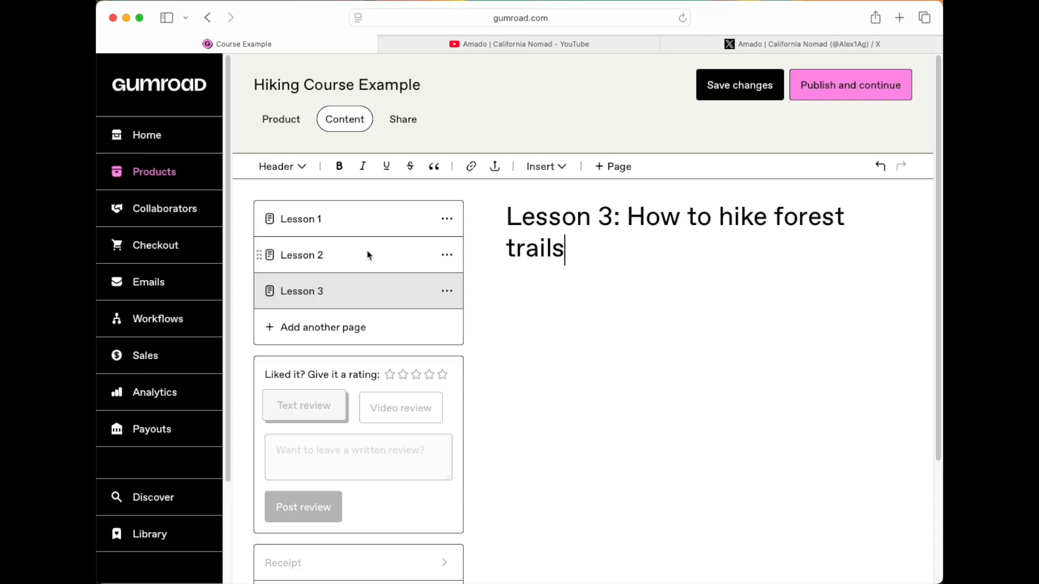
Step: Upload the desert map photo from the Joshua Tree folder below the header on the Lesson 1 page
click(323, 256)
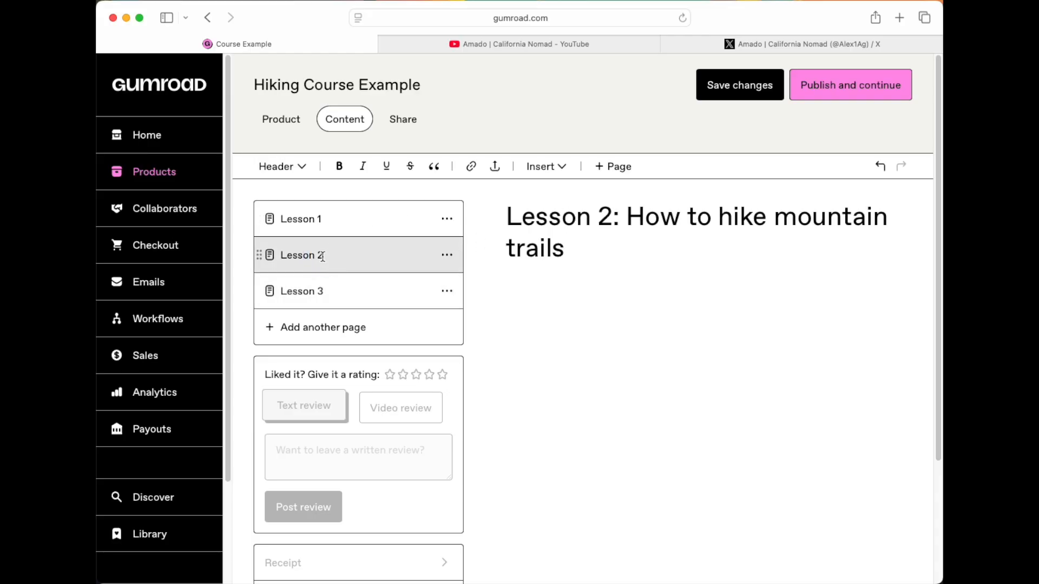
click(331, 230)
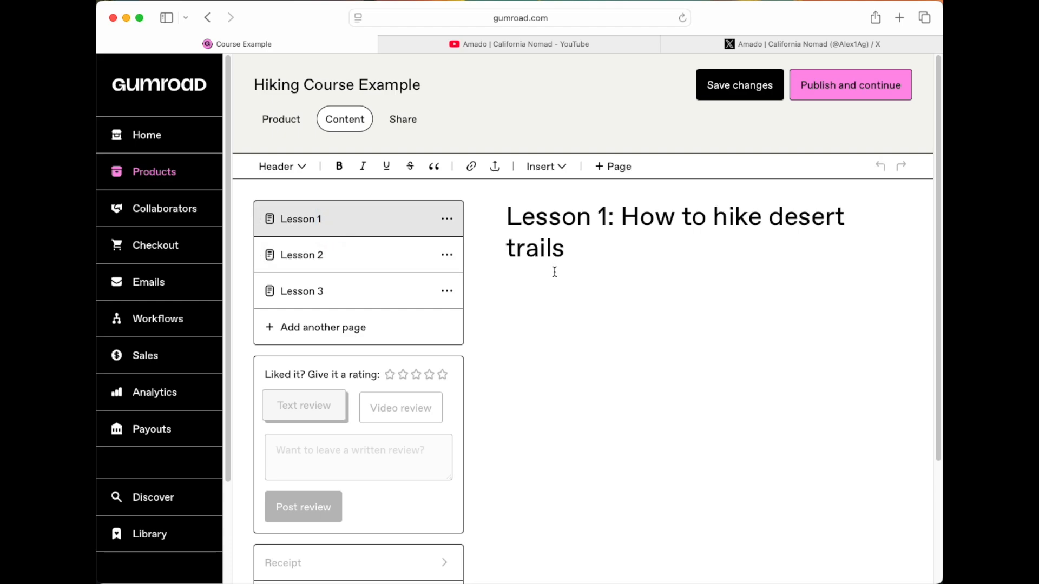
key(Return)
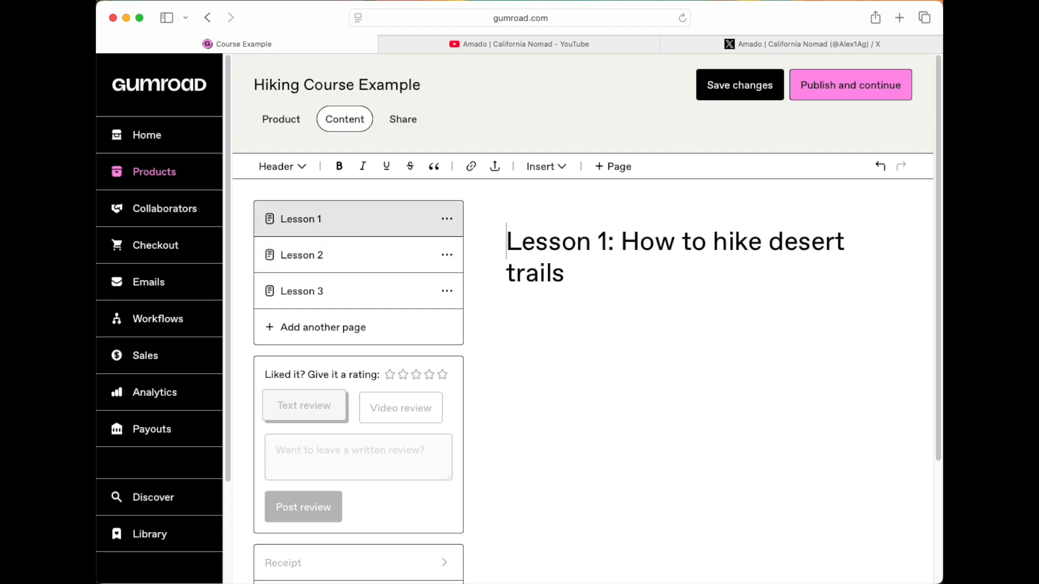
key(BackSpace)
key(Down)
key(Down)
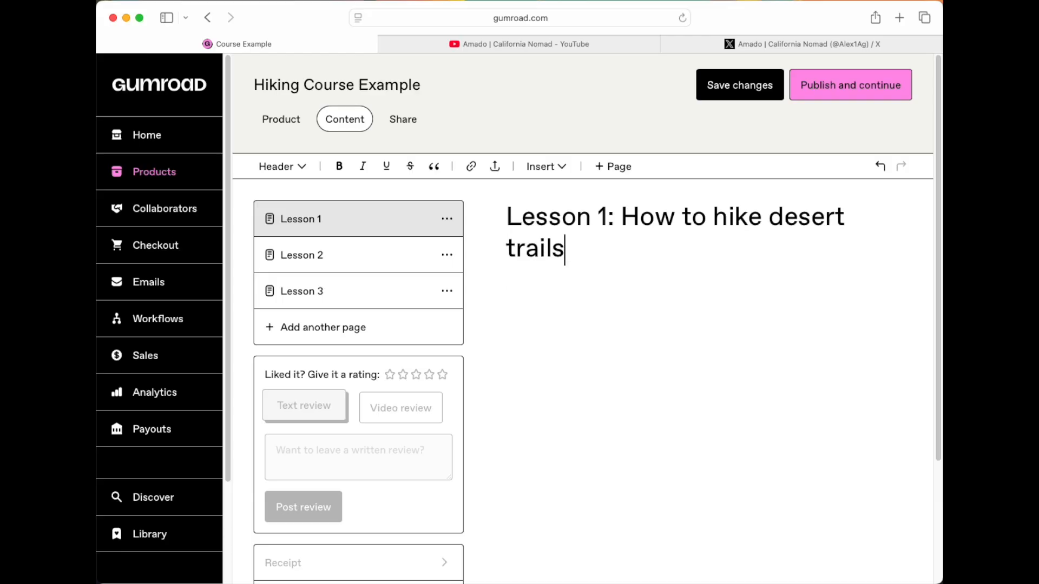
key(Return)
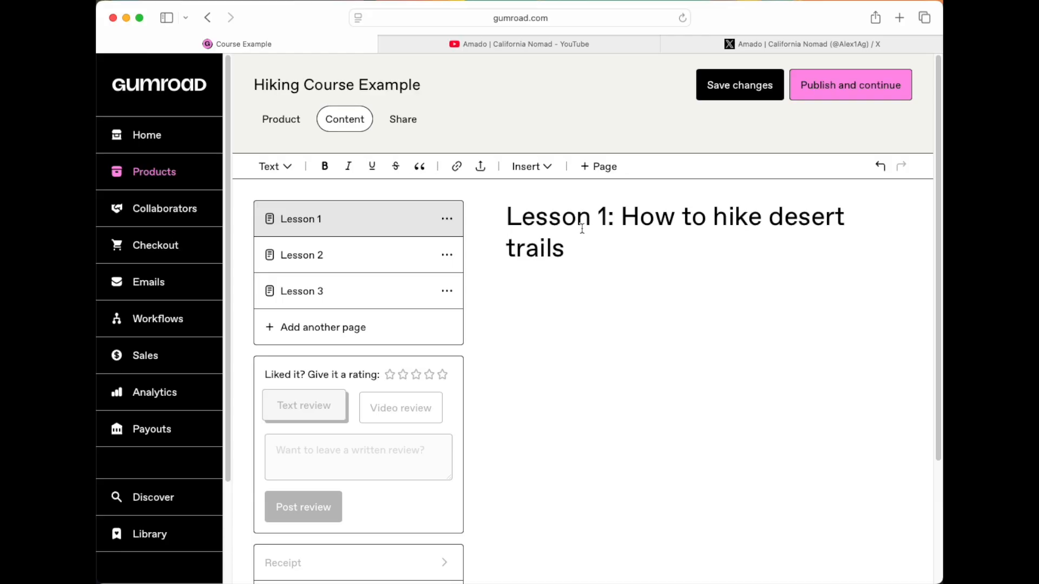
click(540, 168)
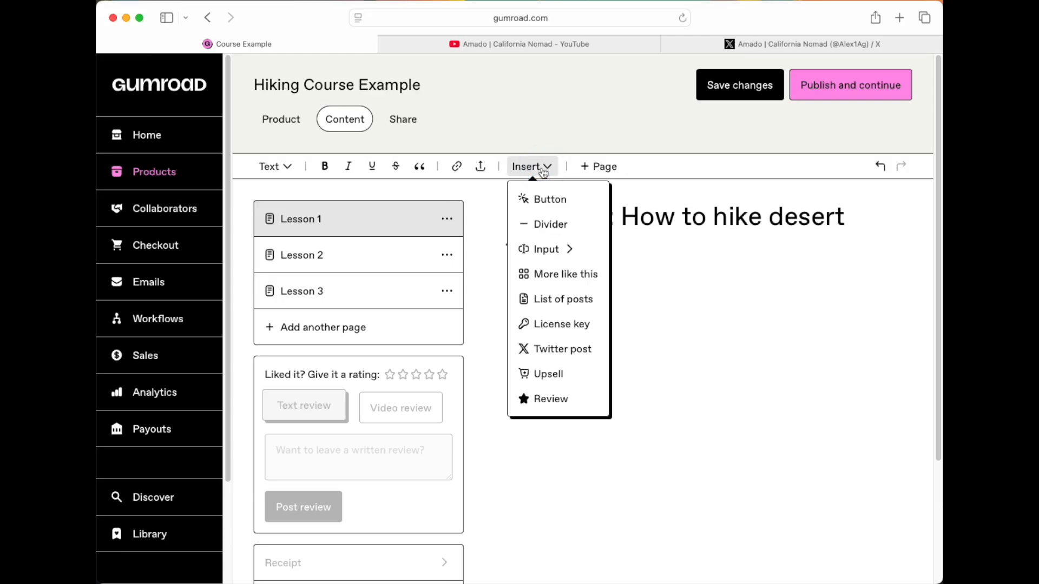
click(480, 166)
click(507, 200)
click(536, 295)
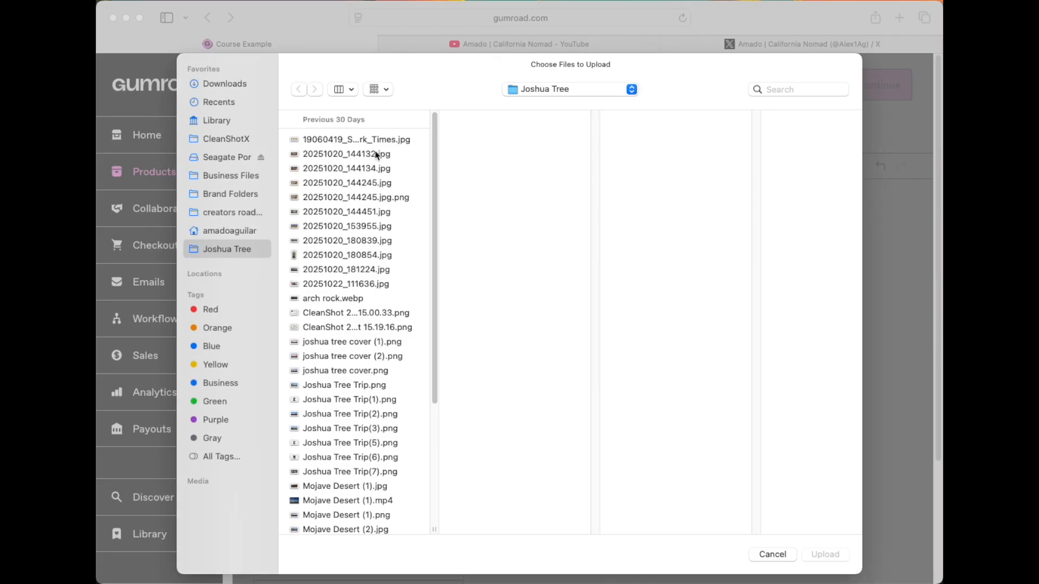
click(375, 144)
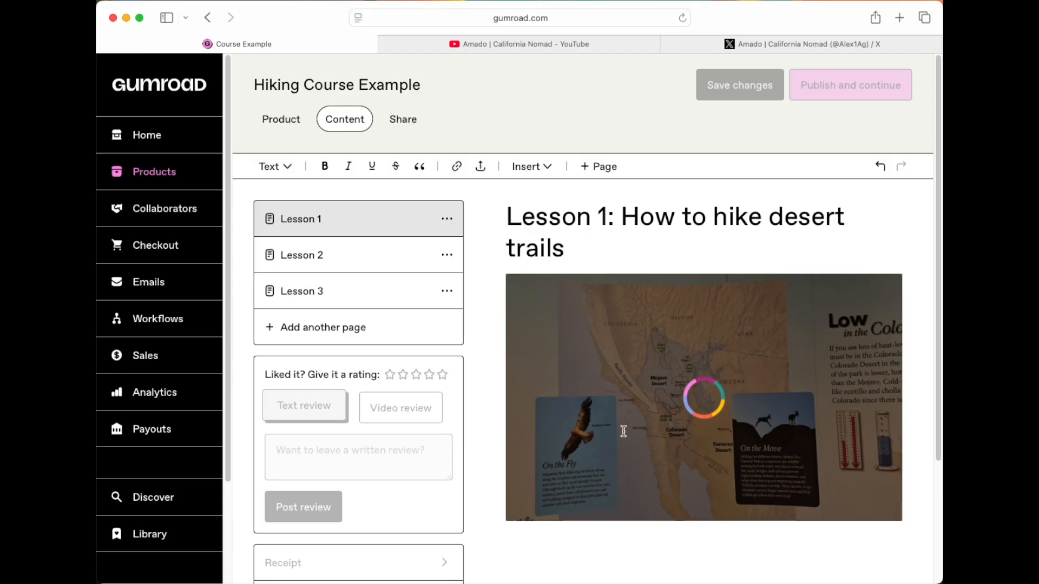
Step: Below the Lesson 1 image, add "Course material here." and "Very detailed explanation of everything in this lesson. Once you complete this lesson, move on to lesson 2."
scroll(624, 431, down, 3)
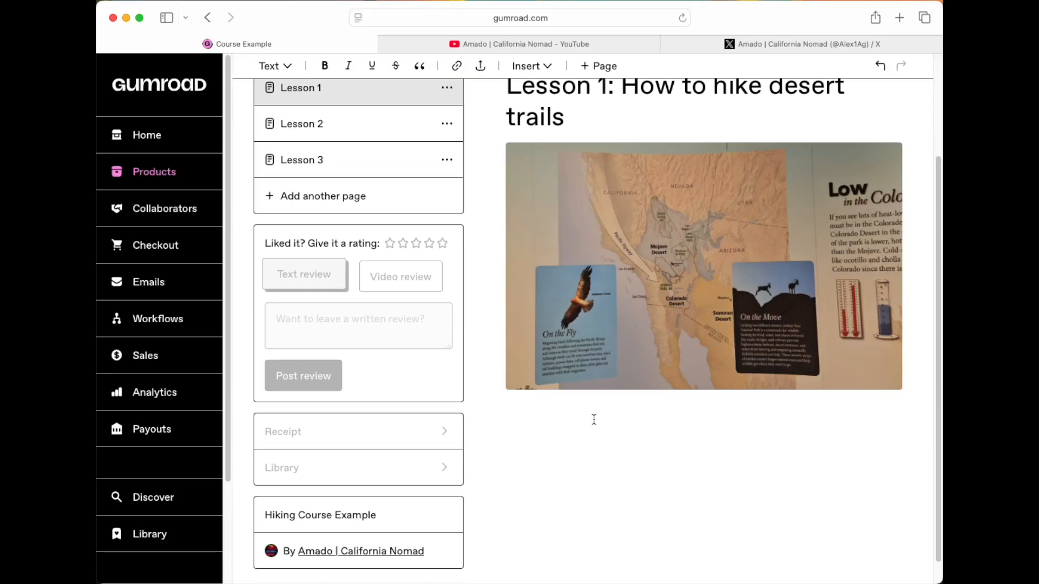
text(Course material here)
key(Return)
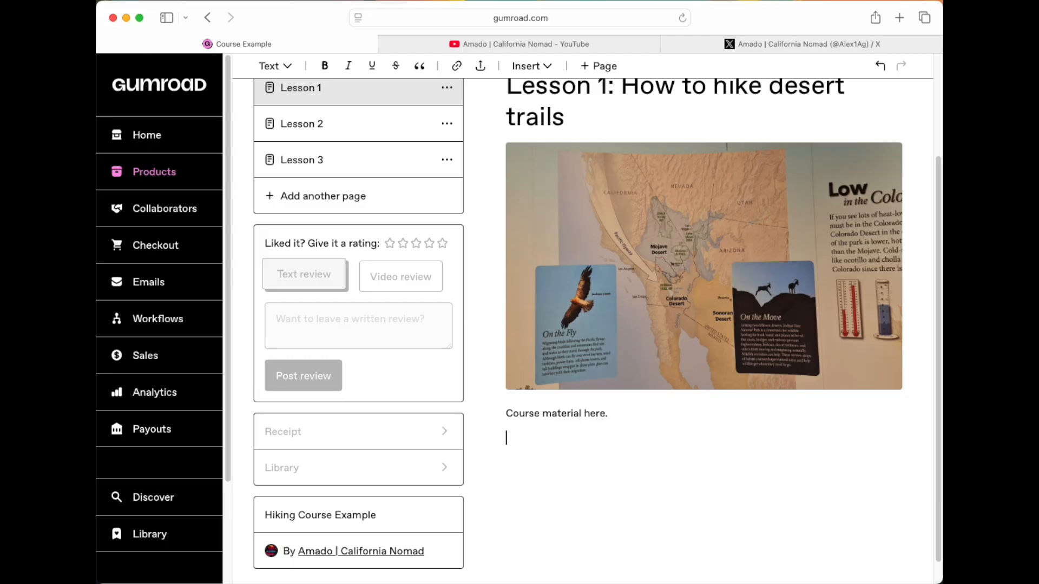
text(Very detailed explanation of everything in this )
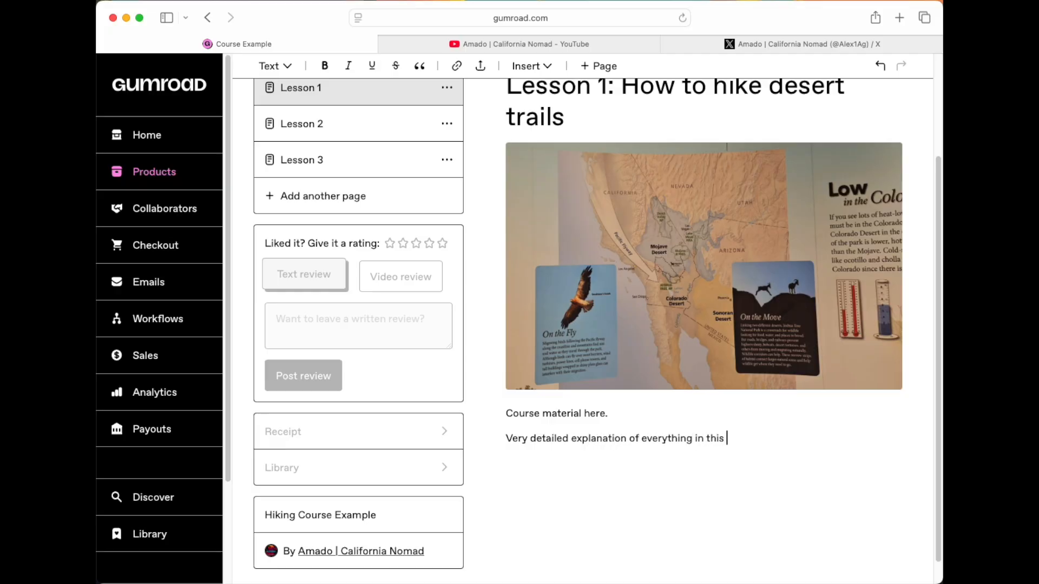
text(lesson. Once you com)
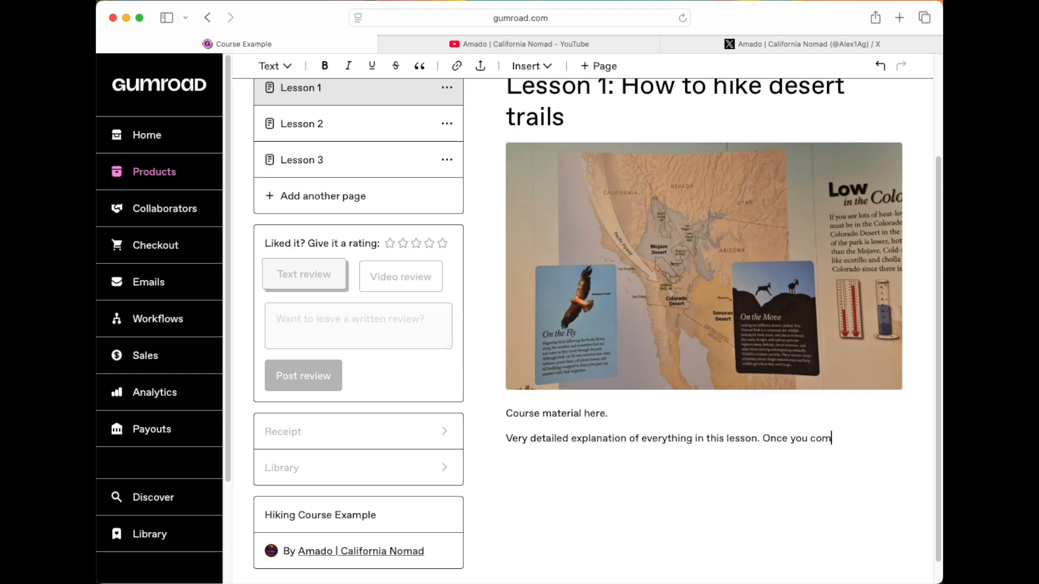
text(plete this lesson, move on to lesson 2.)
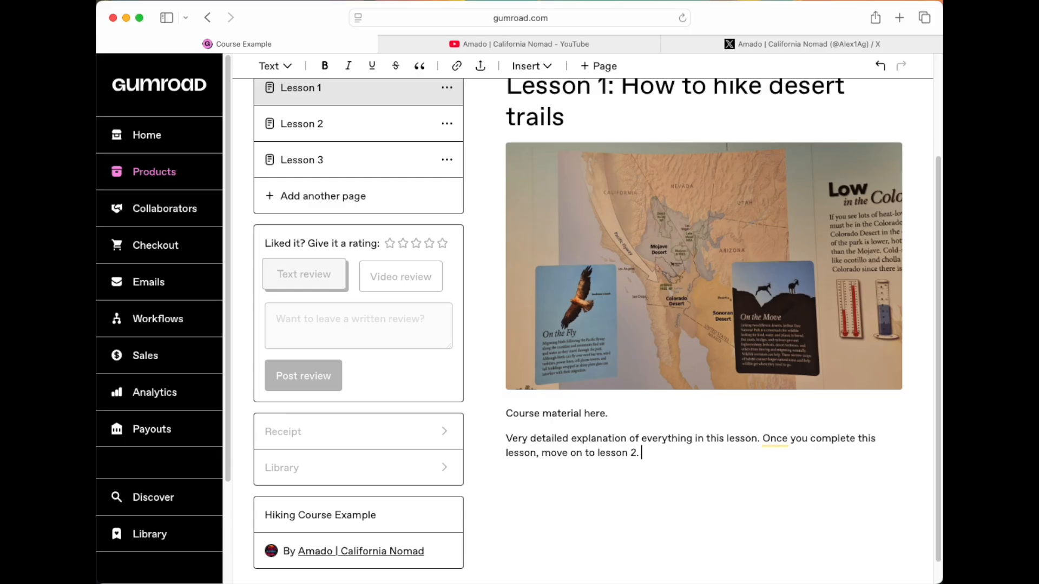
scroll(583, 318, up, 3)
scroll(583, 318, down, 2)
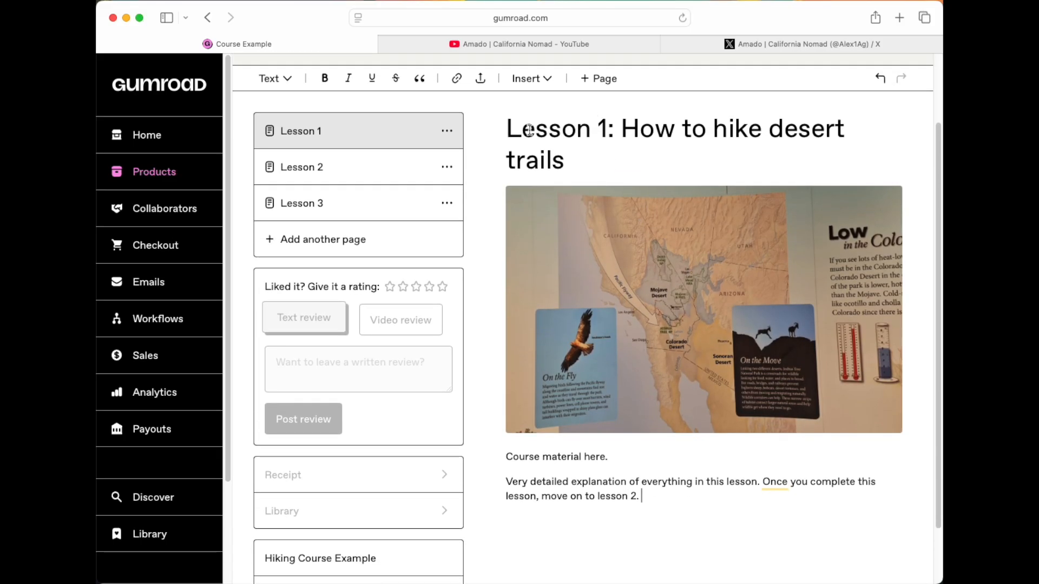
scroll(670, 354, down, 2)
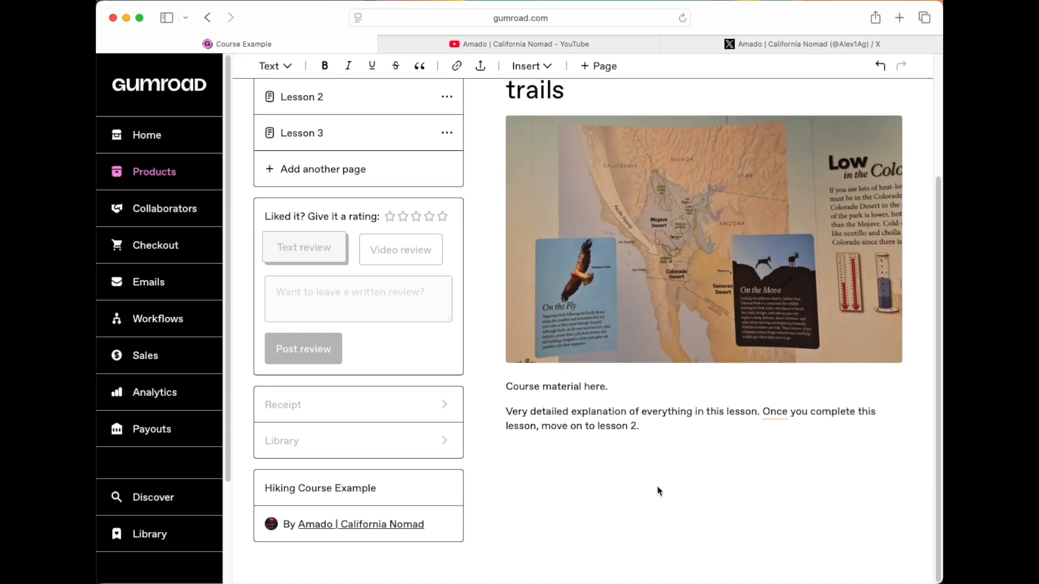
scroll(658, 490, up, 4)
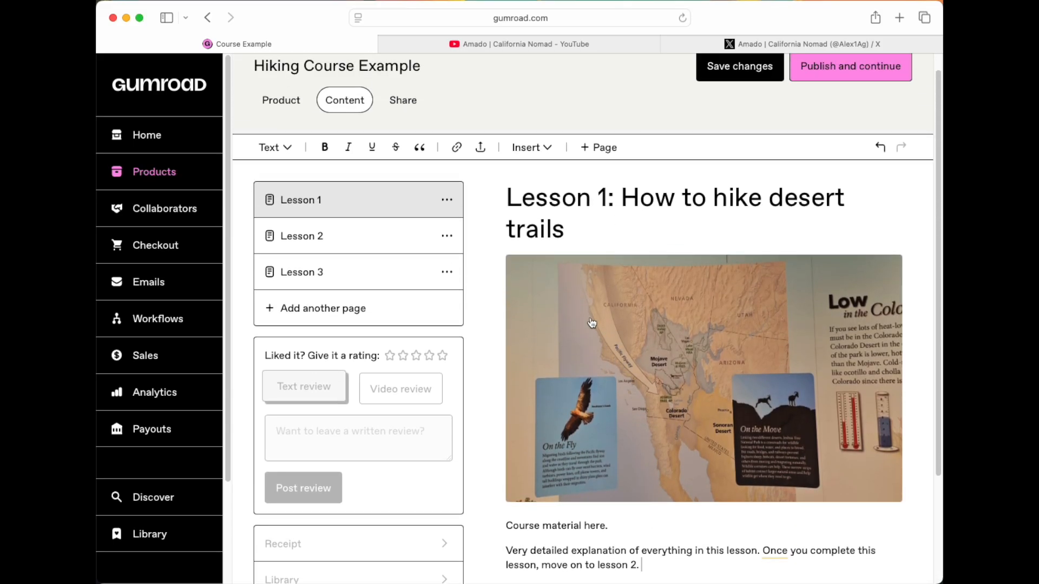
Step: Embed the X post about climbing Moro Rock in Sequoia National Park below the header on the Lesson 2 page
click(310, 235)
click(547, 257)
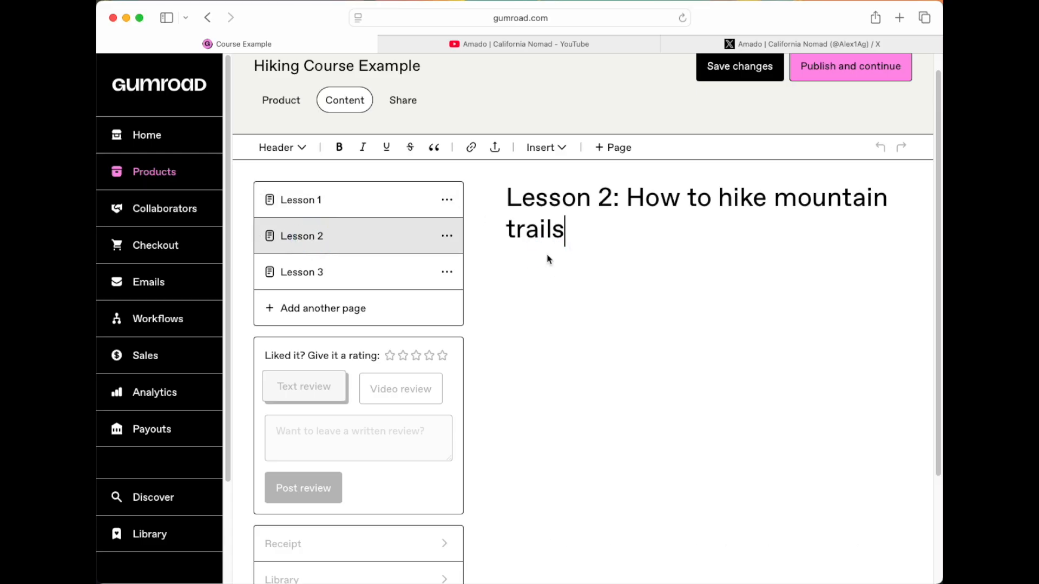
key(Return)
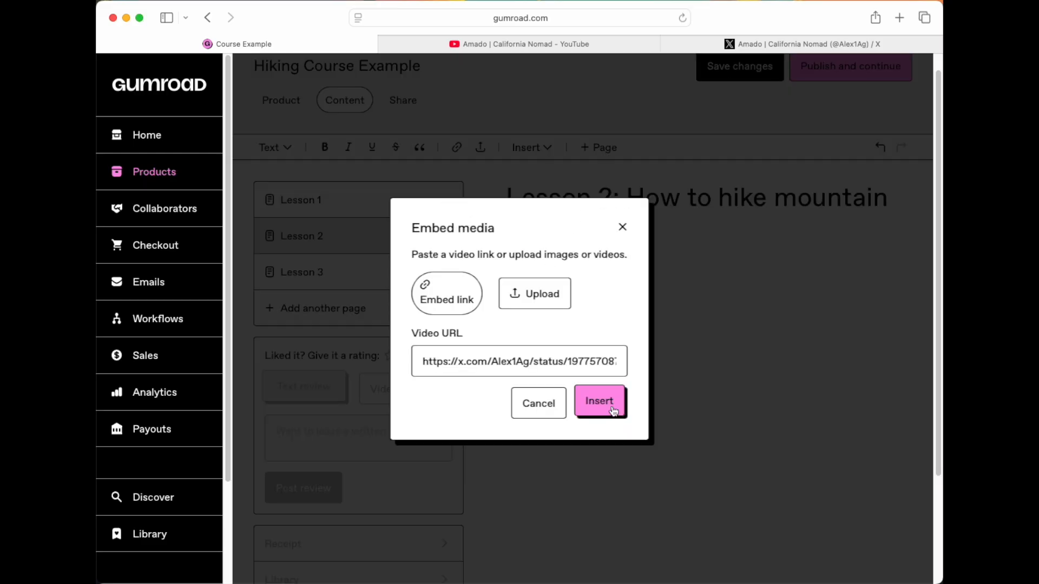
click(611, 407)
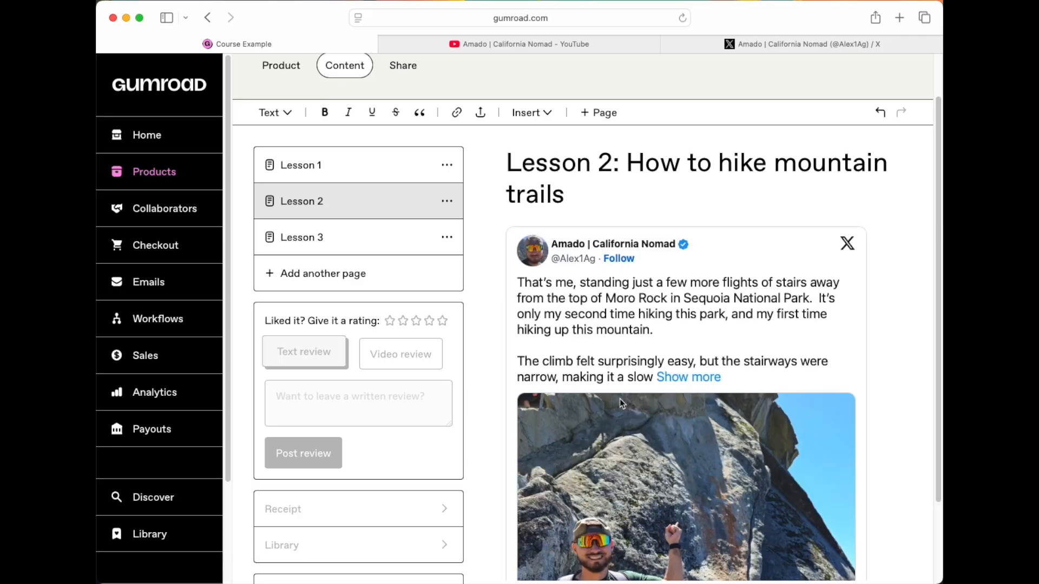
scroll(621, 403, down, 4)
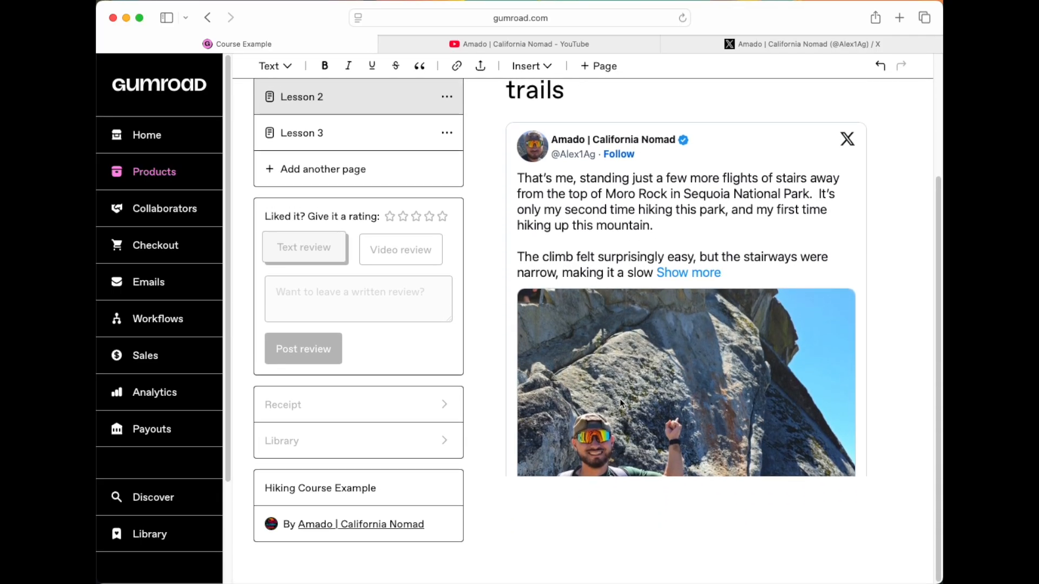
Step: Switch to the YouTube channel page and copy the share link of "My Solo Trip Adventure Through Joshua Tree National Park"
click(575, 44)
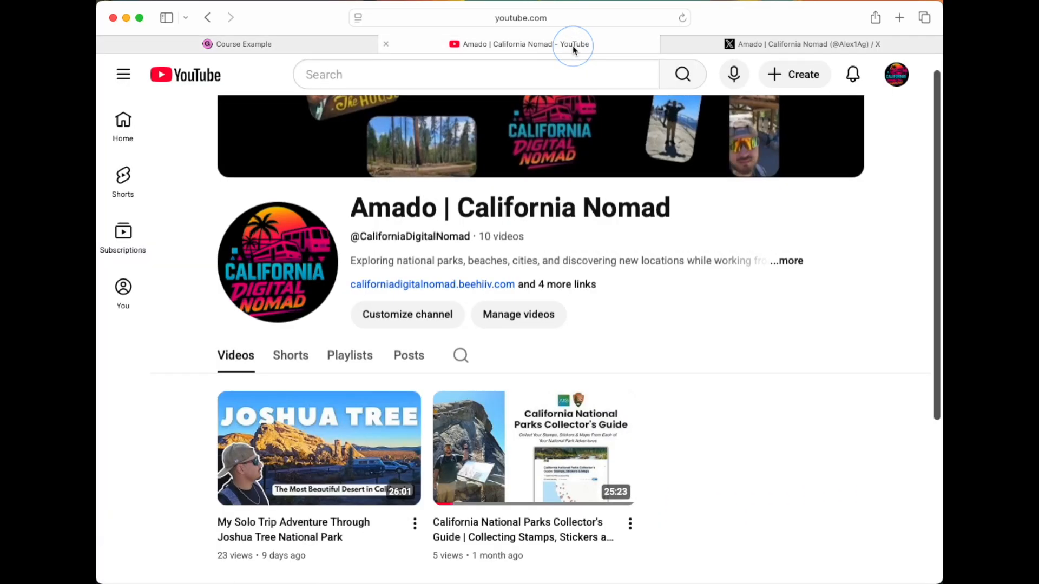
click(415, 523)
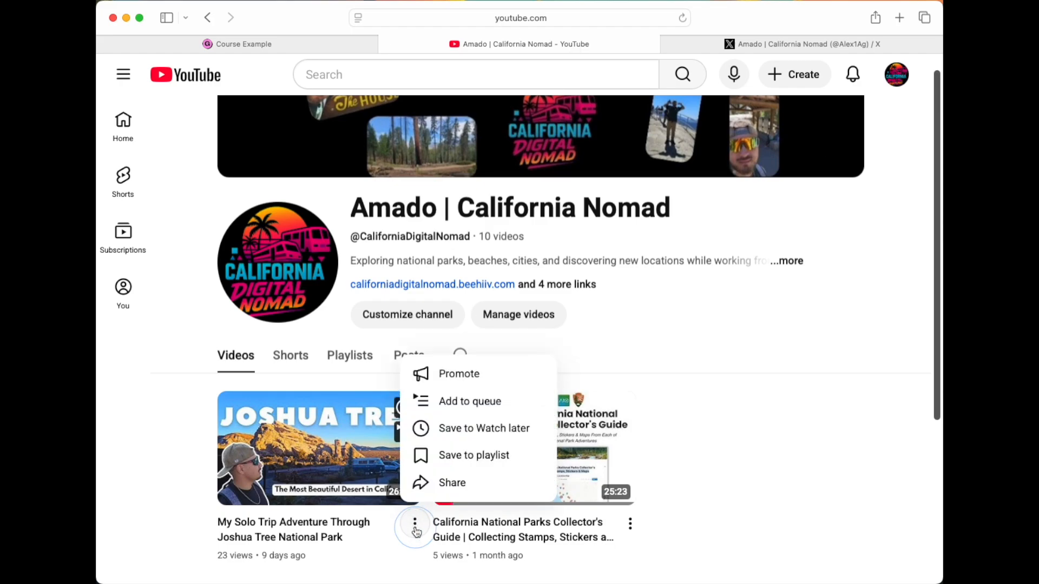
click(449, 483)
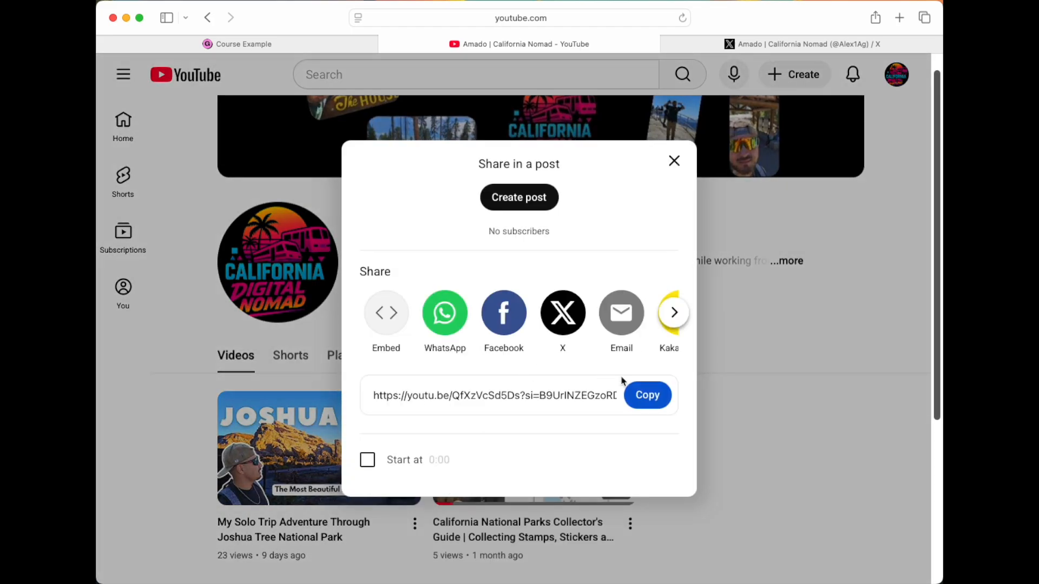
click(646, 395)
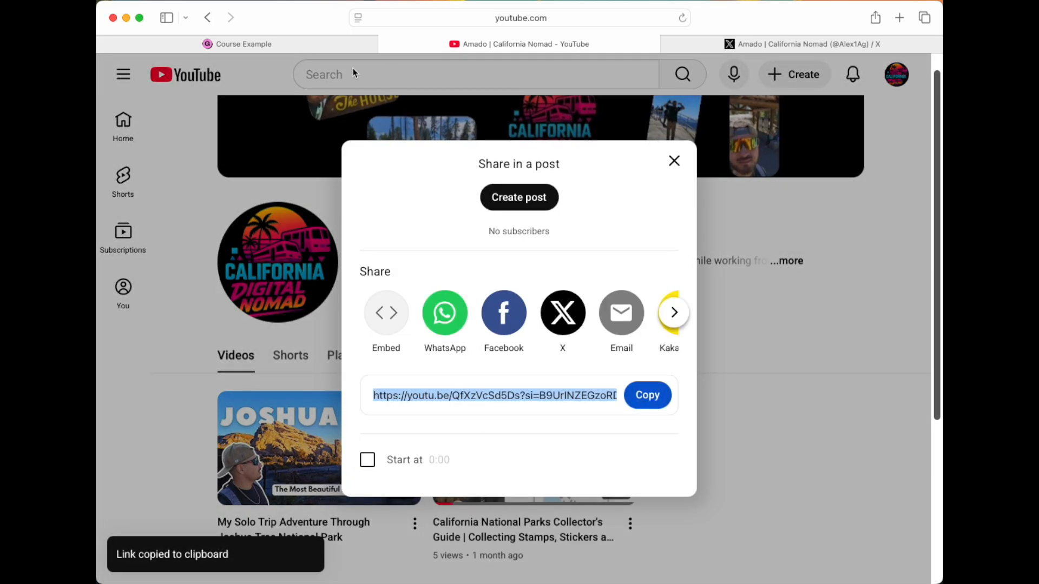
Step: Back in Gumroad, embed the copied Joshua Tree video link below the X post on the Lesson 2 page
click(279, 43)
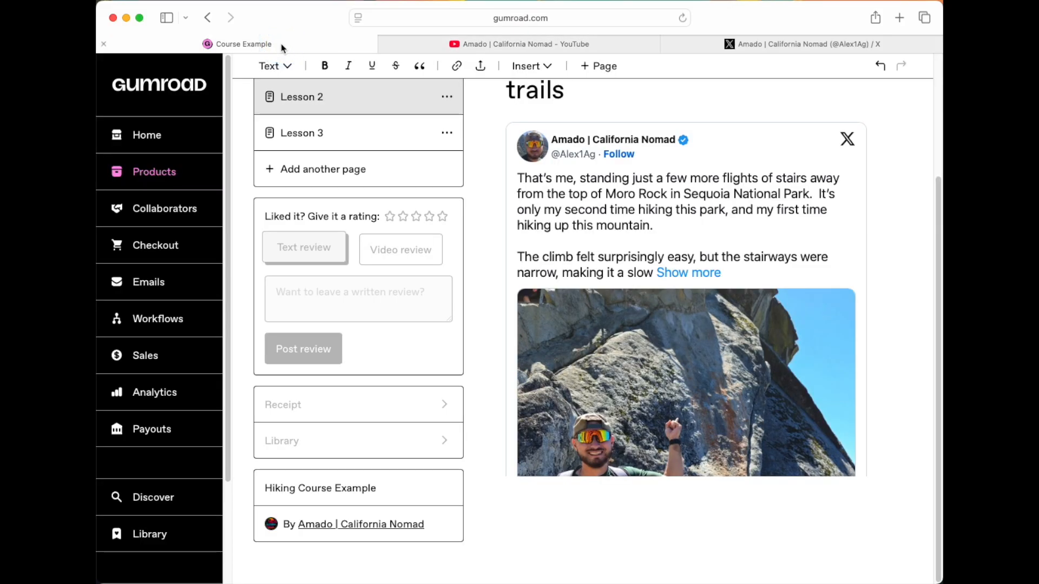
click(566, 494)
key(Return)
click(530, 65)
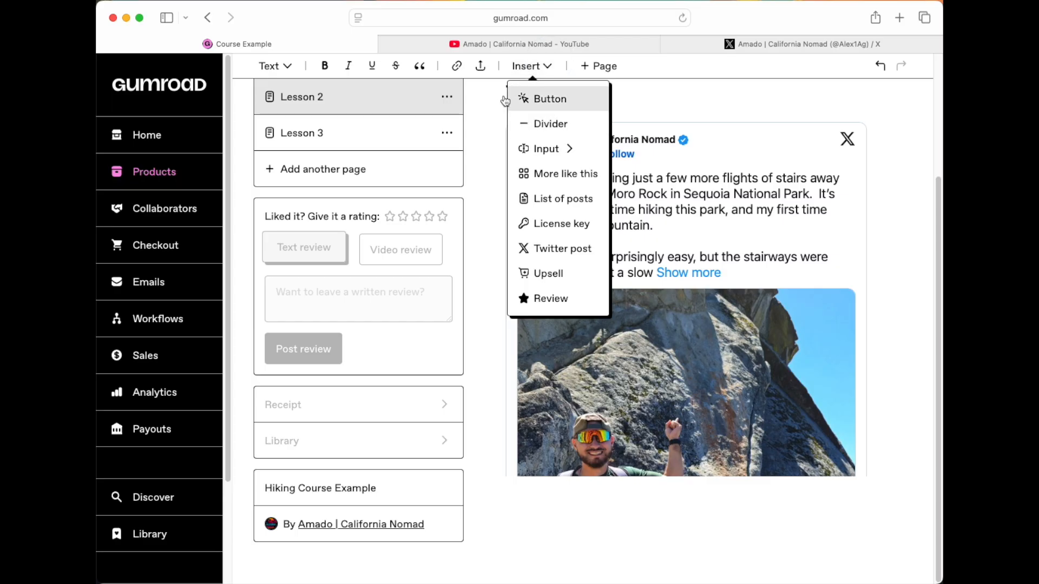
click(482, 68)
click(523, 99)
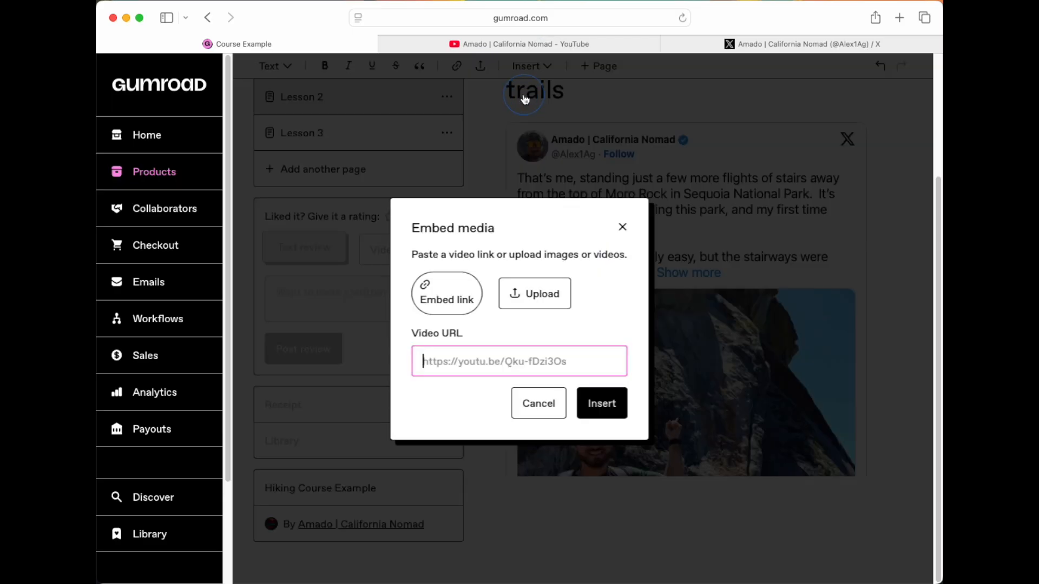
click(501, 360)
key(super+v)
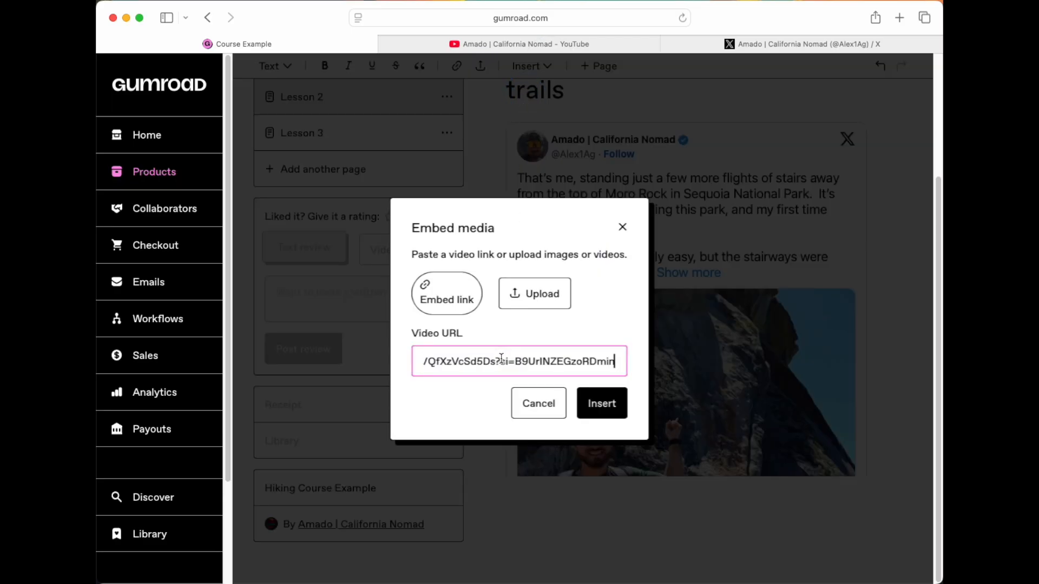
click(582, 402)
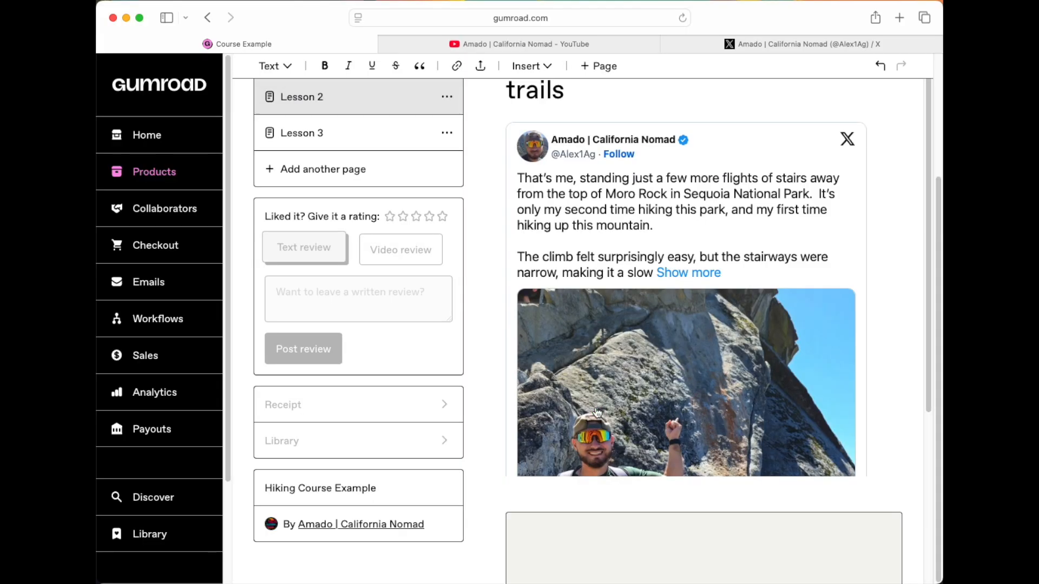
scroll(598, 413, down, 5)
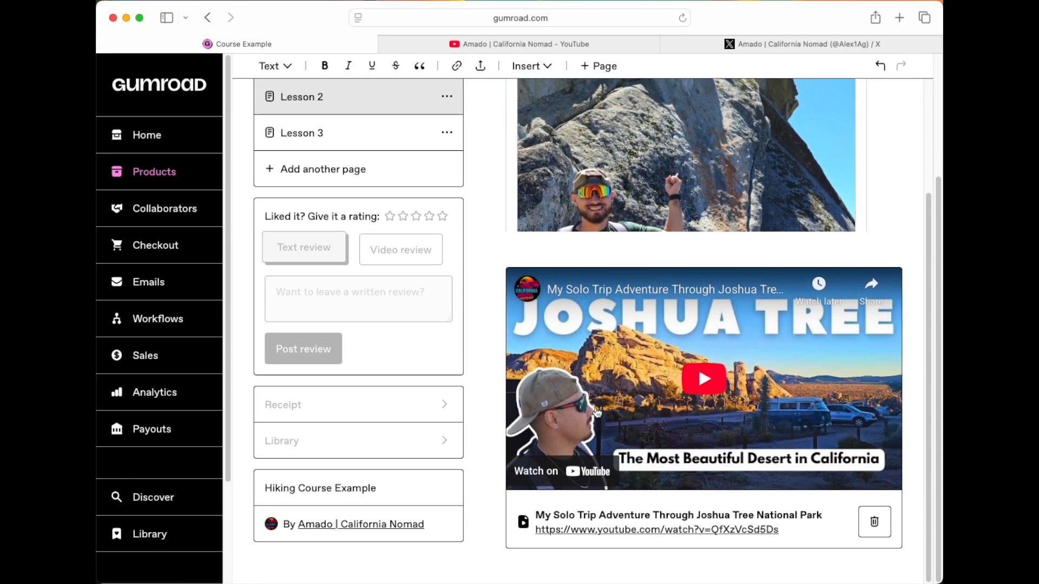
scroll(597, 413, up, 2)
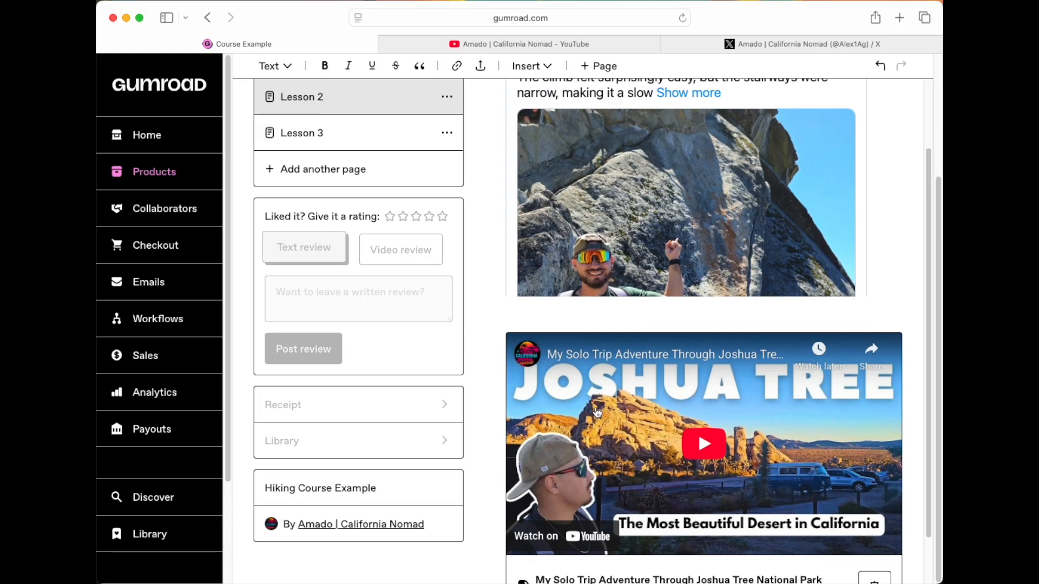
scroll(597, 414, up, 2)
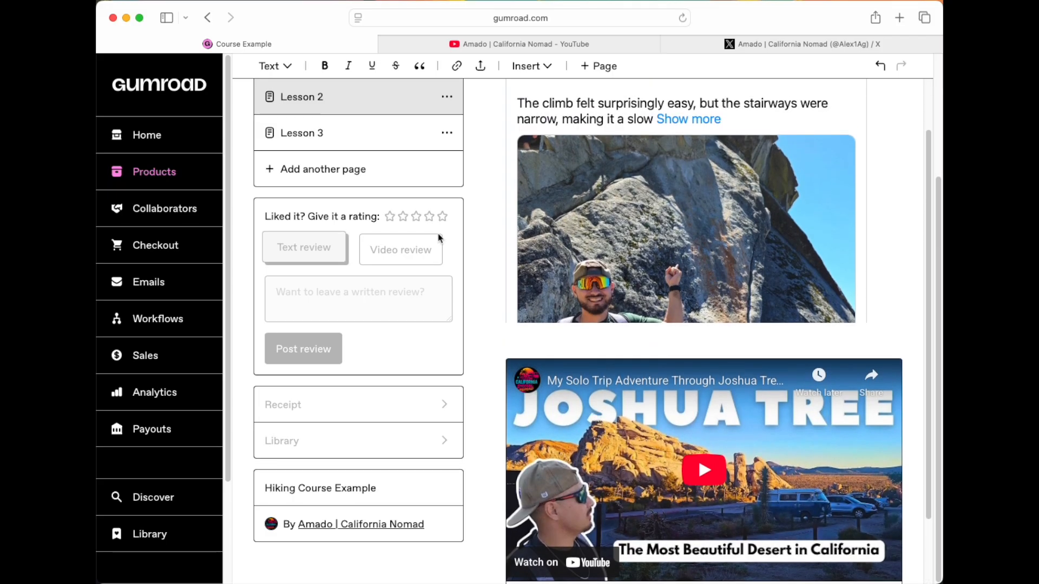
Step: Upload the video 151d157688e7e23c25a06ea4090b5267.mp4 from the Downloads folder below the header on the Lesson 3 page
click(439, 241)
scroll(380, 249, down, 1)
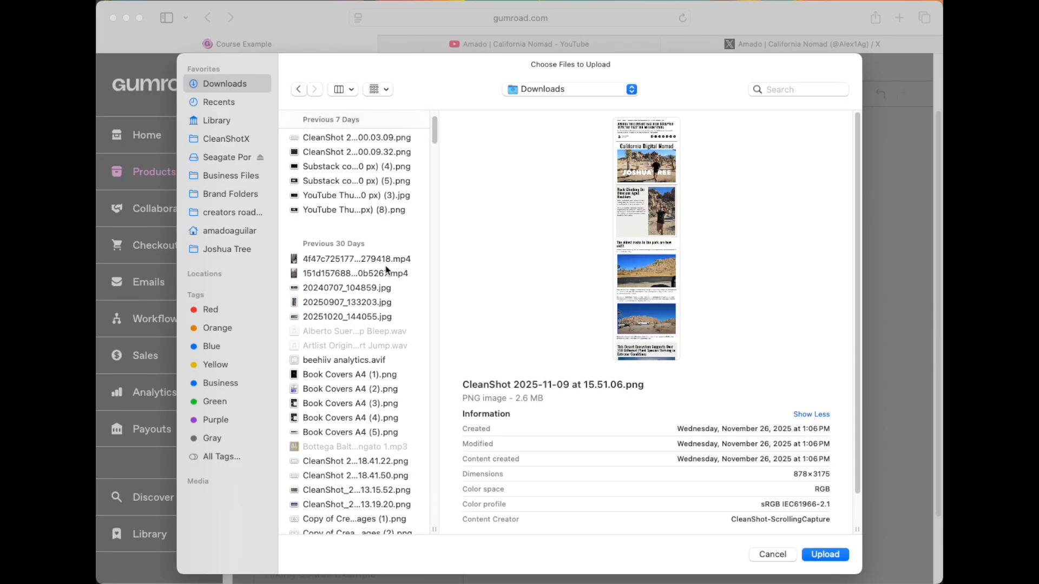
click(386, 271)
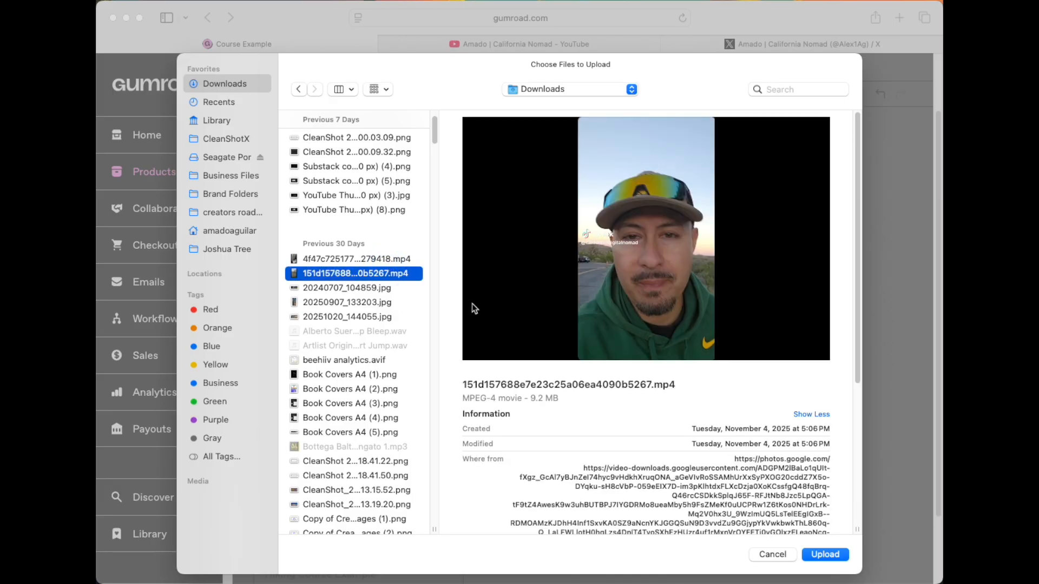
click(827, 556)
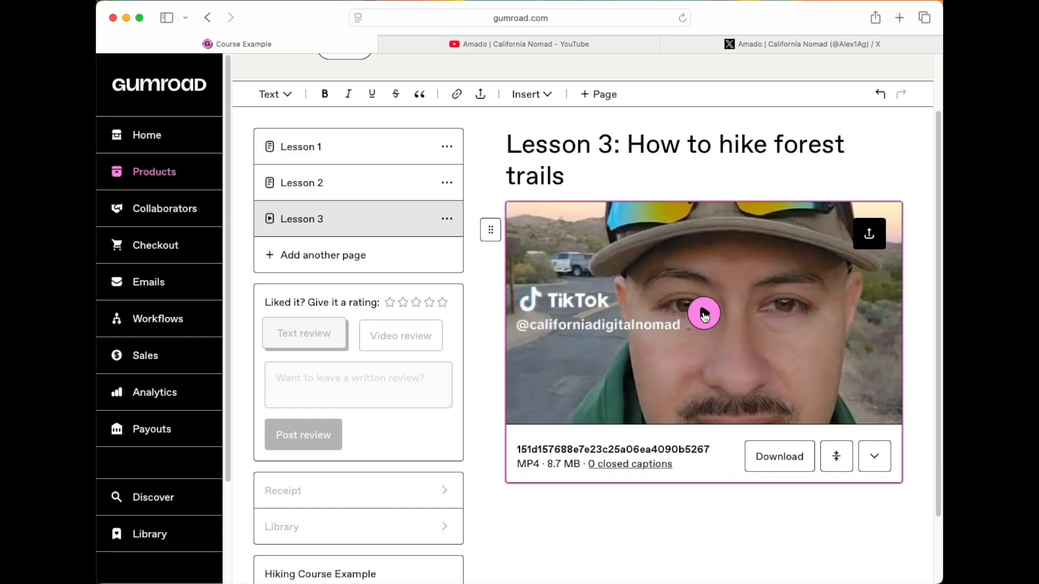
Step: Play a few seconds of the uploaded Lesson 3 video and pause it
click(704, 315)
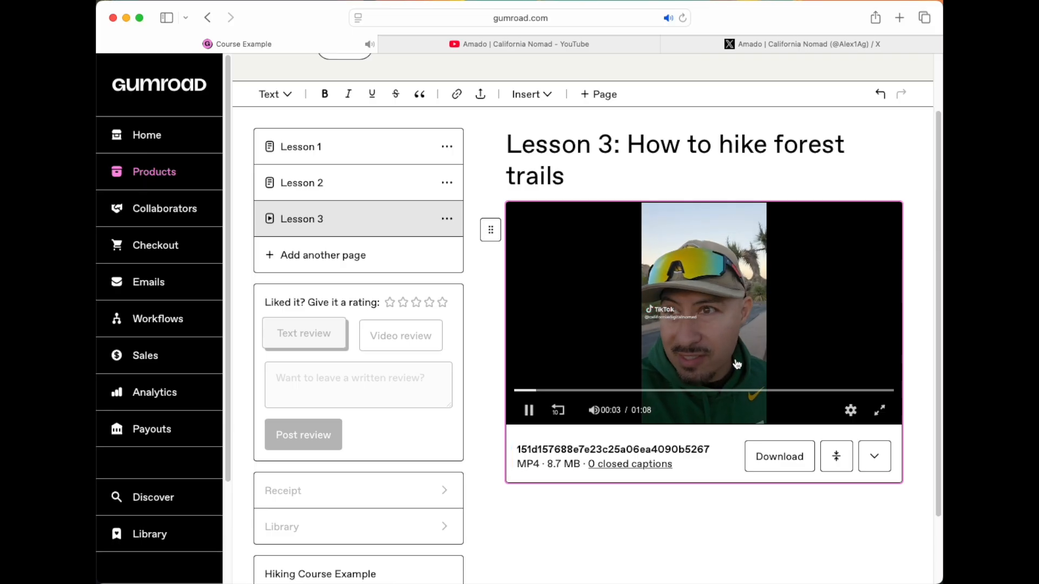
click(528, 410)
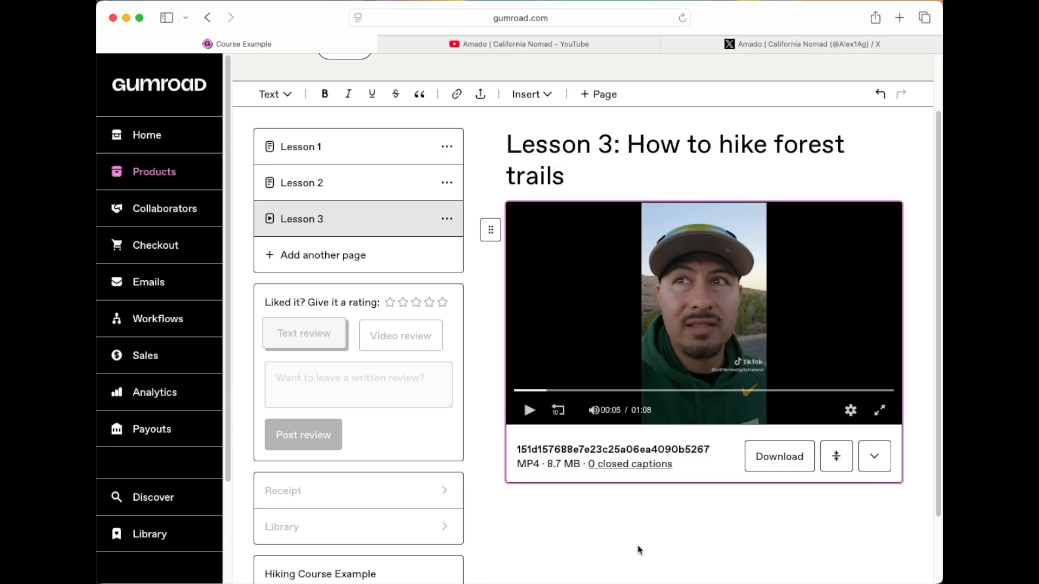
Step: Add two more pages without names after Lesson 3 in the course's page list
scroll(638, 551, down, 2)
scroll(638, 550, up, 4)
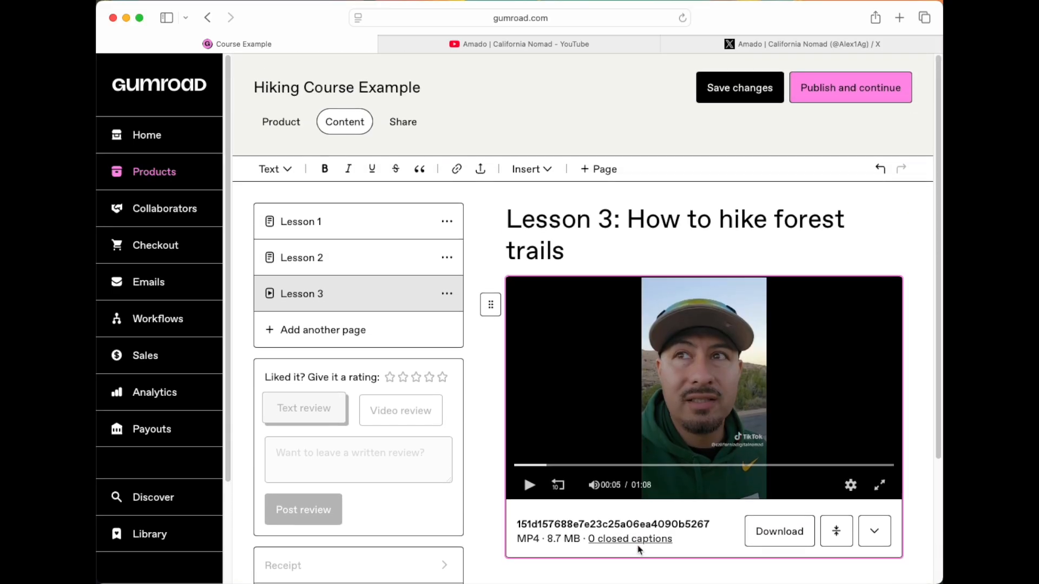
click(599, 167)
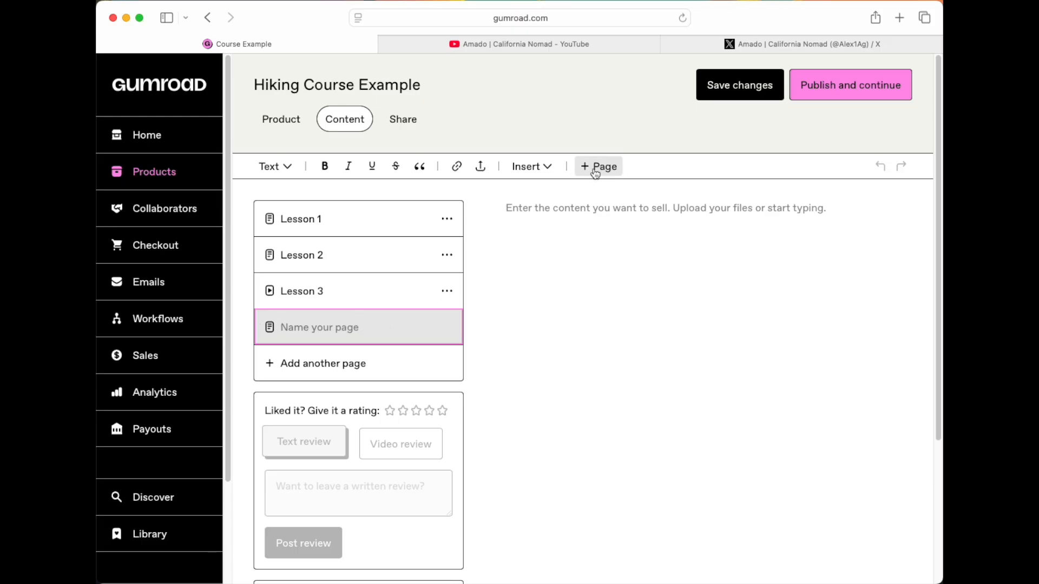
click(314, 366)
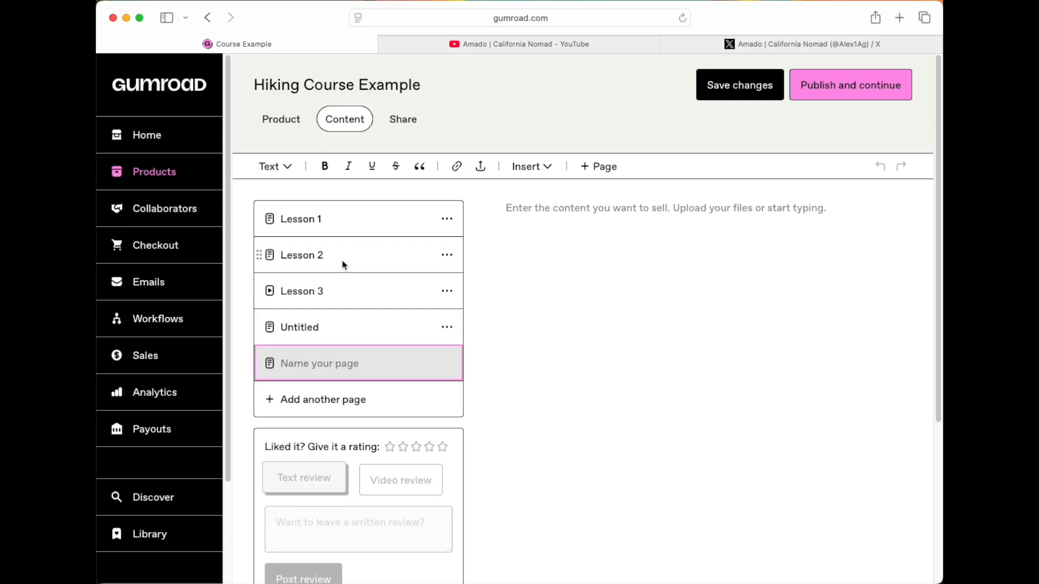
Step: Return to the Lesson 2 page, save the content changes and publish the hiking course
click(323, 250)
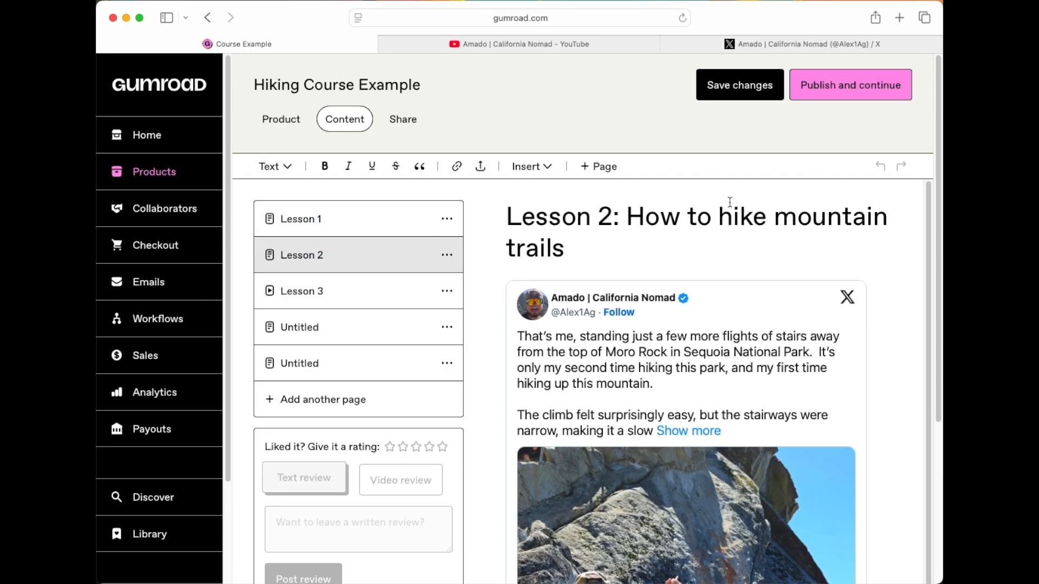
click(739, 85)
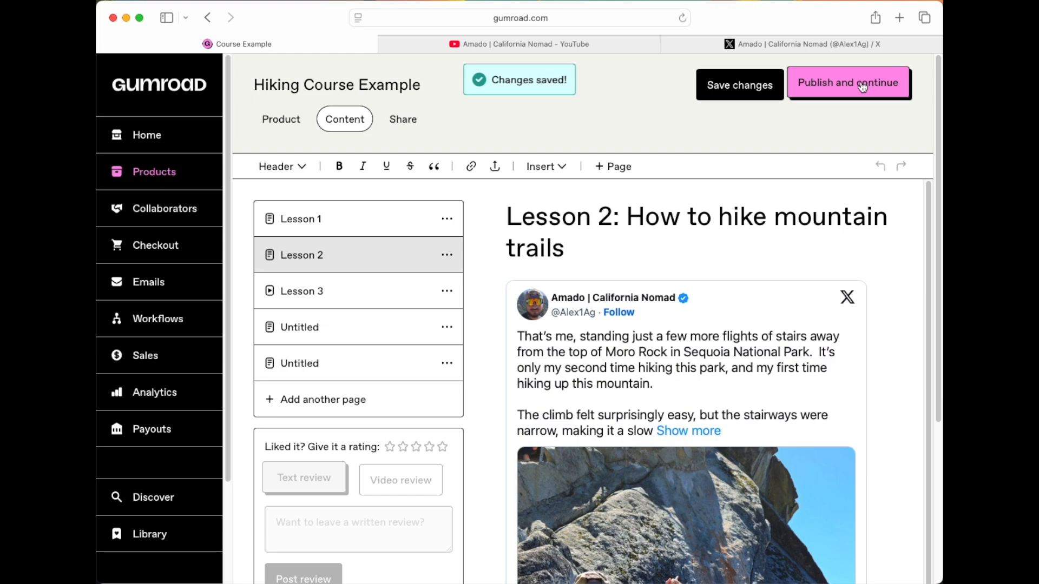
click(863, 88)
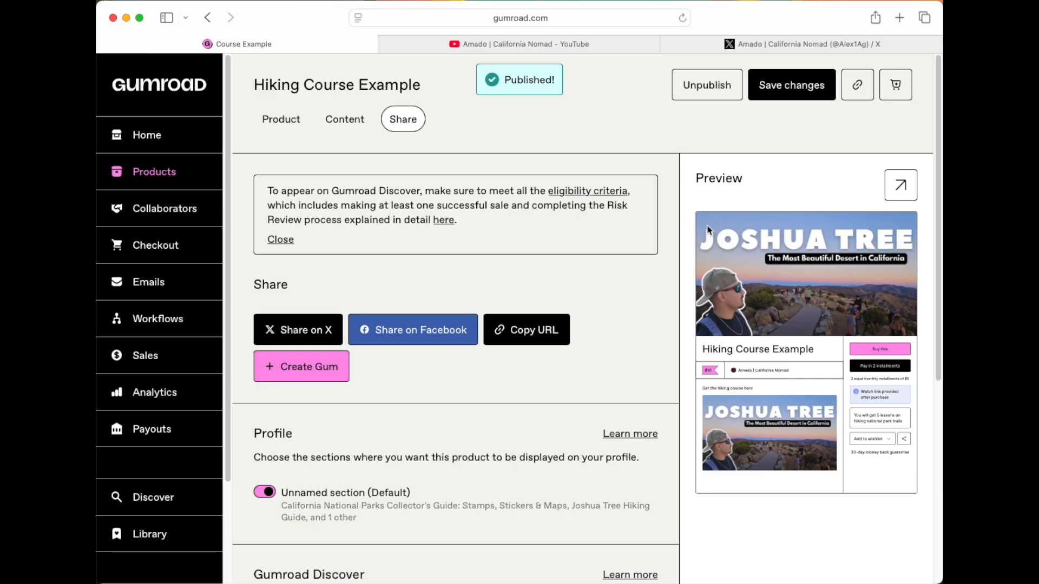
Step: Open the published hiking course's public sales page and review its cover, price, description and purchase details
click(900, 185)
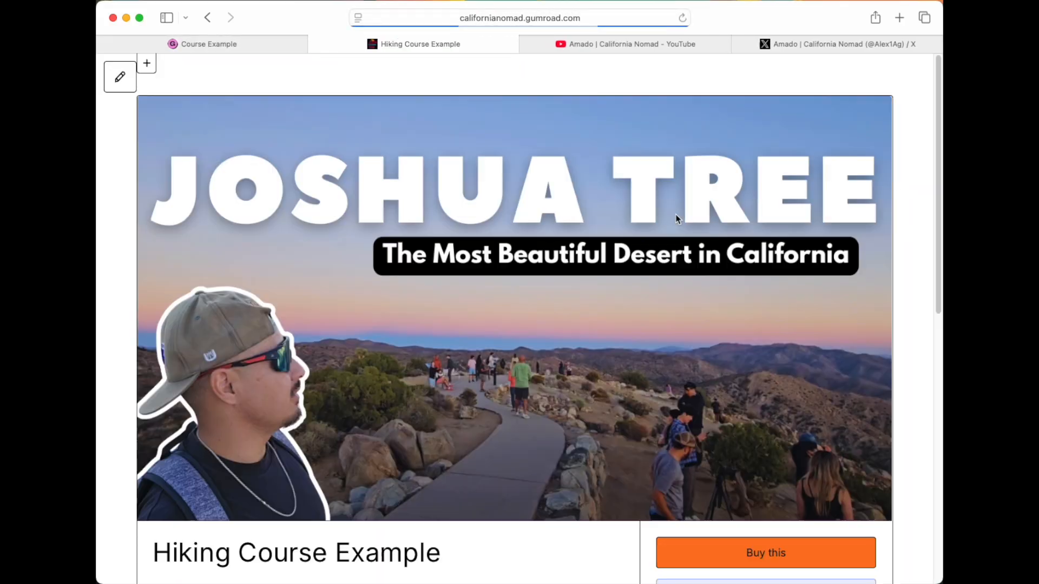
scroll(675, 219, down, 5)
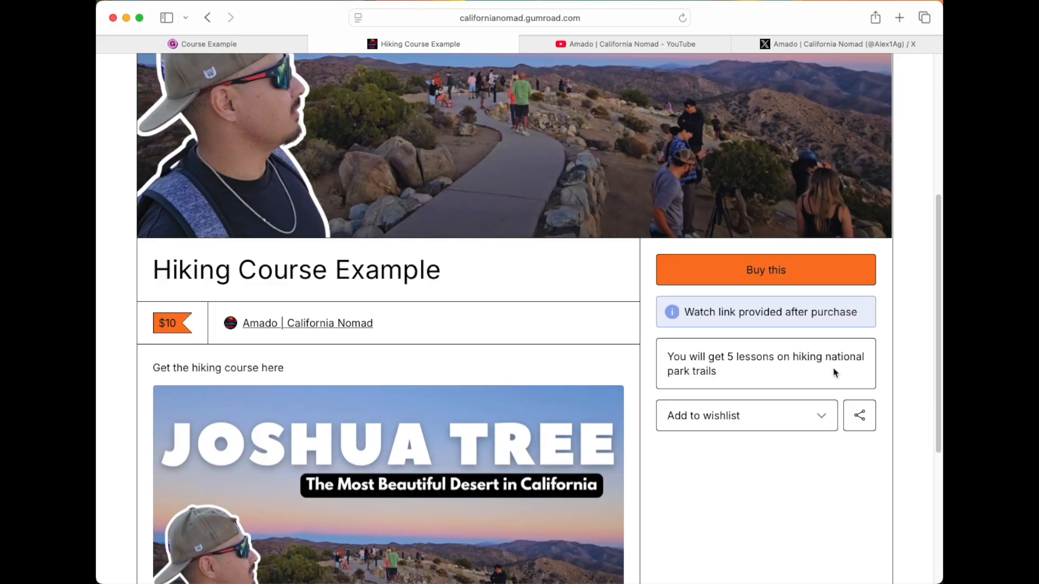
scroll(714, 448, down, 5)
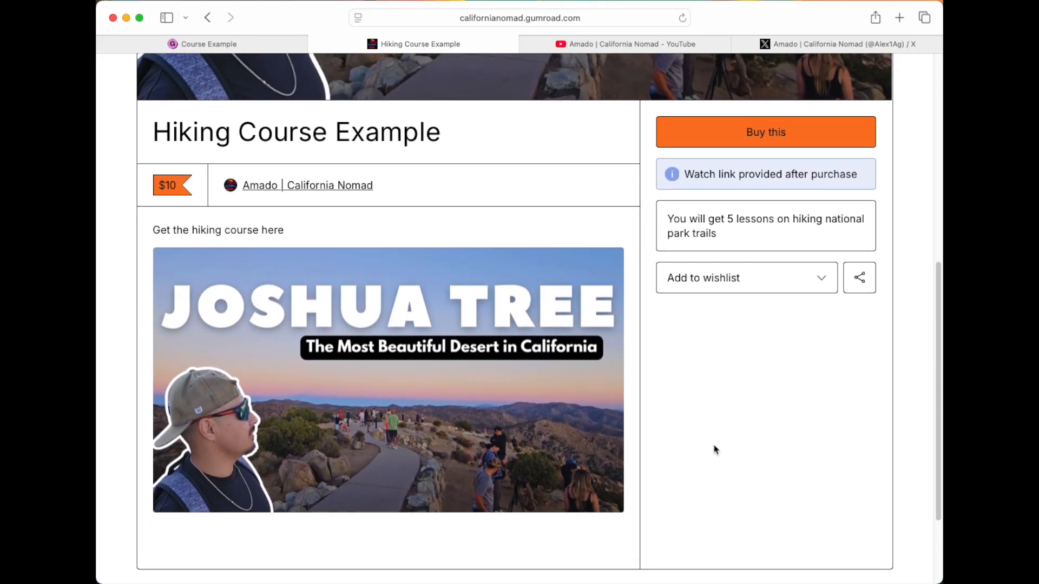
scroll(715, 449, up, 7)
Step: Start the purchase of the hiking course, remove the Joshua Tree Hiking Guide from the cart, and close the checkout page
click(723, 339)
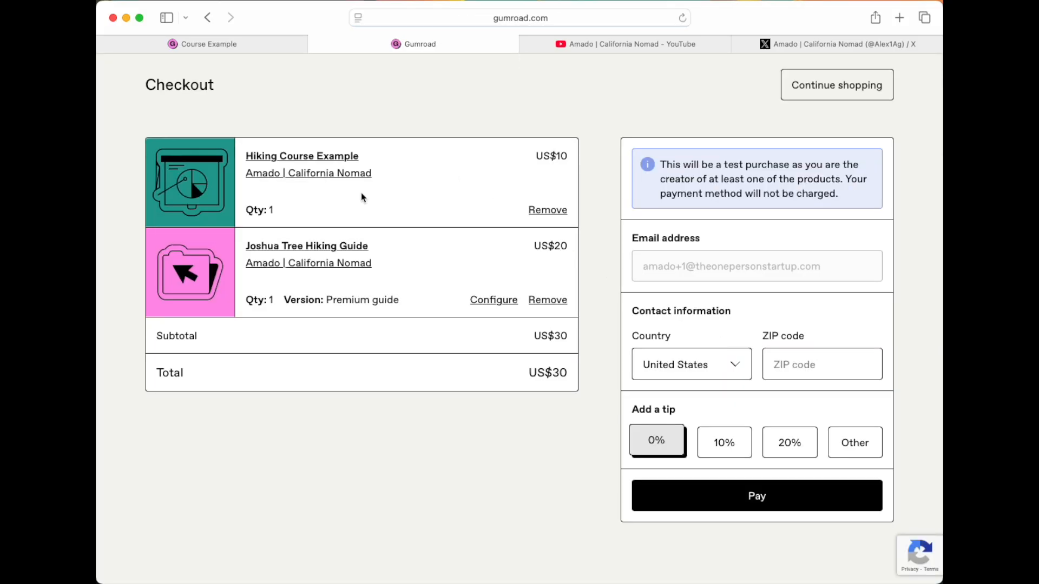
click(541, 302)
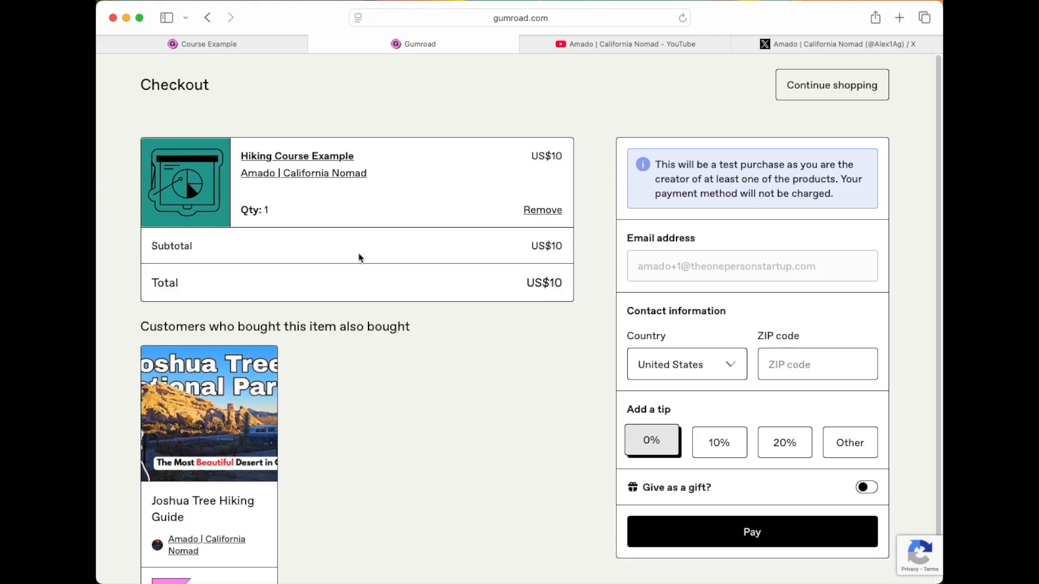
scroll(433, 358, down, 1)
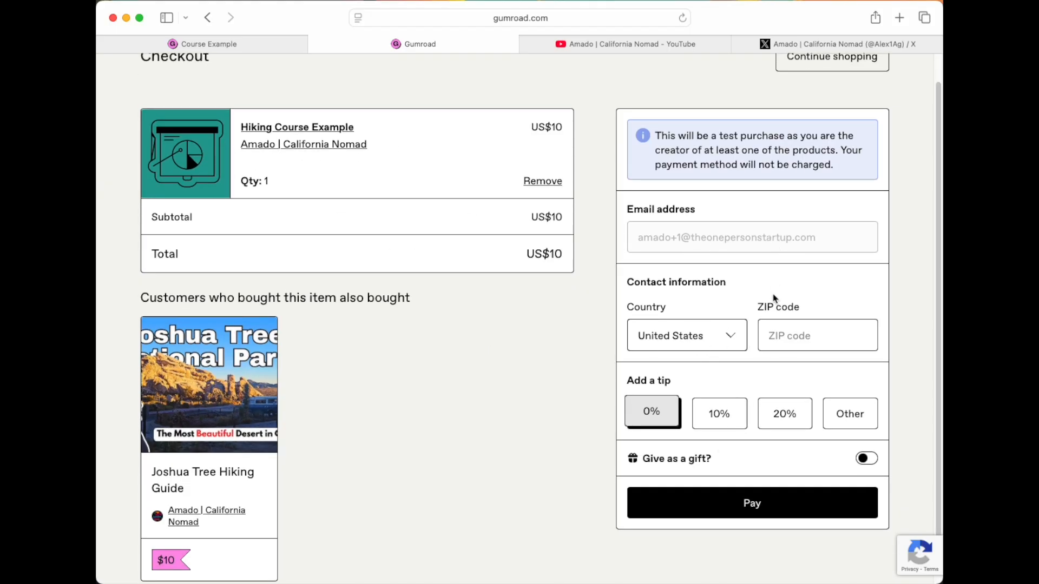
key(super+w)
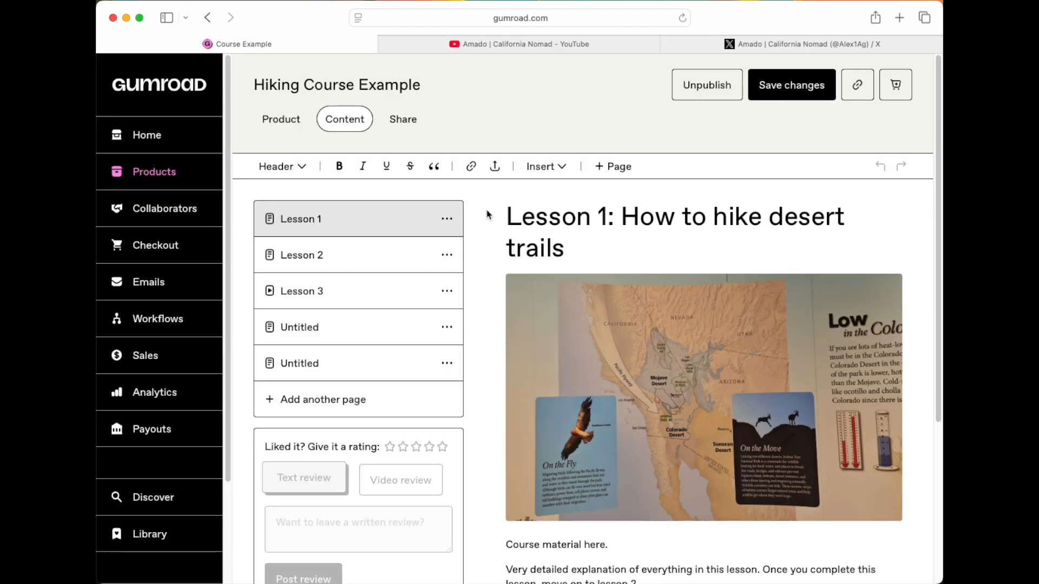
Step: Reopen Hiking Course Example from the product list and review the Lesson 1 page in its content
scroll(661, 334, down, 5)
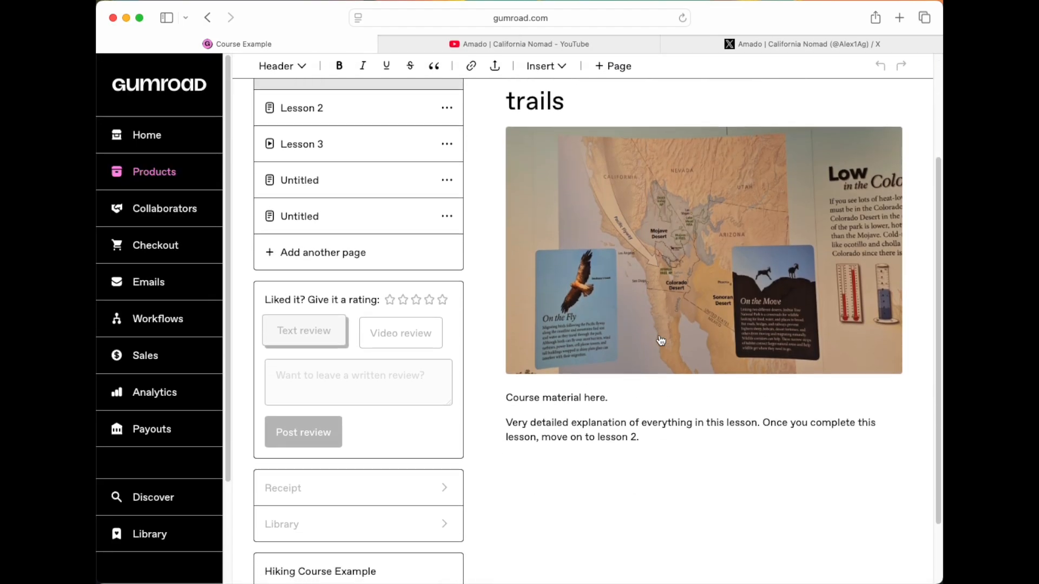
click(657, 439)
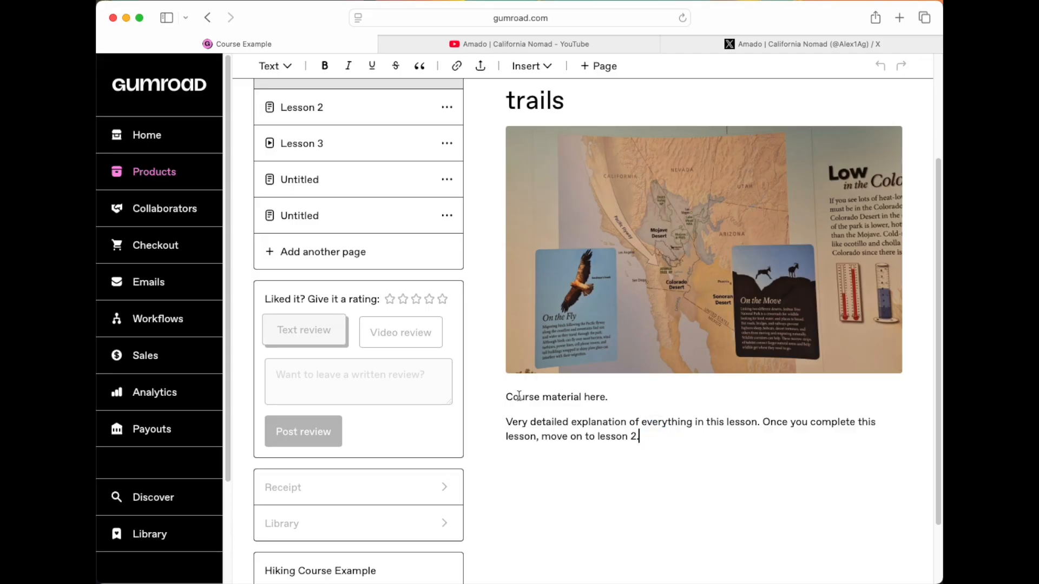
click(160, 177)
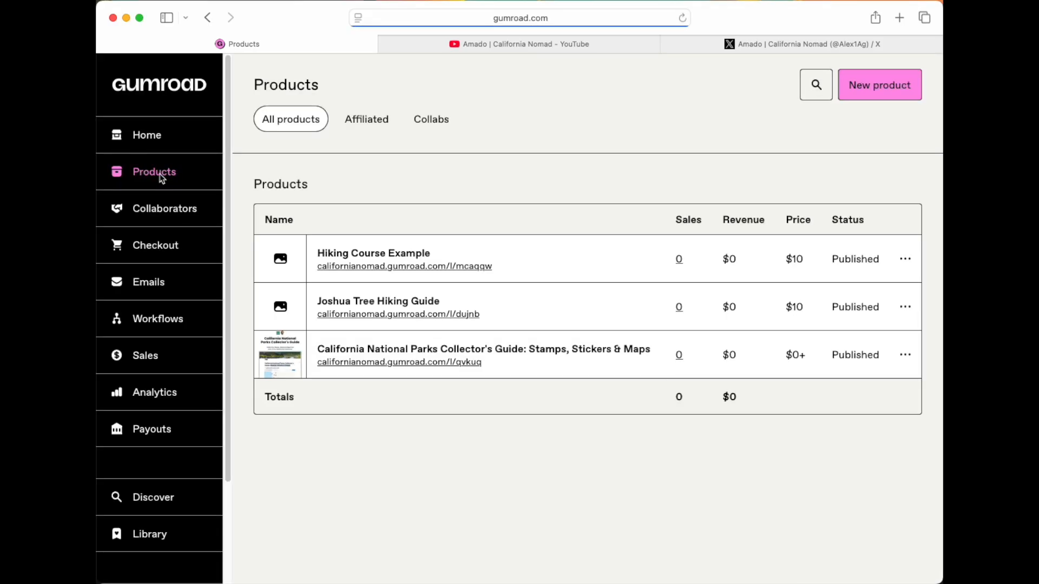
click(394, 255)
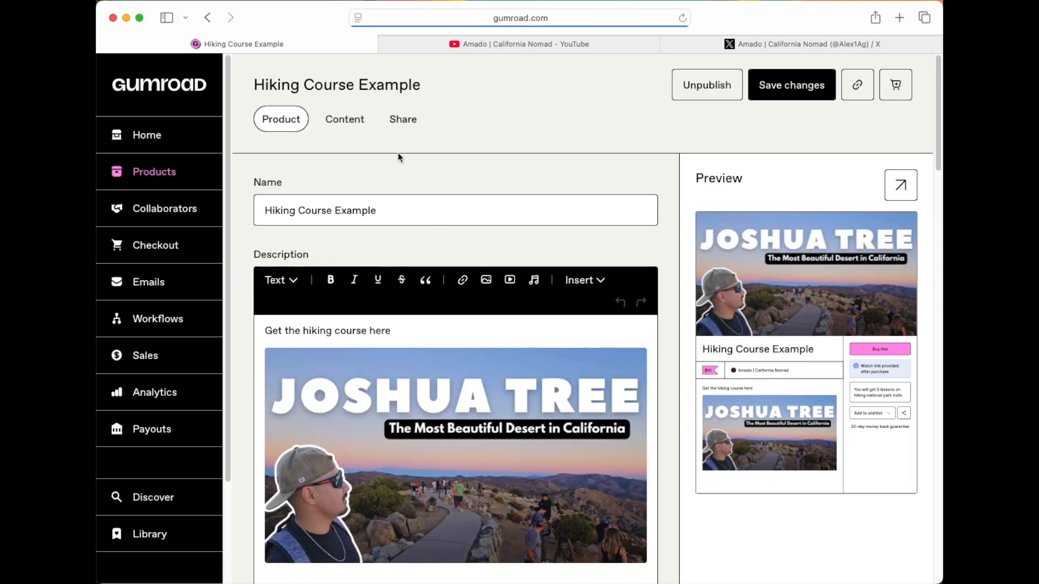
click(344, 120)
scroll(560, 297, down, 2)
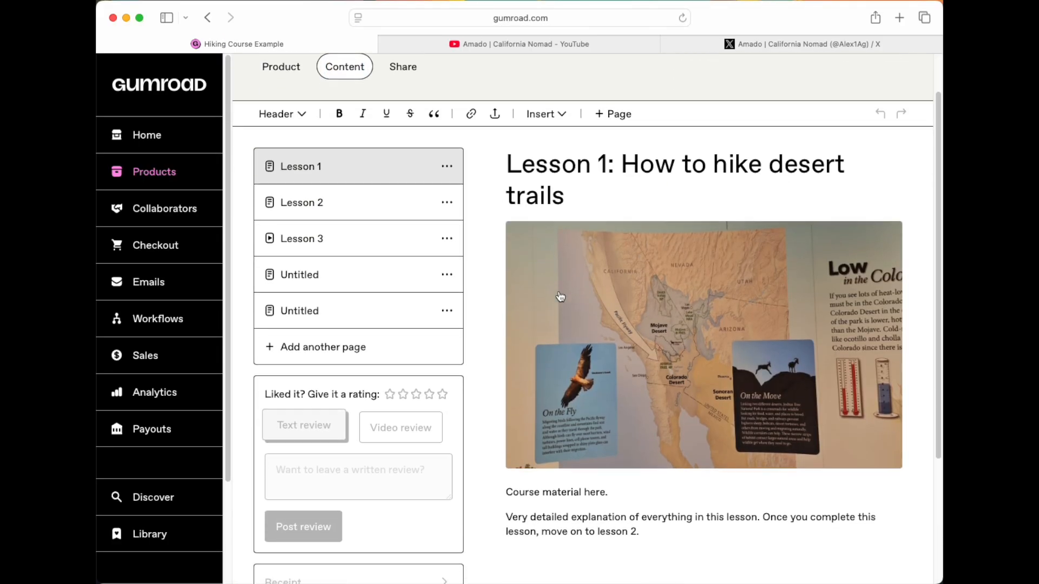
scroll(560, 297, down, 5)
scroll(559, 292, up, 3)
scroll(559, 292, up, 3)
scroll(560, 296, up, 1)
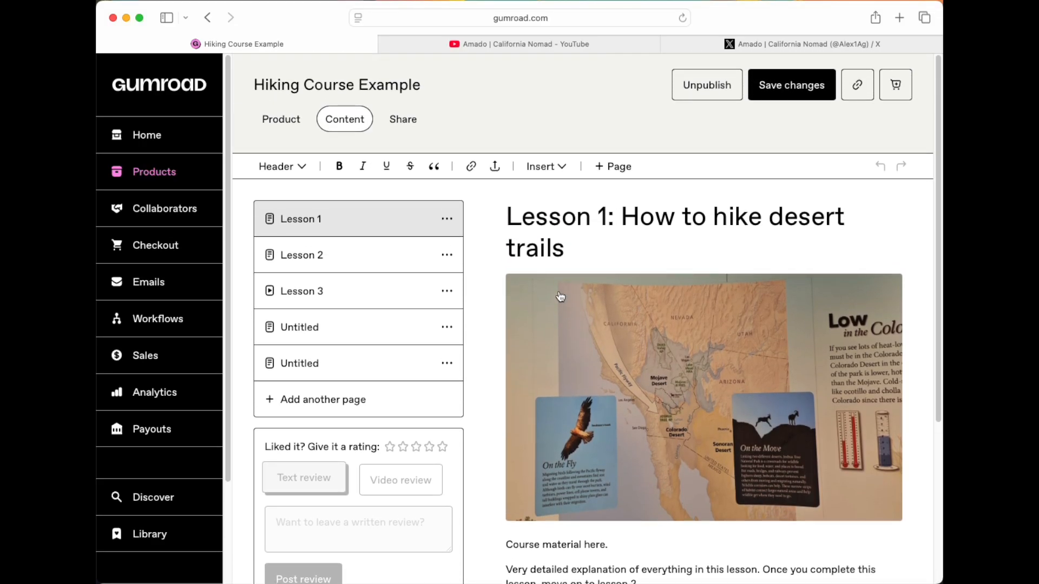
scroll(620, 469, down, 2)
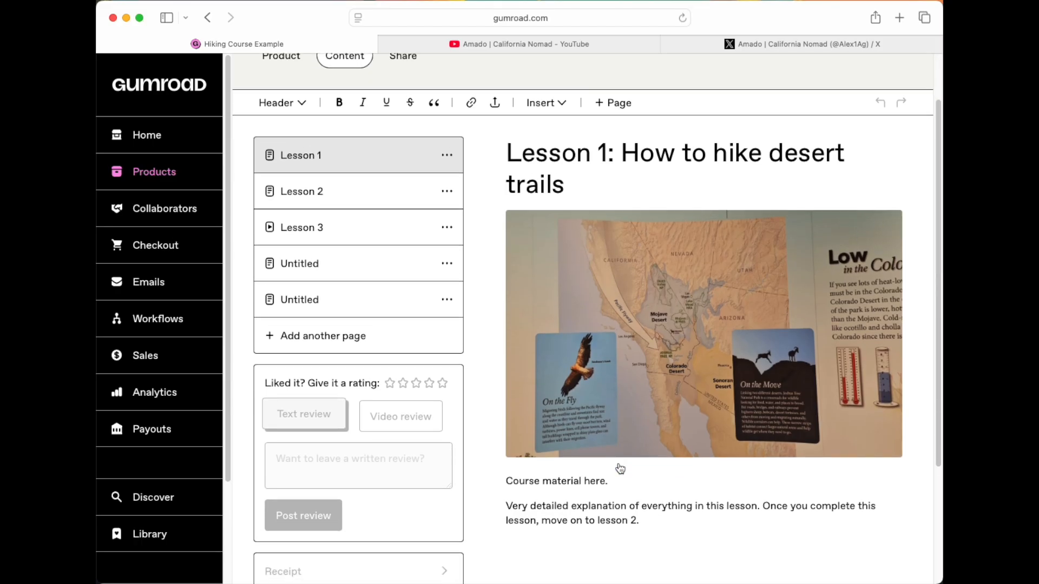
scroll(620, 468, down, 1)
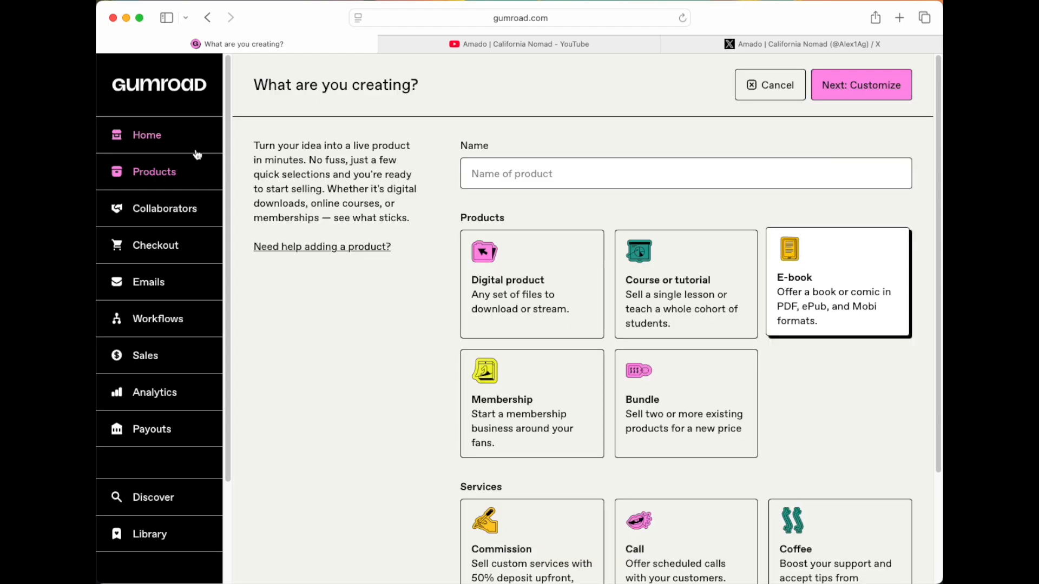
Step: Create a new E-book product named "ebook example" with a price of $10
click(159, 180)
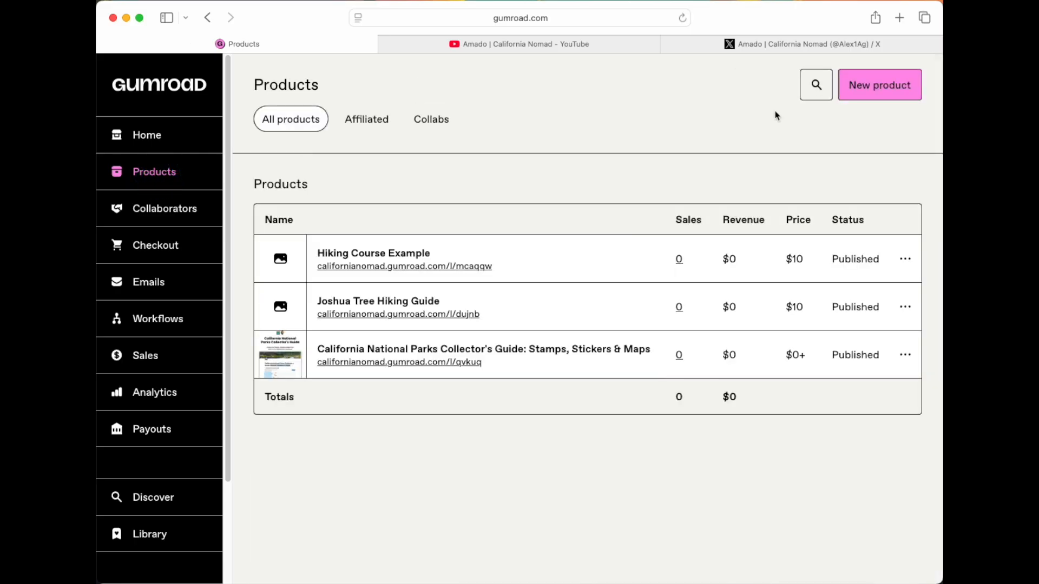
click(878, 88)
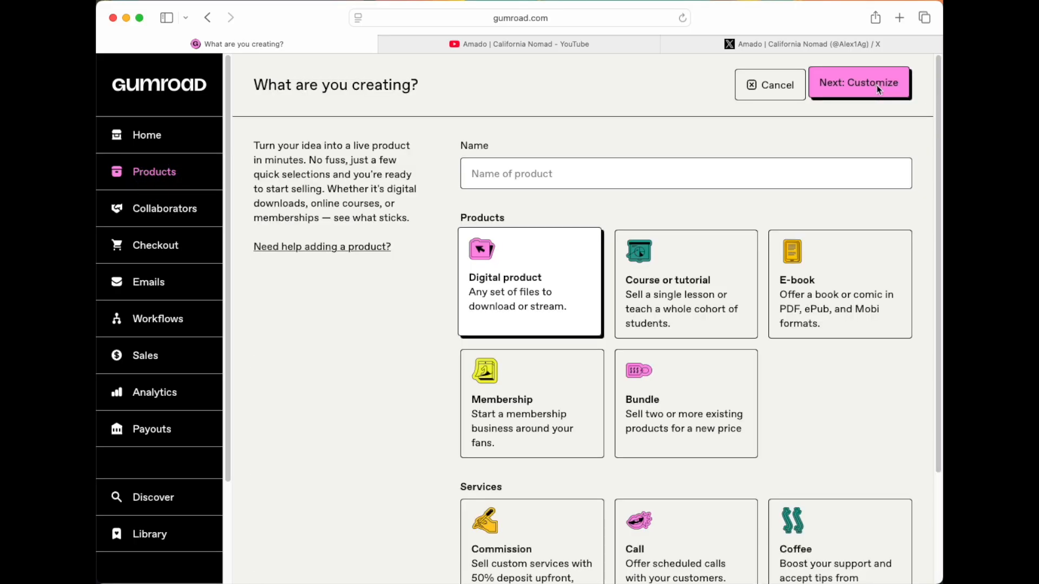
click(848, 307)
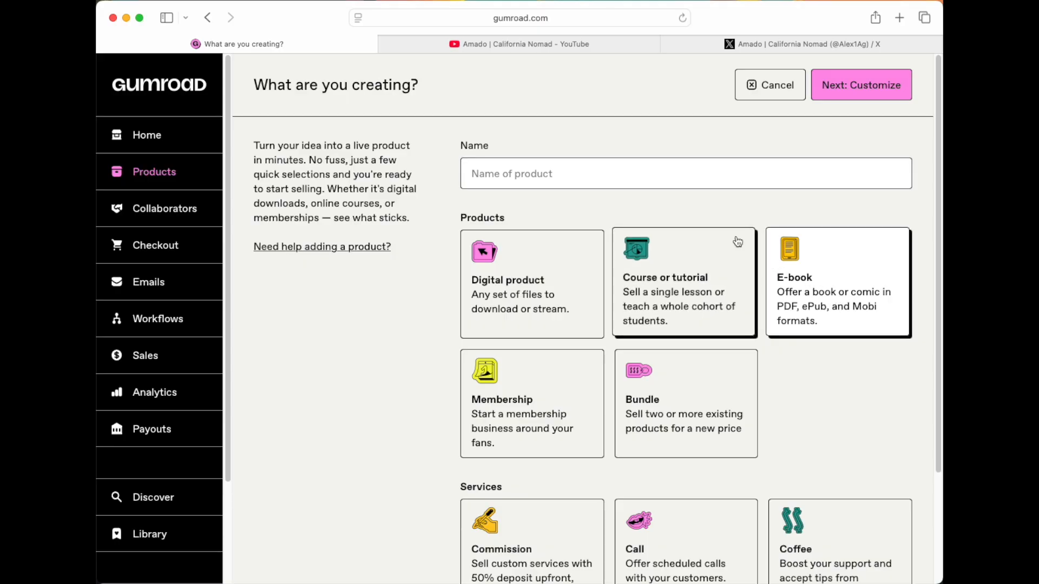
click(635, 176)
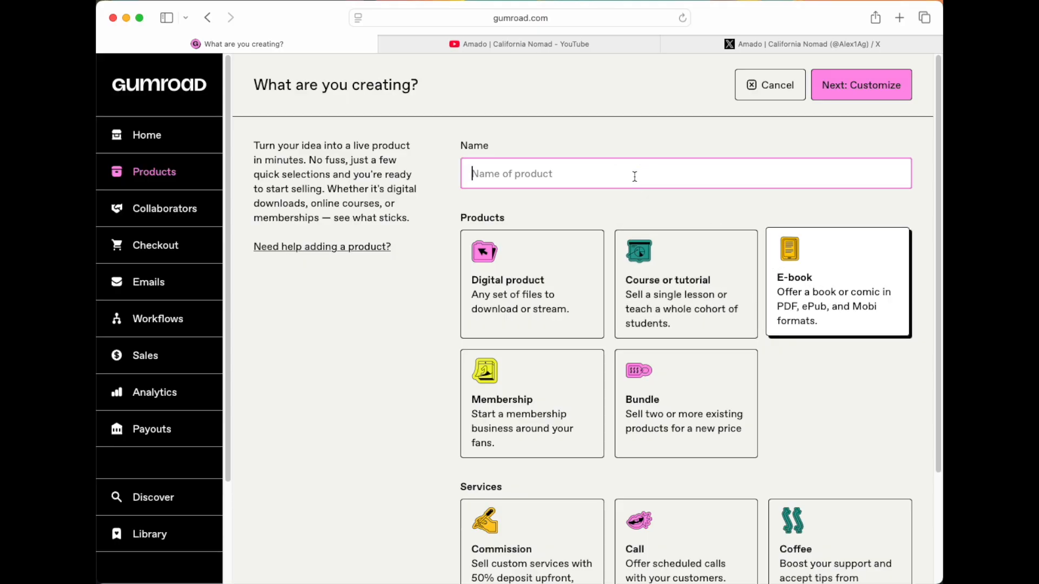
text(ebook example)
scroll(595, 324, down, 5)
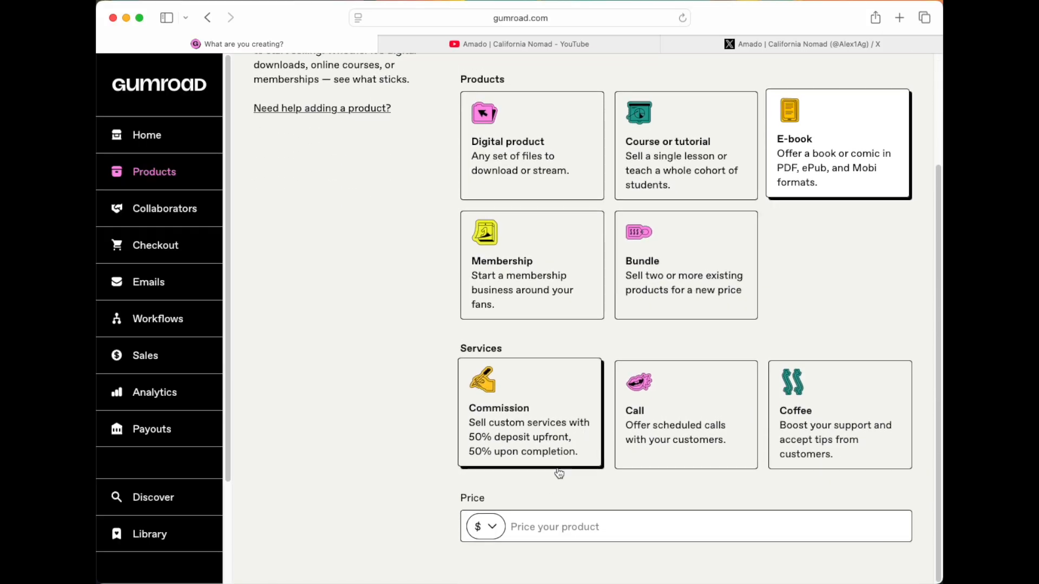
click(545, 518)
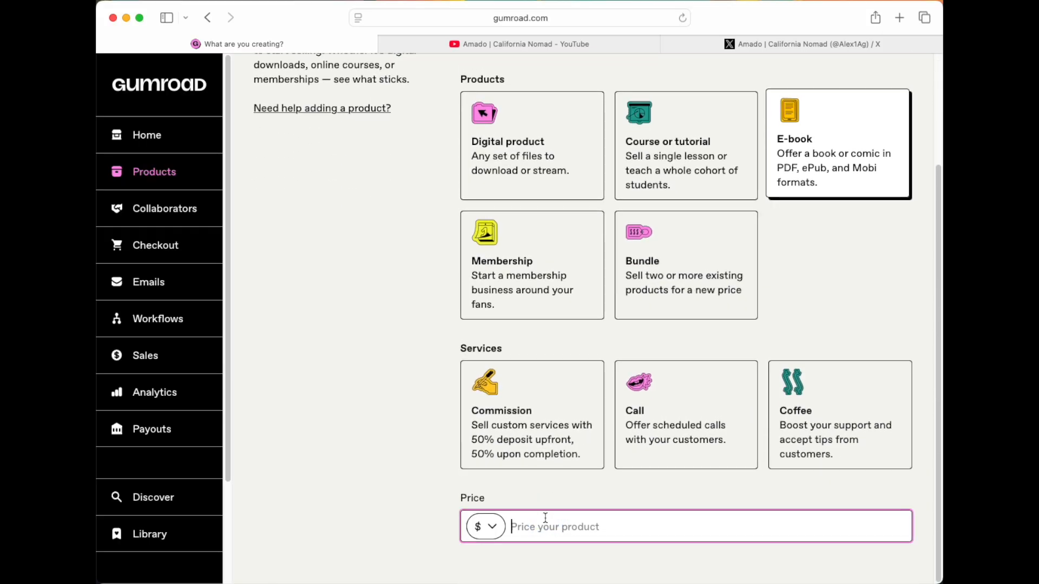
text(10)
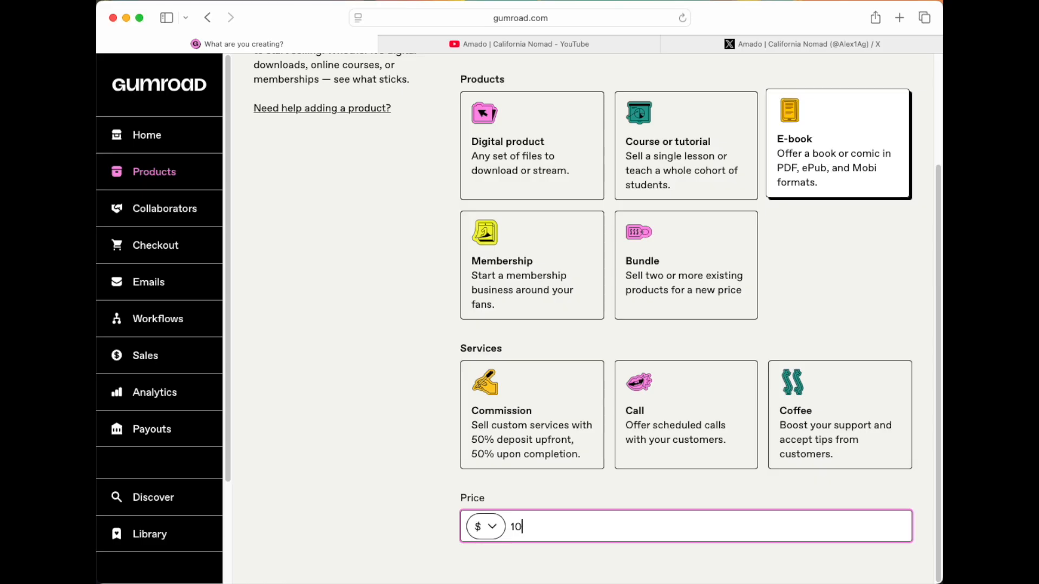
scroll(807, 222, up, 5)
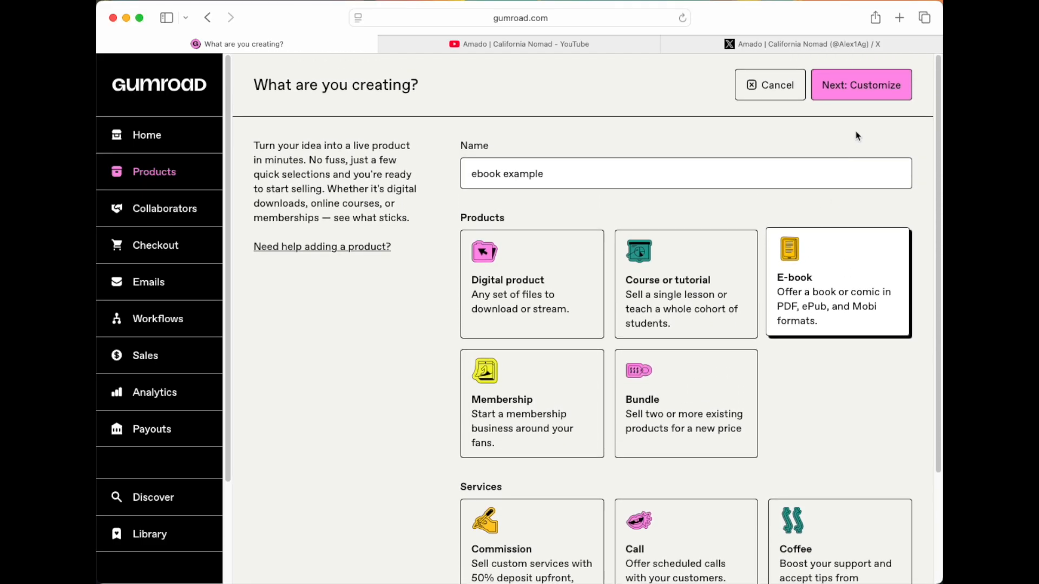
click(872, 92)
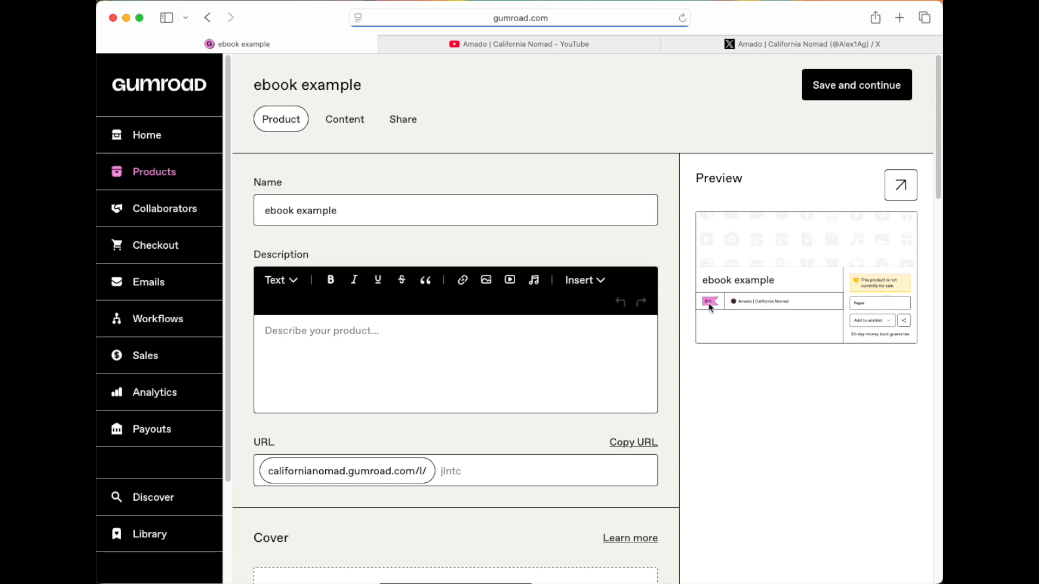
Step: Write "Get the hiking ebook today" as a header in the e-book's description
click(454, 325)
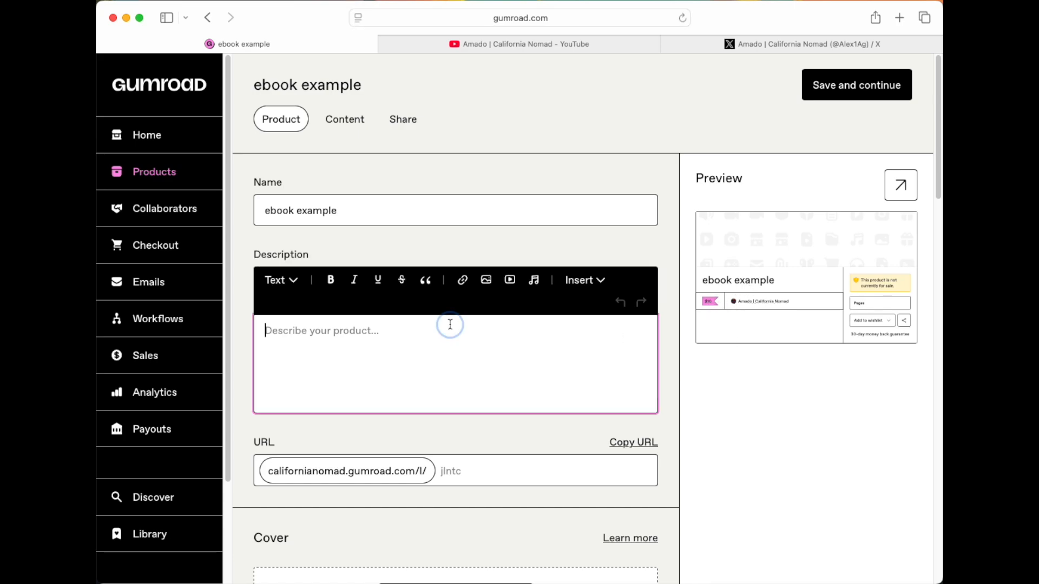
text(# )
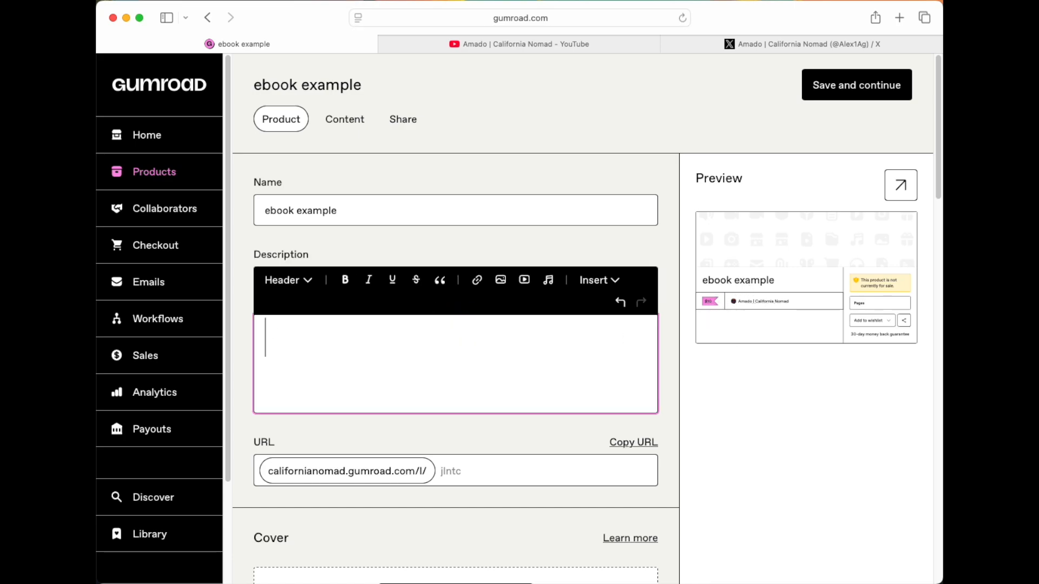
text(Get the hiking ebook)
click(527, 343)
text(today)
Step: Rename the e-book product to "Joshua tree hiking ebook"
triple_click(389, 209)
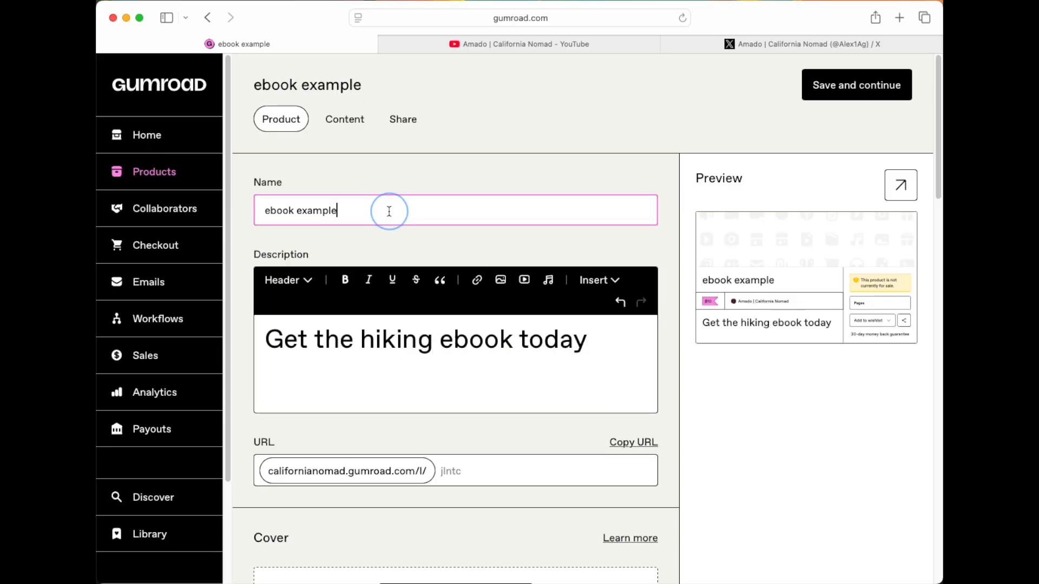
key(BackSpace)
text(Jo)
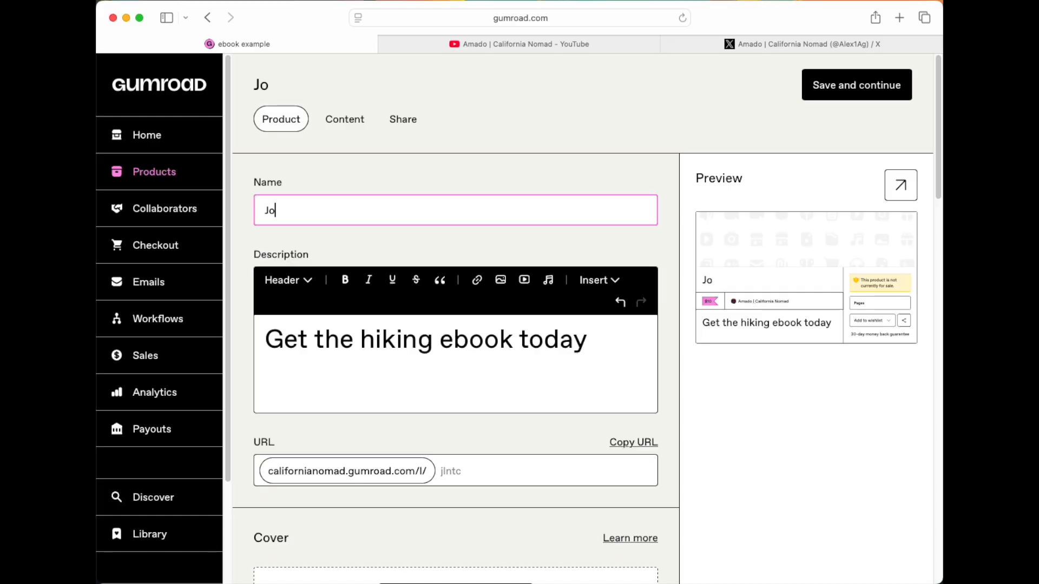
text(shua tere)
key(BackSpace)
key(BackSpace)
key(BackSpace)
text(ree hiking)
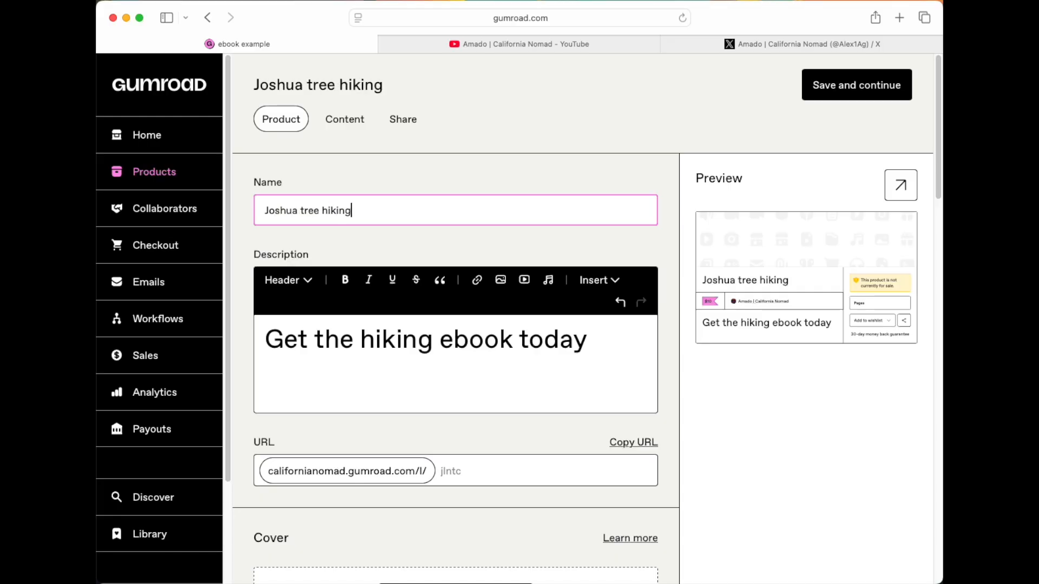
text( ebook)
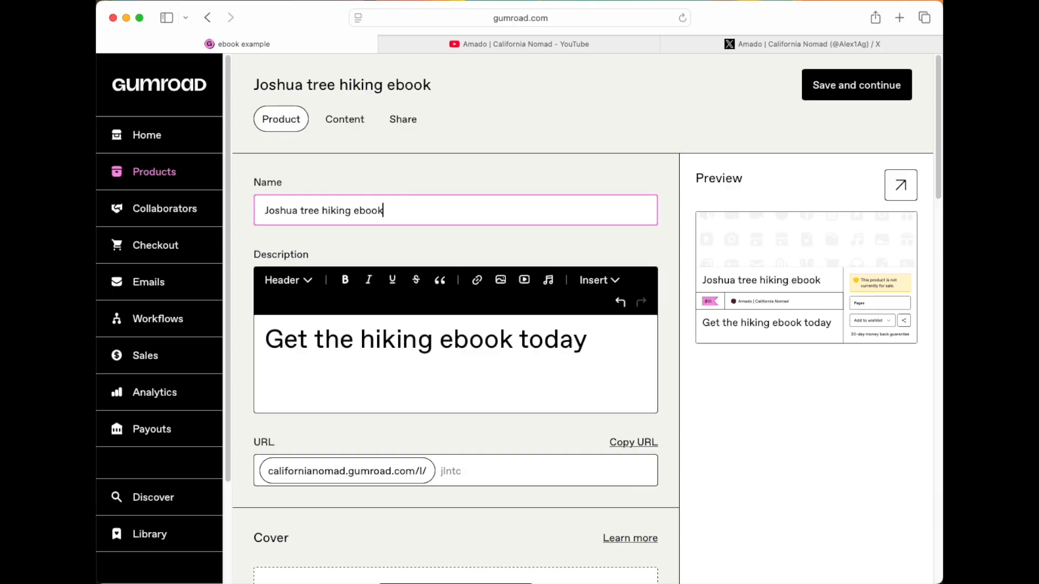
Step: Add the text line "learn about the desert tortoise" below the header in the e-book's description
scroll(369, 338, down, 3)
click(610, 216)
key(Return)
text(learn about the )
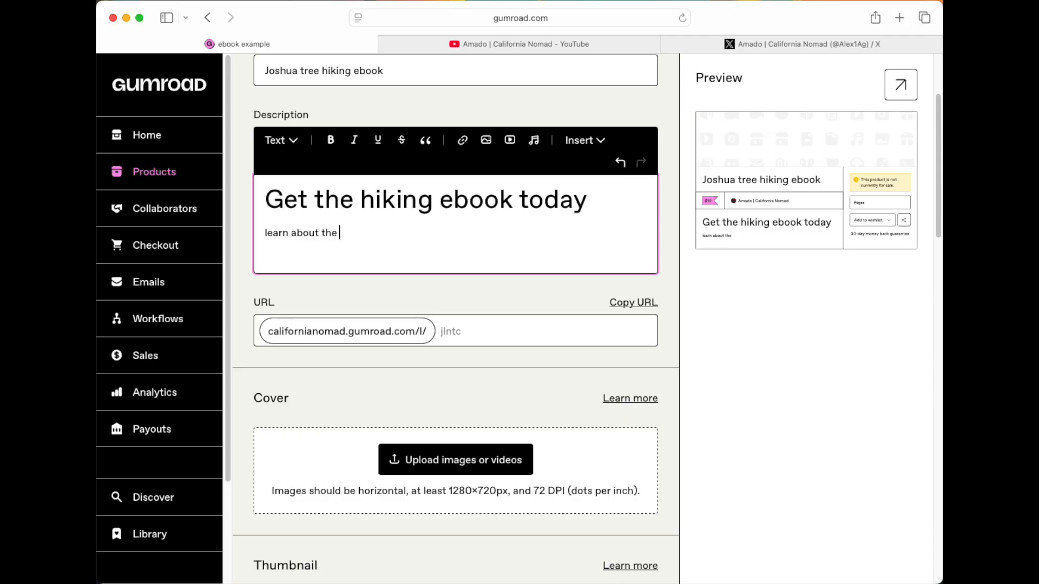
text(desert tortiose)
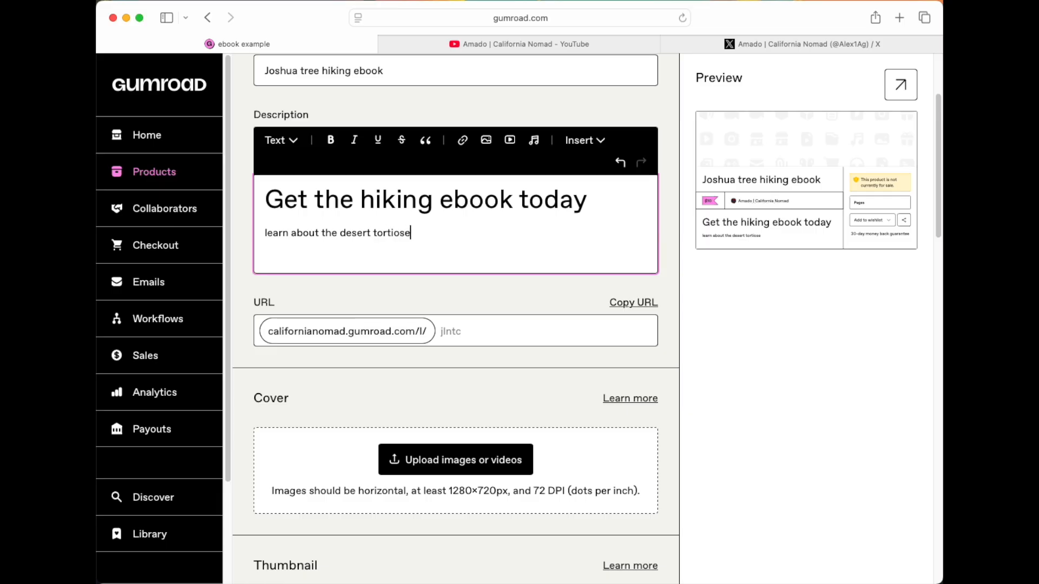
click(507, 238)
Step: Upload the America the Beautiful annual pass photo from the Joshua Tree folder as the e-book's cover
scroll(400, 219, up, 3)
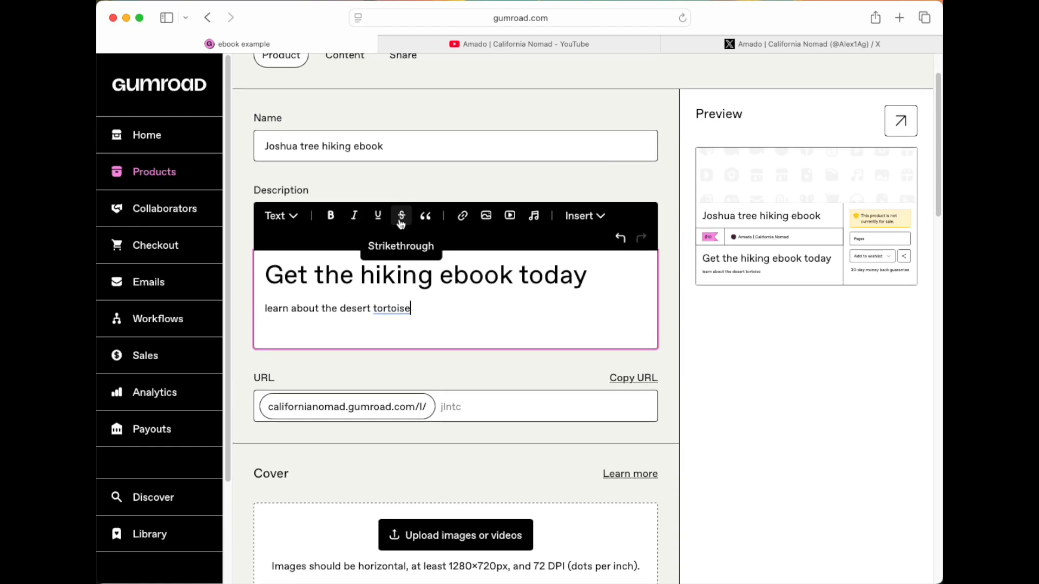
scroll(400, 222, down, 3)
scroll(399, 225, up, 5)
scroll(399, 225, down, 7)
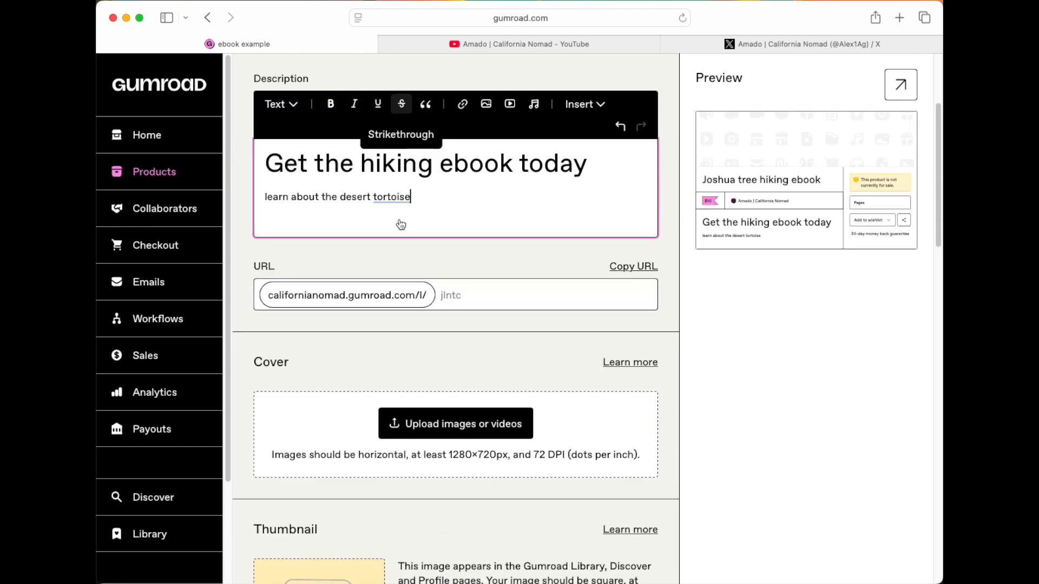
click(457, 340)
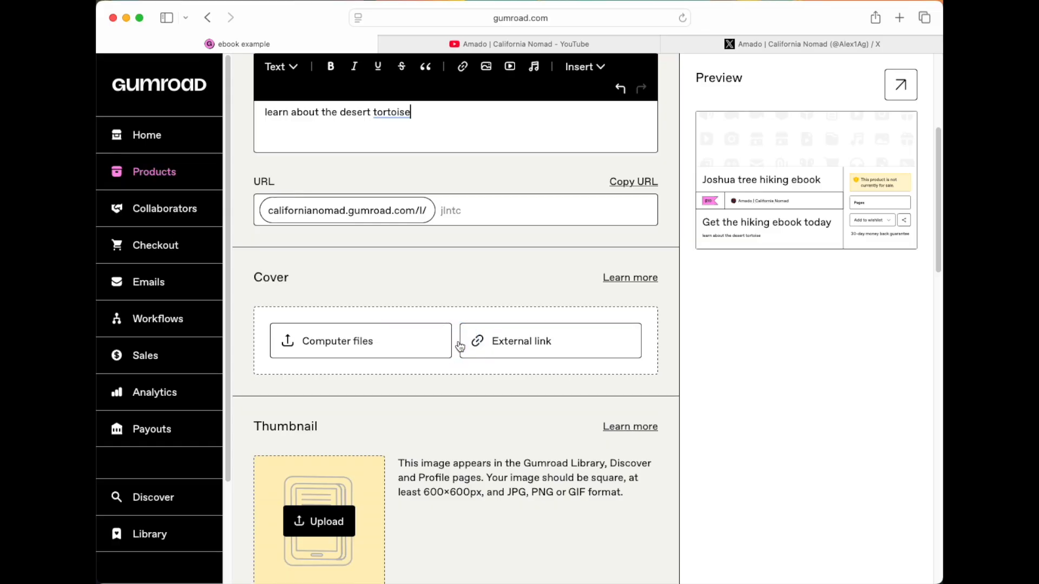
click(387, 339)
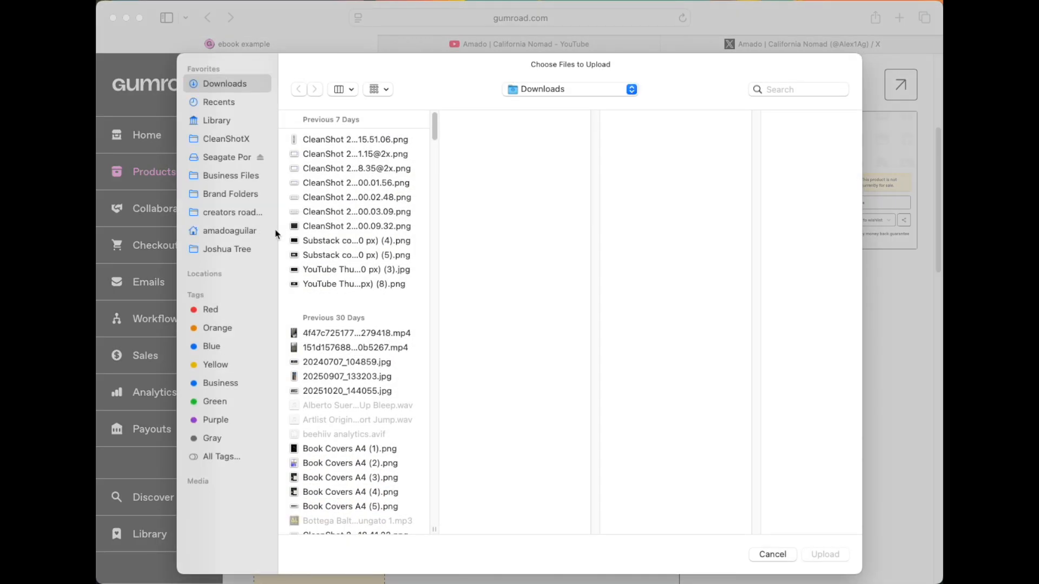
click(252, 248)
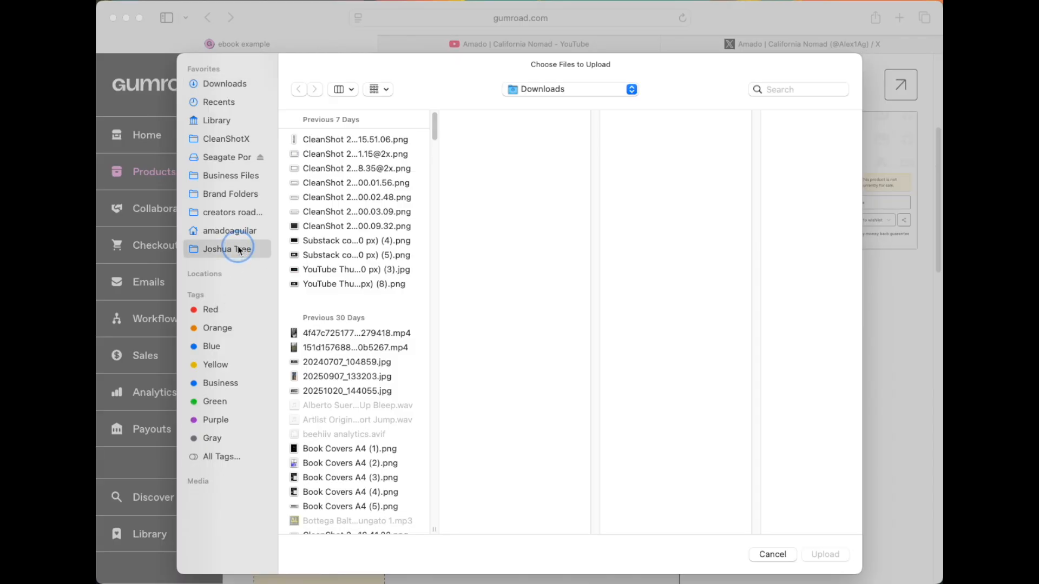
click(362, 141)
key(Down)
key(Down)
key(Down)
key(Down)
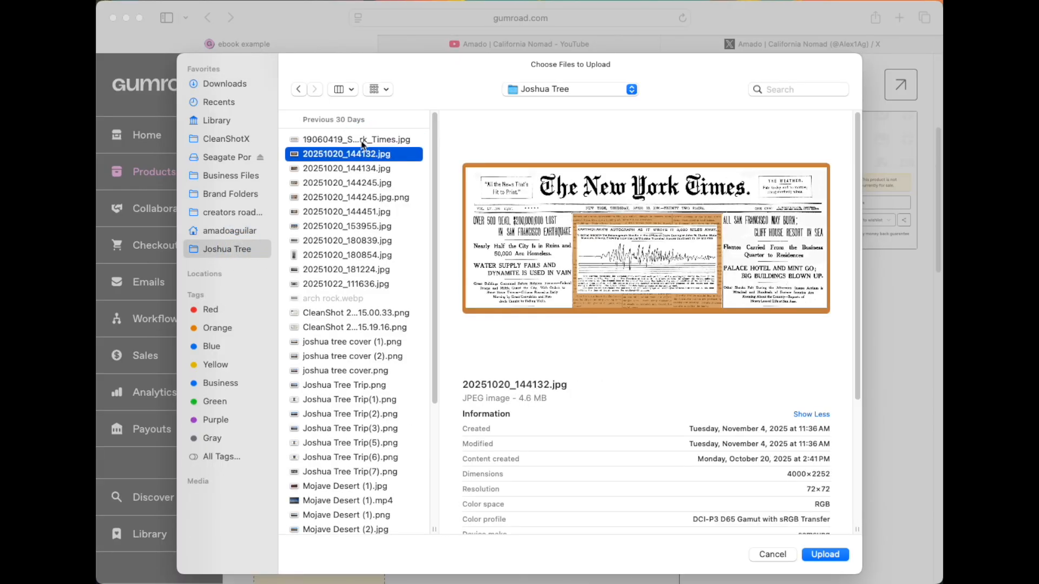
key(Down)
key(Down)
key(Down)
key(Down)
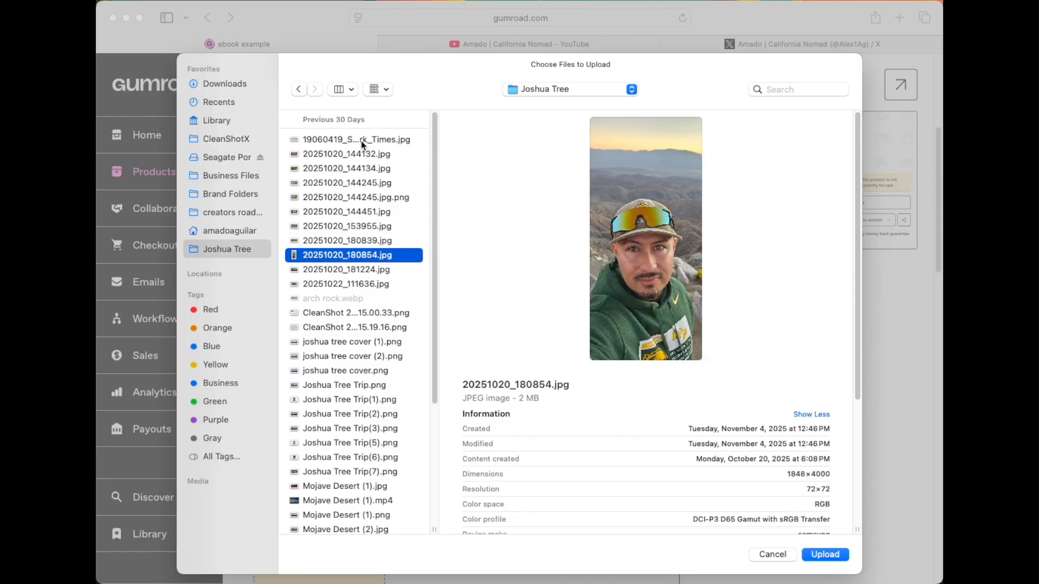
key(Down)
key(Down)
key(Down)
key(Down)
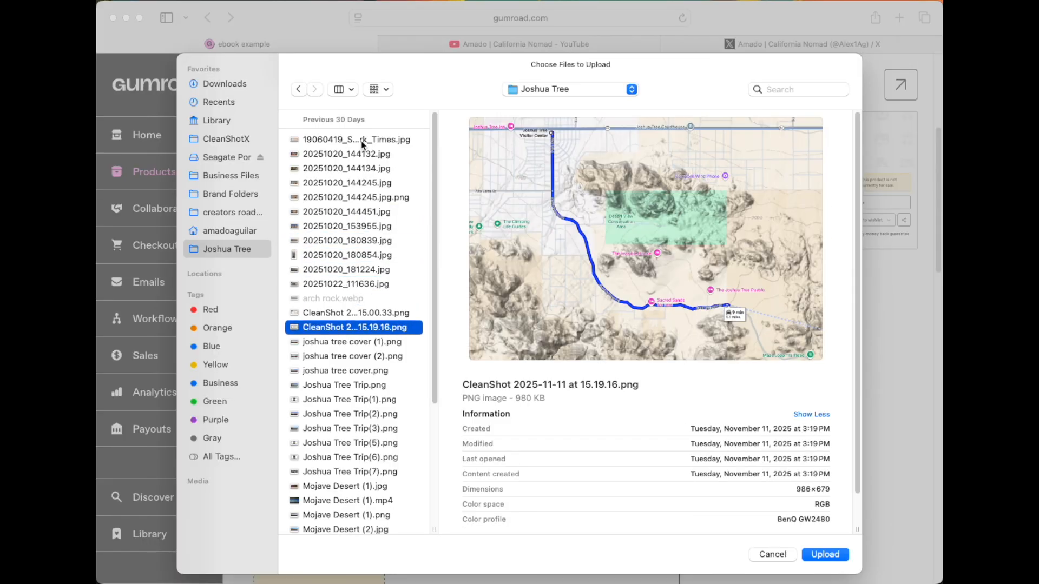
key(Down)
key(Down)
key(Down)
key(Down)
key(Up)
key(Up)
key(Up)
key(Up)
key(Up)
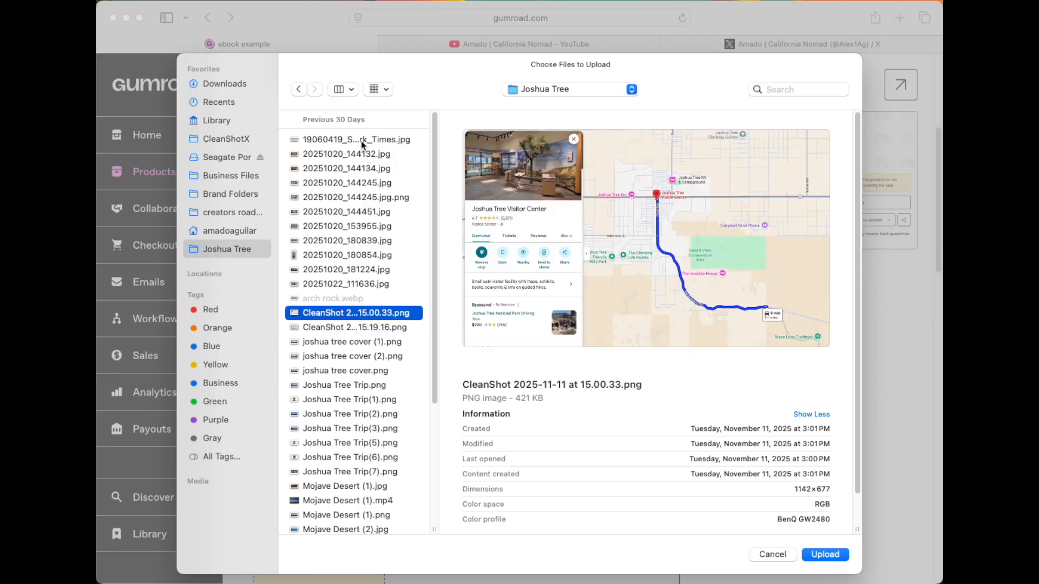
key(Up)
key(Escape)
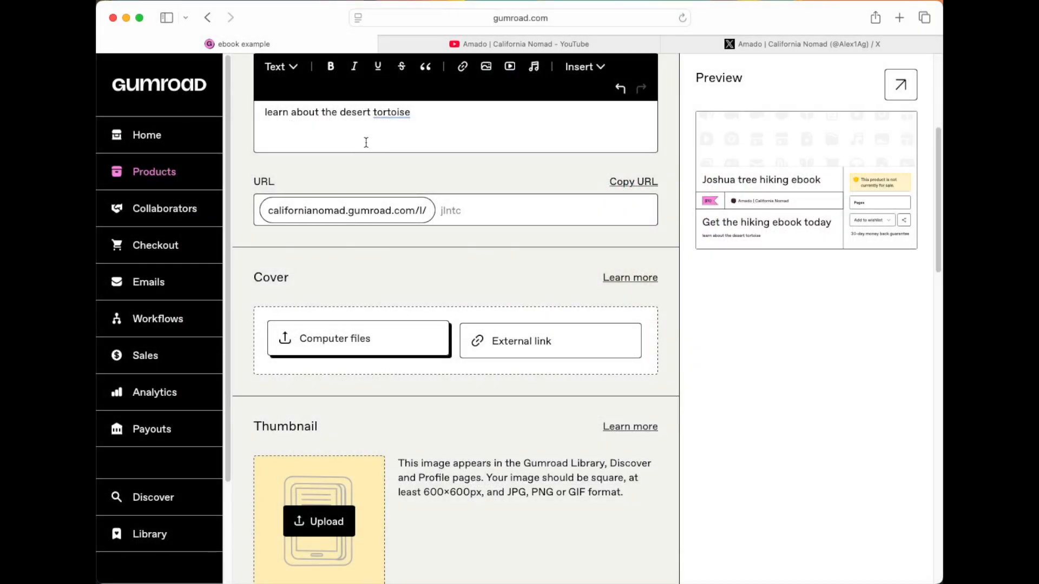
Step: Replace "tortoise" with "bird" in the description's text line and "hiking" with "bird" in its header
scroll(359, 136, up, 5)
double_click(389, 335)
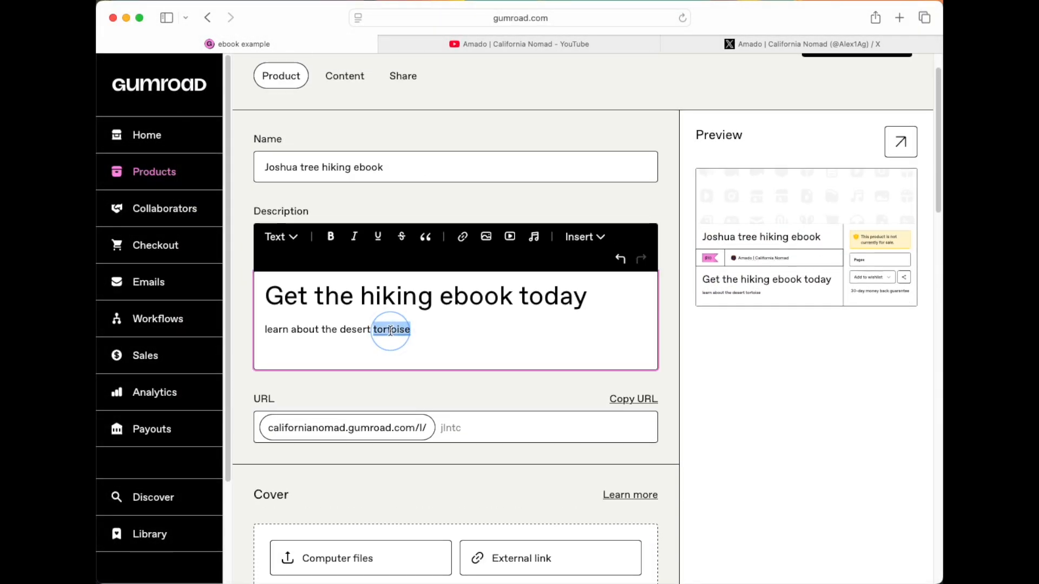
text(bird)
double_click(396, 296)
text(bird)
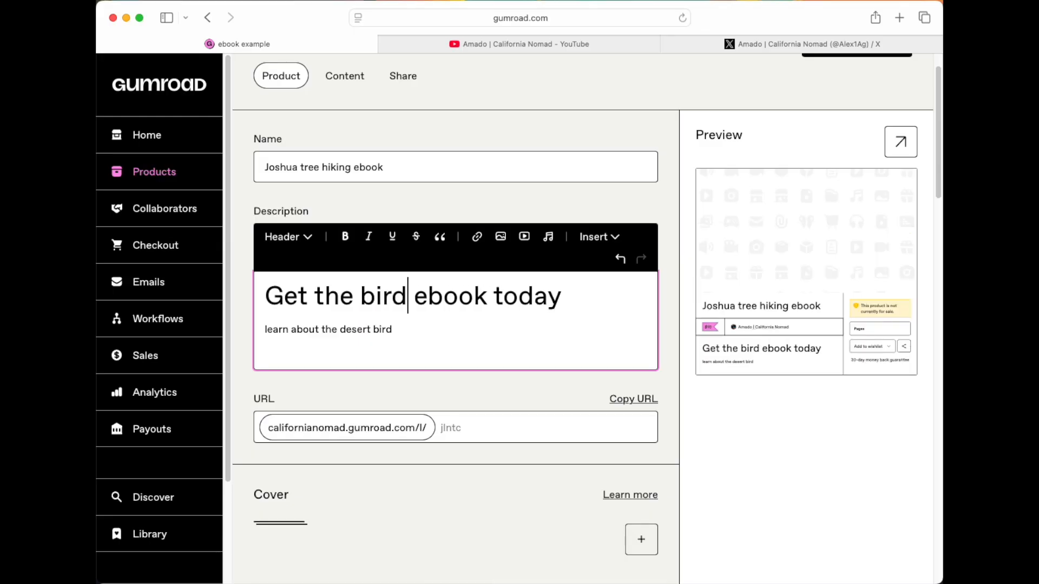
Step: Rename the e-book product to "Joshua tree birding ebook"
scroll(441, 357, down, 2)
scroll(443, 502, down, 8)
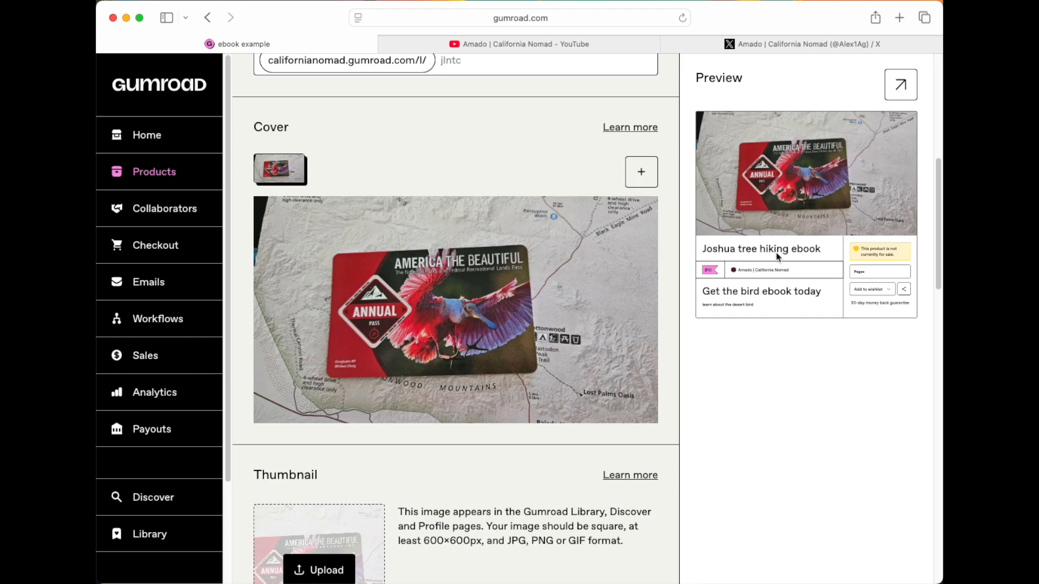
scroll(484, 319, up, 10)
double_click(341, 209)
text(birding ebook)
Step: Set the product's call to action to "Buy this"
scroll(396, 314, down, 4)
scroll(398, 313, down, 12)
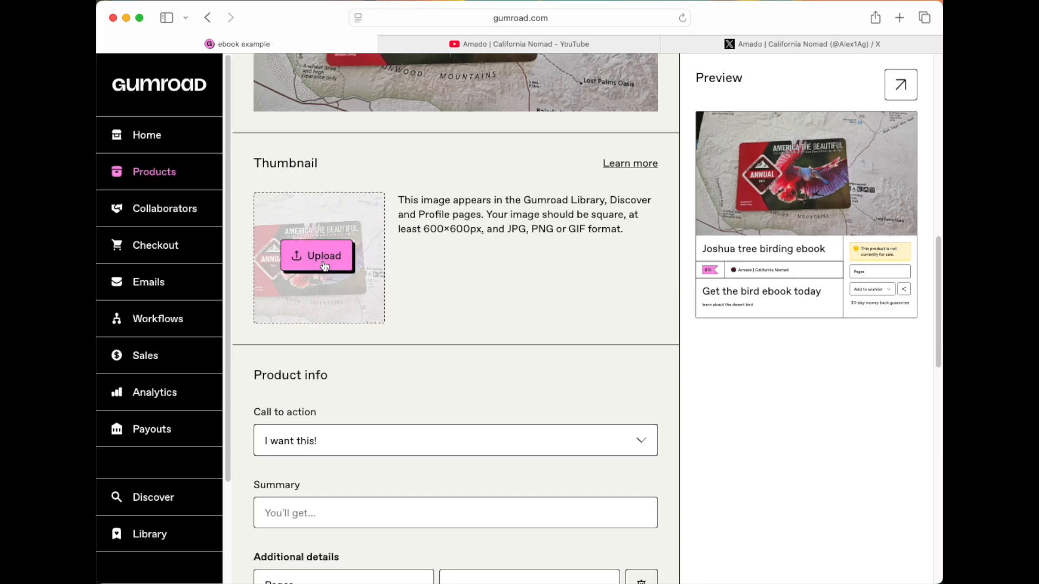
scroll(355, 331, down, 3)
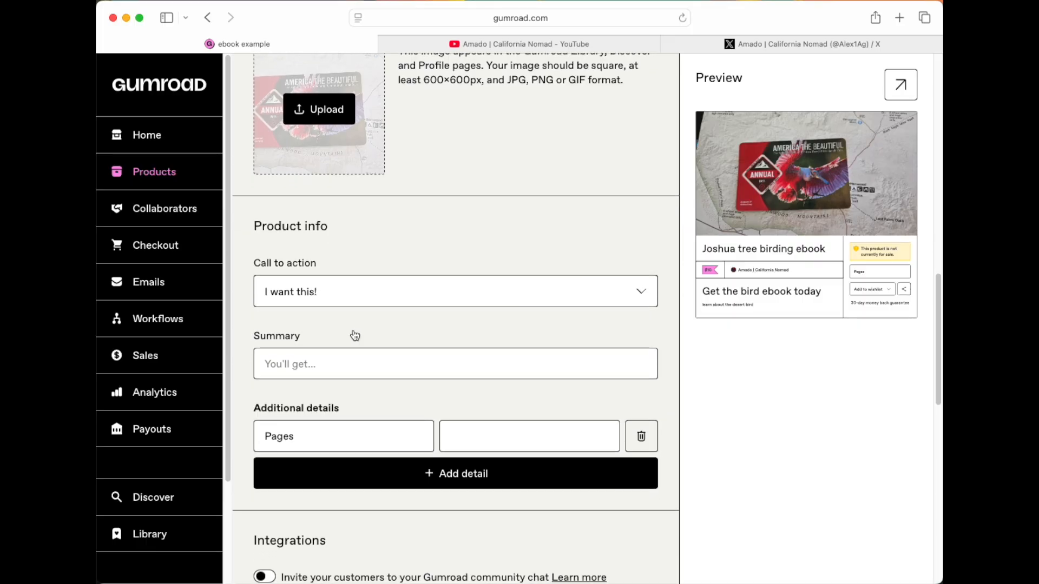
click(362, 300)
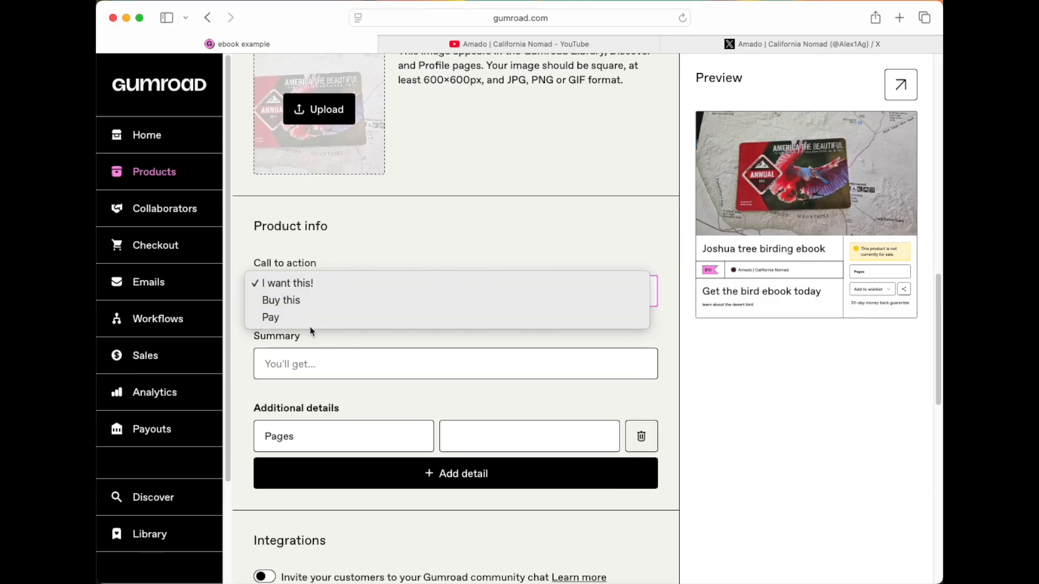
click(323, 301)
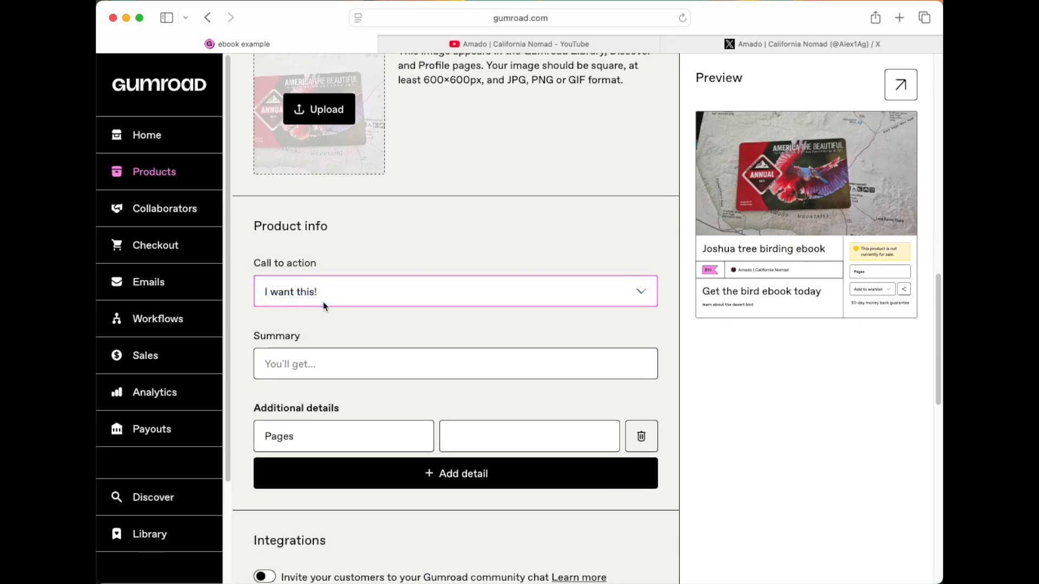
scroll(323, 306, down, 2)
Step: Enter "You will get an ebook after purchase" as the product summary
click(320, 278)
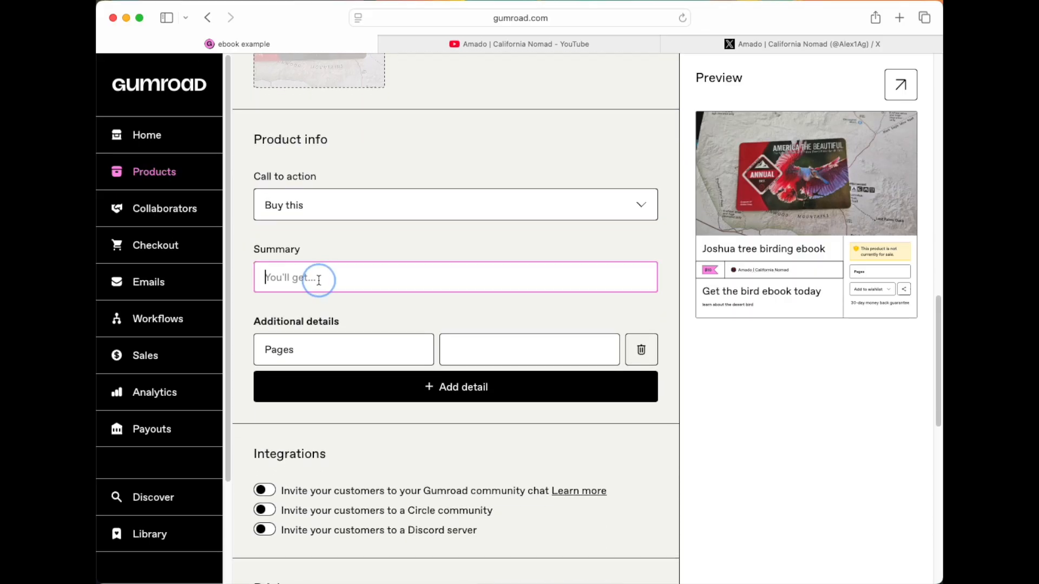
text(You will get an ebook after purch)
key(Tab)
click(296, 240)
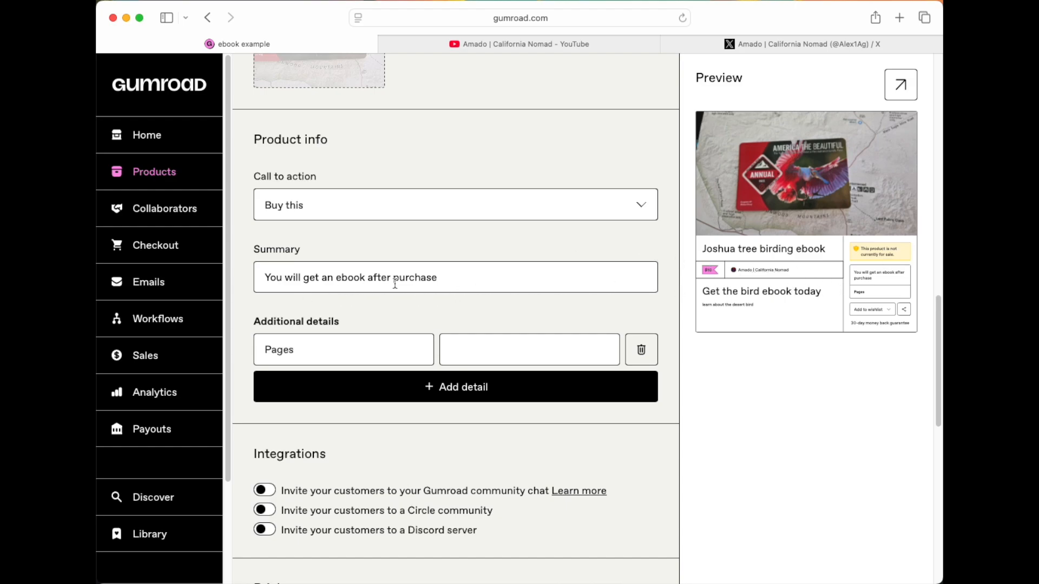
Step: Delete the Pages entry from the product's additional details
scroll(395, 283, down, 2)
click(349, 293)
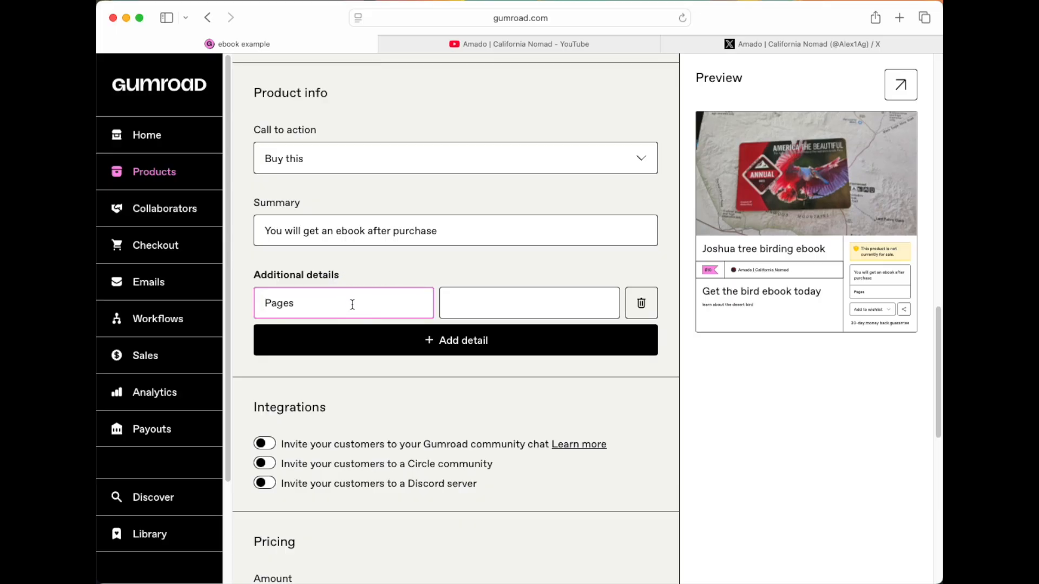
click(642, 303)
Step: Review the e-book's integrations, pricing, versions and settings options
scroll(639, 319, down, 5)
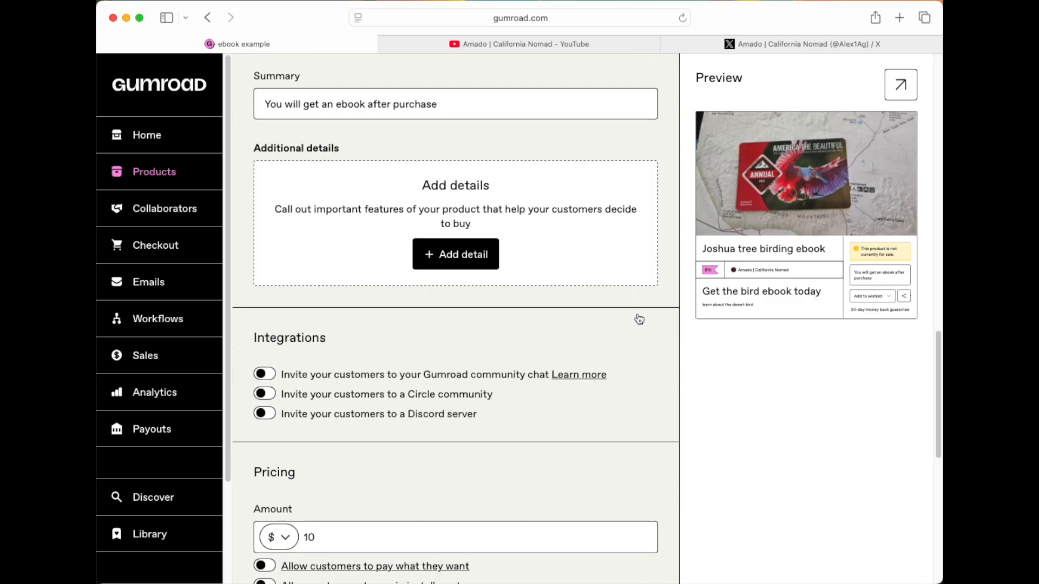
scroll(303, 327, down, 3)
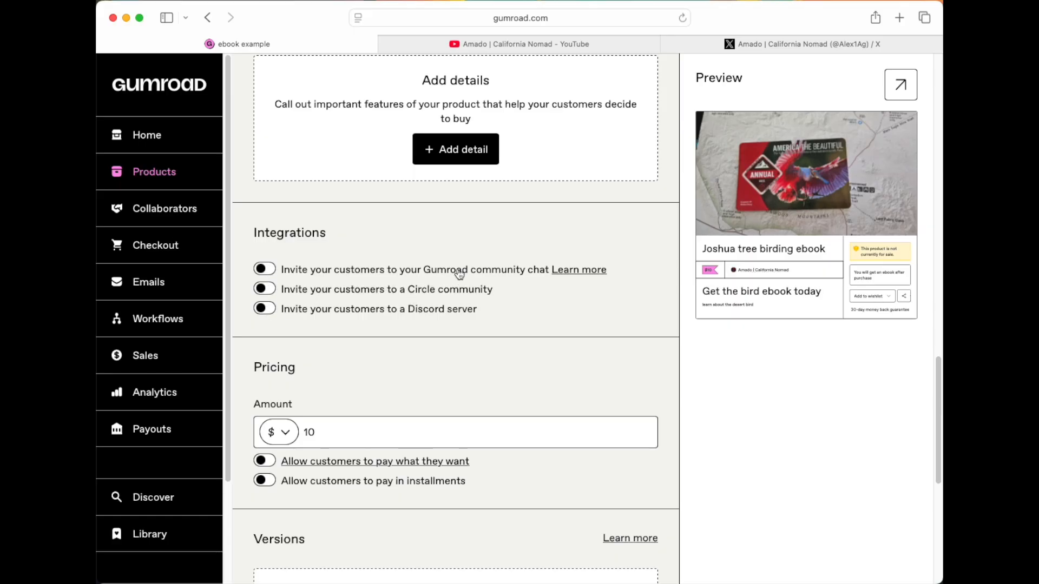
scroll(430, 358, down, 3)
click(333, 275)
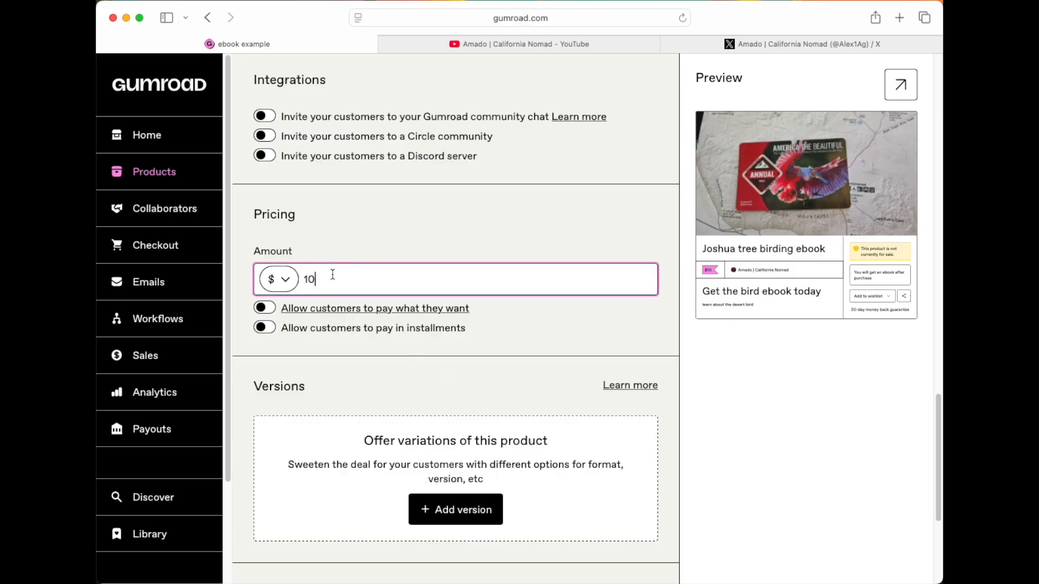
scroll(371, 379, down, 2)
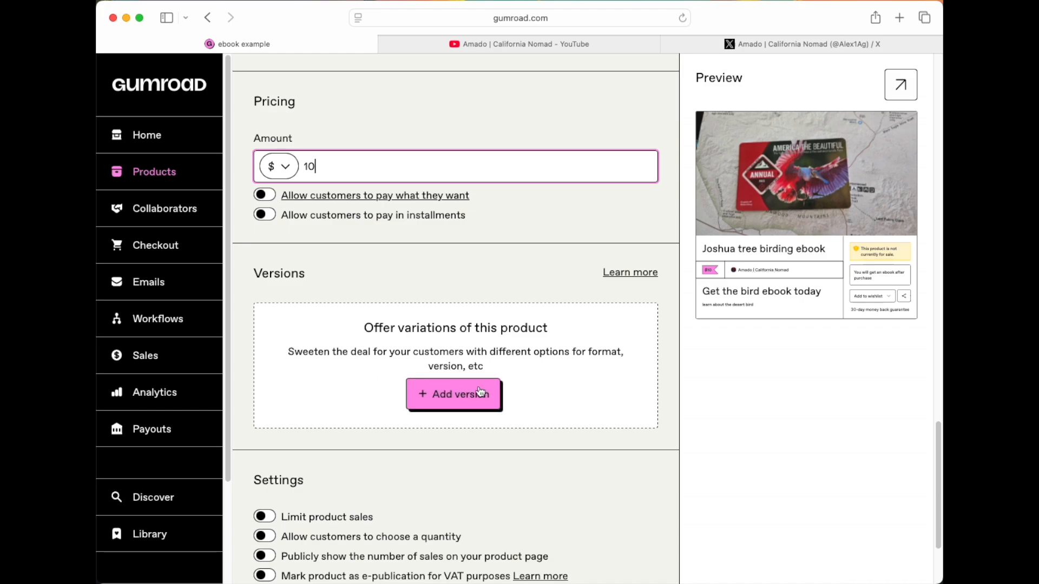
scroll(456, 396, down, 2)
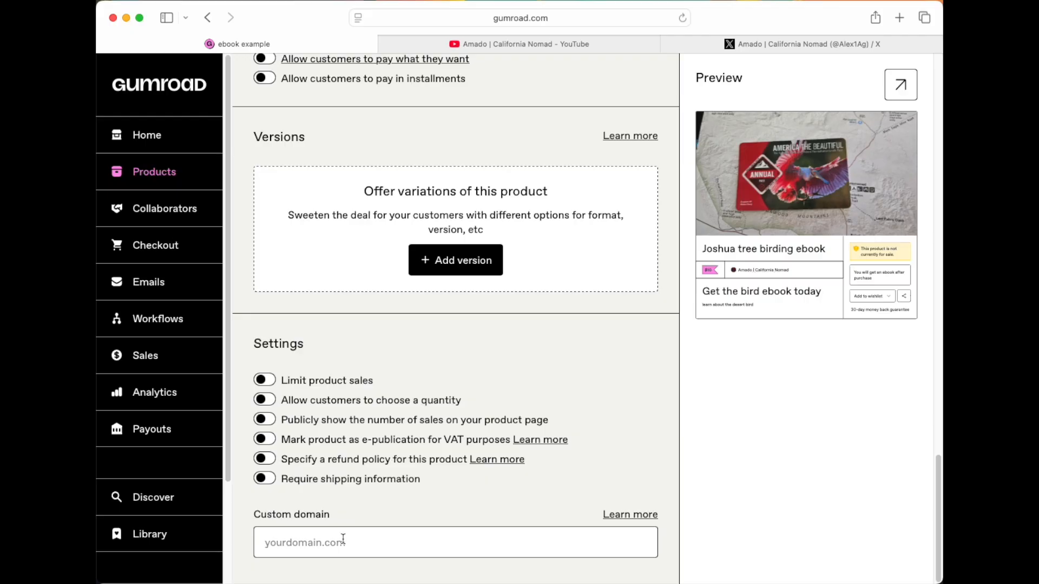
scroll(524, 433, up, 5)
scroll(524, 433, up, 20)
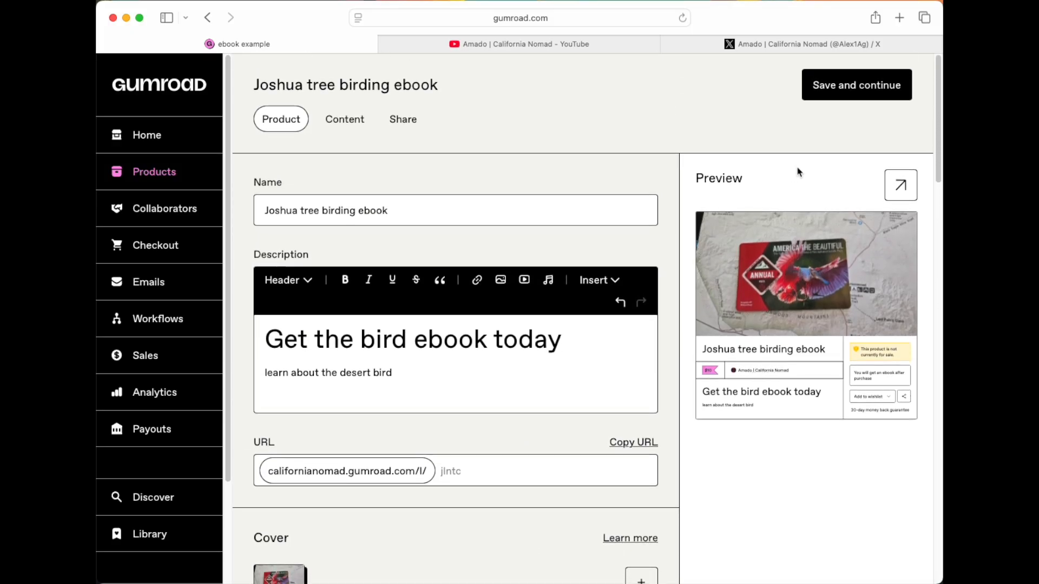
Step: Save the product details, continue to the e-book's content, and add a page named "Page 1: Blue bird"
click(859, 87)
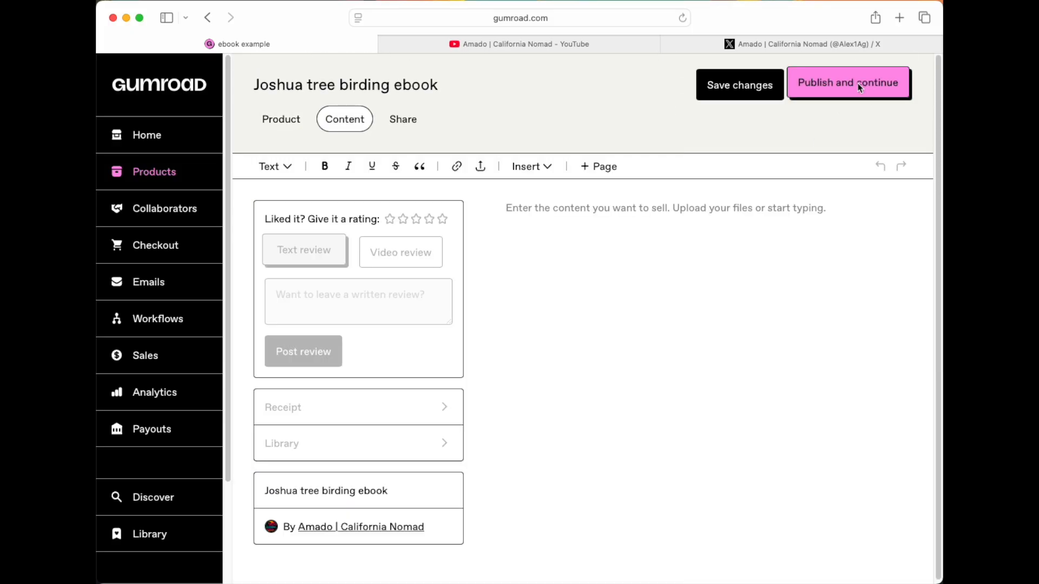
click(549, 208)
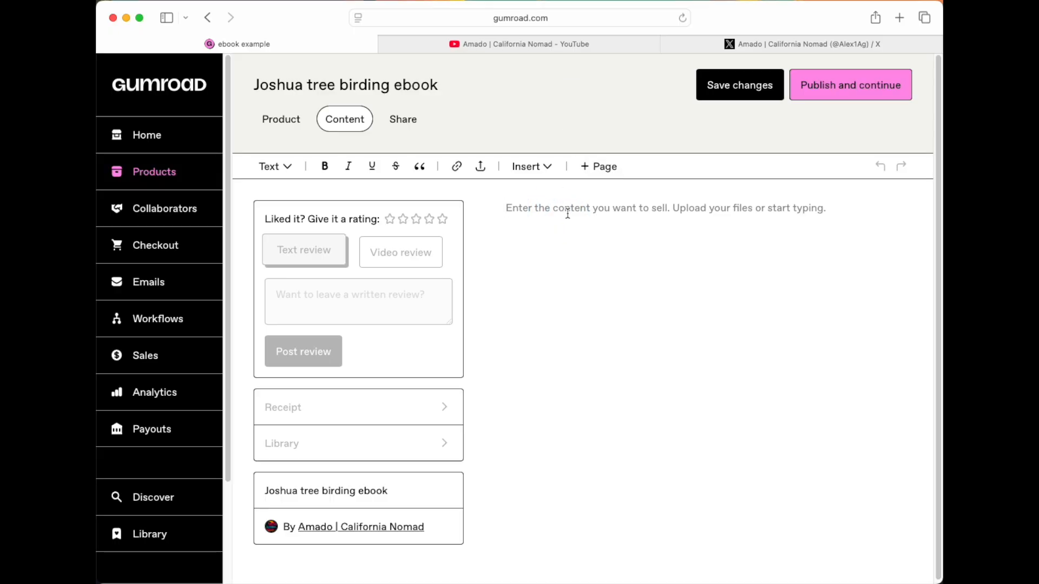
click(604, 166)
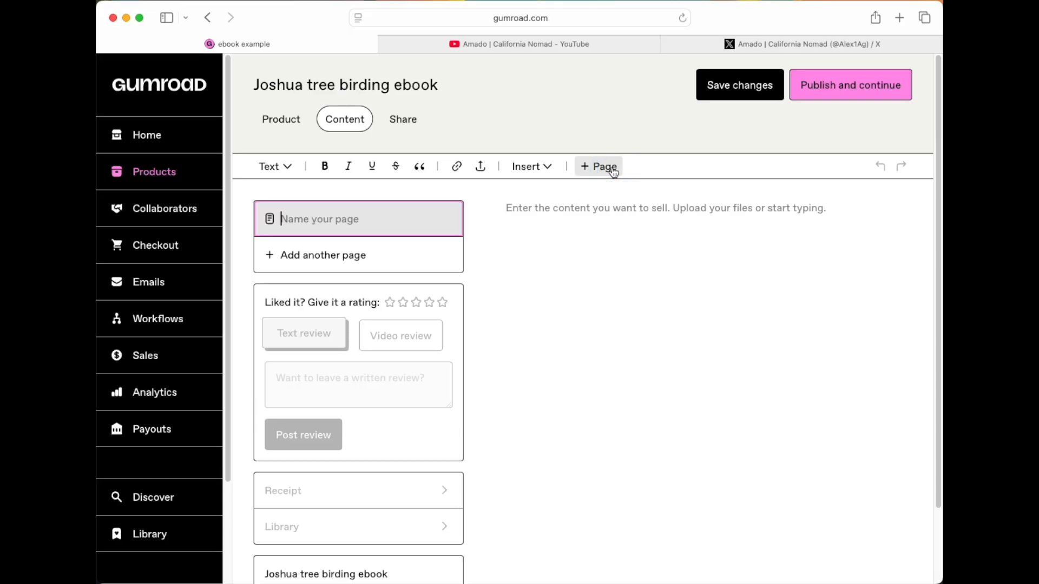
text(Page )
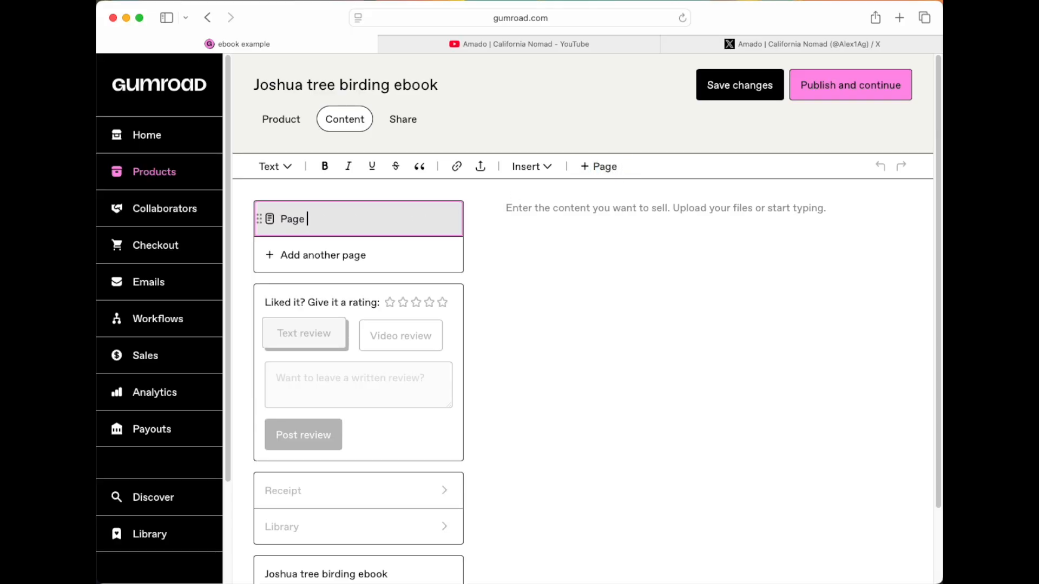
text(1: Blue bird)
Step: Add two more content pages named "Page 2: Red bird" and "Page 3: Green bird"
click(346, 255)
text(Pa)
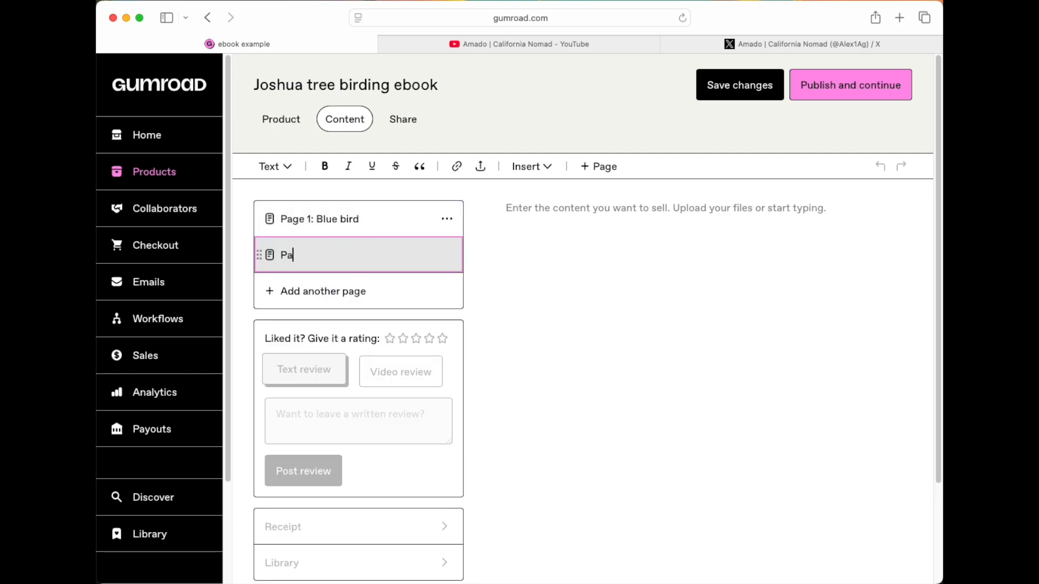
text(ge 2: Red bird)
click(317, 290)
text(Page )
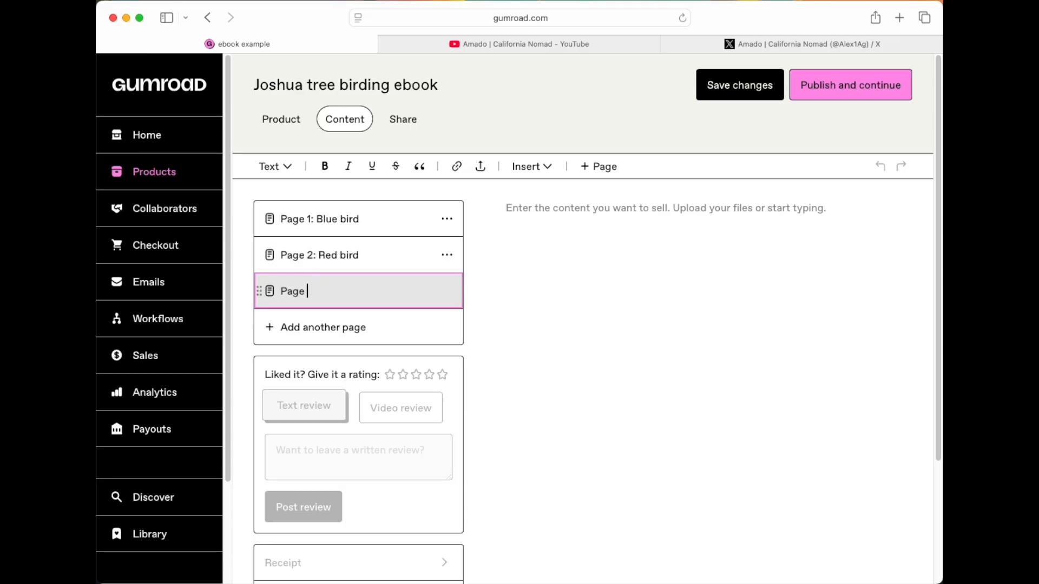
text(3: Green bird)
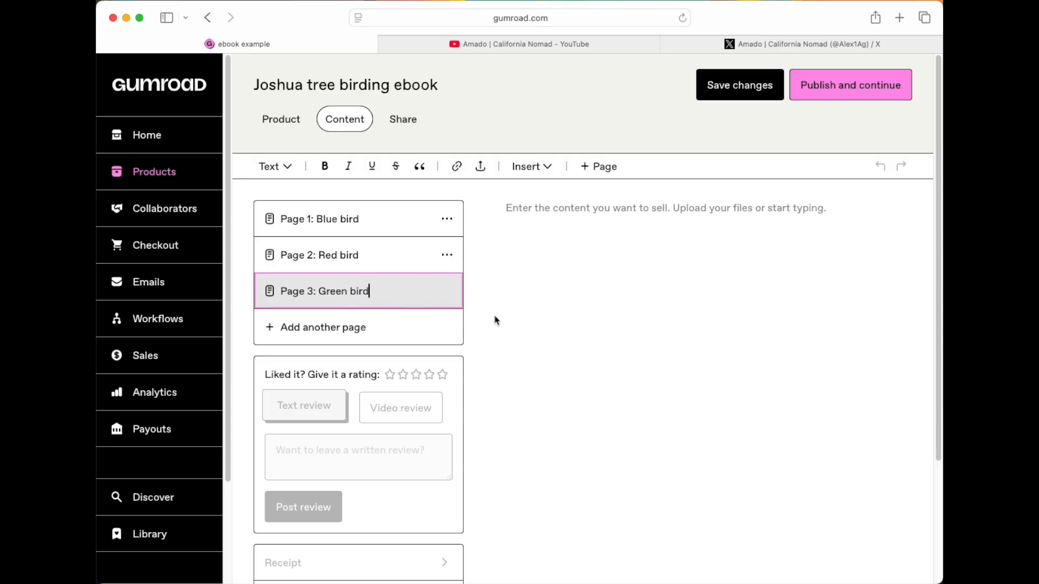
Step: Add a fourth content page named "Page 4: White bird"
click(349, 336)
text(Pa)
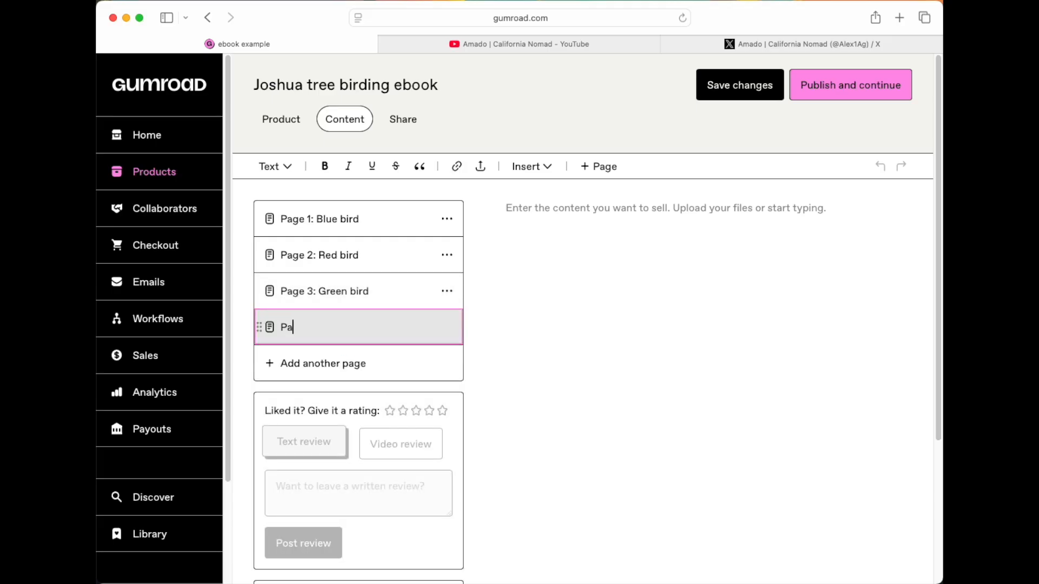
text(ge 4: white)
key(alt+BackSpace)
text(White bird)
click(544, 283)
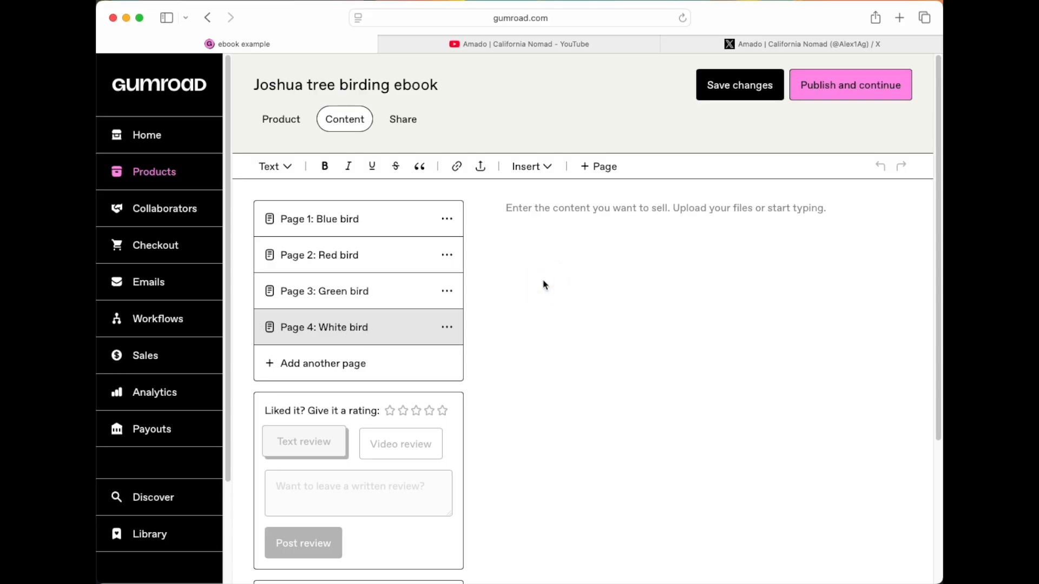
Step: On the Blue bird page, change the main heading to "Page 1: Blue Birds"
click(353, 225)
click(593, 216)
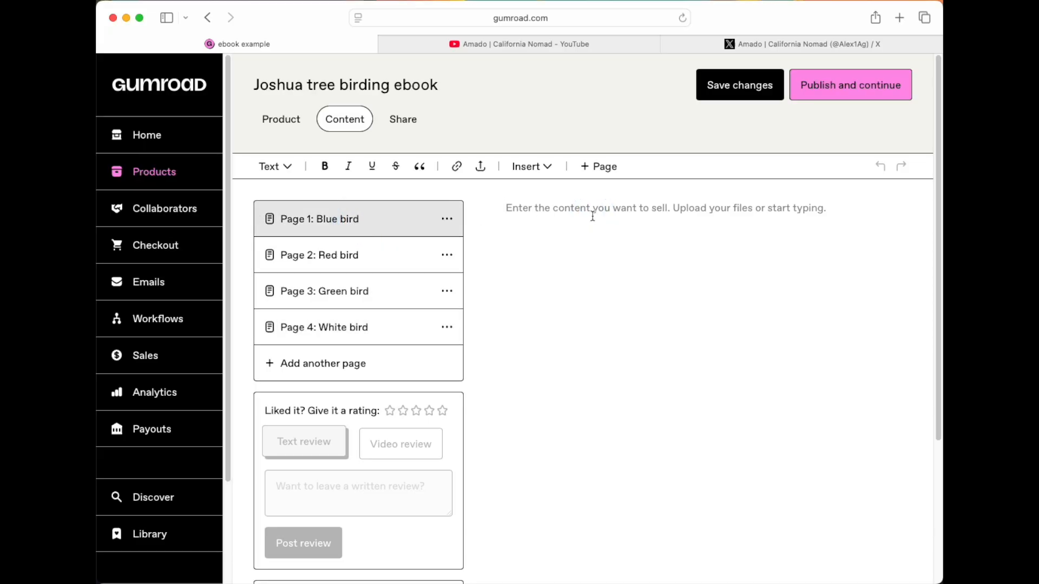
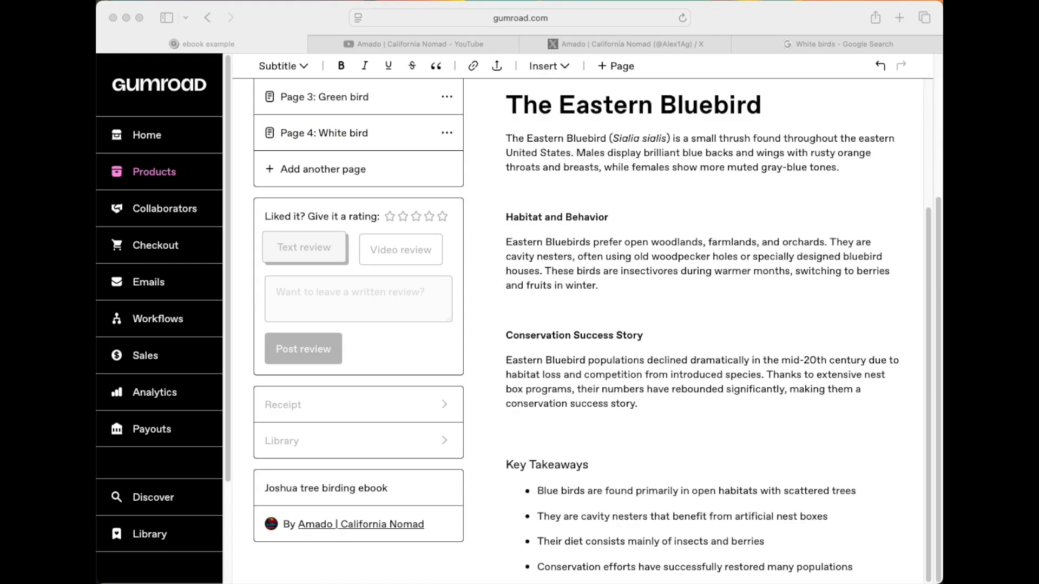
scroll(618, 387, up, 10)
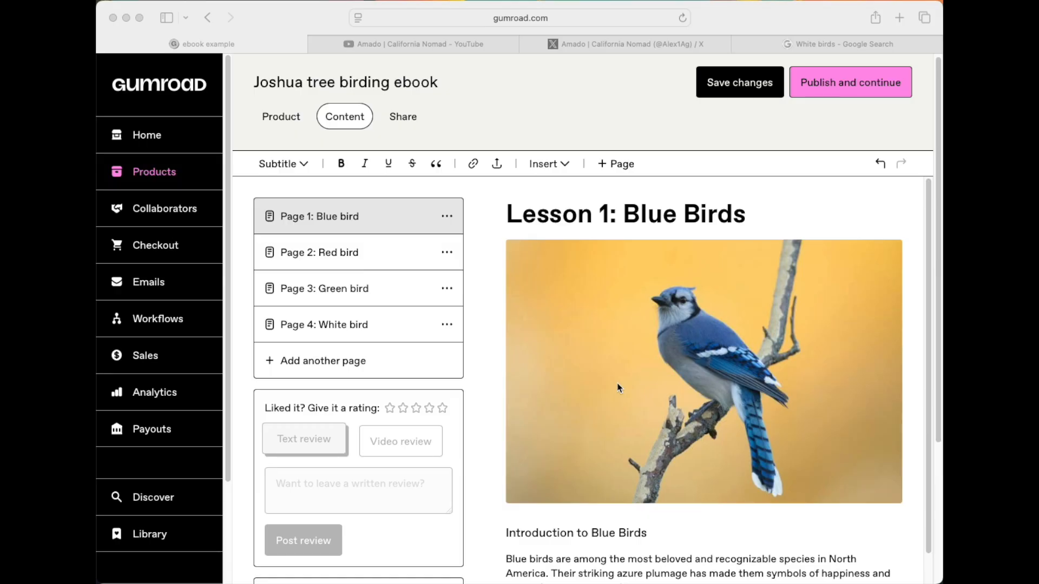
scroll(618, 387, down, 1)
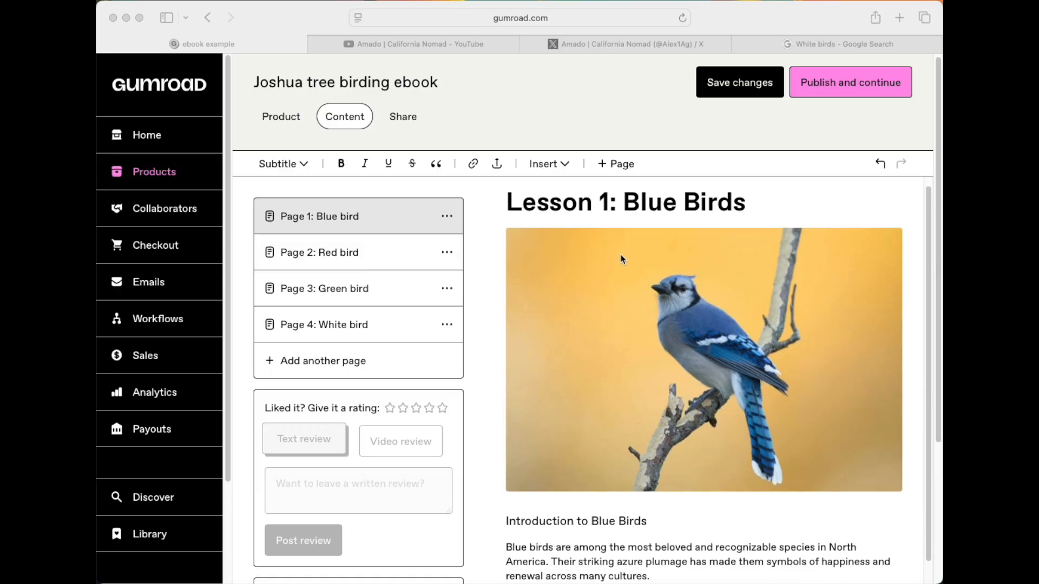
click(608, 208)
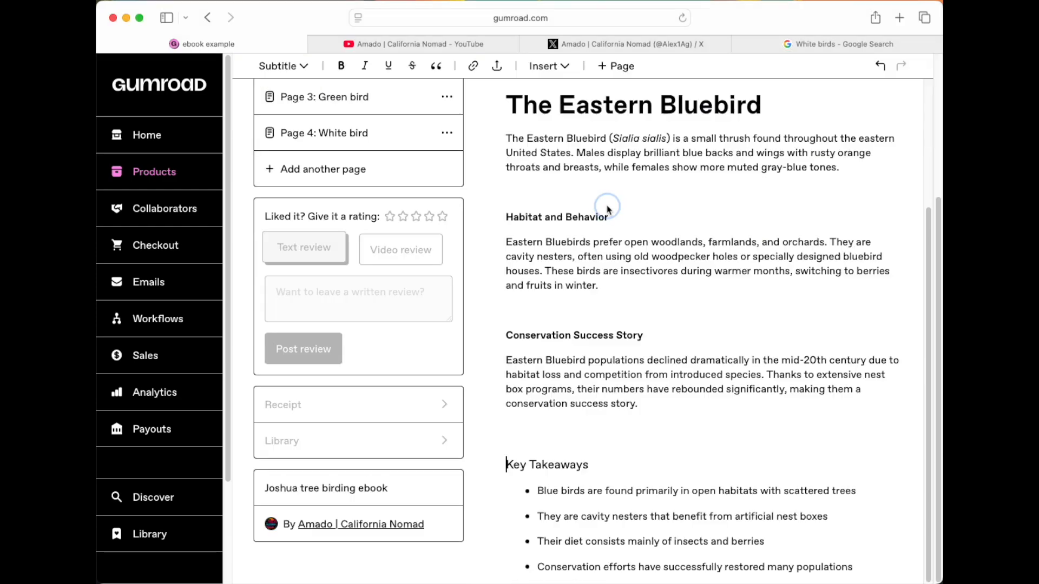
scroll(595, 141, up, 10)
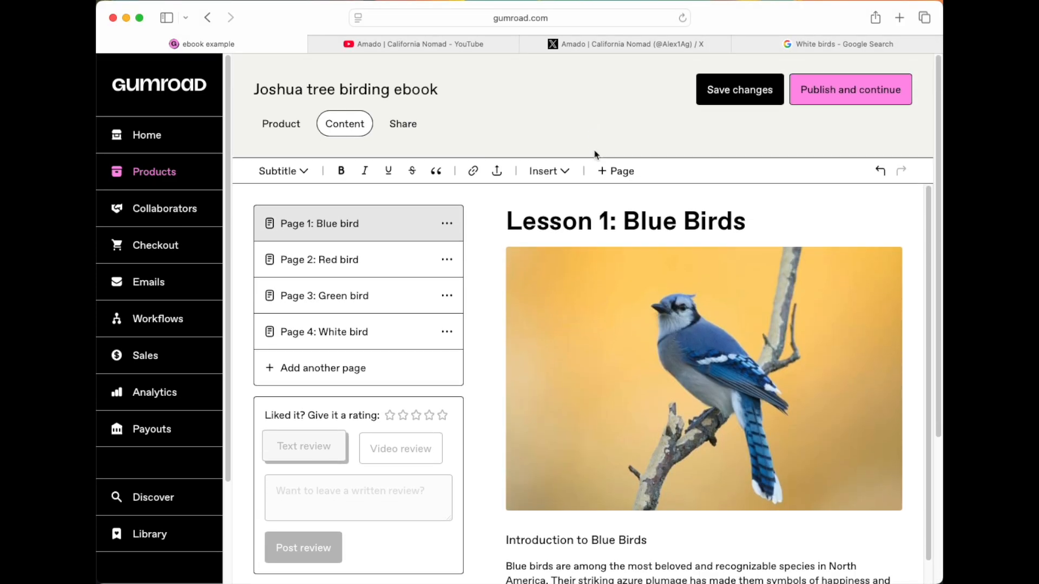
double_click(560, 217)
text(Page)
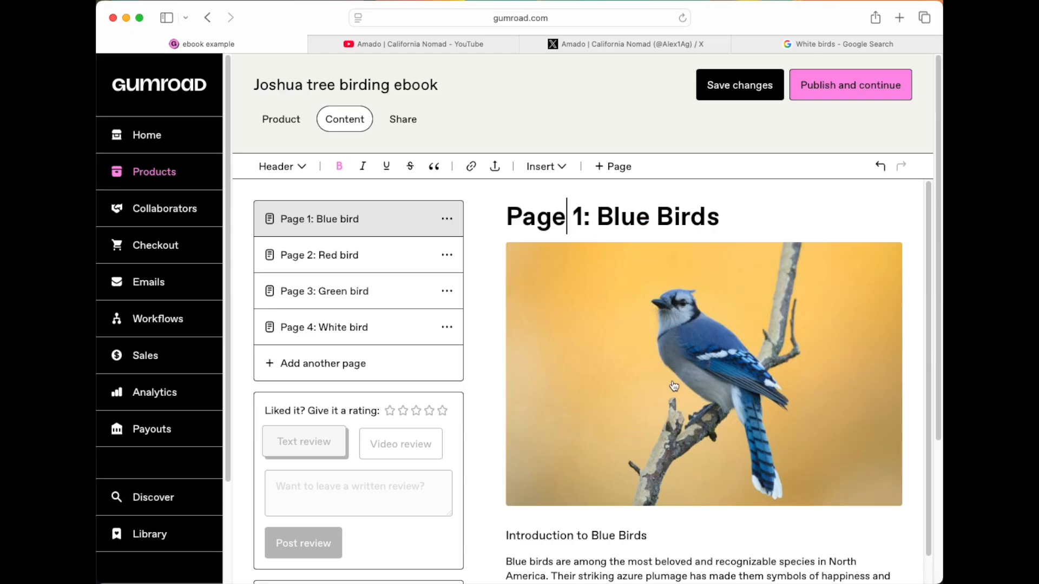
Step: Read through the Blue bird page from the picture down to its key takeaways
scroll(673, 385, down, 5)
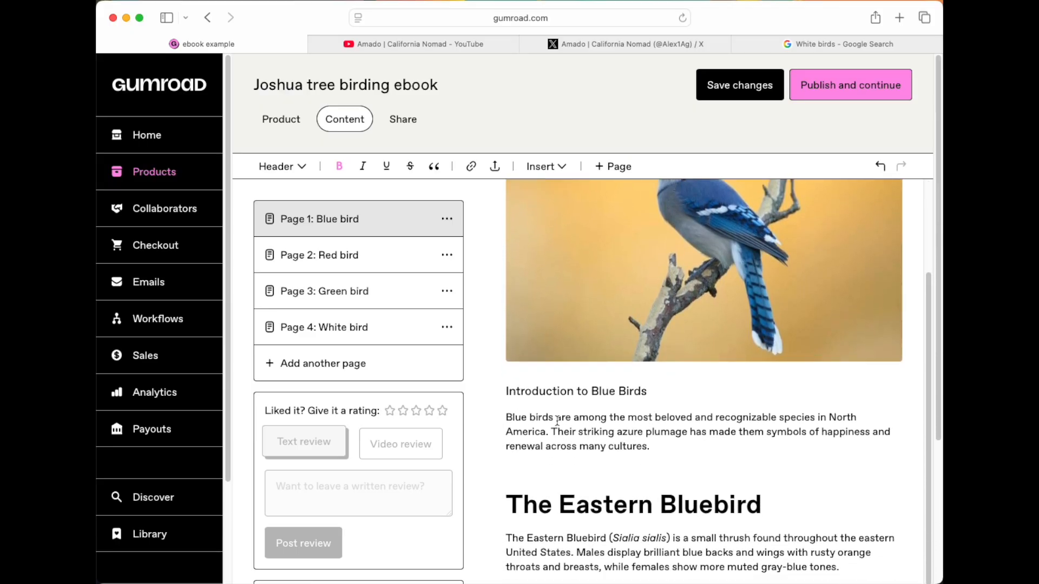
scroll(664, 501, down, 5)
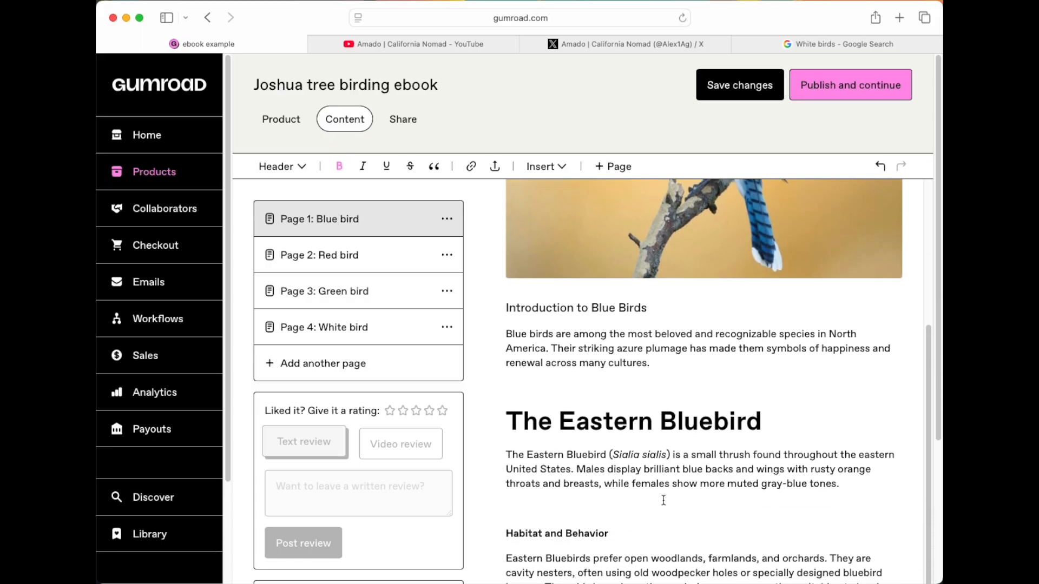
scroll(632, 518, down, 2)
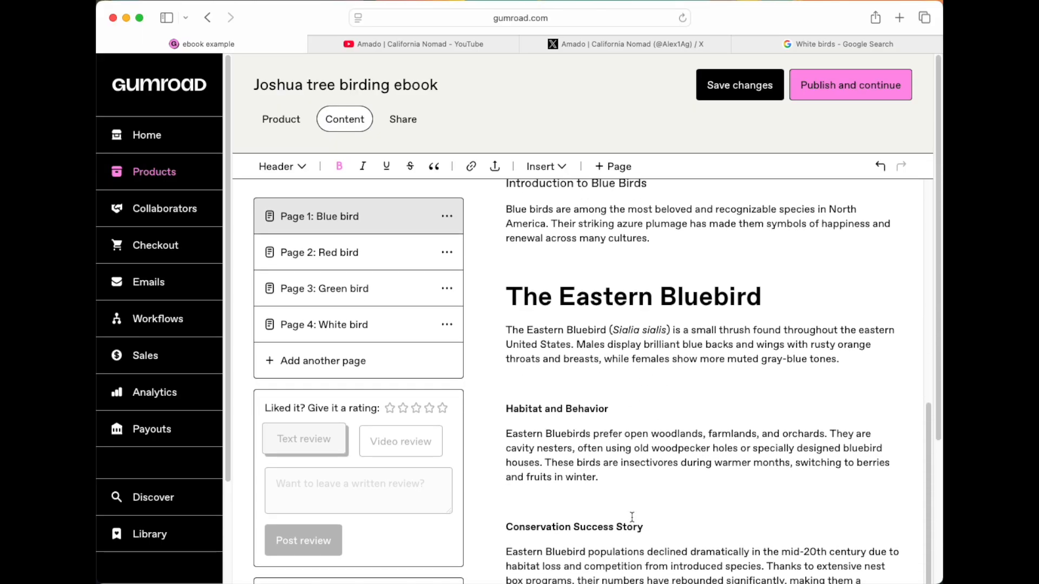
scroll(632, 518, down, 7)
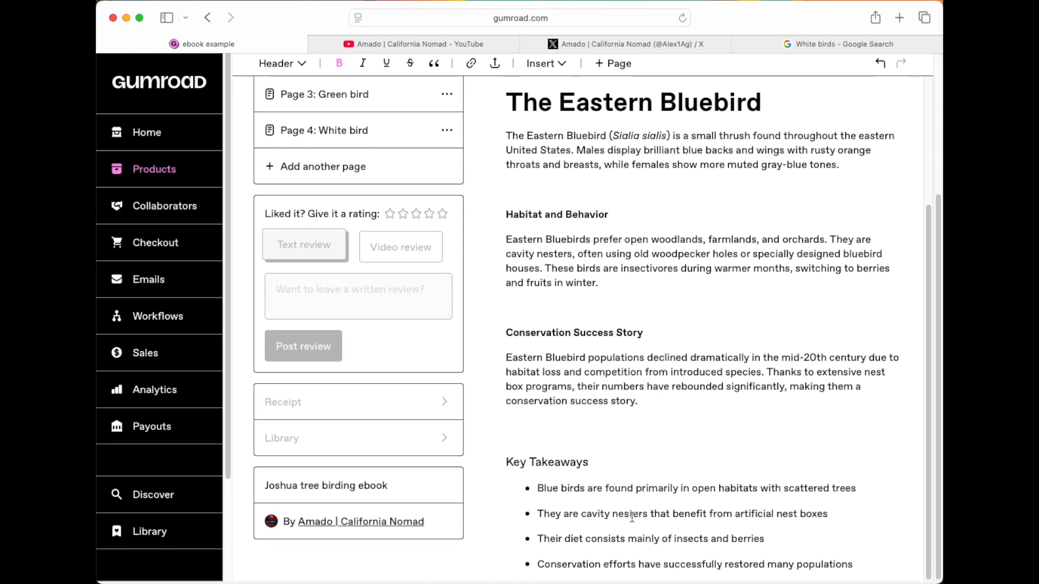
scroll(632, 518, up, 13)
scroll(632, 518, up, 6)
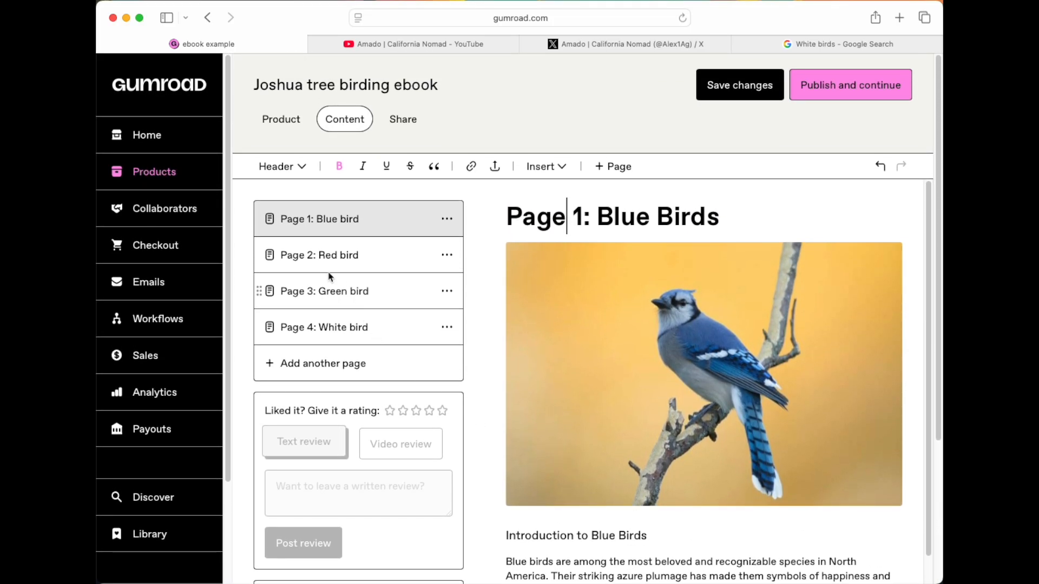
Step: Review the contents of the Red bird, Green bird and White bird pages
click(318, 259)
scroll(525, 360, down, 14)
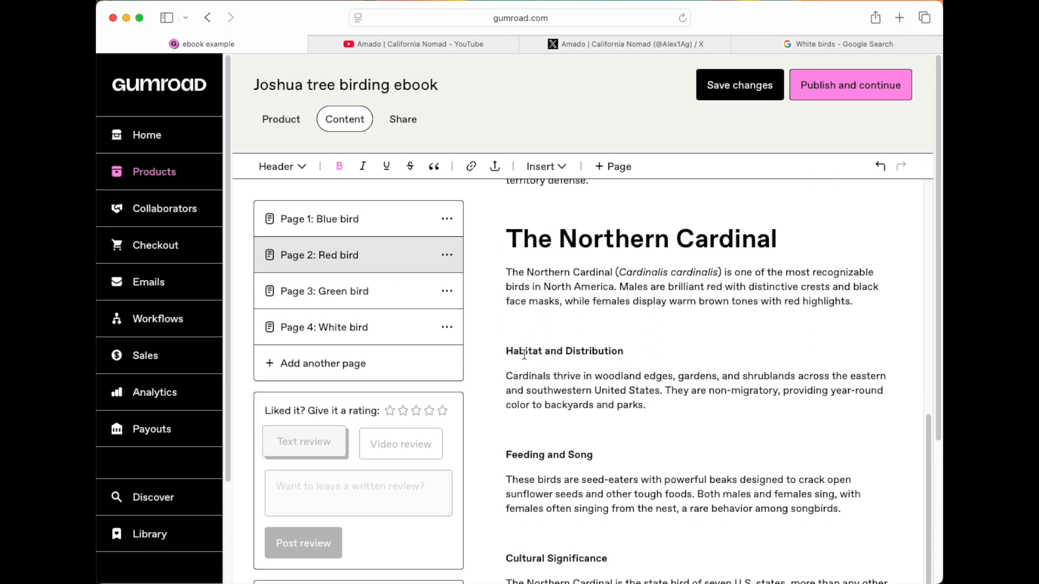
scroll(525, 360, up, 14)
click(327, 289)
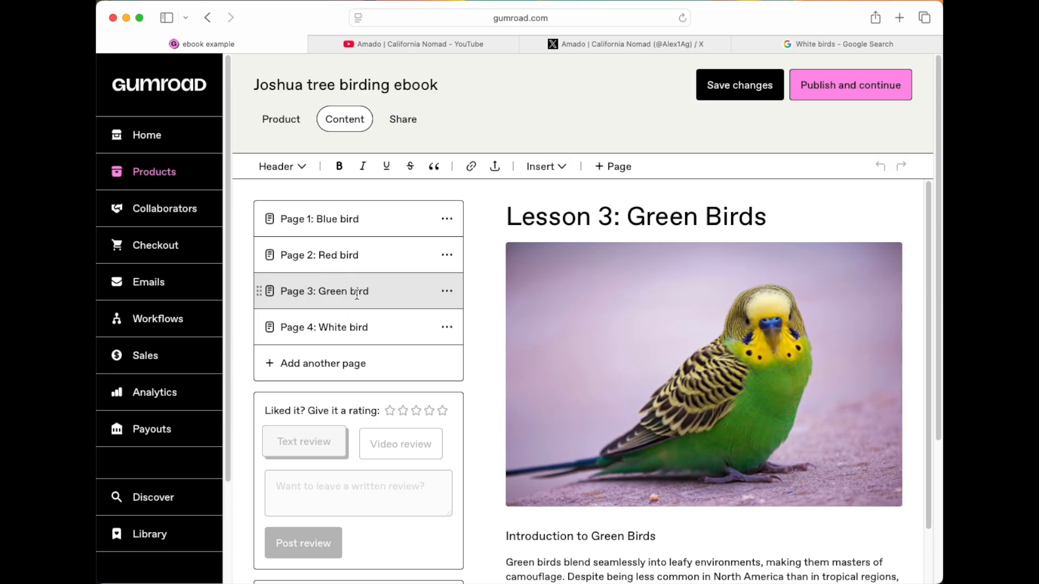
click(327, 328)
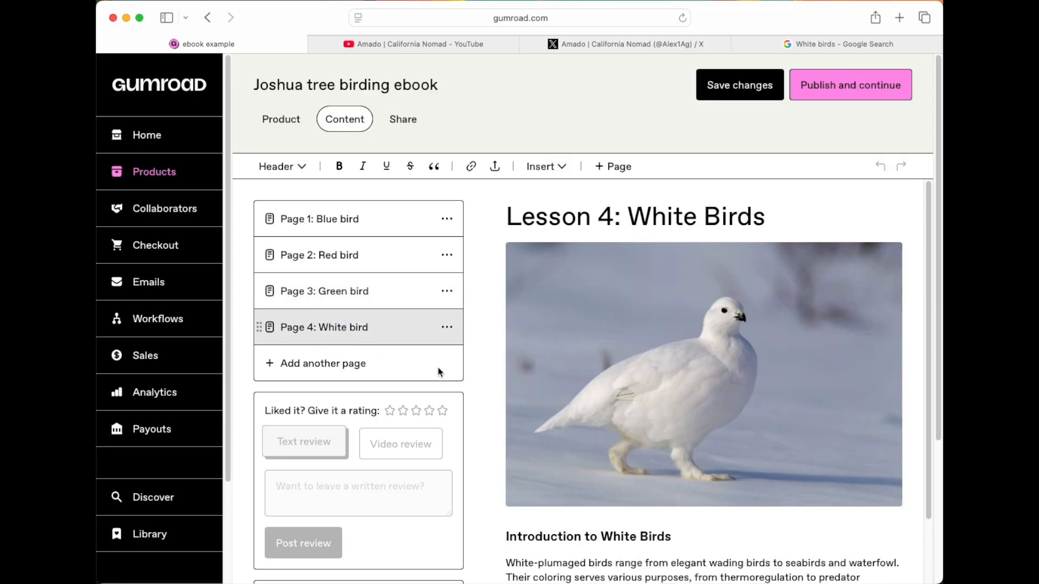
scroll(608, 446, down, 10)
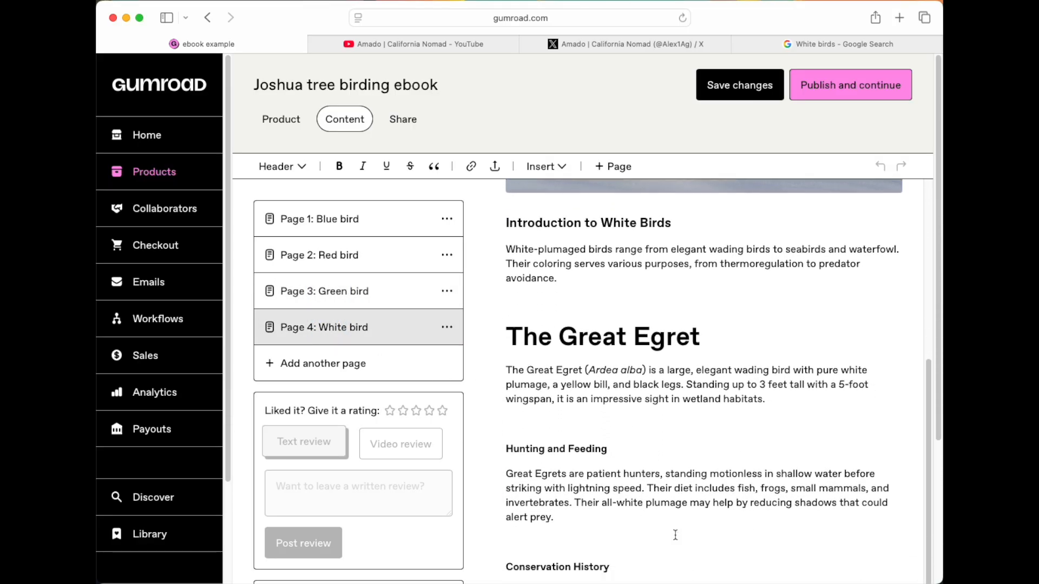
scroll(676, 535, down, 5)
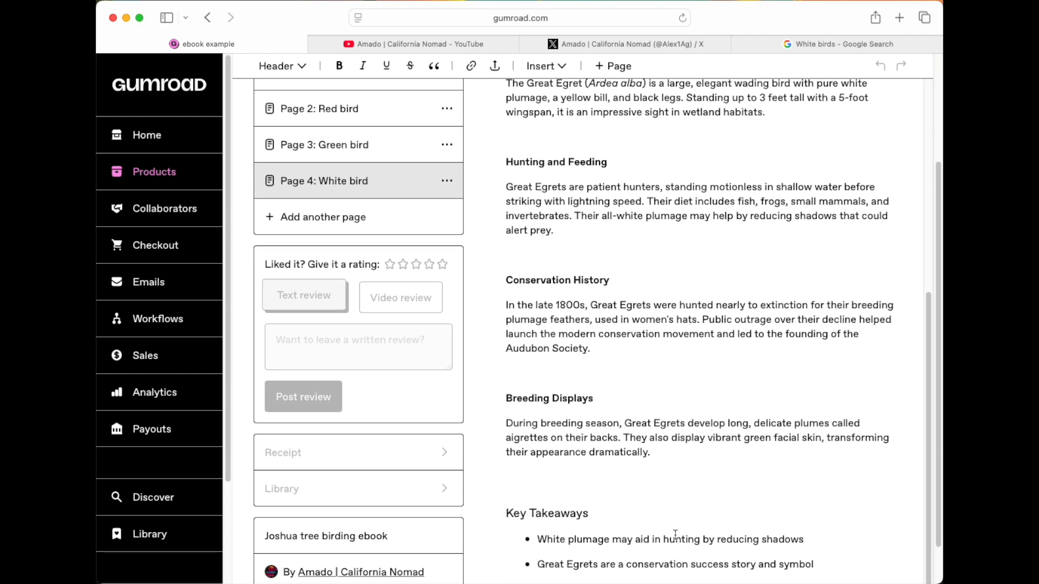
scroll(676, 535, down, 1)
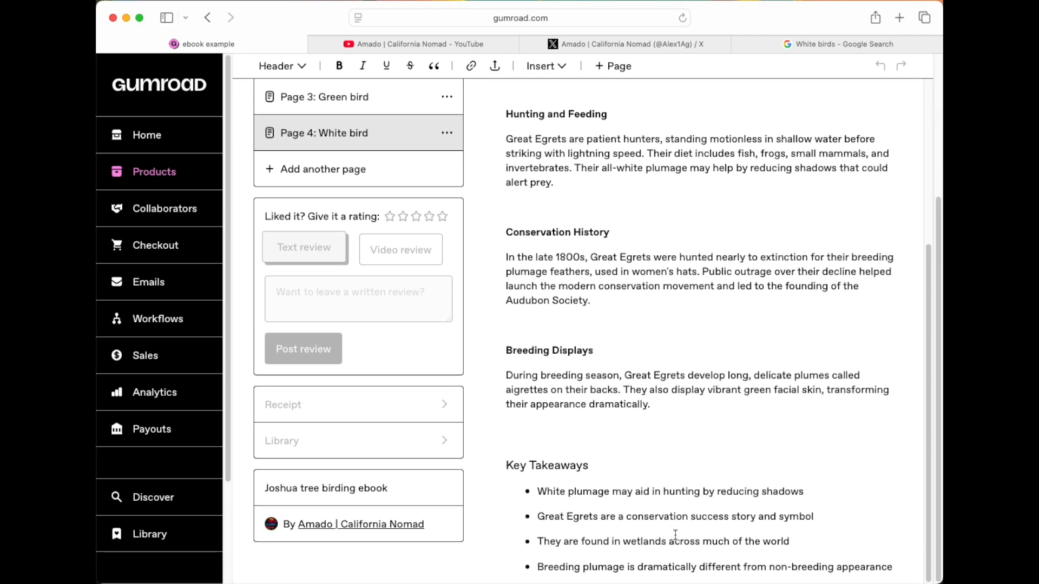
scroll(675, 535, up, 8)
scroll(676, 535, up, 2)
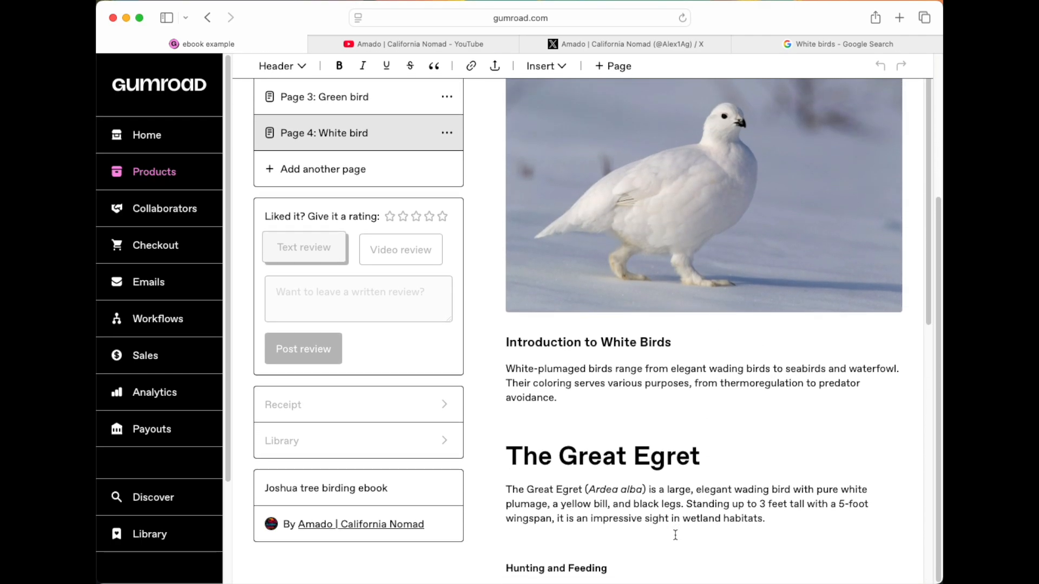
scroll(676, 535, up, 6)
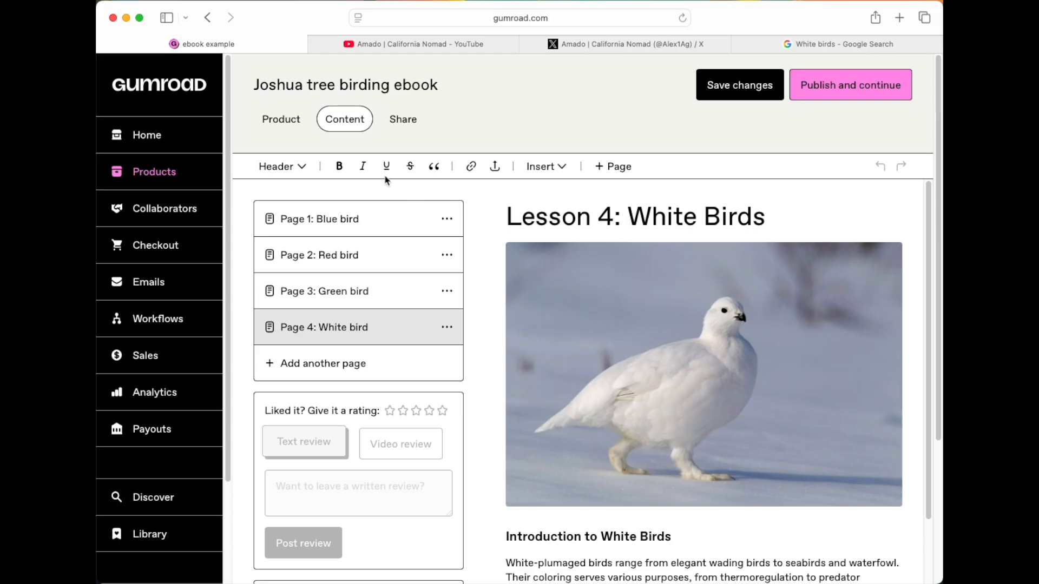
Step: Save the content changes and set the e-book's price to $0 in the product details
click(726, 92)
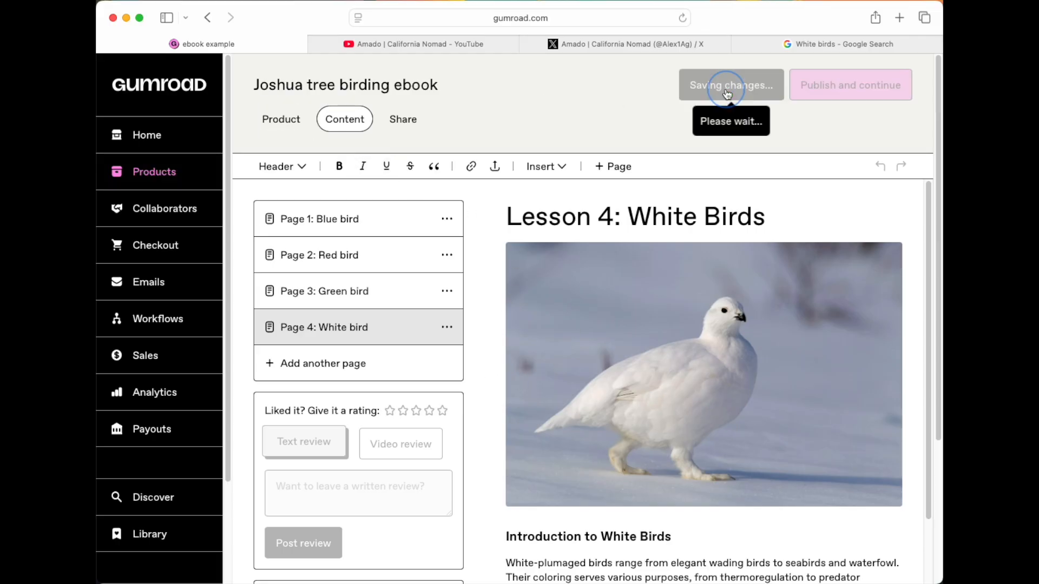
click(291, 125)
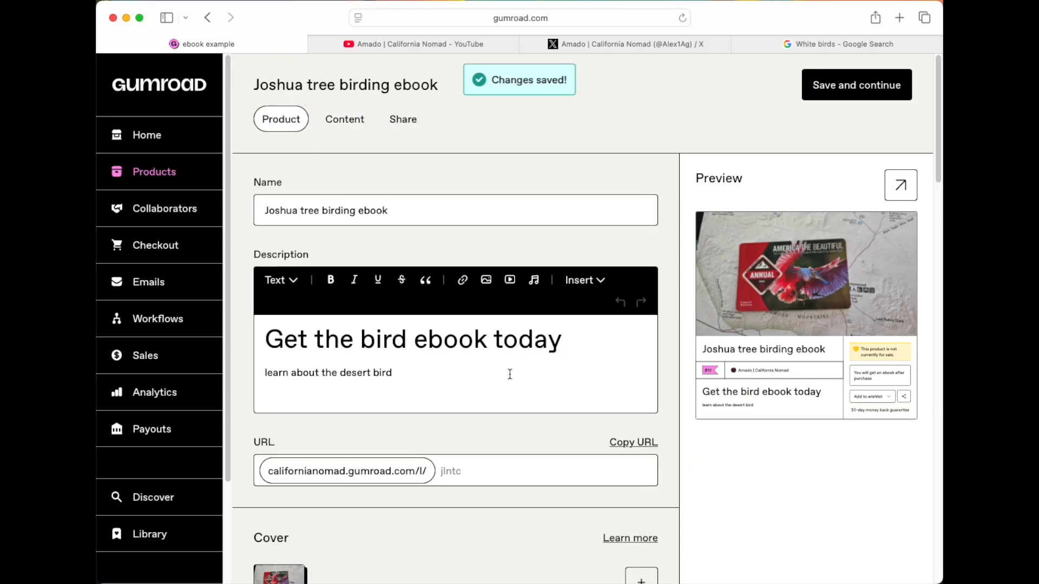
scroll(505, 379, down, 5)
scroll(503, 384, down, 15)
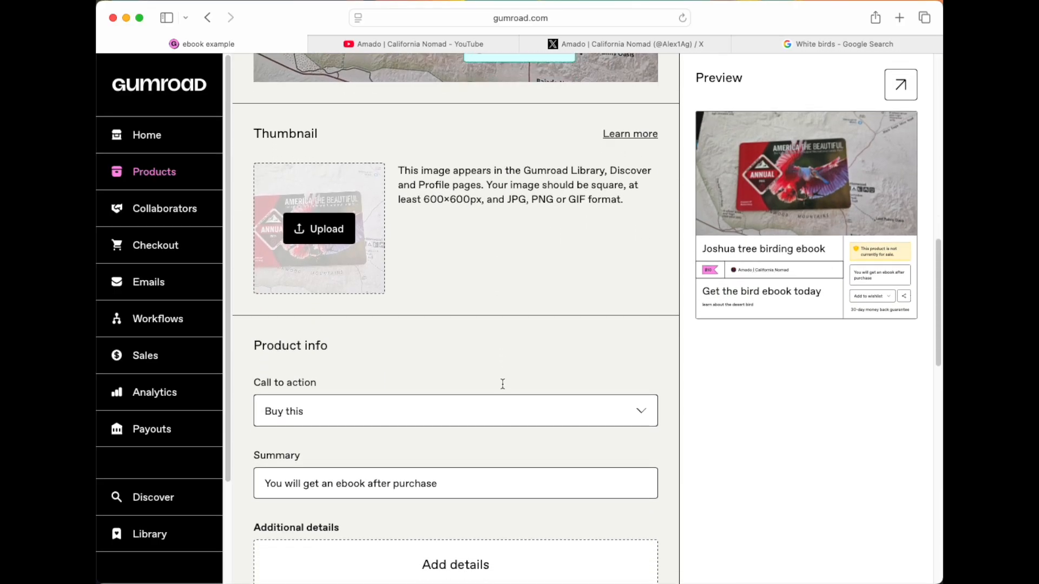
scroll(503, 384, down, 3)
click(330, 402)
key(BackSpace)
key(BackSpace)
text(0)
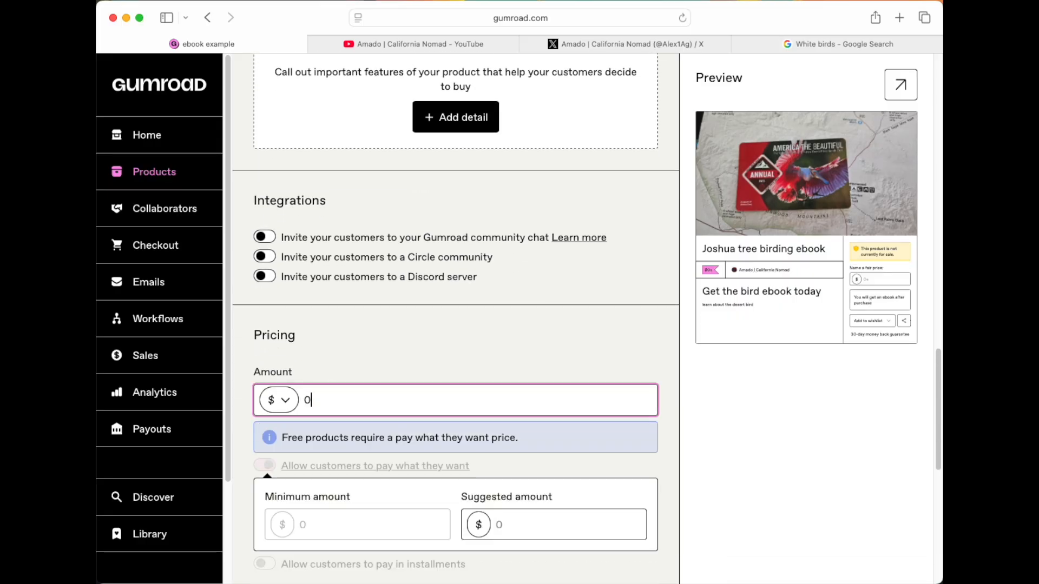
click(385, 336)
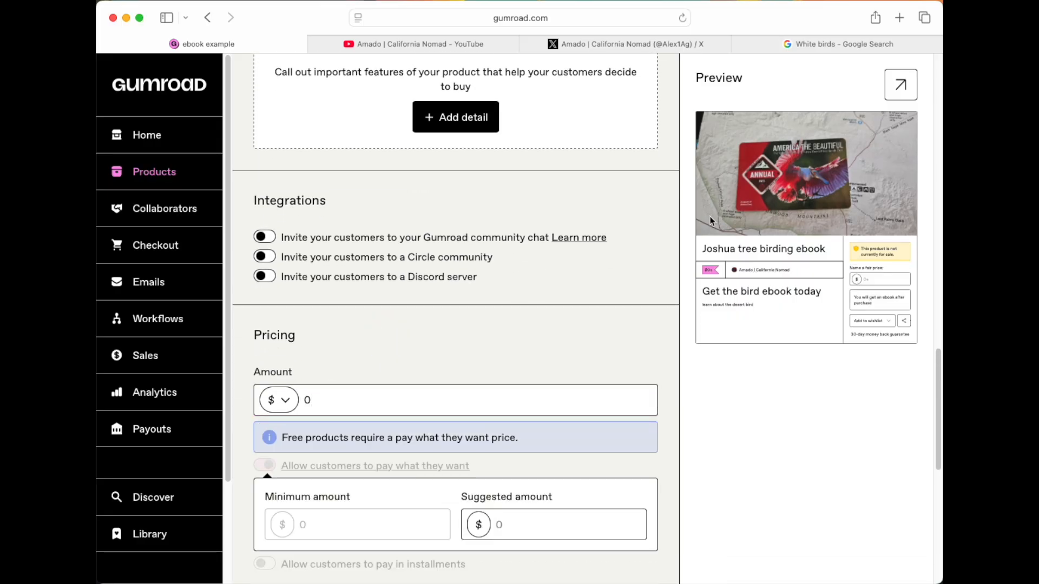
Step: Save the product details and publish the Joshua Tree birding e-book
scroll(720, 178, up, 15)
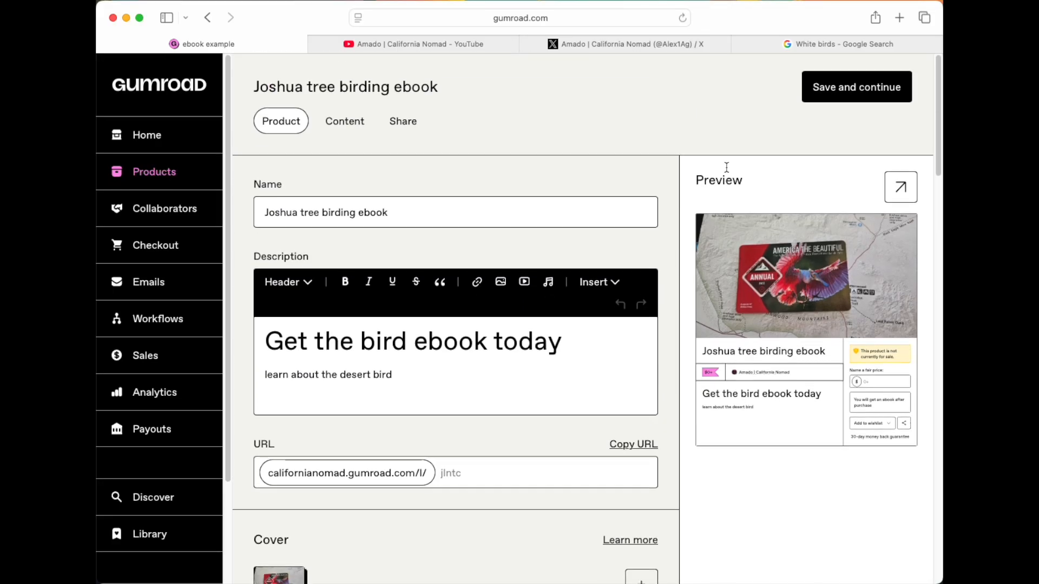
click(848, 85)
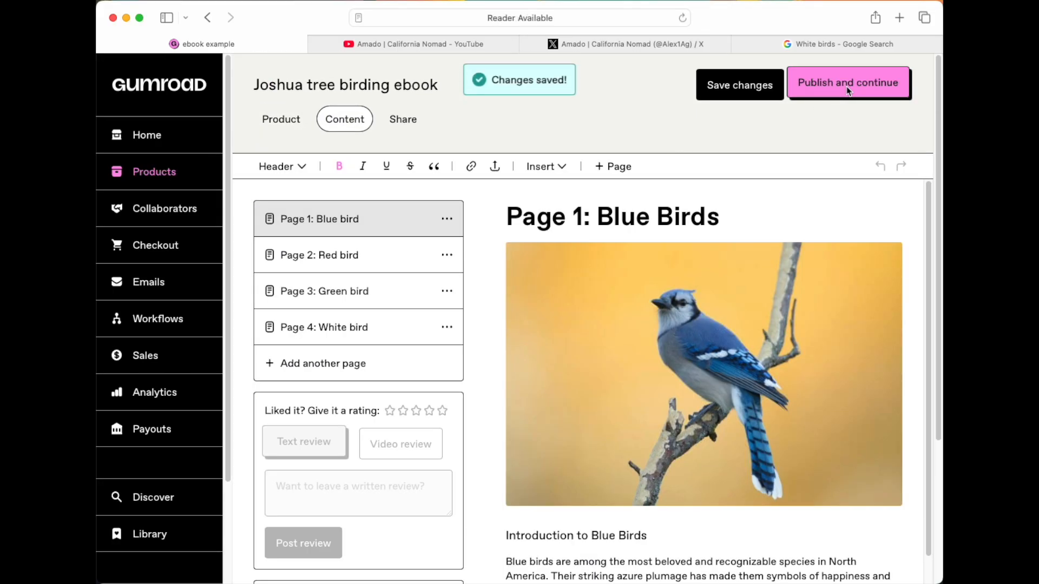
click(846, 86)
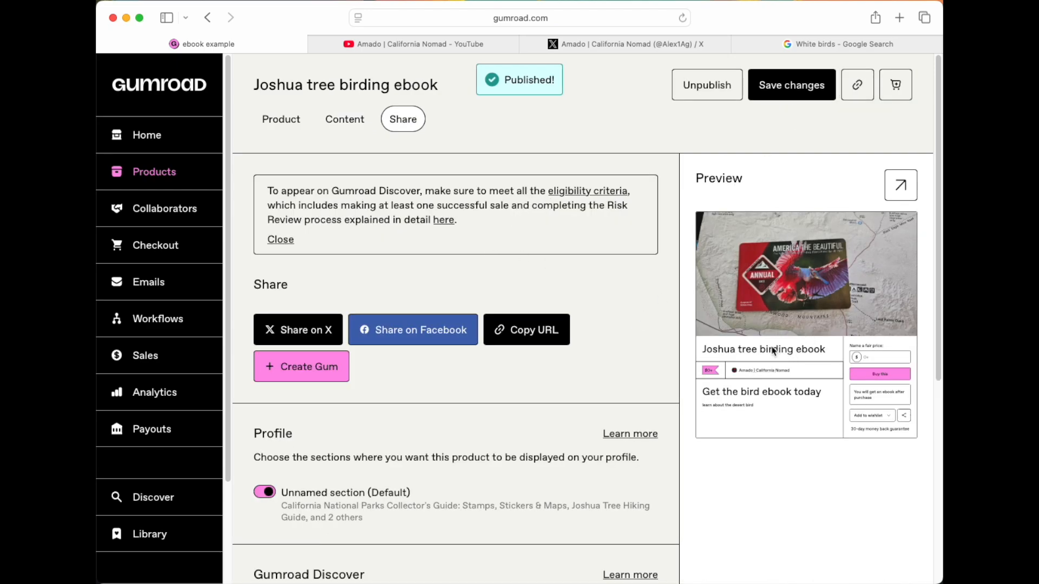
Step: Open the e-book's public product page and look over its cover, description and purchase options
click(901, 186)
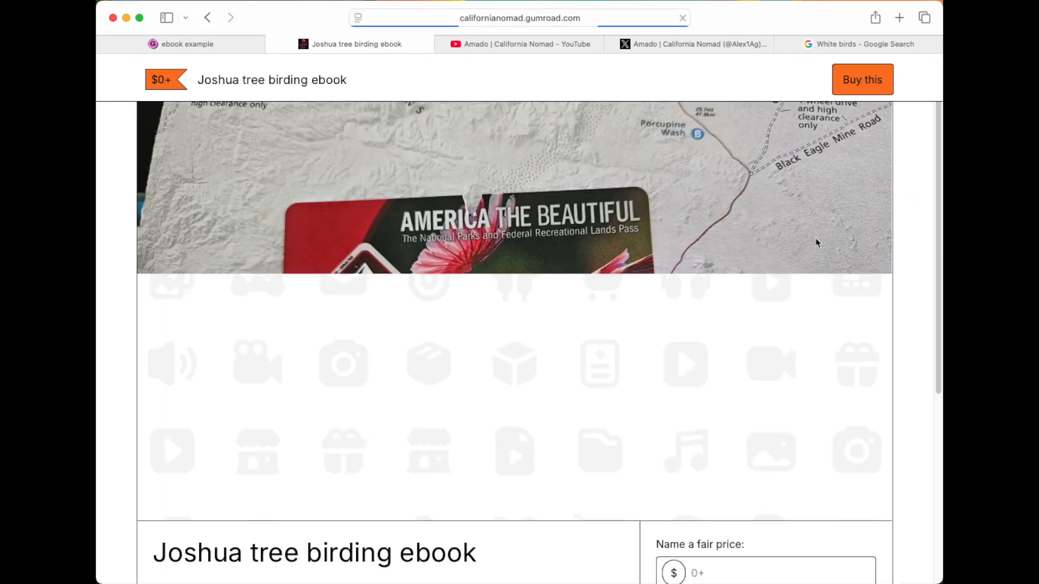
scroll(742, 394, down, 5)
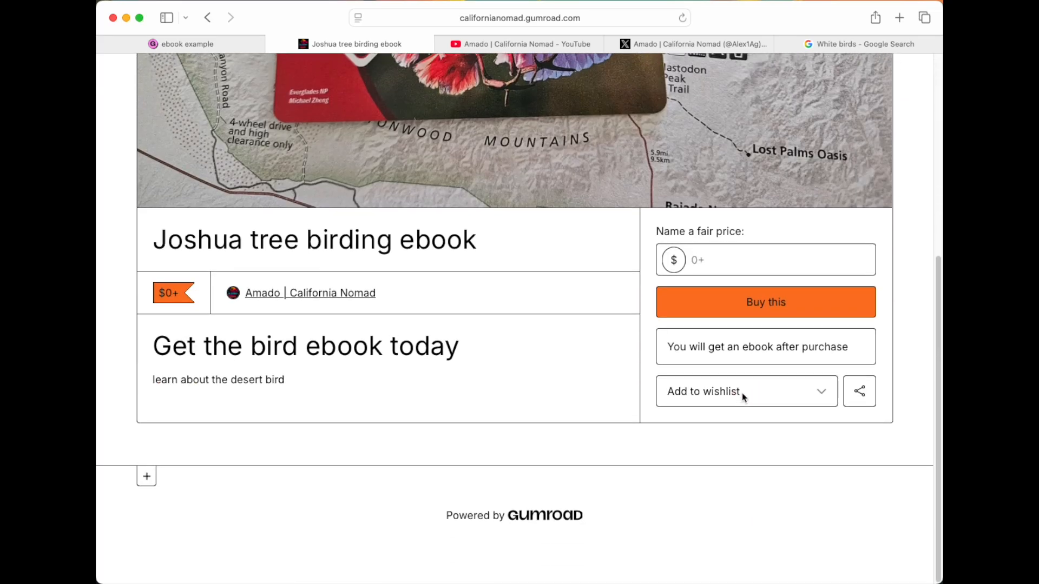
scroll(742, 398, up, 5)
Step: Take the e-book to checkout at a price of $0 and remove the Hiking Course Example from the order
click(855, 82)
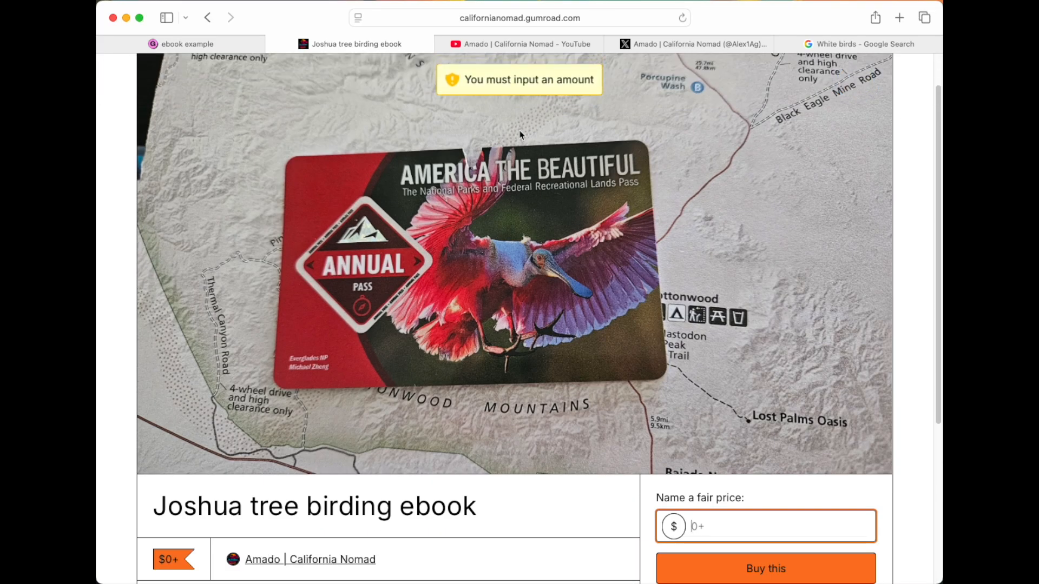
scroll(698, 464, down, 2)
text(0)
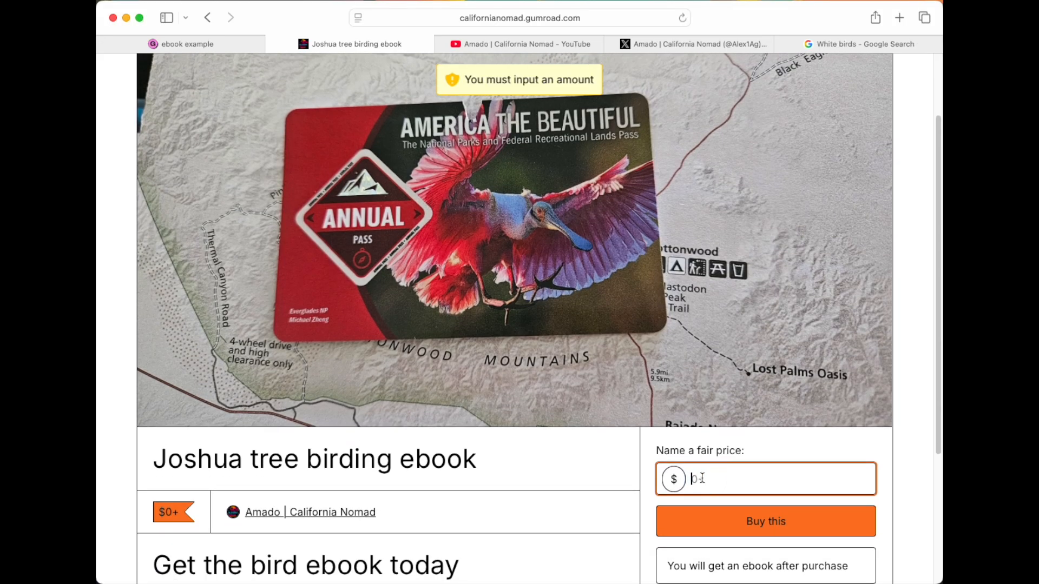
click(715, 522)
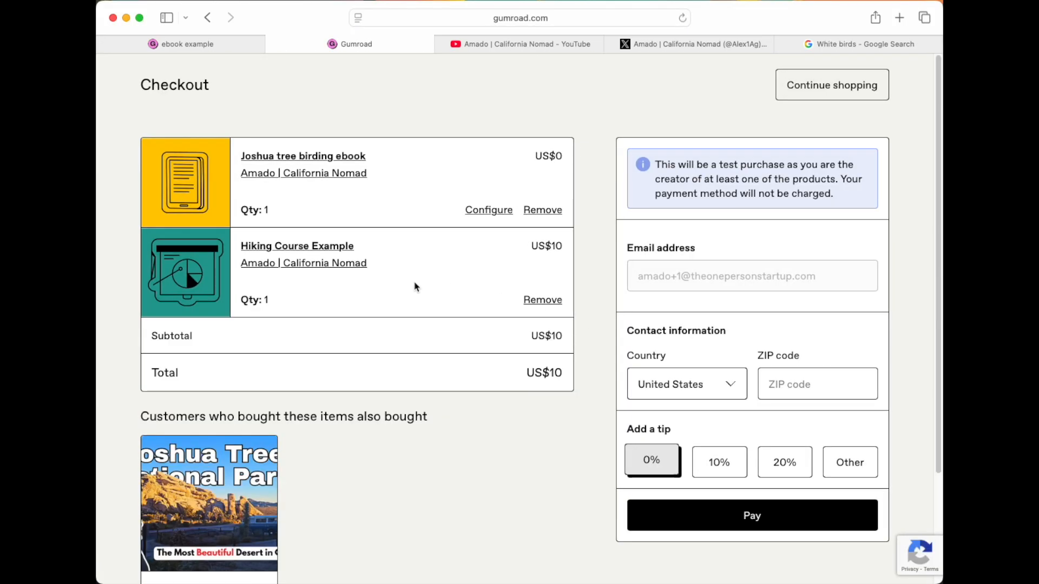
click(541, 301)
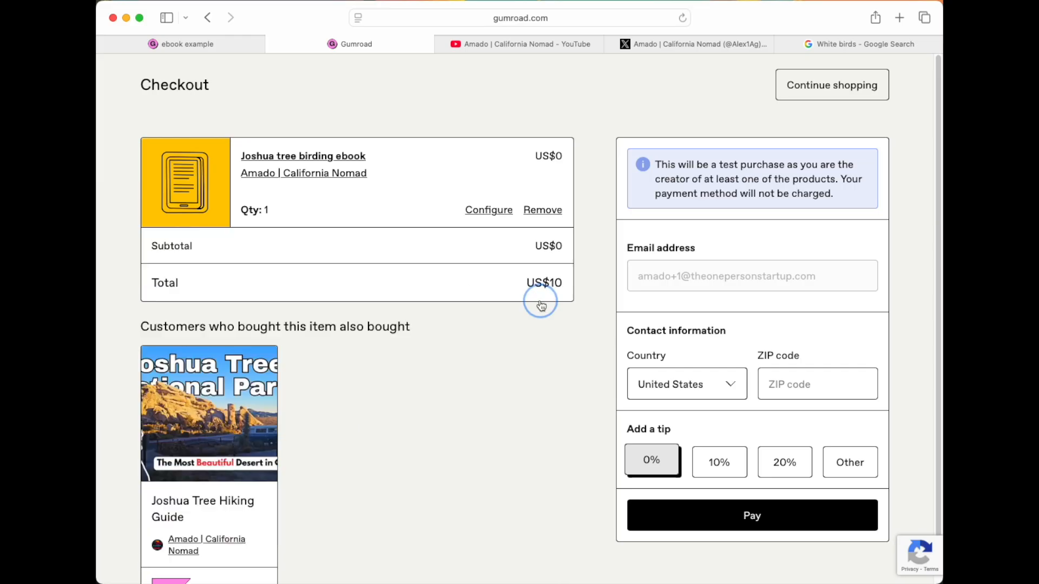
click(712, 360)
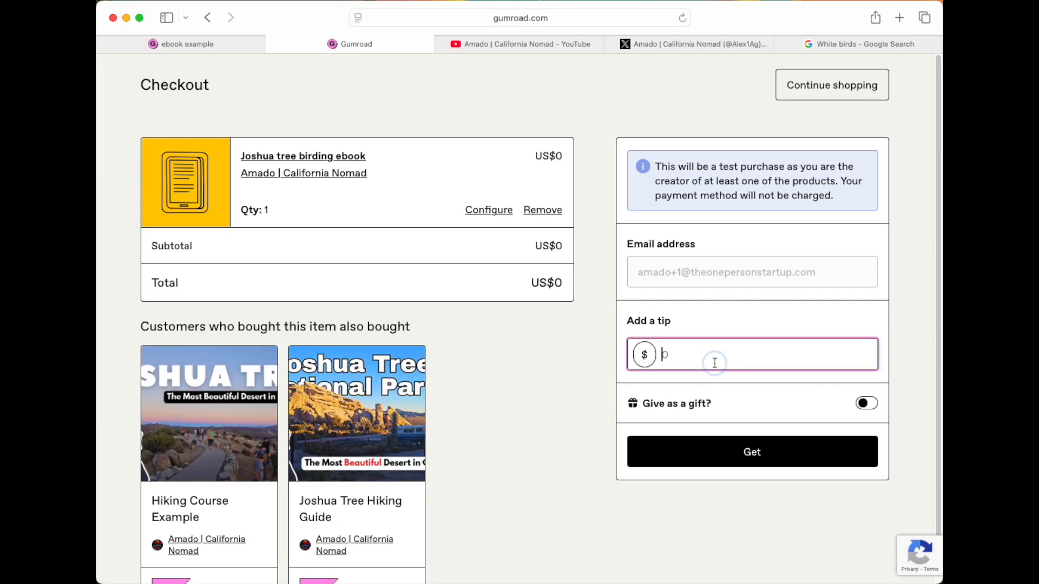
Step: Set the checkout tip to $0 and complete the test purchase of the Joshua Tree birding e-book
text(0)
click(580, 332)
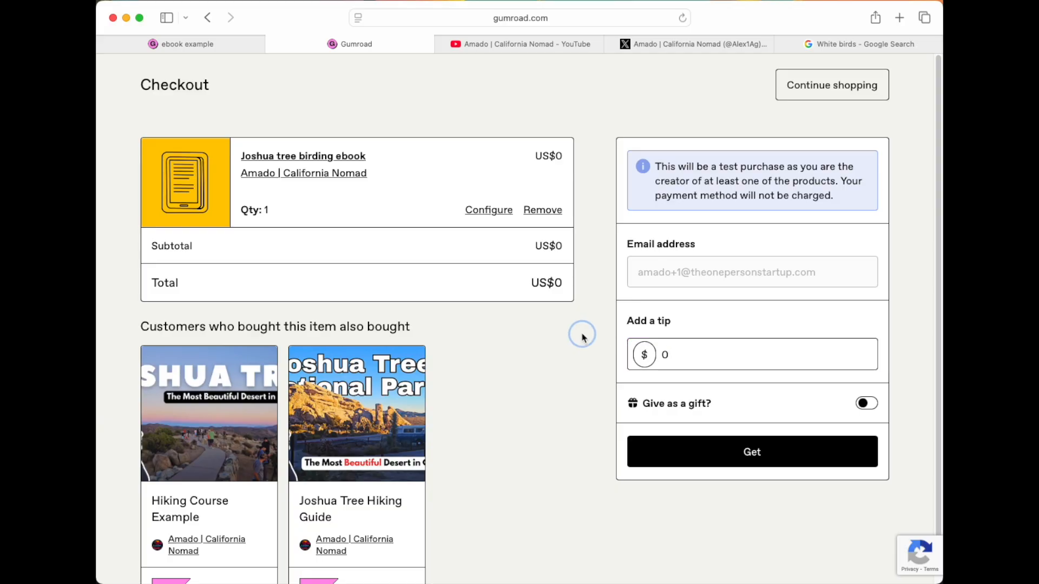
click(712, 455)
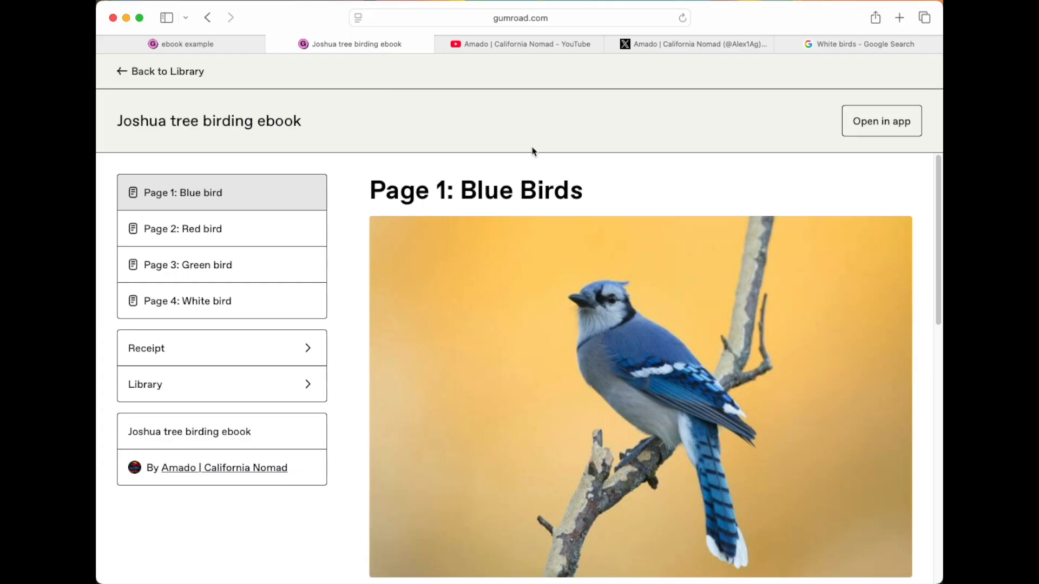
Step: Look over the purchased e-book's Blue bird page from its photo to the key takeaways
scroll(508, 262, down, 7)
scroll(507, 264, down, 5)
scroll(507, 264, up, 7)
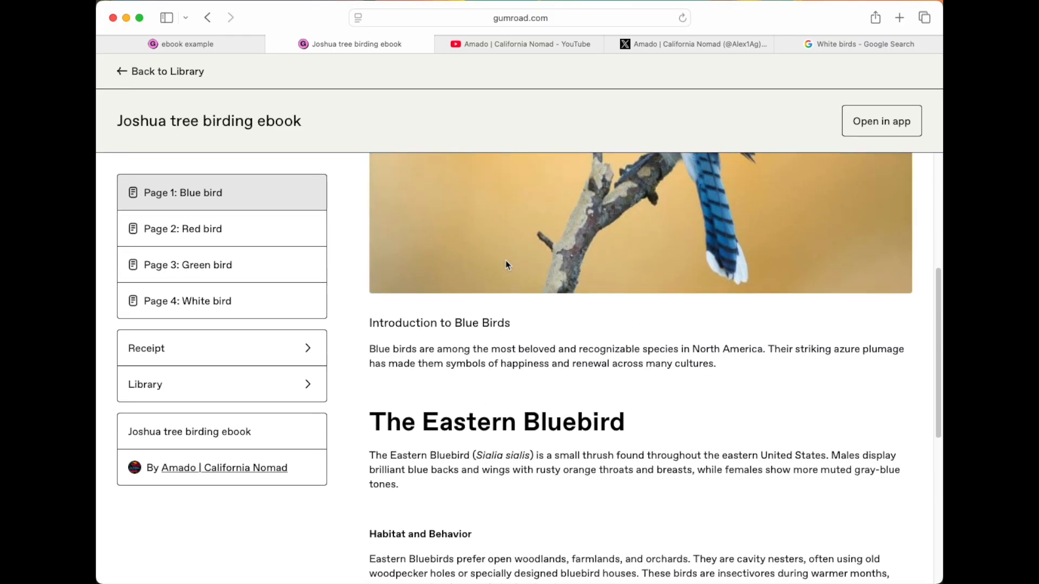
scroll(505, 262, up, 3)
scroll(505, 262, down, 10)
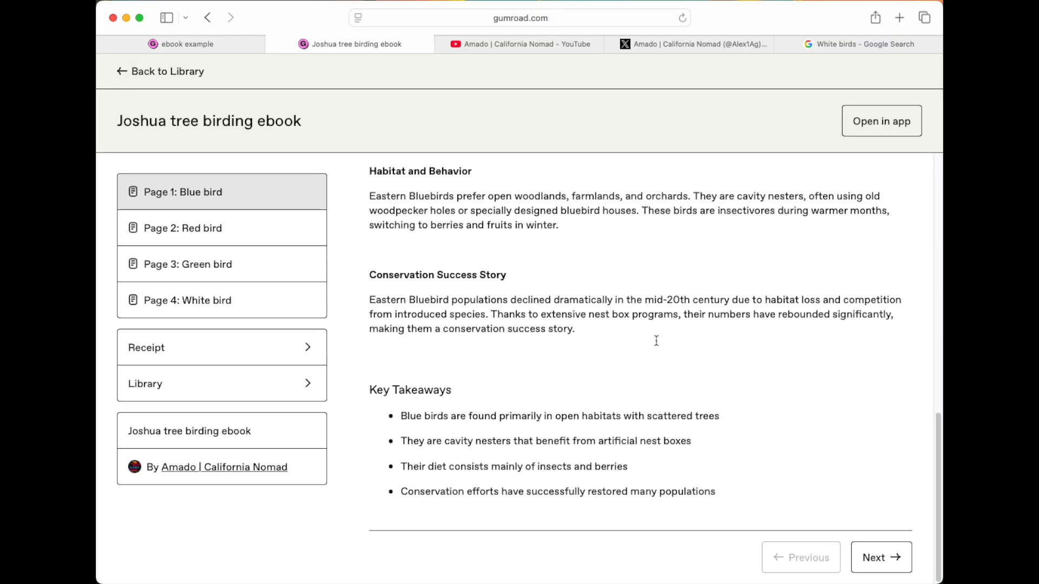
Step: Advance through the e-book's Red, Green and White bird pages one by one and look over their content
click(880, 557)
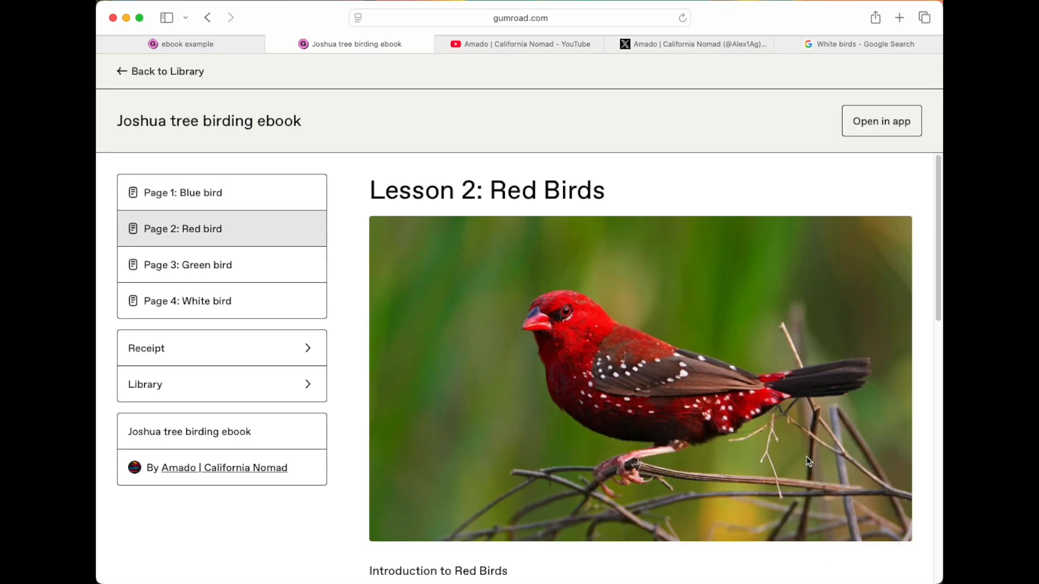
scroll(808, 462, down, 15)
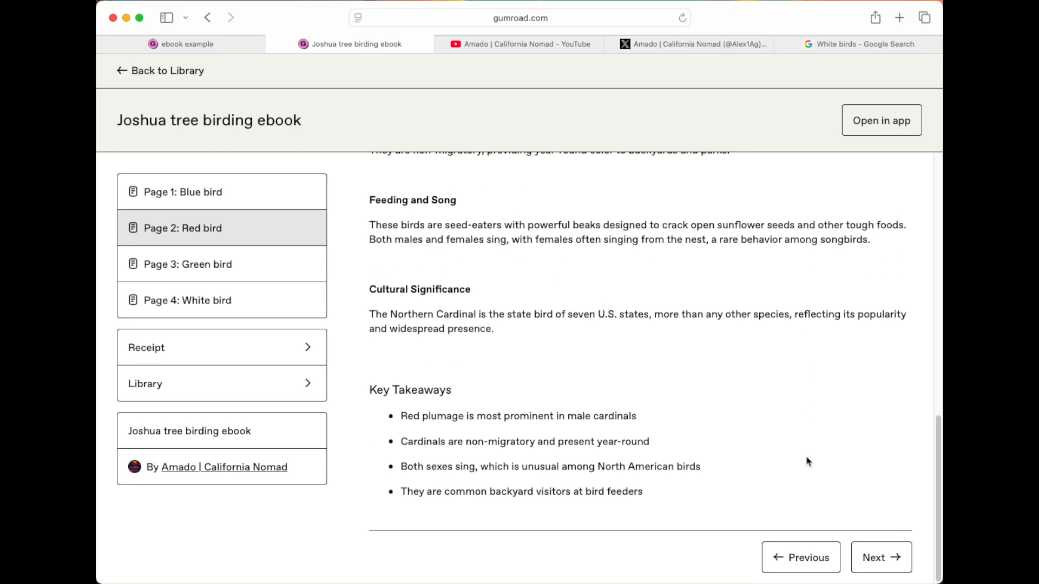
click(877, 559)
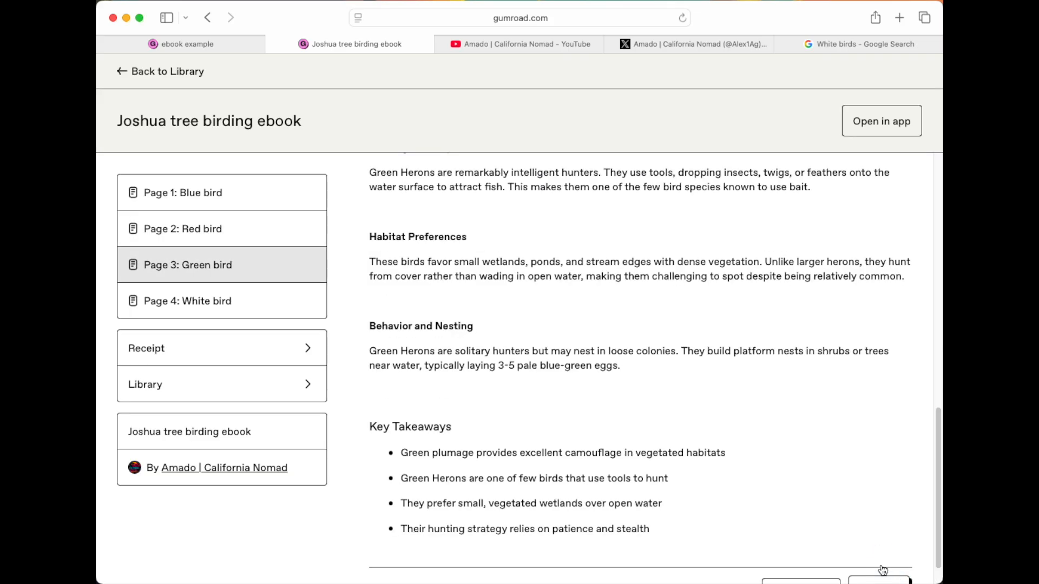
scroll(781, 469, up, 13)
scroll(781, 469, down, 1)
scroll(779, 464, down, 10)
click(872, 556)
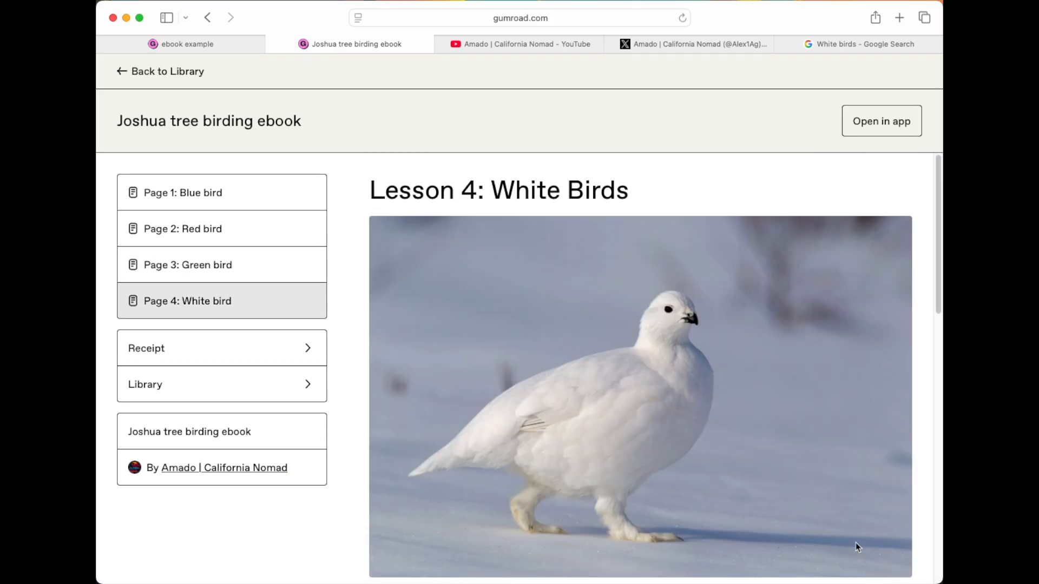
scroll(809, 490, down, 15)
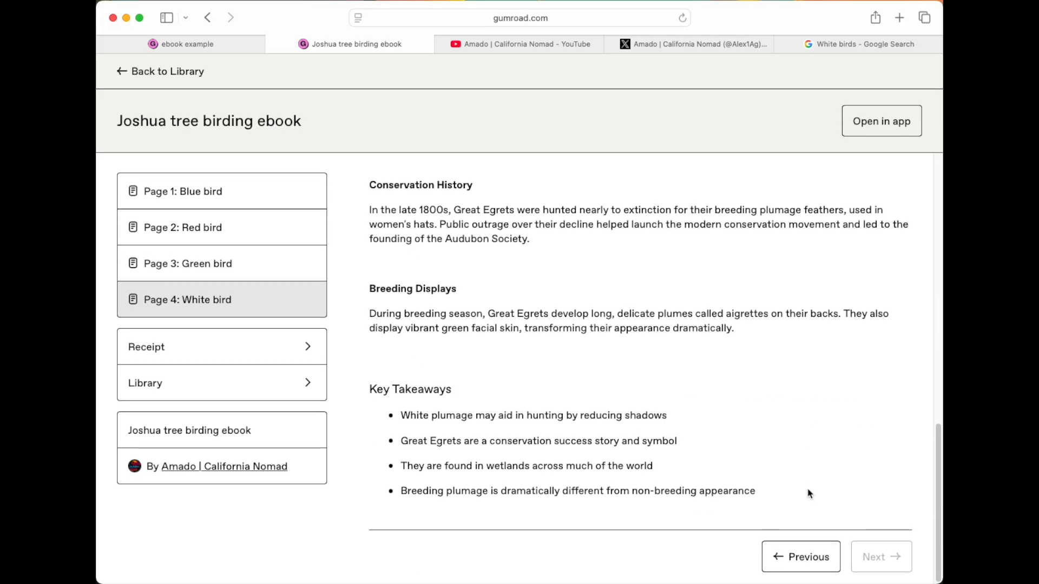
scroll(808, 493, up, 15)
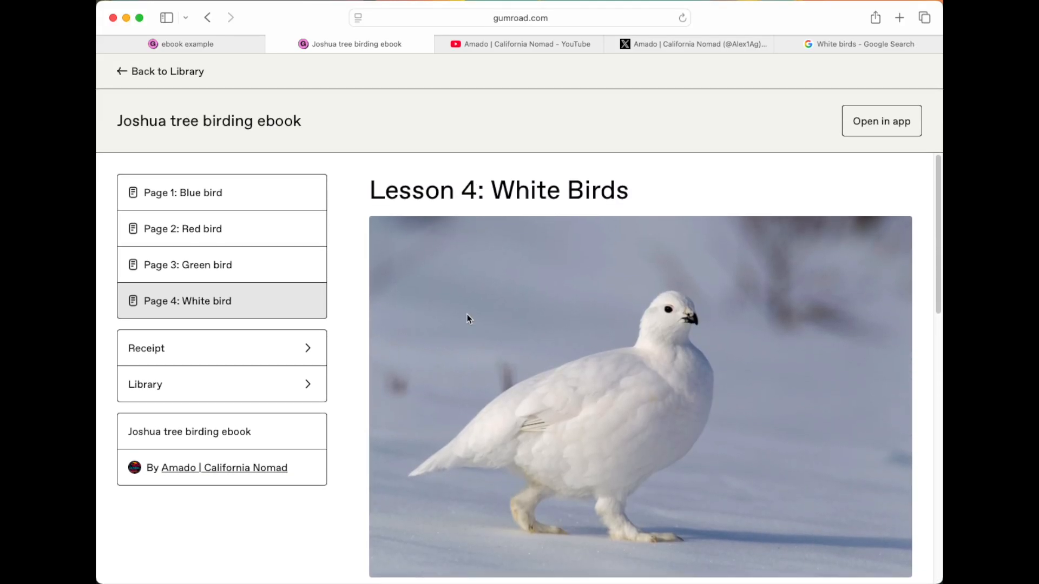
Step: Open the e-book's four pages in turn from its page list, from Blue bird to White bird
click(182, 193)
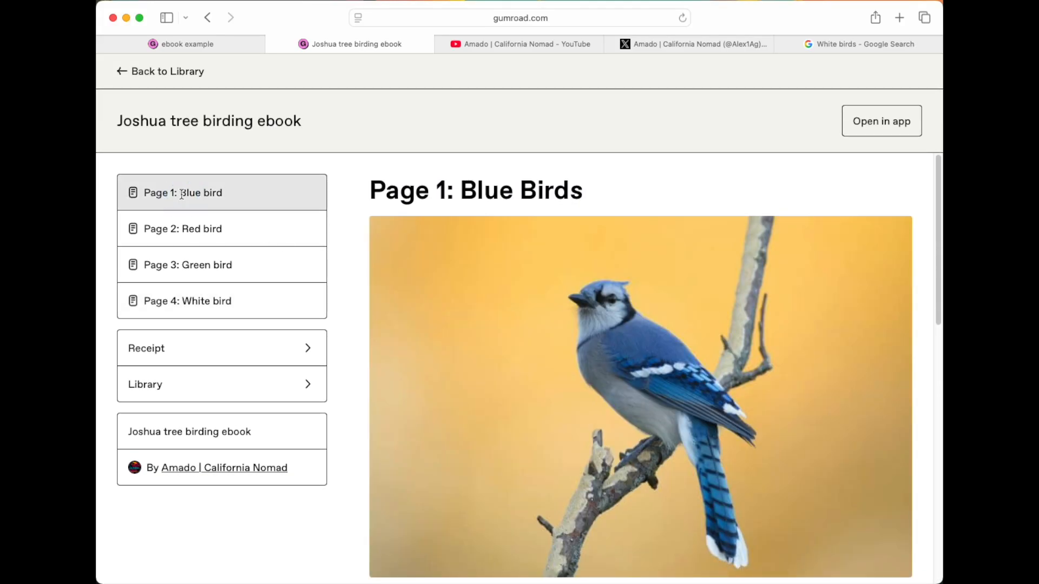
click(183, 229)
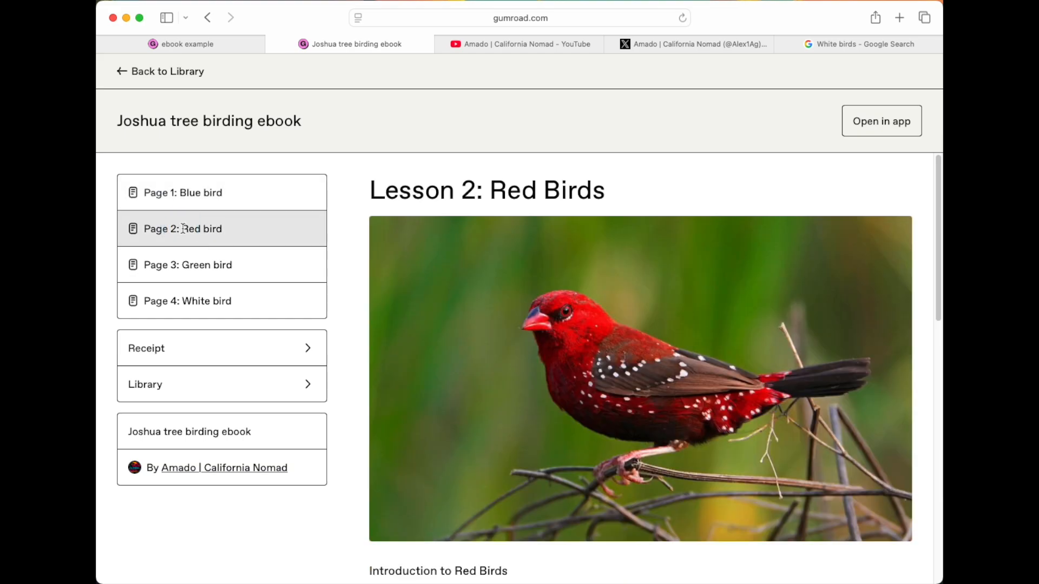
click(178, 261)
click(172, 294)
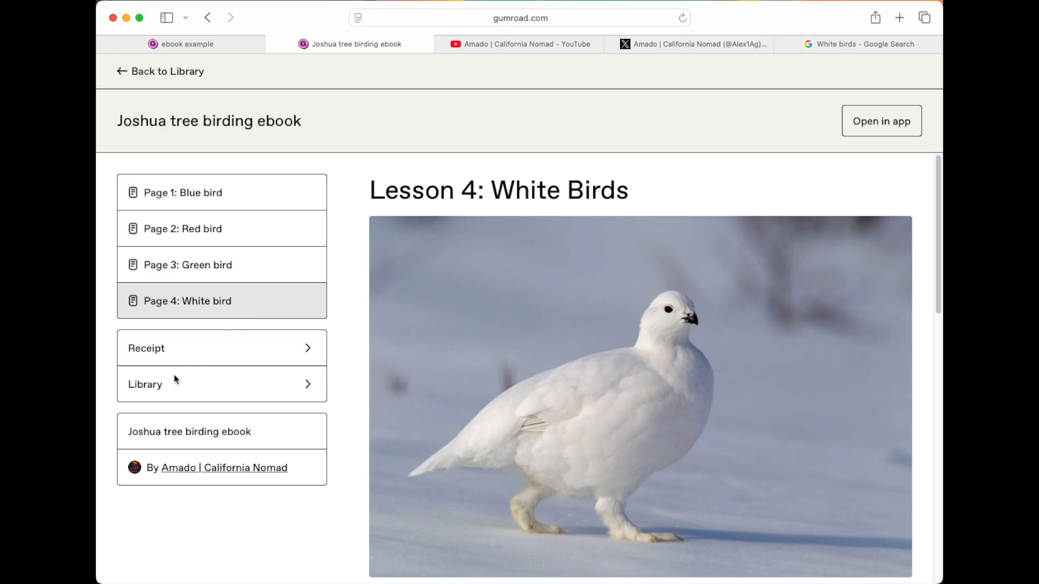
Step: Return to the seller dashboard and view the purchases in the library
click(184, 45)
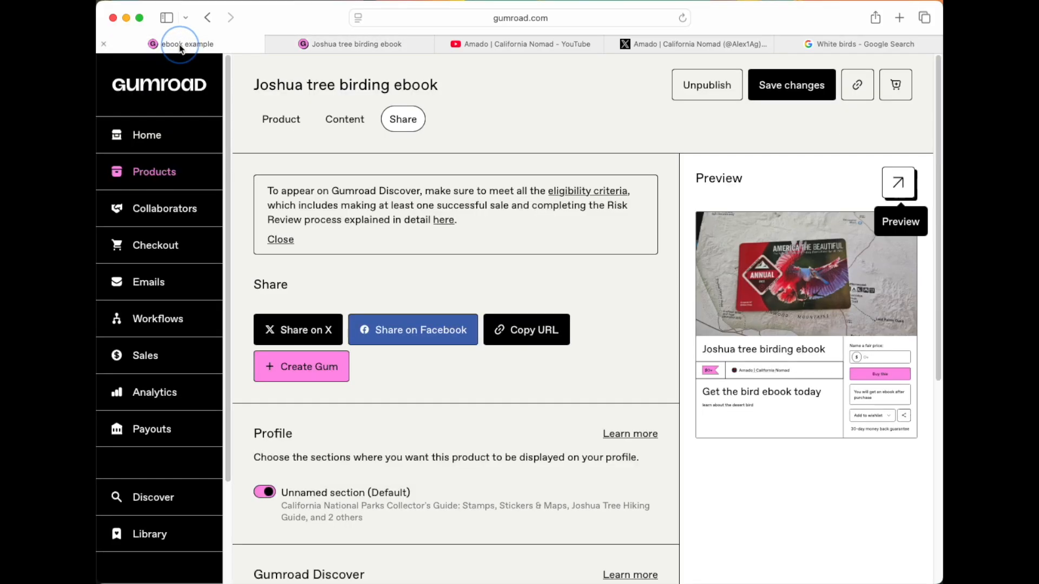
scroll(155, 471, down, 2)
click(146, 494)
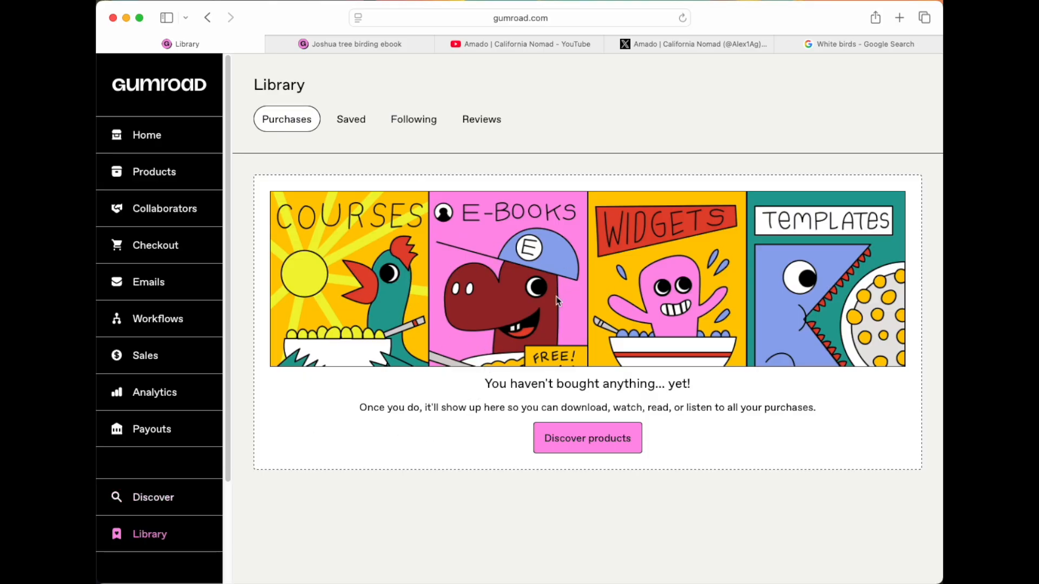
Step: Return to the purchased e-book, check its options for opening in the app, and close them
click(321, 50)
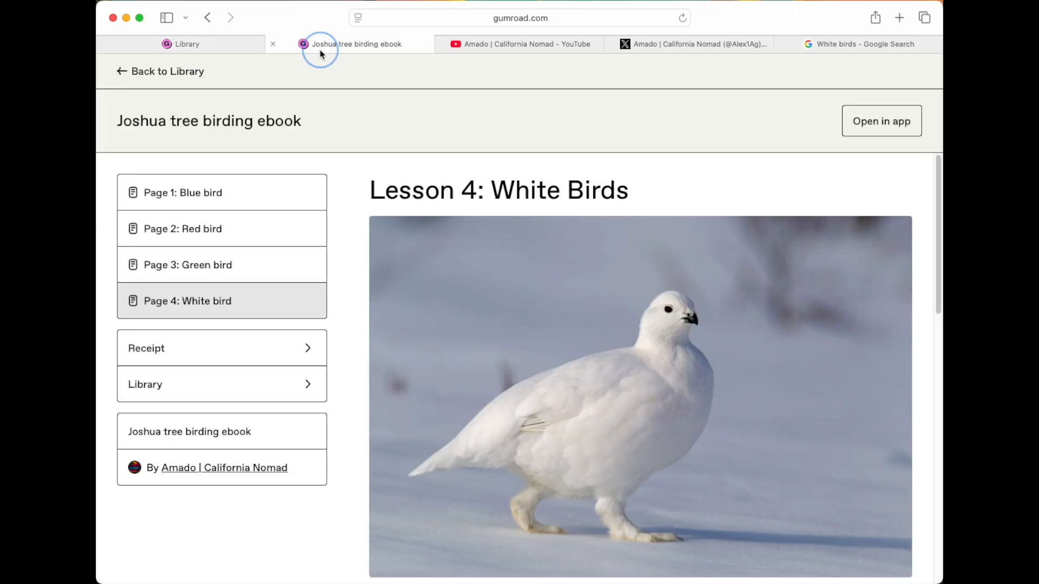
click(893, 125)
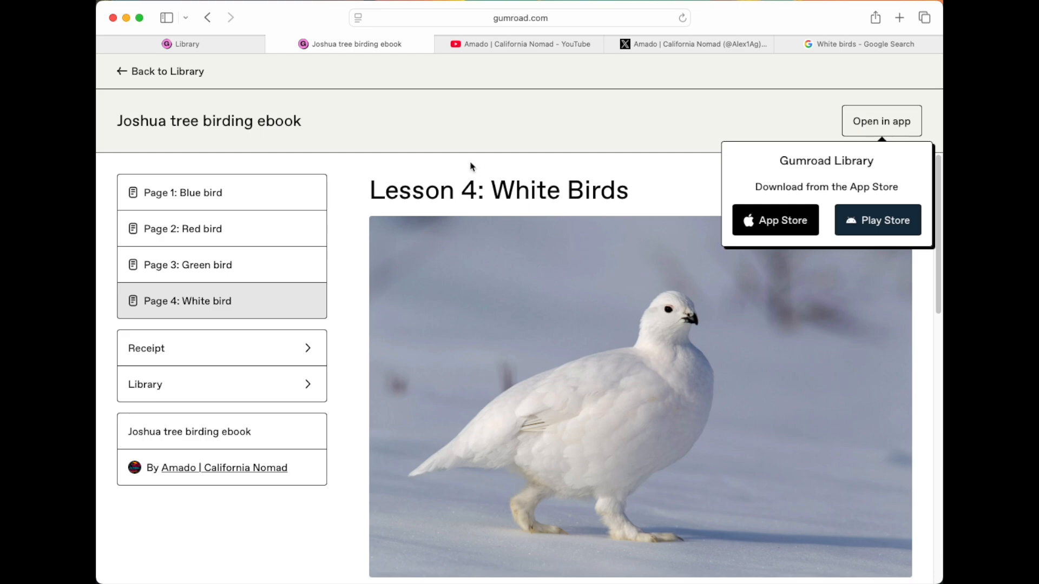
scroll(470, 166, down, 5)
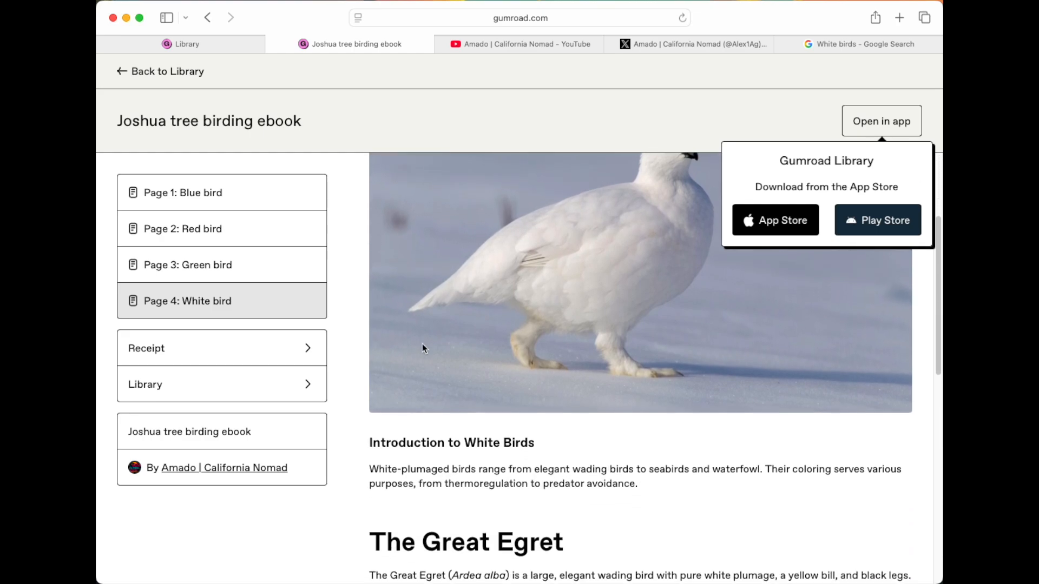
click(420, 477)
scroll(420, 478, up, 5)
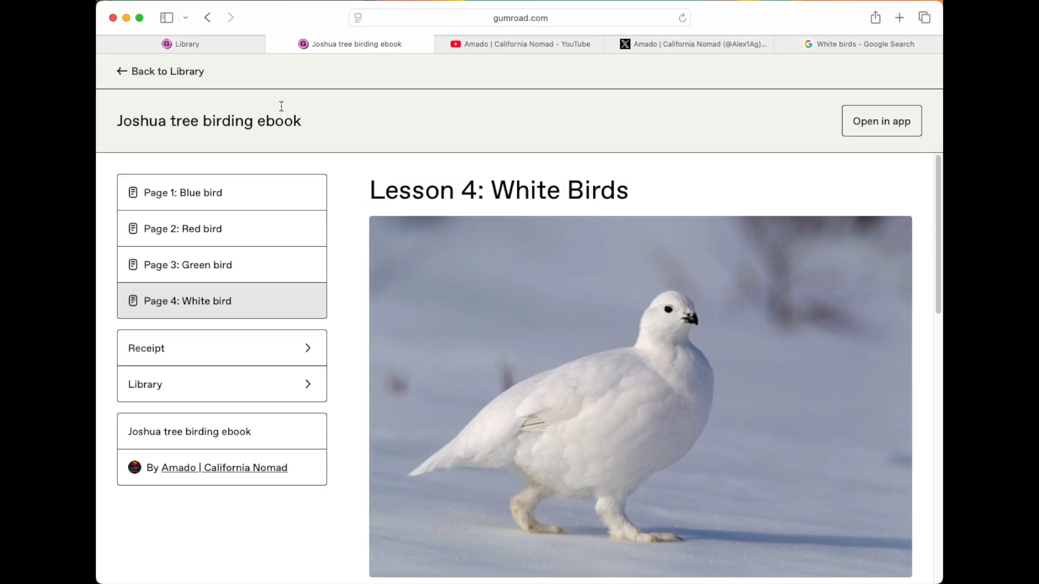
Step: Start a new product from the seller dashboard and choose Membership as its type
click(188, 46)
click(162, 167)
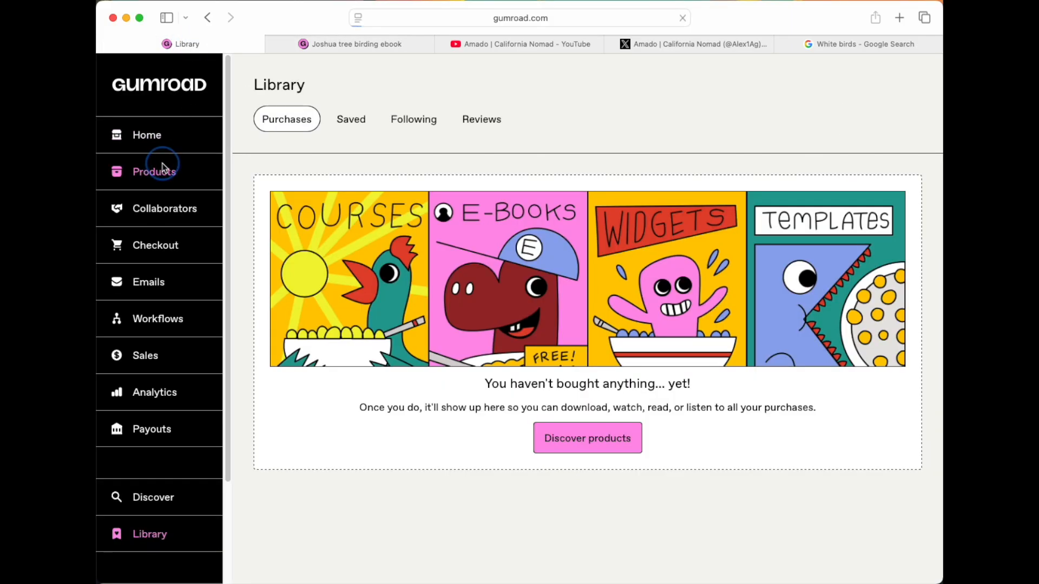
click(865, 100)
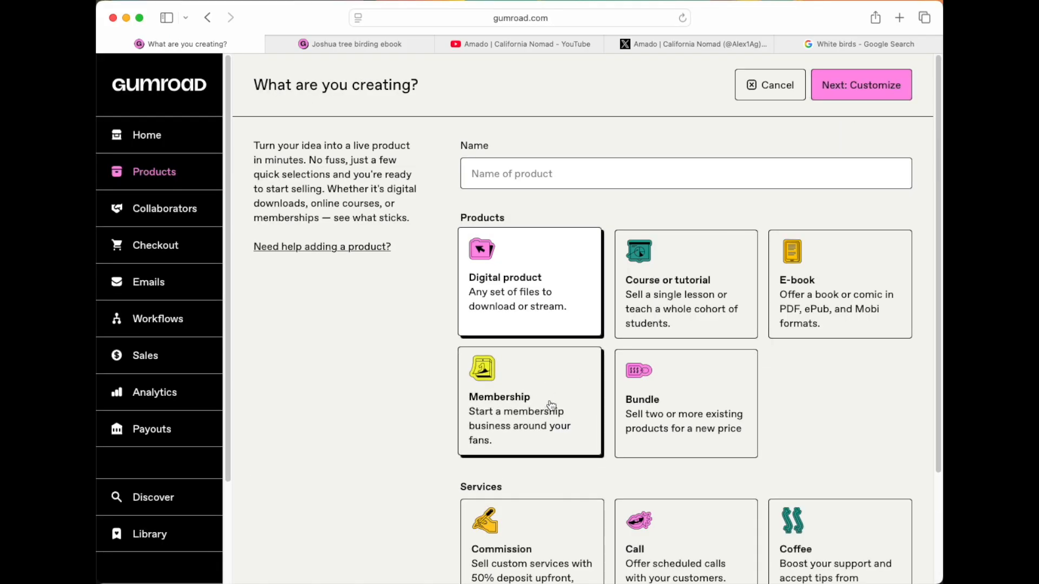
click(547, 415)
scroll(531, 379, down, 3)
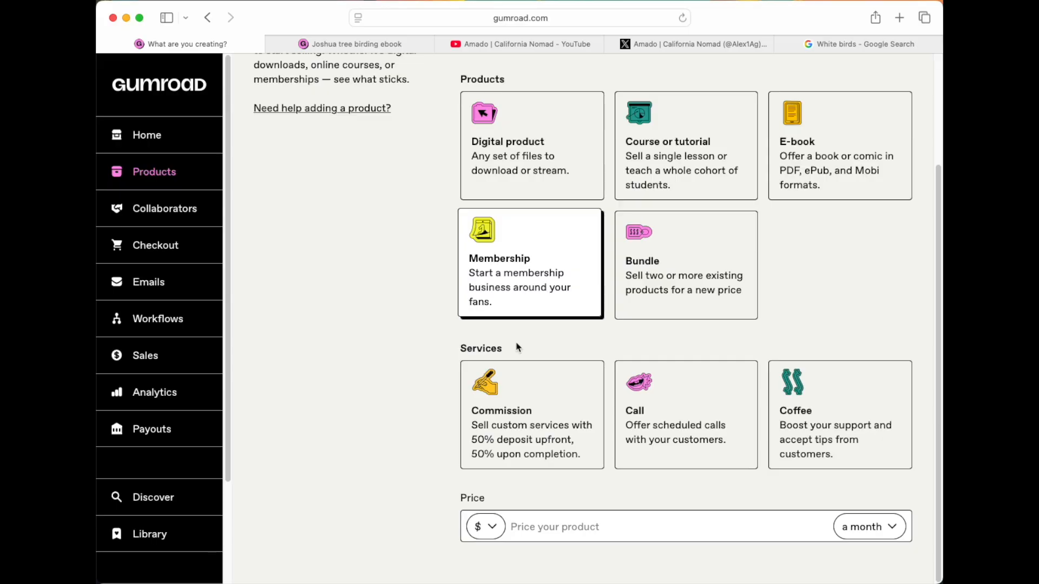
scroll(517, 348, up, 1)
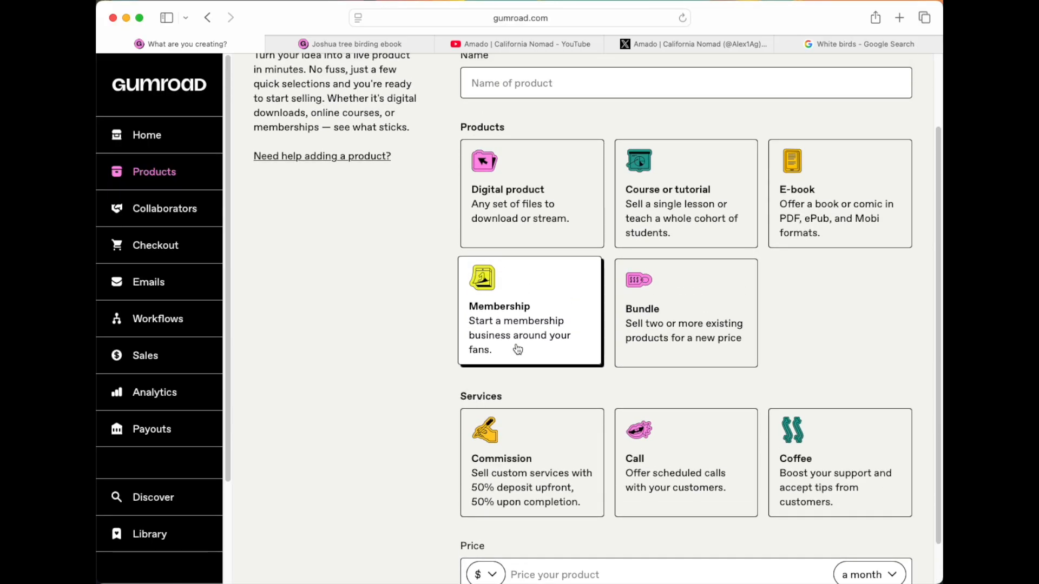
scroll(443, 362, up, 2)
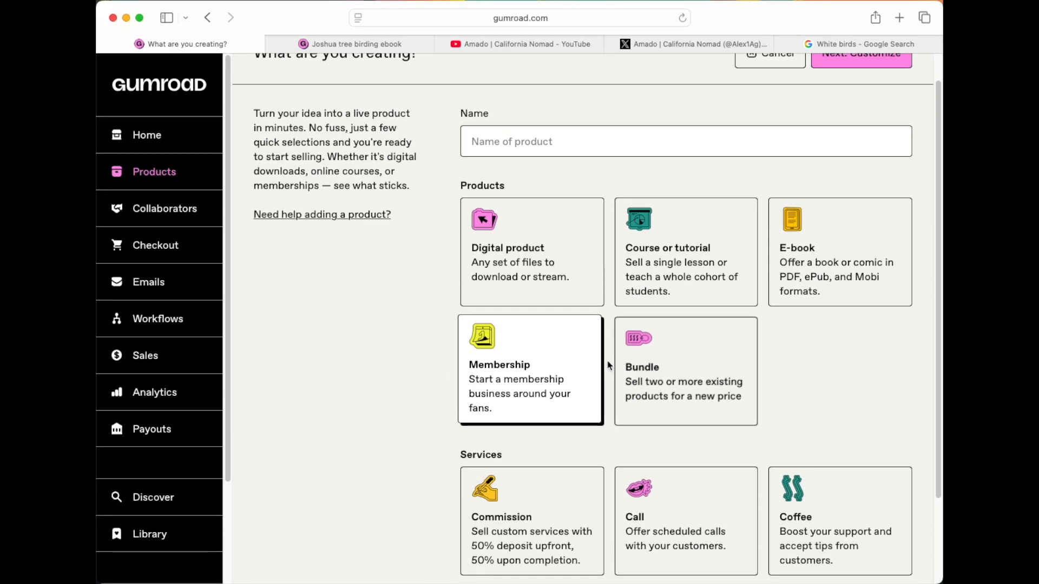
scroll(611, 352, up, 1)
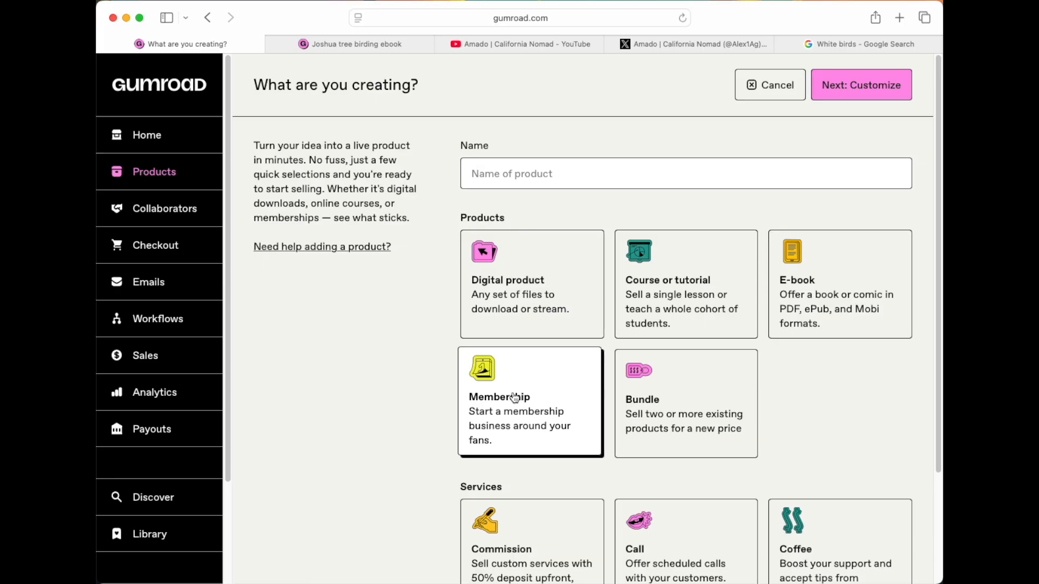
Step: Name the new product "membership example"
click(583, 179)
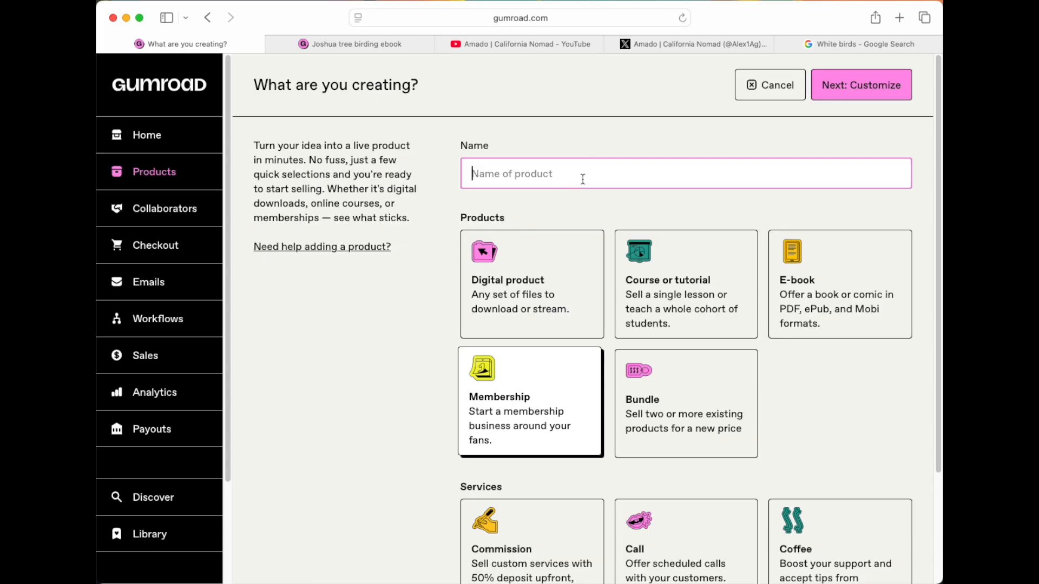
text(members)
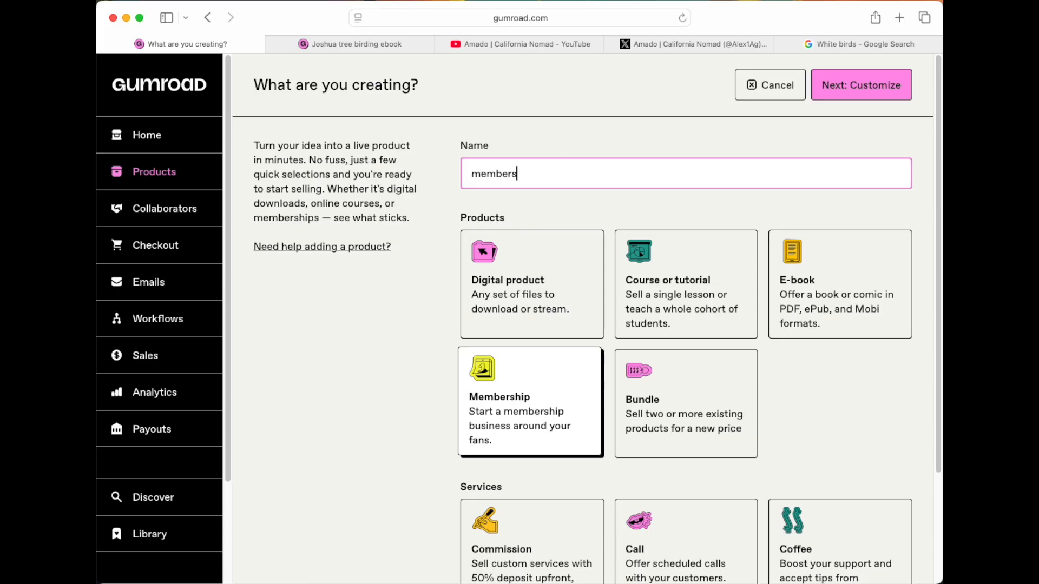
text(hip excampl)
key(BackSpace)
key(BackSpace)
key(BackSpace)
key(BackSpace)
key(BackSpace)
text(ample)
Step: Price the membership at $10 a month and continue to its customization page
scroll(552, 476, down, 3)
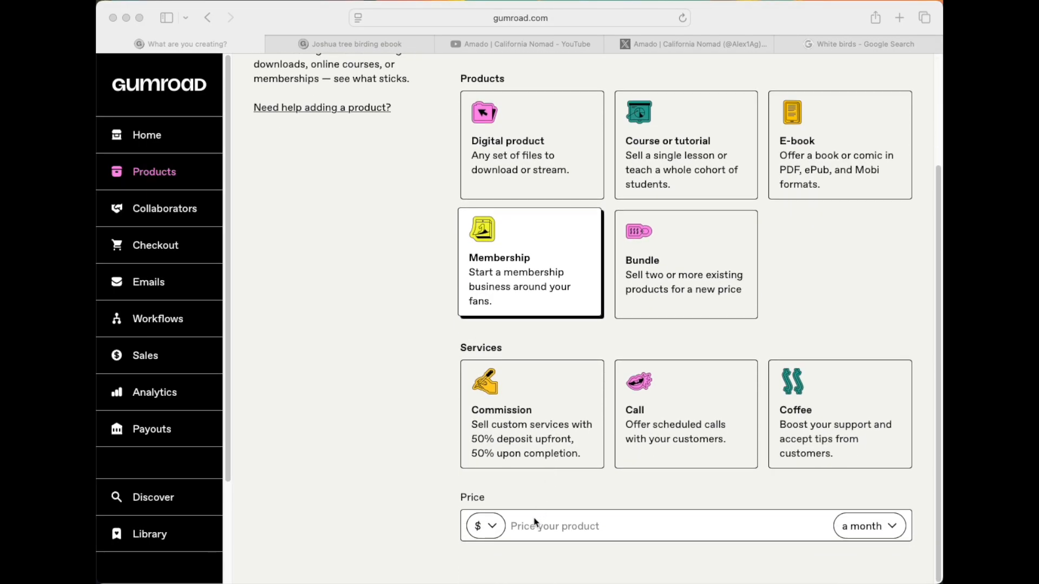
click(531, 536)
click(529, 527)
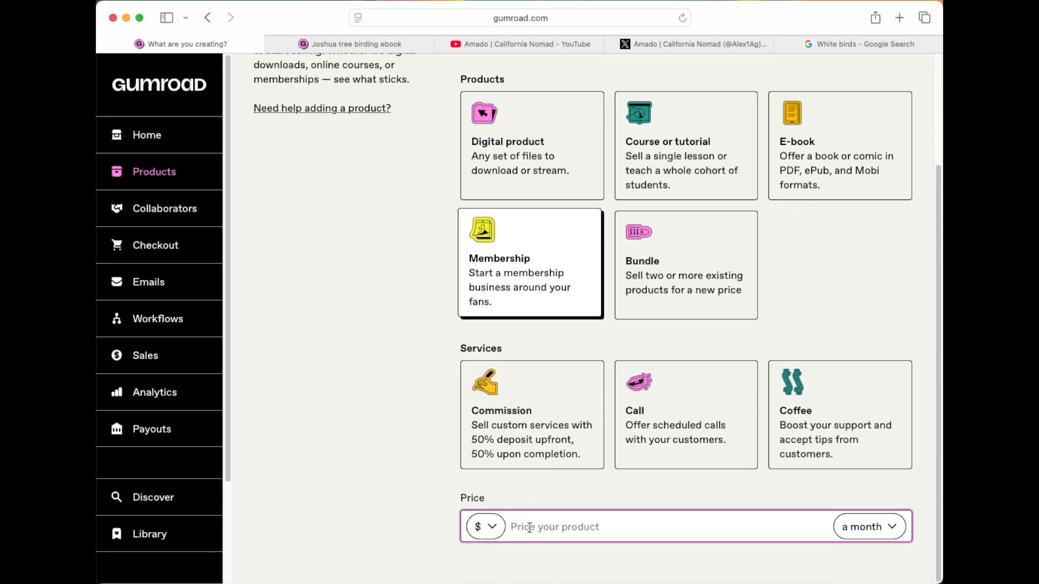
text(10)
scroll(531, 528, up, 2)
scroll(531, 528, down, 2)
click(877, 534)
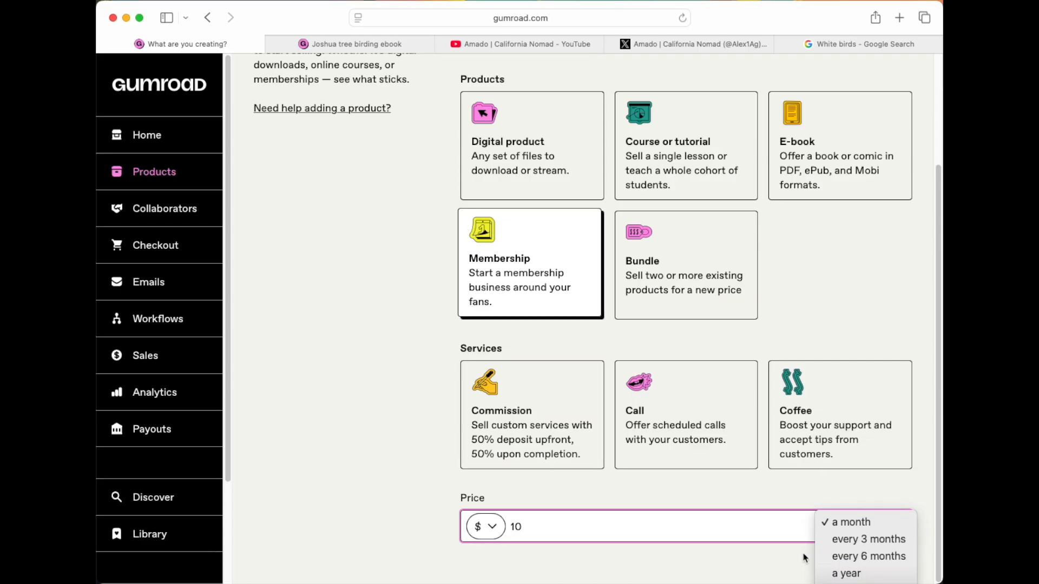
click(847, 531)
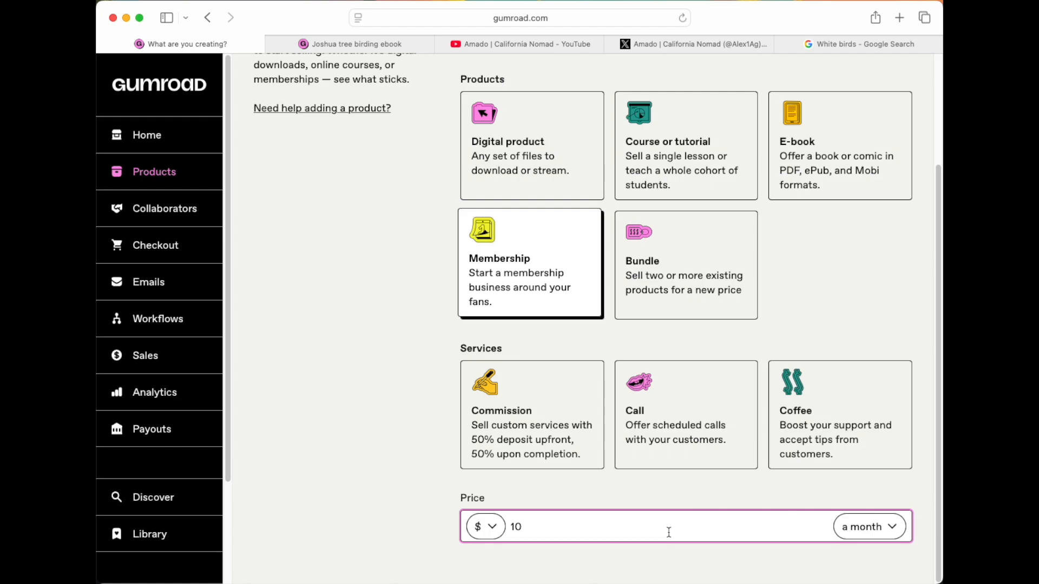
scroll(629, 532, up, 5)
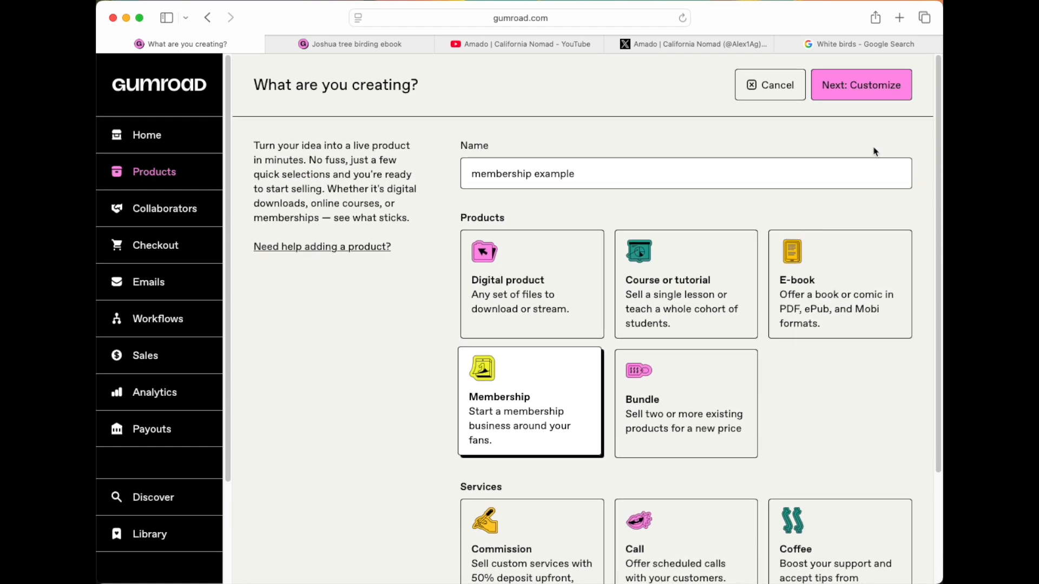
click(873, 96)
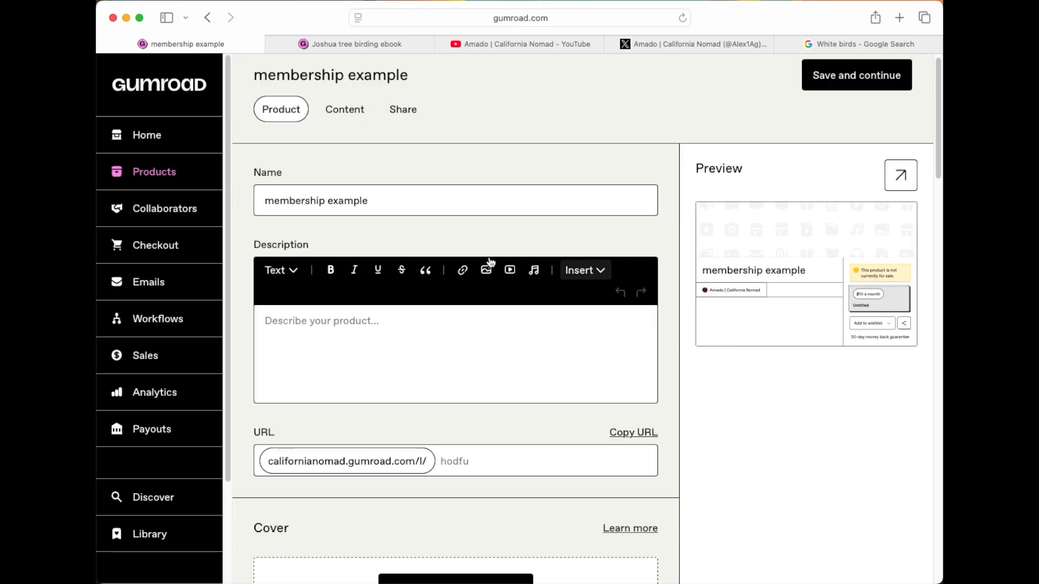
Step: Begin the product description with the header "Join the hiking community"
click(274, 325)
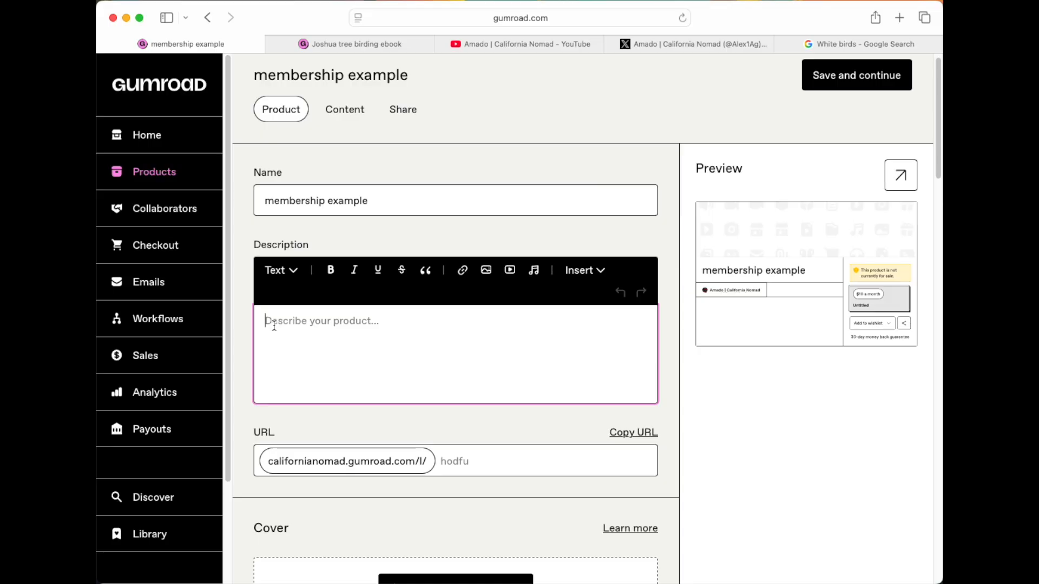
text(Jo)
key(BackSpace)
key(BackSpace)
text(# J)
text(oin the )
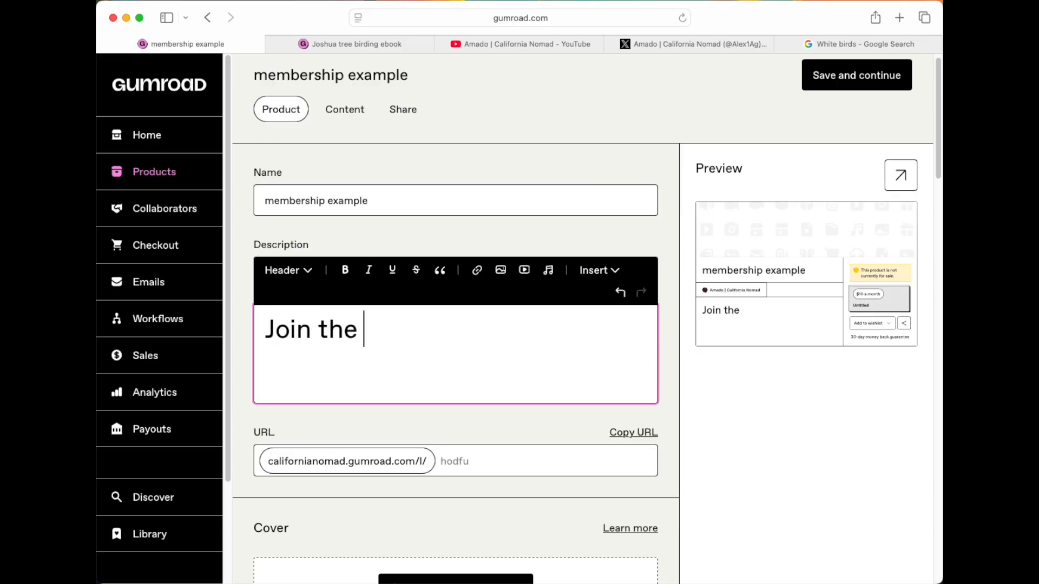
text(hikin)
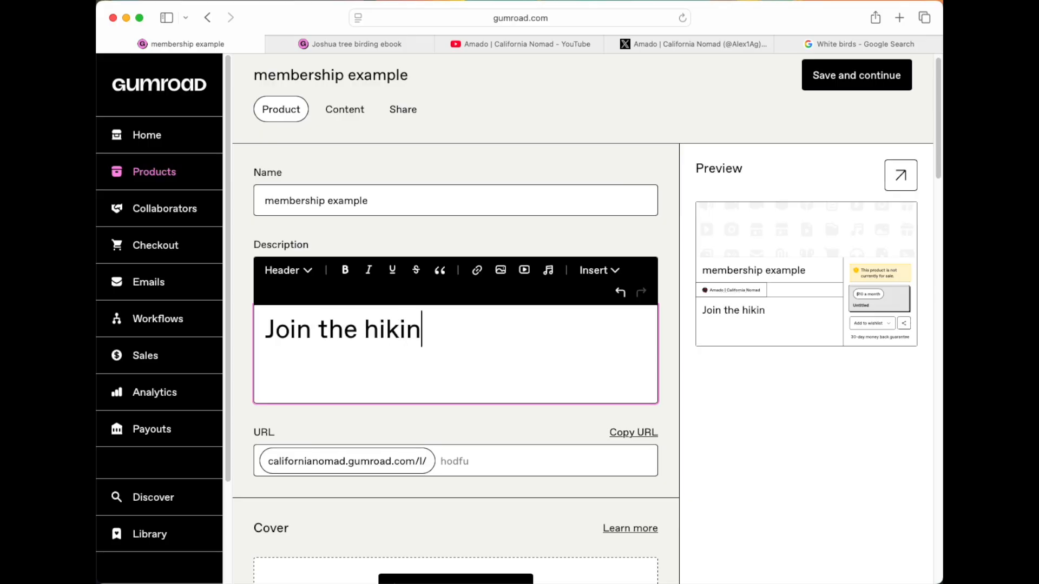
text(g community)
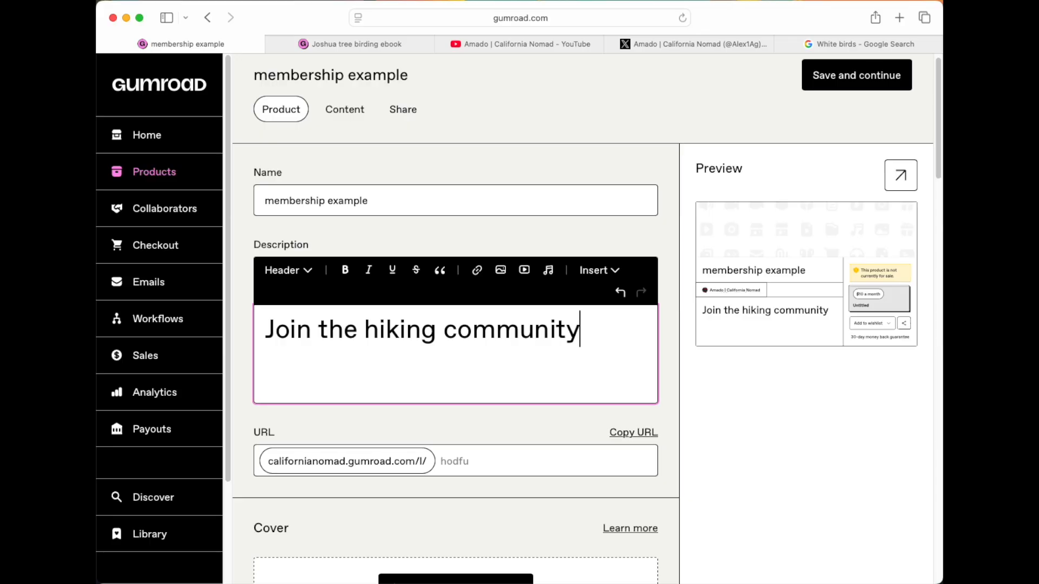
Step: Below the header, write "You can join the California Digital Nomad community where we go on hiking trails at different national parks, deserts, and mountains every month."
key(Return)
text(You can join t)
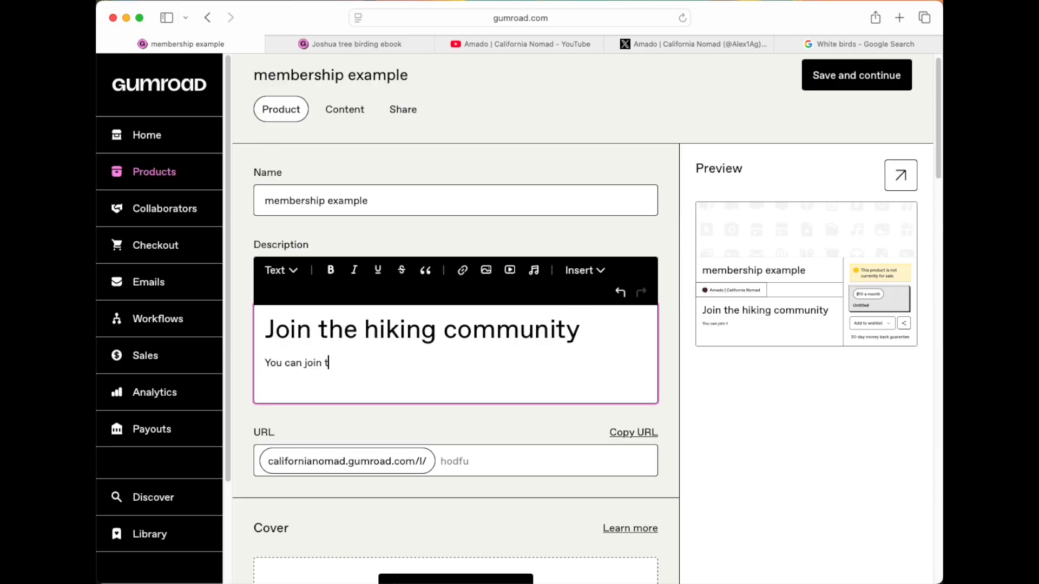
text(he California Digital N)
text(omad)
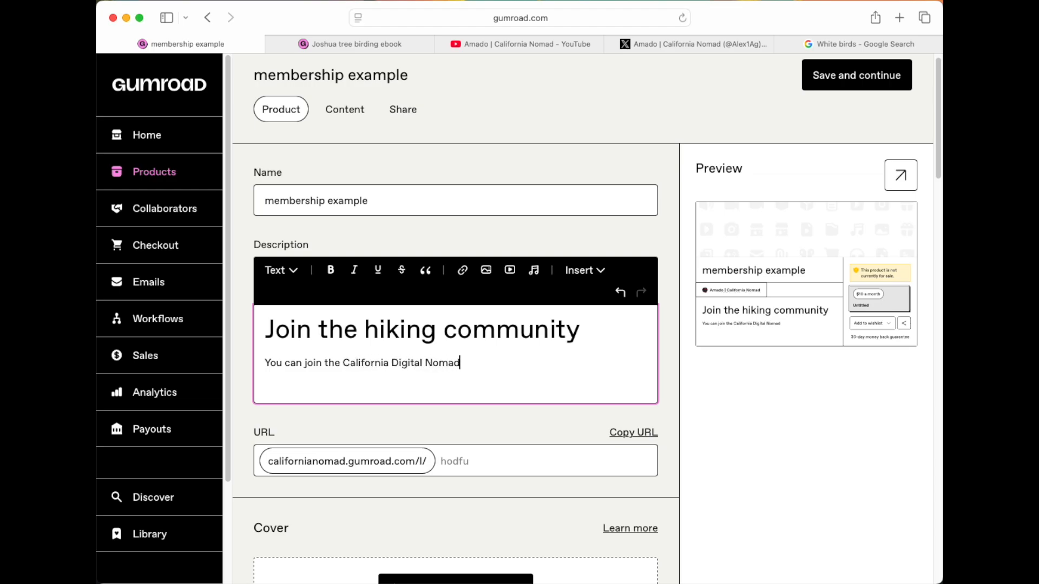
text( community wh)
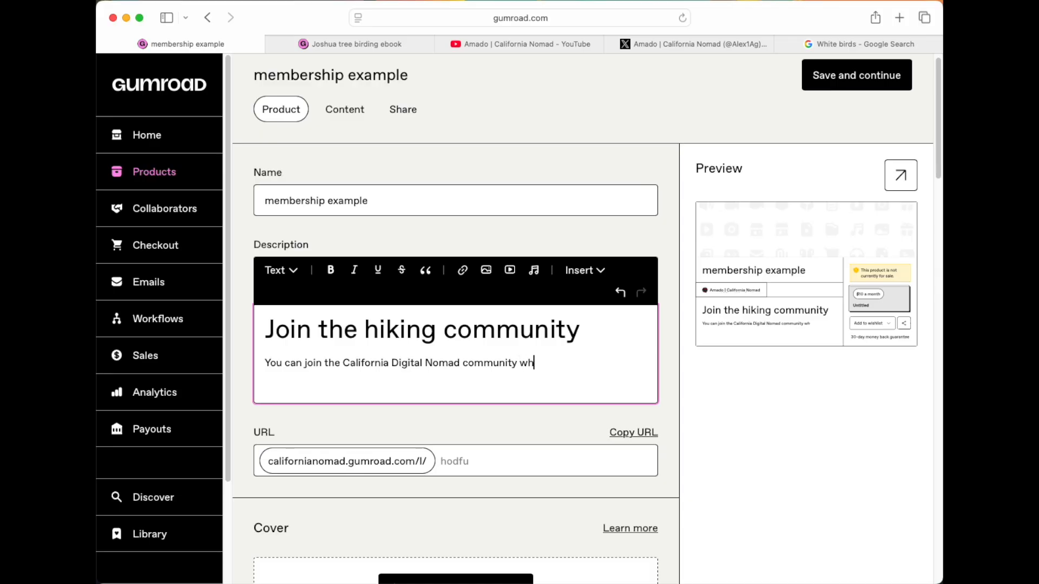
text(ere we go on hiking trail)
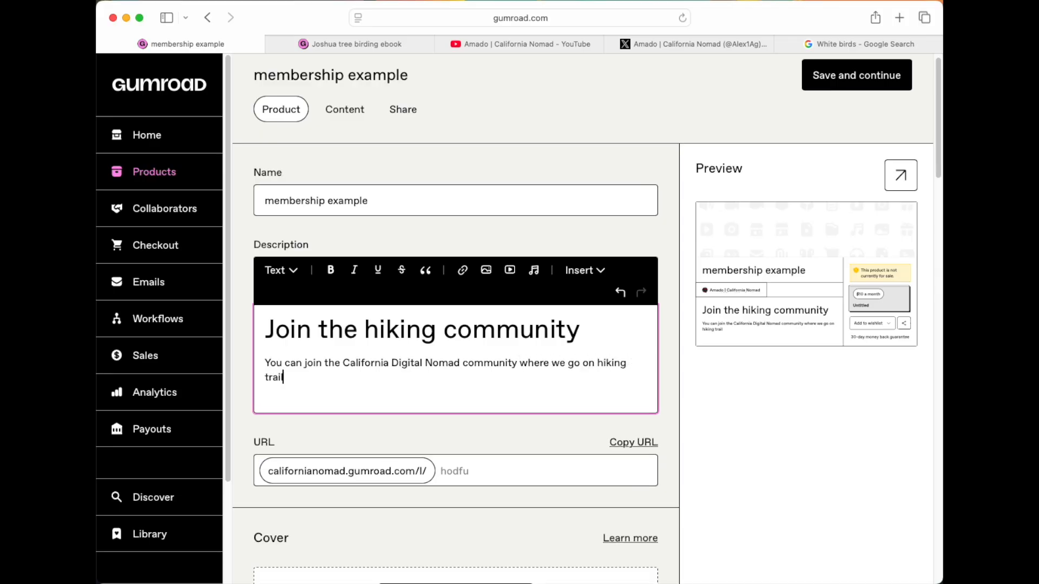
text(s at different national pa)
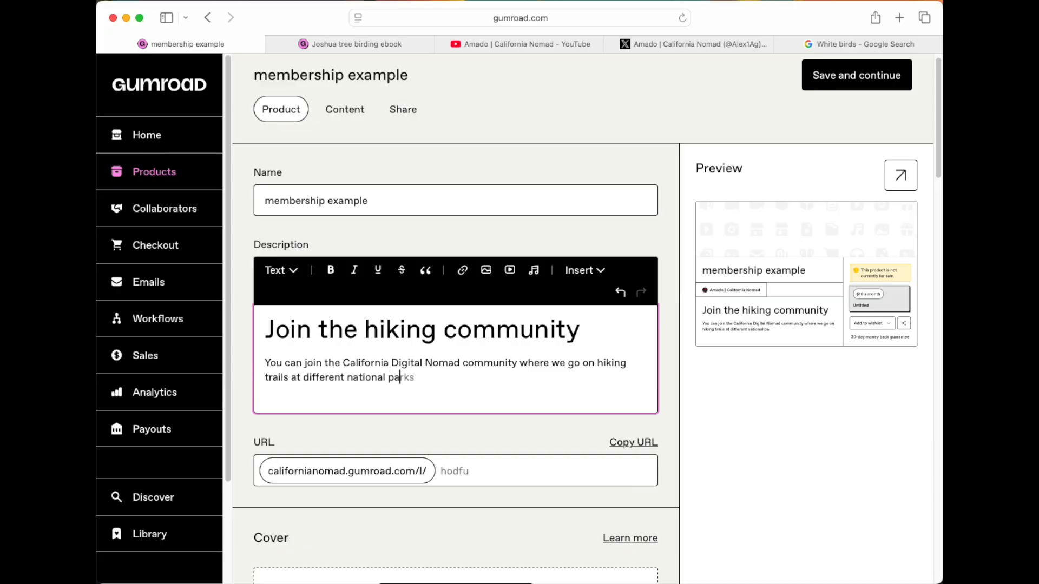
text(rks, desc)
key(BackSpace)
text(erts, and )
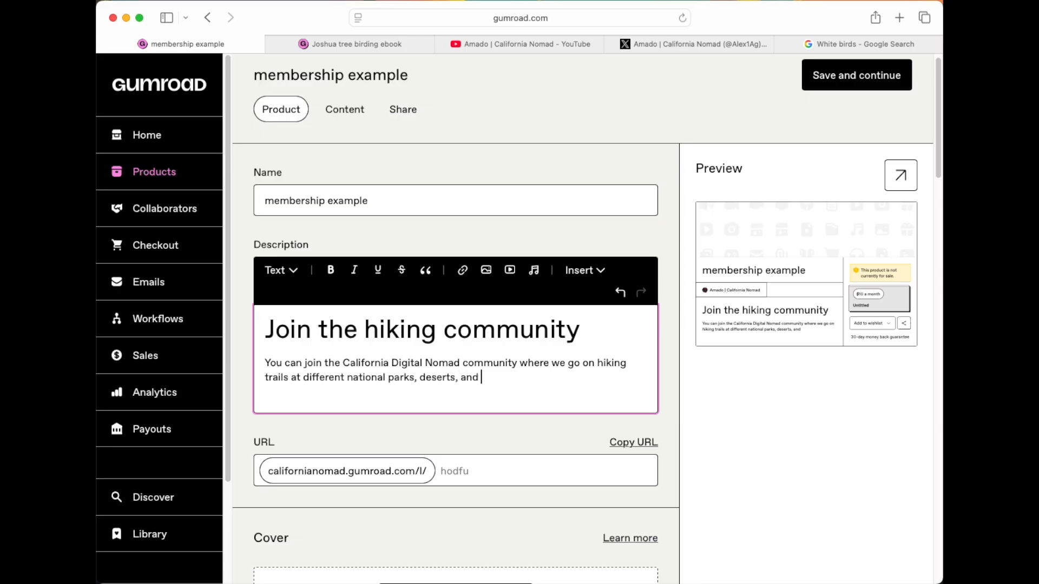
text(mountains.)
key(BackSpace)
text(every. m)
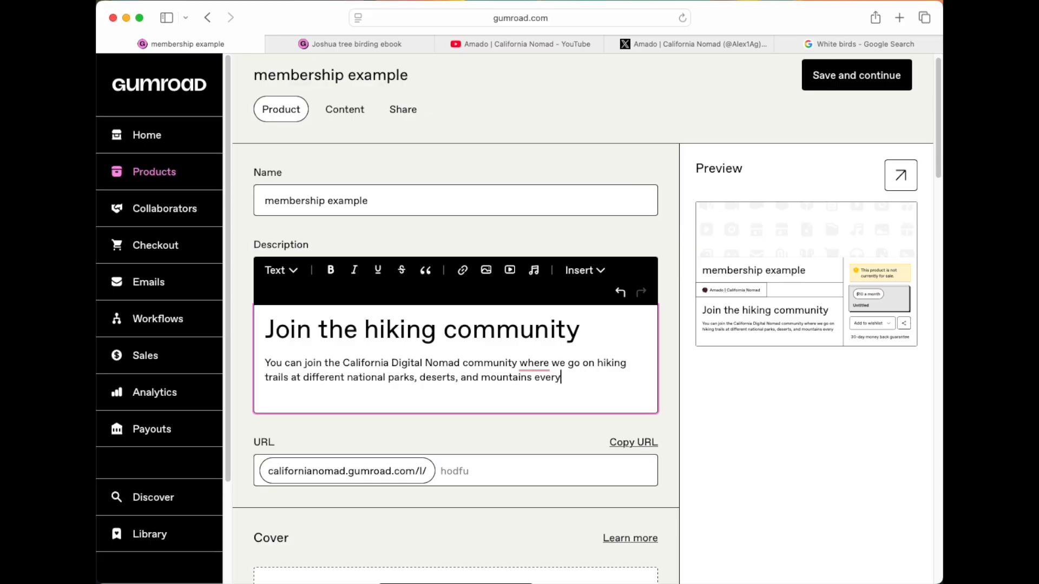
key(BackSpace)
key(BackSpace)
key(BackSpace)
text(month.)
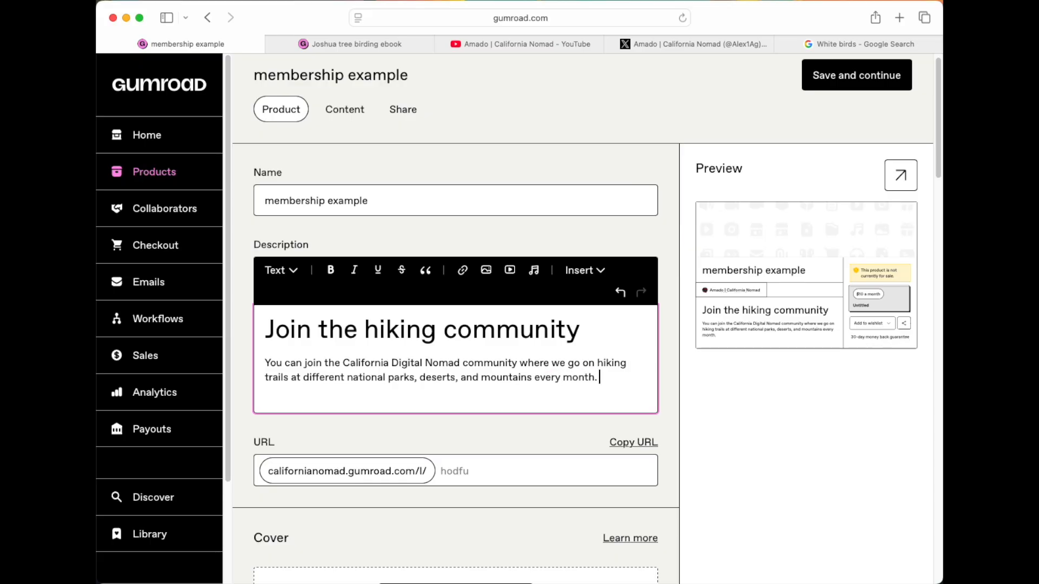
key(Return)
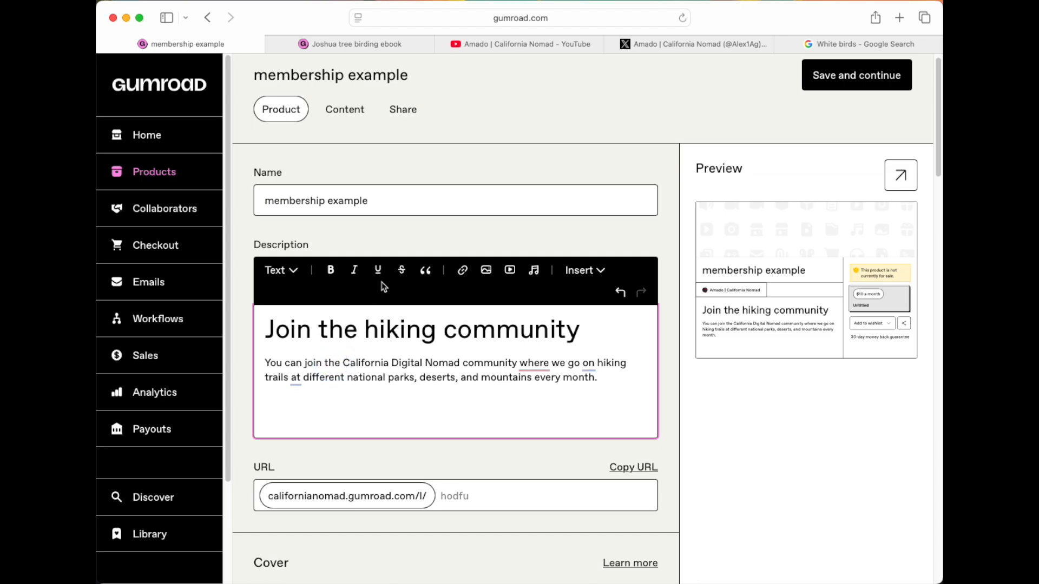
Step: Rename the membership product as "California Digitla Nomad Community"
double_click(296, 200)
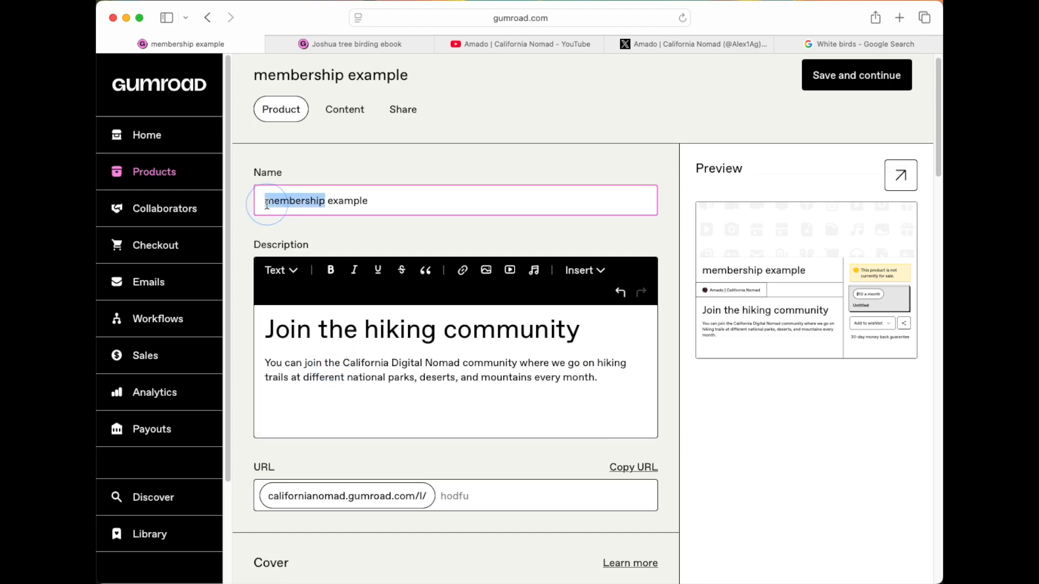
triple_click(404, 200)
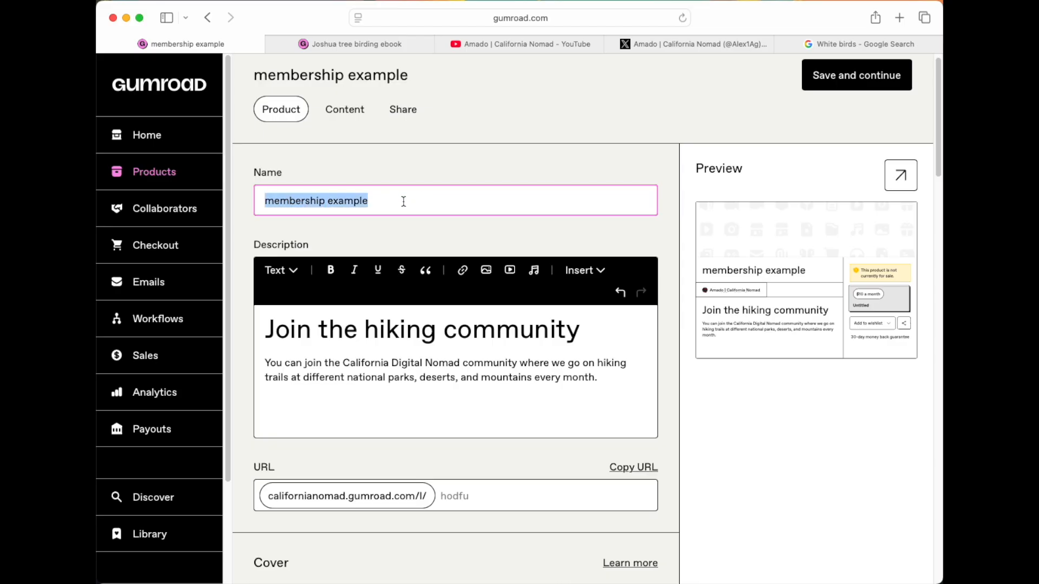
text(California)
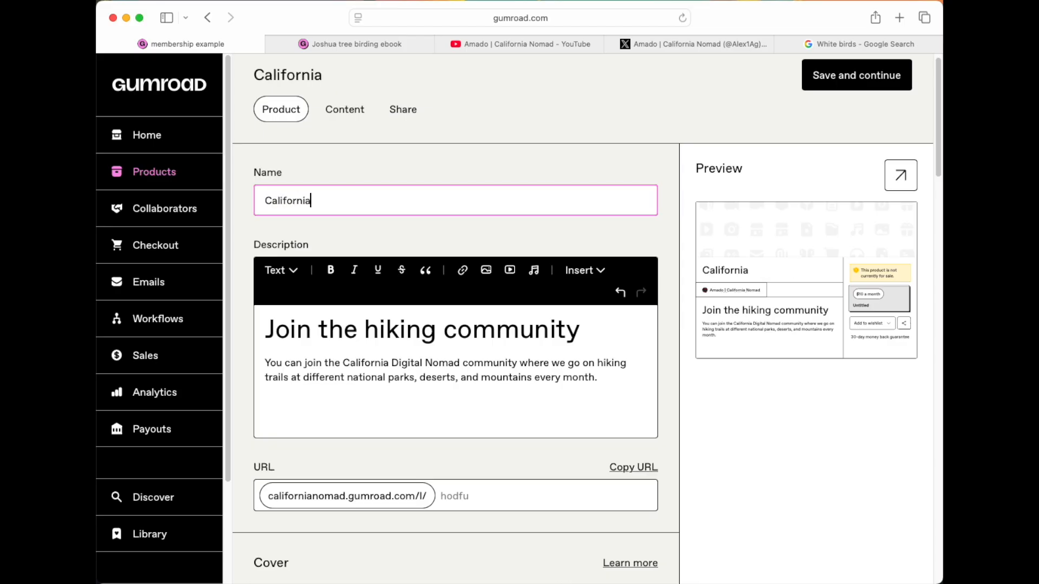
text( Digitla Nomad Community)
click(410, 227)
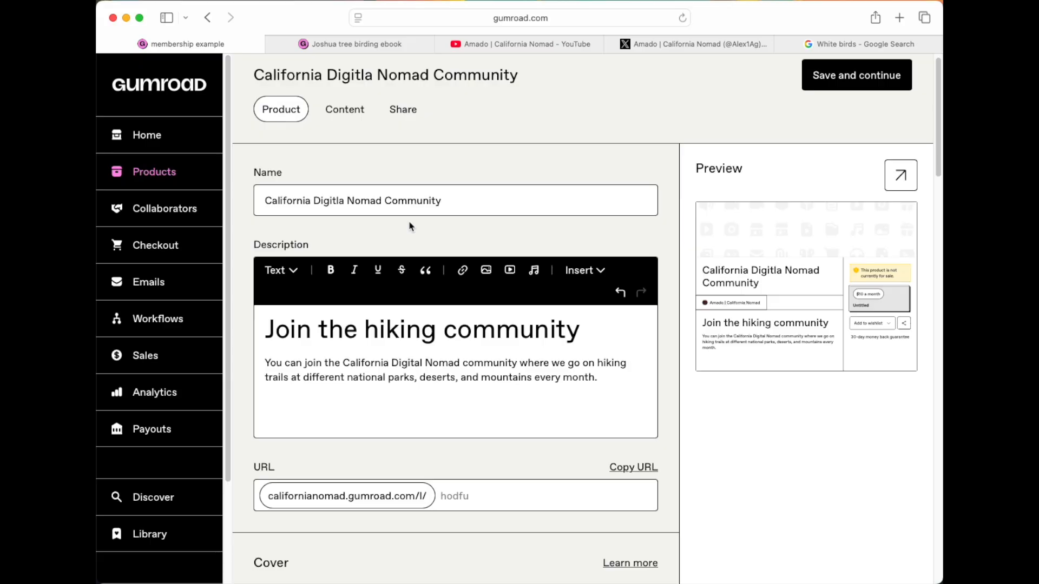
scroll(383, 174, down, 1)
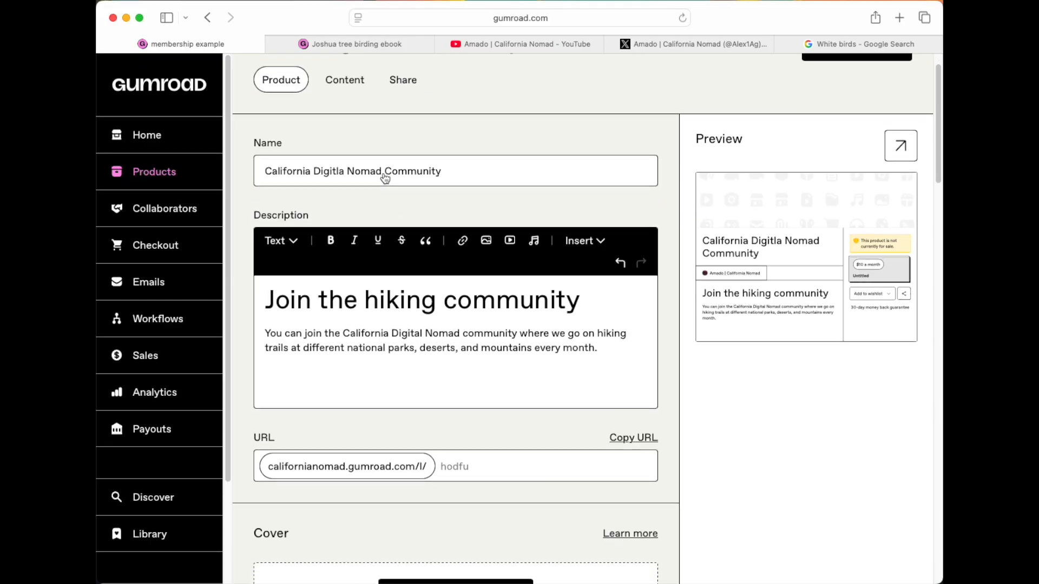
scroll(382, 208, up, 2)
click(418, 416)
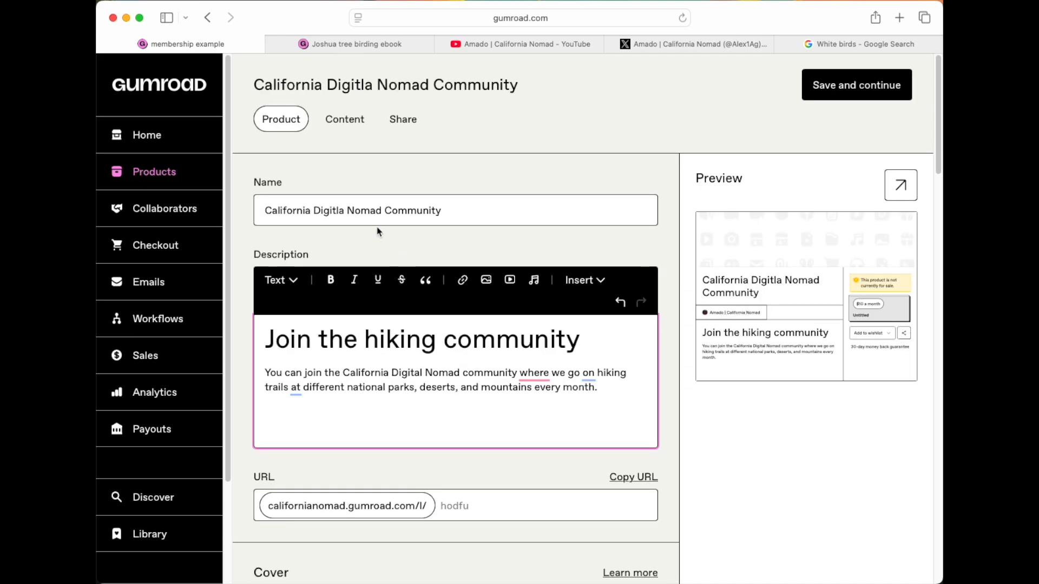
Step: Upload the photo of the America the Beautiful annual pass on a map as the product's cover image
scroll(367, 520, down, 4)
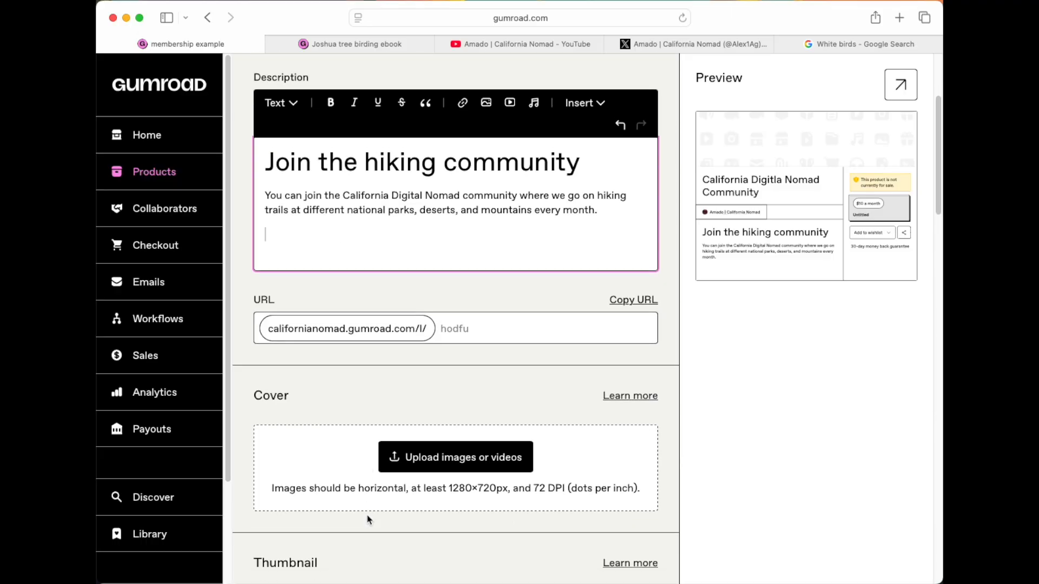
scroll(367, 520, down, 1)
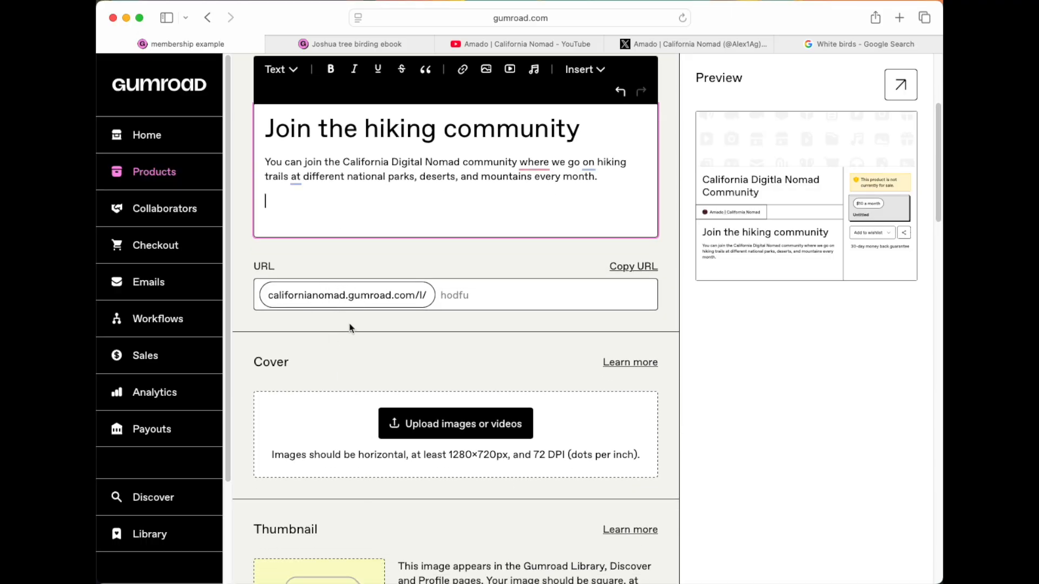
scroll(352, 323, down, 2)
click(447, 364)
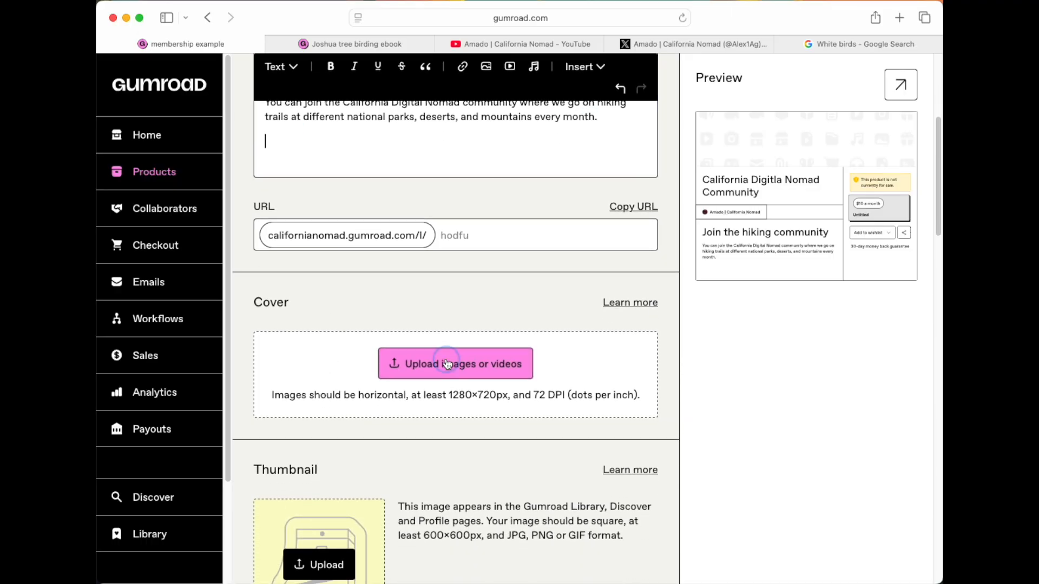
click(414, 370)
double_click(413, 368)
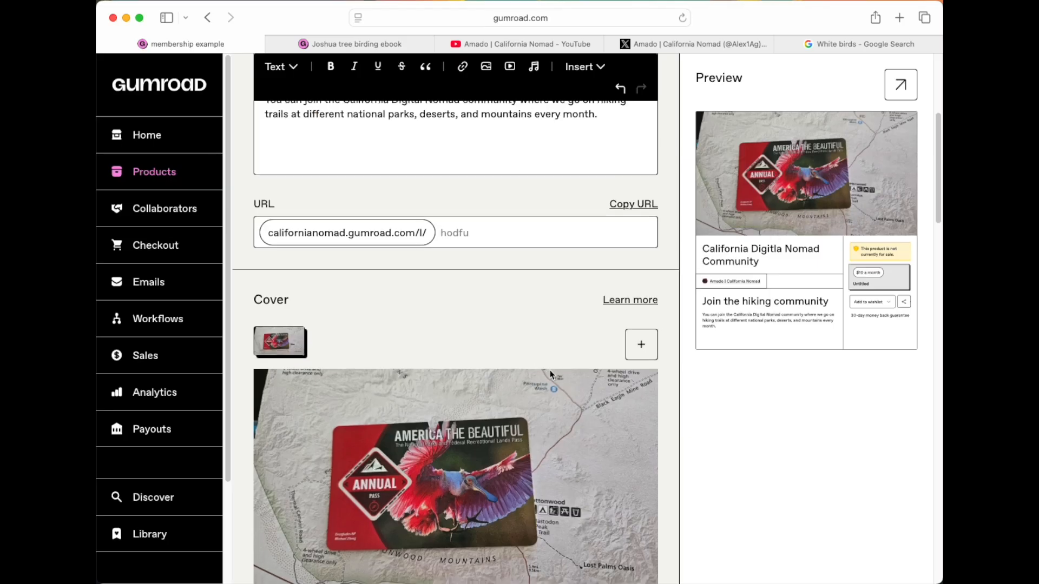
Step: Fill in the product summary with "You will get access to the community after purchase"
scroll(551, 375, down, 5)
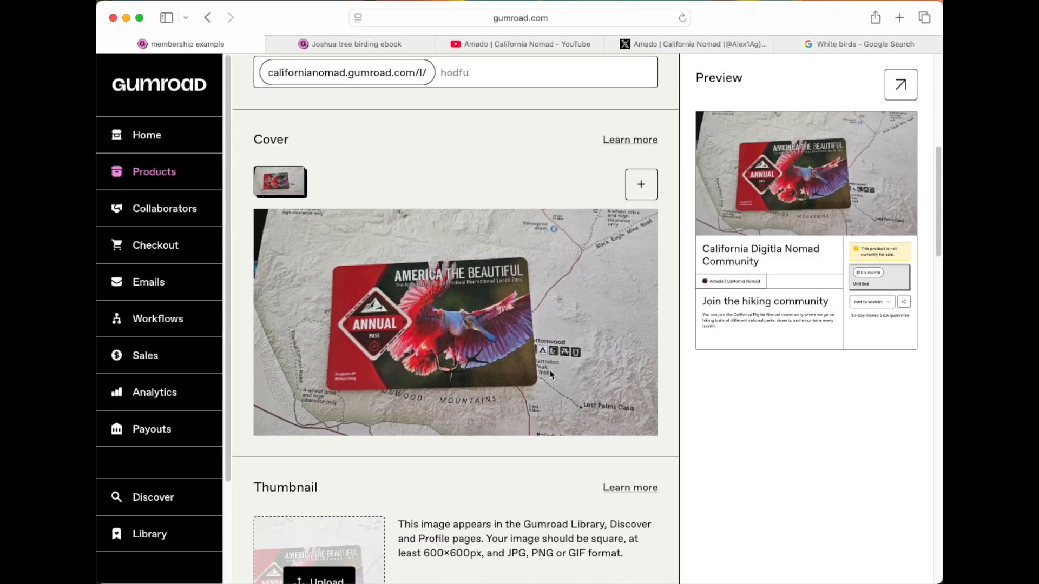
scroll(495, 474, down, 5)
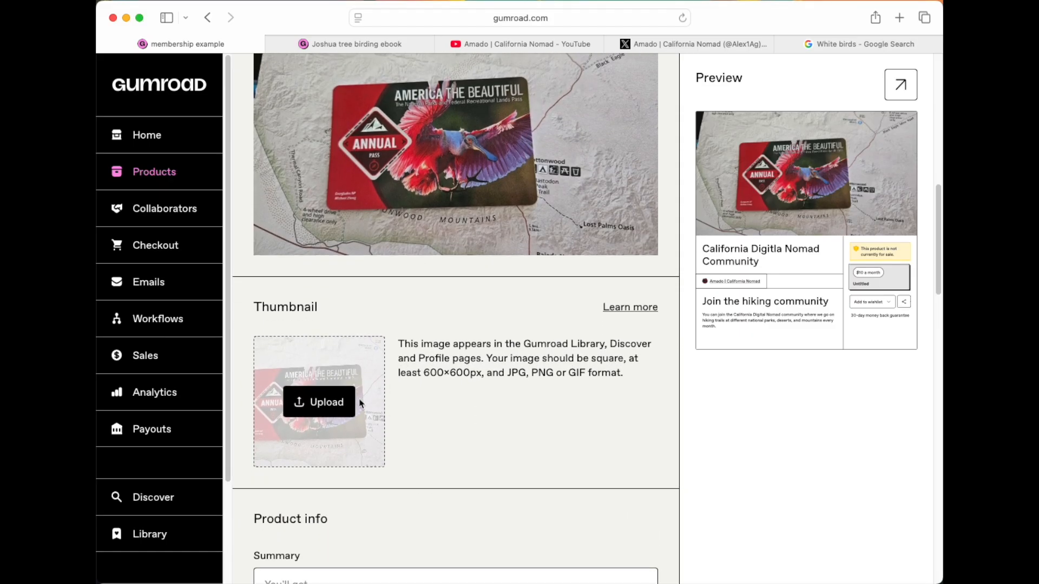
scroll(457, 459, down, 1)
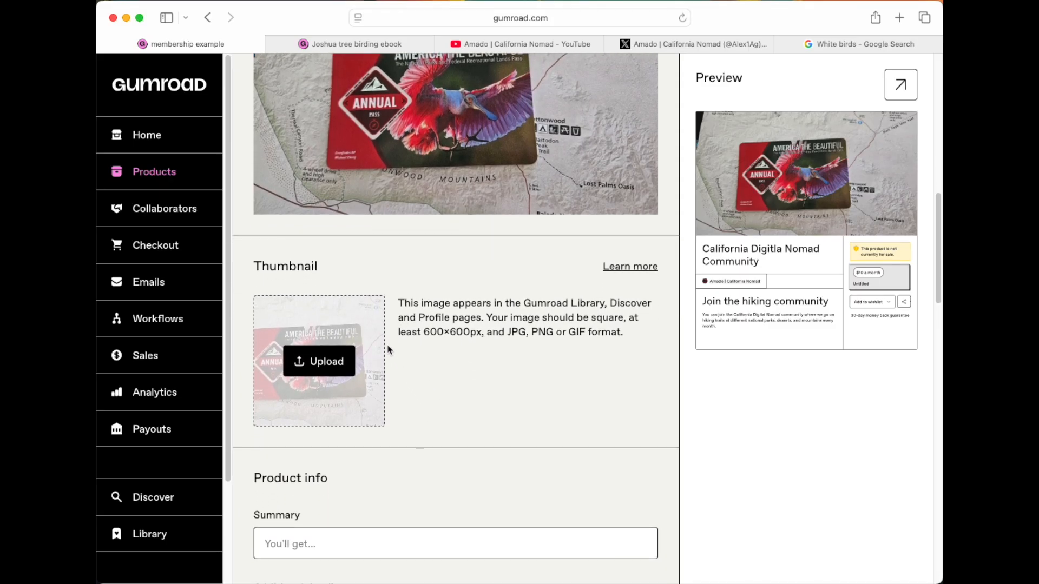
scroll(417, 494, down, 3)
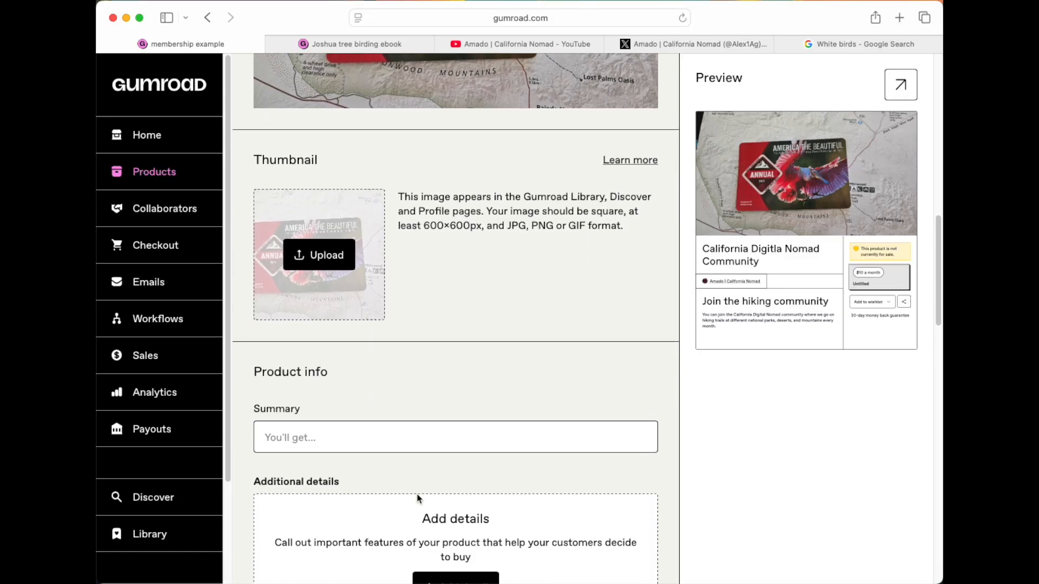
click(374, 437)
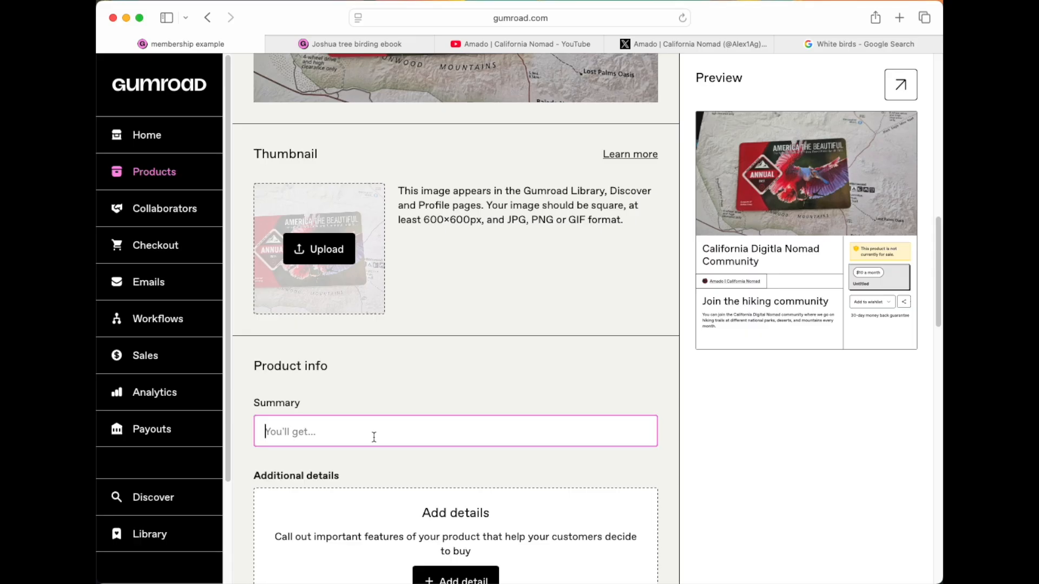
text(You will get access to the community a)
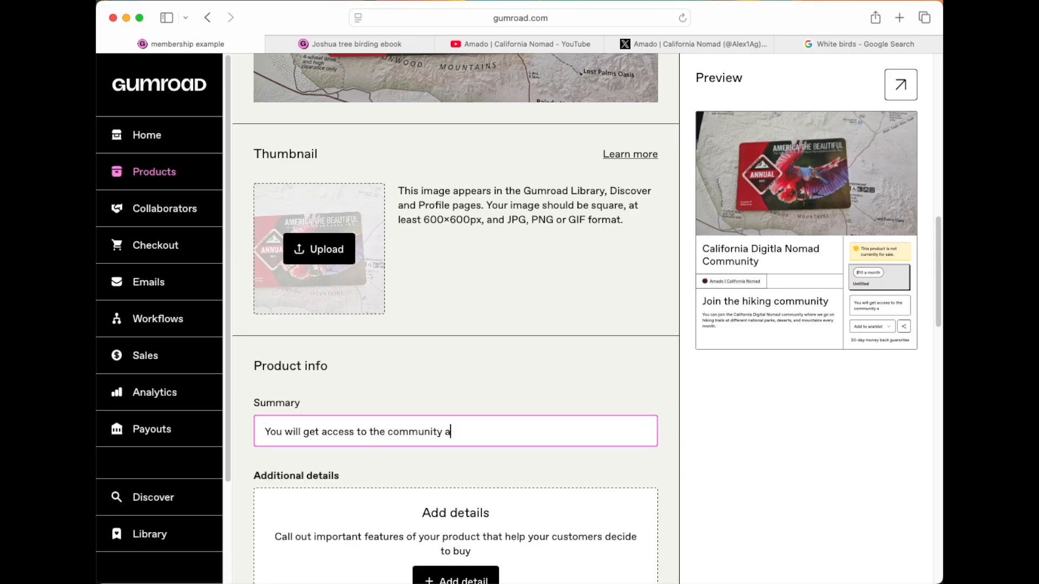
text(fter purchaser)
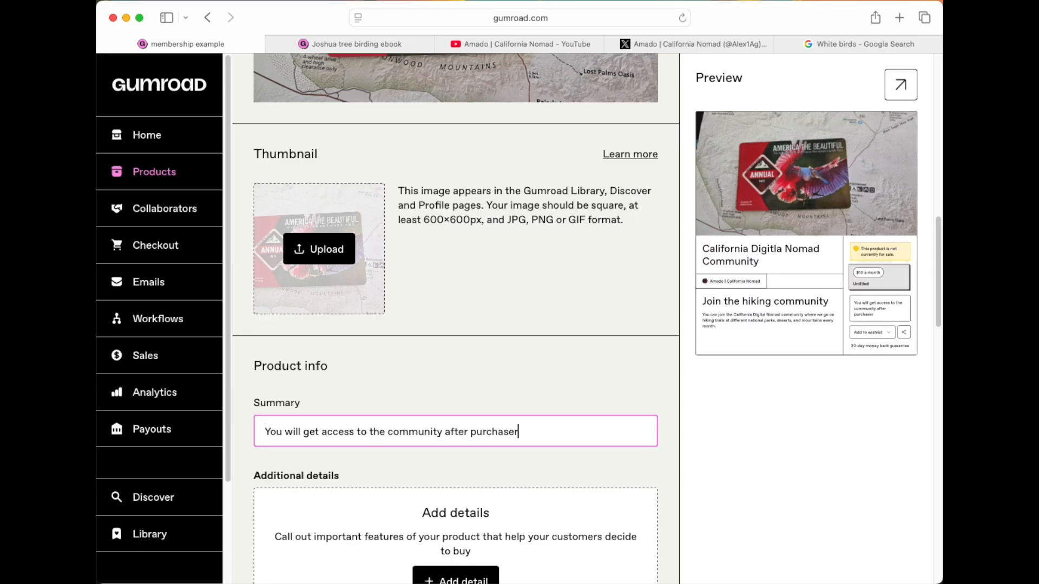
key(BackSpace)
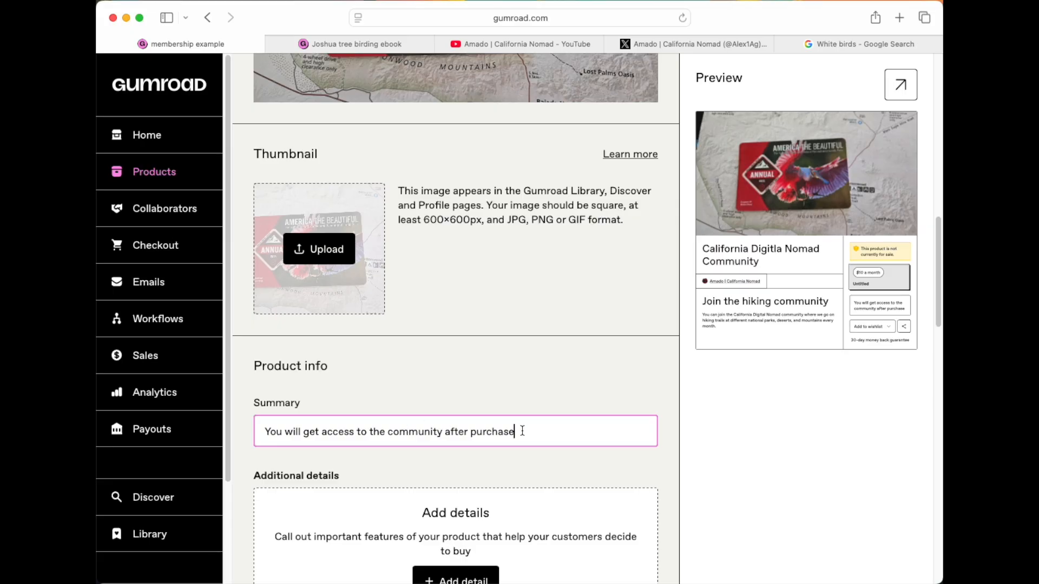
Step: Add an additional product detail and label it "We have weekly Coffee hours"
scroll(522, 431, down, 2)
scroll(346, 309, down, 3)
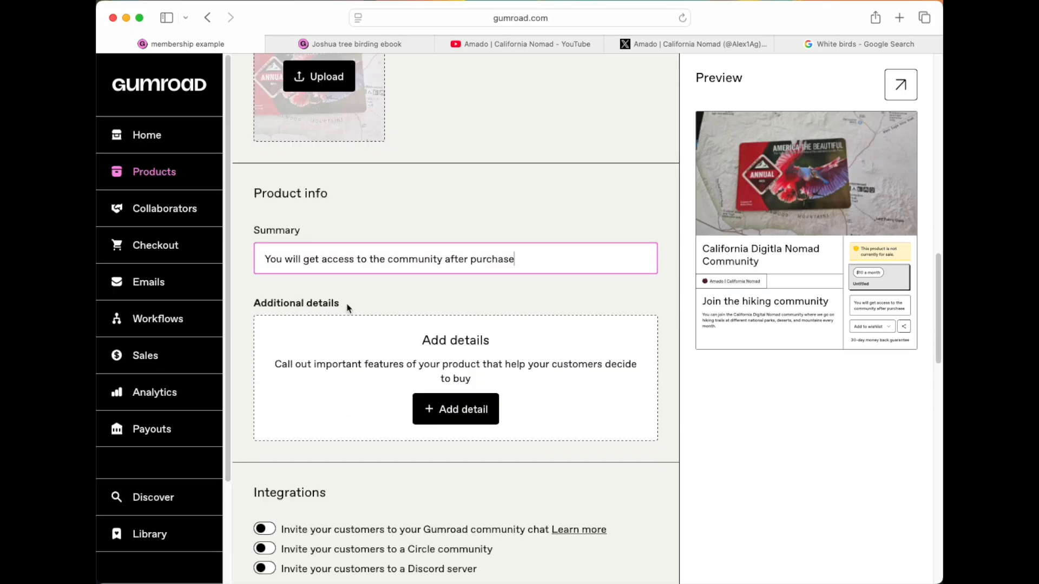
click(450, 410)
click(381, 325)
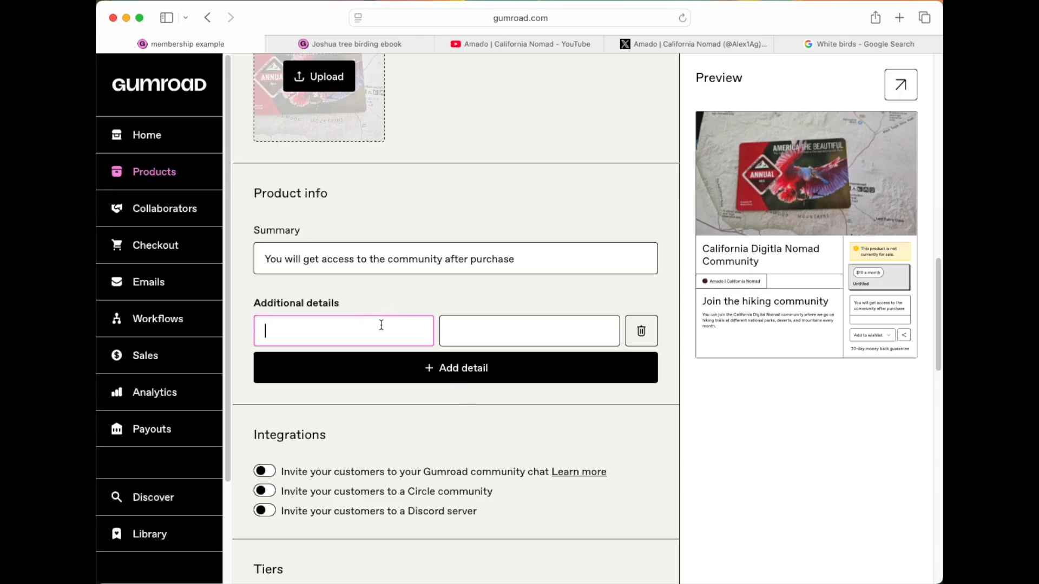
text(We have w)
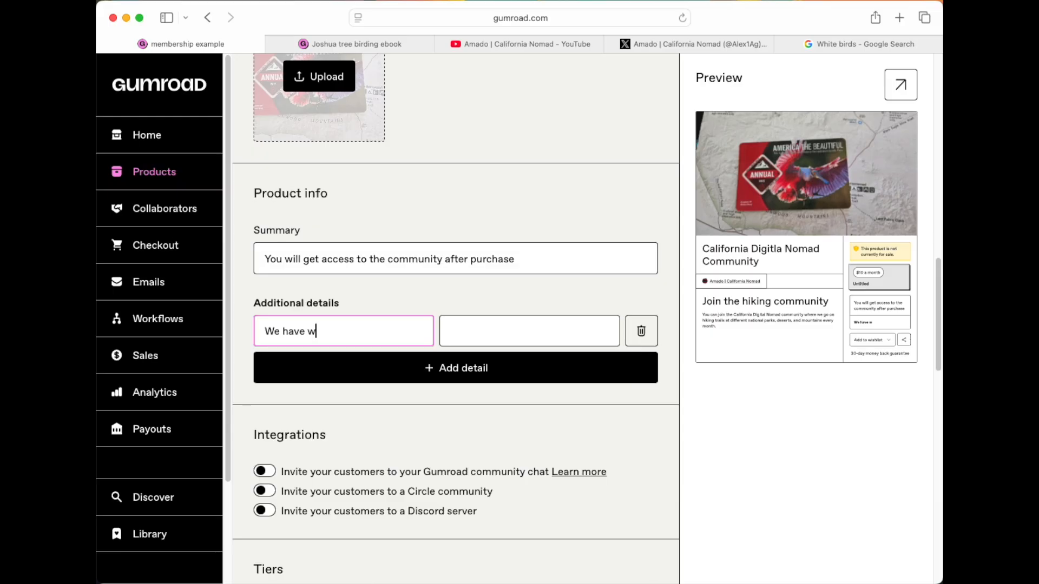
text(eekly Coffee hours)
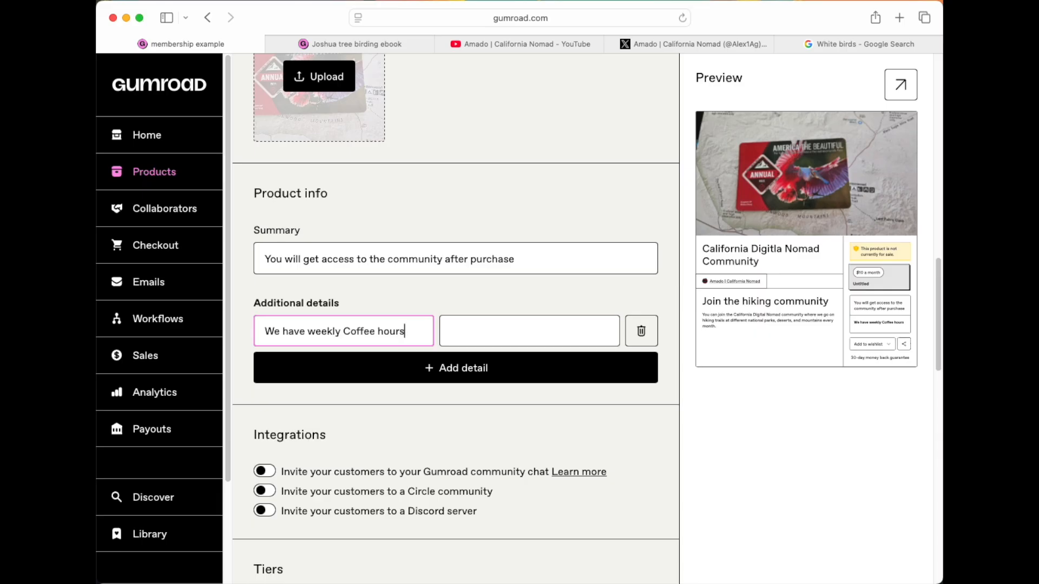
Step: Extend the first additional detail's label with "talking about our recent trips"
text( talking a)
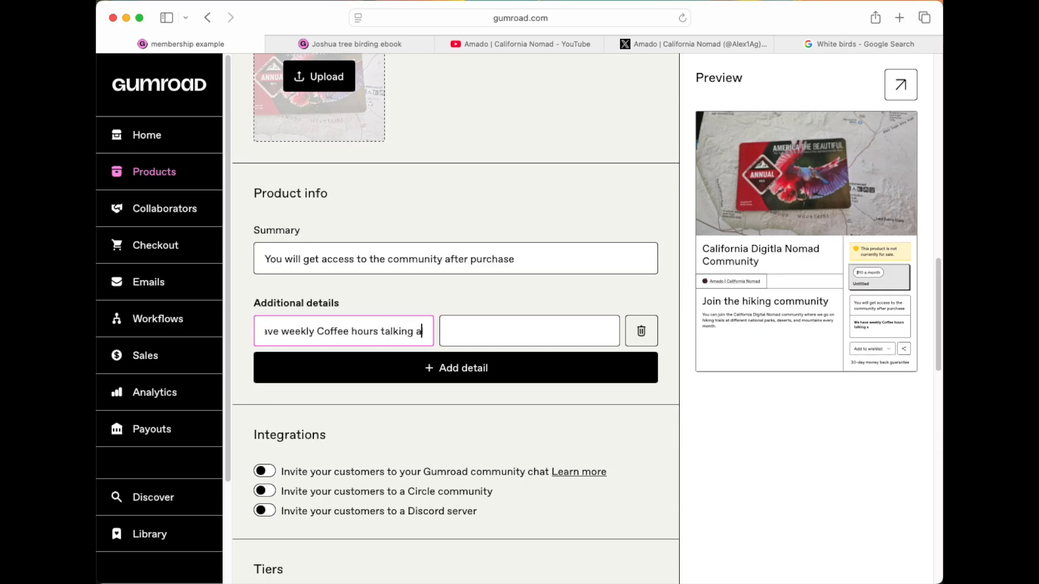
text(bout ou)
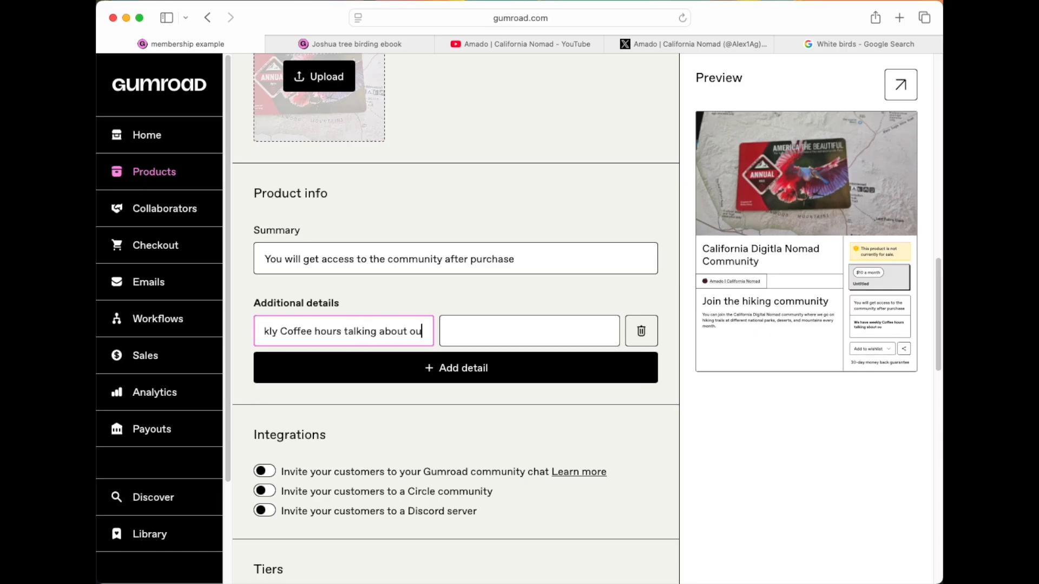
text(r recent trips)
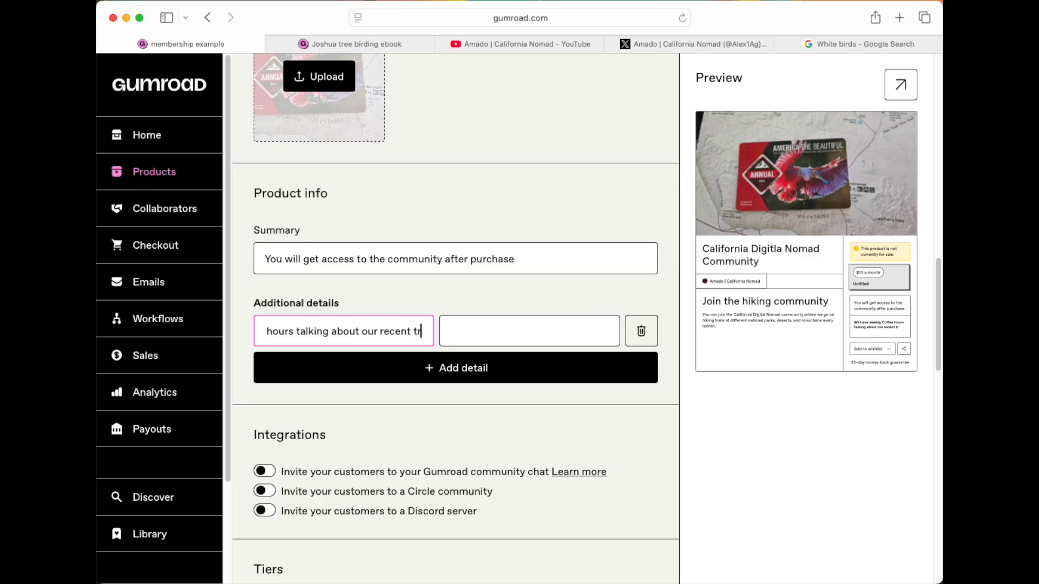
Step: Add a second additional detail labelled "We host monthly hiking trips exclusively to community members"
click(382, 366)
click(379, 364)
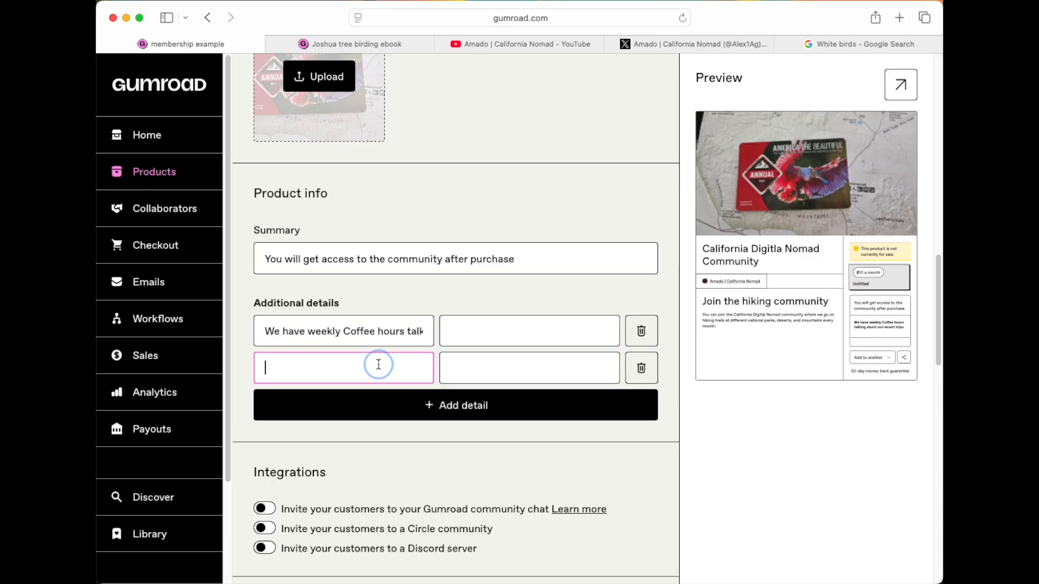
text(We )
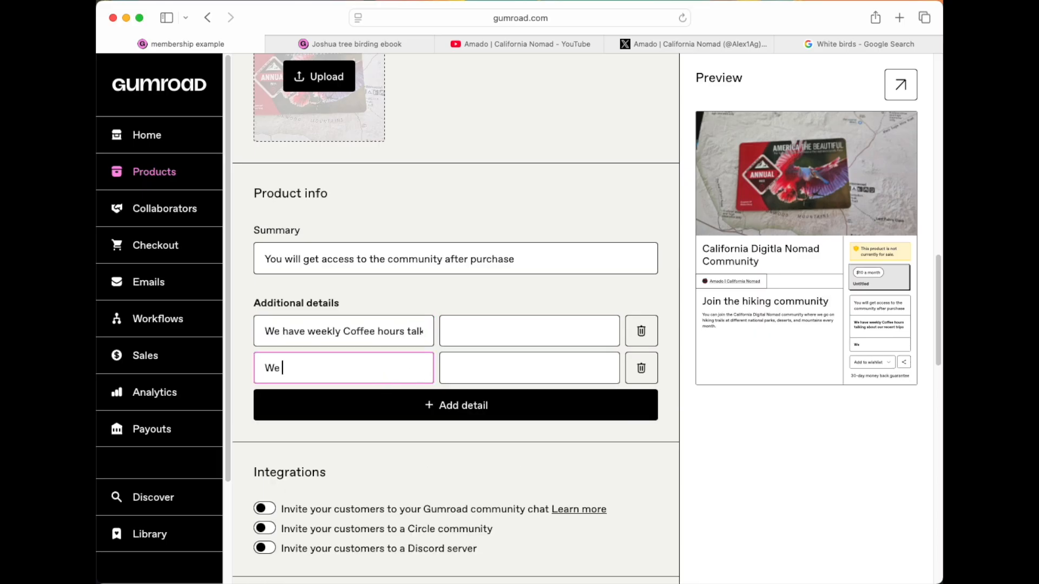
text(host monthly hik)
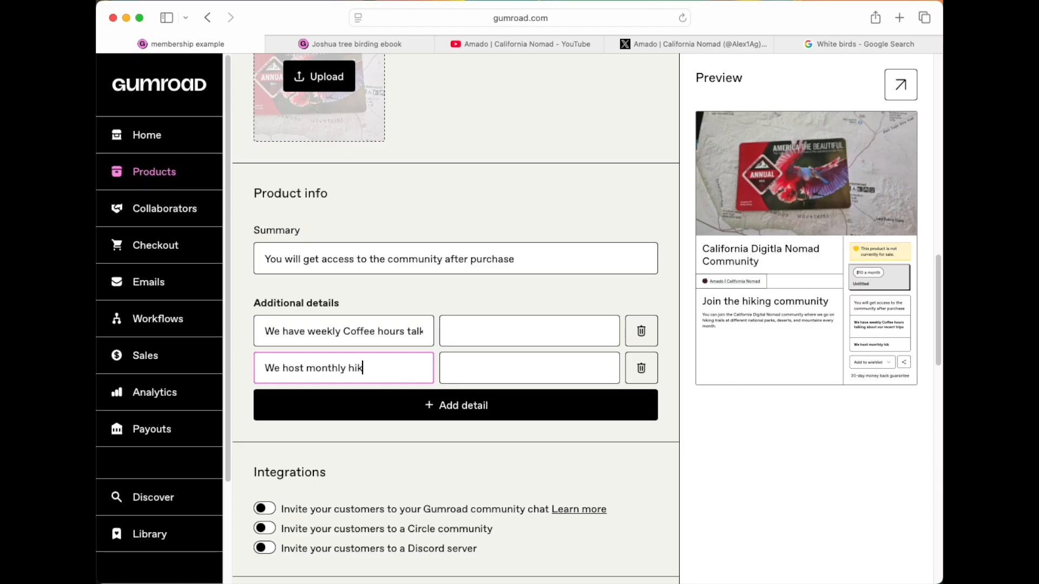
text(ing trips )
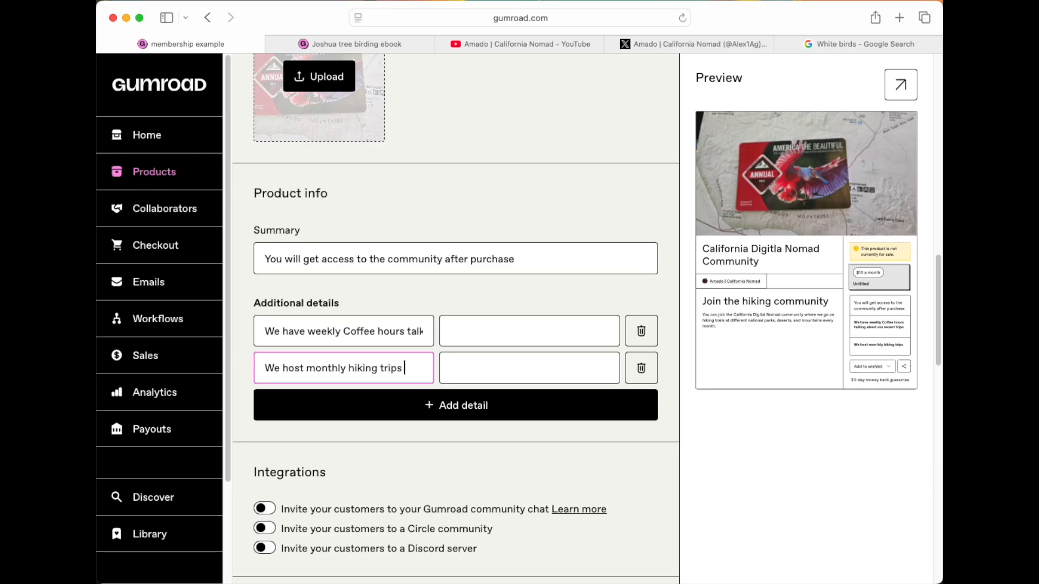
text(exclusivel)
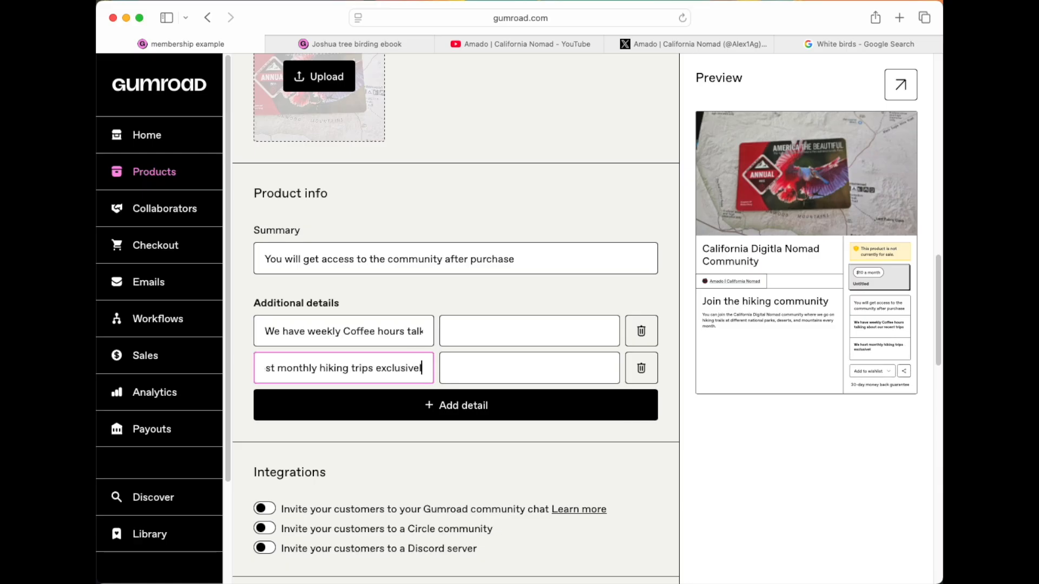
text(y to commun)
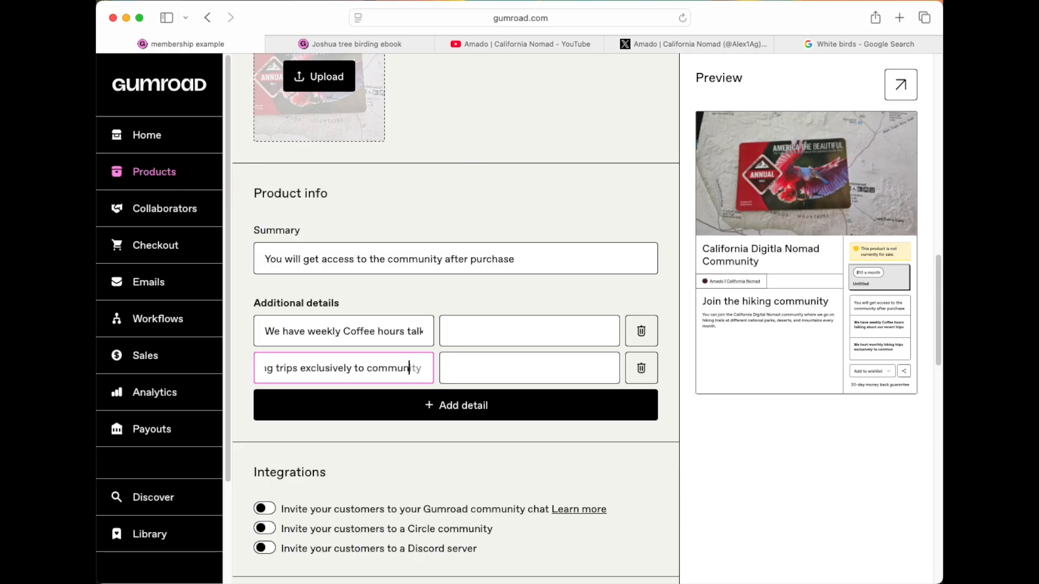
text(ity members)
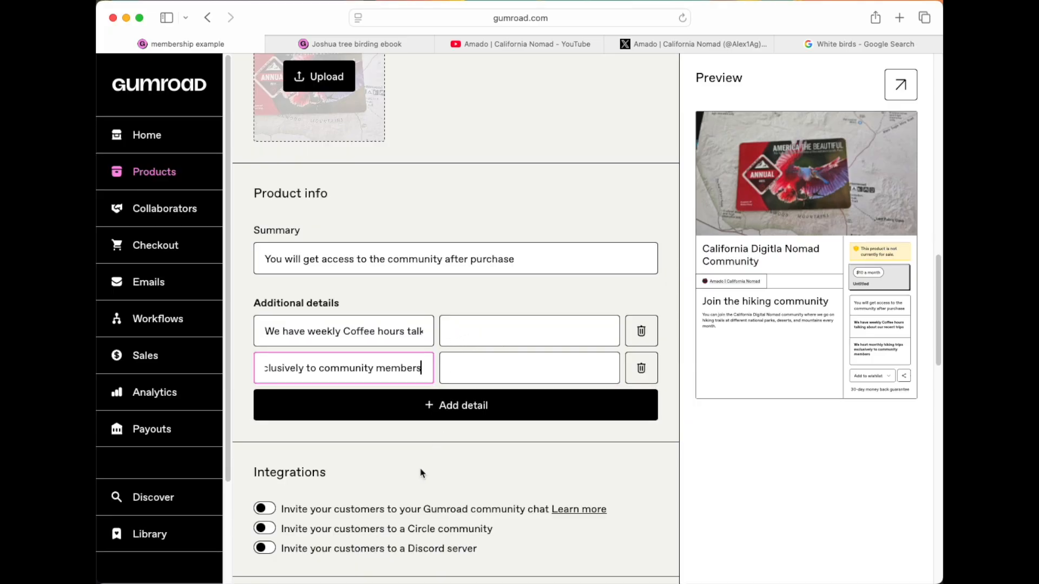
Step: Rename the untitled membership tier as "Premium Hiking Group"
scroll(422, 473, down, 3)
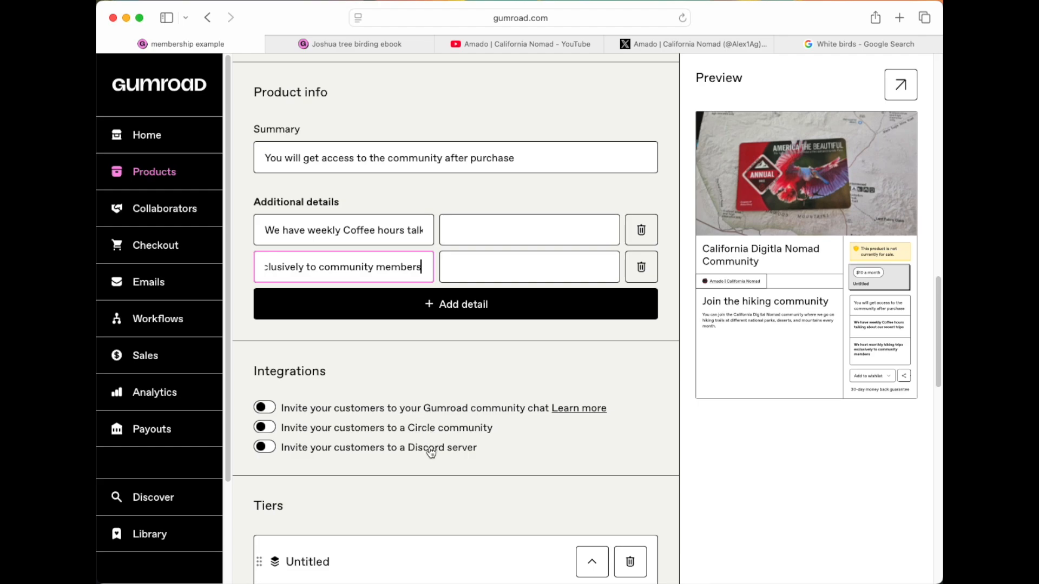
scroll(431, 452, down, 1)
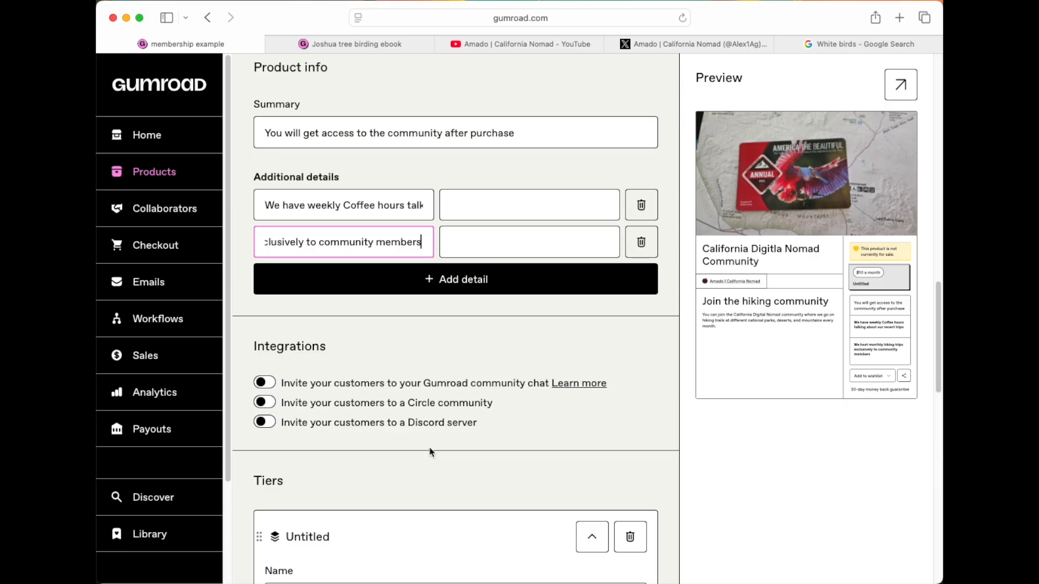
scroll(430, 452, down, 5)
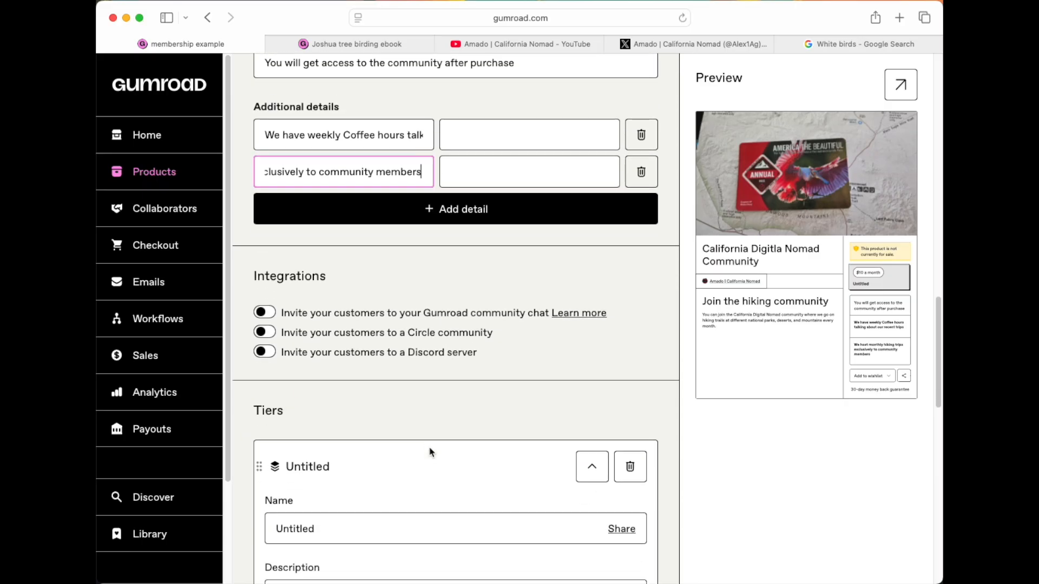
click(389, 344)
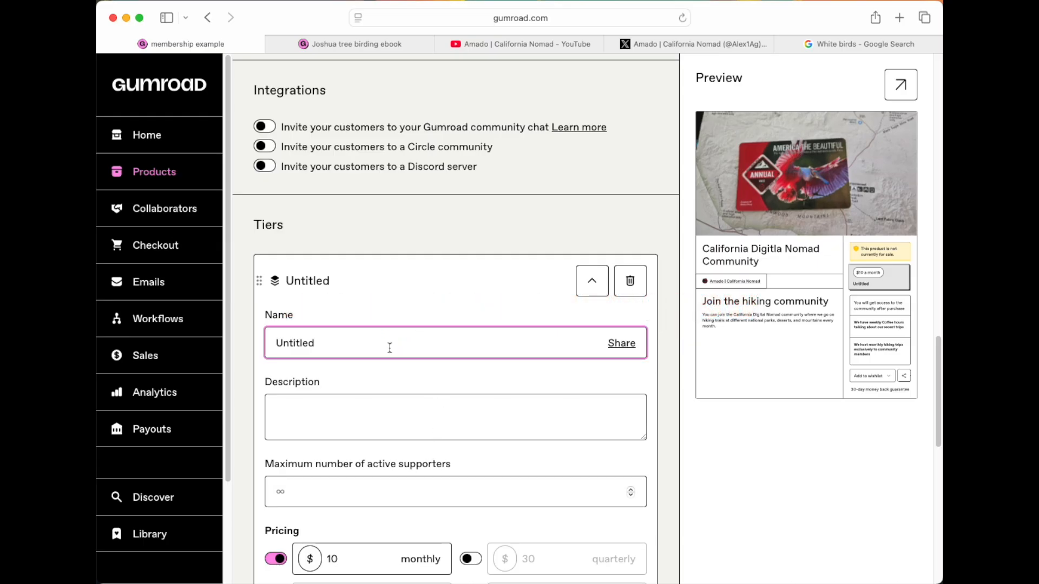
key(BackSpace)
key(BackSpace)
key(BackSpace)
key(BackSpace)
key(BackSpace)
key(BackSpace)
key(BackSpace)
key(BackSpace)
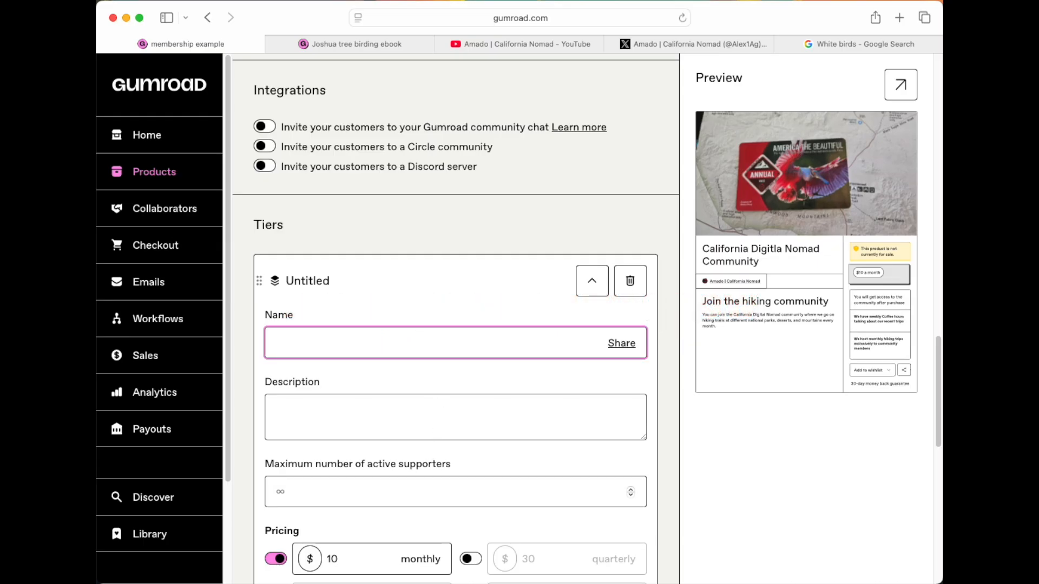
text(P)
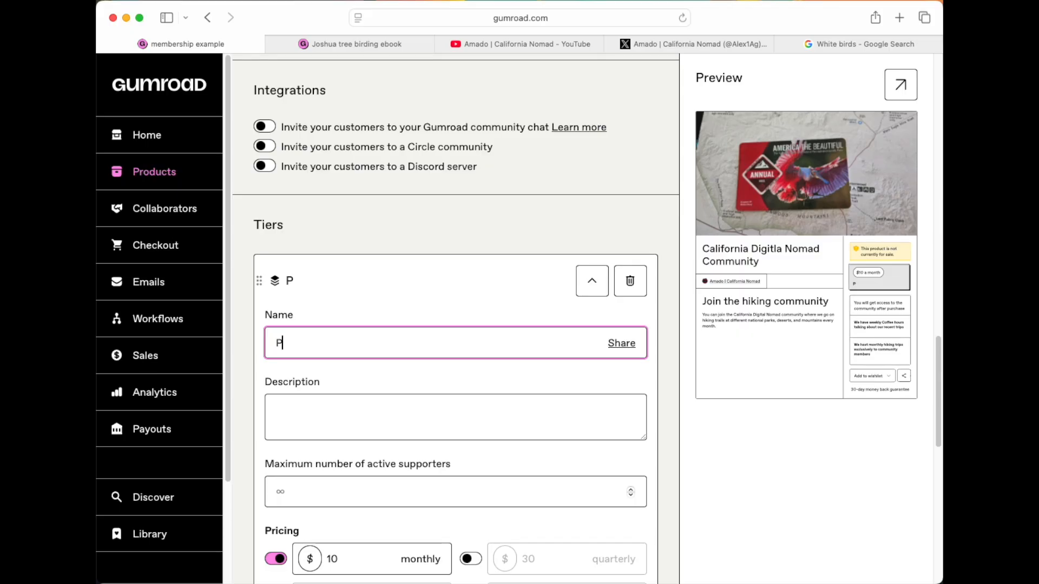
text(remium HIking Grpiup)
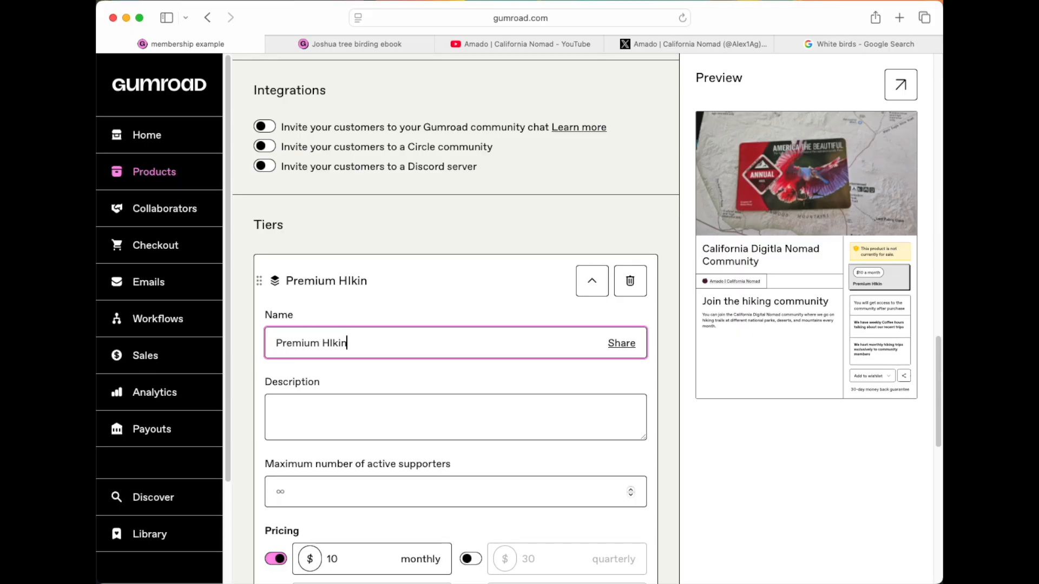
key(BackSpace)
key(BackSpace)
key(BackSpace)
key(BackSpace)
text(oup)
click(473, 310)
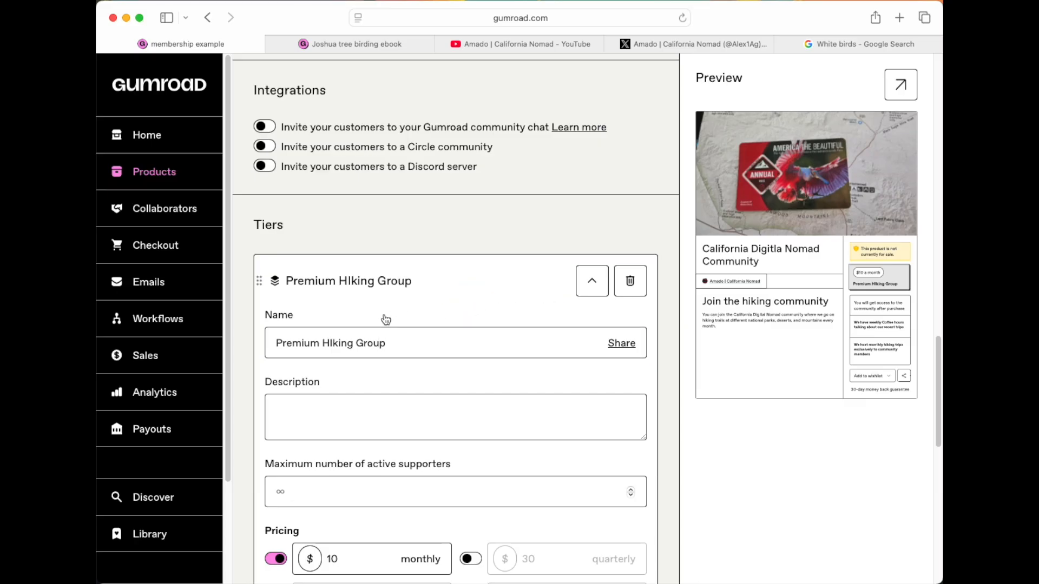
Step: Set the tier description to "Every month, exclusively for members, we will host a hiking trip inviting you to join us on a weekend, all expenses paid adventure."
click(381, 412)
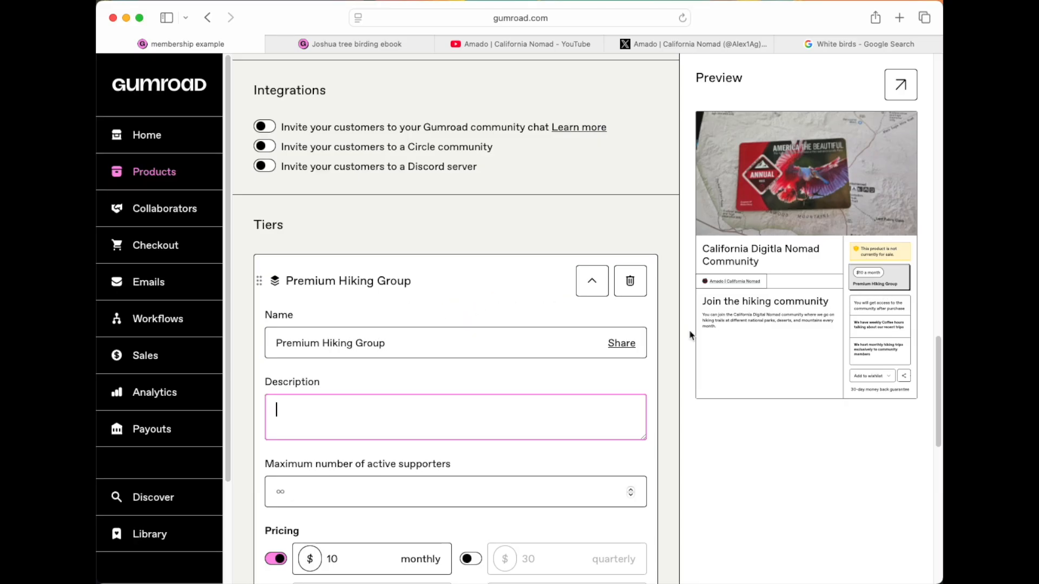
click(334, 419)
click(390, 420)
text(Every)
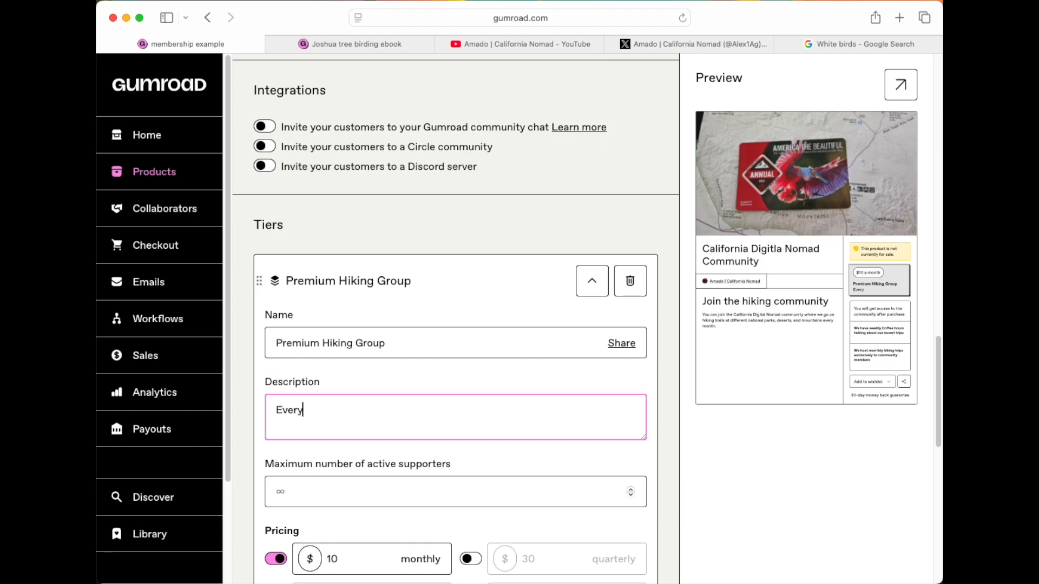
text( month, exclusive)
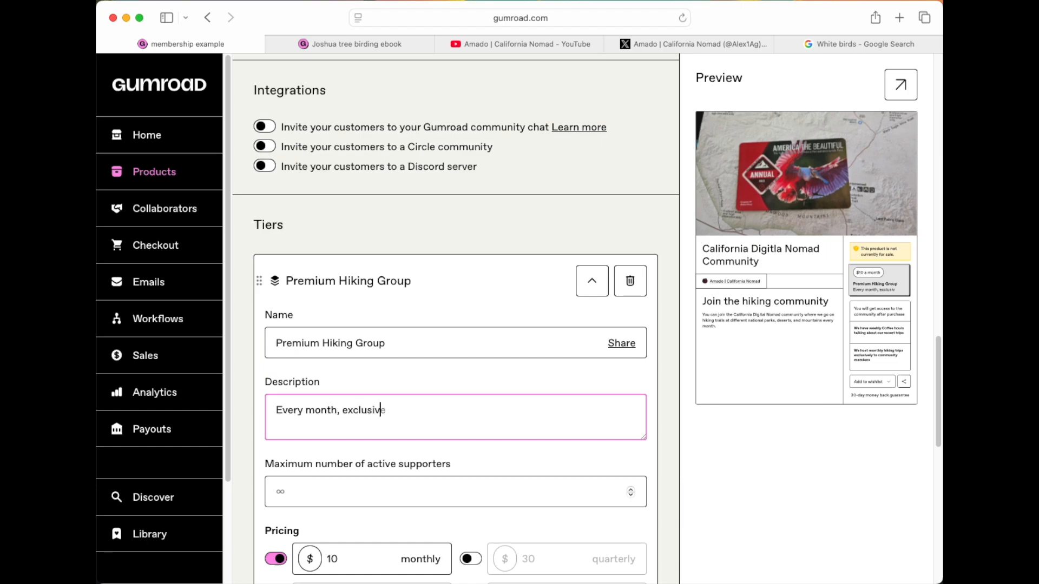
text(ly for)
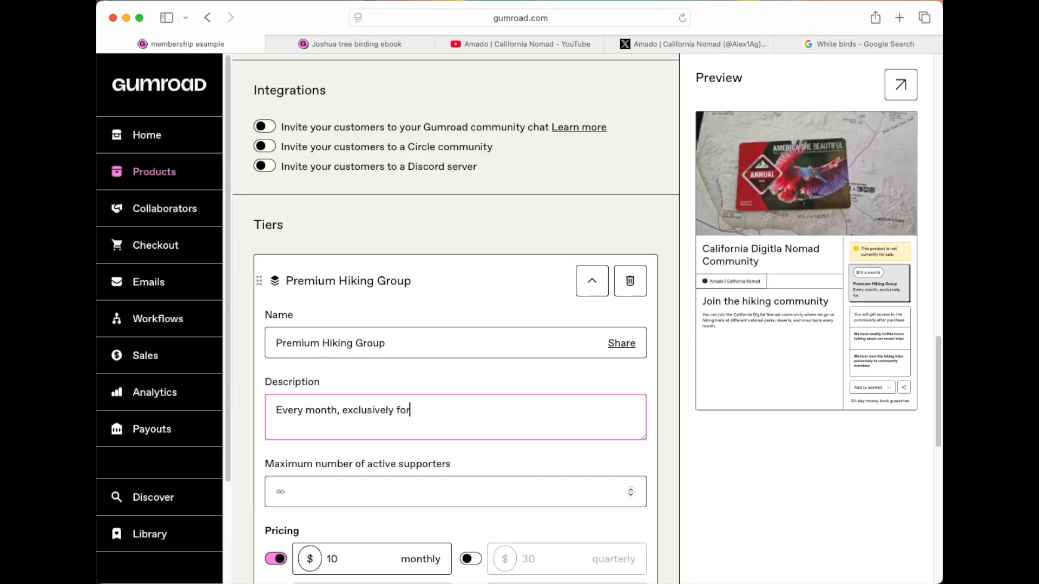
text( members, we will host a )
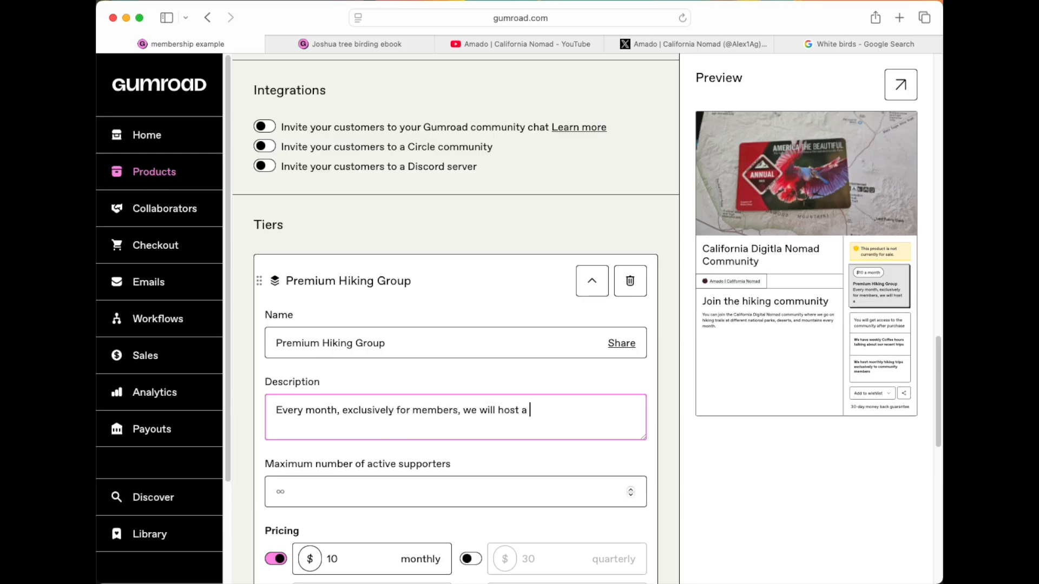
text(hiking trip inviting)
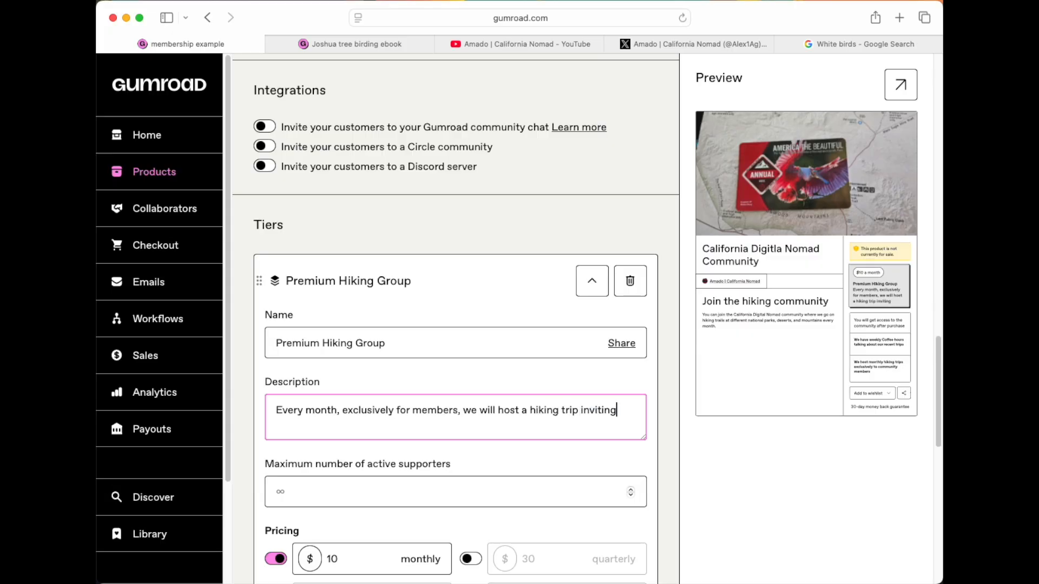
text( you to join us )
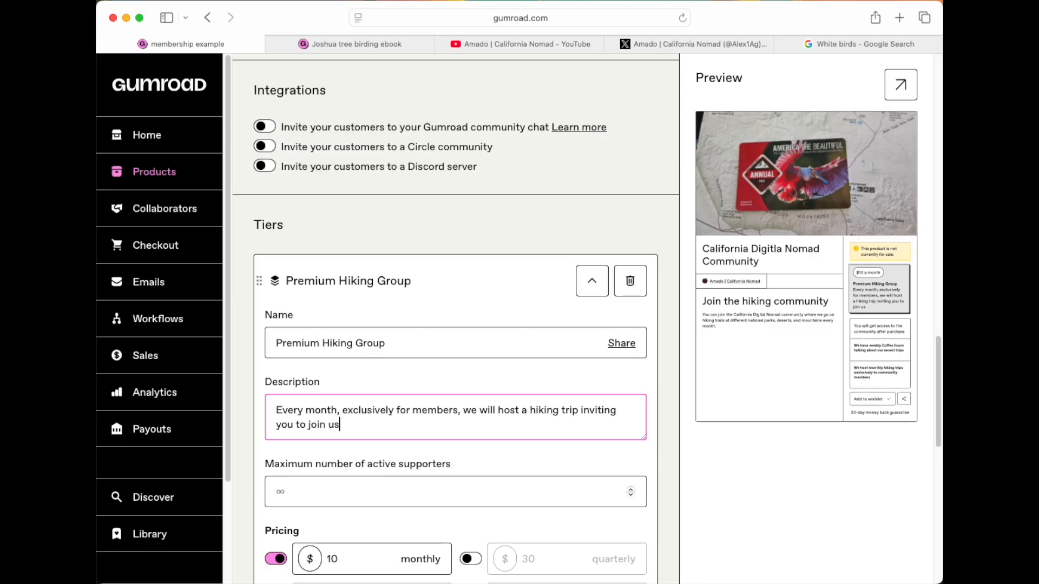
text(on an)
key(BackSpace)
text(weekend)
key(BackSpace)
text(, a)
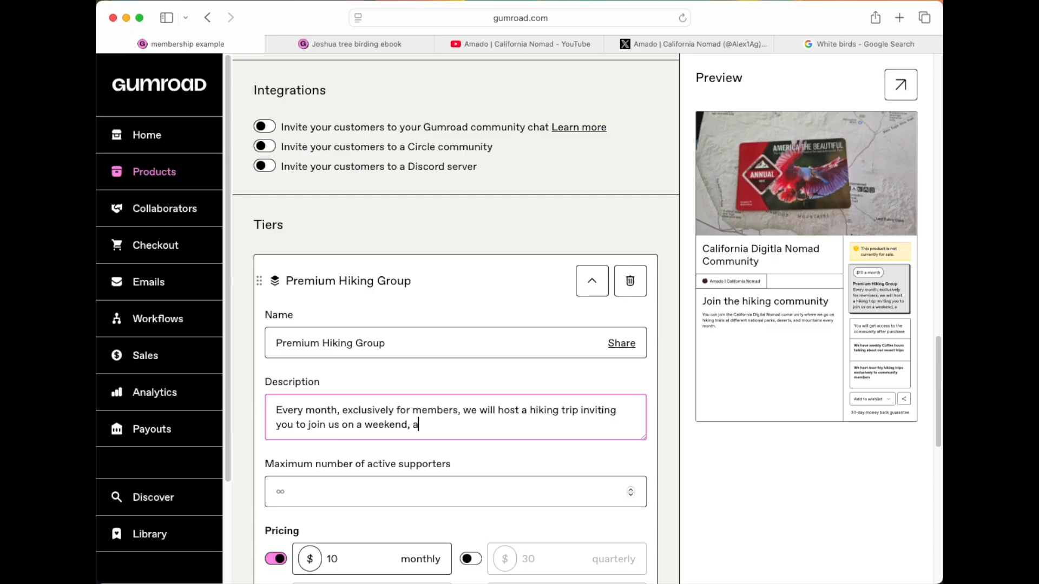
text(ll expenses paid adventure.)
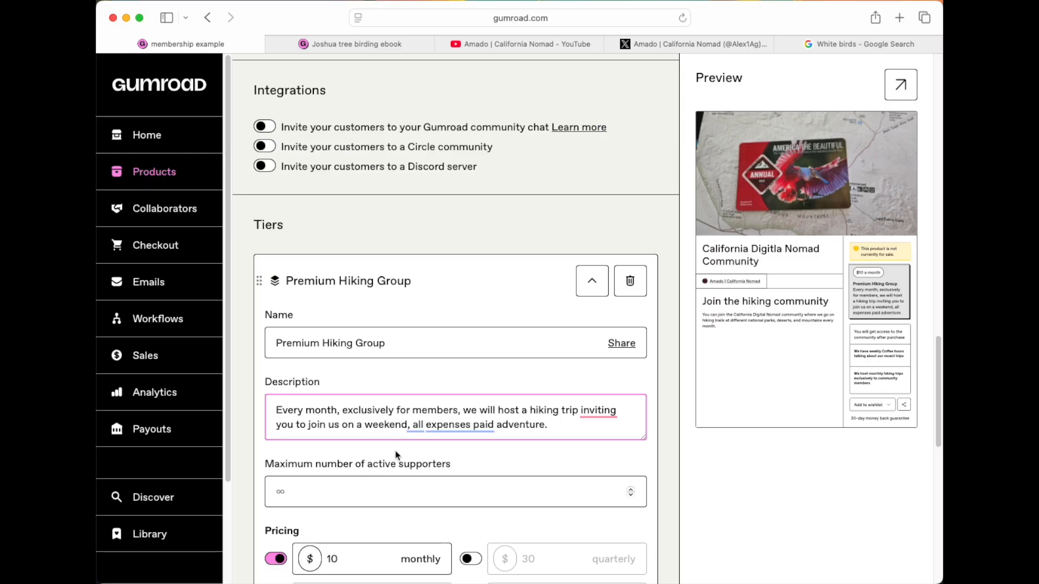
Step: Set the Premium Hiking Group tier's monthly price to $499
scroll(395, 445, down, 2)
click(348, 514)
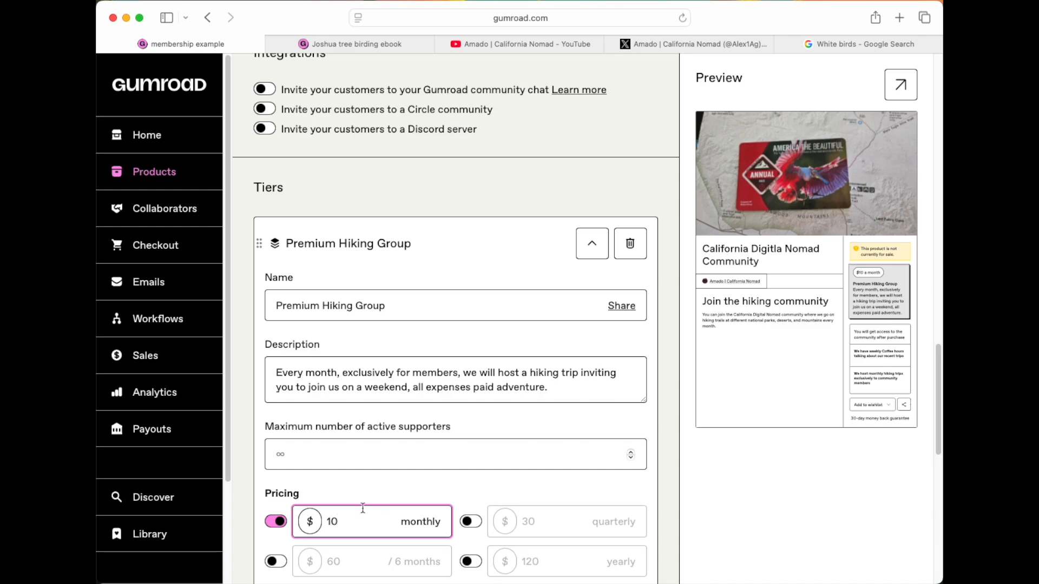
key(BackSpace)
key(BackSpace)
text(499)
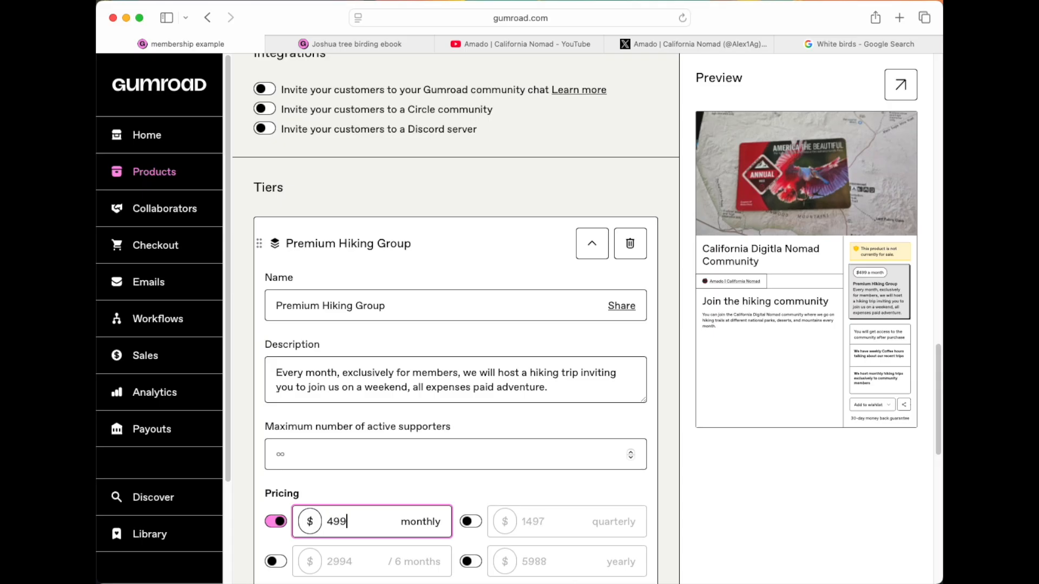
click(385, 488)
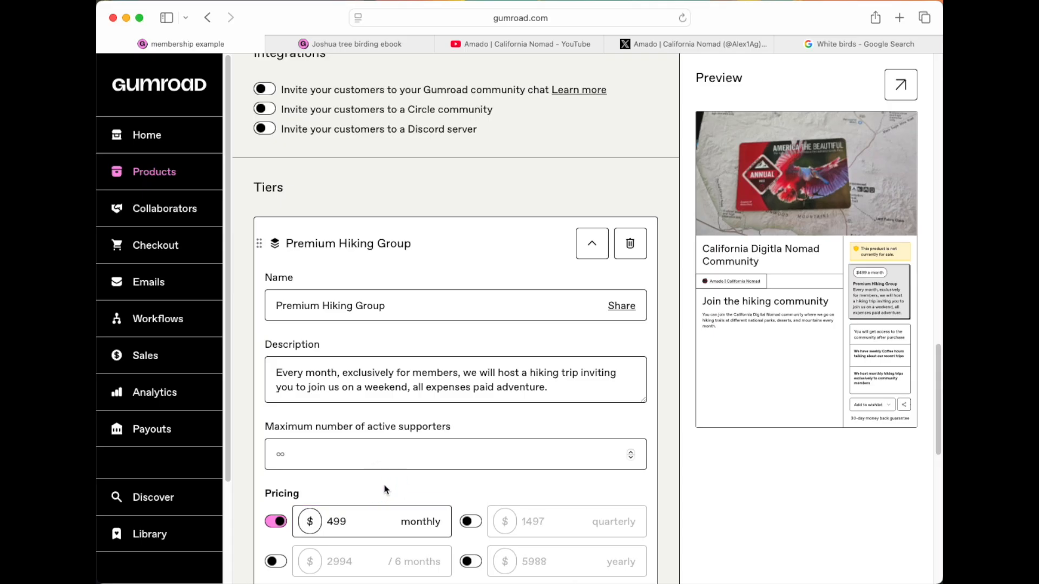
click(539, 387)
key(super+a)
mouse_move(475, 386)
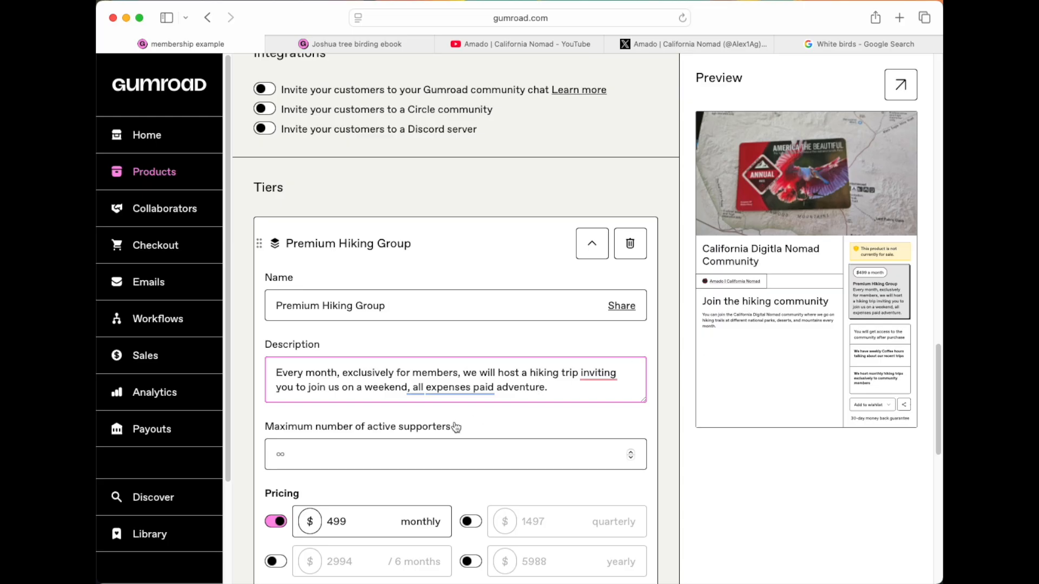
Step: Limit the Premium Hiking Group tier to a maximum of 50 active supporters
scroll(455, 428, down, 3)
click(359, 370)
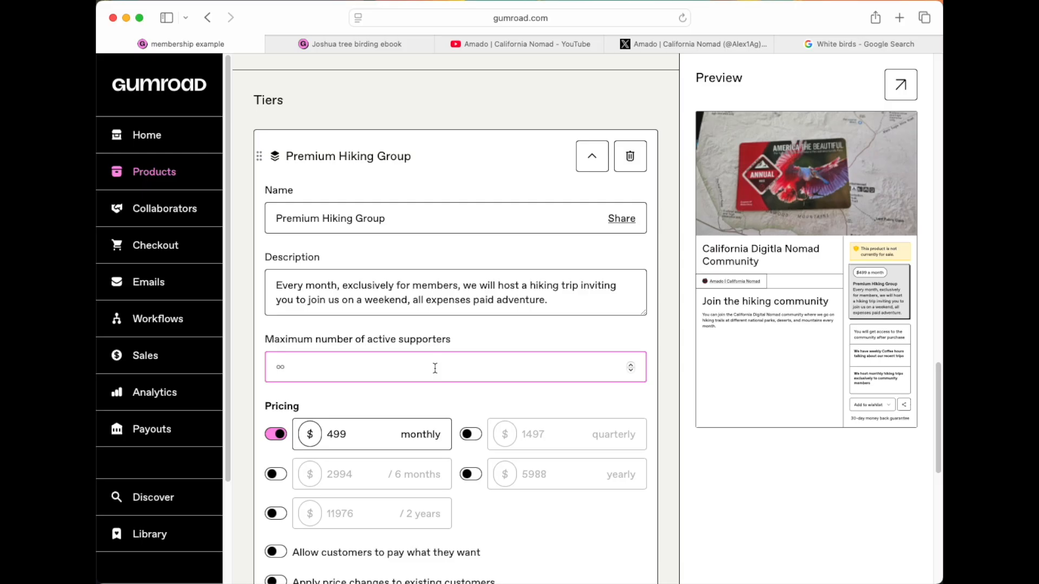
text(50)
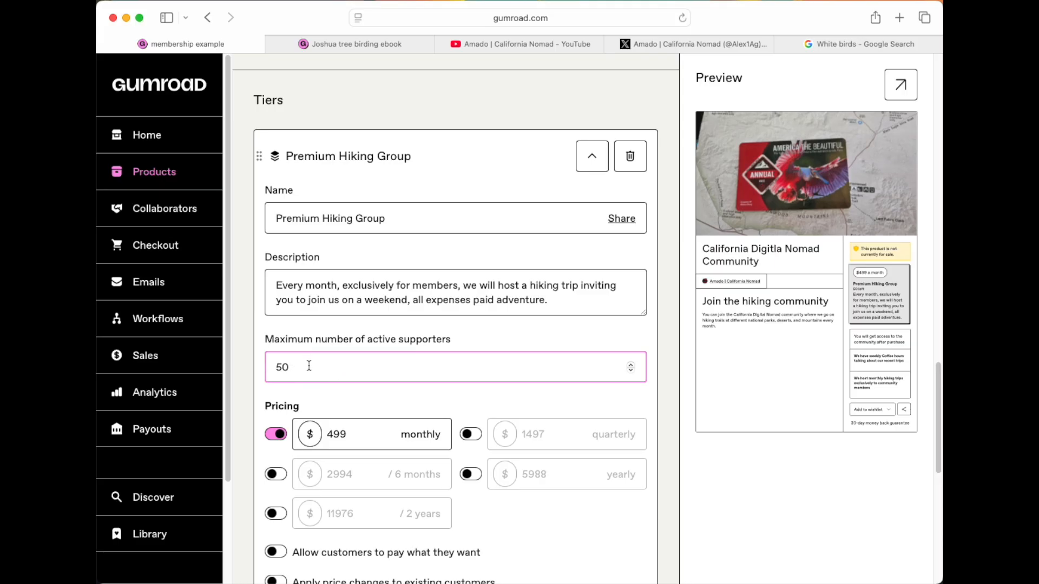
scroll(309, 365, down, 2)
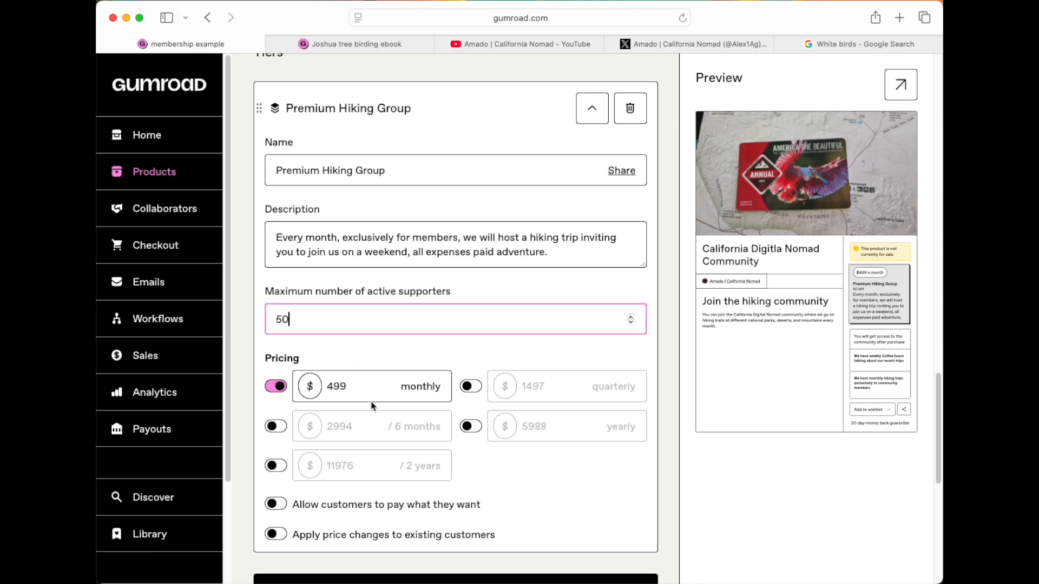
scroll(373, 407, down, 3)
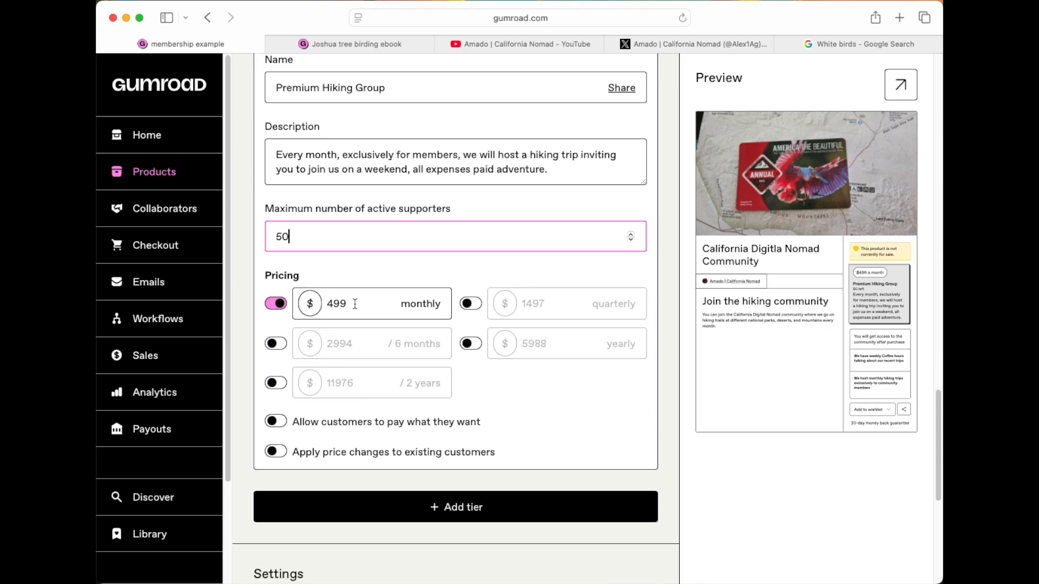
Step: Enable six-month pricing for the Premium Hiking Group tier and set it to $2600
click(278, 344)
click(357, 345)
drag(357, 345, 326, 347)
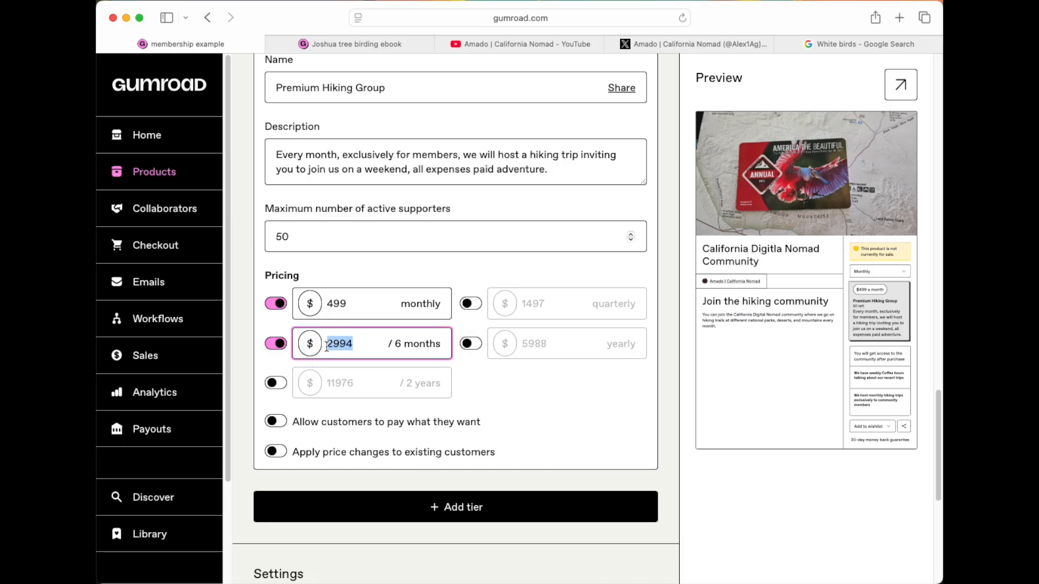
text(0)
text(2)
text(600)
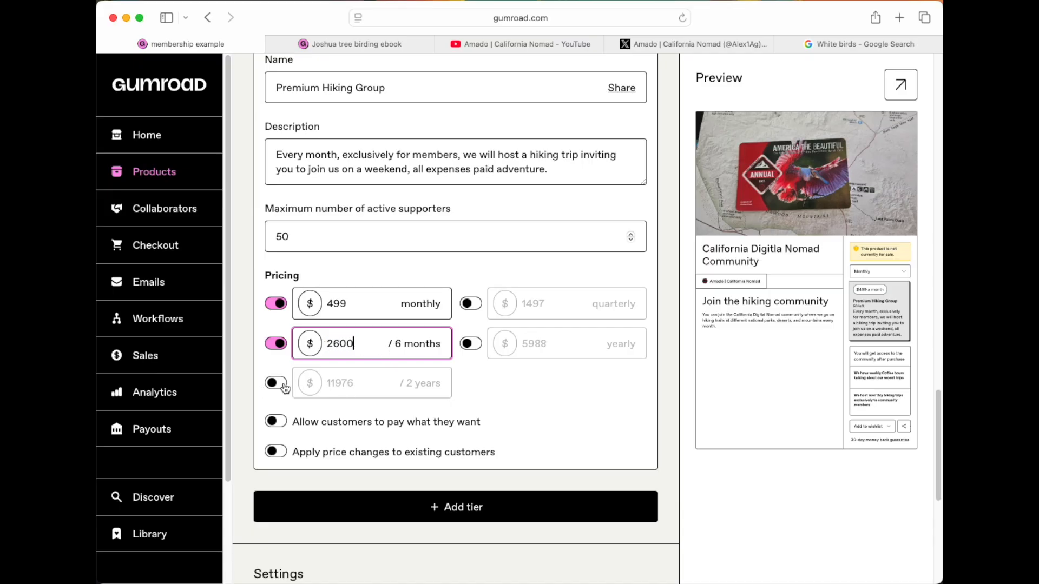
Step: Enable yearly pricing for the Premium Hiking Group tier and set it to $5000
click(478, 344)
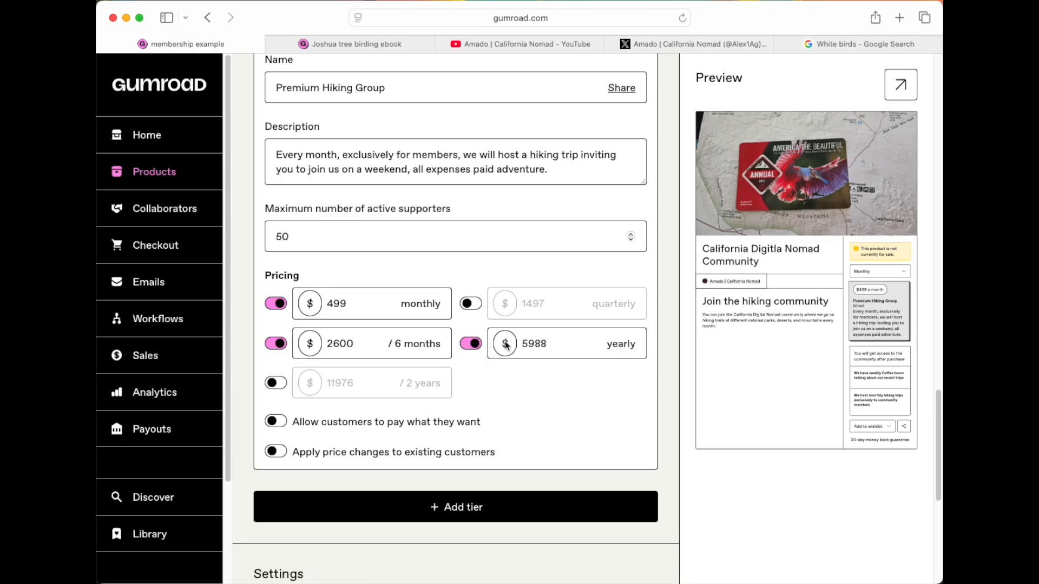
click(525, 344)
double_click(525, 344)
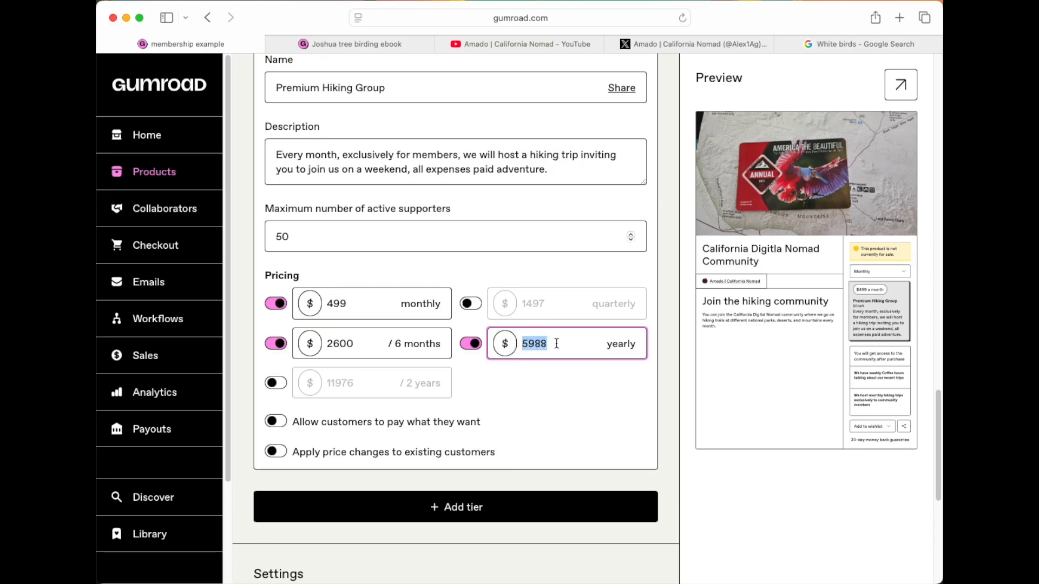
text(5000)
click(561, 268)
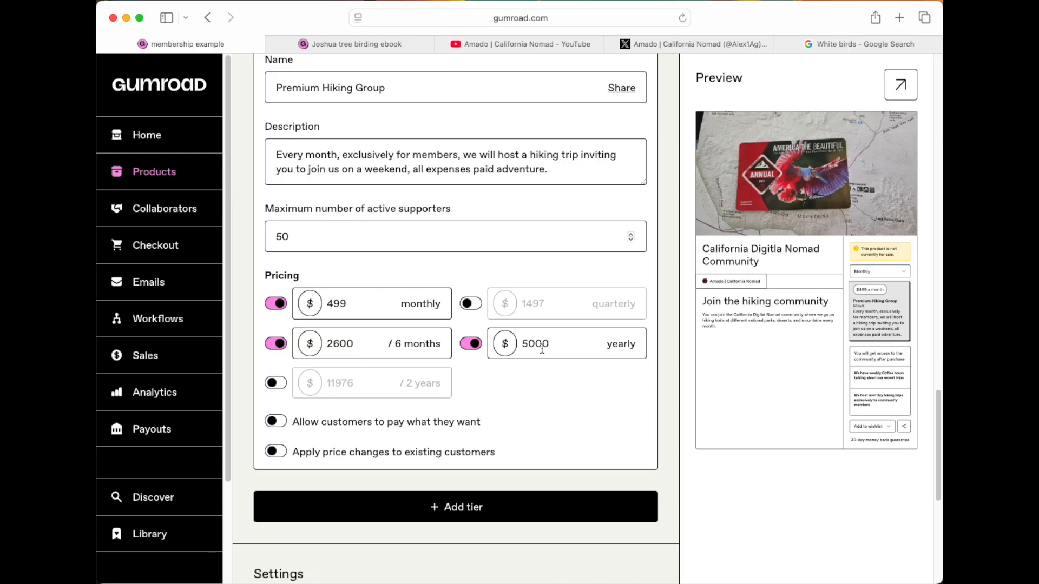
Step: Turn on applying the tier's price changes to existing customers and check the custom message in its settings
scroll(542, 350, down, 2)
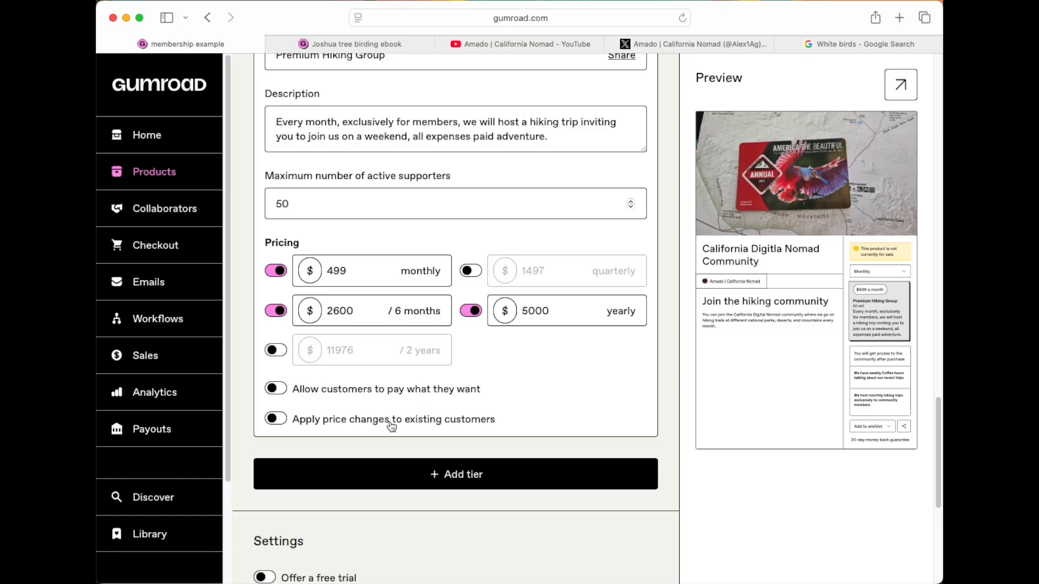
click(276, 419)
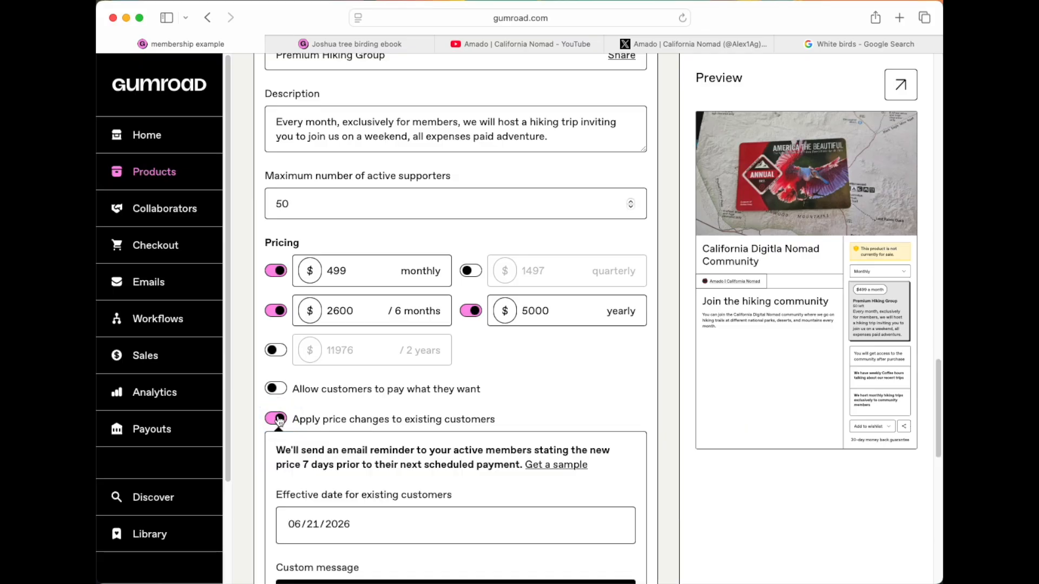
scroll(376, 466, down, 5)
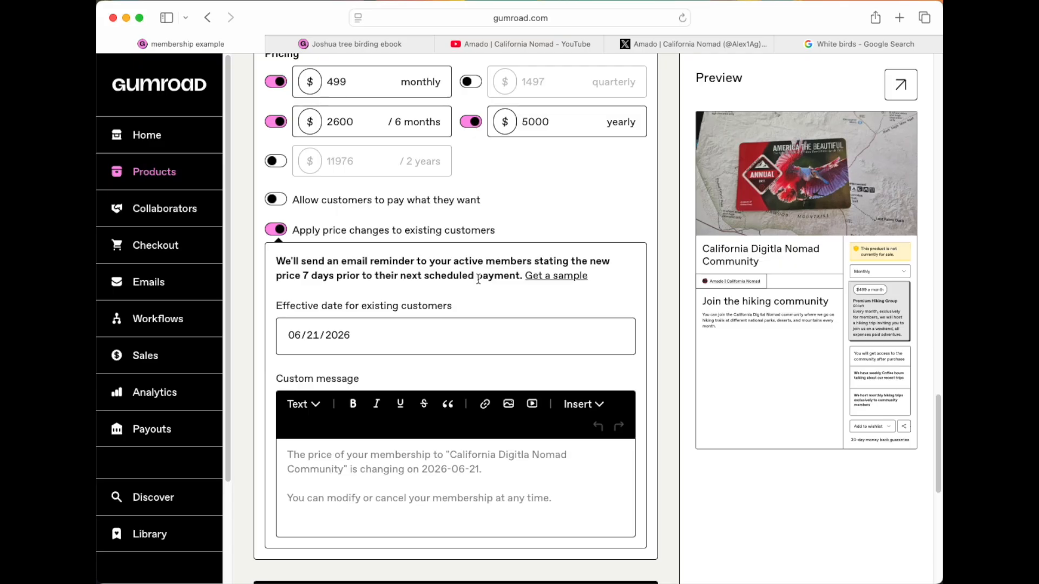
click(307, 461)
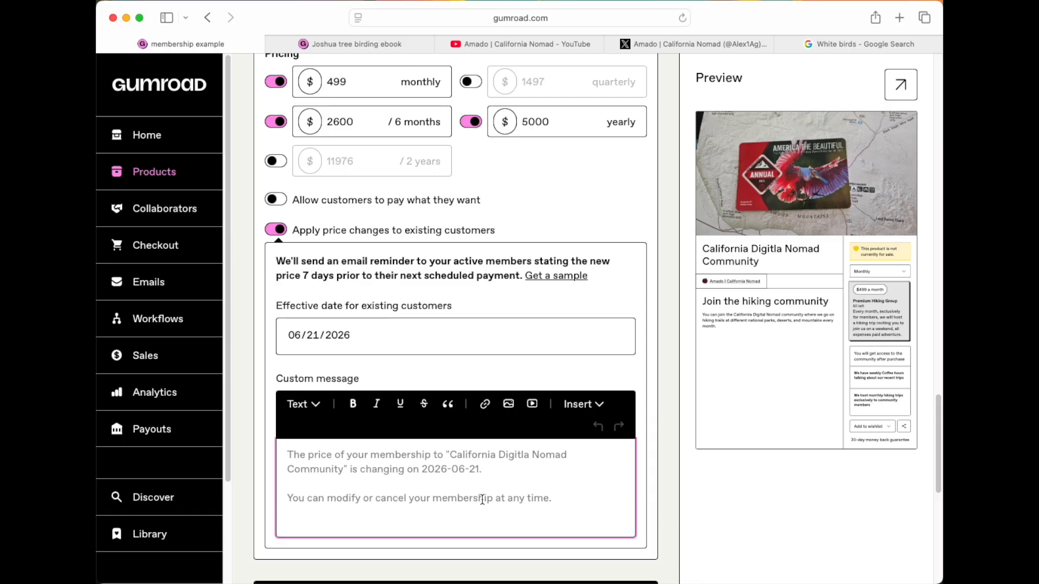
scroll(483, 500, down, 1)
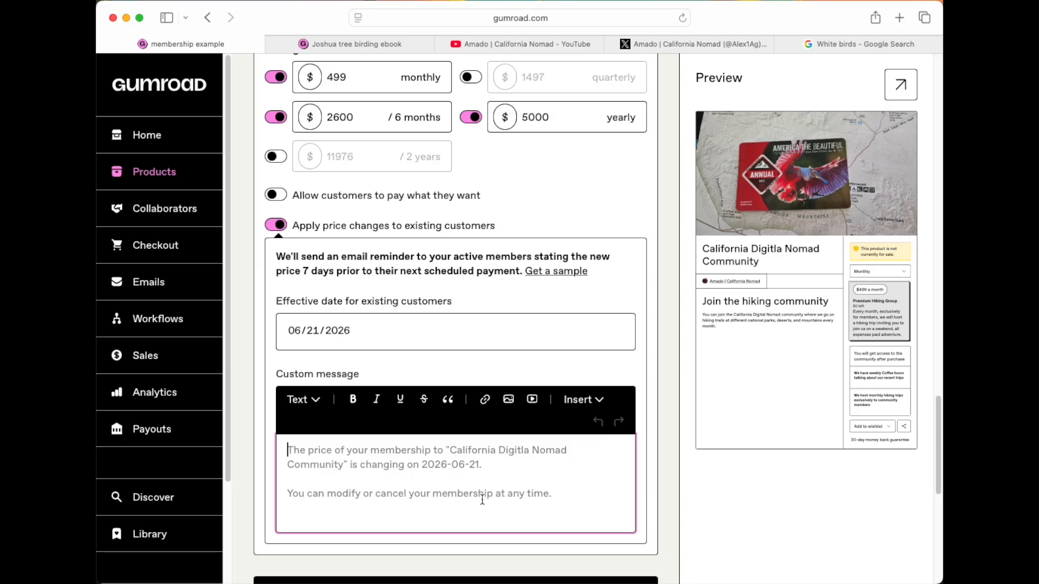
Step: Set the effective date of the price change for existing customers to 01/01/2026
click(346, 331)
click(343, 358)
click(343, 358)
click(343, 358)
click(343, 358)
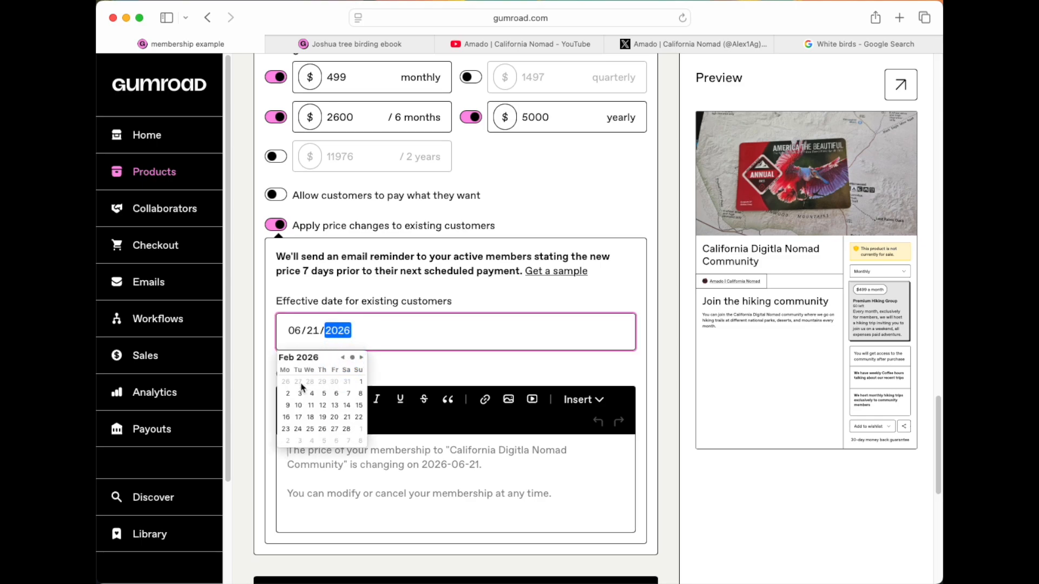
click(343, 358)
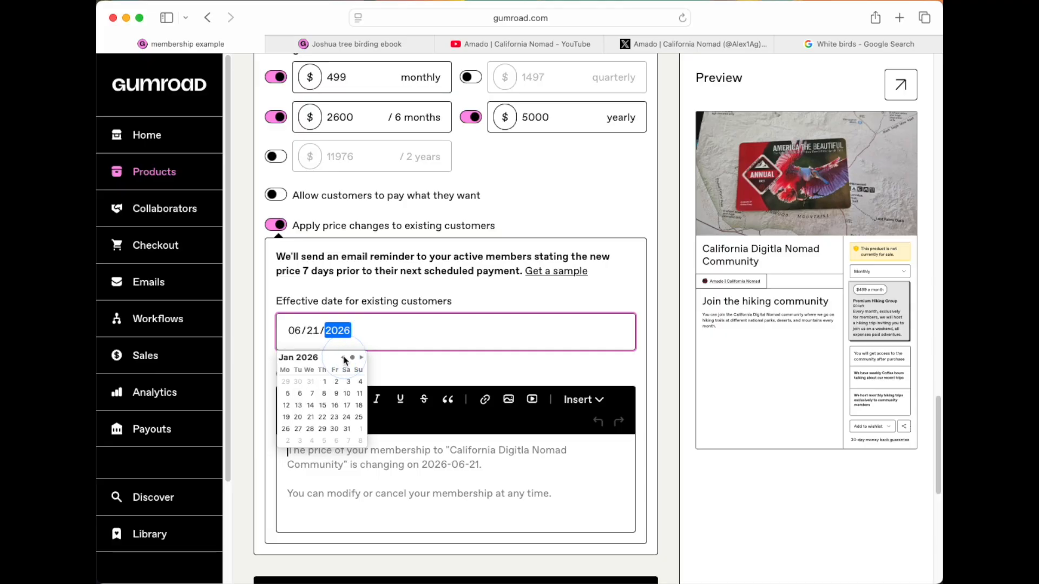
click(324, 381)
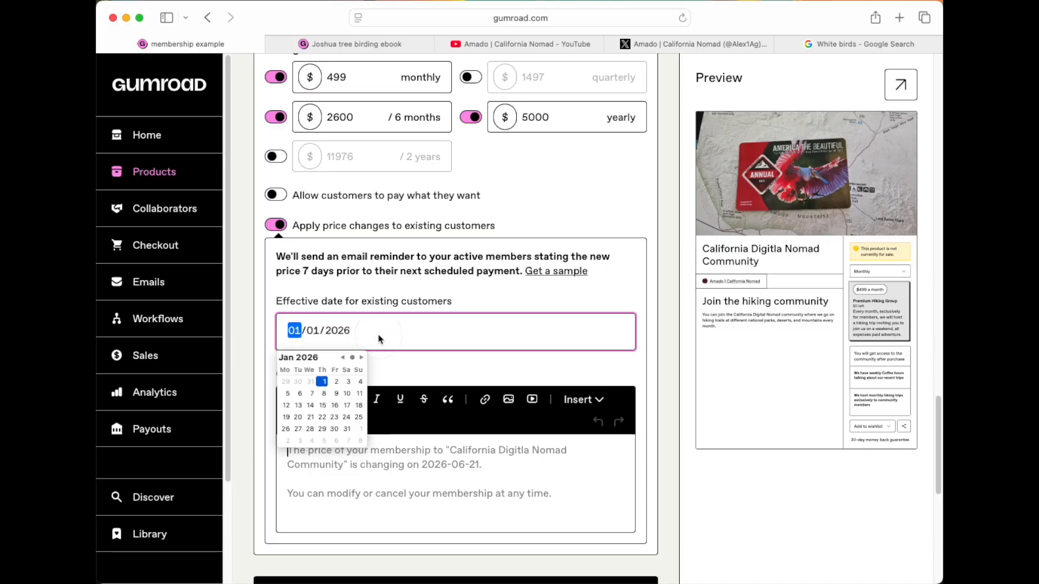
click(388, 304)
click(392, 302)
click(470, 293)
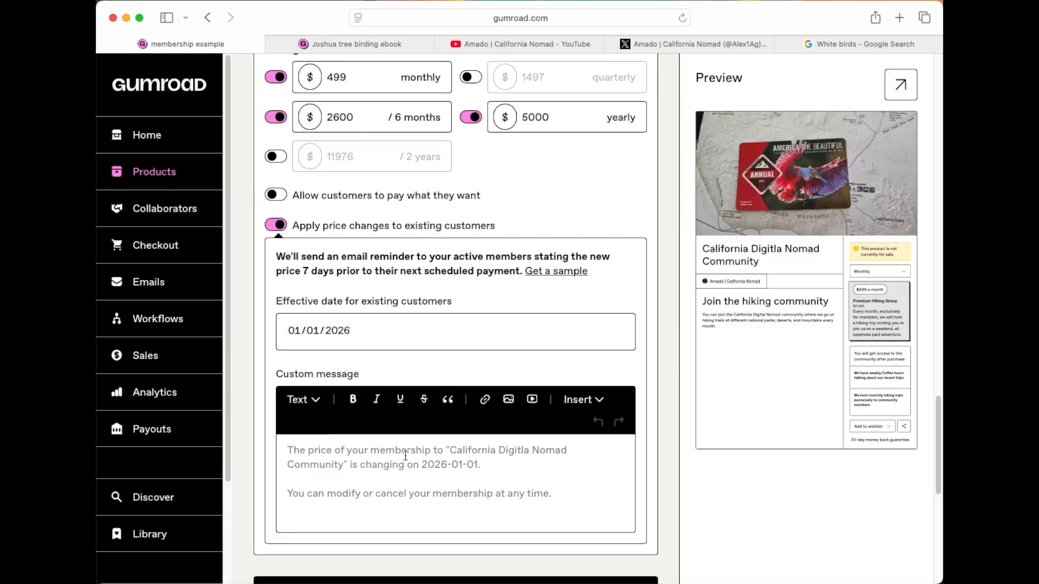
Step: Try offering a free trial on the membership and view the choices for when members are charged
scroll(339, 471, down, 1)
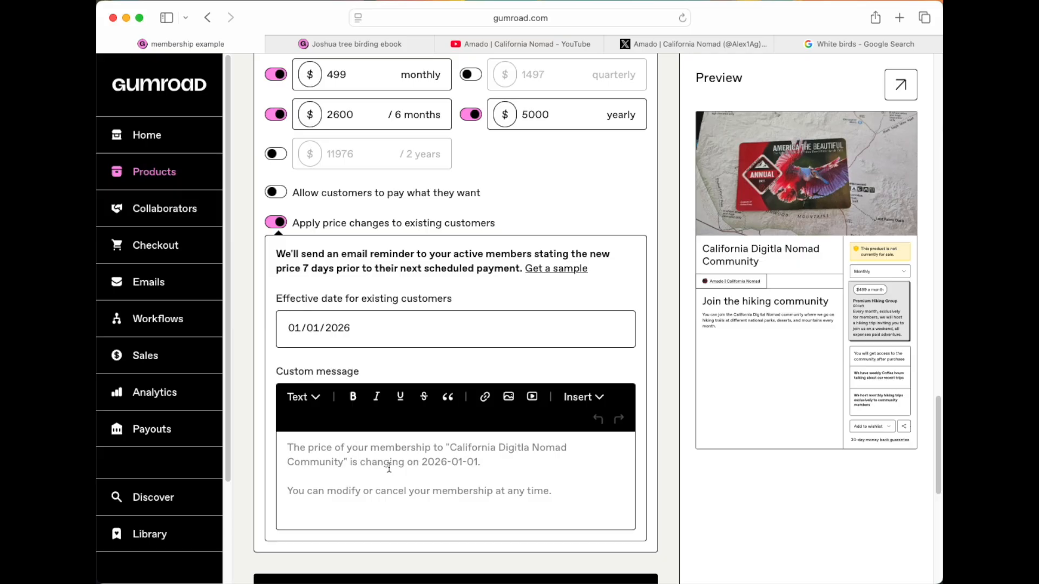
scroll(389, 467, down, 5)
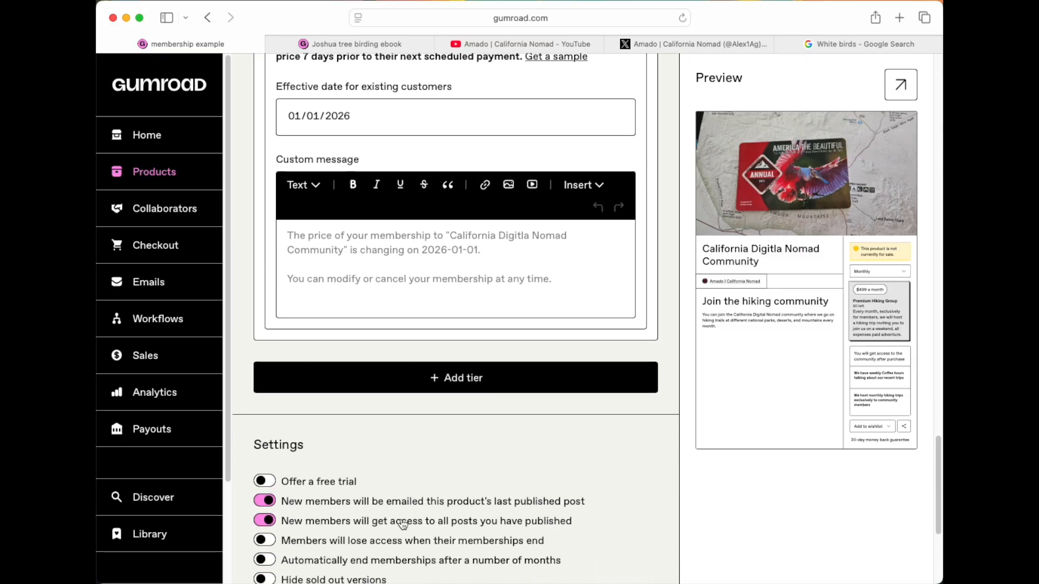
scroll(406, 533, down, 2)
scroll(405, 533, down, 1)
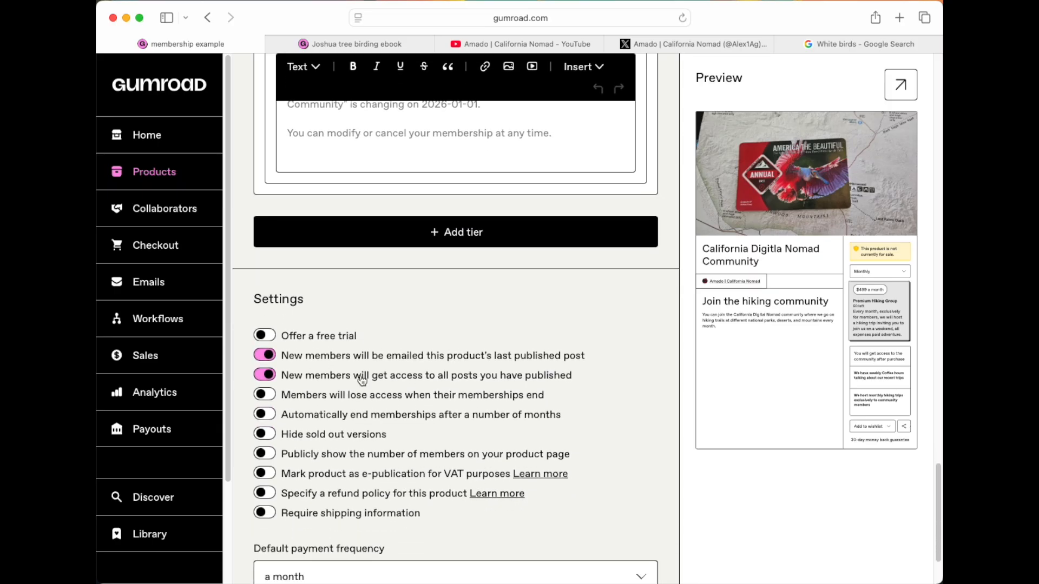
click(266, 336)
click(317, 405)
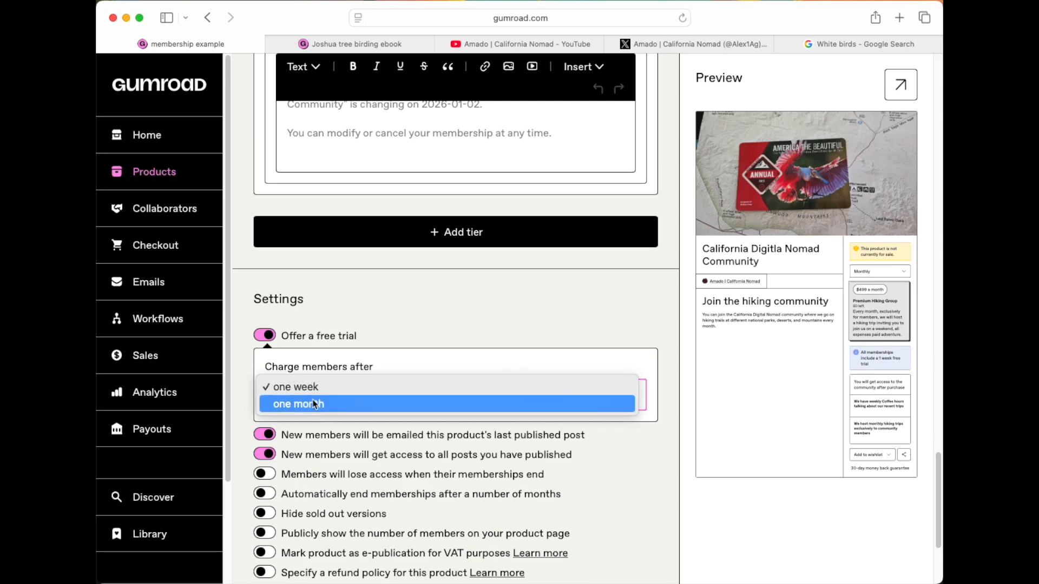
click(279, 336)
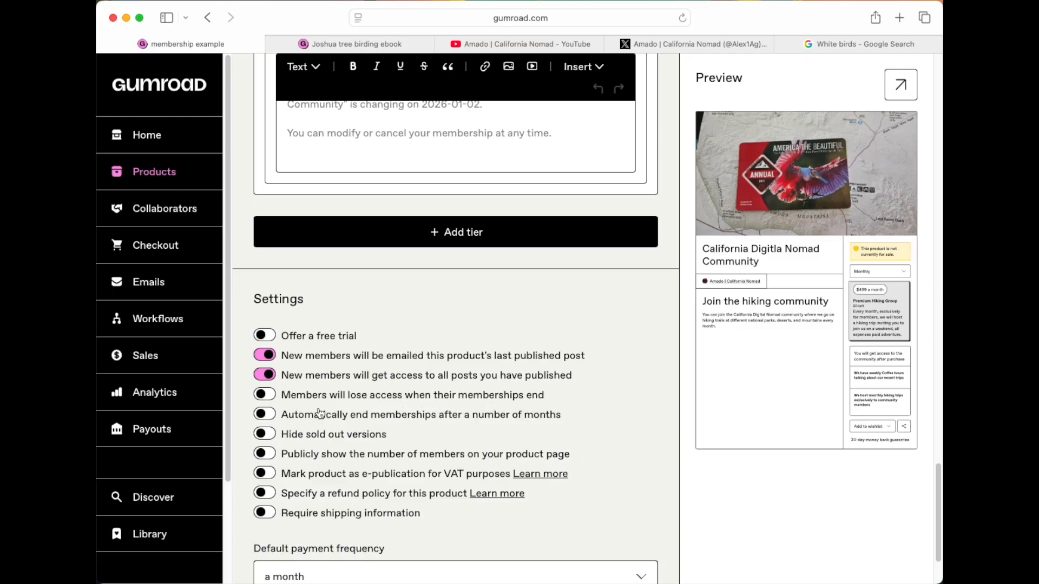
Step: Make members lose access when their memberships end and publicly show the number of members on the product page
click(263, 399)
click(264, 457)
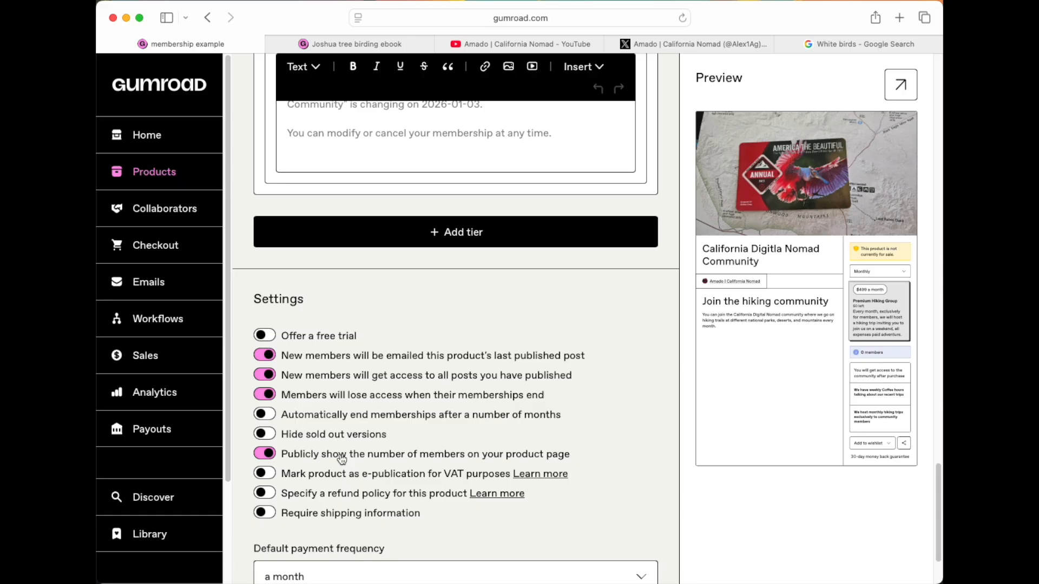
Step: Review the default payment frequency options without changing the selection, and return to the tier's pricing
scroll(341, 459, down, 1)
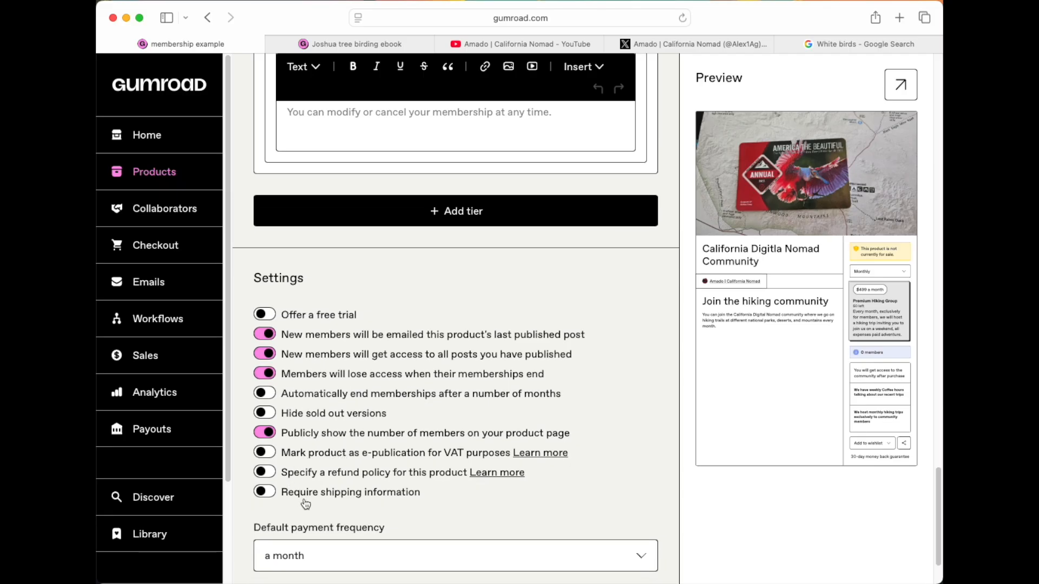
scroll(312, 505, down, 1)
scroll(311, 504, down, 2)
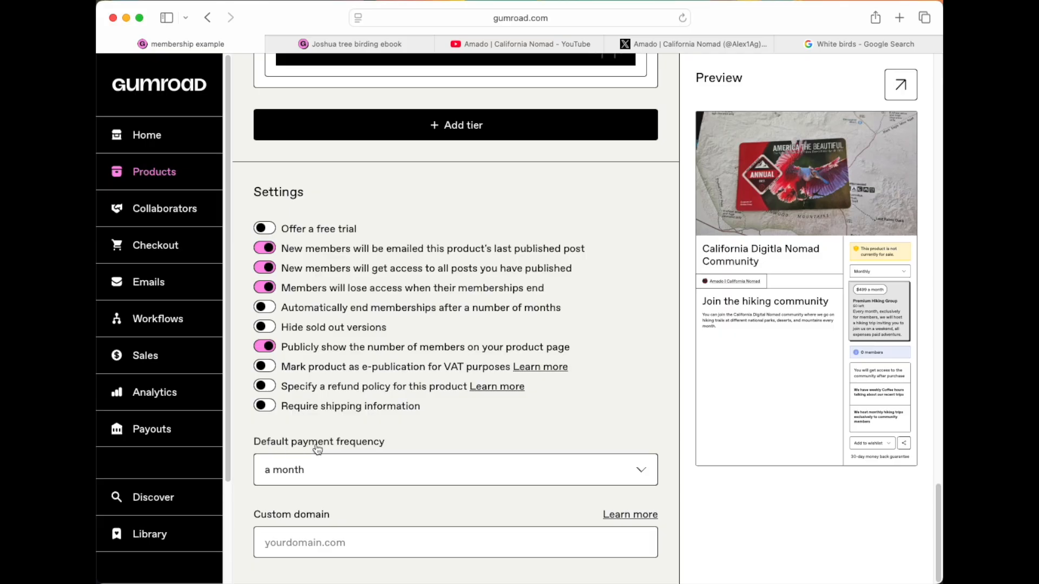
click(387, 471)
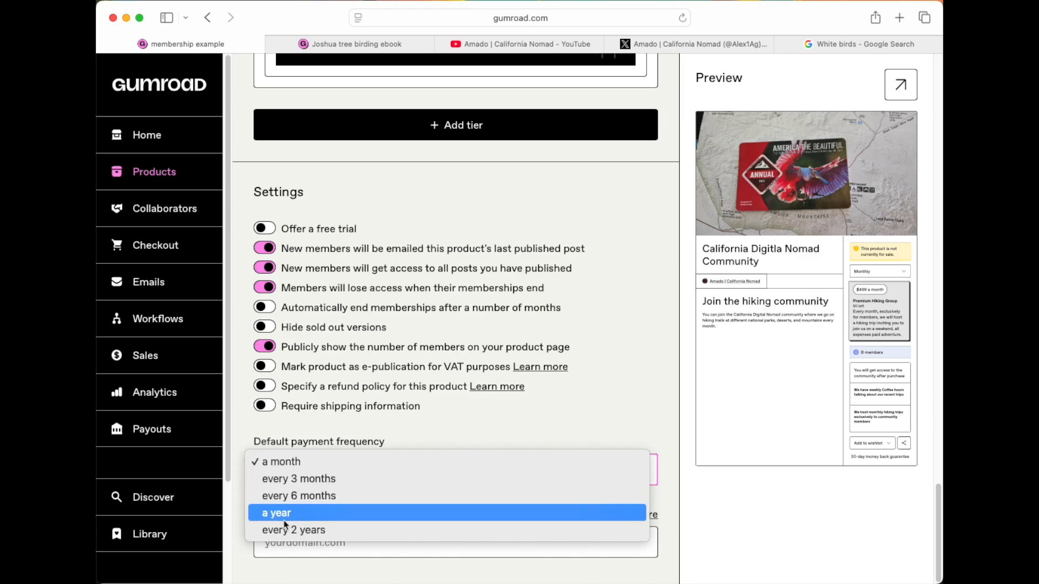
click(399, 429)
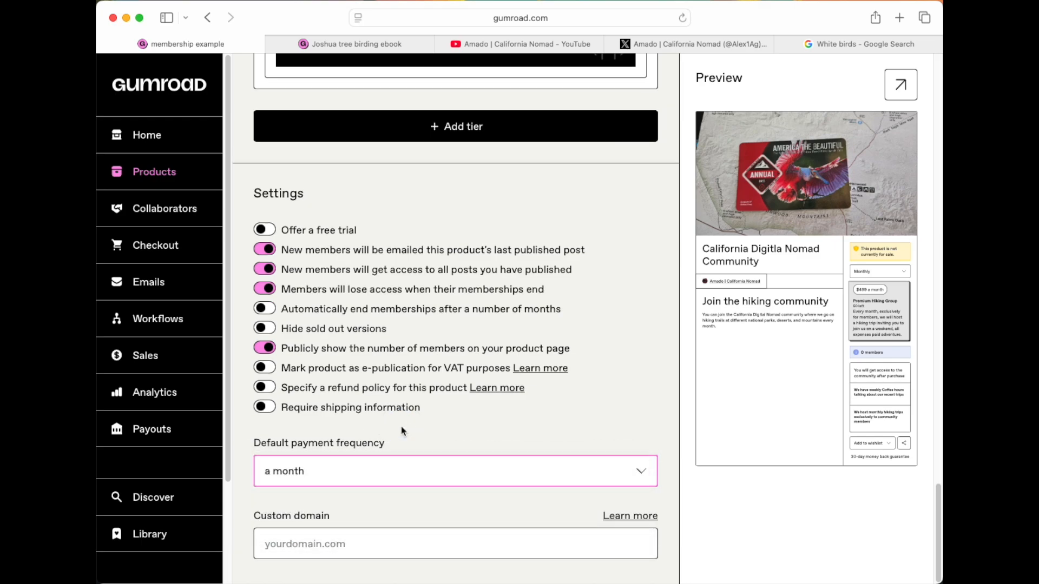
scroll(400, 430, up, 10)
scroll(402, 431, up, 4)
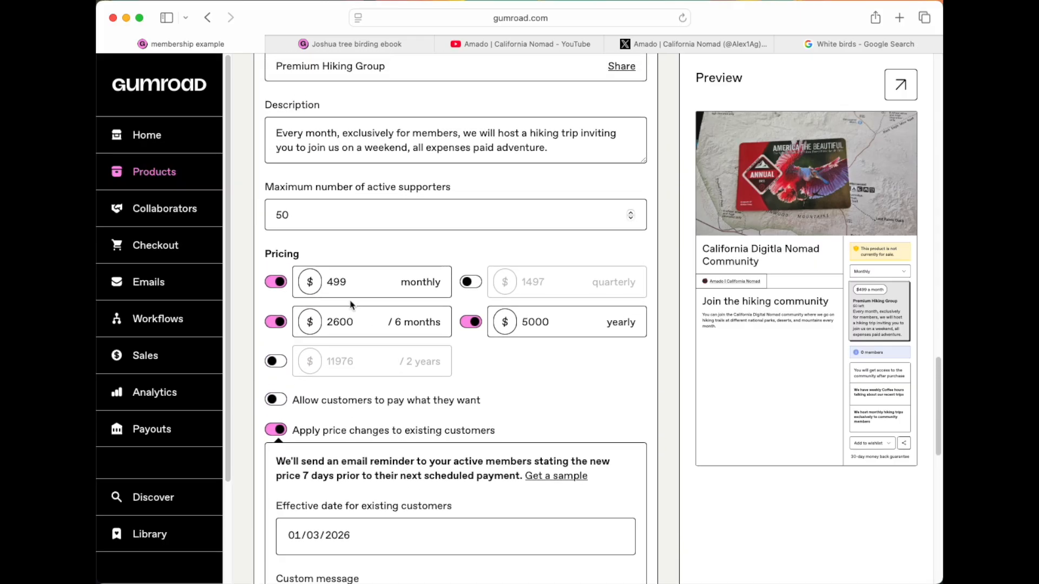
Step: Check the membership's pricing and settings, save the product details and continue to its content
click(394, 322)
click(555, 321)
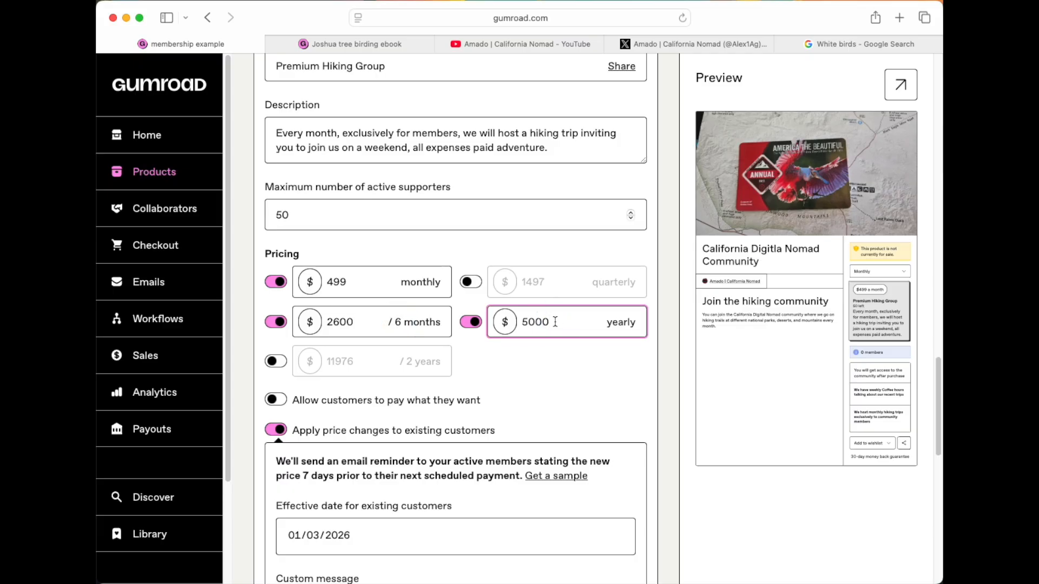
scroll(554, 322, down, 12)
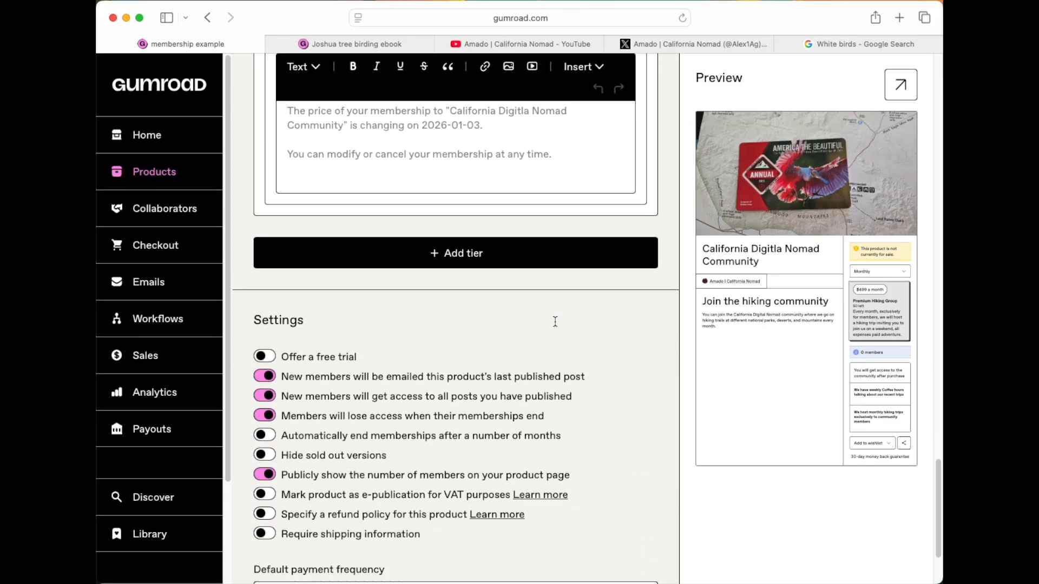
click(374, 540)
scroll(374, 540, up, 15)
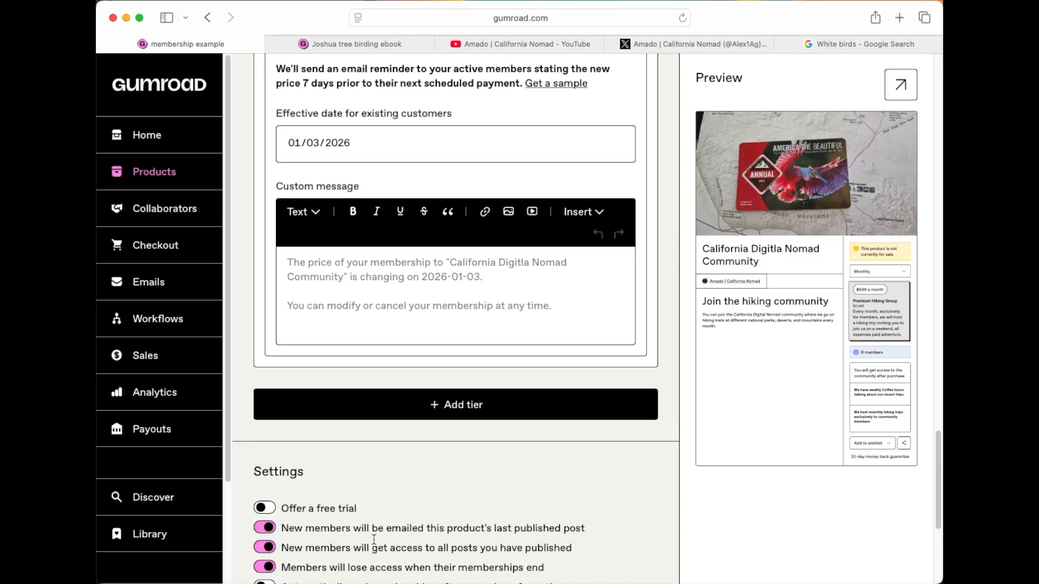
scroll(374, 539, up, 15)
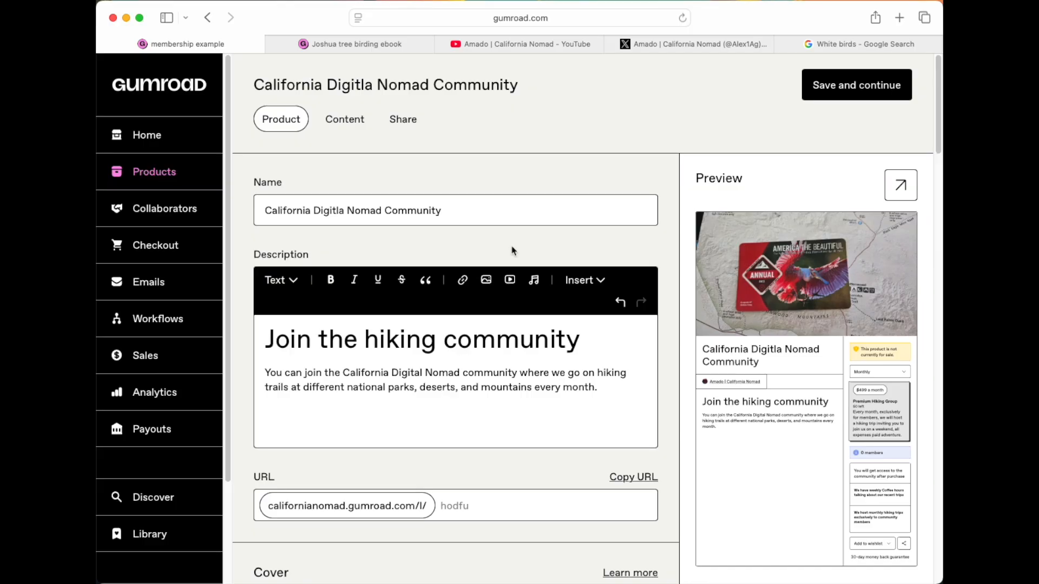
click(841, 86)
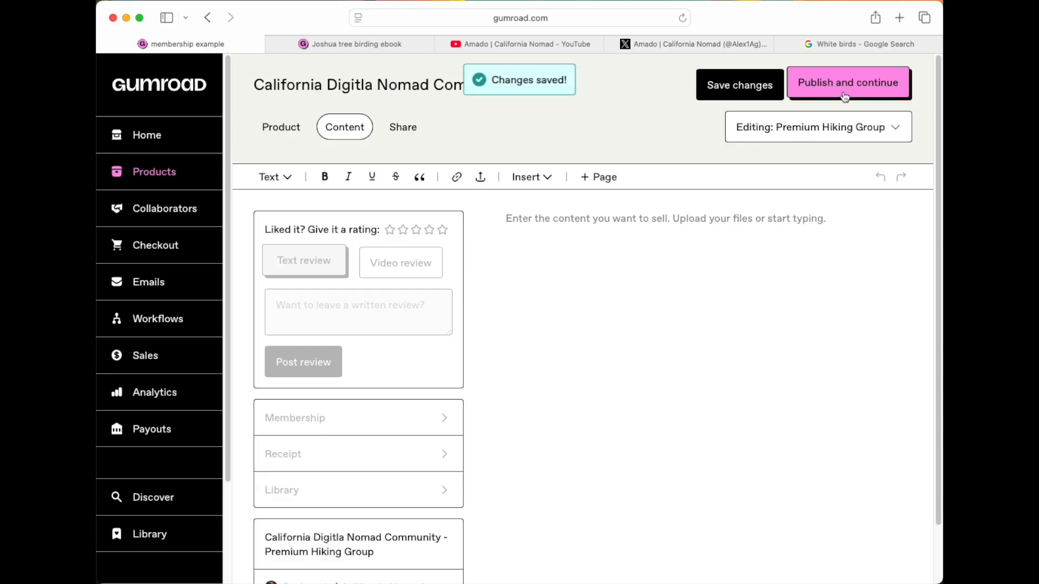
Step: Write the line "Click the button below to access the community" in the Premium Hiking Group content
click(557, 228)
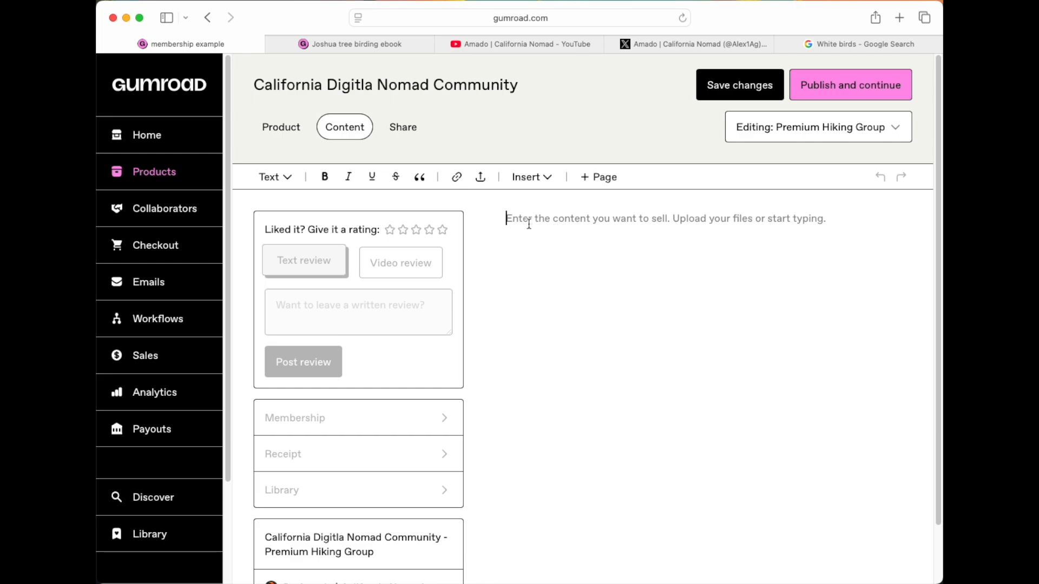
text(Click the but)
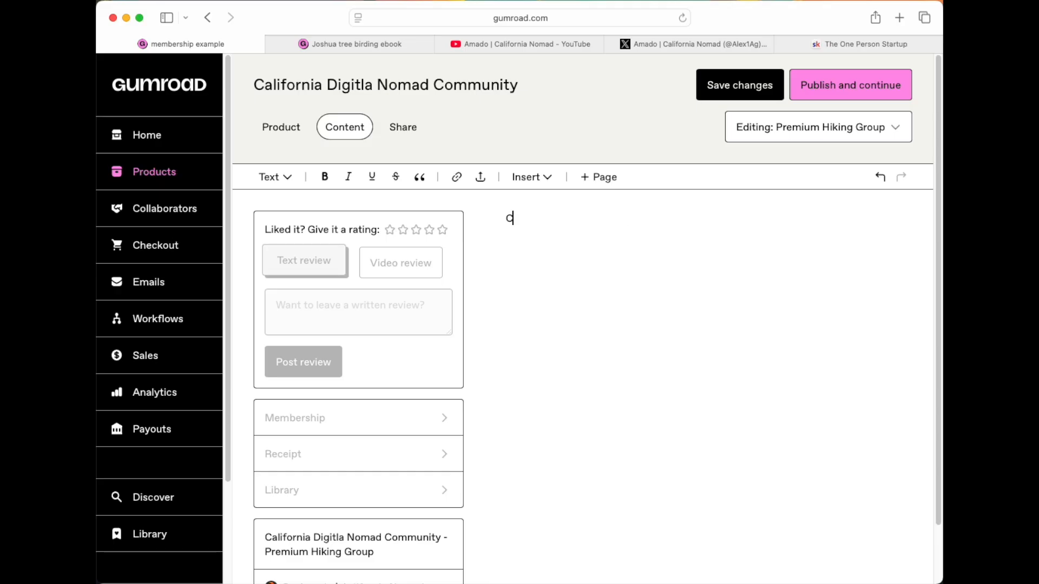
text(ton below to access)
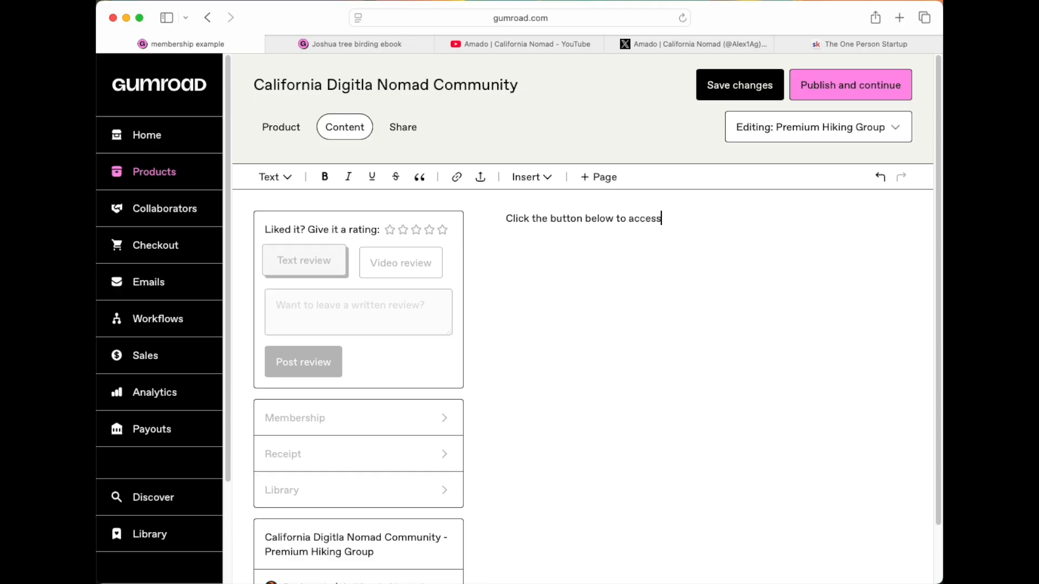
text( the community)
key(Return)
Step: Insert a button labelled "Access Community" with the copied community link below the text, and save the changes
click(540, 177)
click(546, 209)
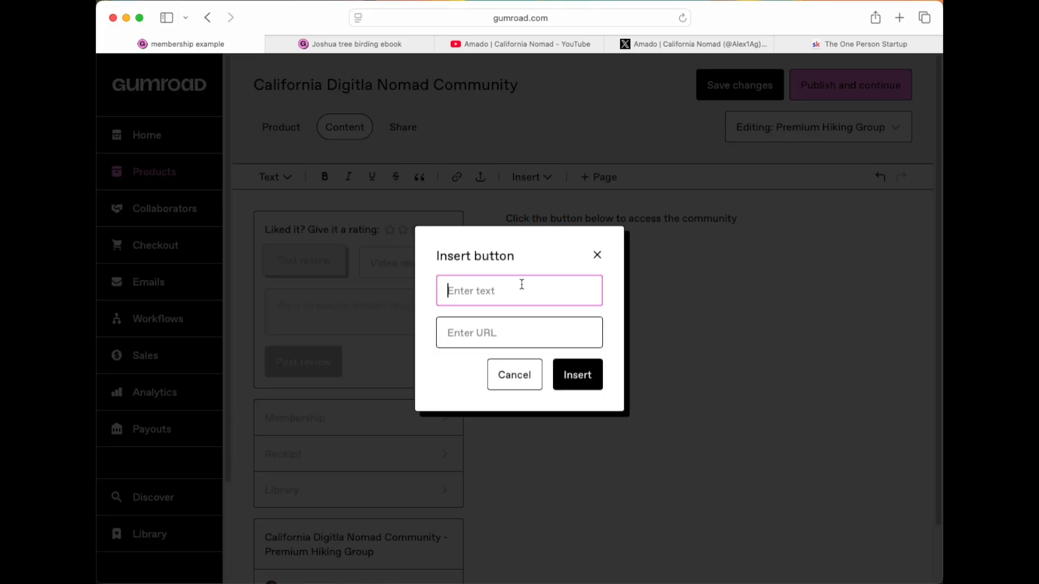
text(Access Community)
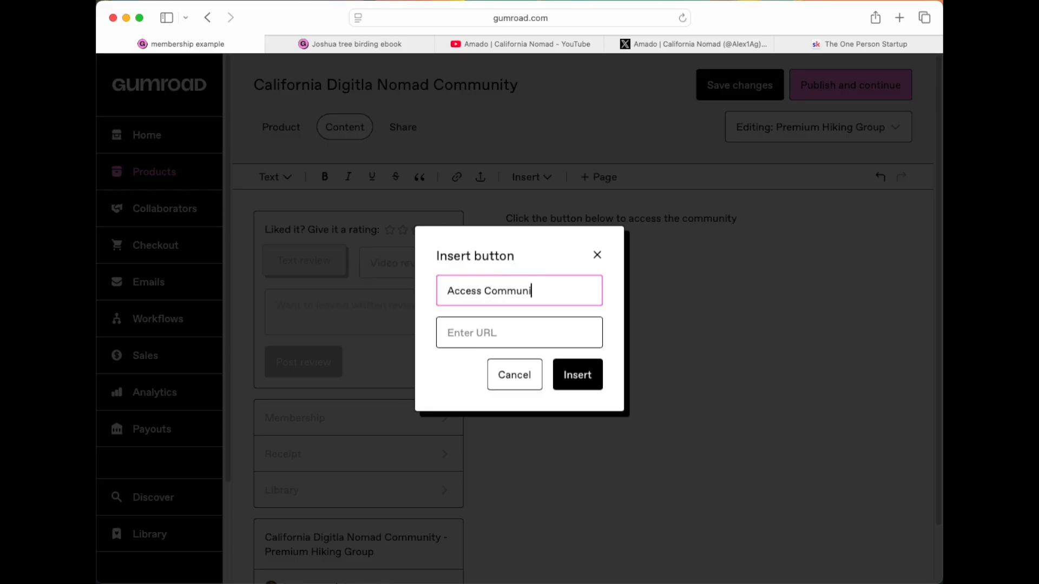
click(500, 322)
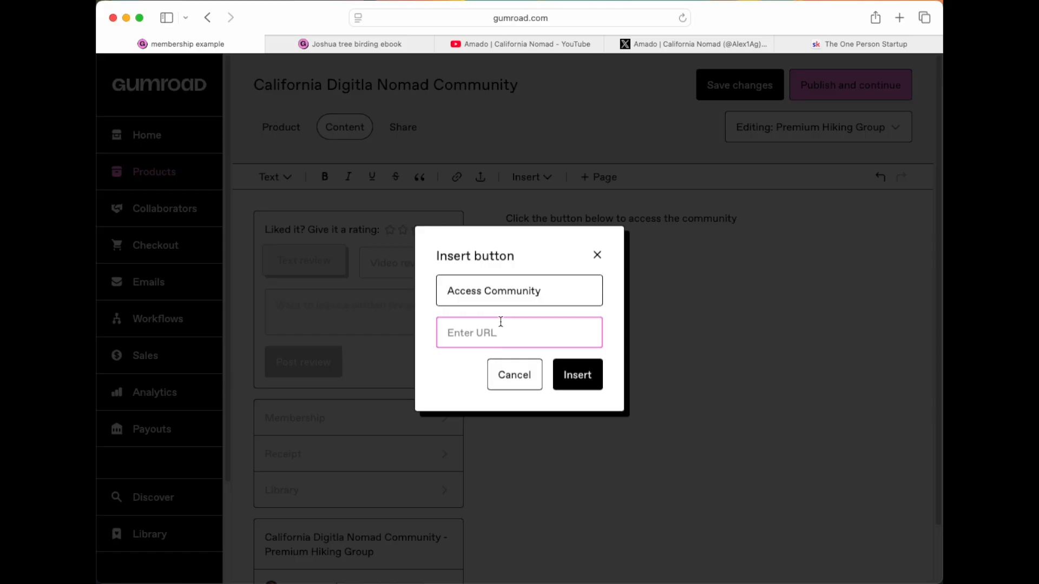
key(super+v)
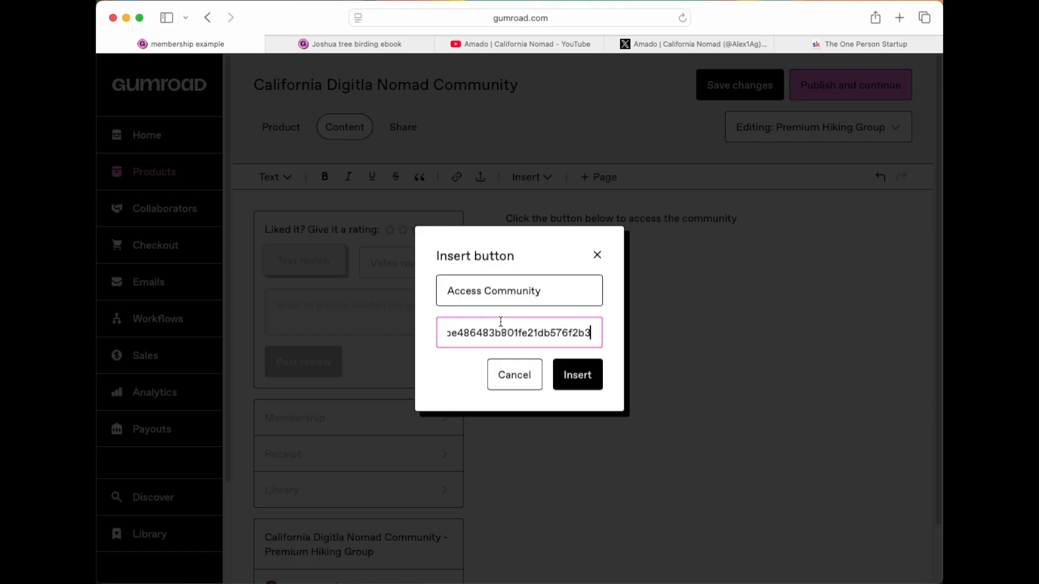
click(576, 372)
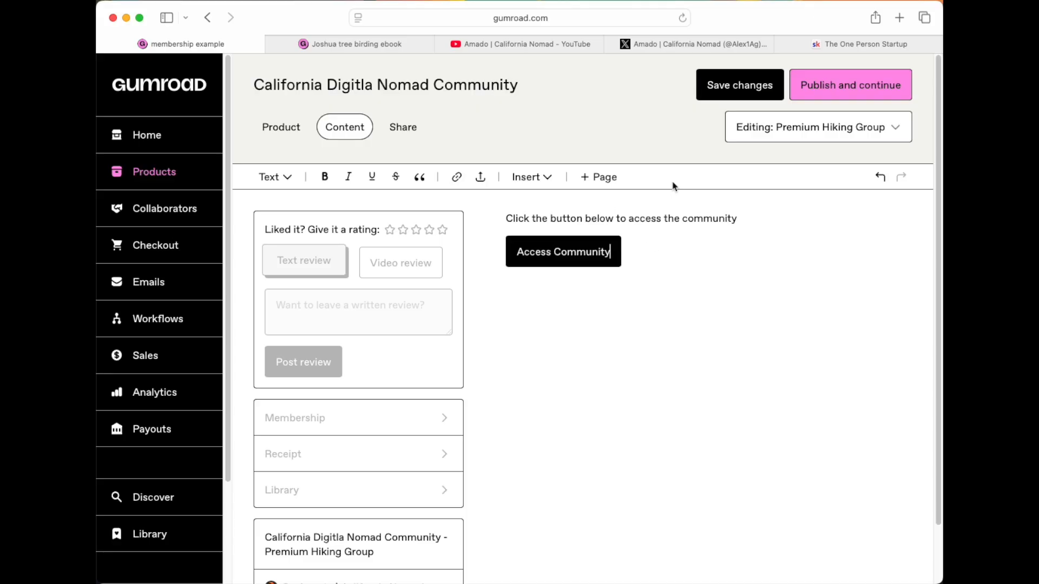
click(744, 83)
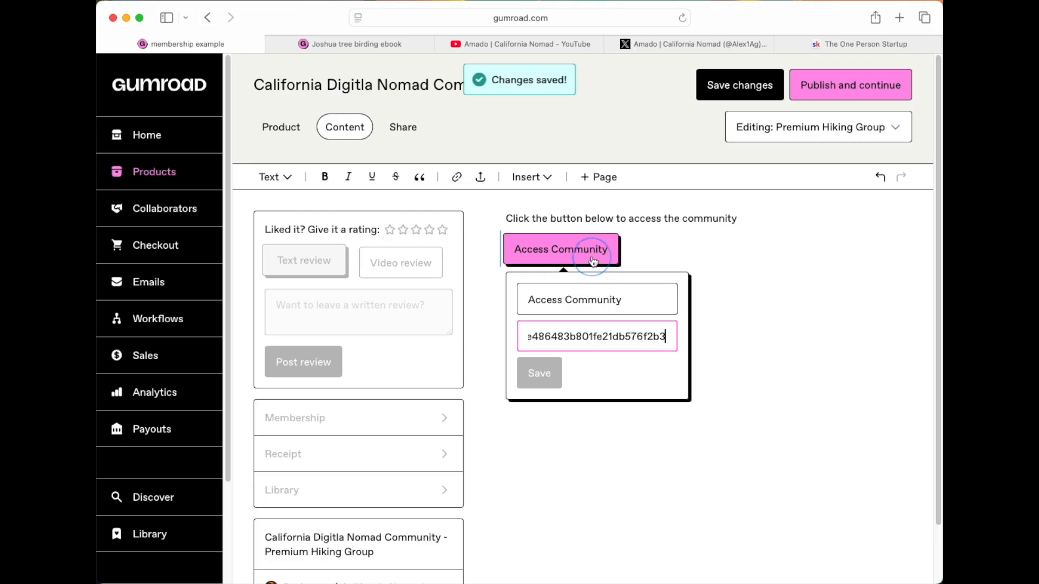
Step: Switch to The One Person Startup community on Skool and read through its About page
click(822, 44)
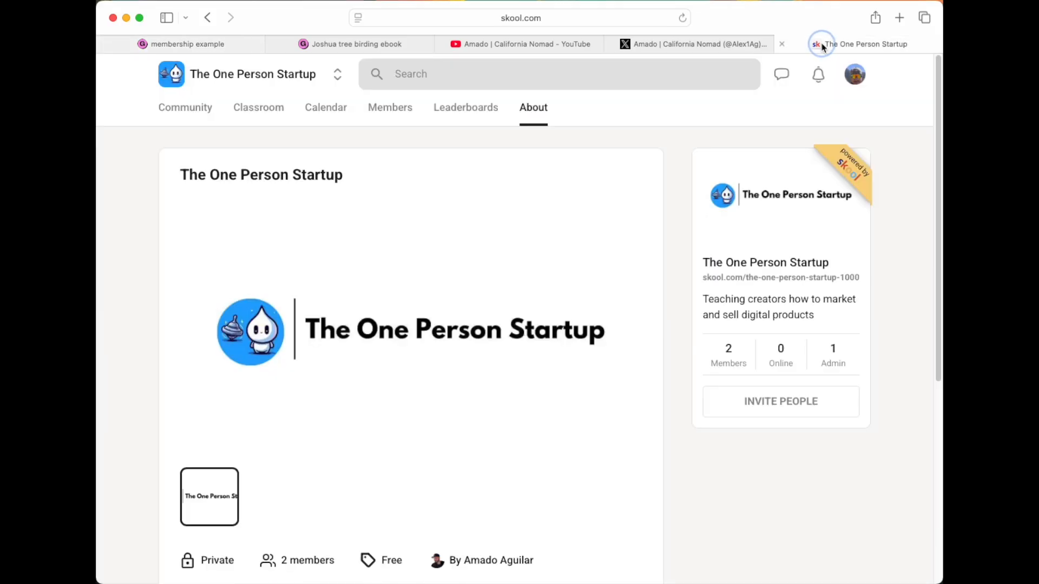
scroll(646, 220, down, 3)
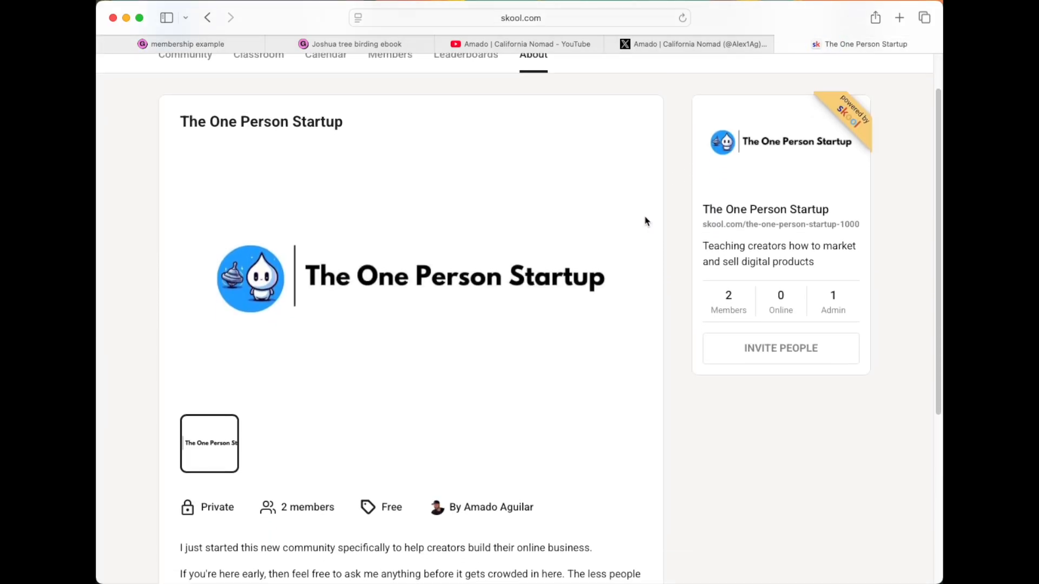
scroll(647, 220, down, 2)
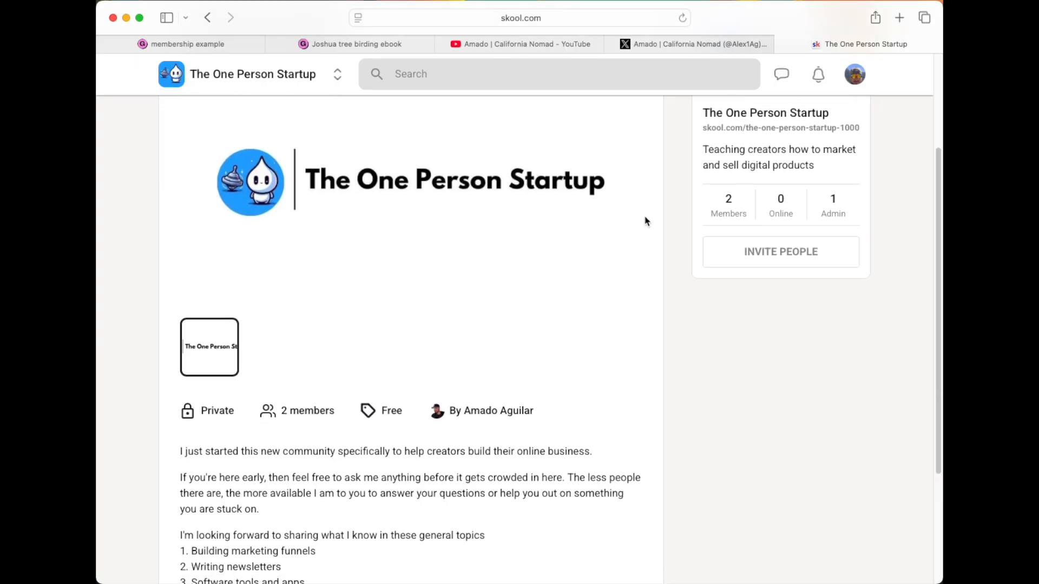
scroll(646, 220, down, 3)
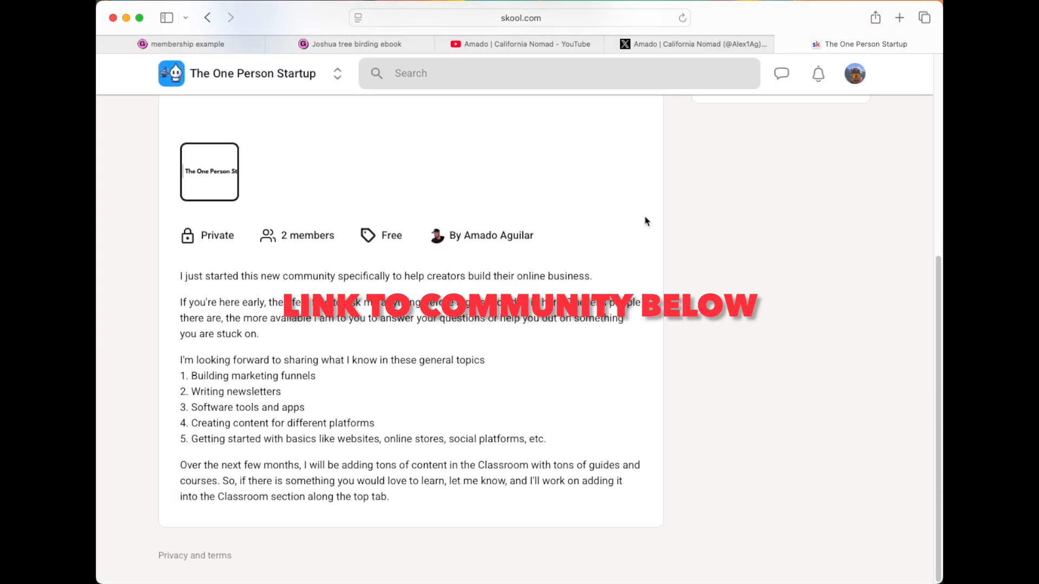
scroll(646, 221, up, 7)
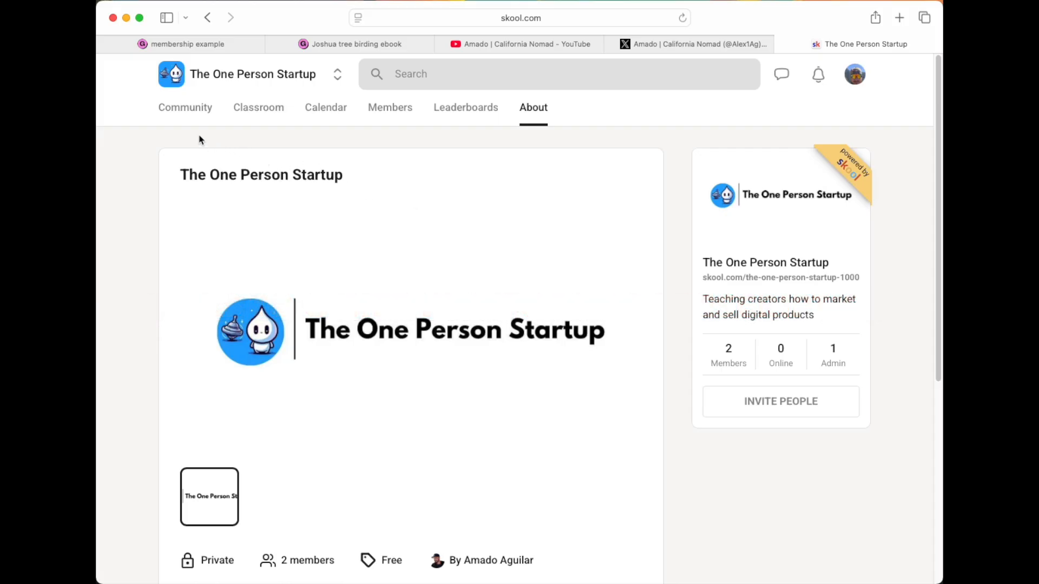
Step: View the Skool community's discussion feed and look over its pinned posts
click(184, 112)
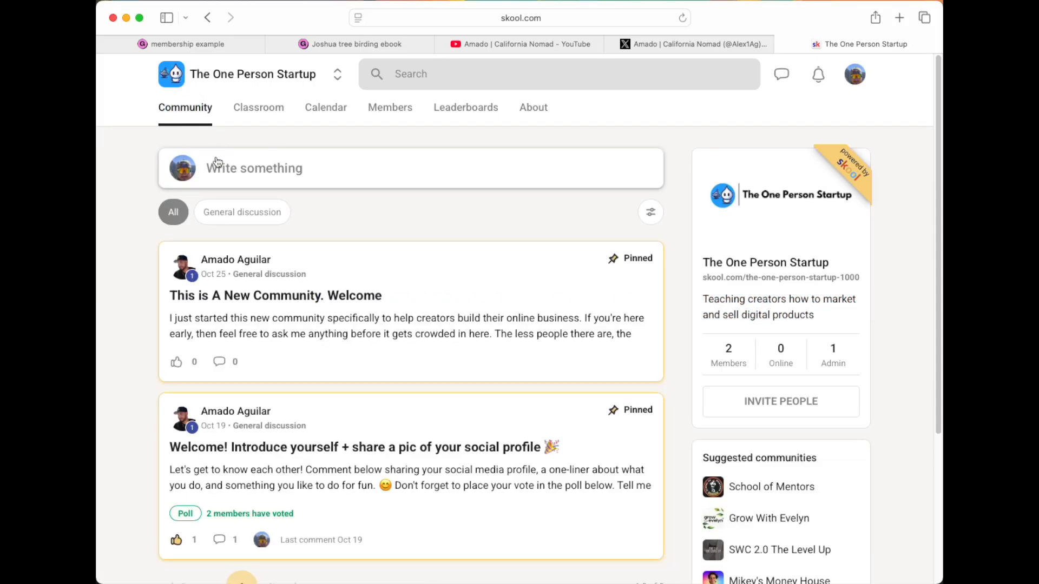
scroll(184, 219, down, 3)
scroll(182, 224, up, 3)
scroll(685, 390, down, 1)
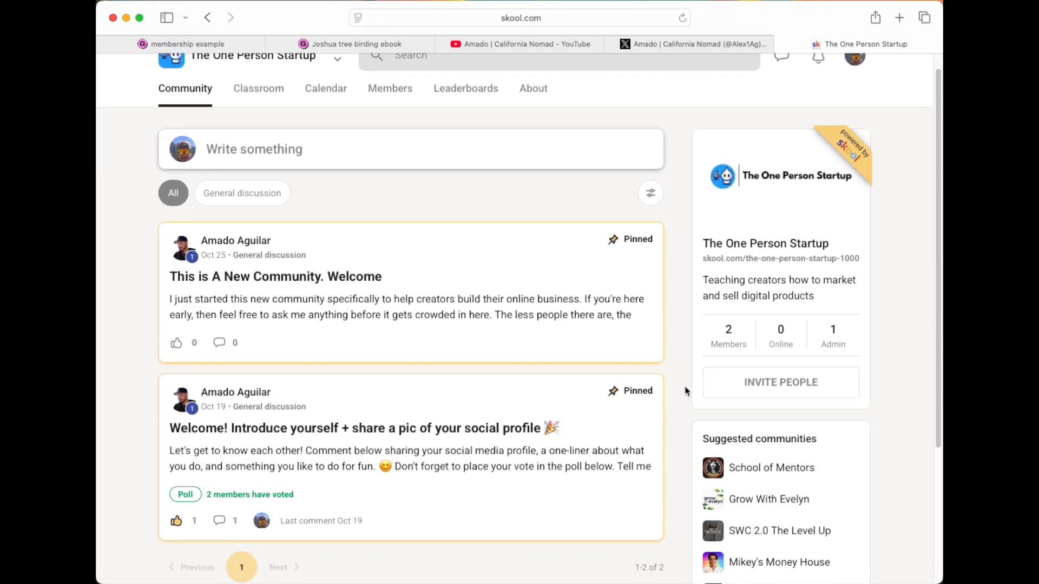
scroll(685, 390, down, 1)
scroll(685, 390, down, 1)
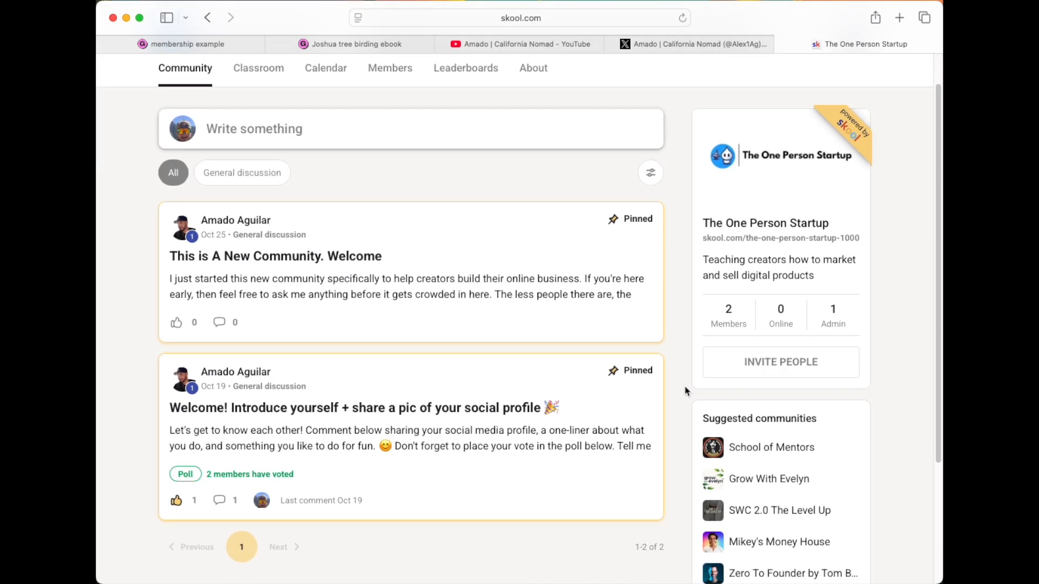
scroll(685, 391, up, 3)
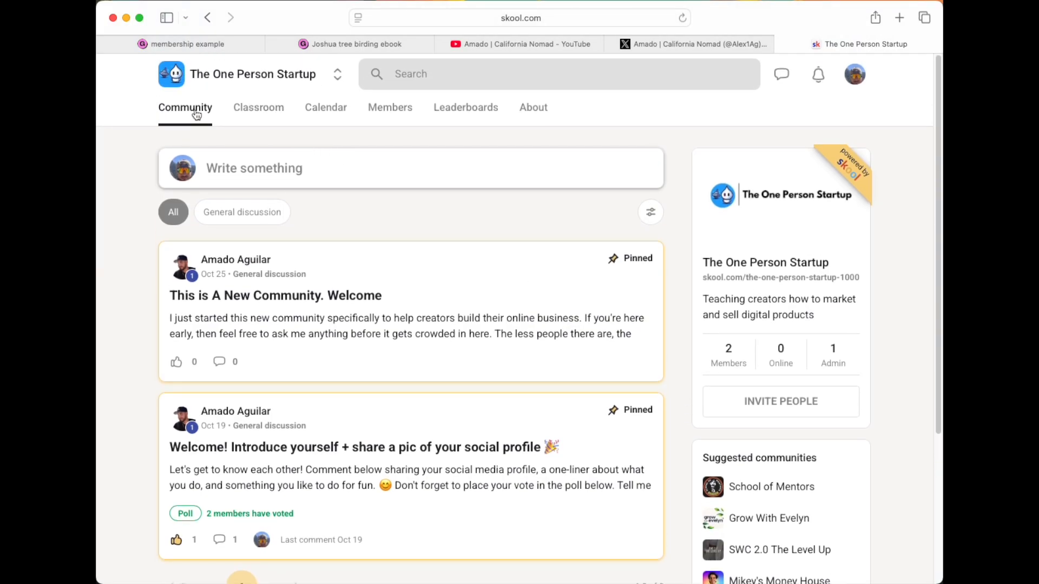
Step: Browse the courses offered in the Skool community's Classroom
click(266, 109)
scroll(314, 221, down, 3)
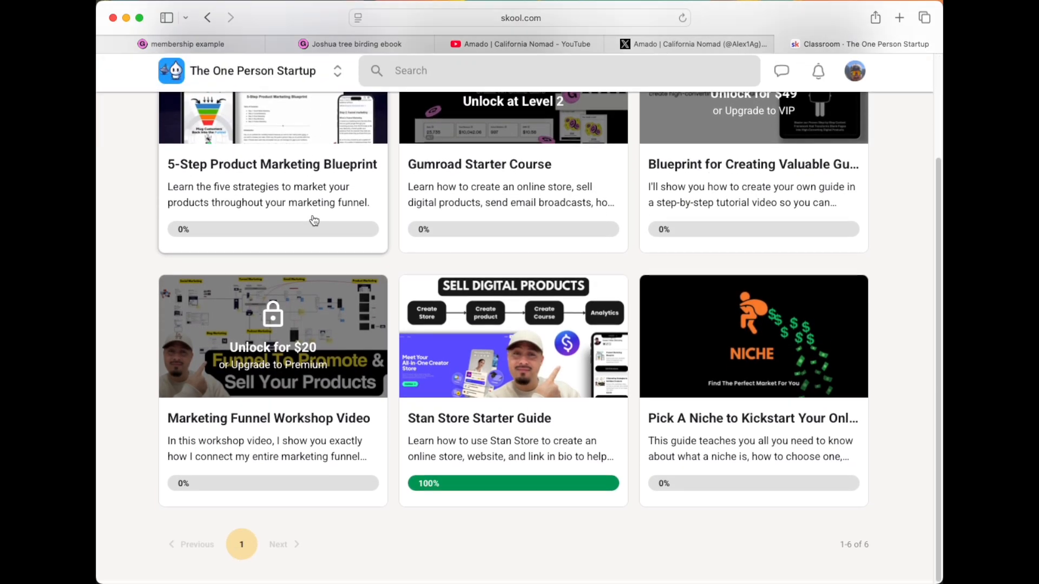
scroll(314, 220, up, 1)
scroll(314, 220, up, 2)
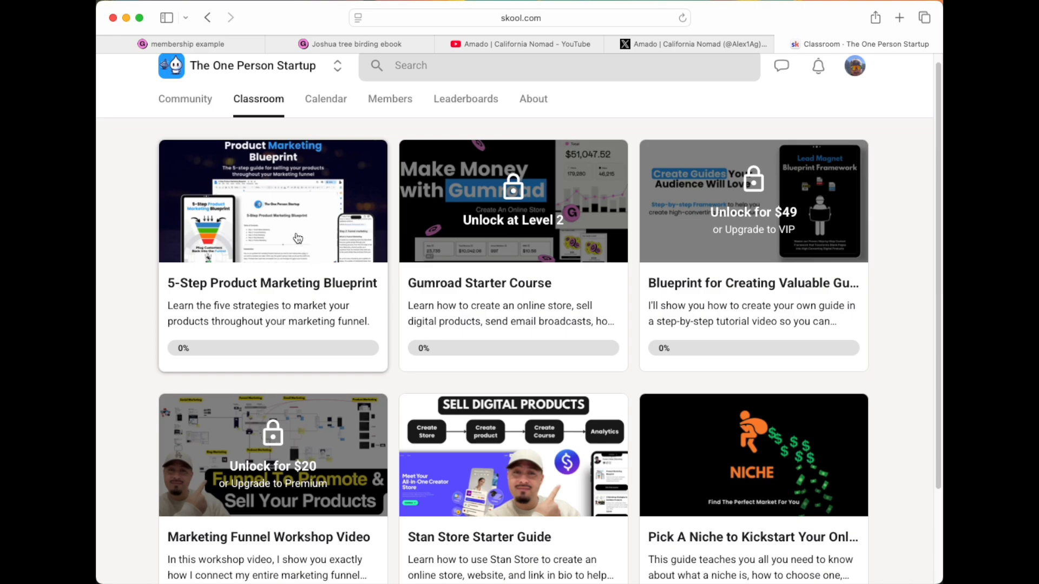
Step: Open the 5-Step Product Marketing Blueprint course and skim its "Step 1: Social Media Marketing" lesson
click(297, 238)
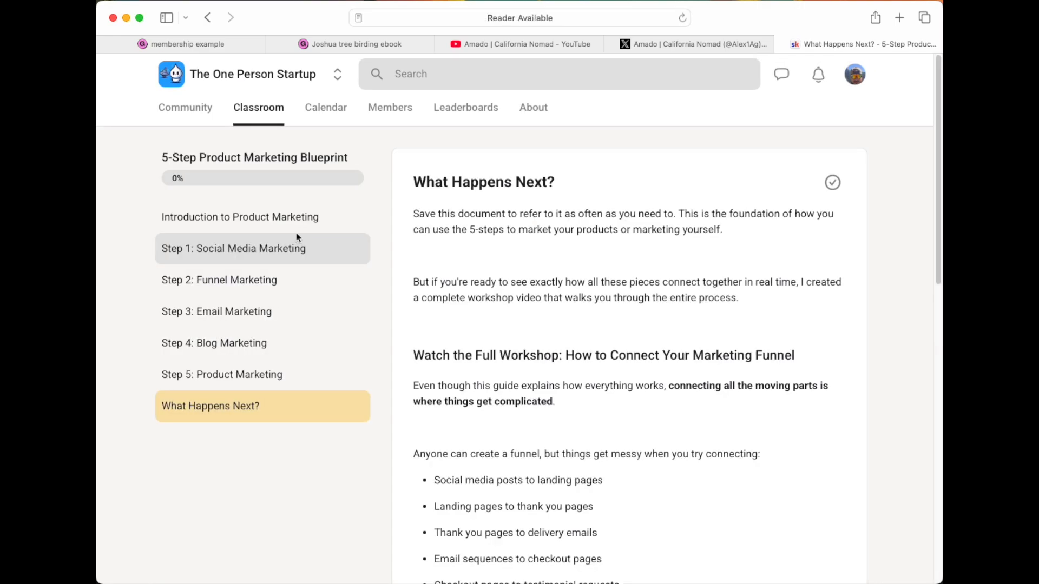
click(237, 253)
scroll(462, 358, down, 14)
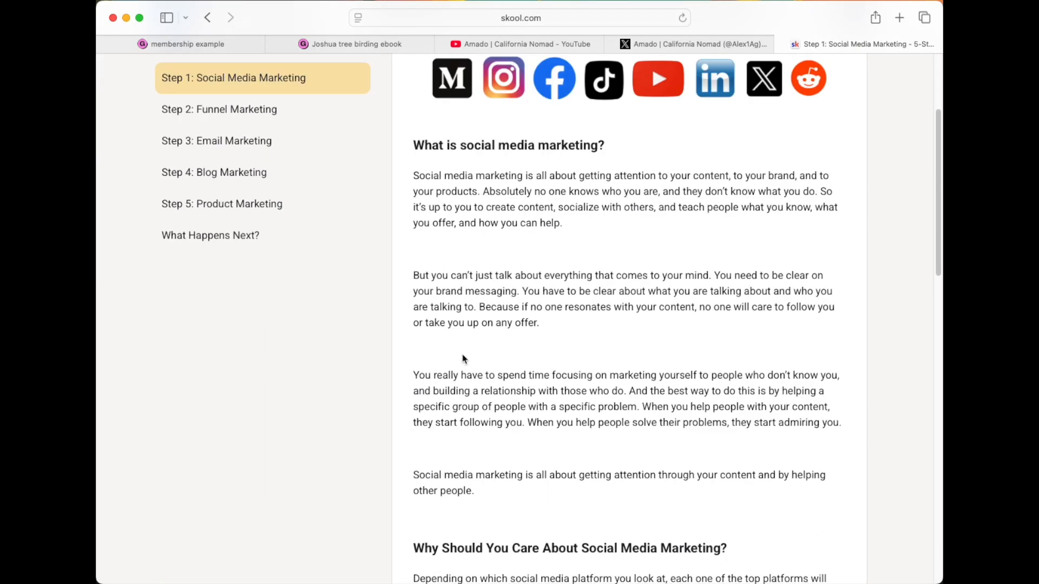
scroll(463, 359, down, 12)
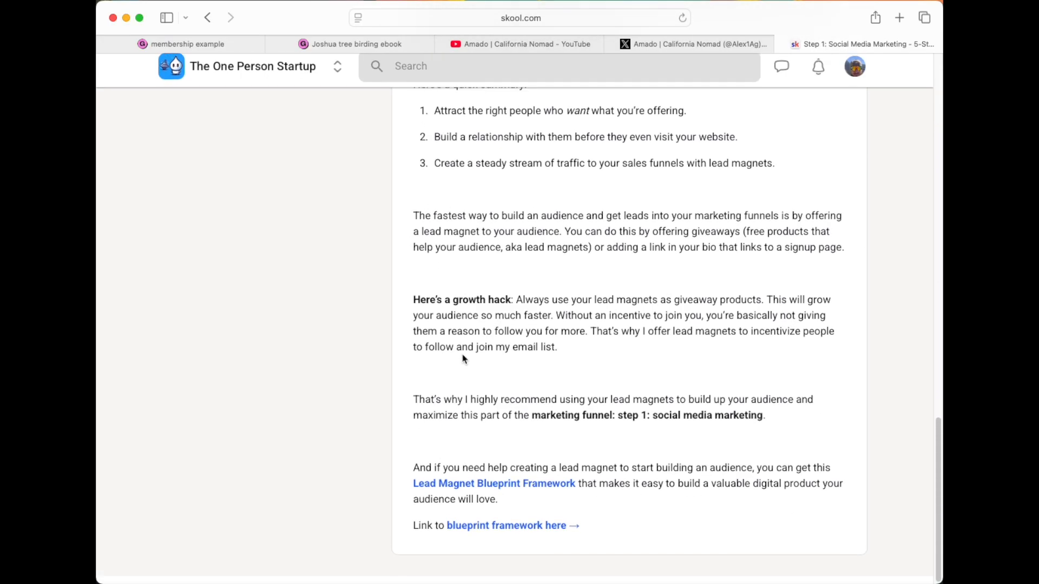
scroll(463, 356, up, 12)
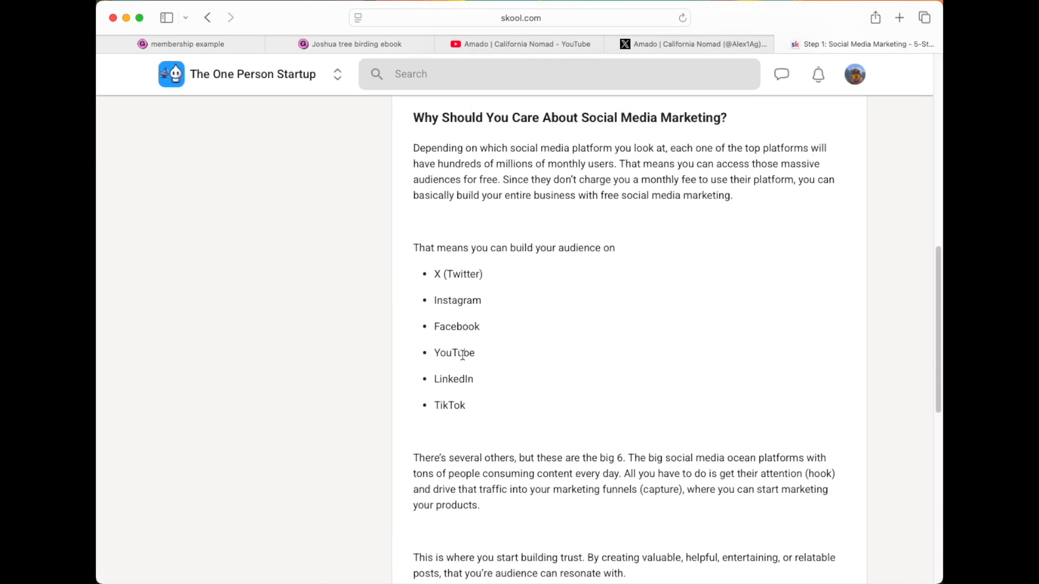
scroll(462, 356, up, 5)
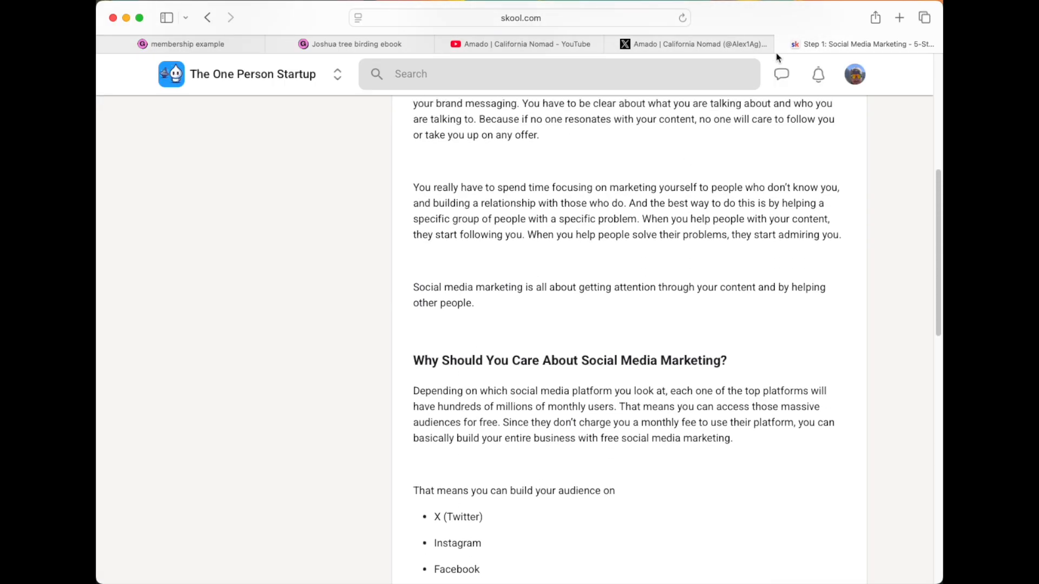
Step: Close the Skool page, return to the membership's content on Gumroad and publish the product
click(782, 44)
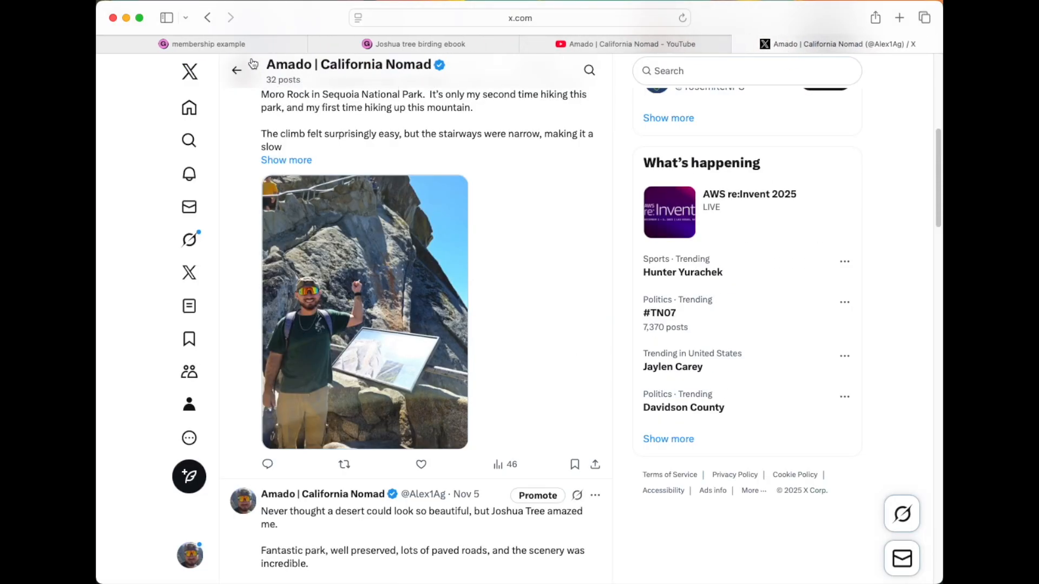
click(242, 44)
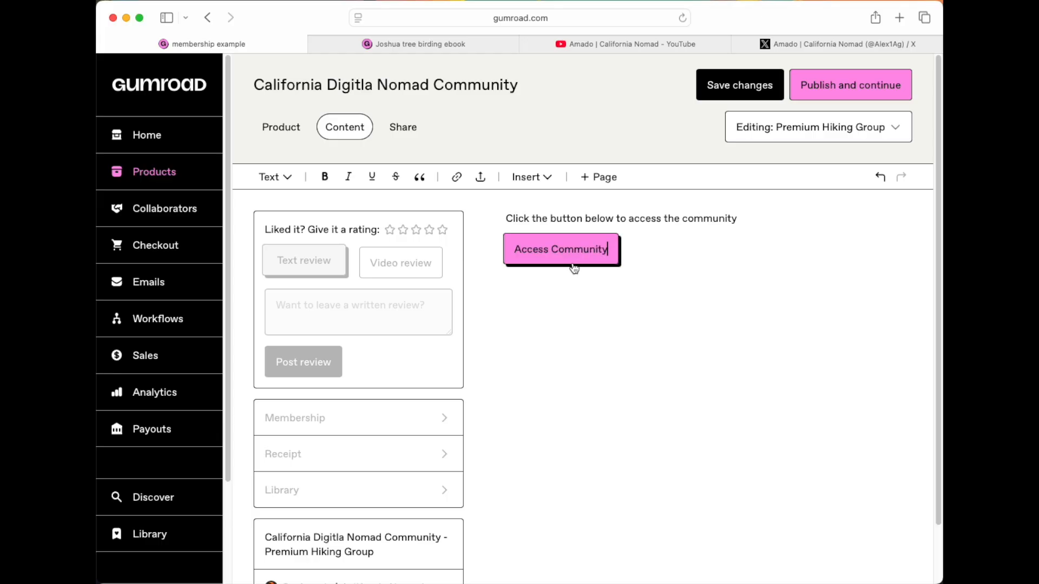
click(563, 299)
click(830, 91)
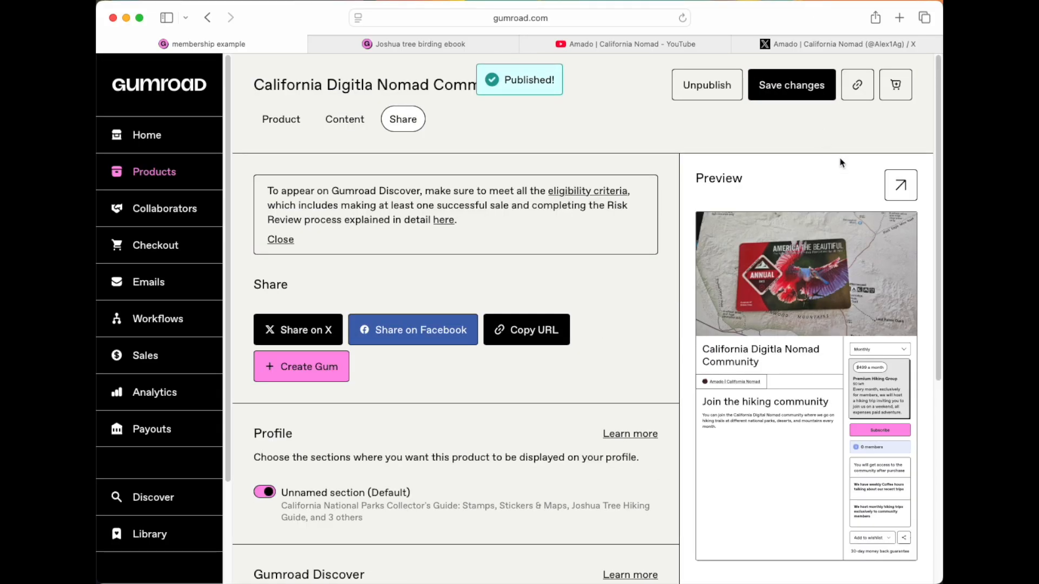
Step: Open the published membership's public page and examine its description and Premium Hiking Group tier
click(903, 193)
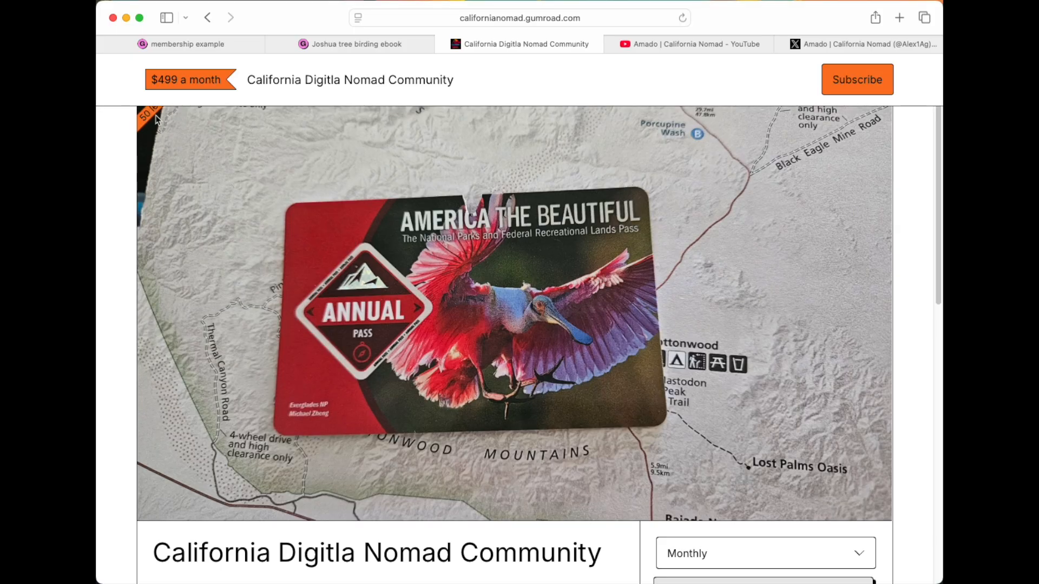
scroll(580, 388, down, 7)
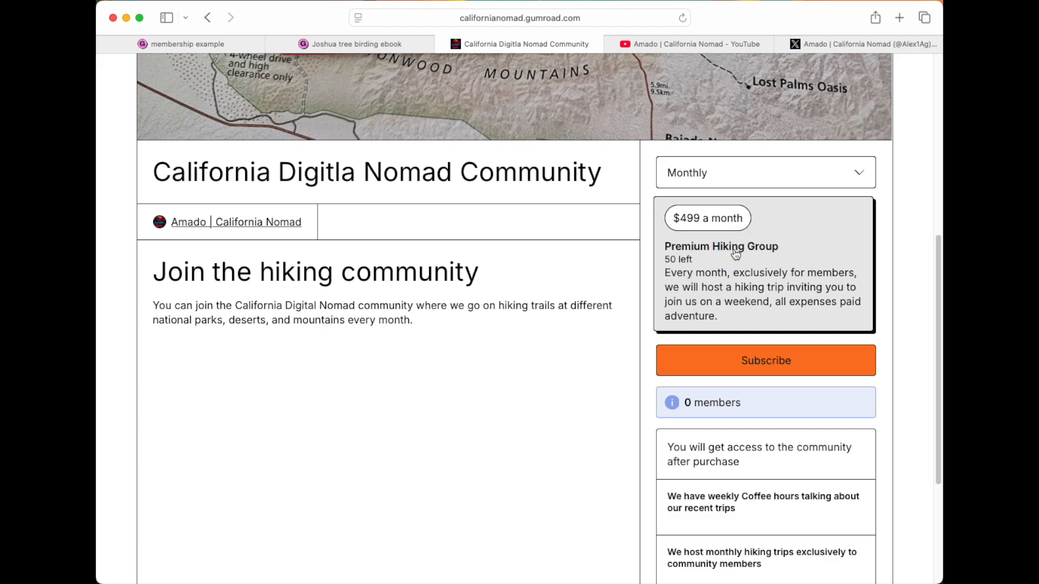
Step: Compare the Premium Hiking Group tier's six-month, yearly and monthly prices on the public page, and start subscribing on the monthly plan
scroll(674, 416, down, 2)
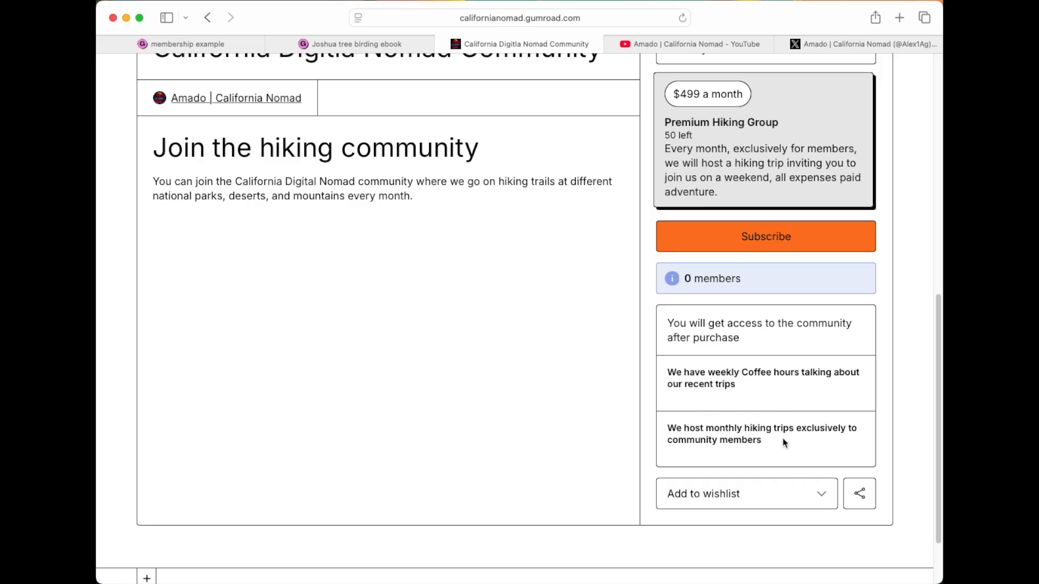
scroll(727, 453, up, 3)
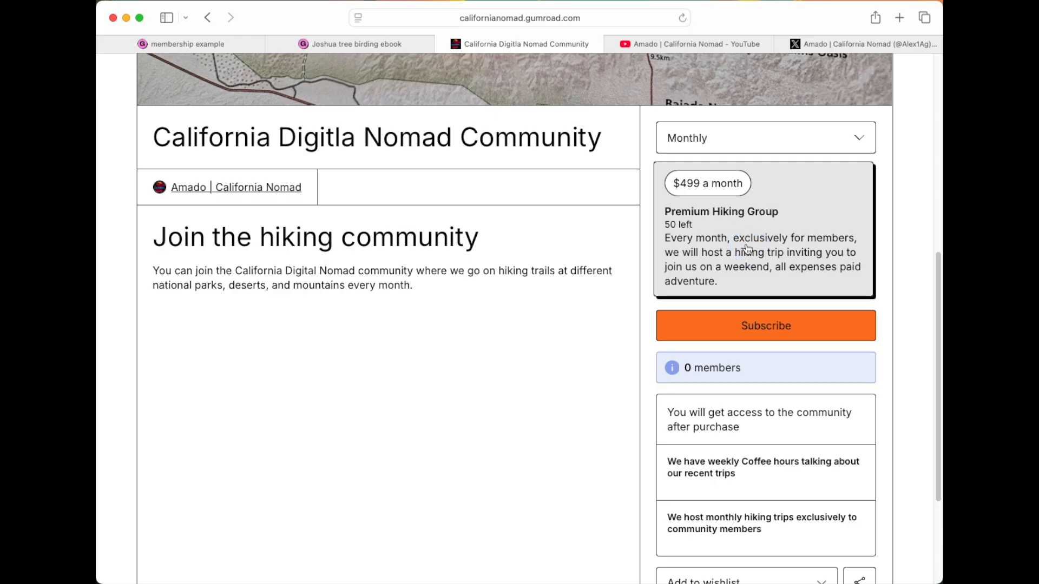
click(830, 137)
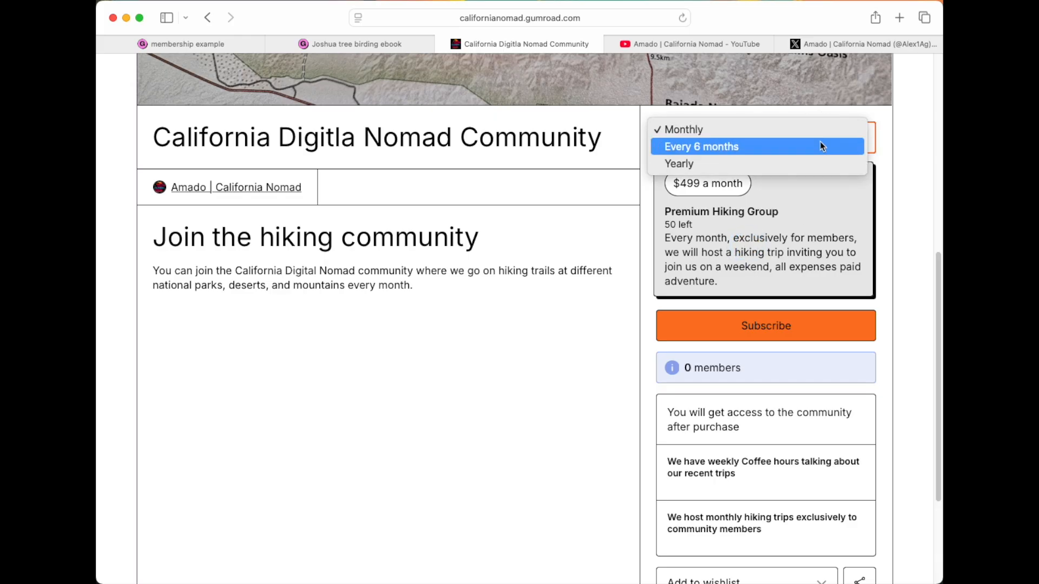
click(816, 147)
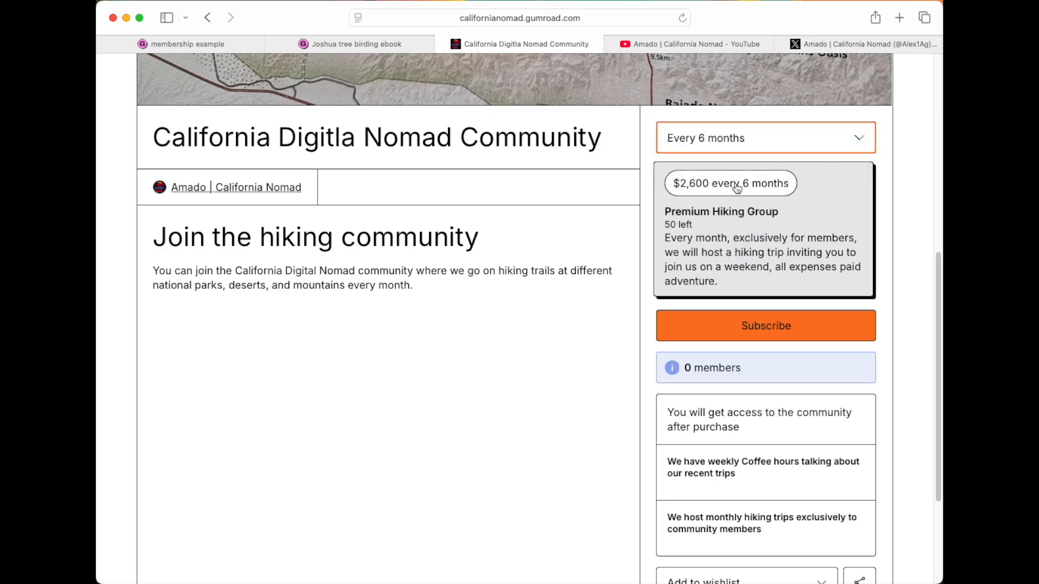
click(757, 139)
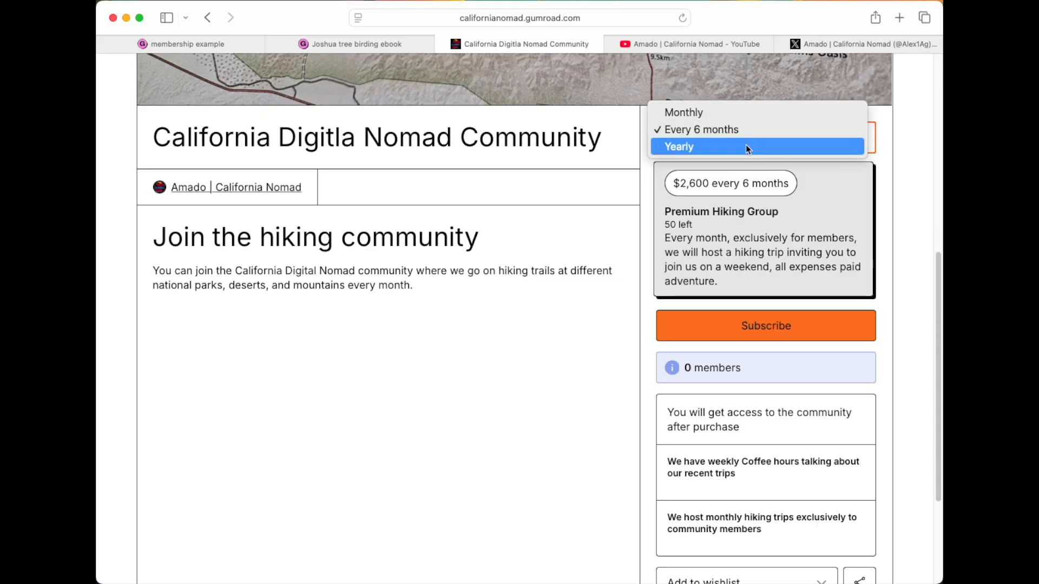
click(745, 150)
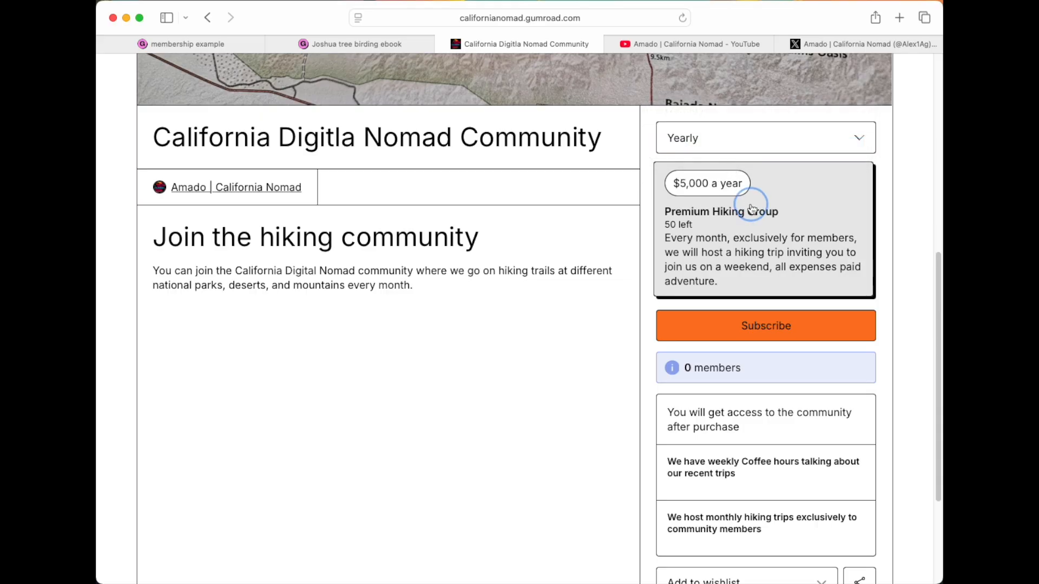
click(772, 139)
click(760, 97)
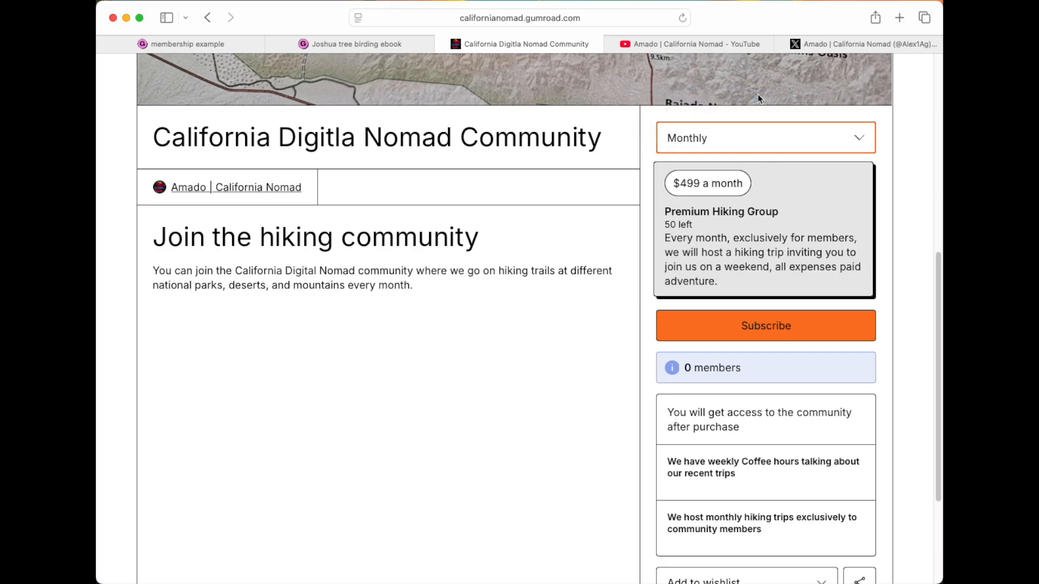
click(742, 336)
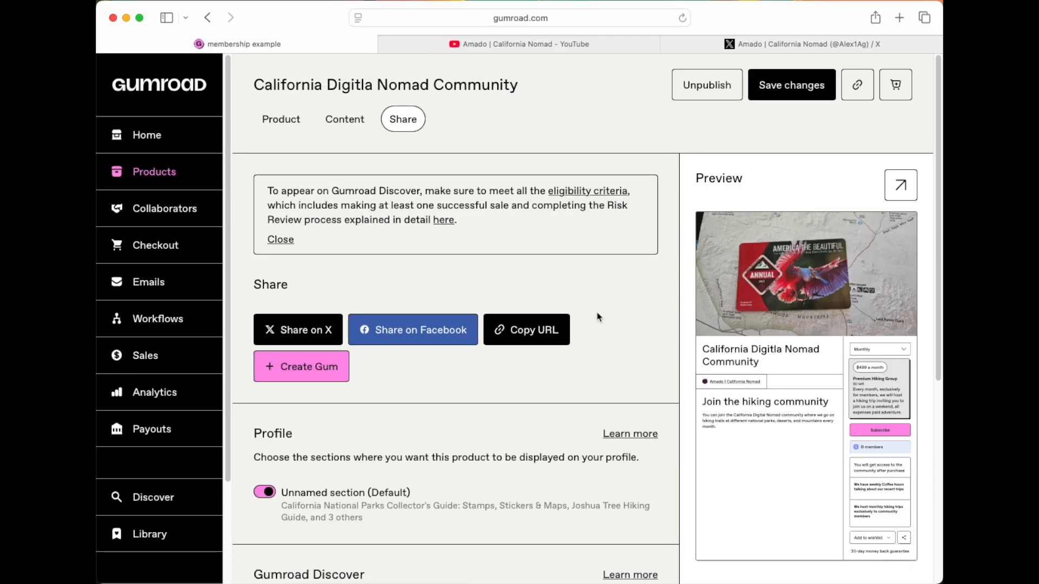
Step: Save the published membership's changes and copy its product link
click(795, 96)
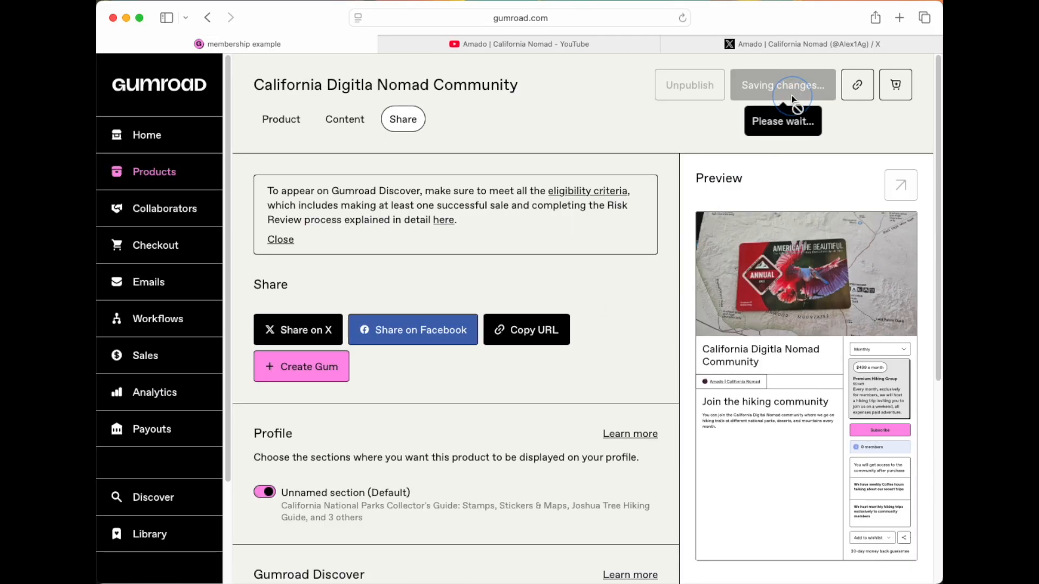
click(859, 92)
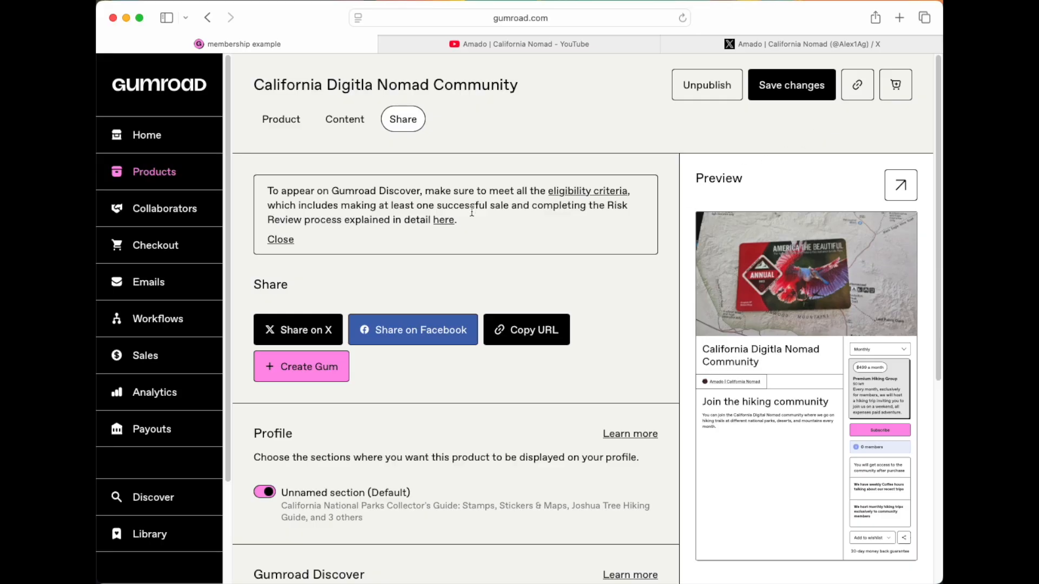
Step: Review the membership's product settings from the name down past the product info, and save the changes
click(283, 120)
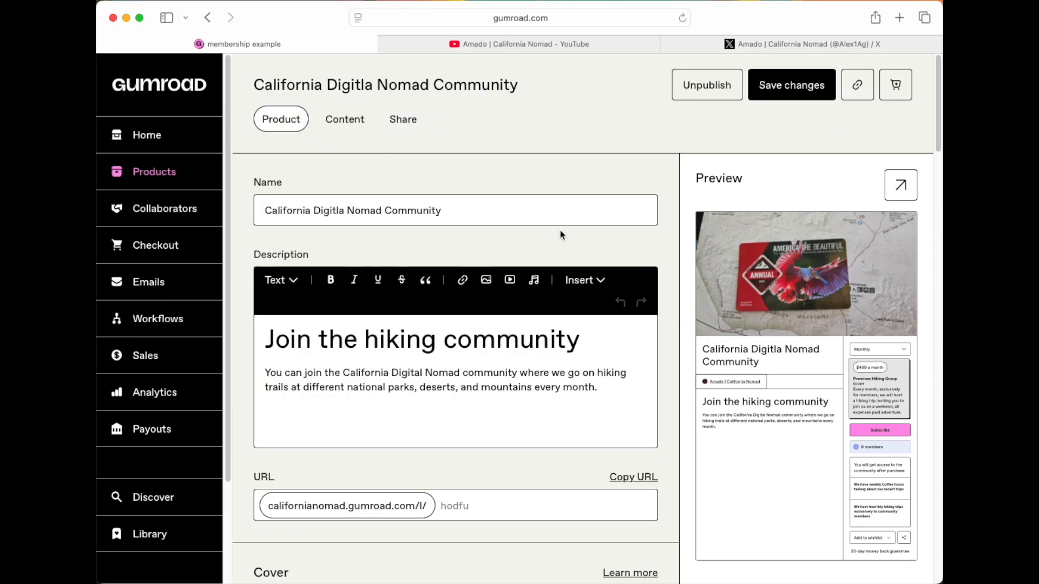
scroll(561, 234, down, 2)
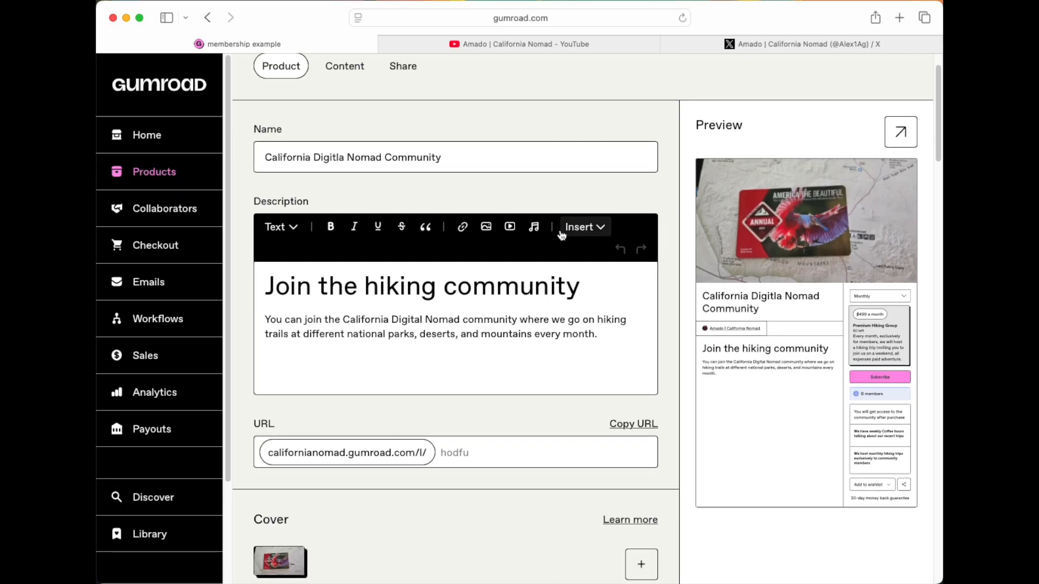
scroll(561, 234, down, 2)
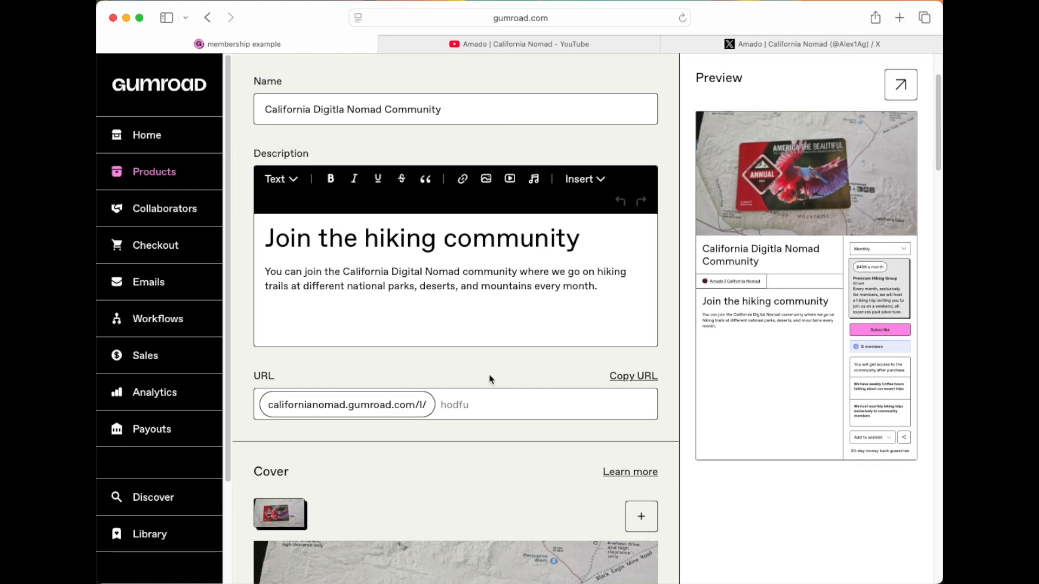
scroll(490, 377, down, 8)
scroll(490, 377, down, 20)
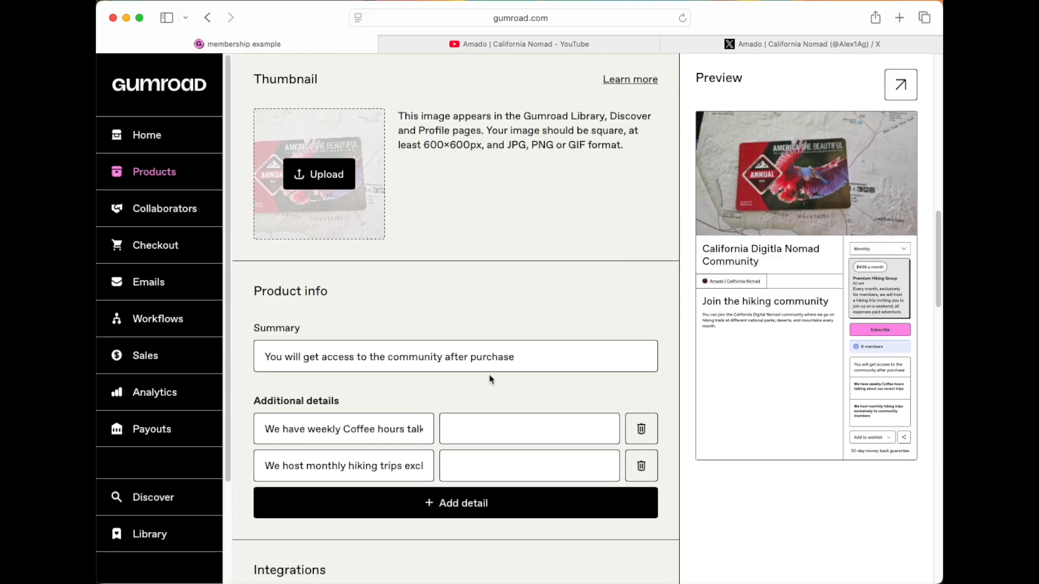
scroll(490, 379, down, 8)
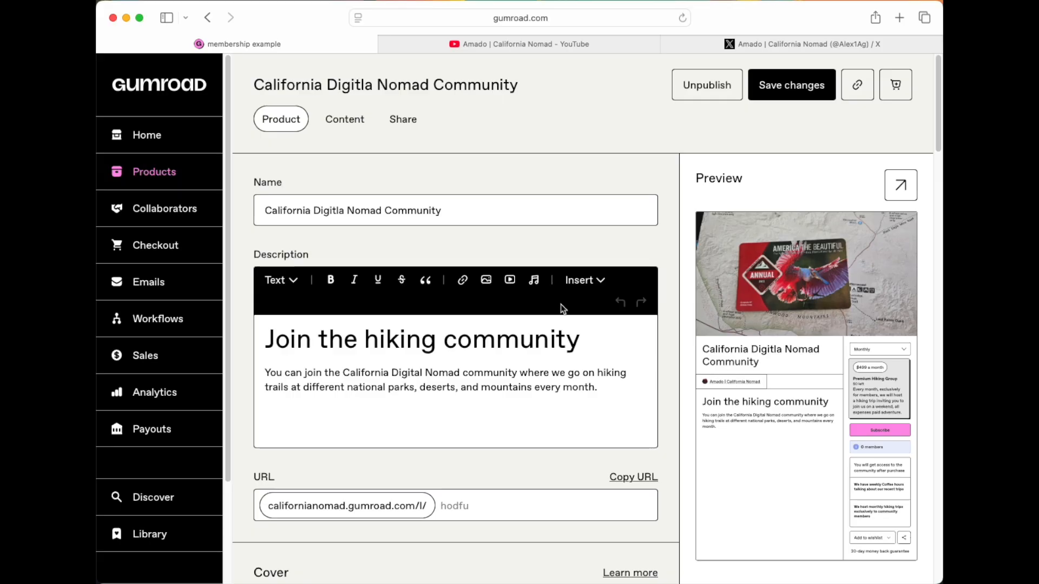
click(812, 91)
Step: Start a new product of the Bundle type named "bundle example"
click(173, 174)
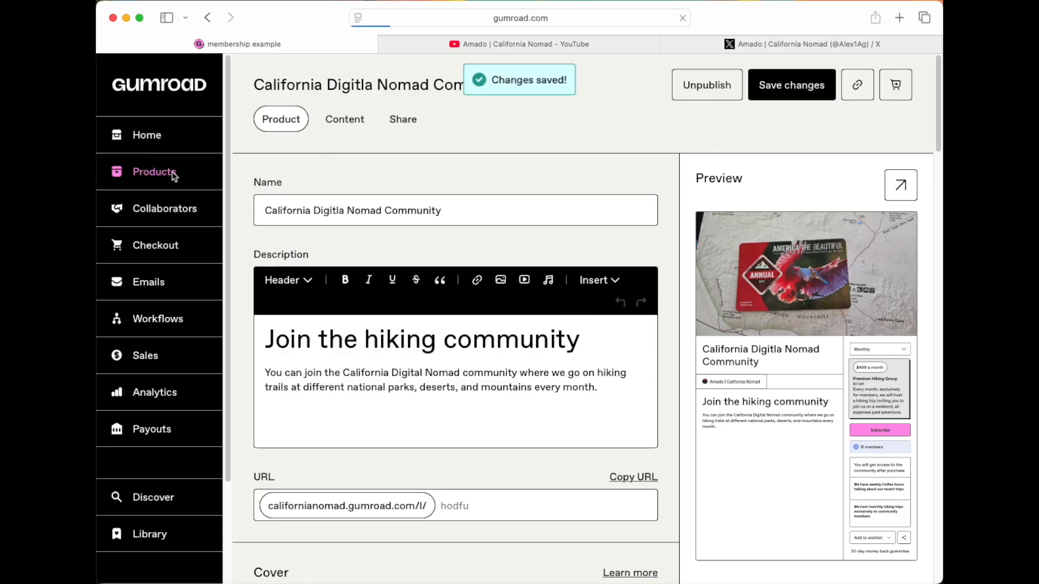
click(886, 88)
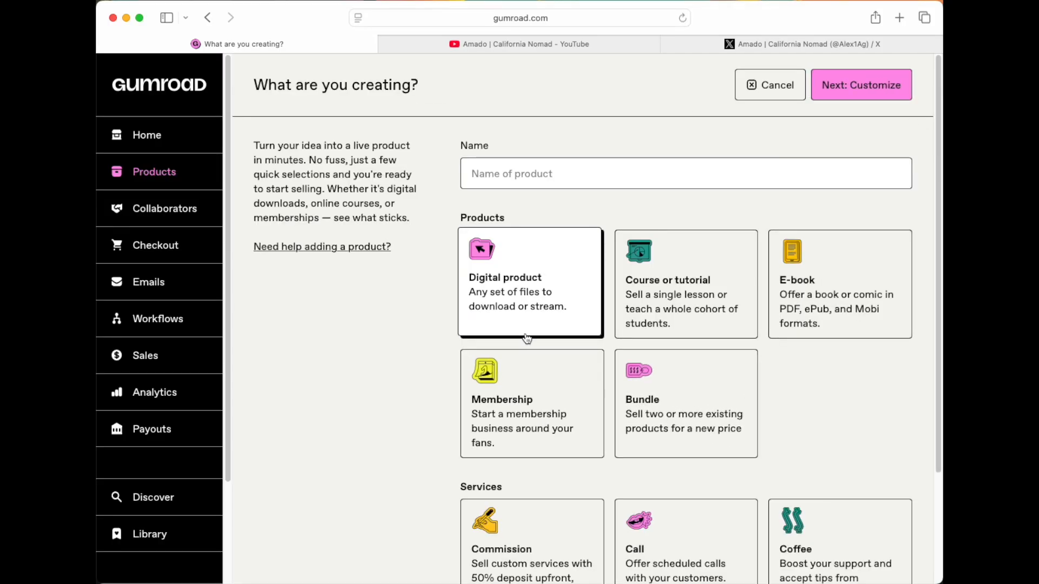
click(686, 402)
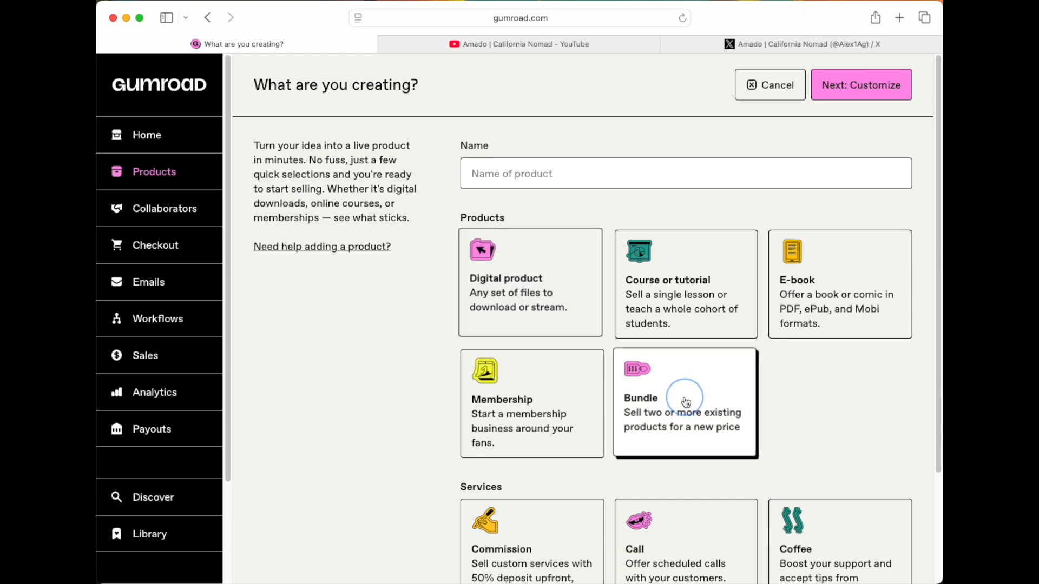
click(575, 174)
text(bundle example)
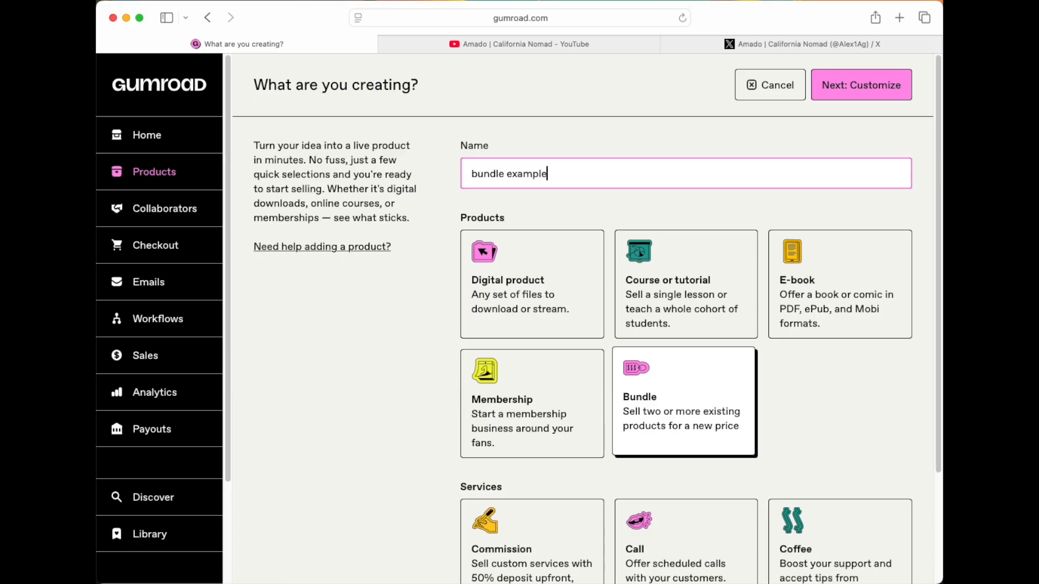
Step: Price the new bundle at $10 and proceed to its customization
scroll(579, 282, down, 5)
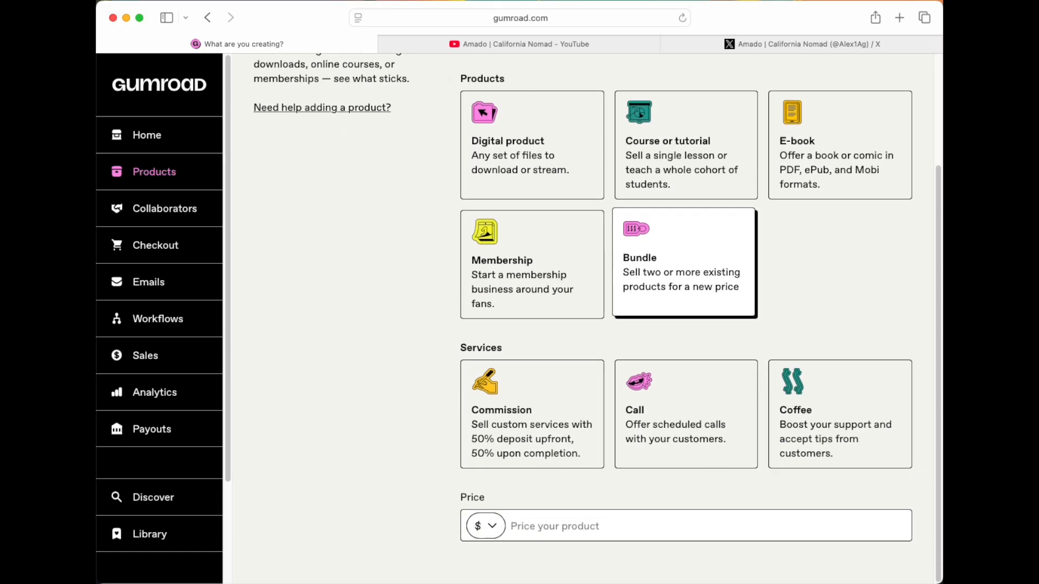
click(544, 548)
click(536, 526)
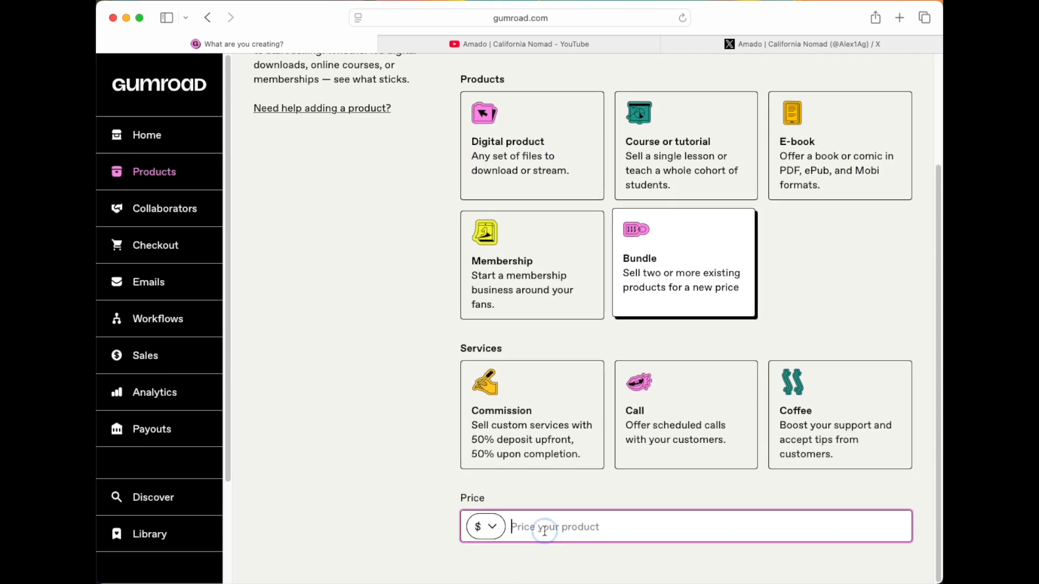
text(10)
scroll(858, 155, up, 5)
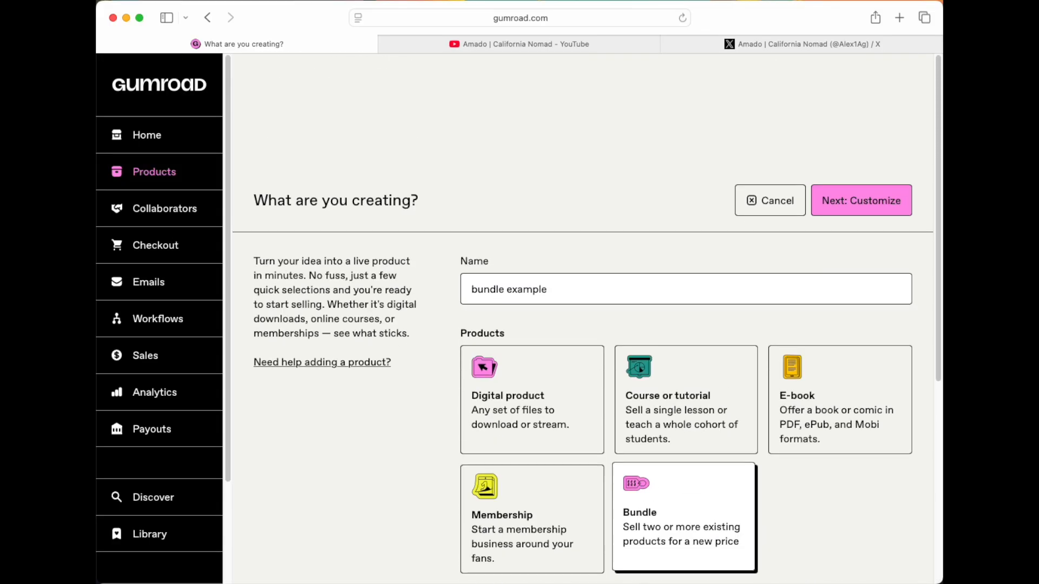
click(865, 95)
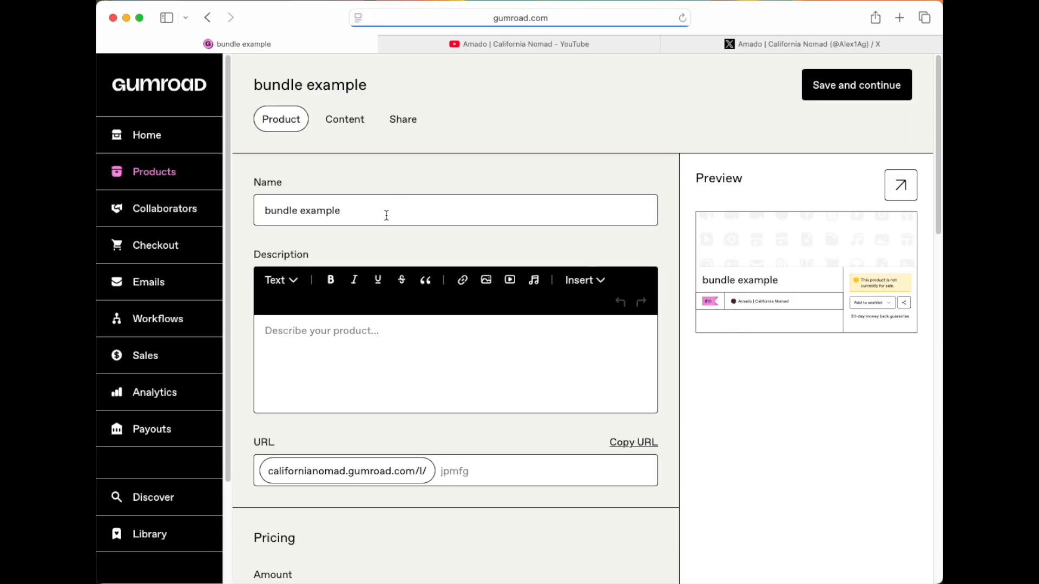
Step: Rename the bundle "Hiking Bundle Package" and begin its description with the heading "The hiker's bundle package"
click(328, 341)
text(The hiker's bundle package)
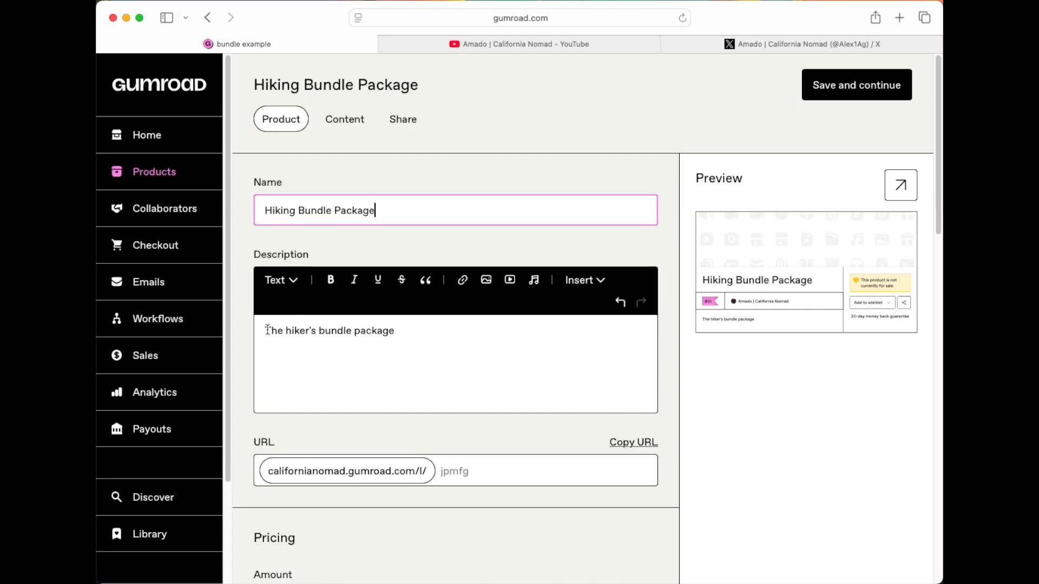
click(268, 330)
text(#)
click(303, 379)
key(Return)
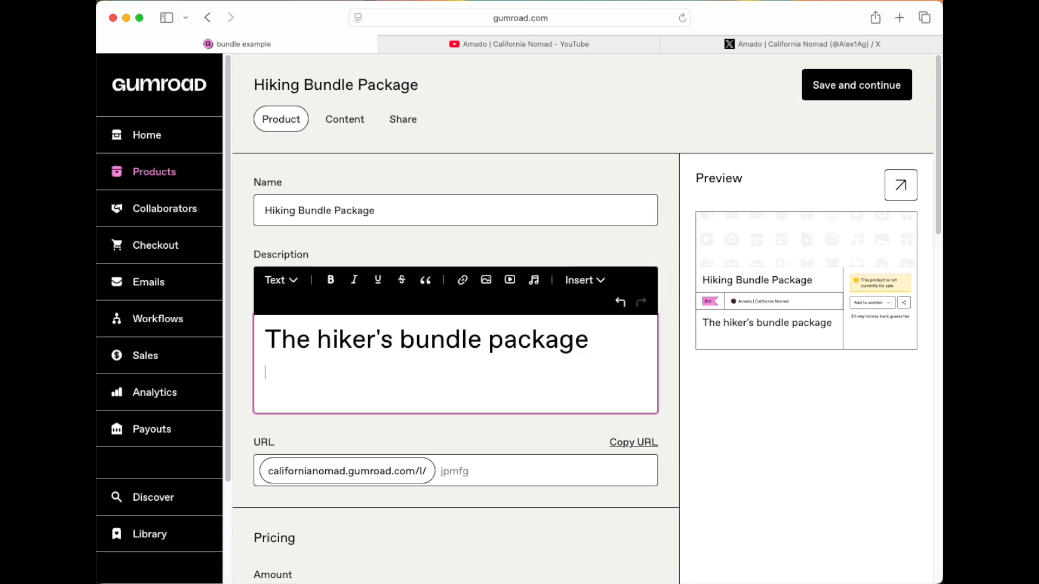
Step: Below the description heading, add "You will get" and a bulleted list of Hiking guide, Birding guide and Community access
text(You will get)
key(Return)
text(- )
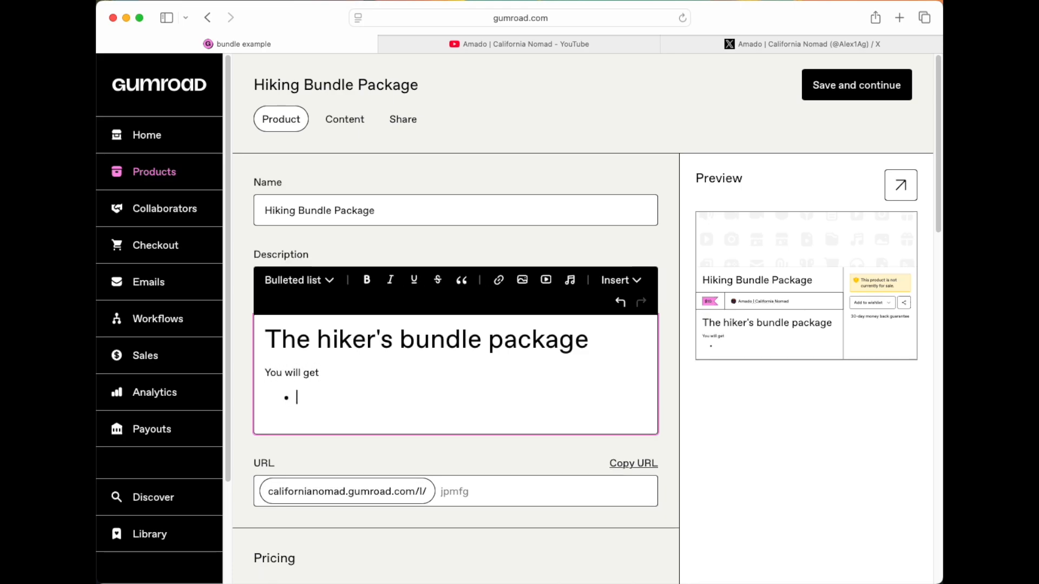
text(Hiking guide)
key(Return)
text(Birding guide)
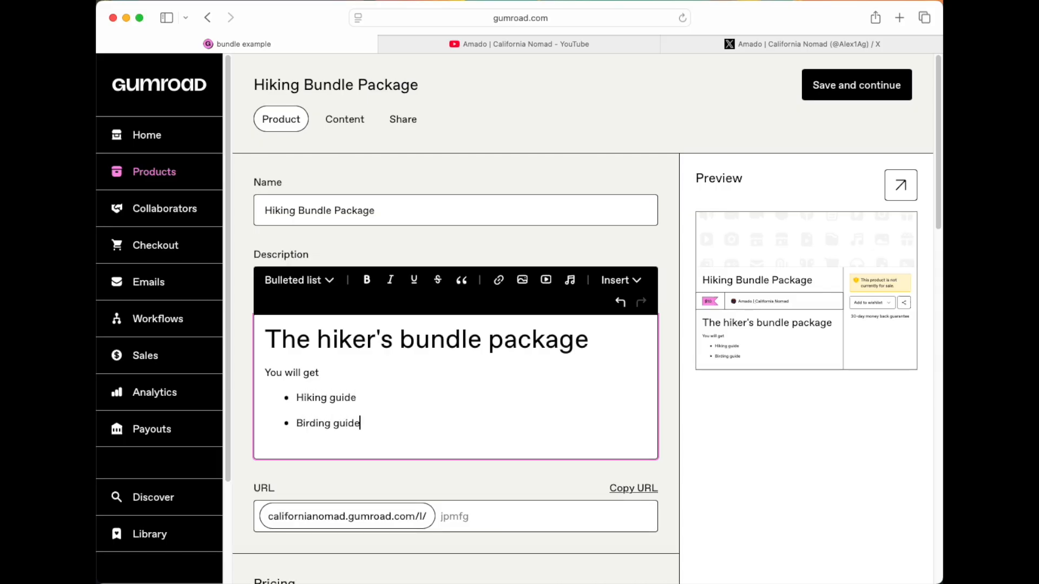
key(Return)
text(community acces)
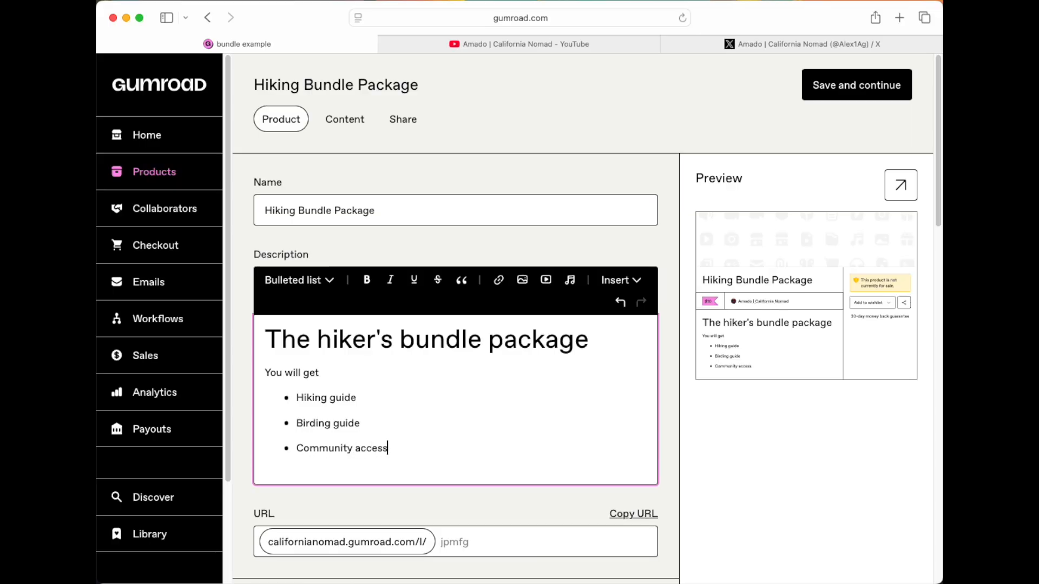
click(352, 387)
click(330, 398)
click(323, 424)
click(317, 423)
click(320, 447)
Step: Upload the forest photo with the carved wooden sign as the bundle's cover image
scroll(524, 451, down, 8)
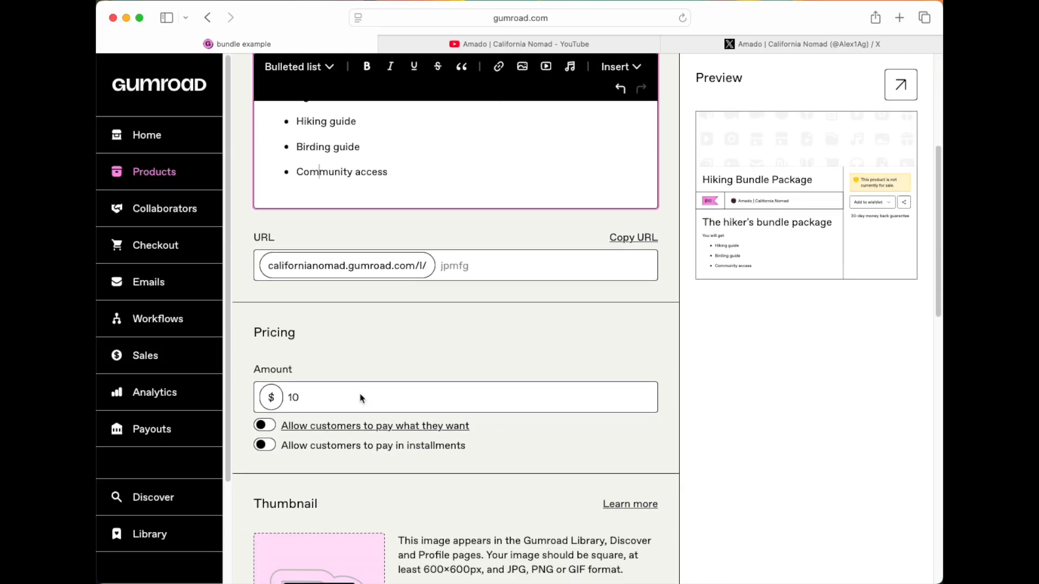
click(319, 441)
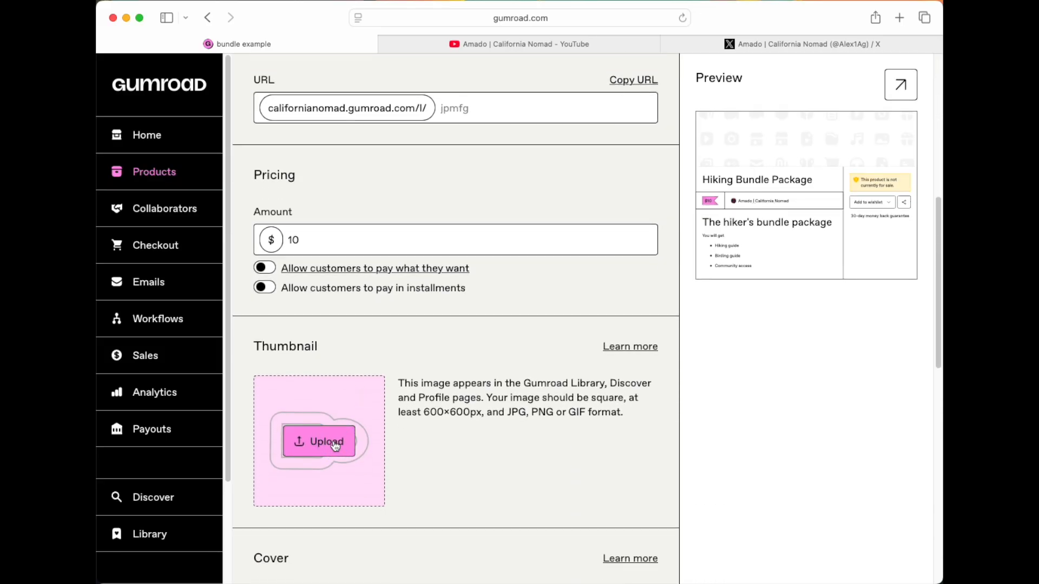
key(Escape)
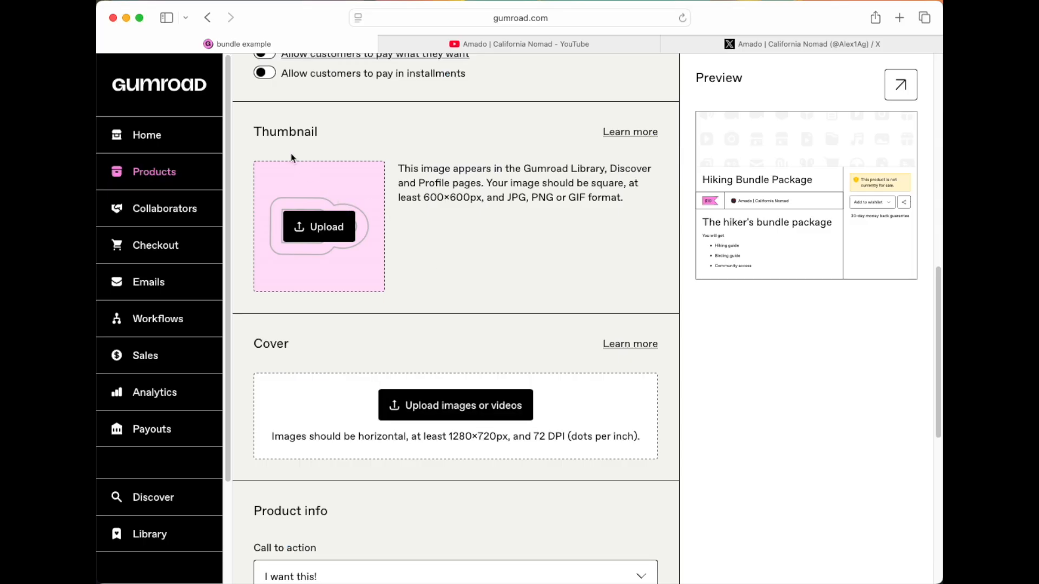
scroll(379, 385, down, 1)
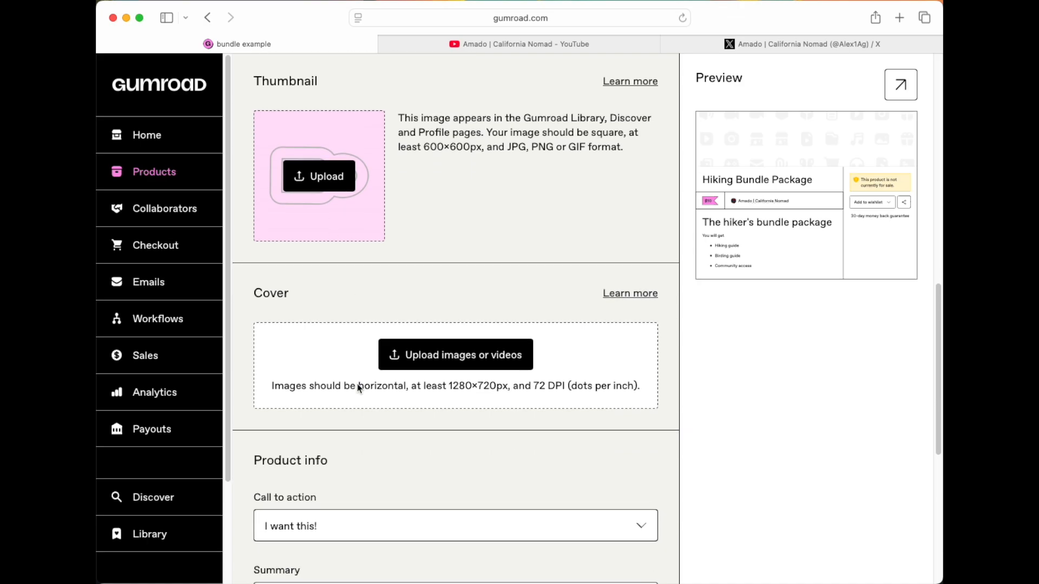
click(449, 365)
click(401, 360)
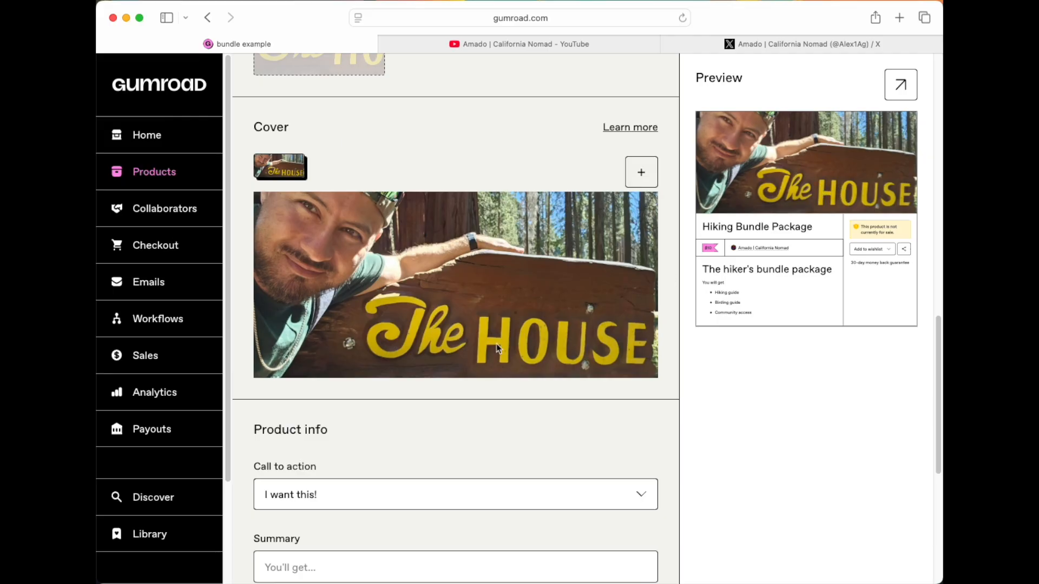
Step: Set the bundle's call to action to "Buy this"
scroll(463, 357, down, 1)
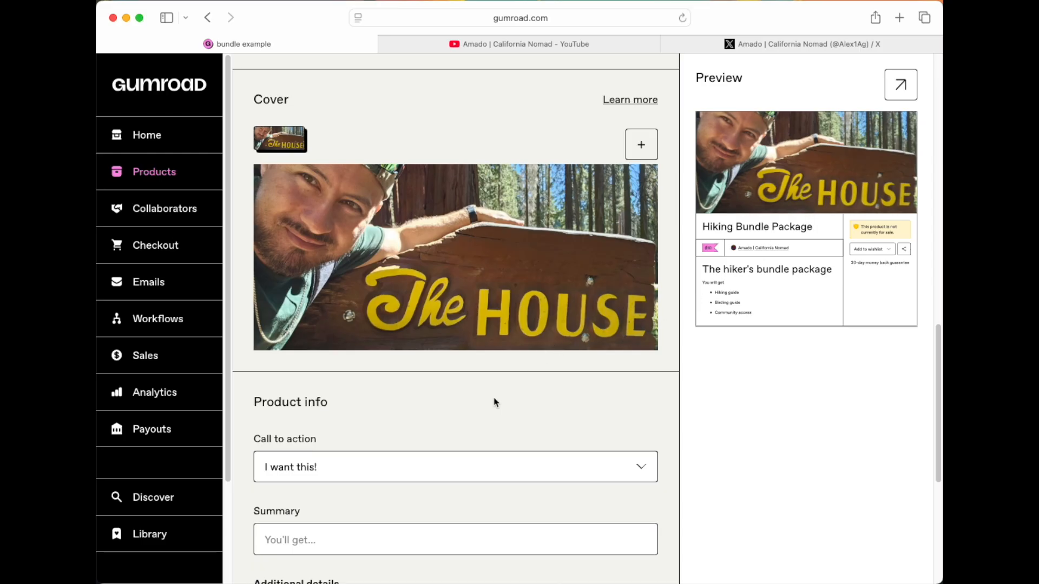
scroll(494, 402, down, 3)
click(474, 386)
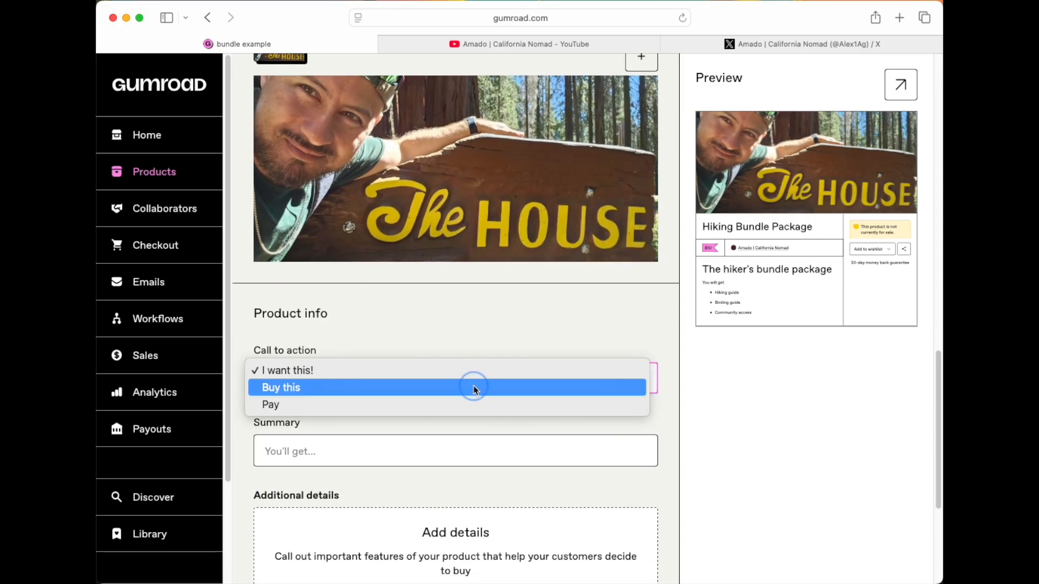
click(474, 388)
Step: Enter the bundle summary "You will get three products in one, all listed in the description."
scroll(474, 390, down, 5)
click(414, 309)
text(You will get)
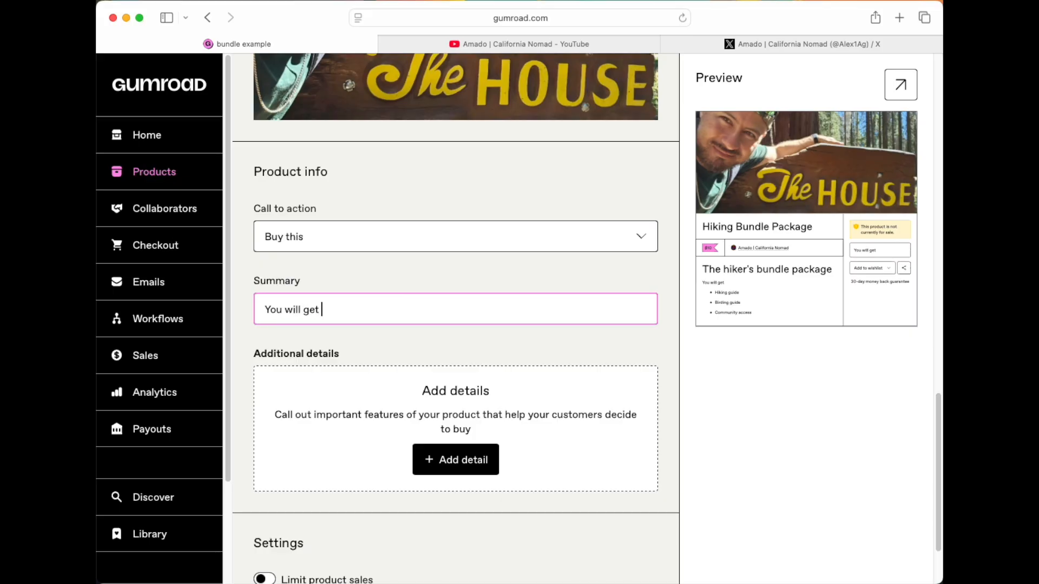
text( three product)
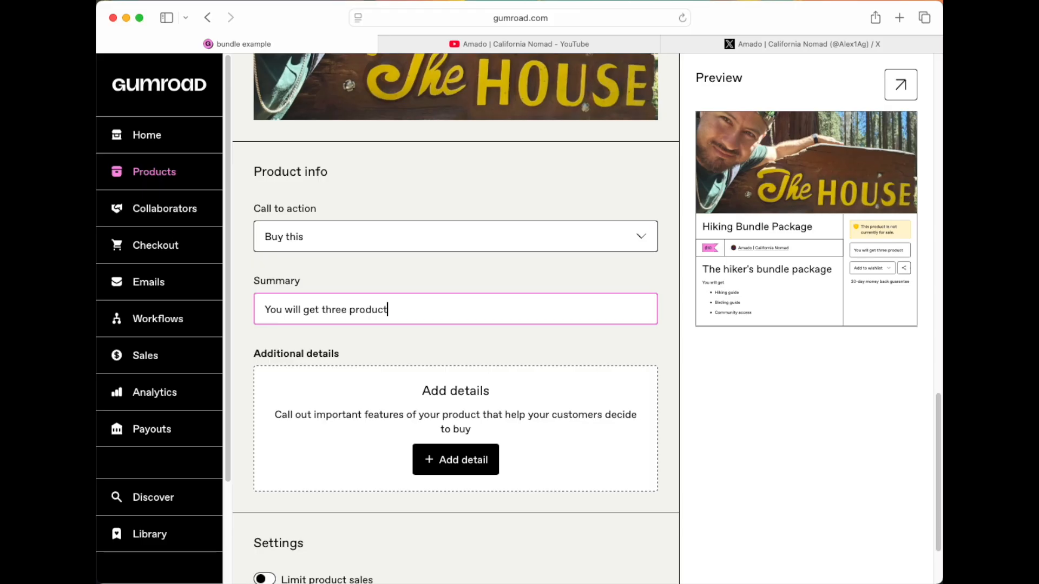
text(s in one, all listed in the description.)
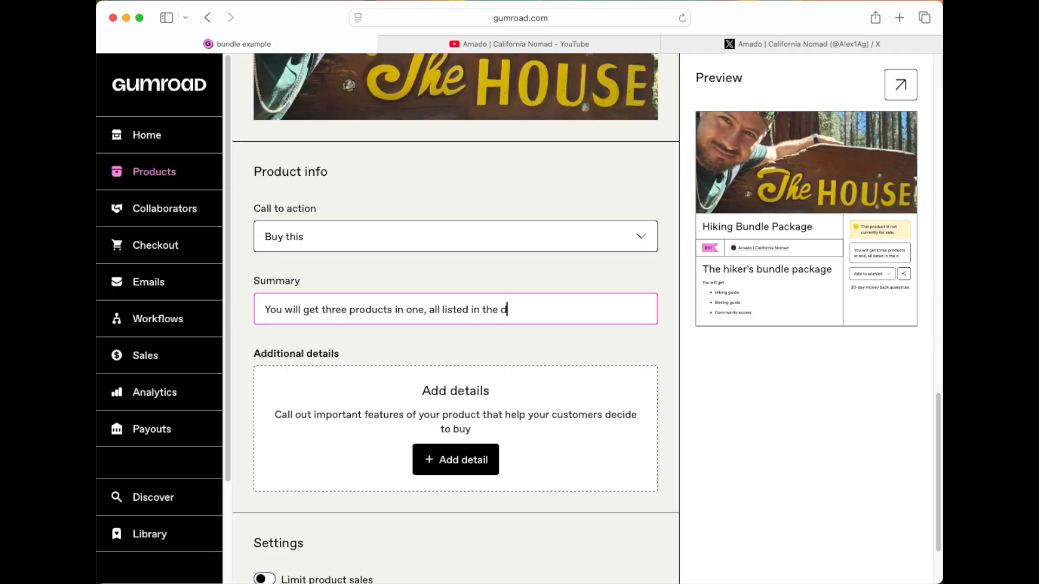
scroll(397, 338, down, 2)
click(353, 319)
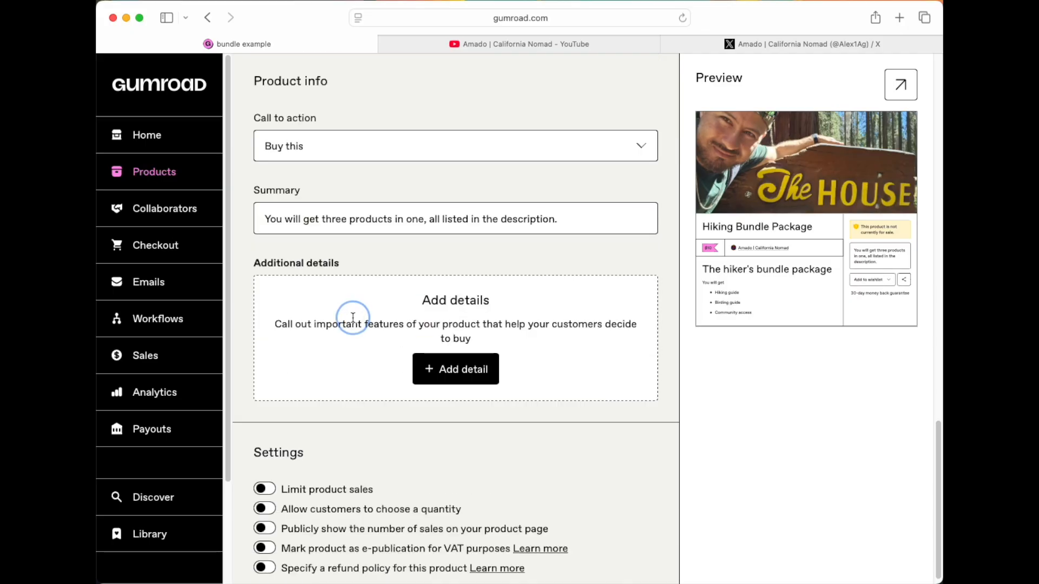
Step: Leave the optional product settings switched off, save the bundle details and continue to its content
scroll(353, 320, down, 1)
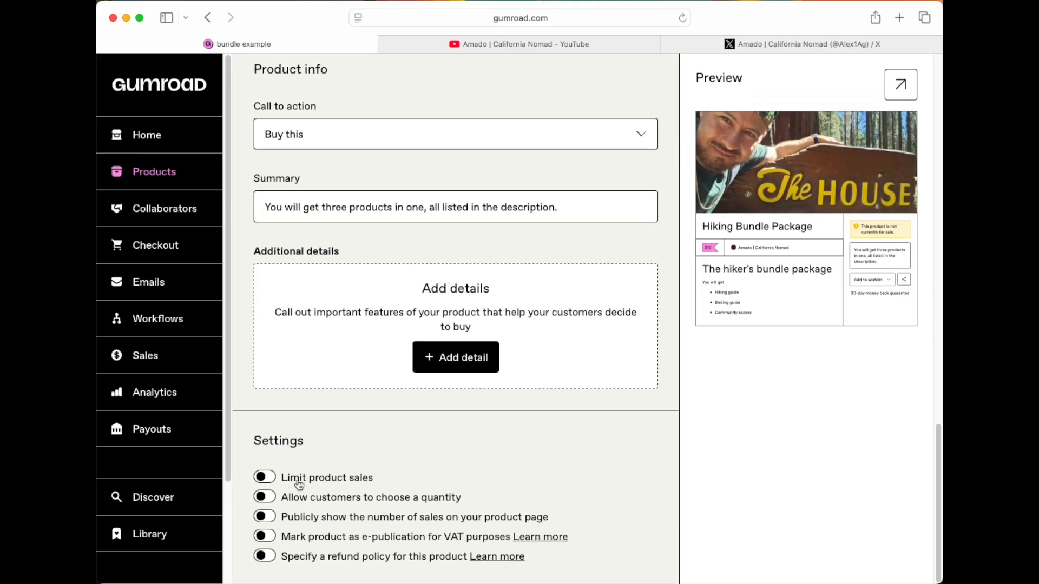
scroll(292, 484, up, 1)
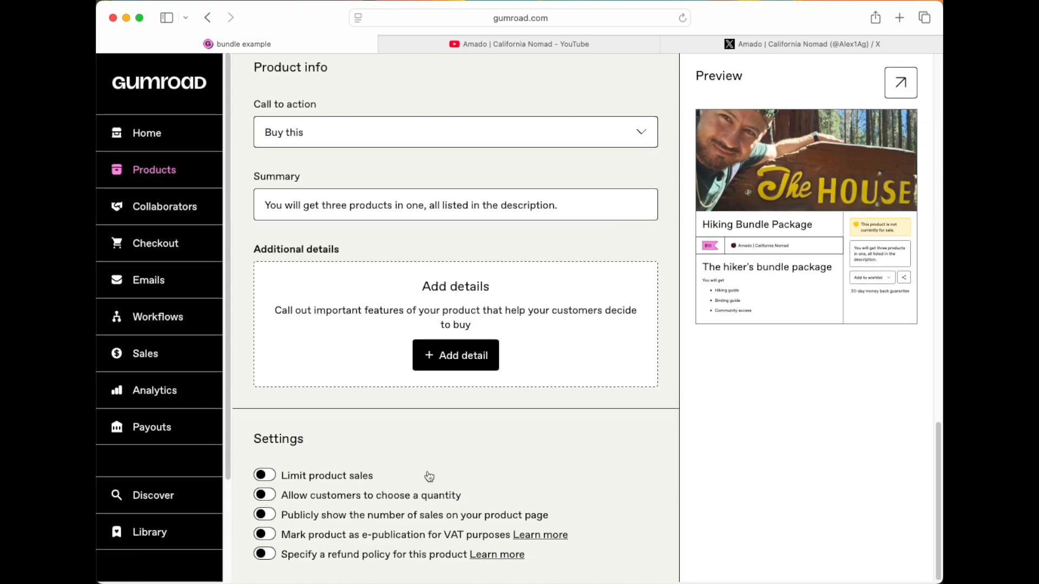
scroll(429, 476, up, 15)
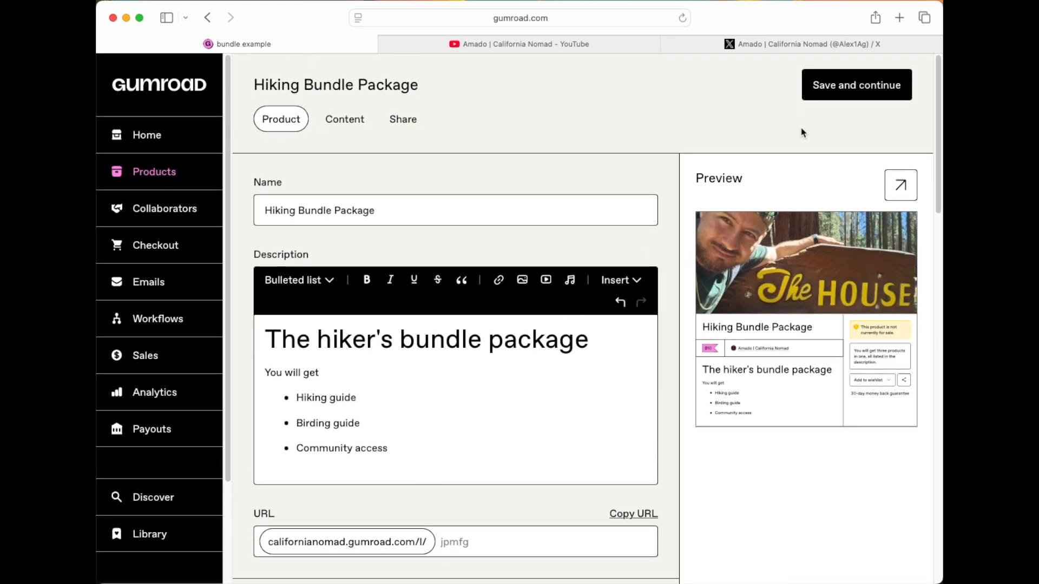
click(851, 95)
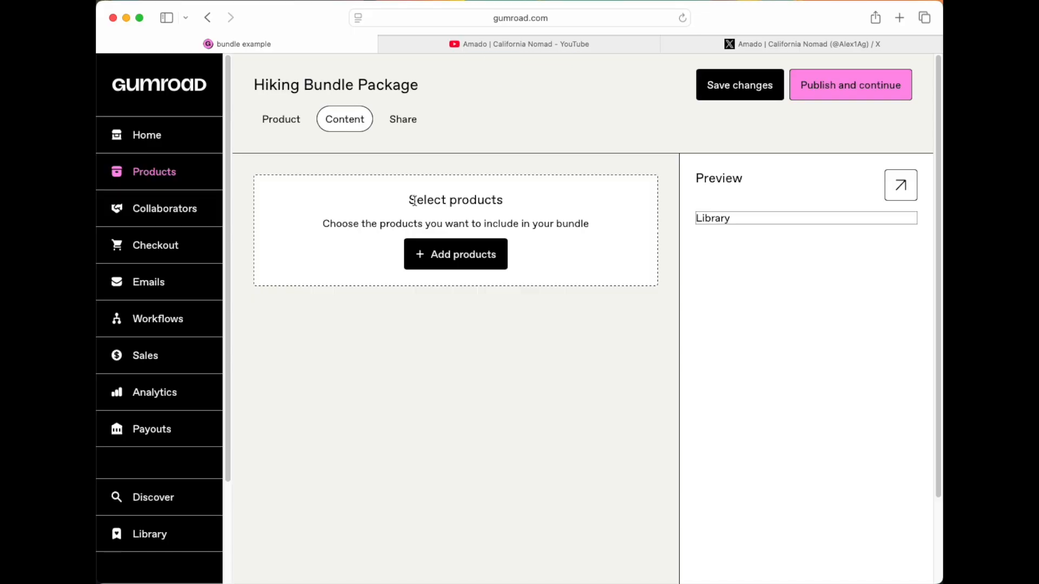
Step: Add the Joshua tree birding ebook, Hiking Course Example and Joshua Tree Hiking Guide to the bundle
click(454, 257)
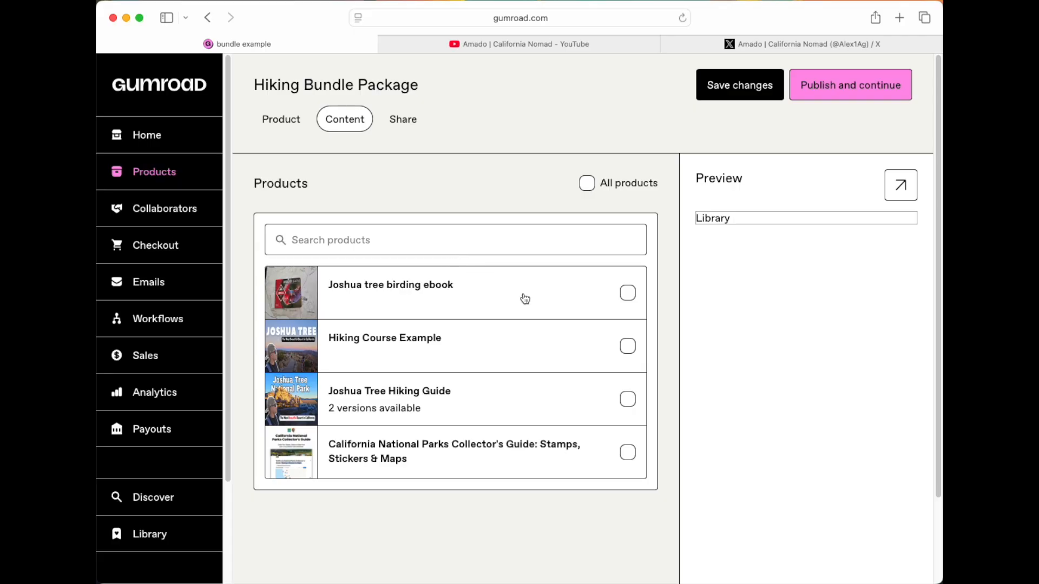
click(628, 293)
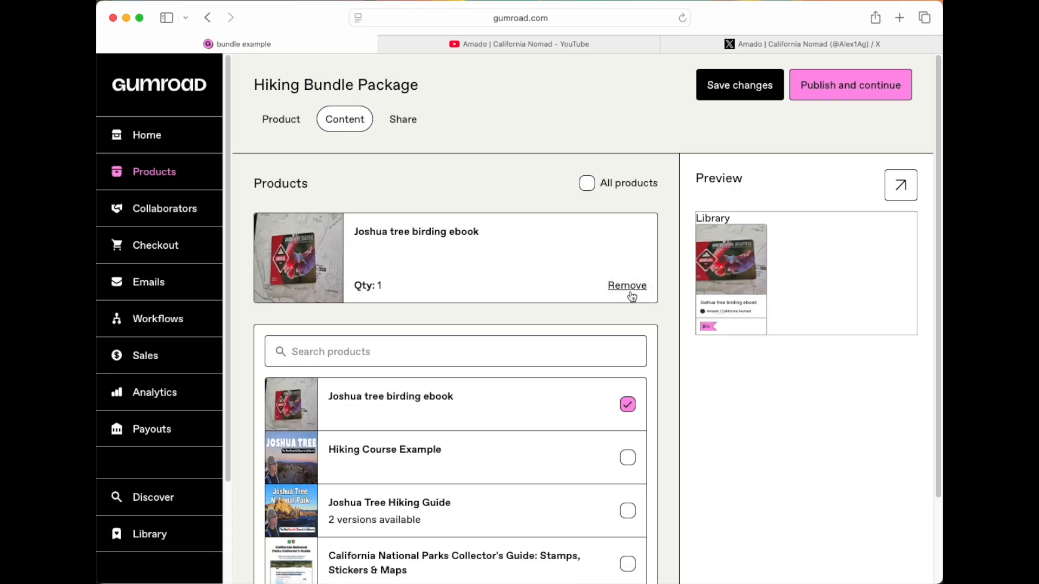
click(628, 457)
scroll(628, 460, down, 2)
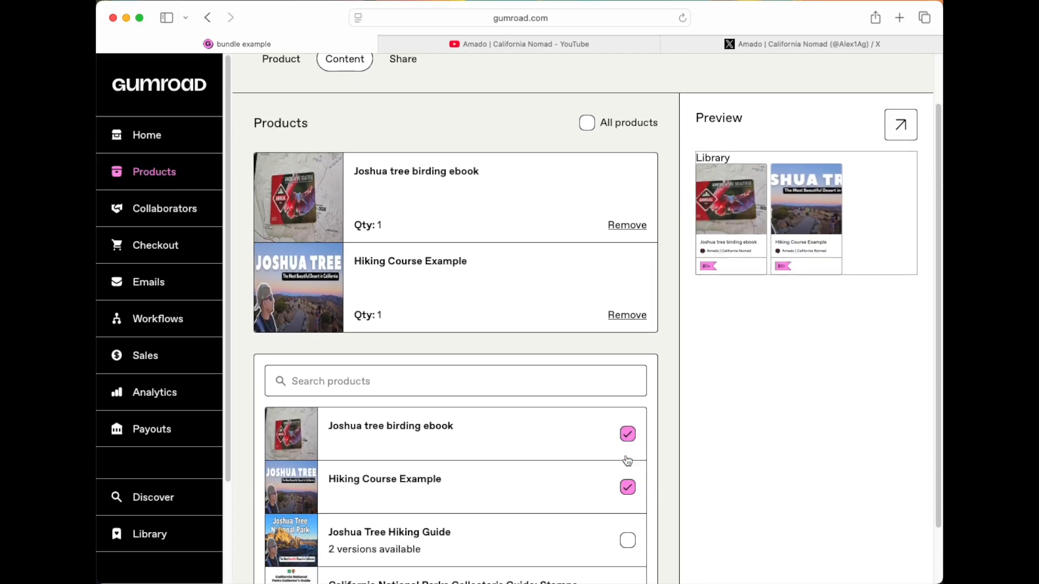
scroll(628, 460, down, 2)
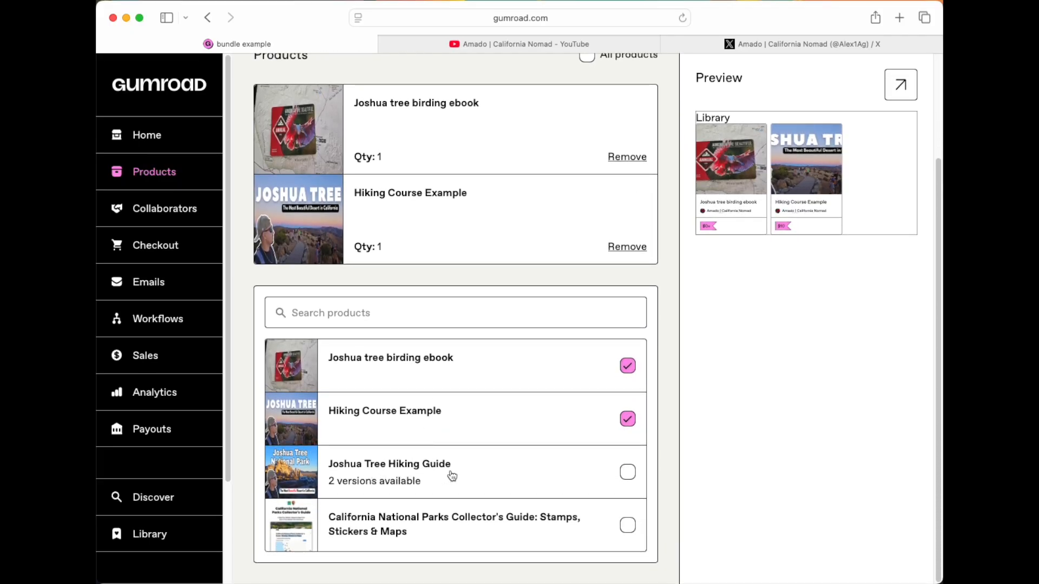
click(628, 472)
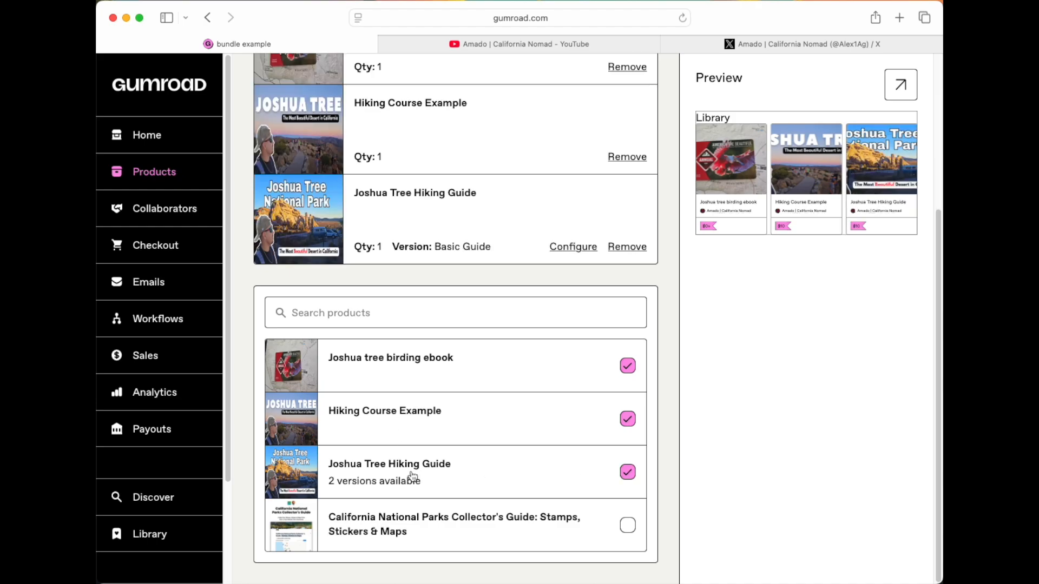
Step: Review the three selected products, save the bundle's content and publish the bundle
scroll(432, 418, up, 4)
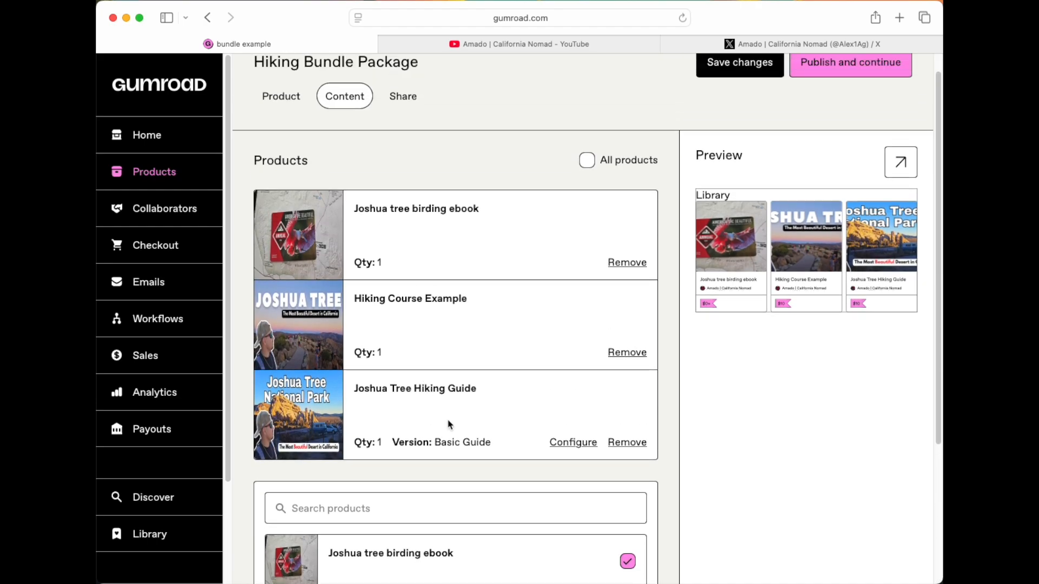
scroll(448, 425, down, 4)
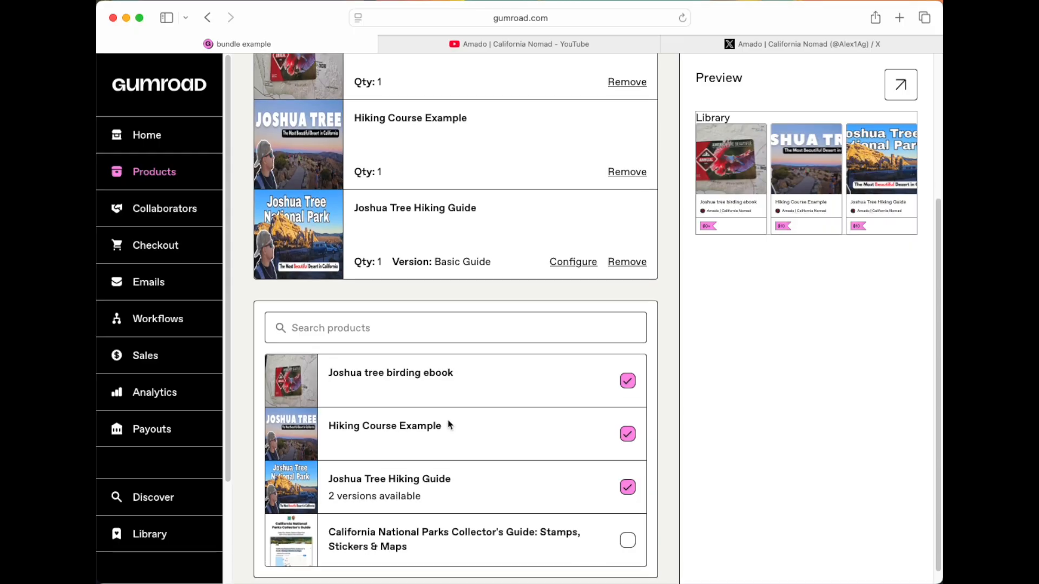
scroll(448, 425, up, 4)
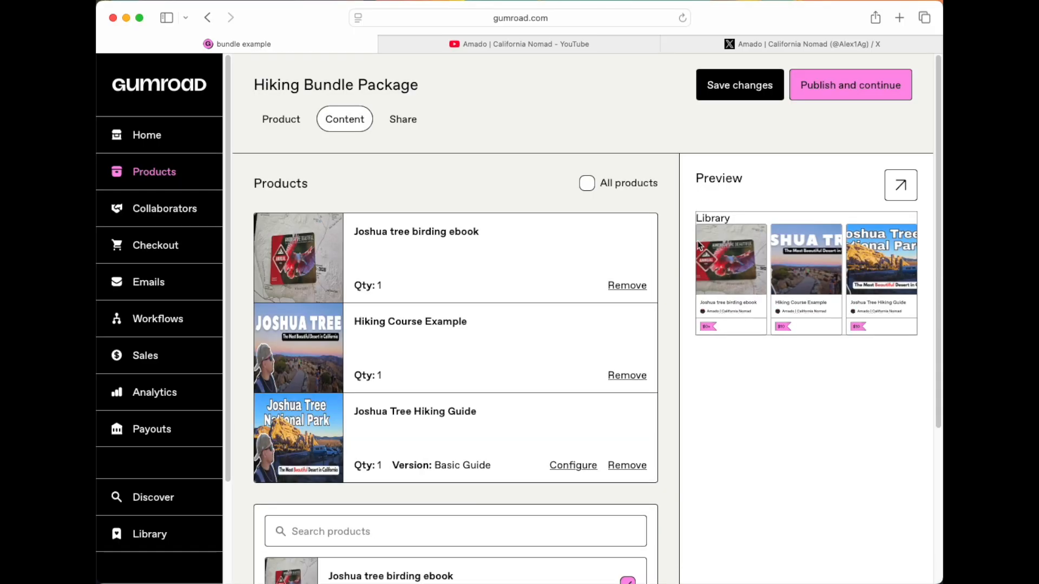
click(760, 89)
click(853, 95)
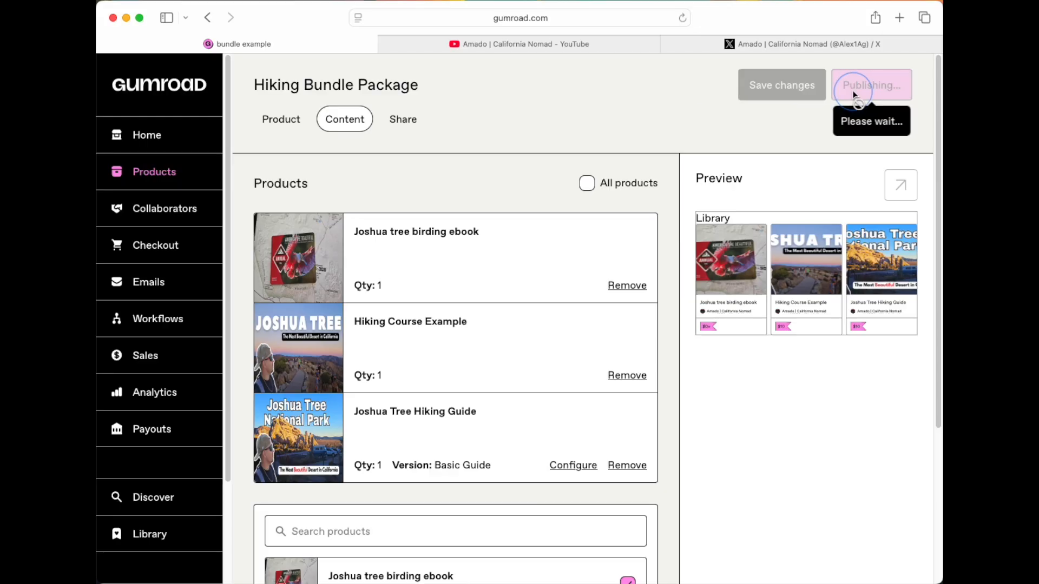
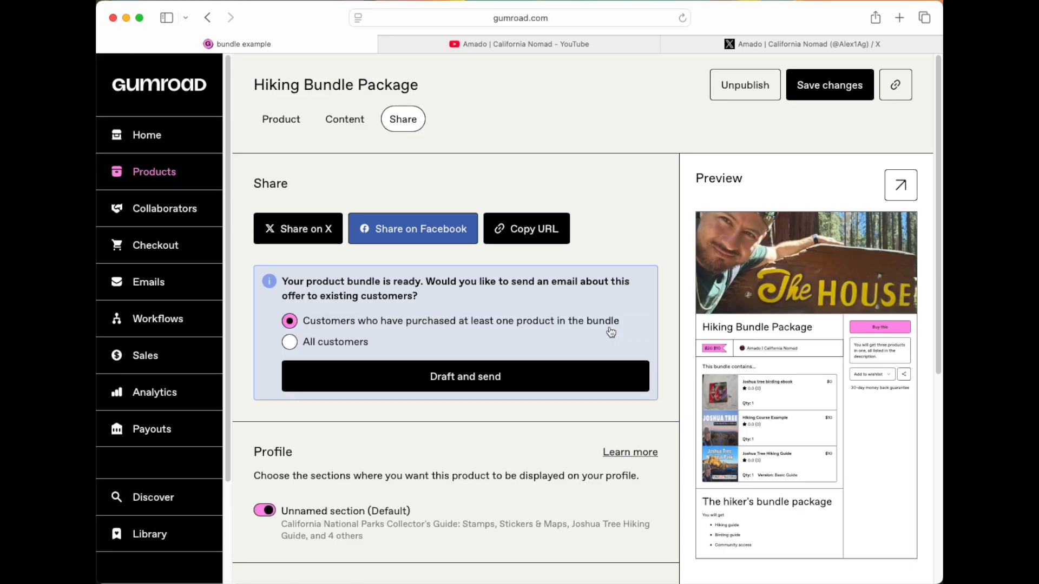
Step: Choose all customers as the audience for the bundle's offer email and save the sharing settings
click(289, 343)
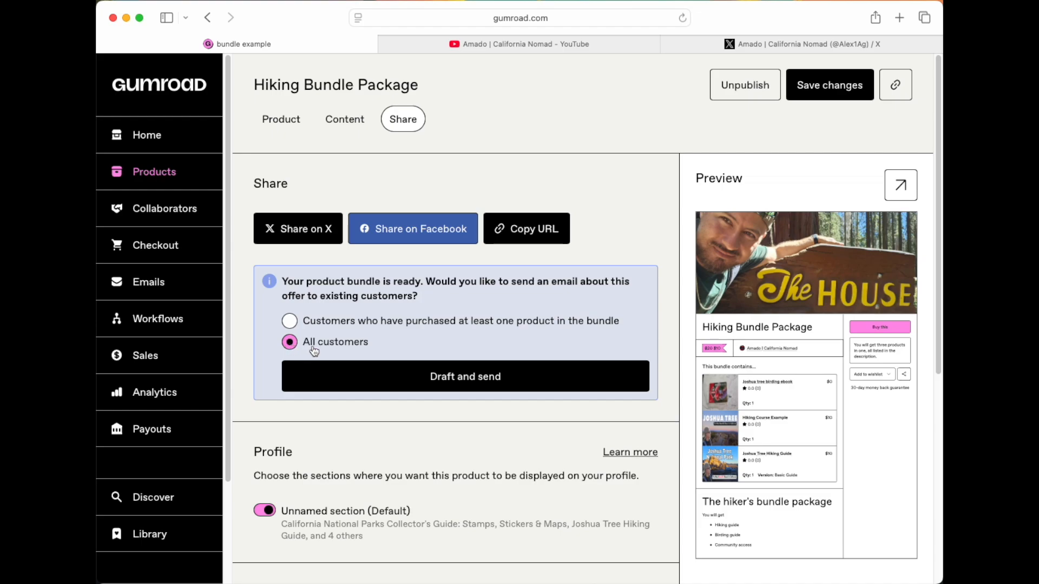
click(290, 321)
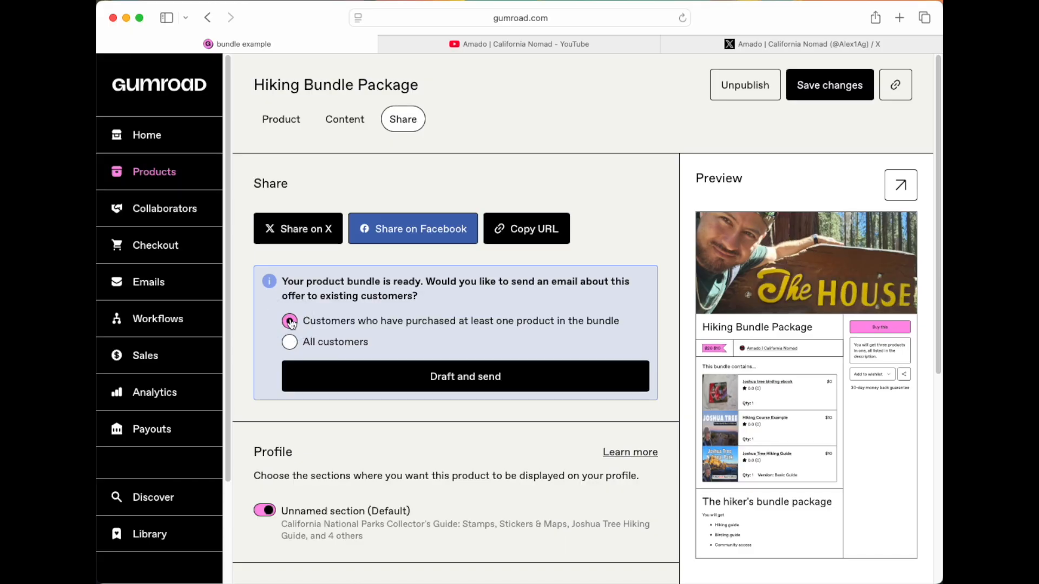
scroll(406, 466, down, 3)
click(331, 247)
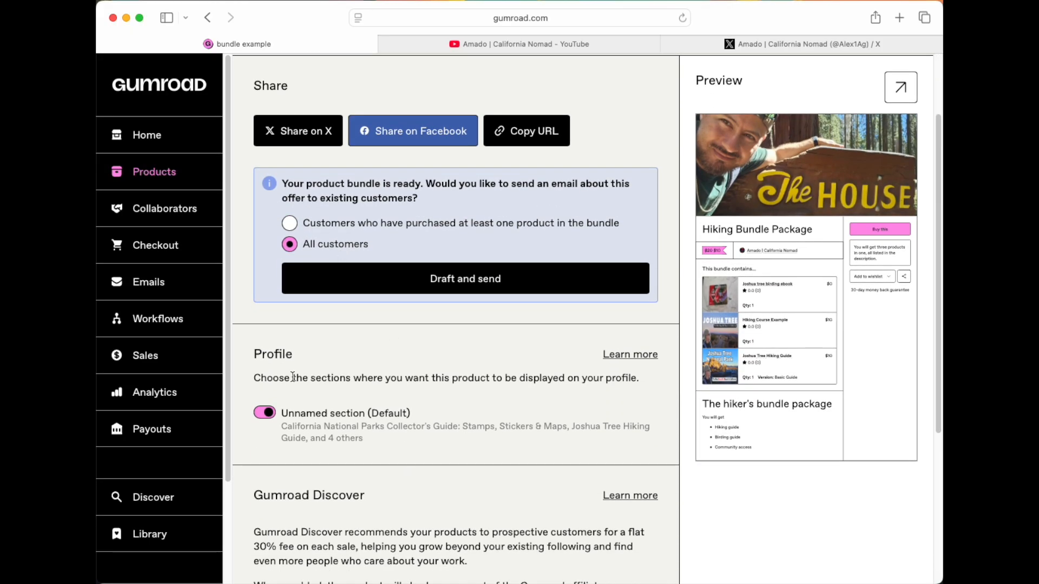
scroll(360, 432, down, 4)
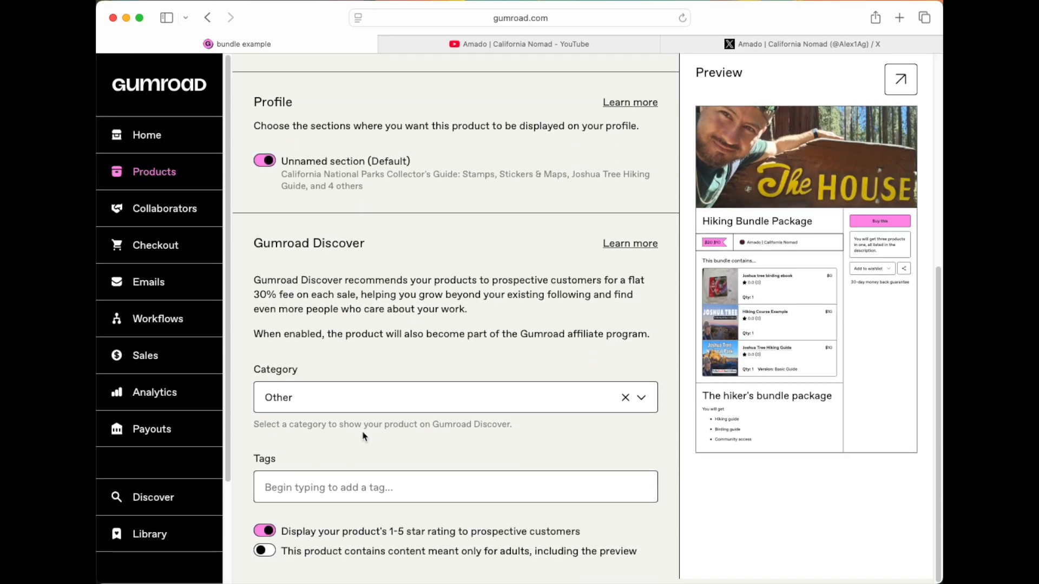
scroll(364, 429, up, 8)
click(842, 97)
Step: Open the published Hiking Bundle Package page and examine its price, included products, summary and description
click(907, 196)
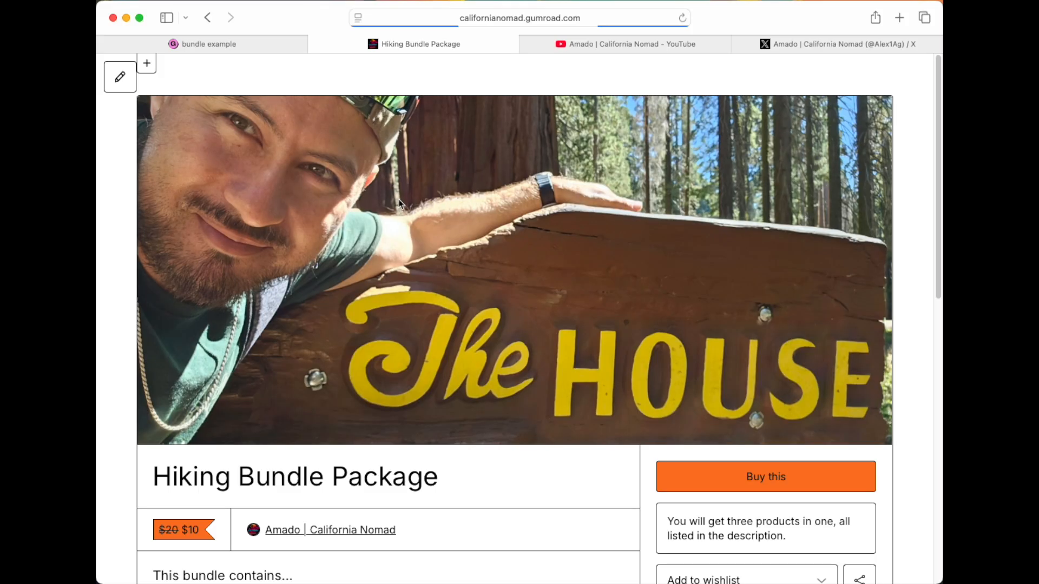
scroll(617, 315, down, 5)
scroll(618, 319, down, 2)
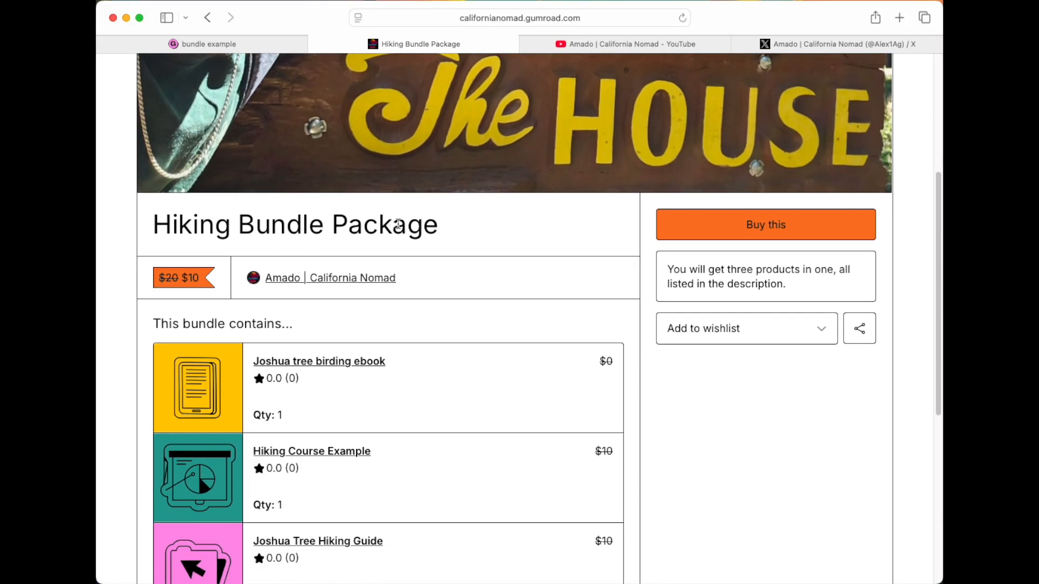
scroll(414, 260, down, 3)
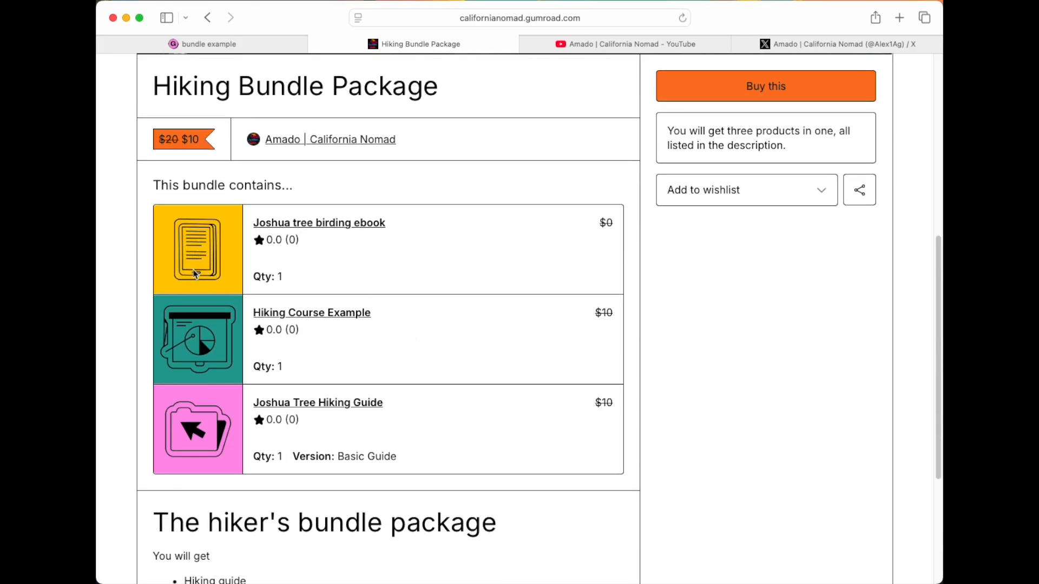
scroll(199, 404, down, 2)
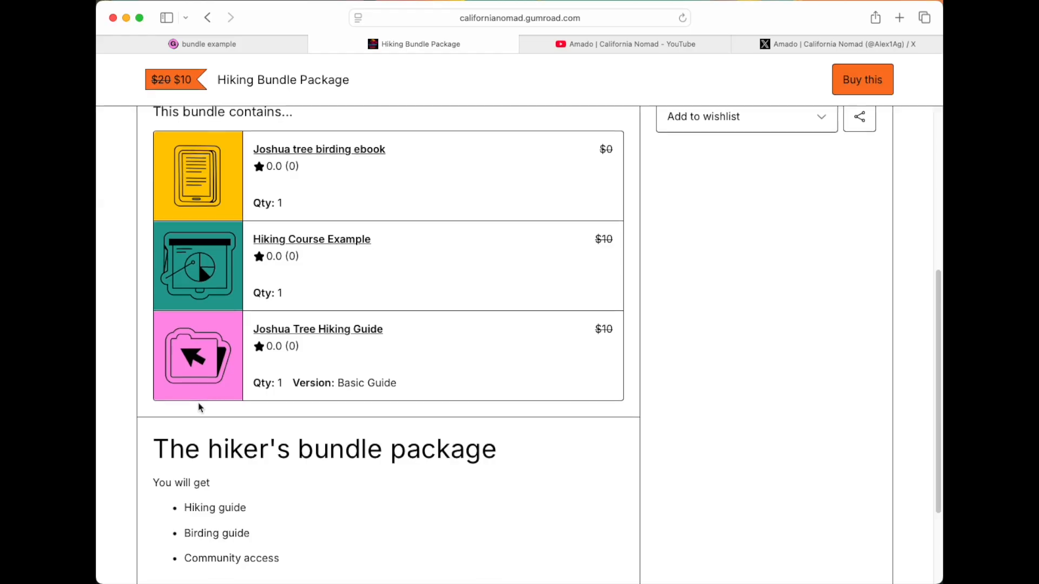
scroll(208, 325, up, 2)
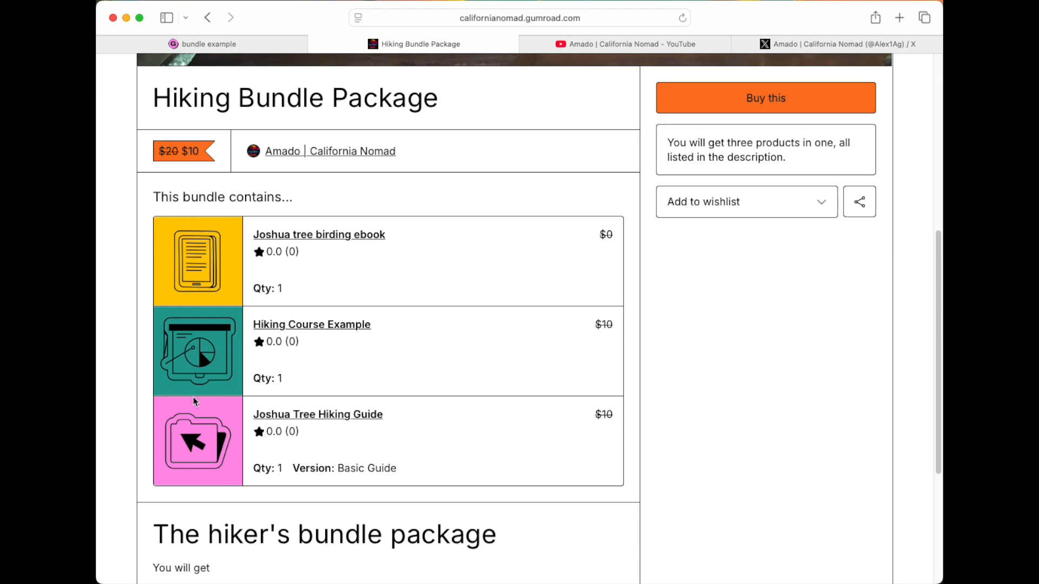
scroll(195, 401, down, 1)
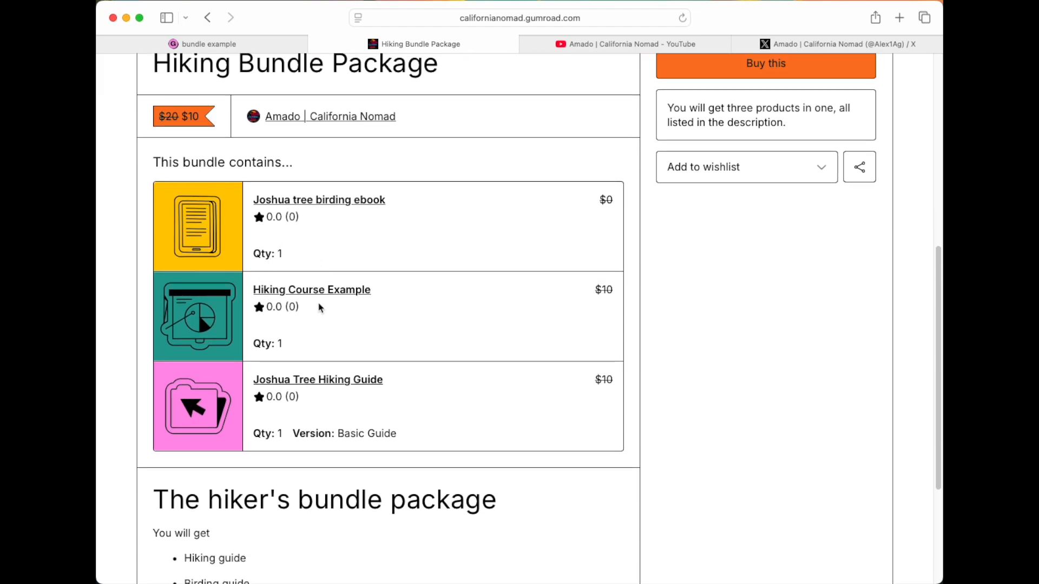
scroll(344, 404, up, 1)
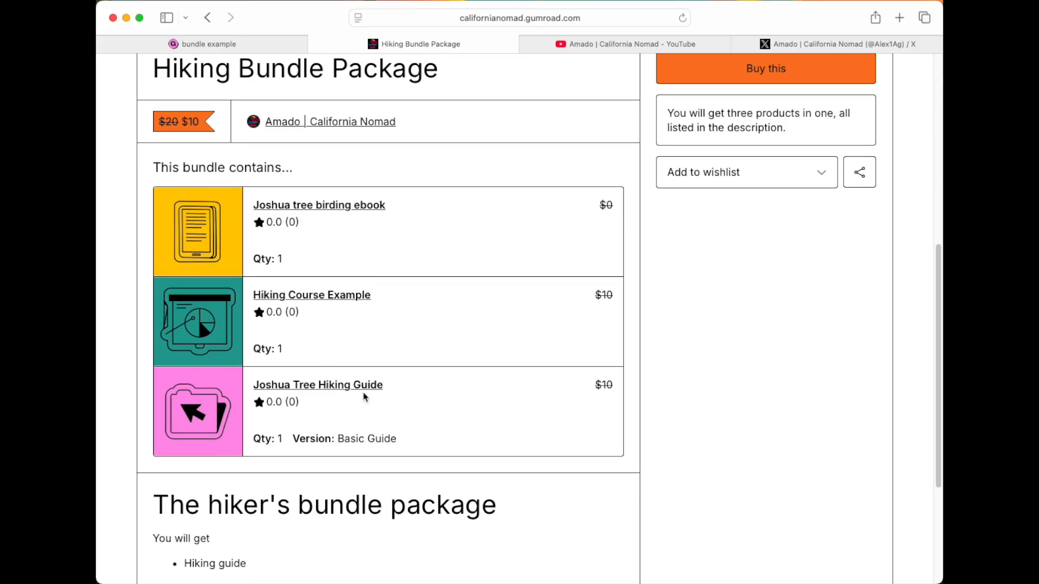
scroll(366, 398, up, 2)
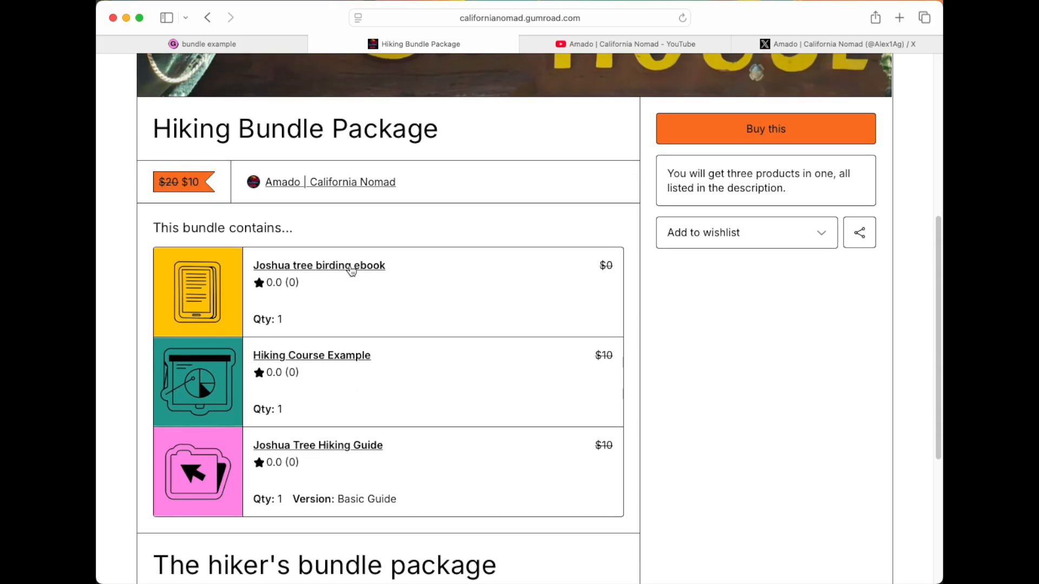
scroll(405, 278, up, 2)
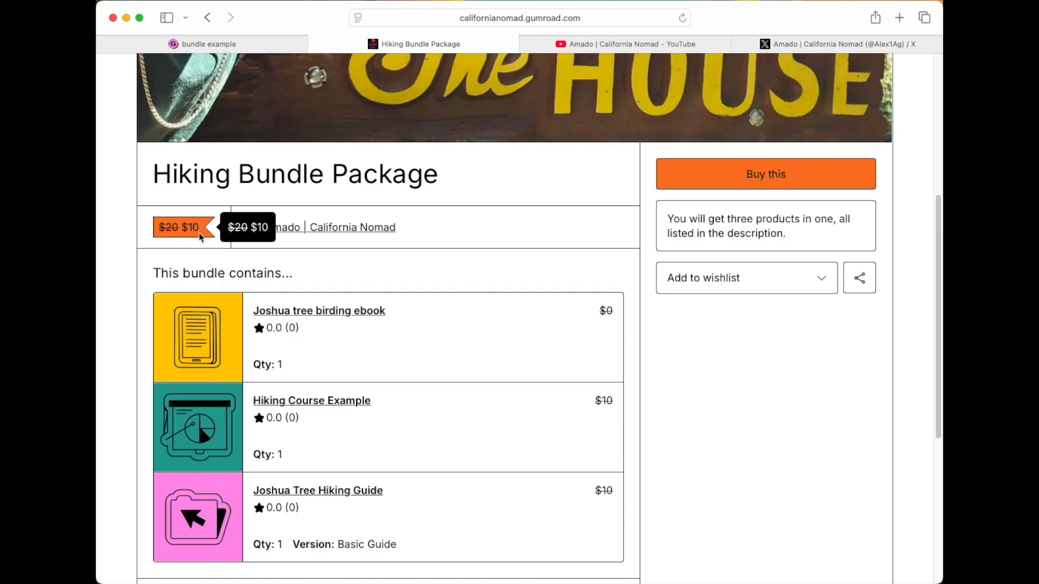
scroll(401, 355, down, 6)
scroll(401, 355, up, 5)
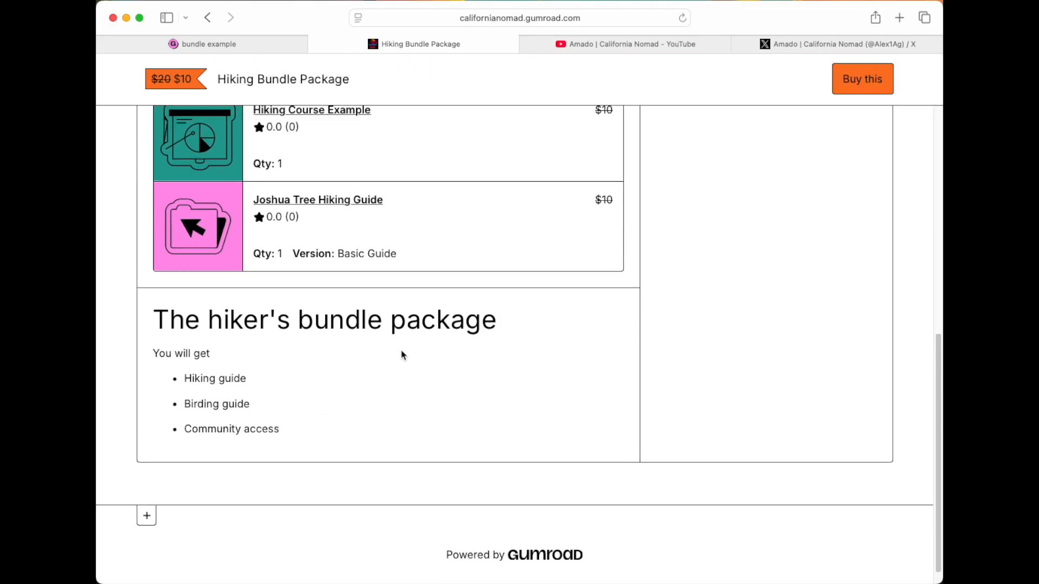
scroll(402, 355, up, 5)
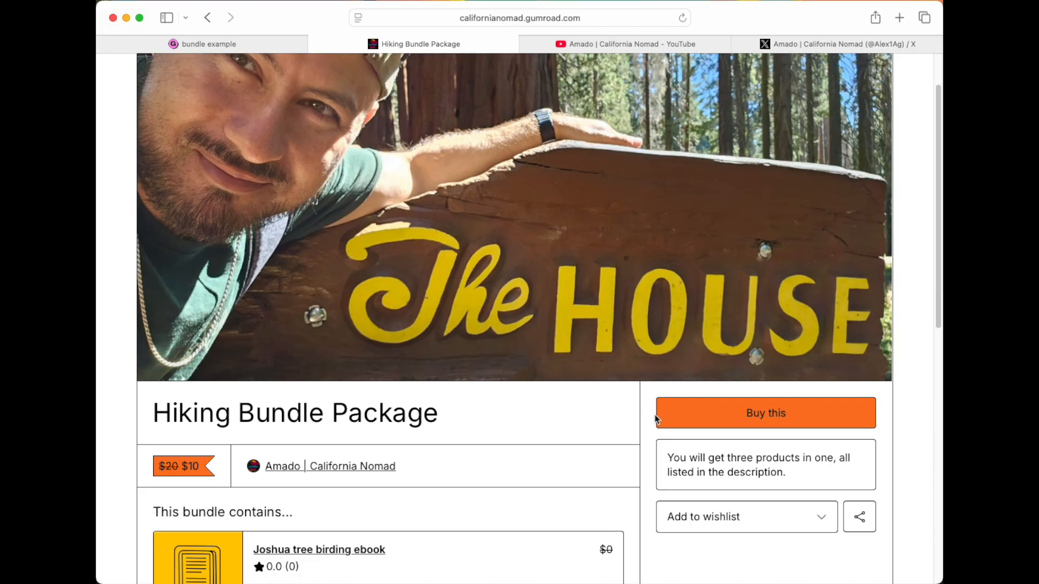
Step: Check out the Hiking Bundle Package, remove the California Digitla Nomad Community membership from the cart, and close the checkout page
click(750, 419)
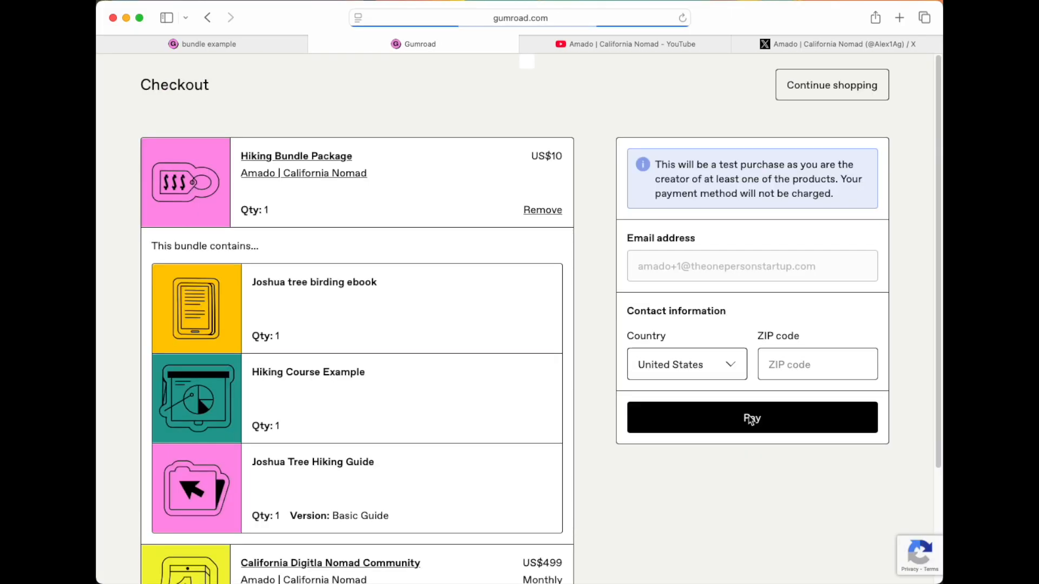
scroll(408, 311, down, 2)
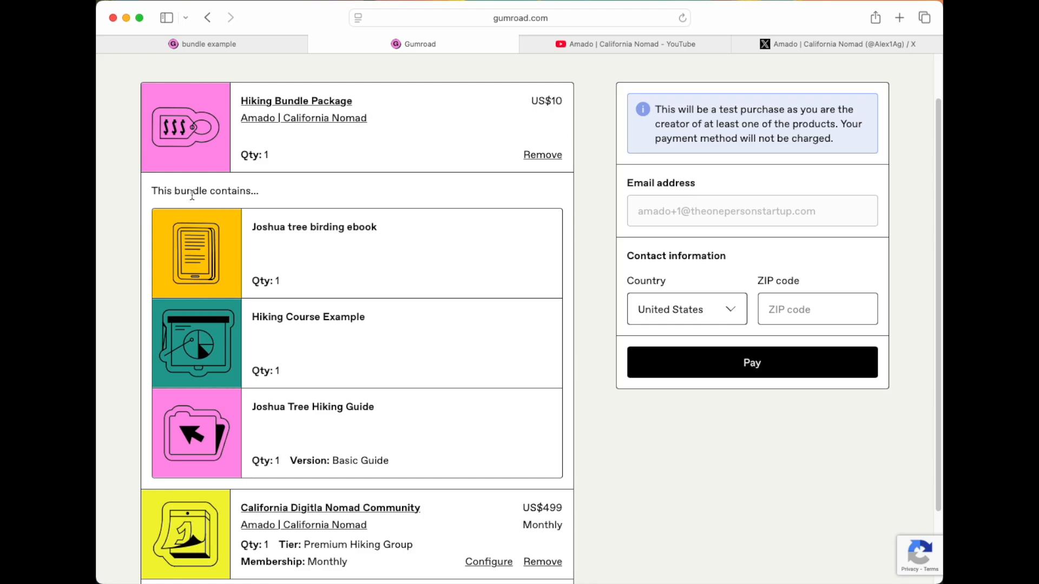
scroll(289, 251, down, 2)
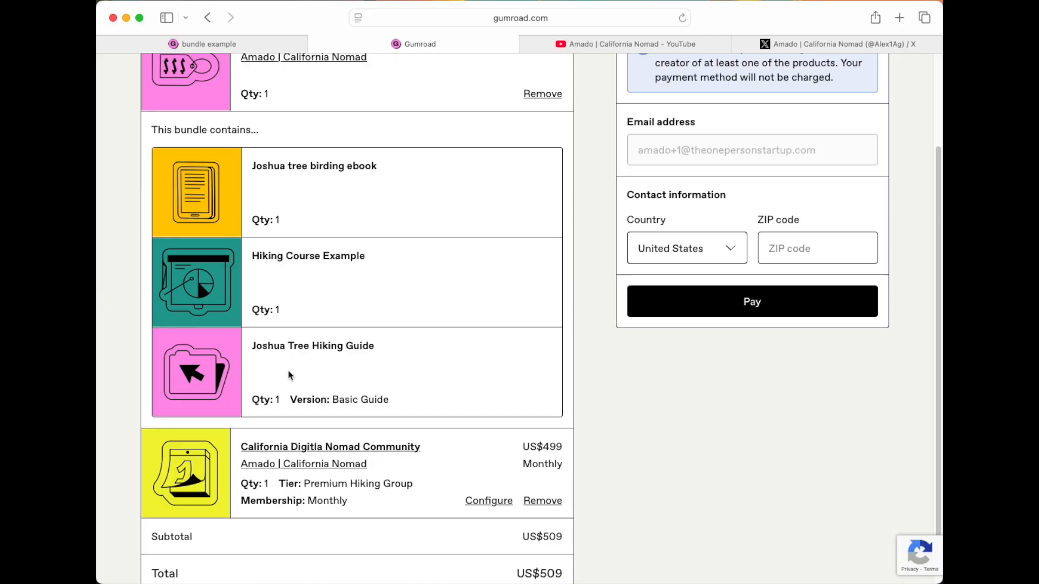
click(542, 500)
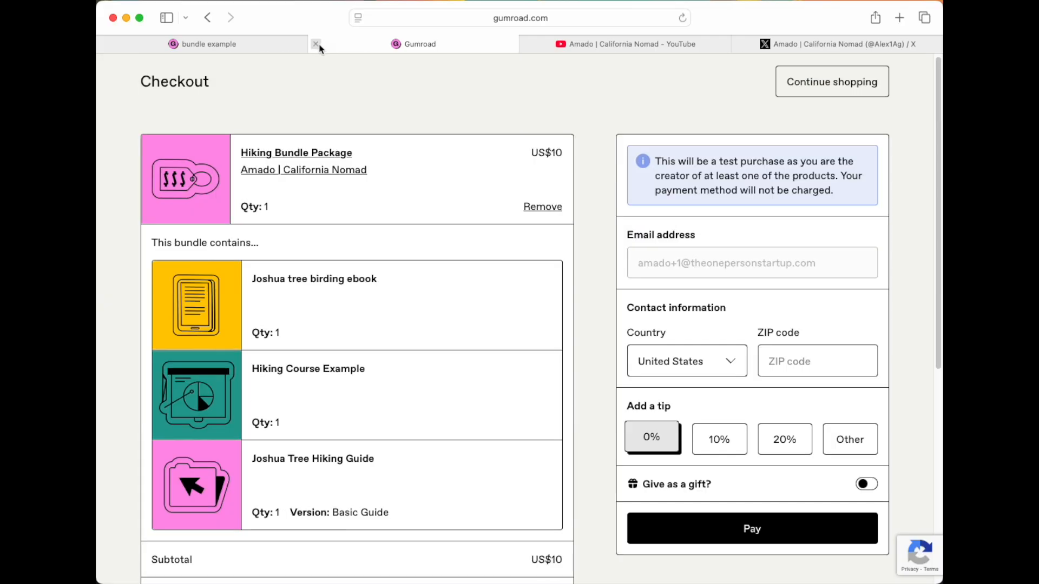
click(318, 44)
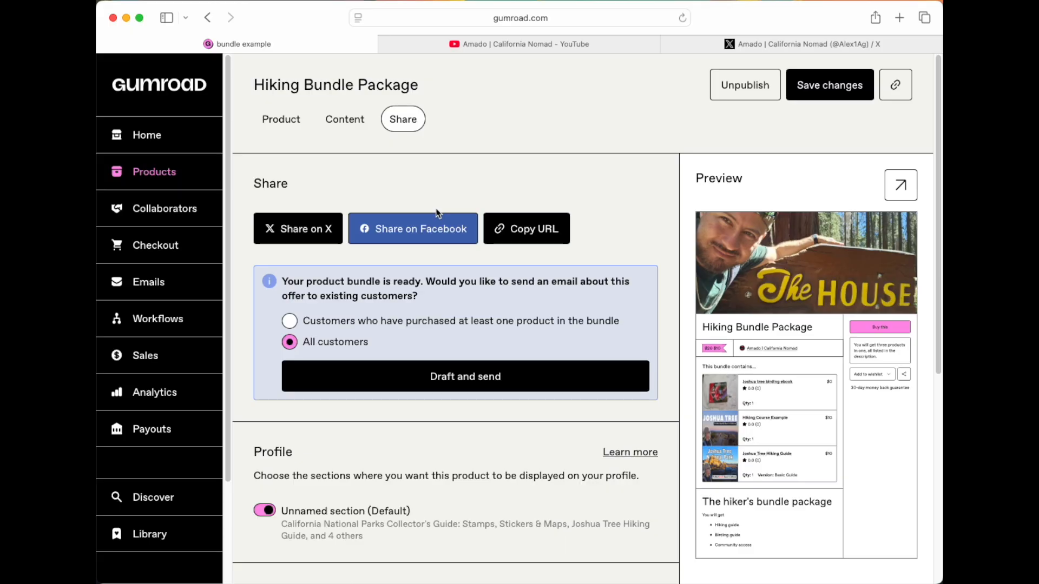
Step: Return to the product list and review the memberships and products with their prices and publication status
click(163, 172)
scroll(372, 310, down, 3)
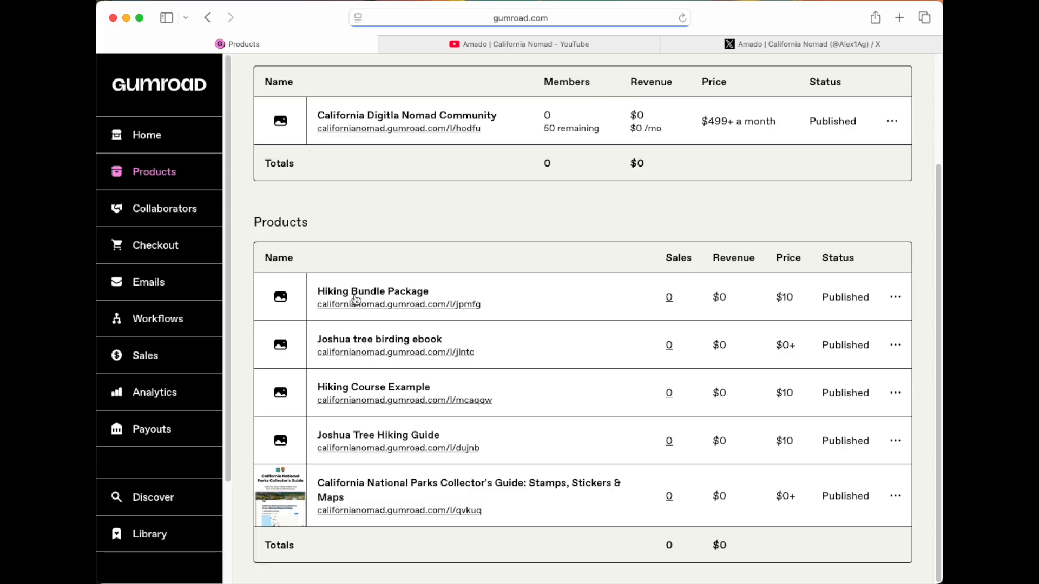
scroll(362, 410, up, 3)
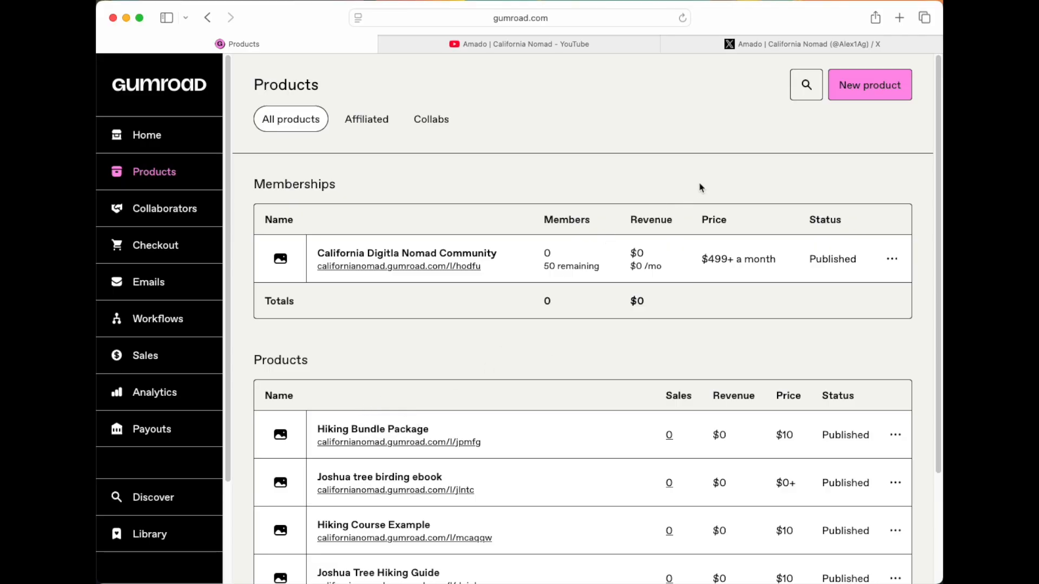
Step: Start a new product of the Commission service type and name it "commission example"
click(872, 83)
scroll(630, 262, down, 3)
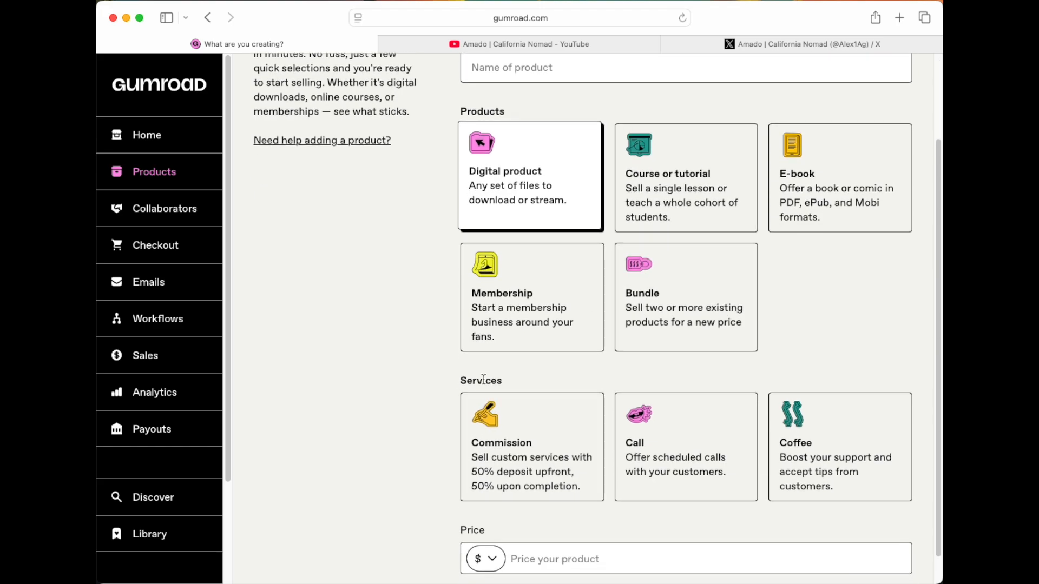
click(513, 435)
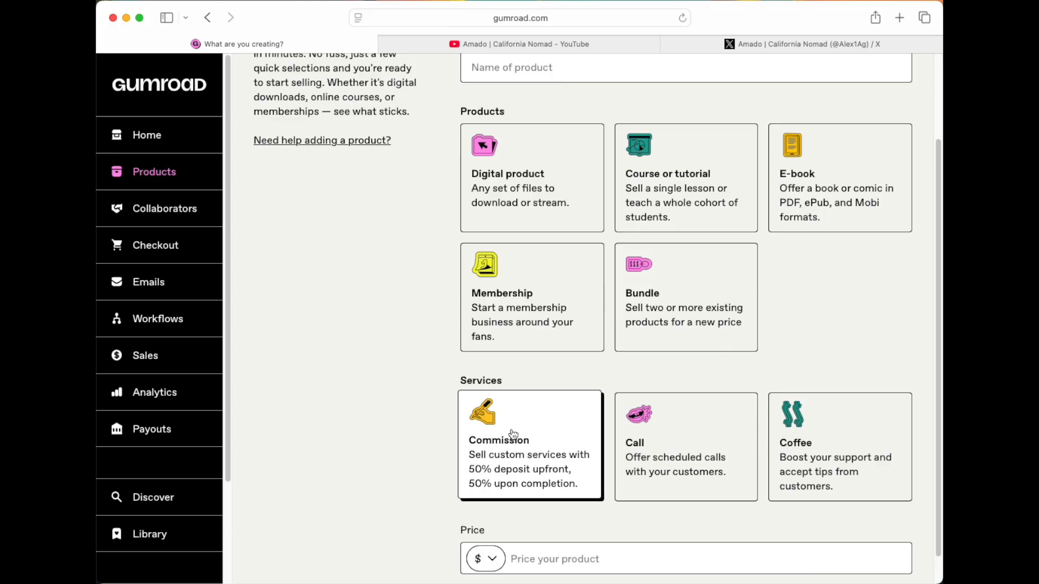
scroll(513, 435, up, 3)
click(552, 171)
text(service)
key(super+BackSpace)
text(commission)
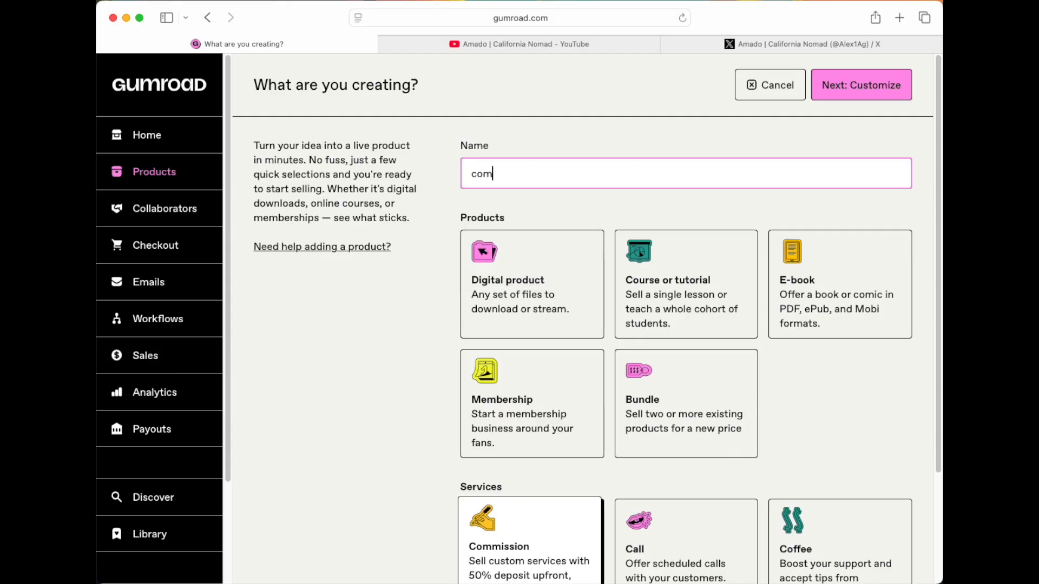
text(xample)
Step: Price the commission at $10 and continue to its customization page
scroll(533, 258, down, 3)
click(536, 527)
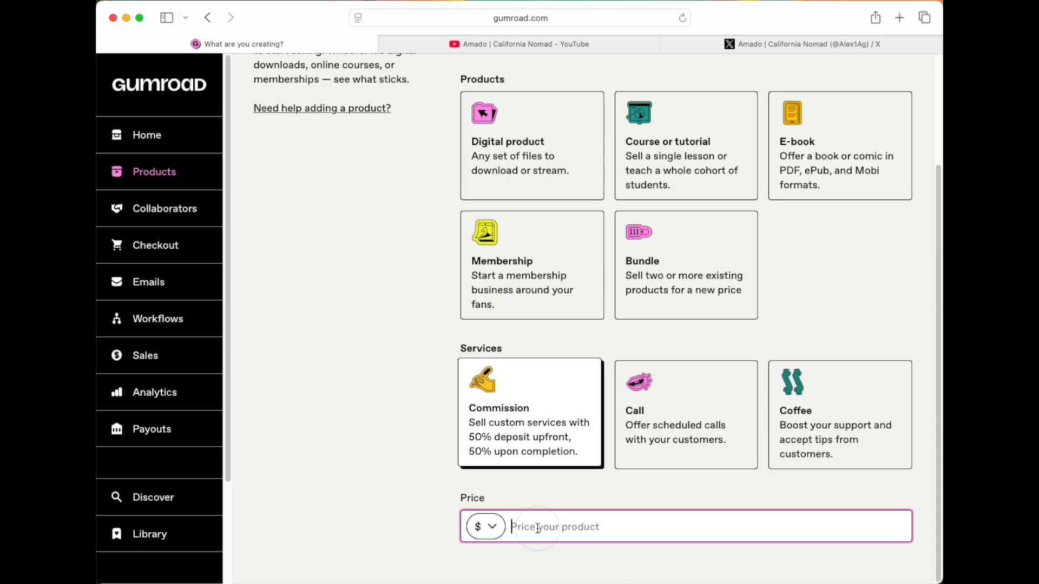
text(10)
scroll(538, 528, up, 3)
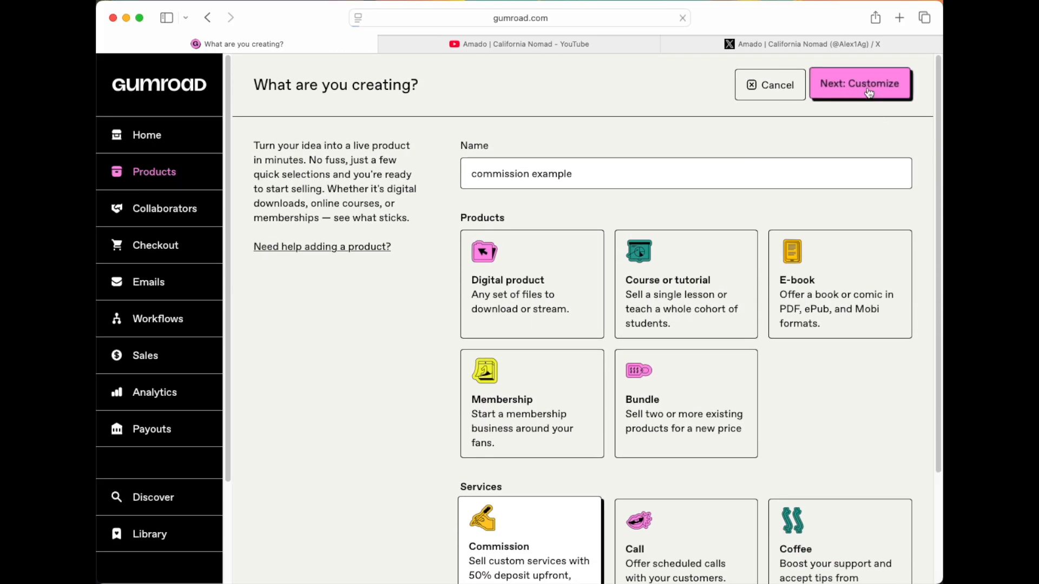
click(875, 88)
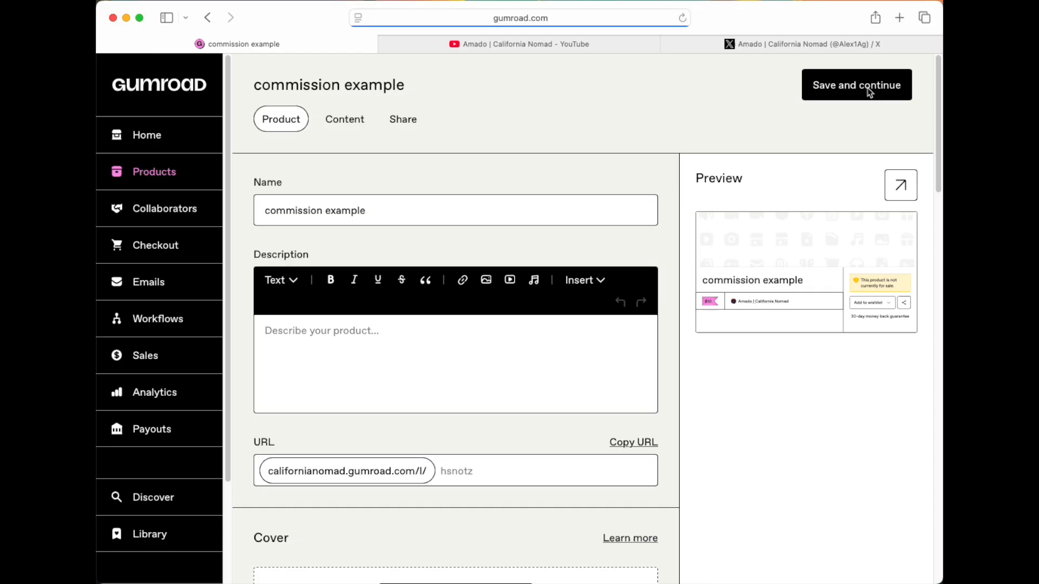
Step: Write the commission's description as "Get one guided hiking trip up any mountain."
click(352, 343)
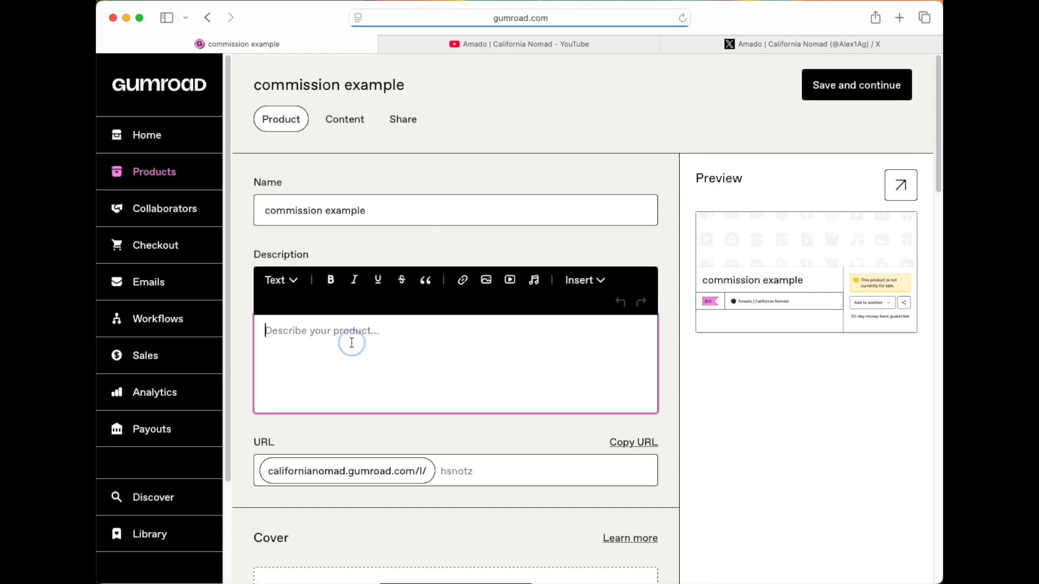
text(Get on)
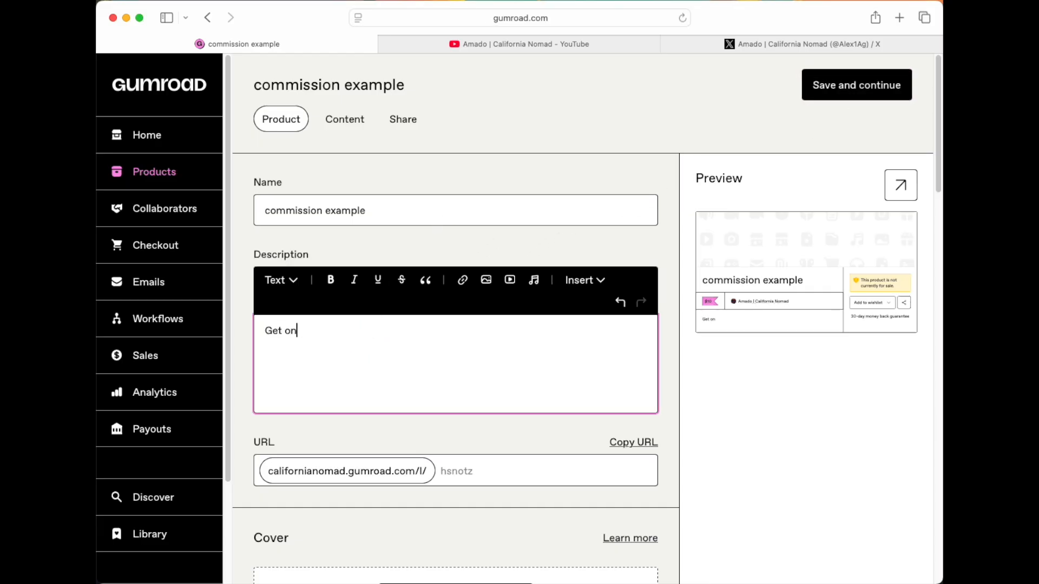
text(e guided hikin)
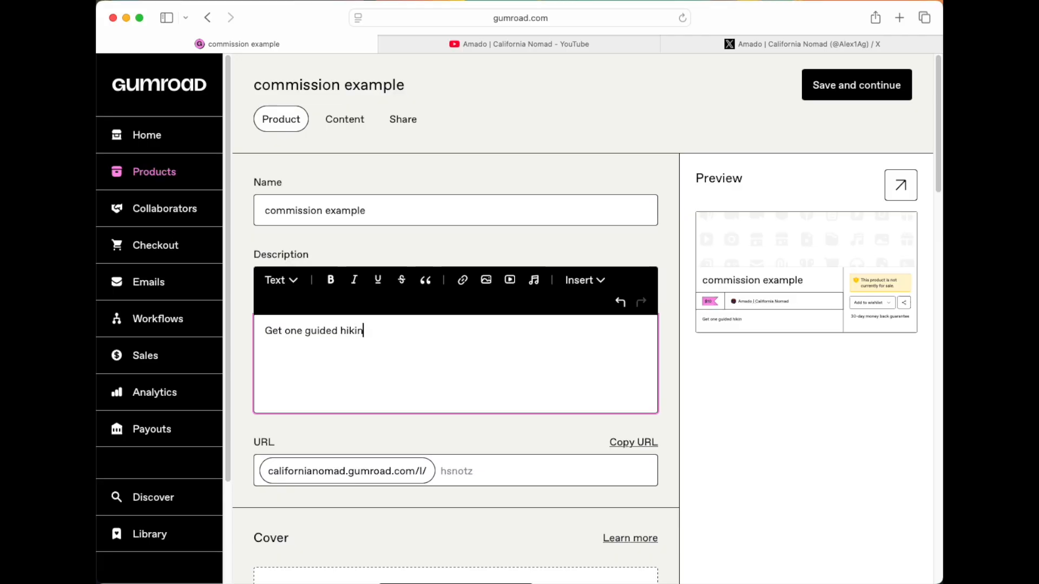
text(g trip up any mountain)
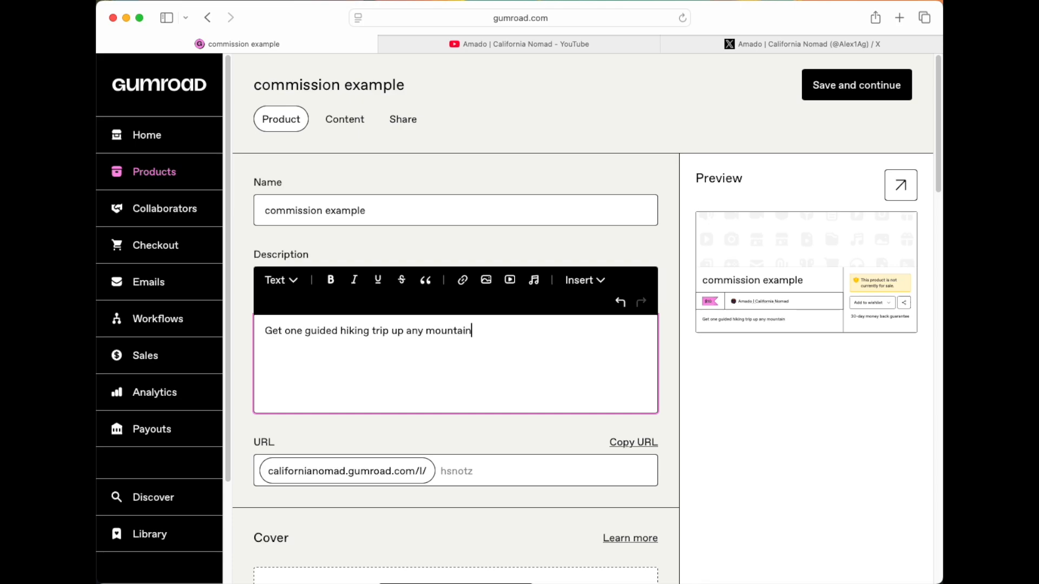
text( per month.)
key(BackSpace)
key(BackSpace)
key(BackSpace)
key(BackSpace)
key(BackSpace)
key(BackSpace)
key(BackSpace)
key(BackSpace)
key(BackSpace)
key(BackSpace)
key(BackSpace)
key(BackSpace)
text(.)
Step: Upload 20250907_120557.jpg from the Sequoia folder on the computer as the commission's cover image
scroll(427, 383, down, 3)
scroll(427, 385, down, 5)
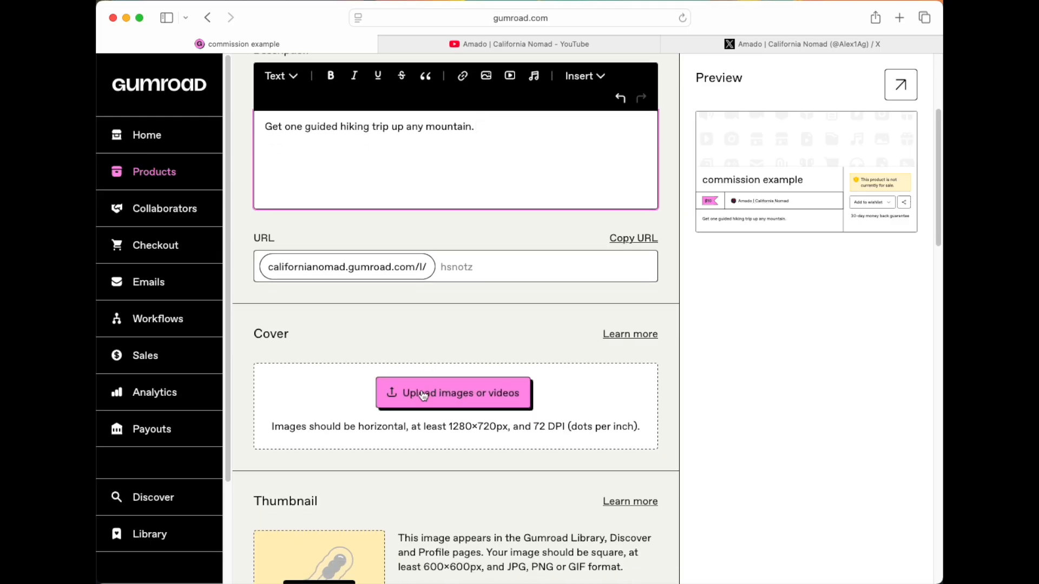
click(423, 397)
click(421, 399)
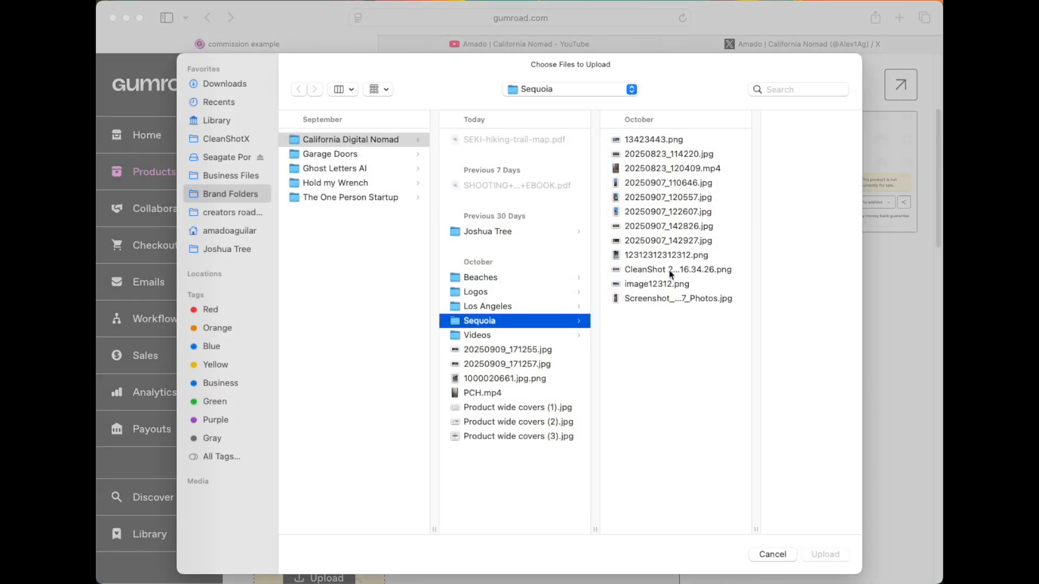
click(662, 284)
click(657, 299)
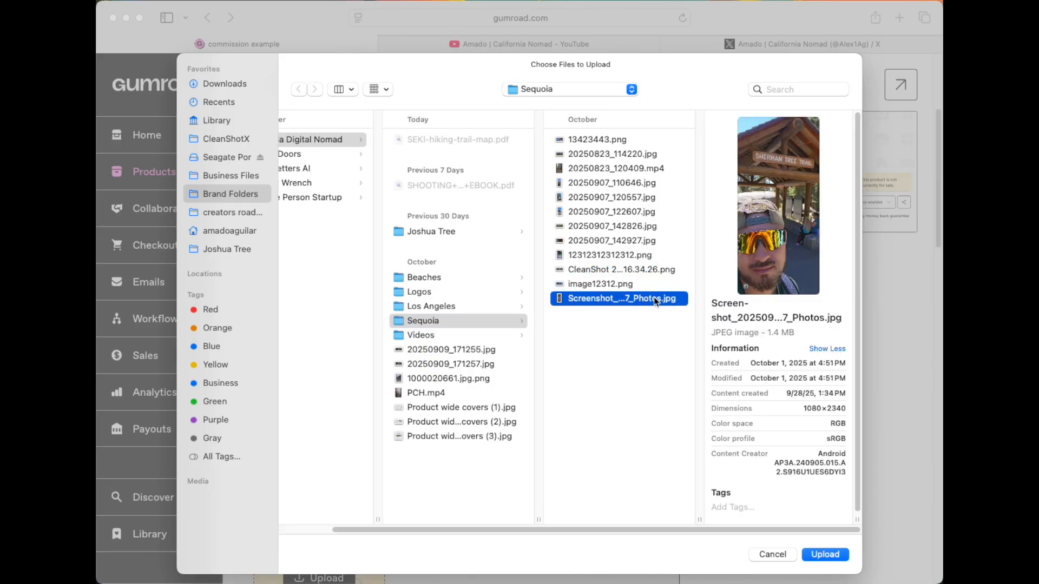
click(628, 261)
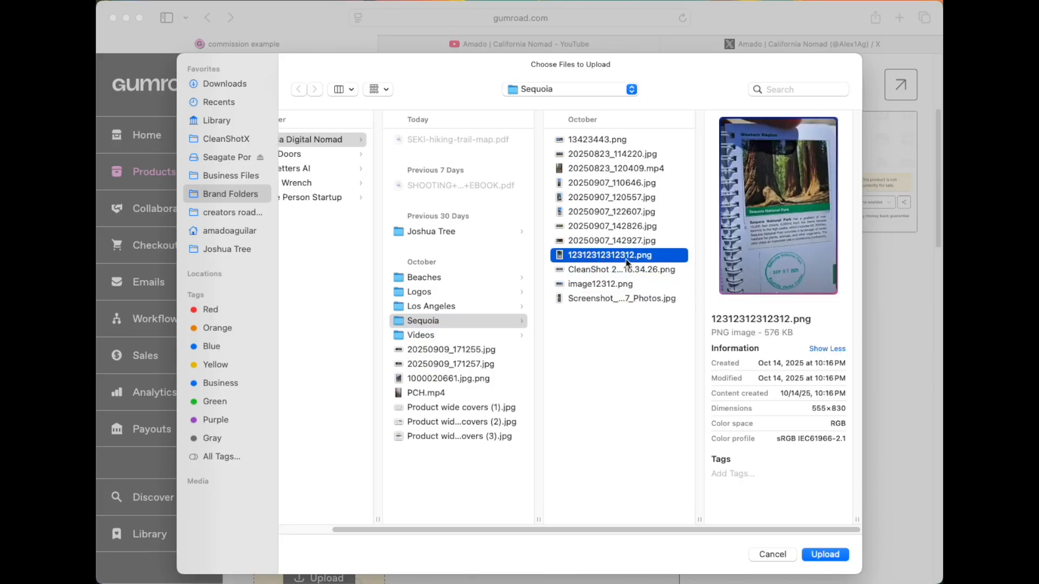
key(Up)
key(Up)
key(Up)
key(Up)
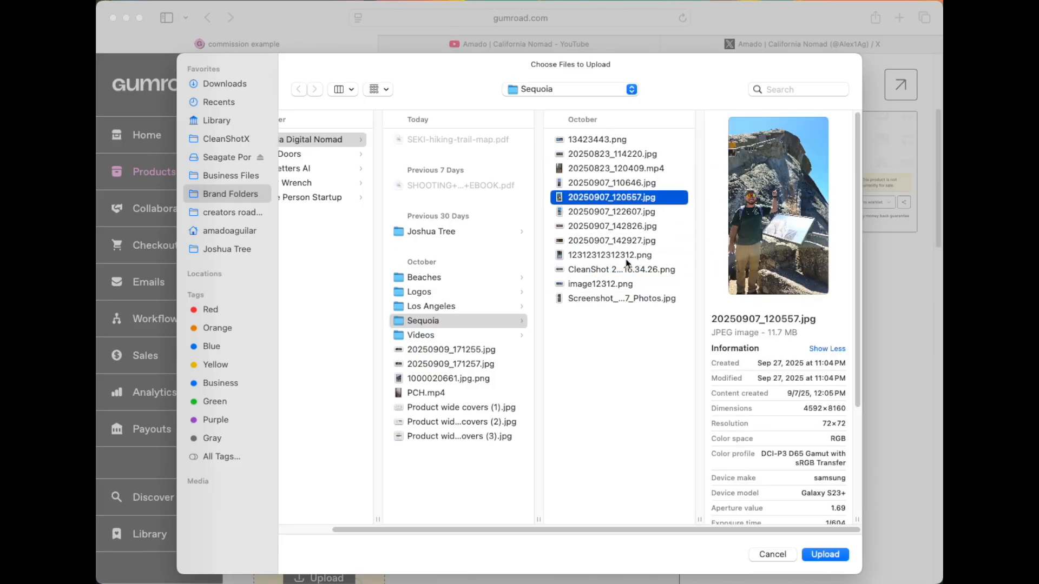
key(Down)
key(Up)
key(Up)
key(Down)
key(Return)
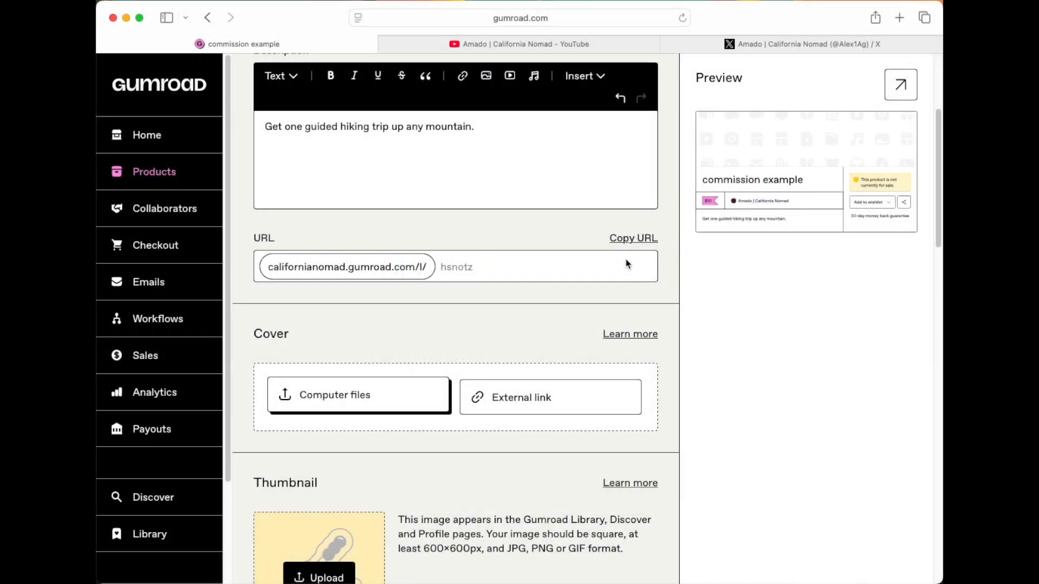
Step: Rename the commission product to "Guided mountain hiking trip"
scroll(582, 276, up, 3)
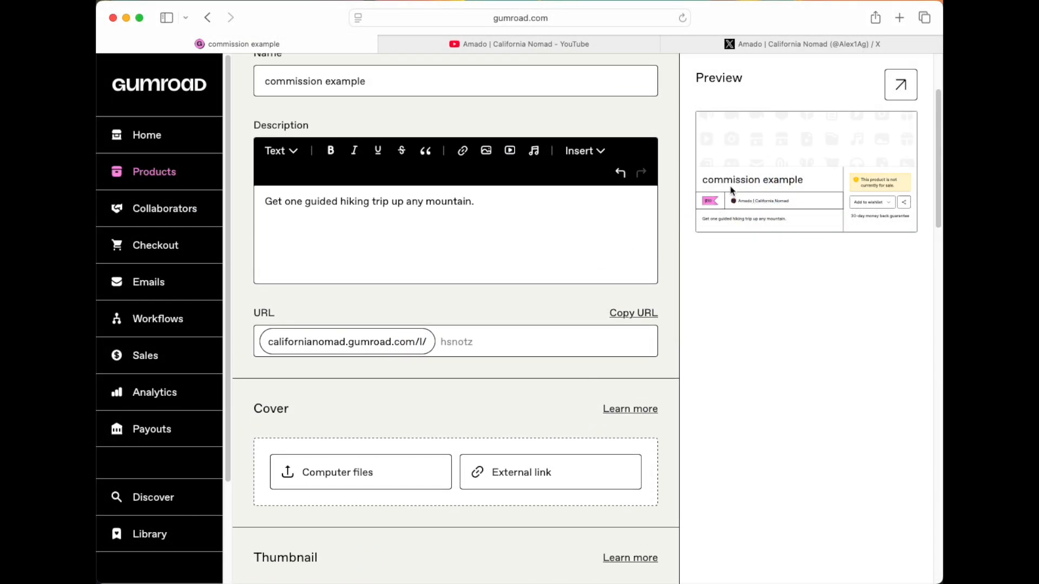
scroll(335, 238, up, 4)
click(378, 175)
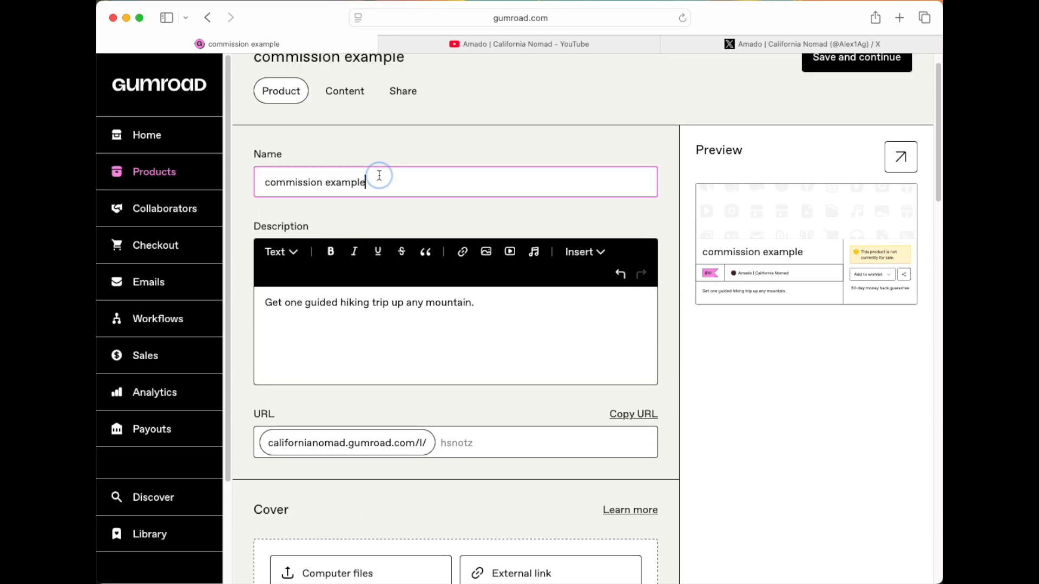
triple_click(380, 176)
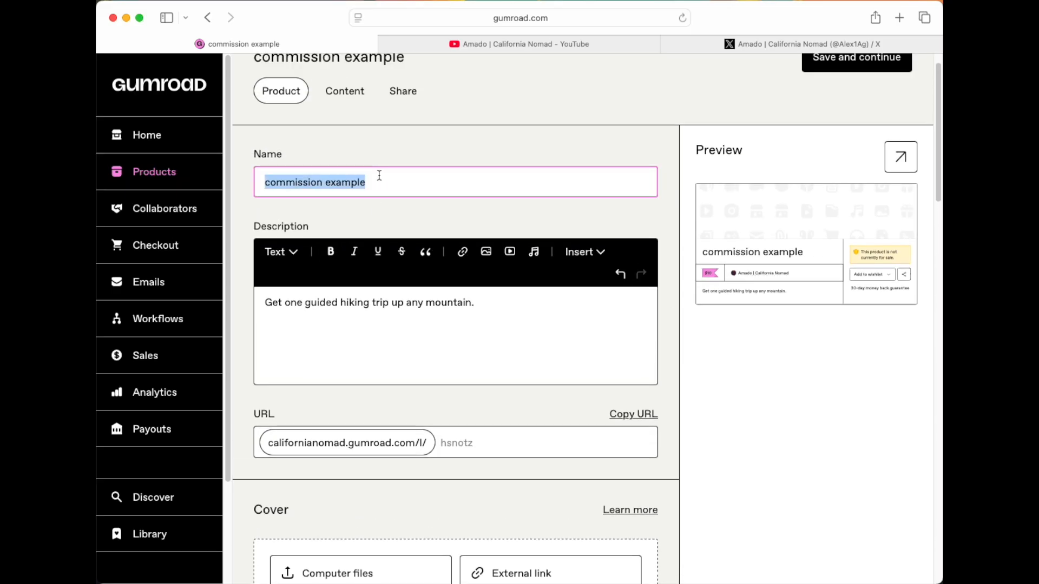
text(Guided)
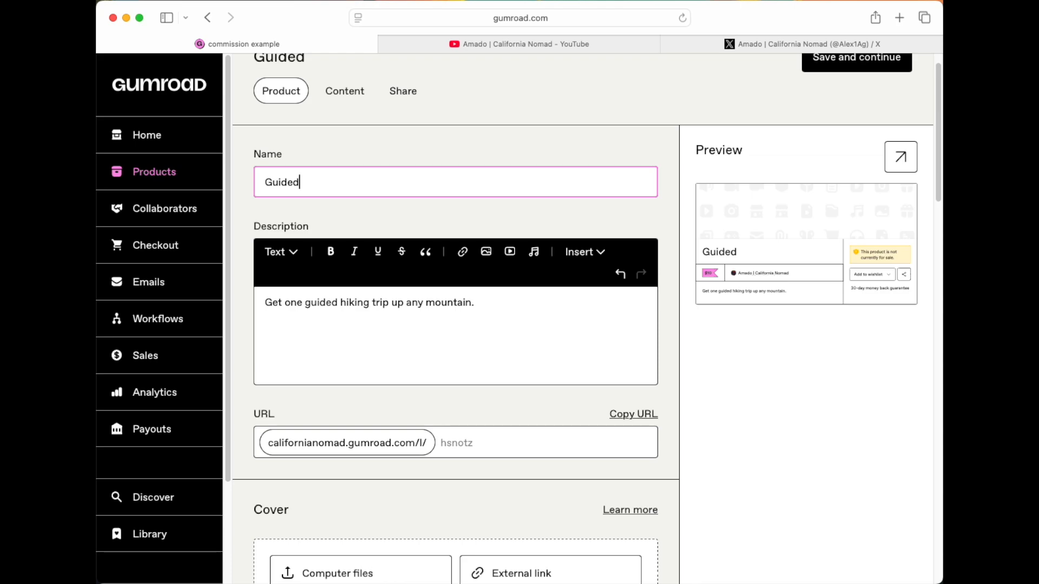
text( mountain hikl)
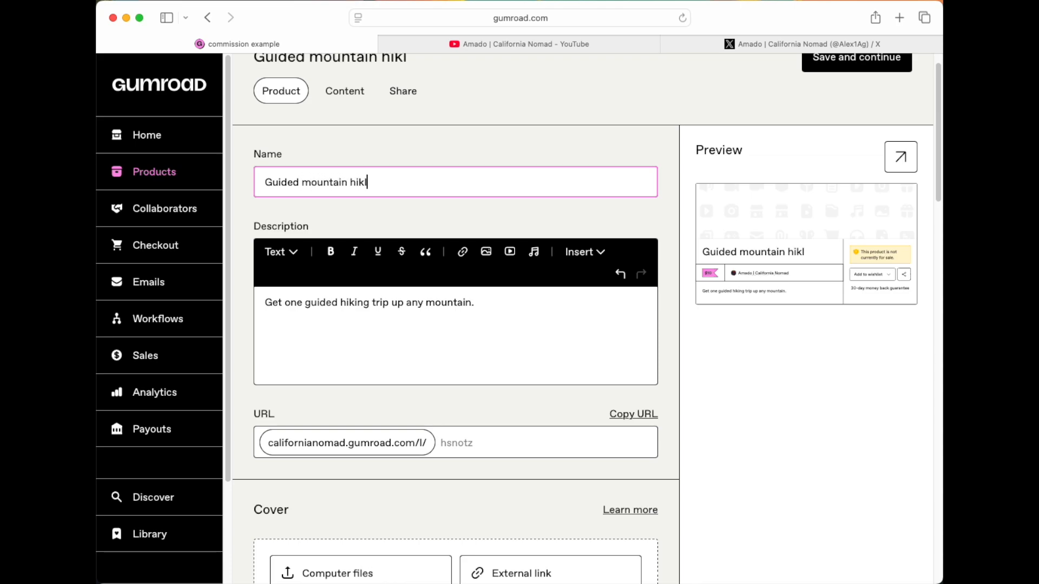
key(BackSpace)
text(ing)
key(alt+BackSpace)
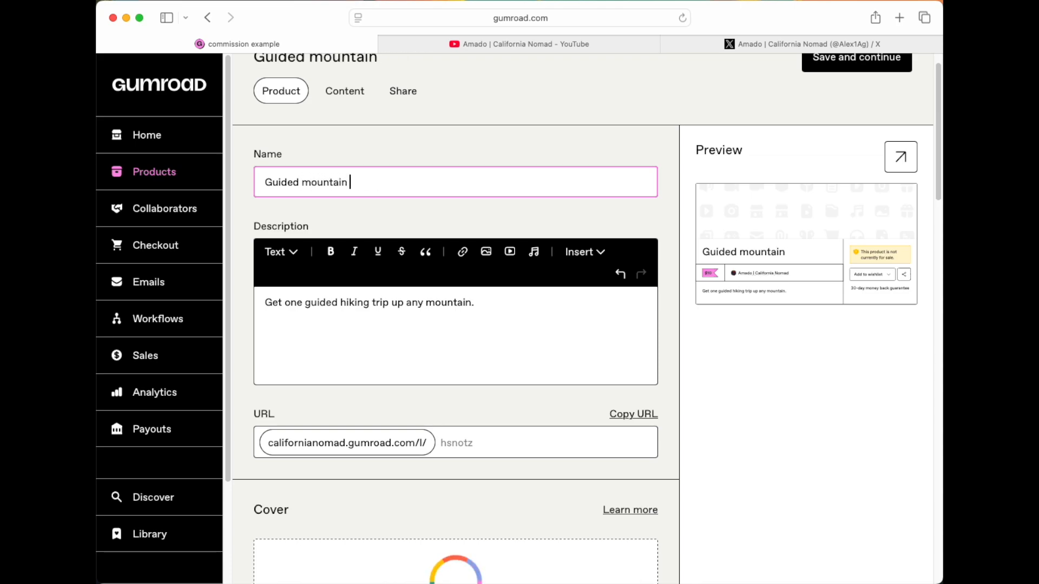
text(hiking triu)
key(BackSpace)
text(p)
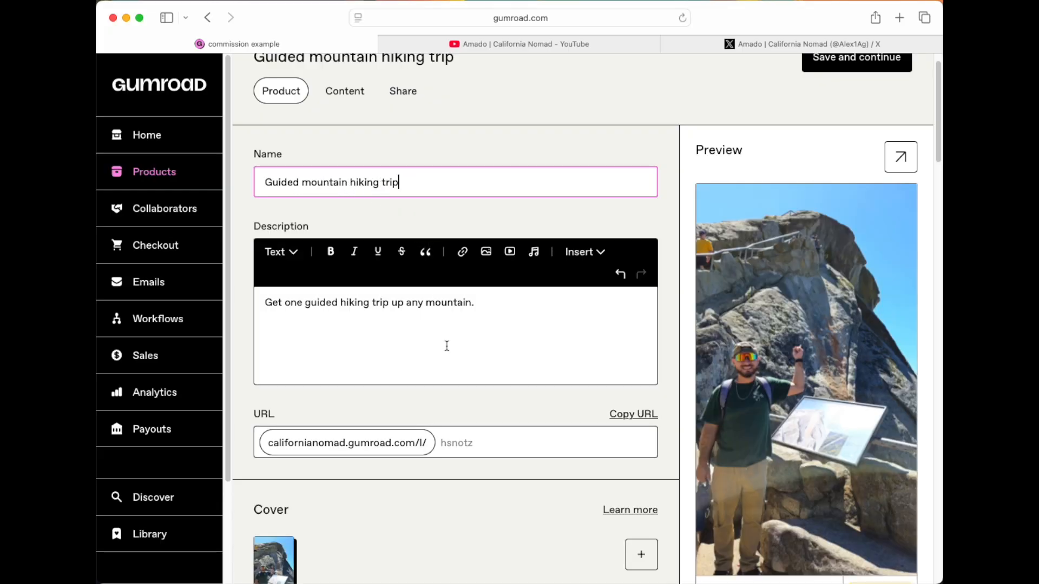
Step: Write the commission's summary as "You will get one guided trip for any mountain you choose."
scroll(706, 441, down, 3)
scroll(706, 441, down, 1)
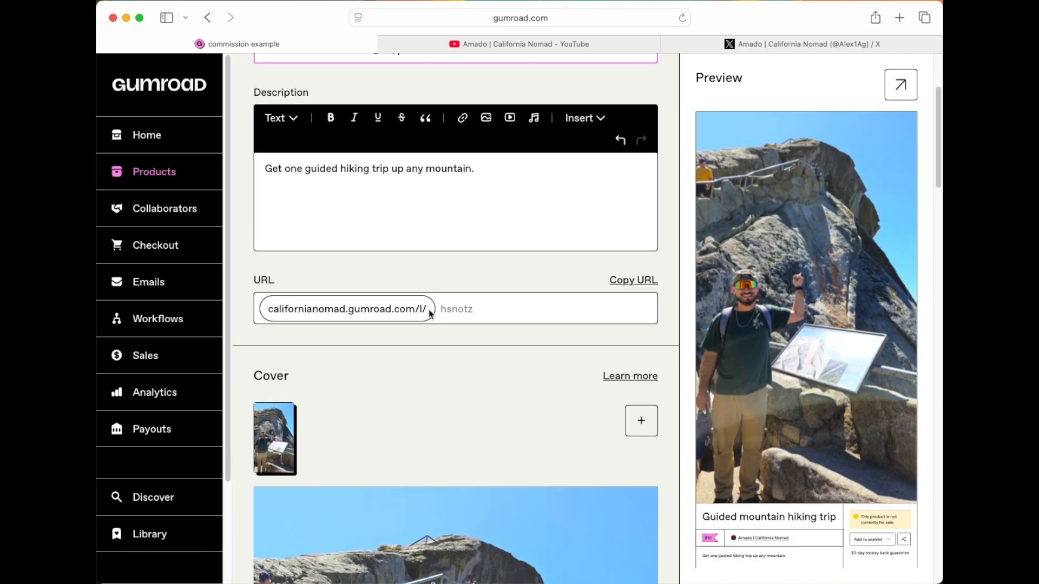
scroll(411, 365, down, 5)
scroll(415, 536, down, 20)
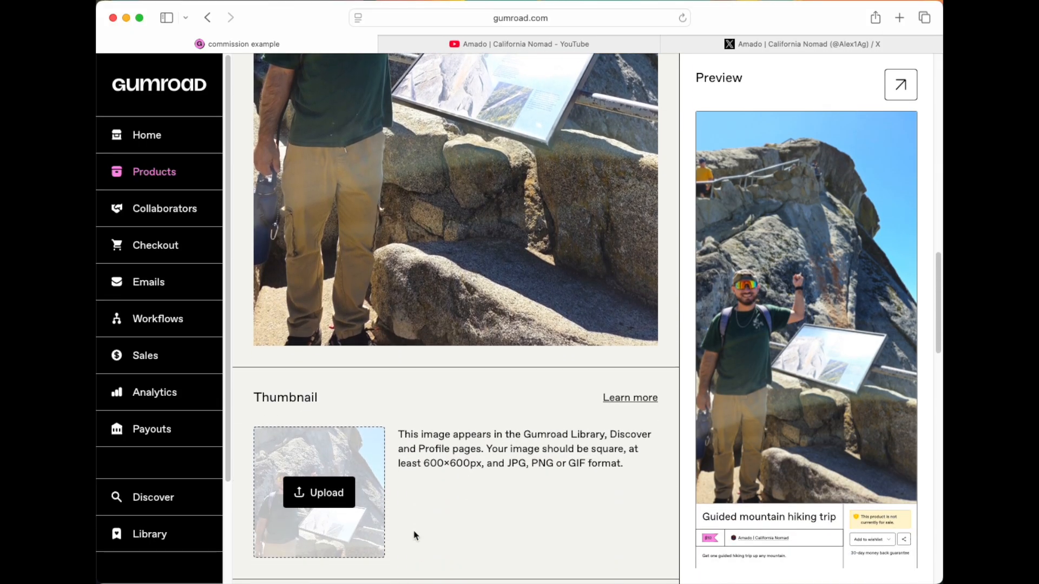
scroll(415, 536, down, 4)
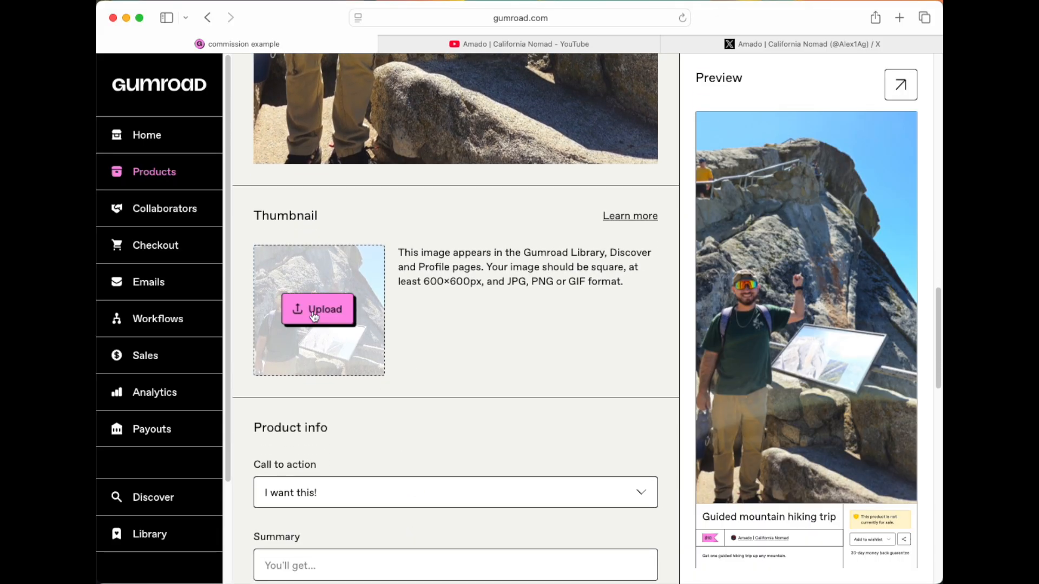
scroll(376, 457, down, 6)
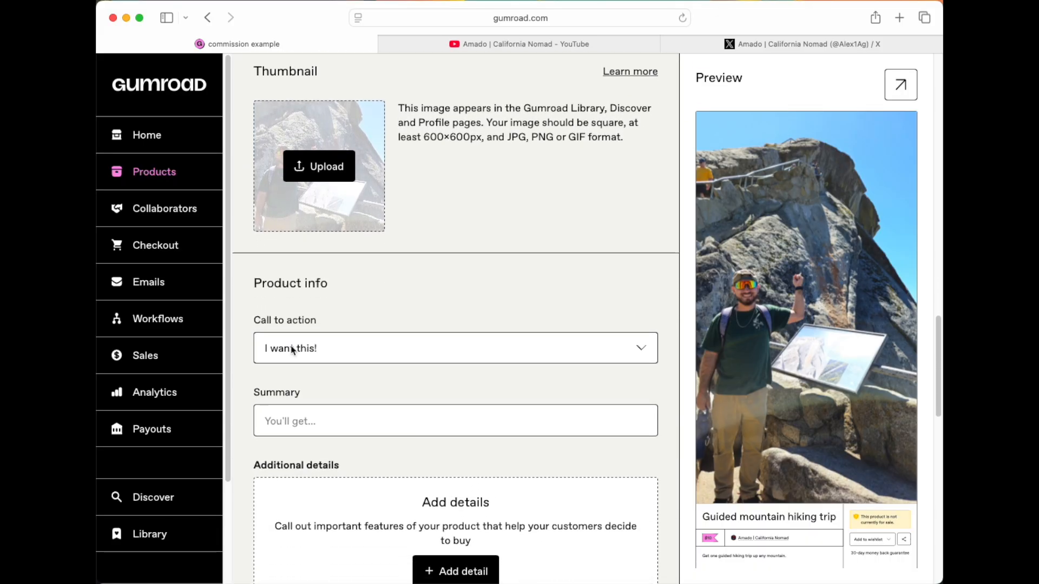
scroll(324, 368, down, 3)
click(313, 358)
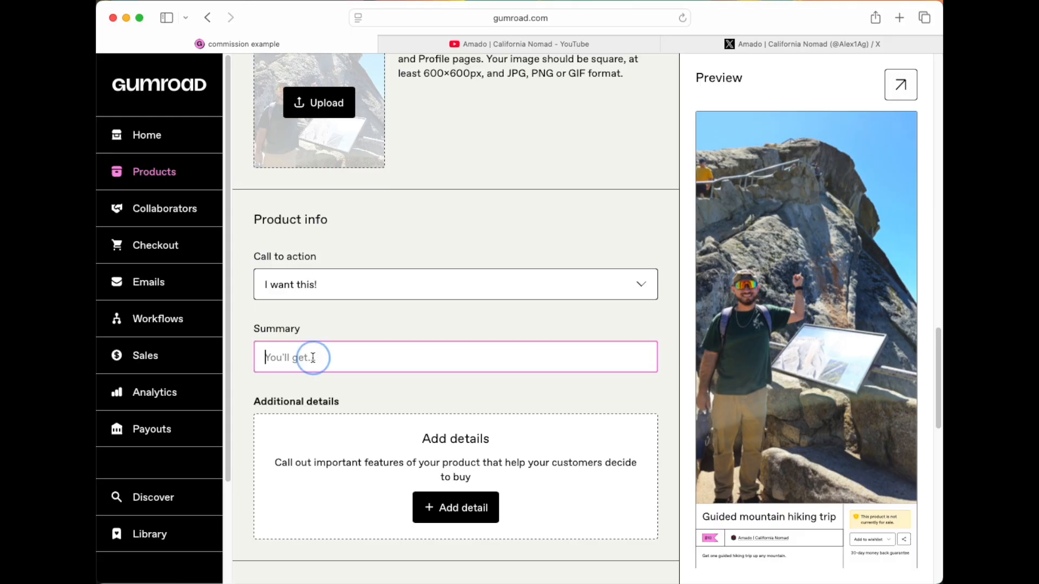
text(You wi)
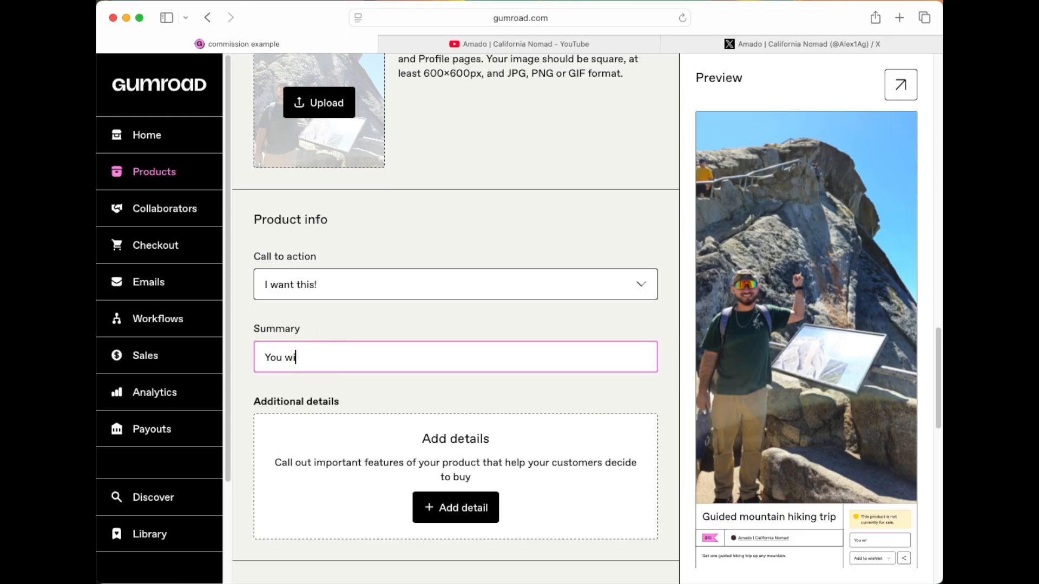
text(ll get one guided tri)
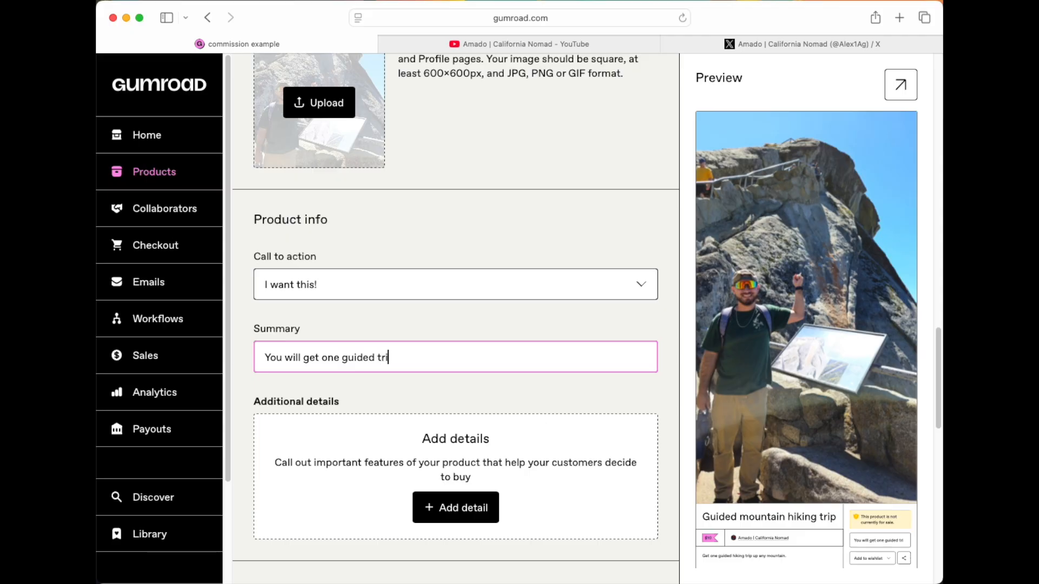
text(p for )
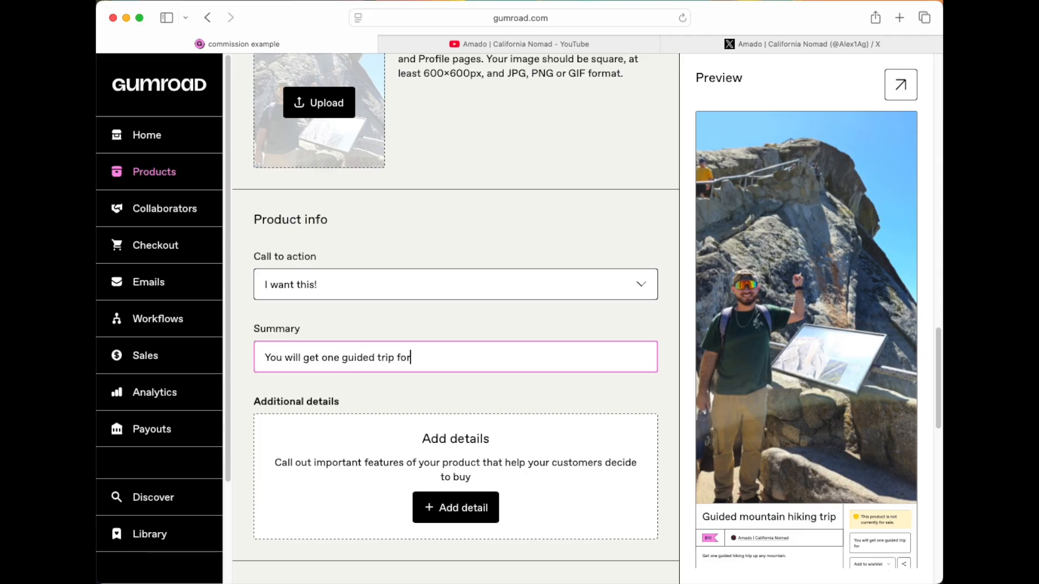
text(any mountain you choose.)
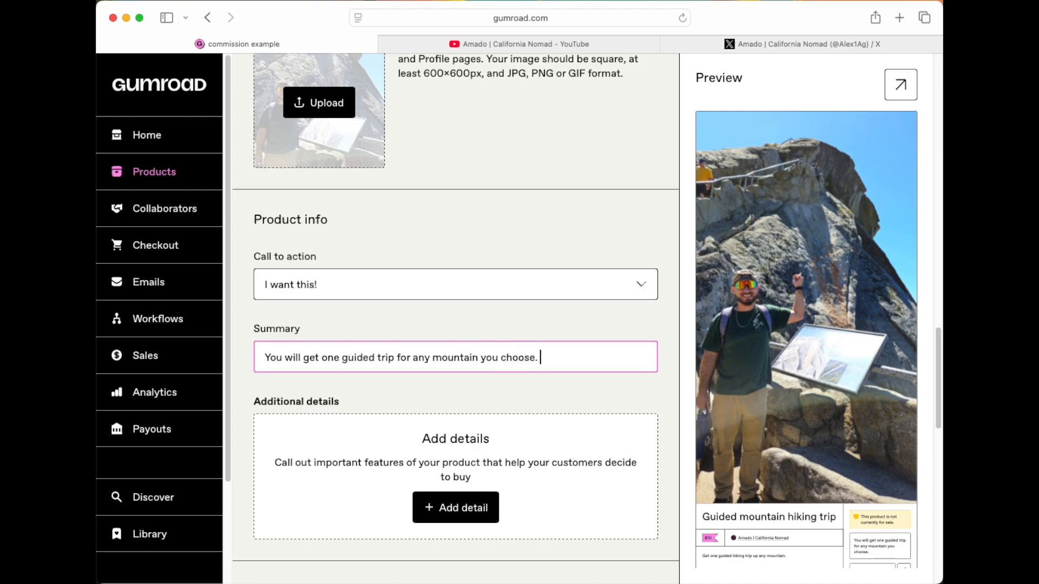
Step: Set the commission's price amount to $1000 in its pricing section
scroll(280, 379, down, 3)
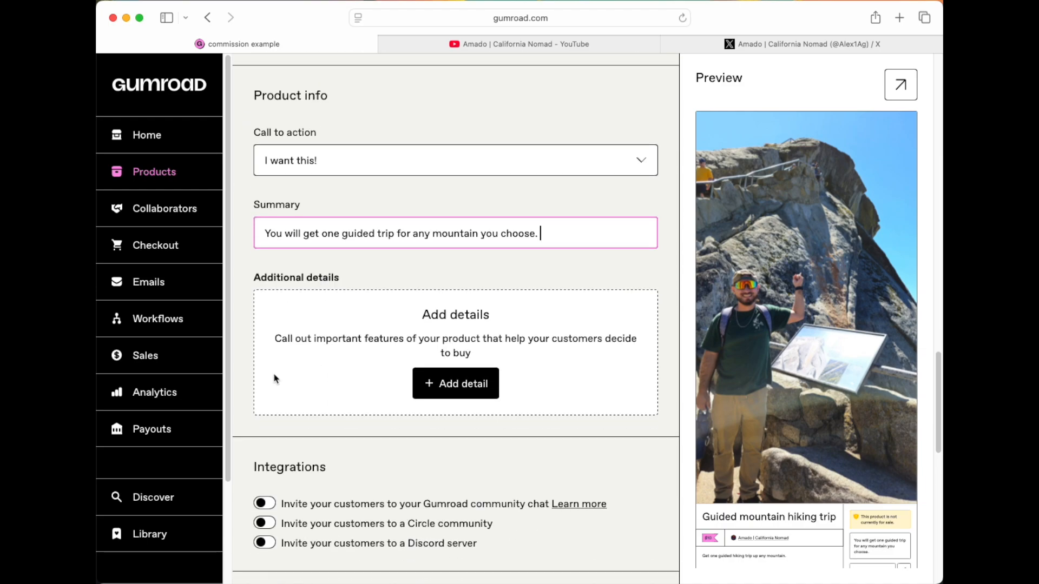
scroll(392, 430, down, 3)
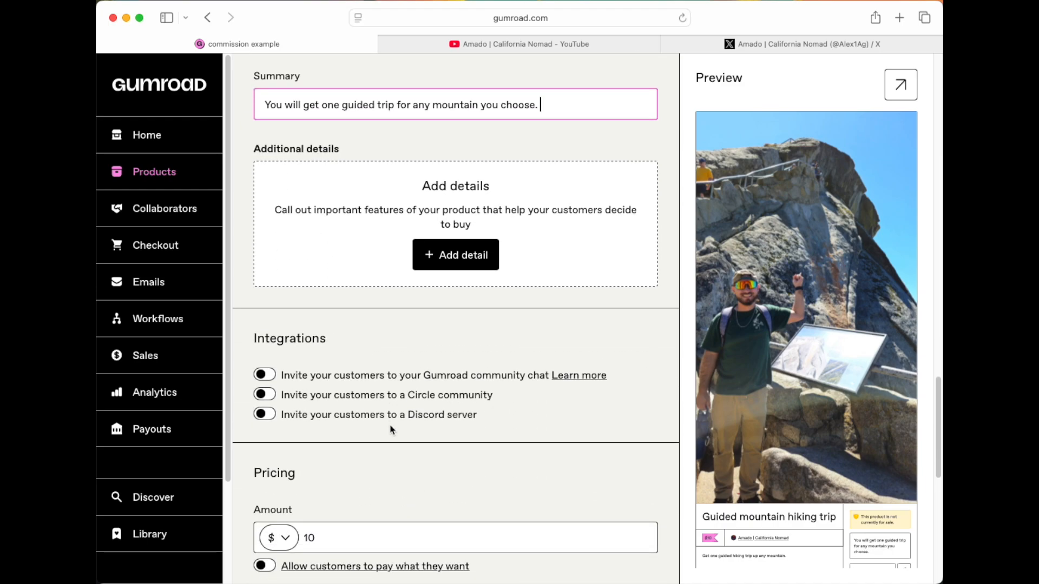
scroll(320, 424, down, 3)
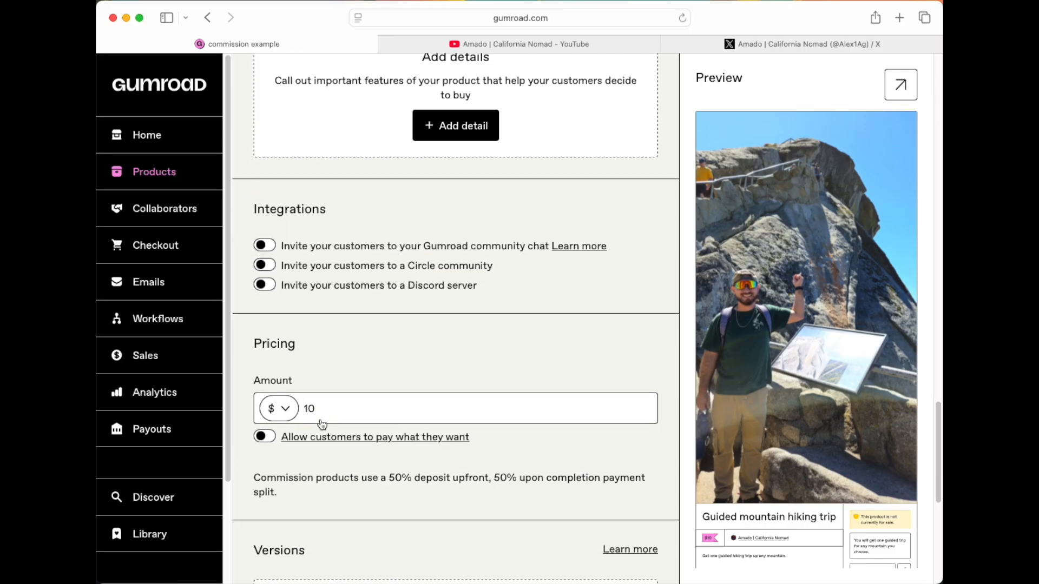
scroll(339, 360, down, 1)
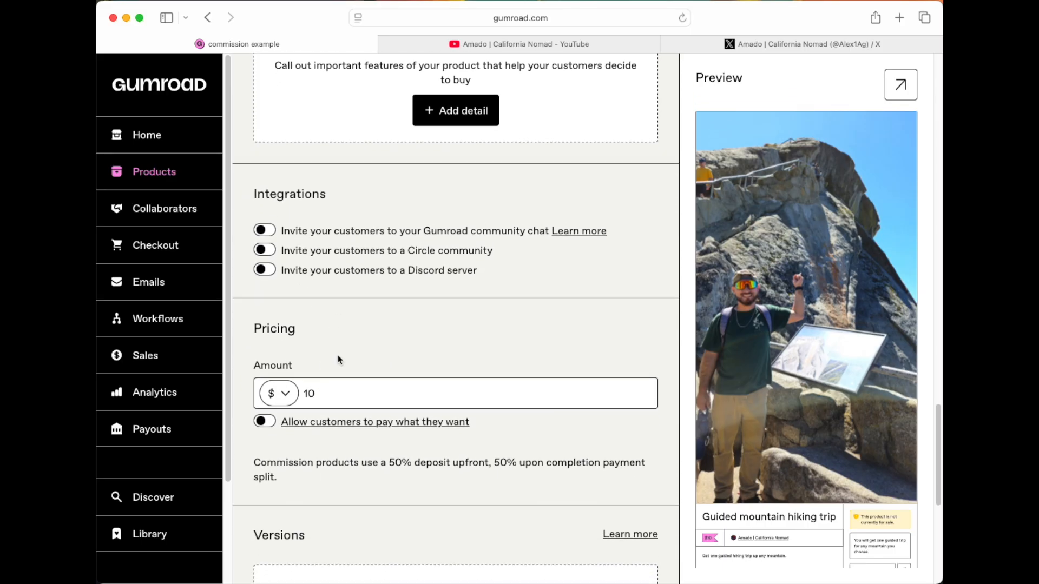
scroll(340, 359, down, 2)
click(334, 340)
scroll(357, 433, down, 1)
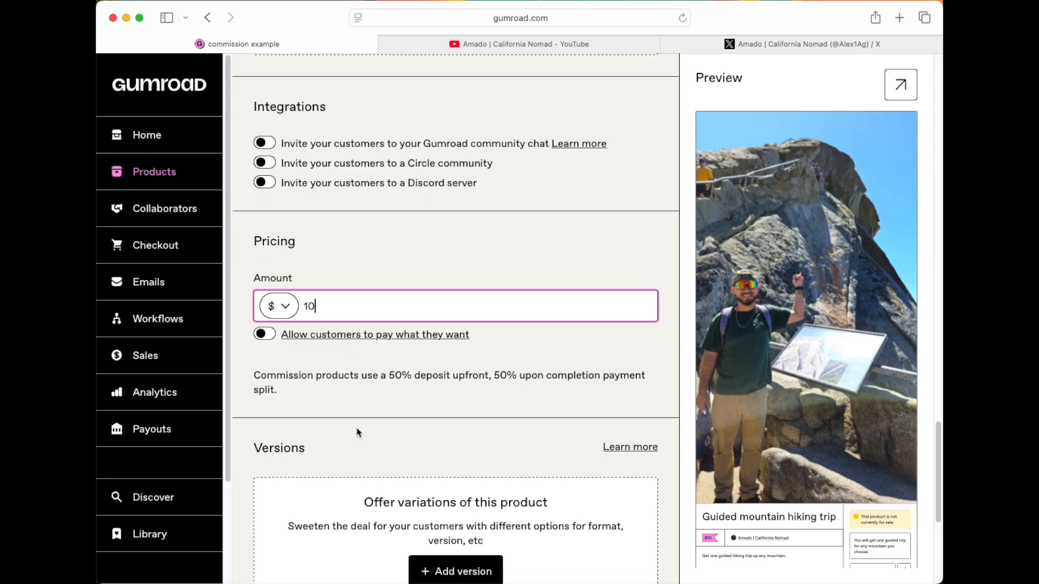
scroll(357, 433, down, 2)
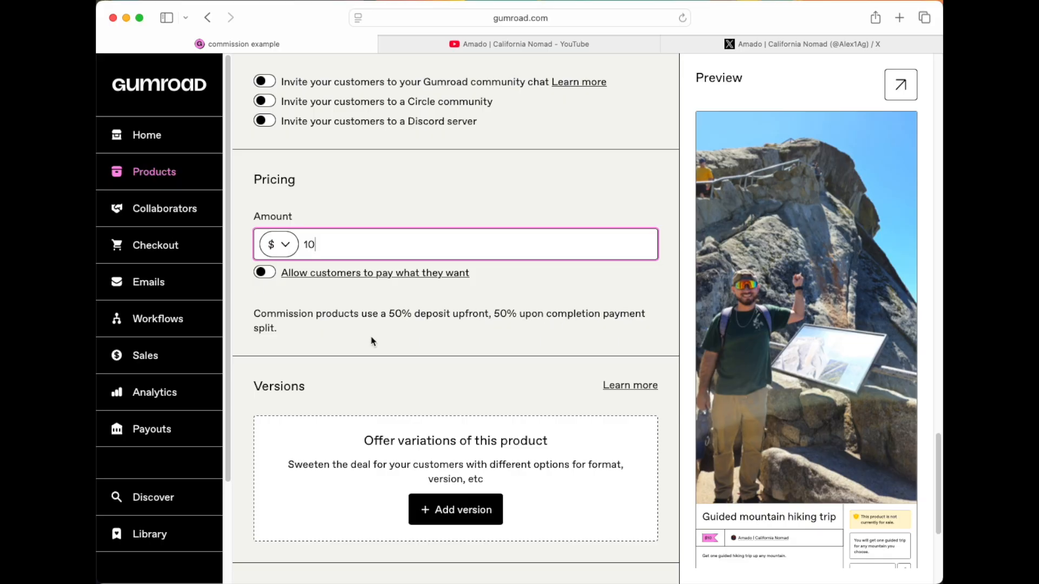
scroll(371, 341, down, 1)
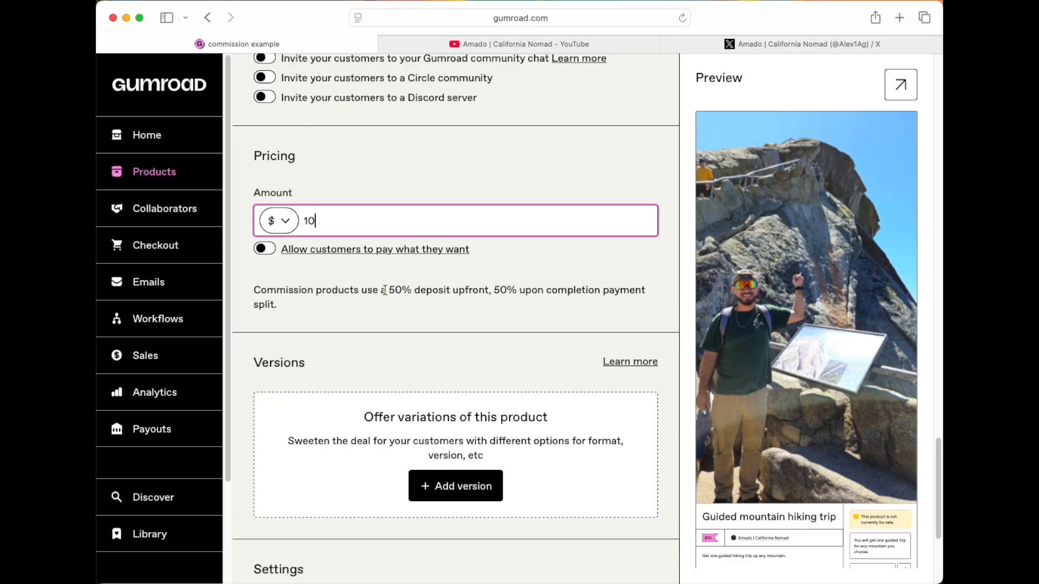
click(356, 224)
text(00)
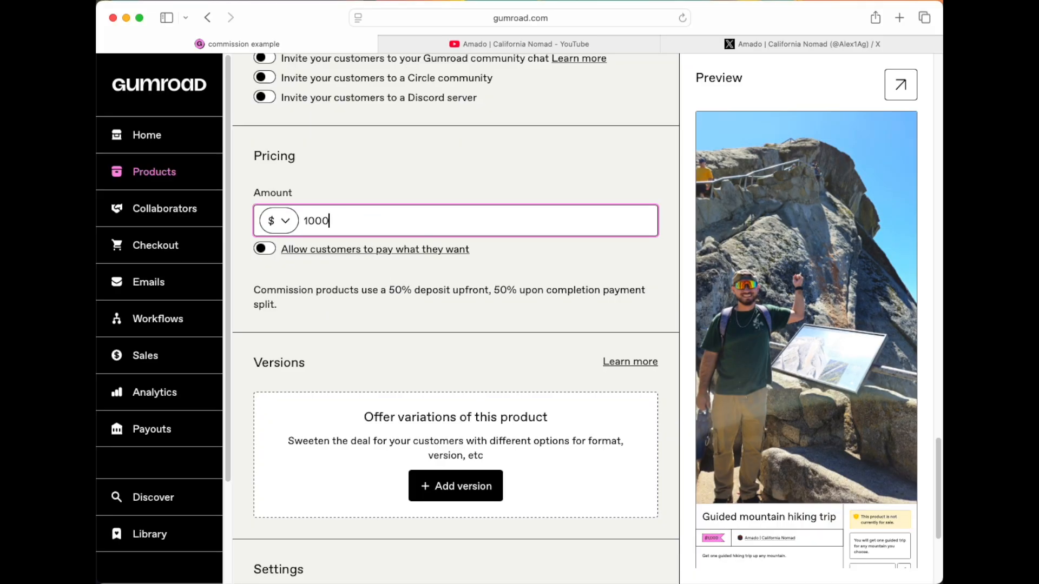
click(324, 279)
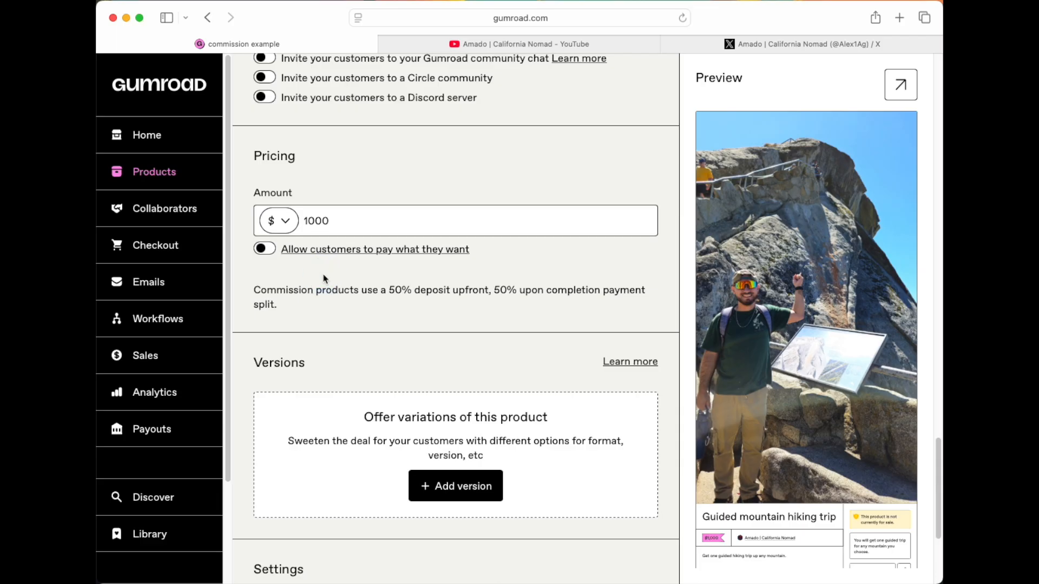
click(406, 293)
Step: Save the commission's product details and continue to its content page
scroll(501, 293, down, 4)
scroll(477, 463, down, 1)
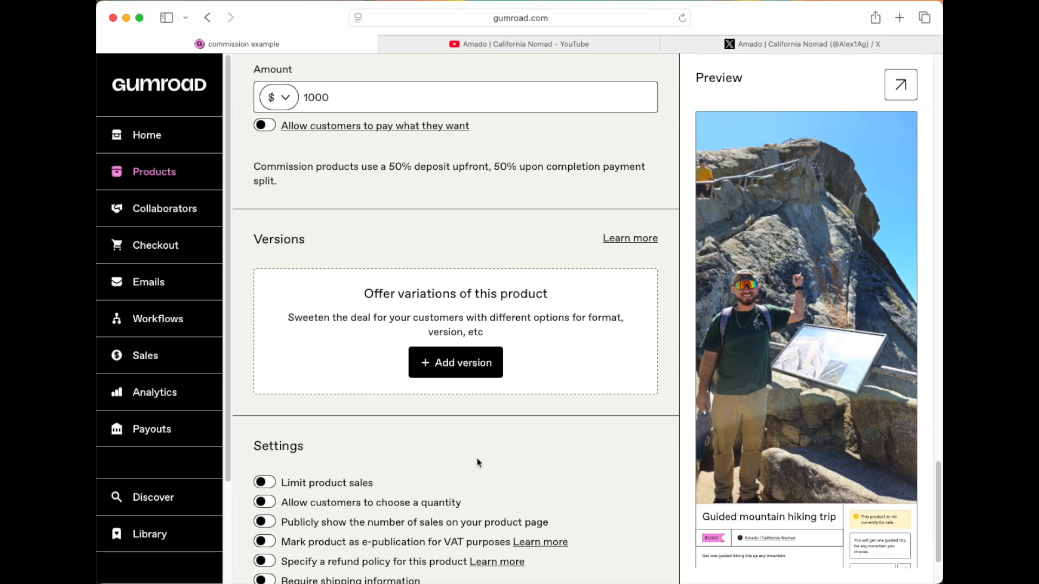
scroll(334, 426, down, 2)
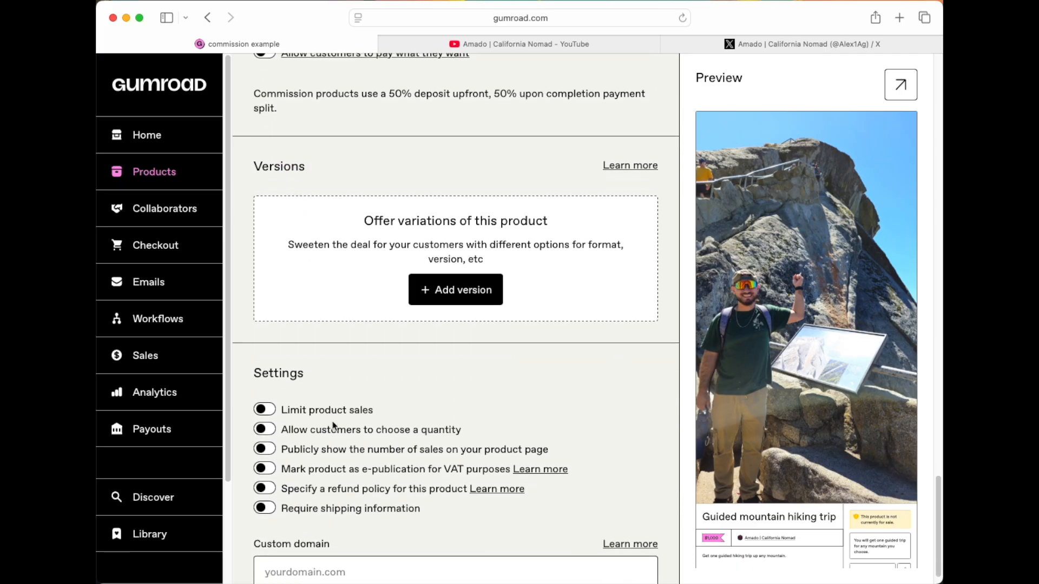
scroll(334, 426, down, 1)
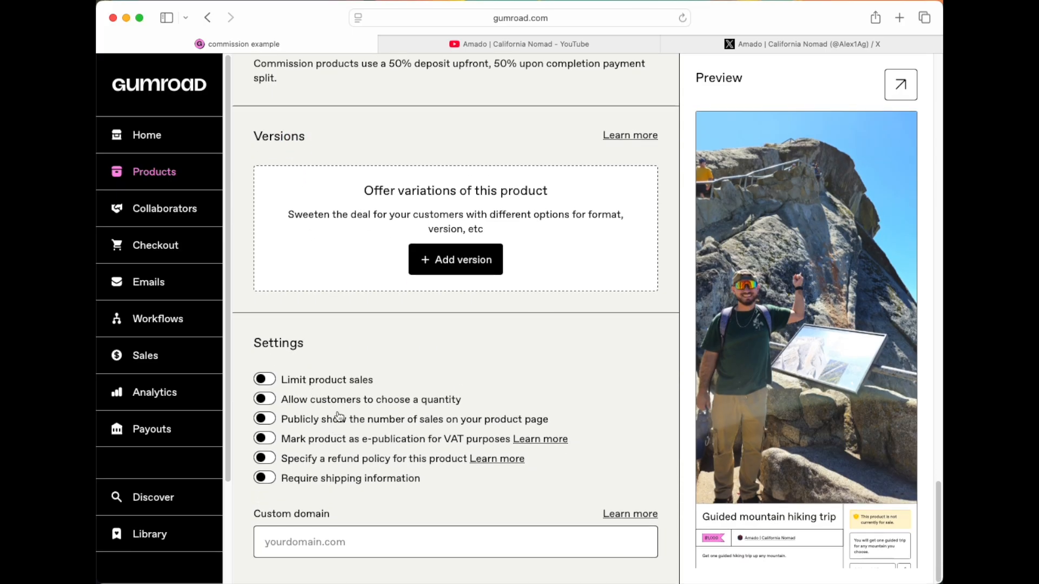
click(317, 543)
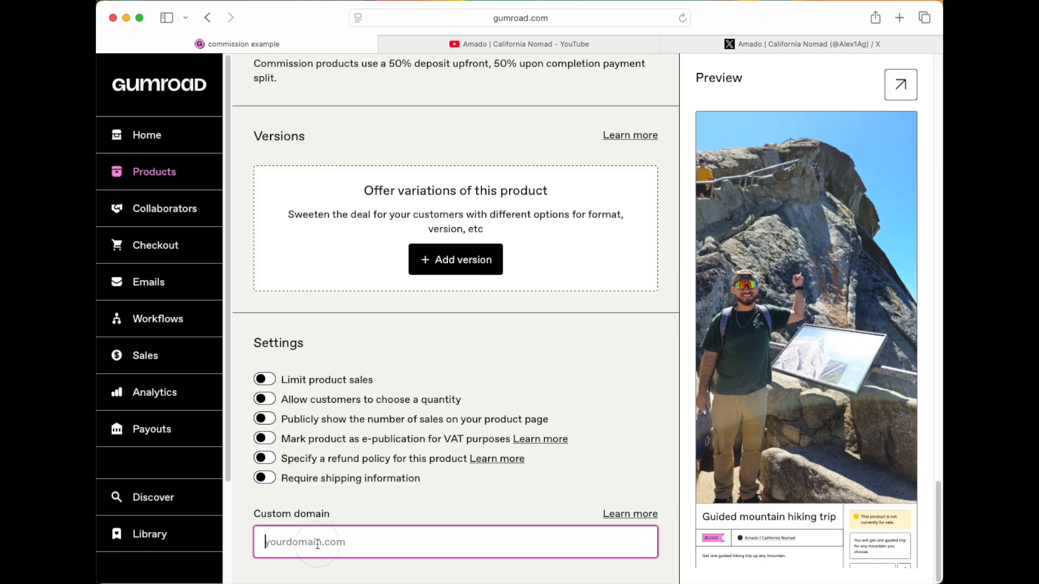
scroll(381, 519, up, 15)
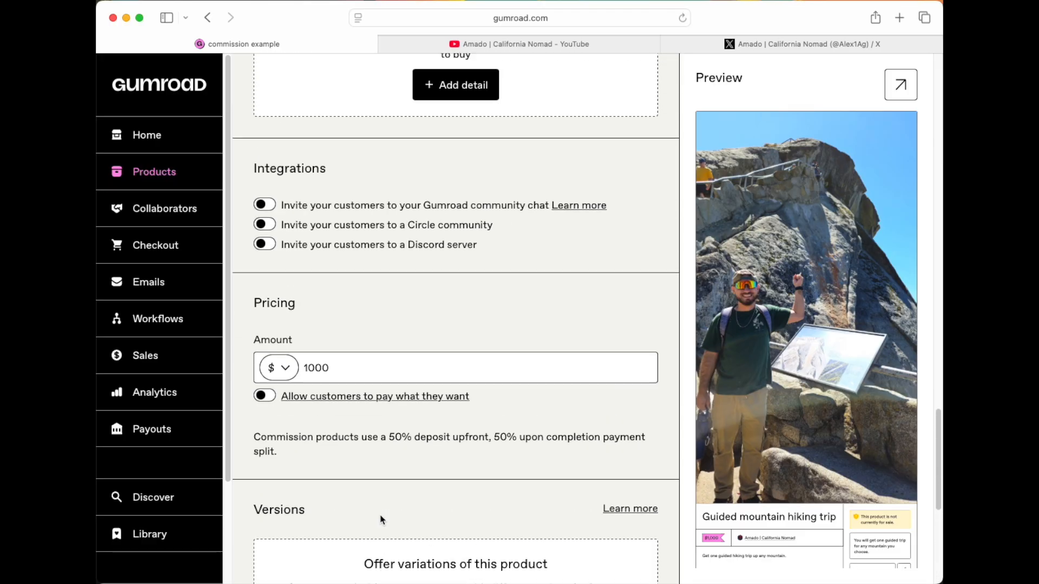
scroll(381, 520, up, 10)
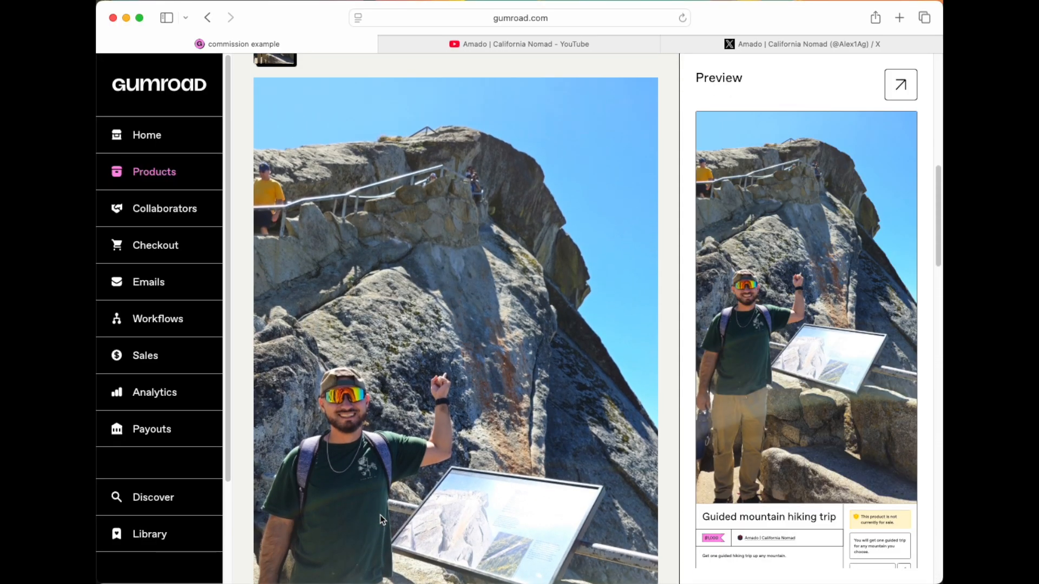
click(842, 75)
Step: Write the content page text "Thank you for your purchase. After our hiking trip, you will be liable for the other 50% of the costs."
click(622, 216)
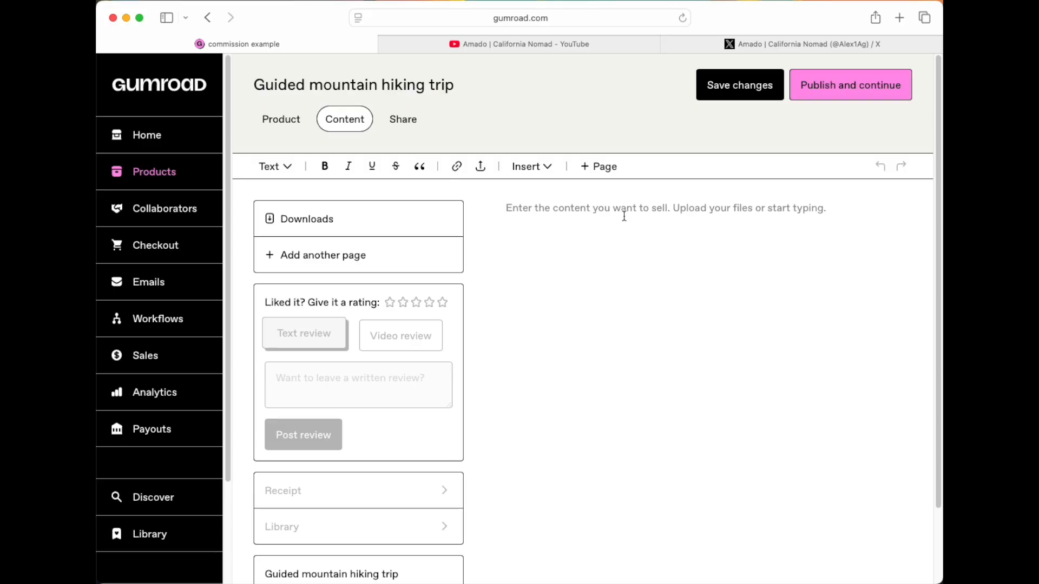
text(Thank you)
key(super+BackSpace)
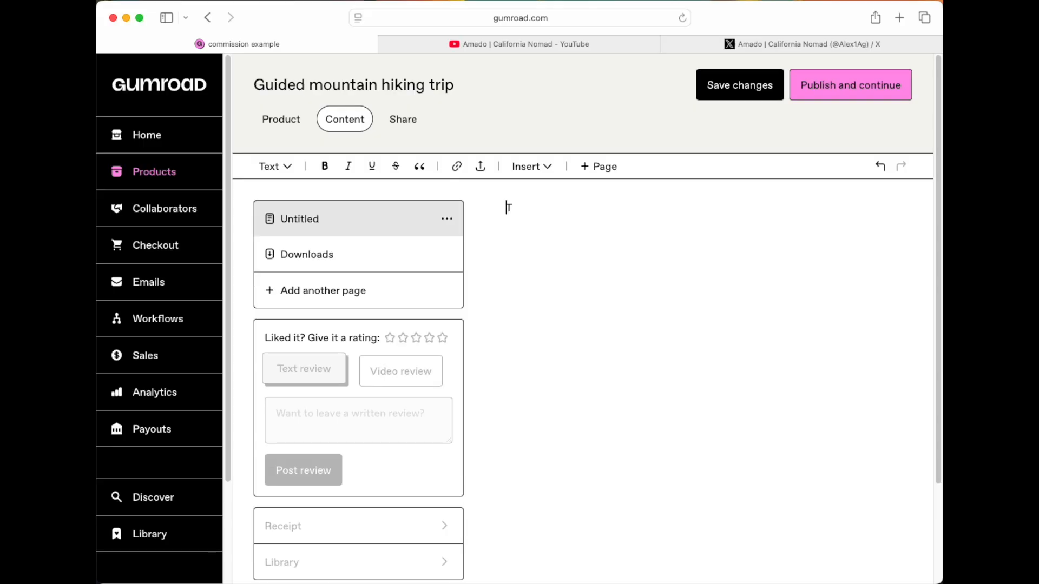
text(hank you for your purchase.)
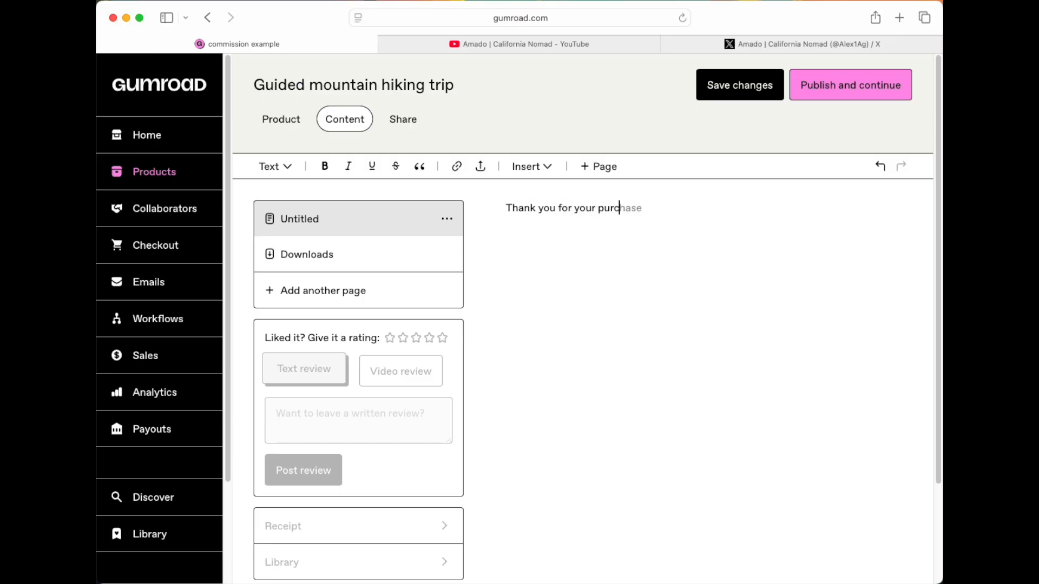
key(Tab)
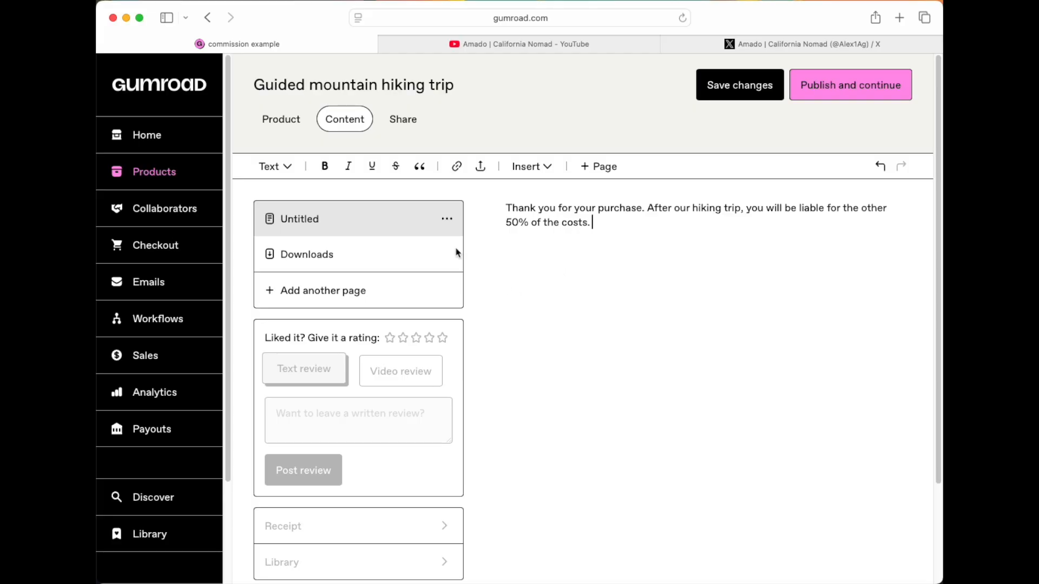
click(323, 259)
click(560, 296)
click(561, 296)
Step: Save the content changes and publish the guided mountain hiking trip commission
click(740, 100)
click(842, 92)
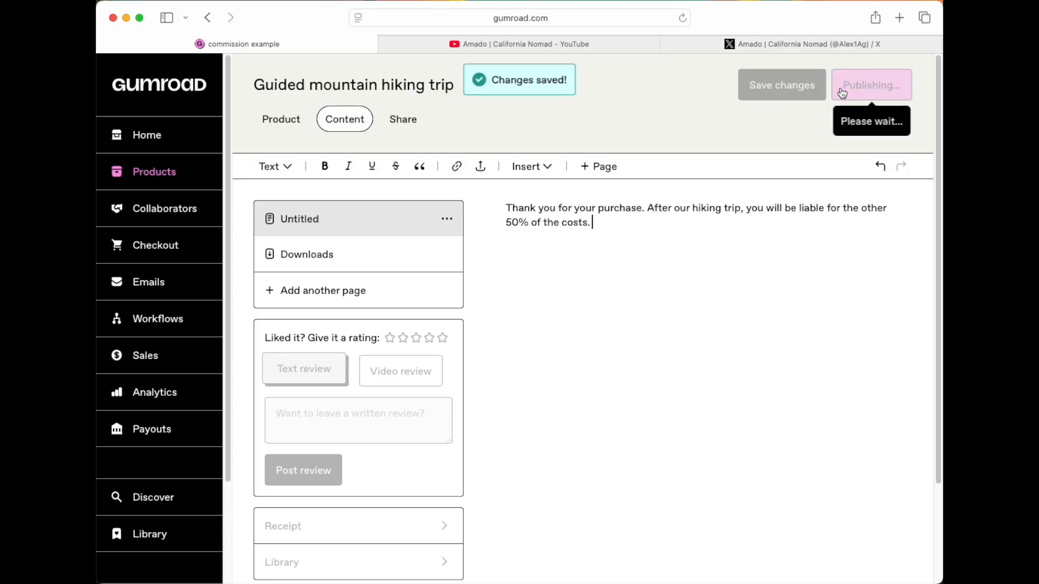
scroll(642, 379, down, 6)
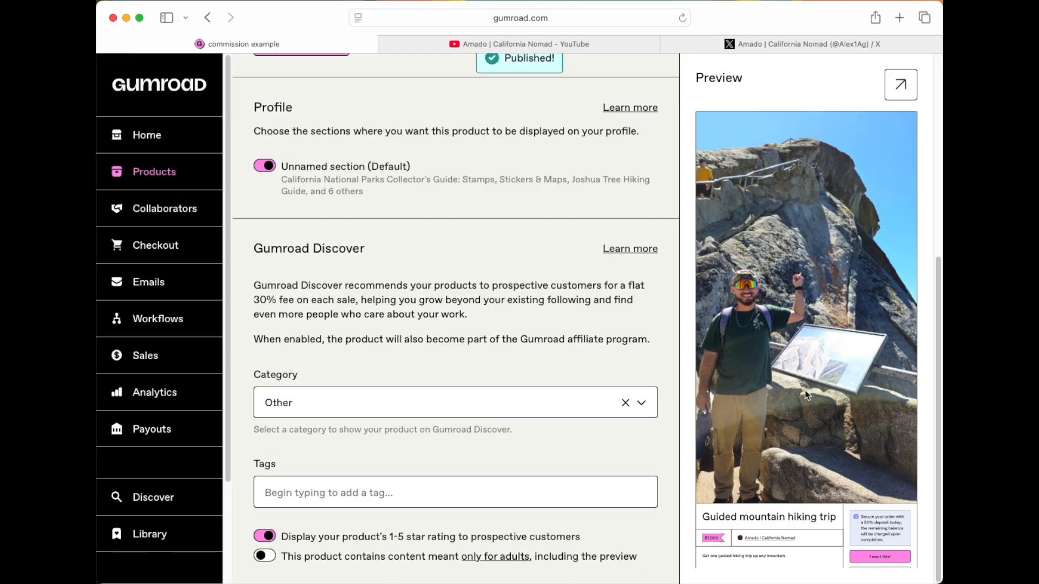
Step: Open the published commission's product page and review its price, description and deposit terms
click(897, 96)
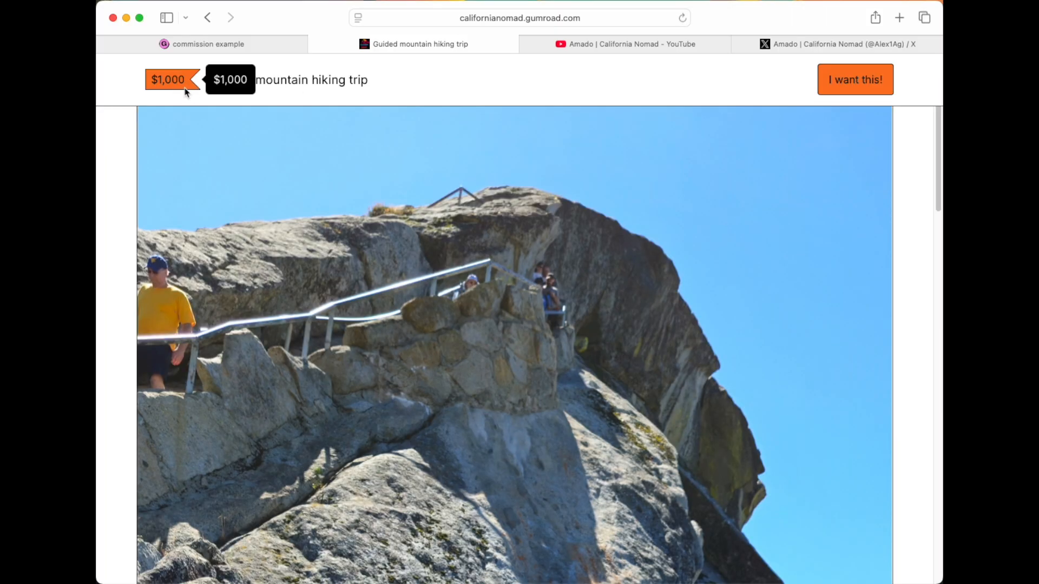
scroll(519, 179, down, 10)
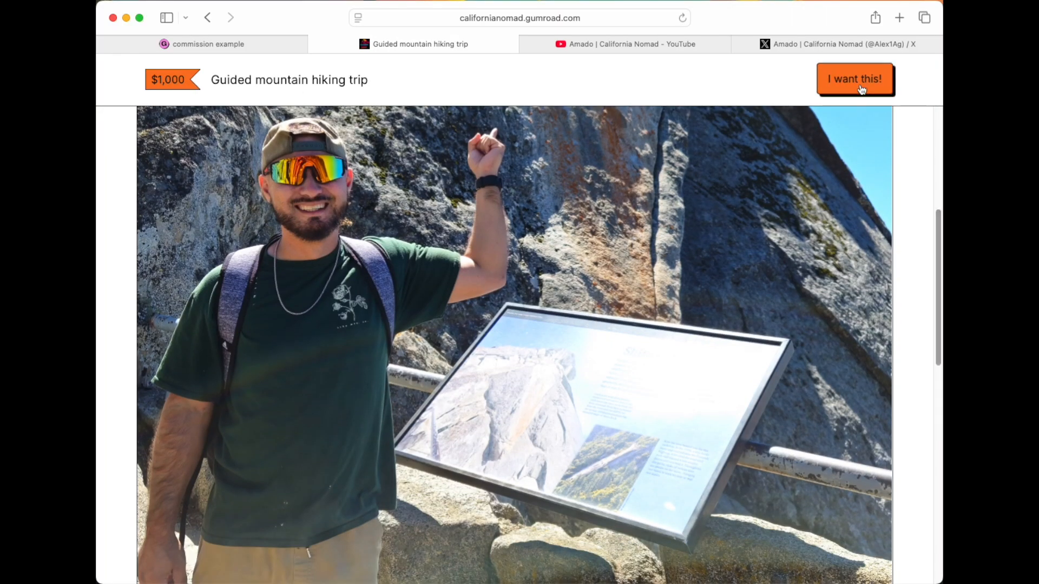
scroll(703, 357, down, 10)
scroll(702, 356, down, 4)
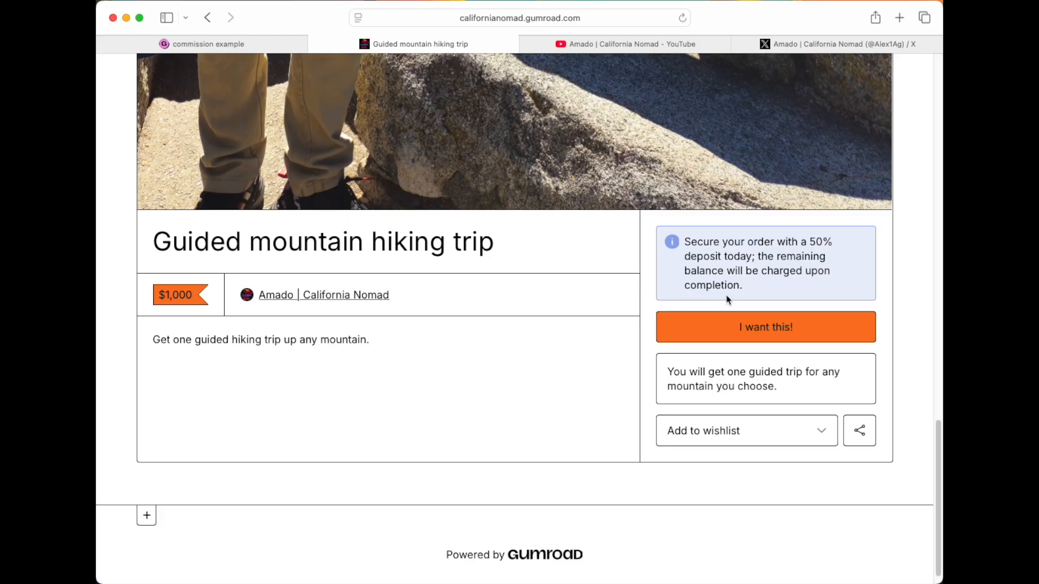
Step: Start checkout for the guided mountain hiking trip and remove the Hiking Bundle Package from the cart
click(709, 331)
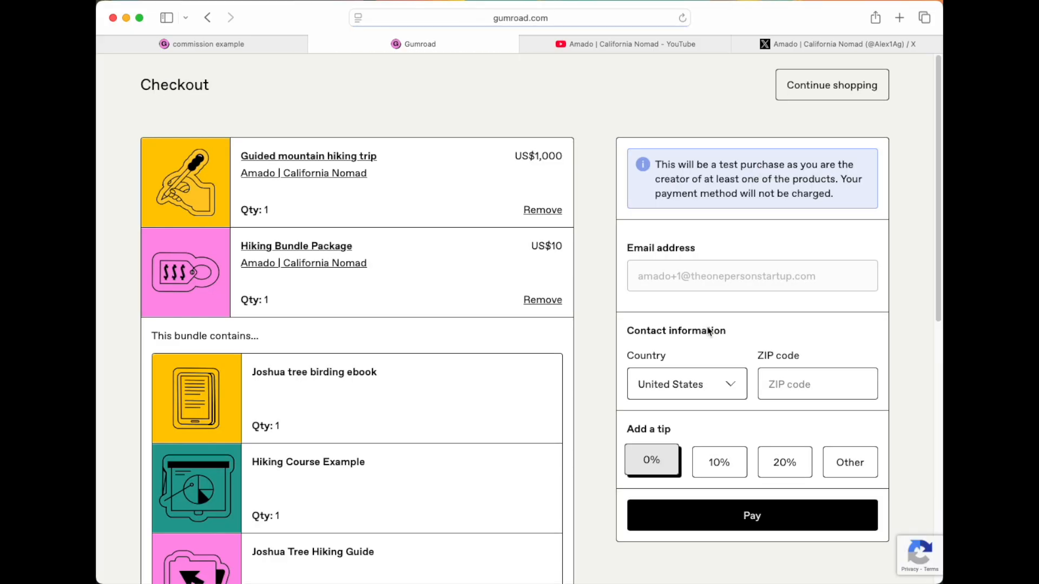
click(547, 304)
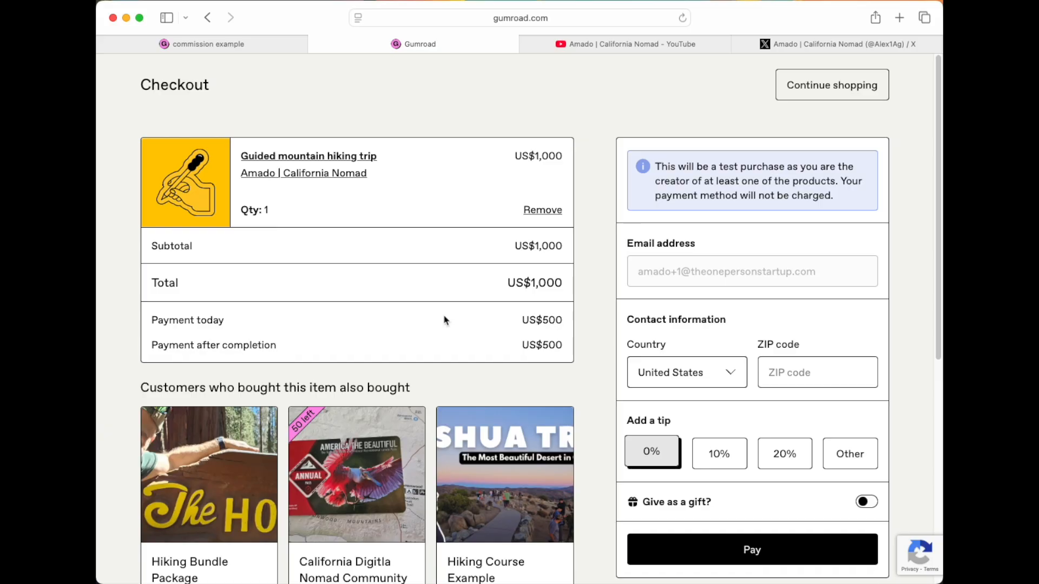
Step: Check how the guided mountain hiking trip's cost is split at checkout, and close the checkout page
click(260, 349)
click(544, 341)
scroll(544, 341, down, 2)
key(super+w)
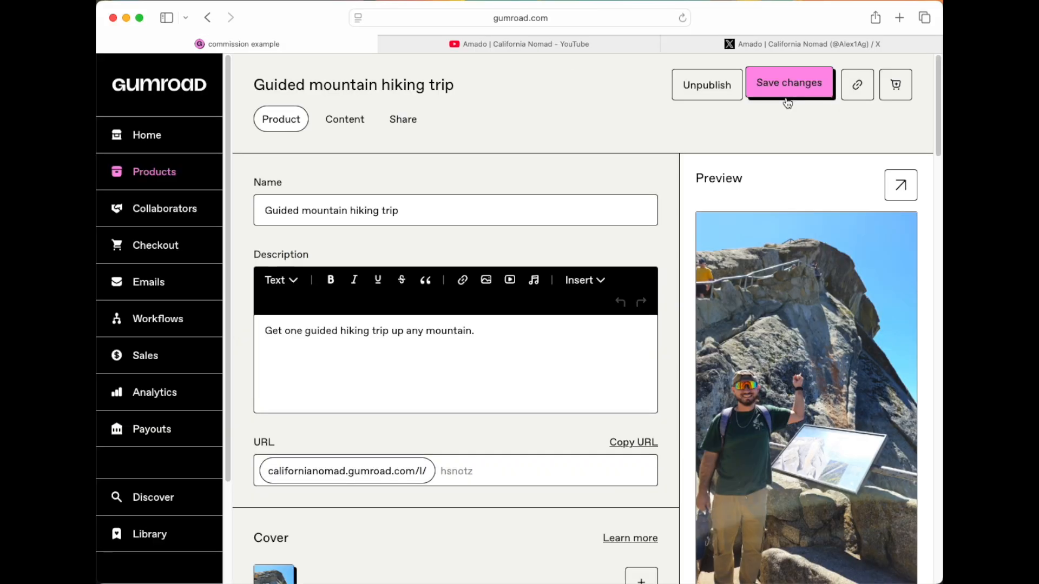
Step: Save the guided mountain hiking trip's changes and return to the product list
click(788, 97)
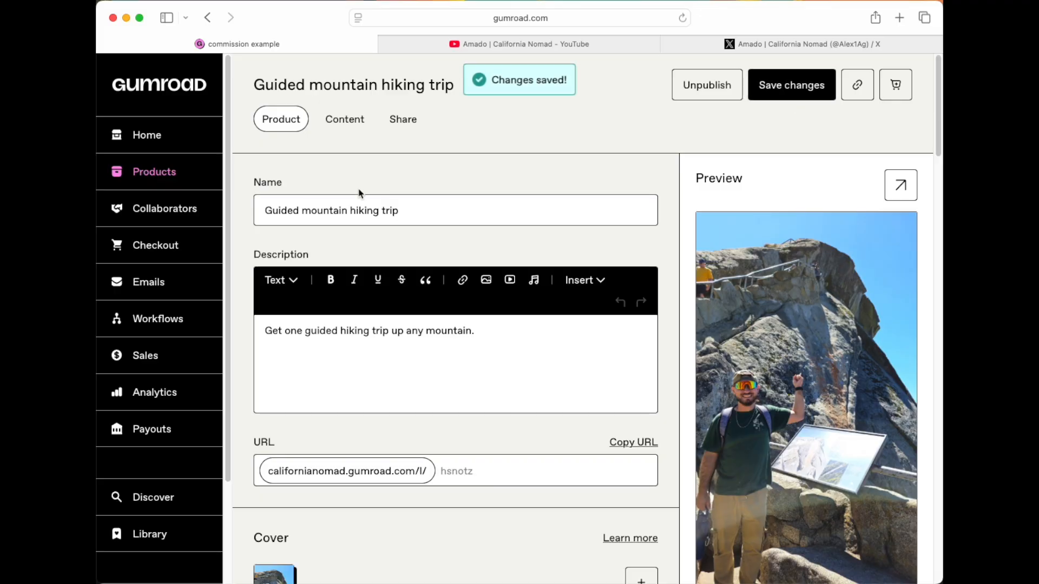
click(165, 174)
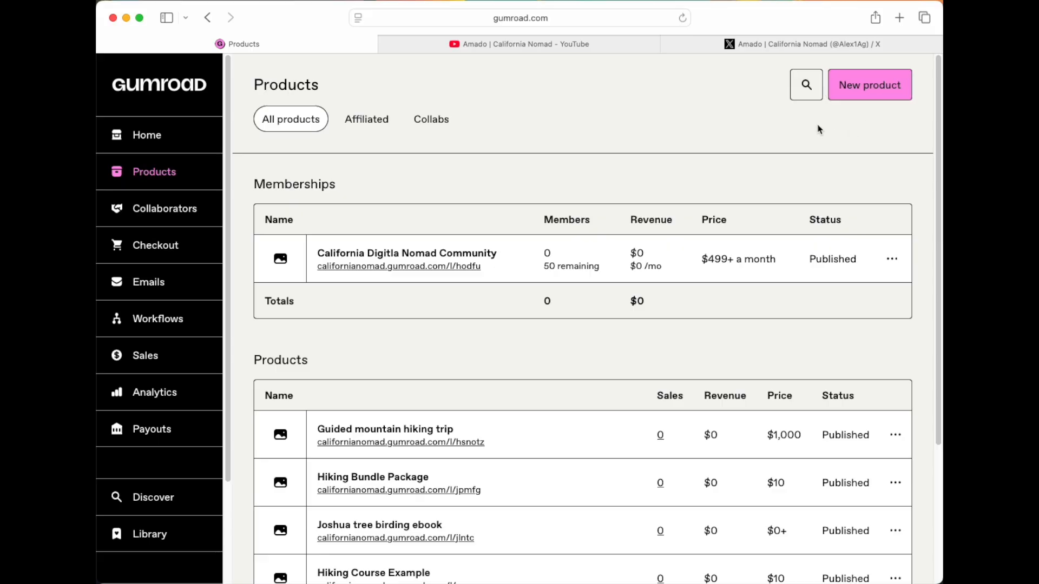
Step: Create a new Call product named "coaching call" with a price of $10, and continue to its customization
click(863, 89)
scroll(719, 332, down, 5)
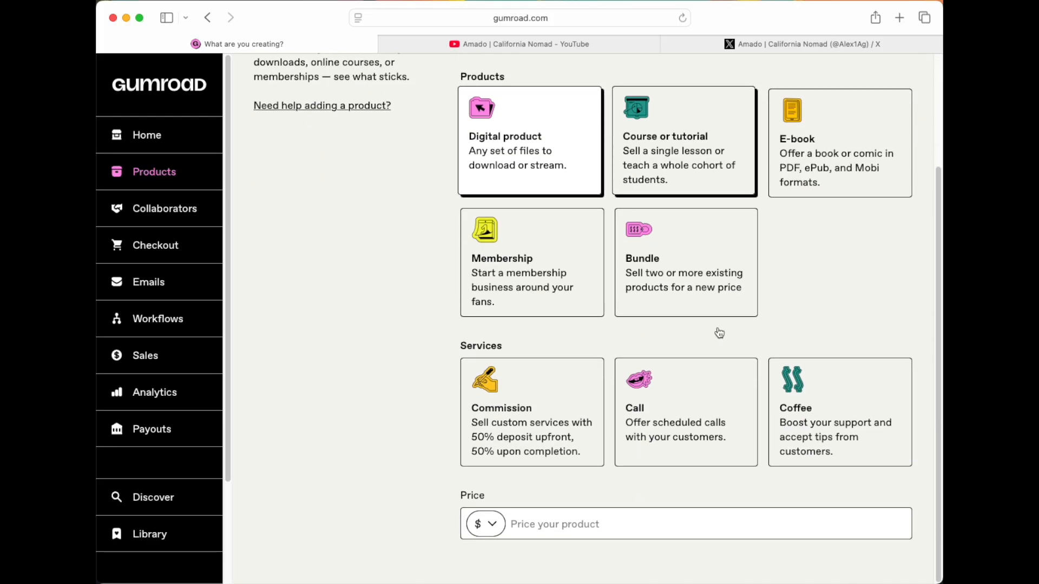
click(659, 439)
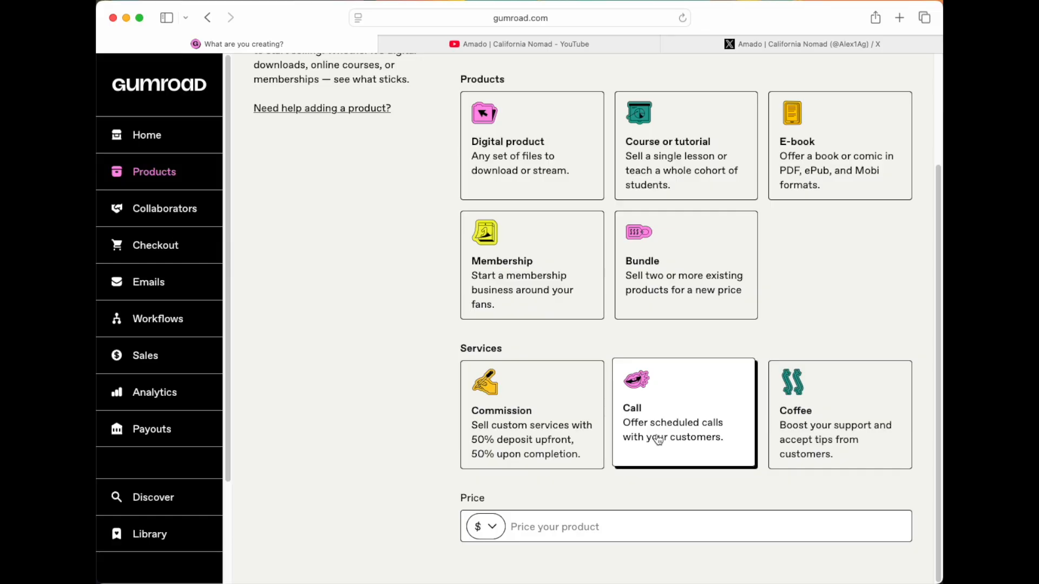
scroll(658, 439, up, 5)
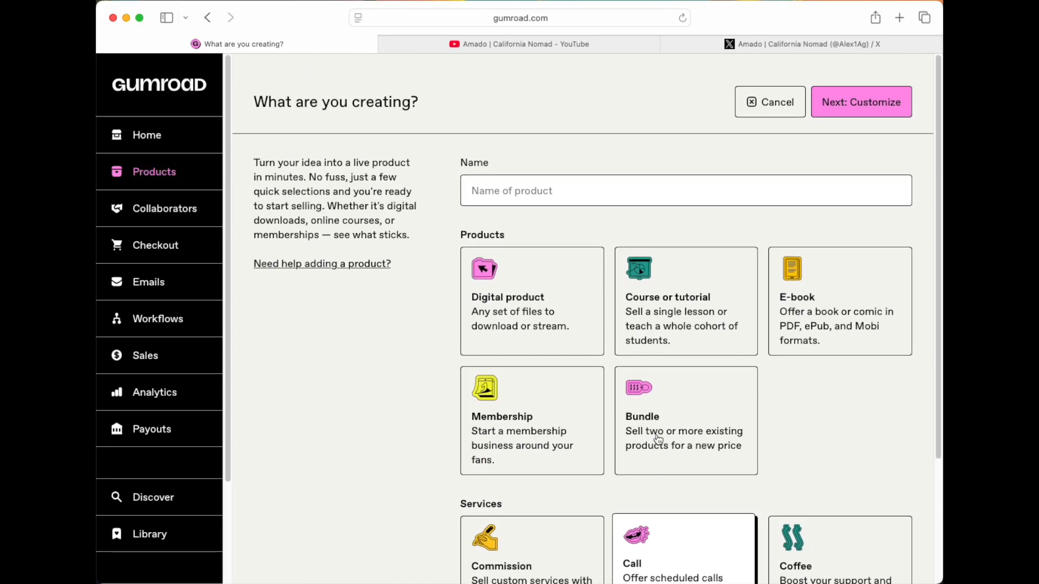
click(563, 173)
text(coaching call)
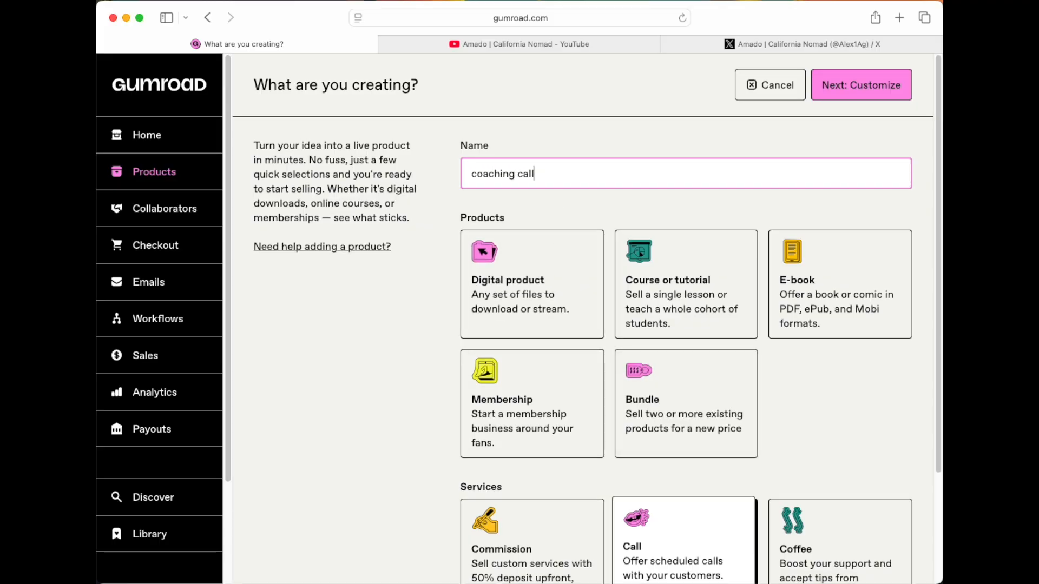
scroll(703, 318, down, 3)
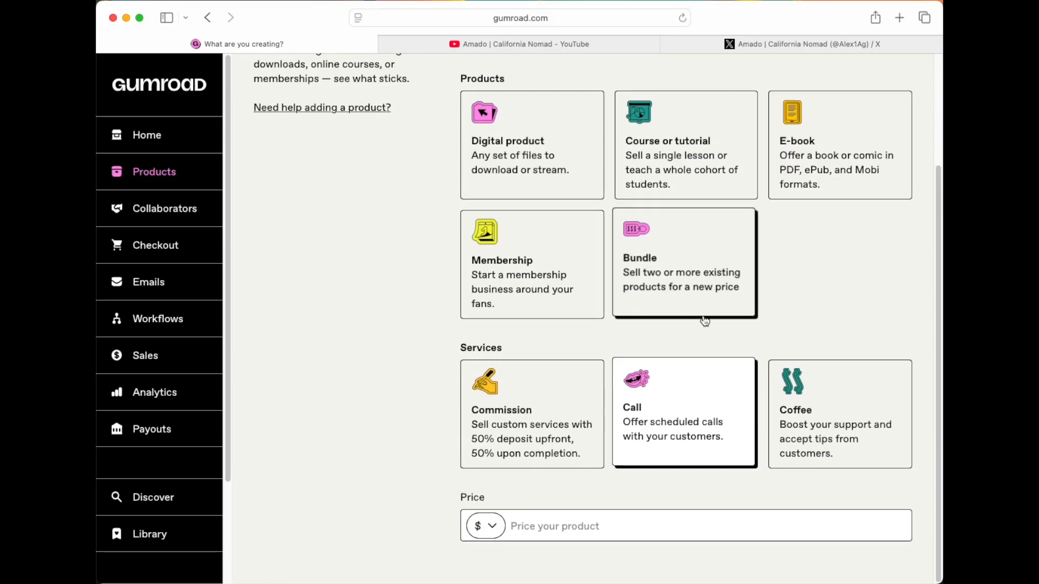
click(554, 538)
text(10)
scroll(583, 320, up, 3)
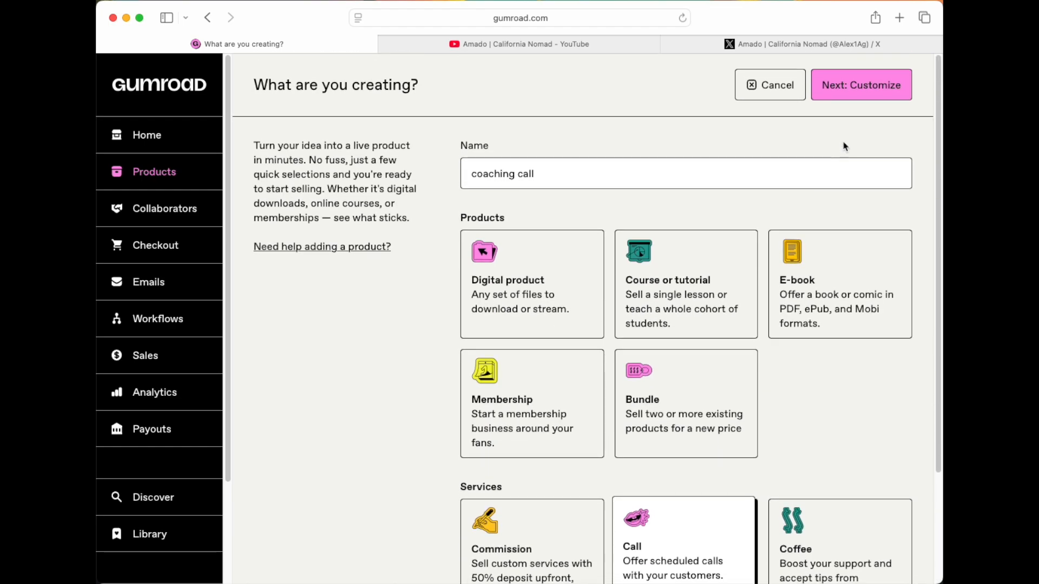
click(858, 103)
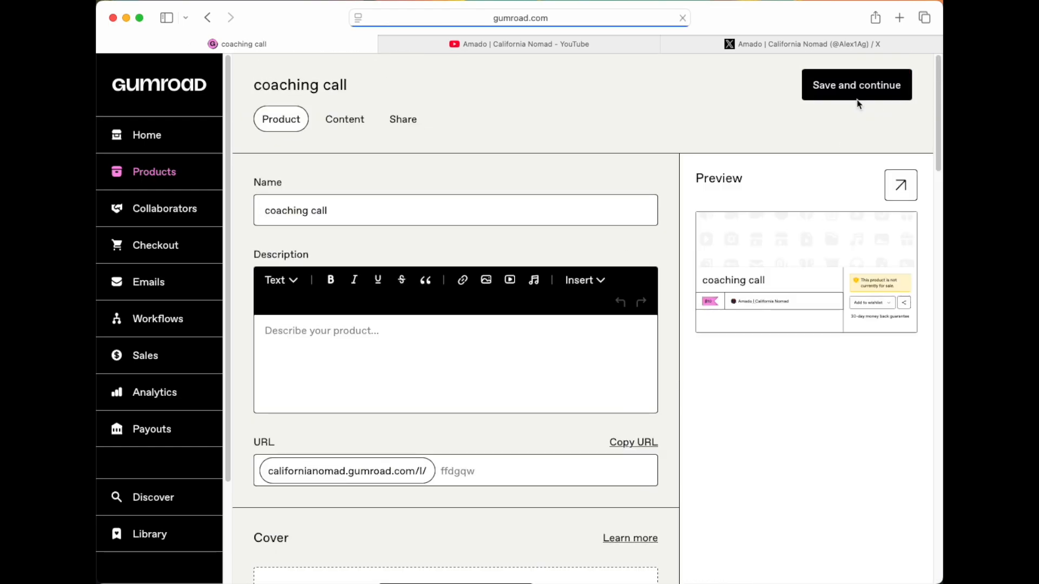
Step: Write the coaching call's product description as "get a 1:1 call with me over zoom"
click(369, 341)
text(get a 1:!)
text( ca)
key(BackSpace)
key(BackSpace)
key(BackSpace)
key(BackSpace)
text(1 call with me)
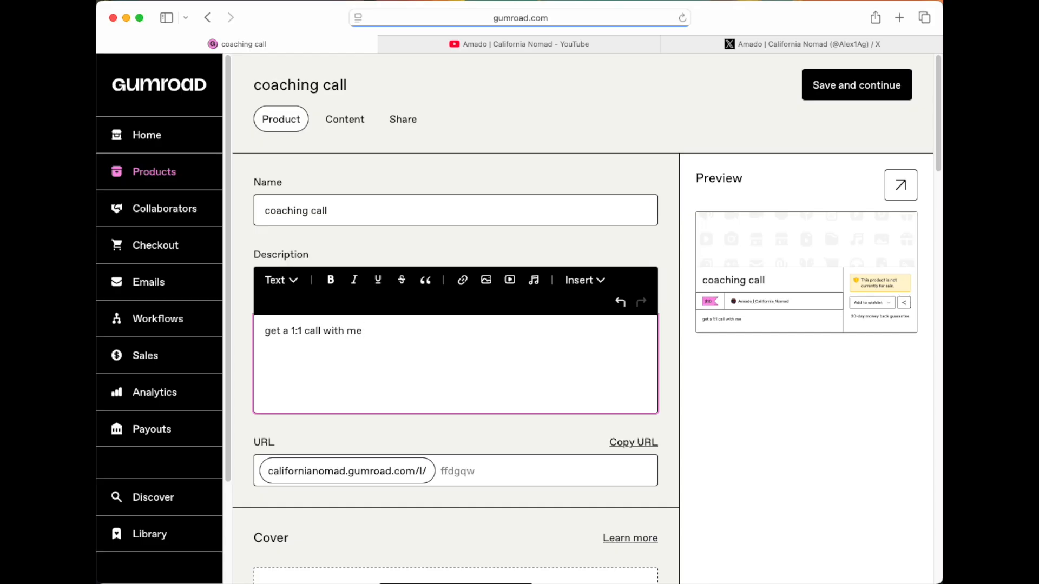
text( over zoom)
Step: Upload 20250907_142826.jpg from the Sequoia folder as the coaching call's cover image
scroll(377, 451, down, 3)
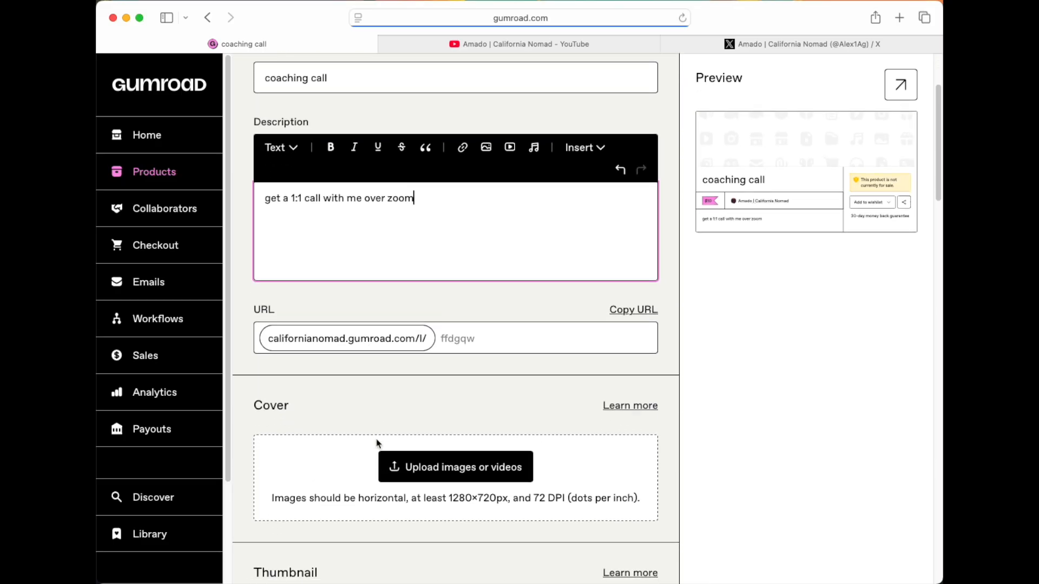
scroll(377, 450, down, 3)
click(433, 349)
click(421, 353)
click(661, 231)
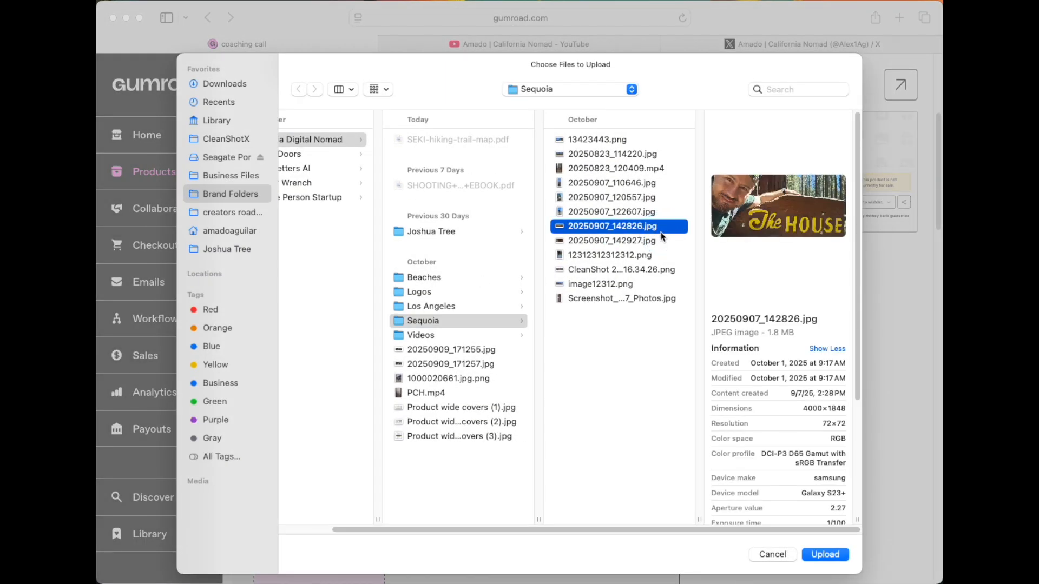
key(Escape)
scroll(516, 476, down, 5)
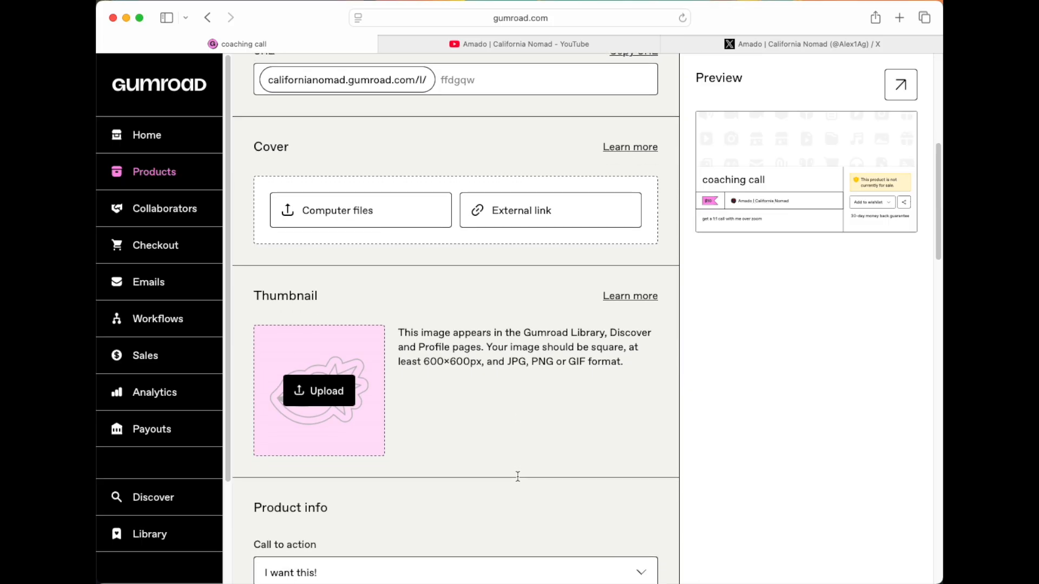
scroll(517, 481, down, 5)
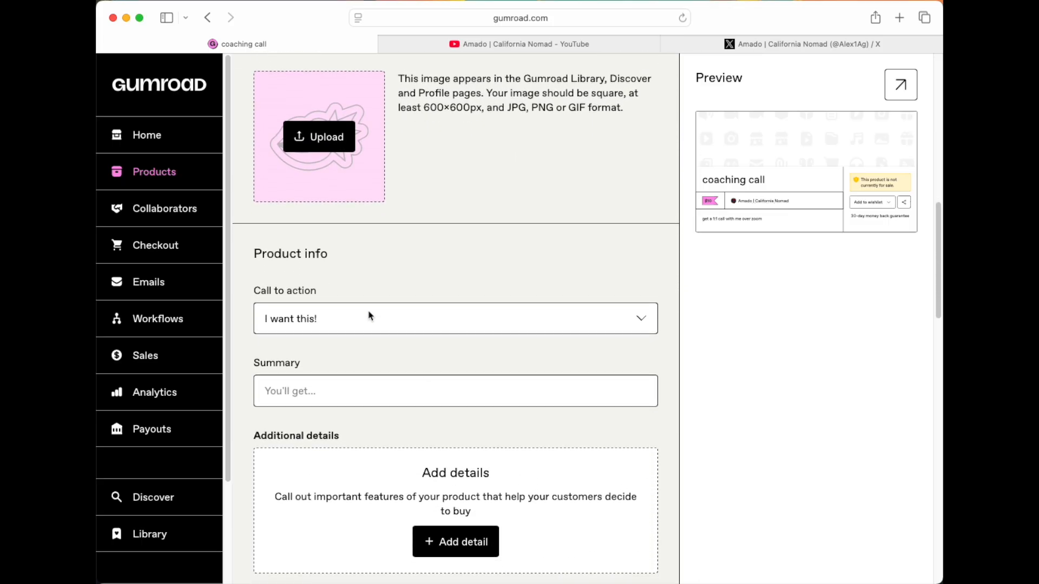
scroll(303, 376, up, 3)
Step: Add a 30-minute call duration with the description "Get a 30 minute zoom call"
scroll(407, 486, down, 6)
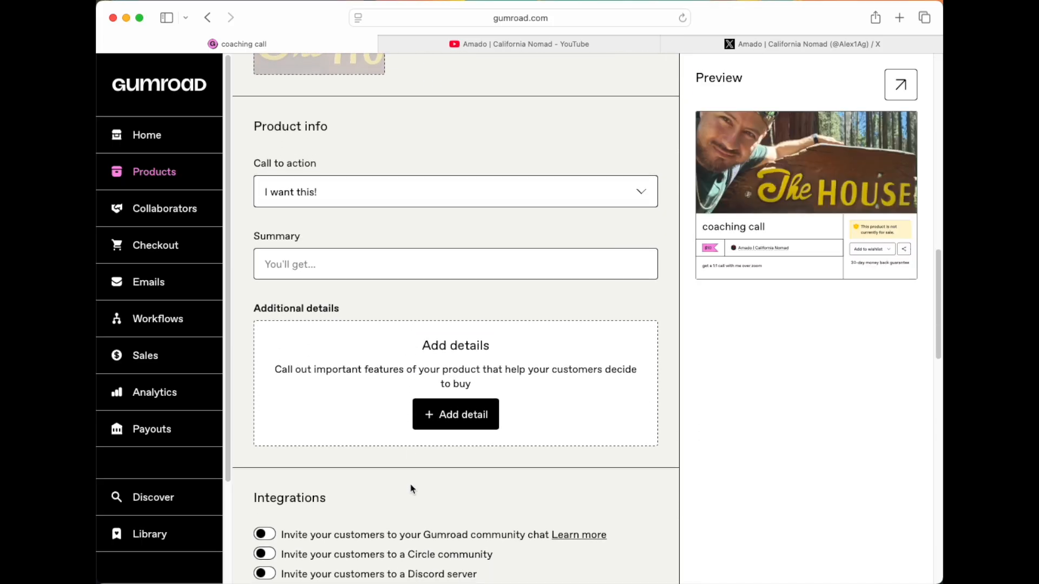
scroll(411, 488, down, 5)
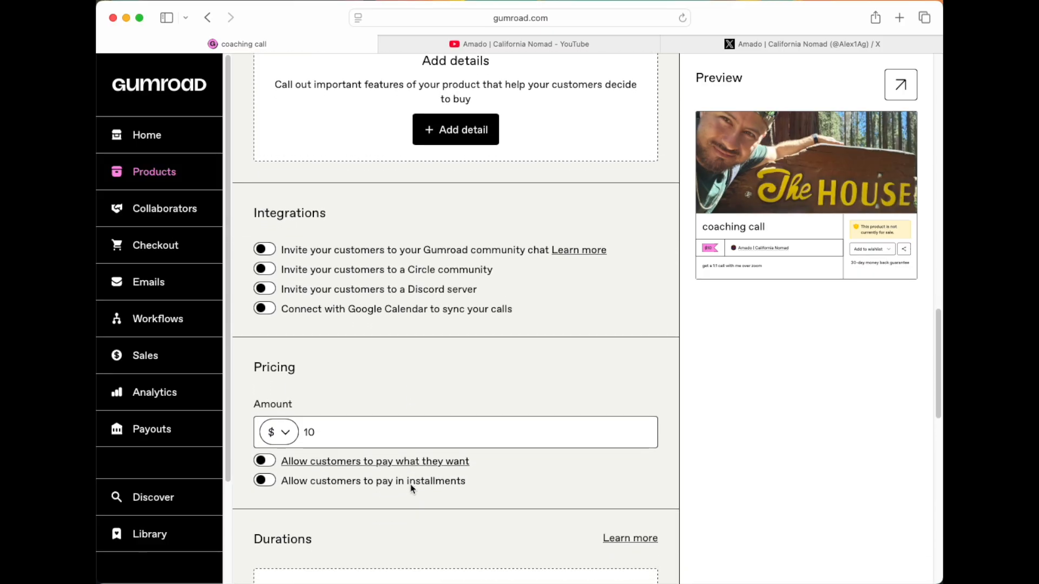
scroll(379, 487, down, 3)
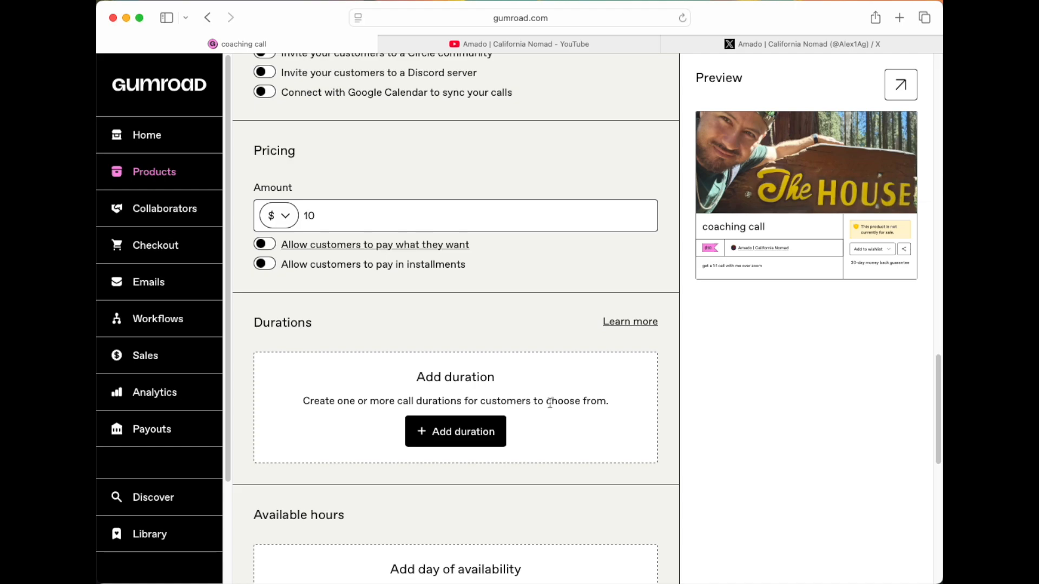
click(424, 432)
scroll(425, 437, down, 2)
click(382, 331)
text(30)
click(362, 400)
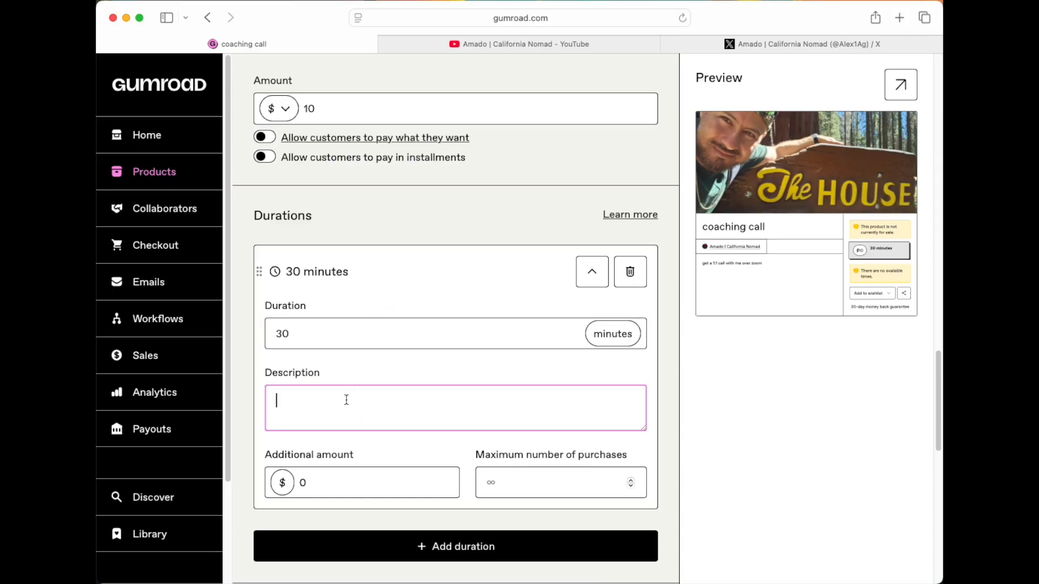
text(Get a )
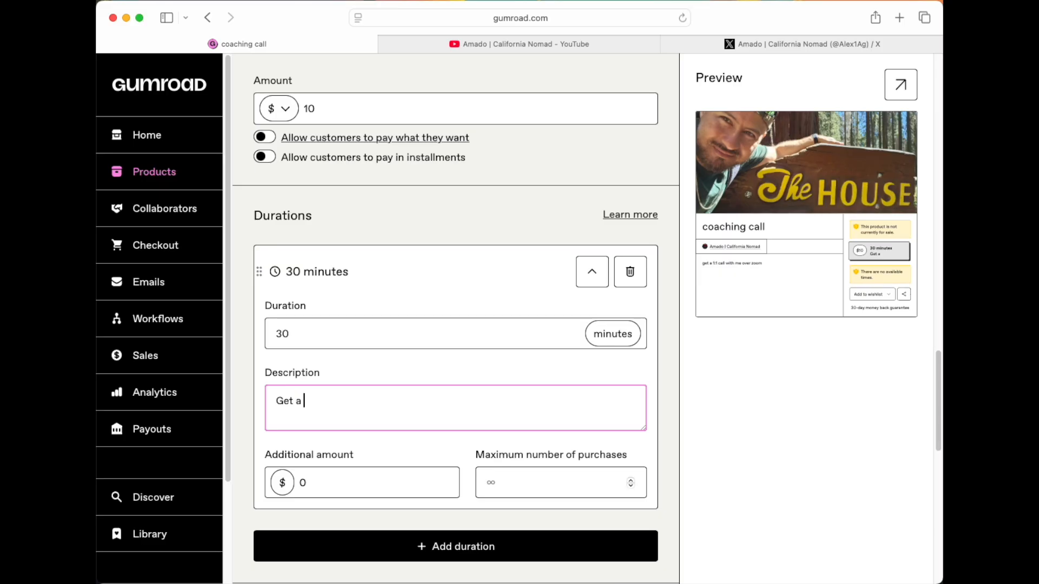
text(30 minute zoom call)
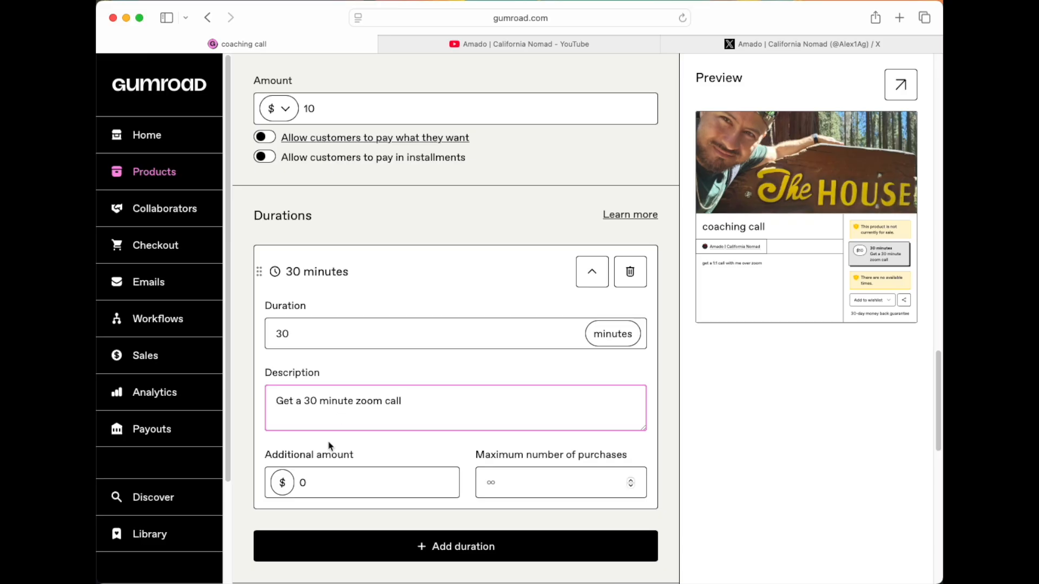
click(308, 476)
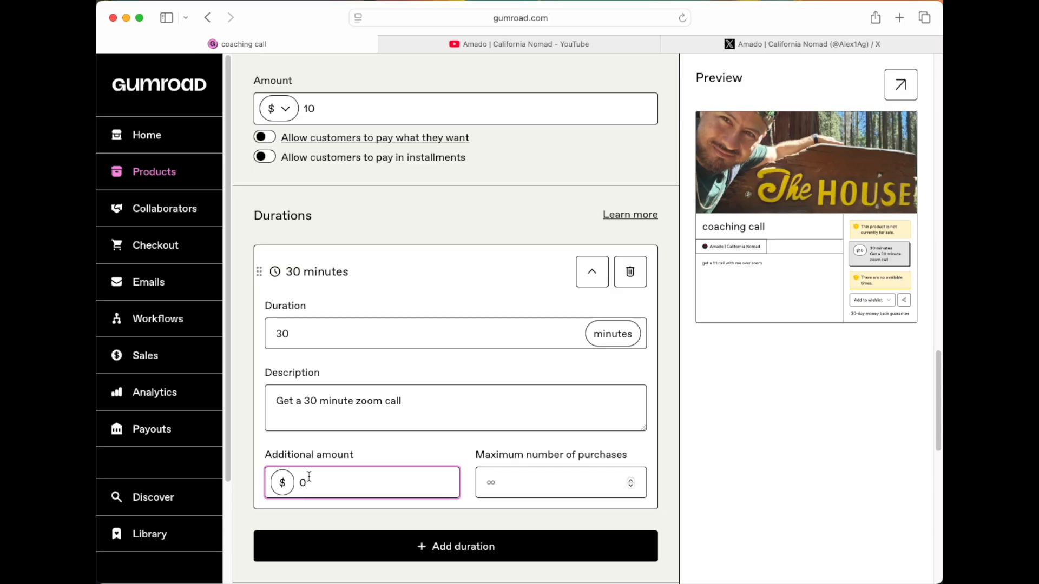
Step: Add a second call duration of 60 minutes with the description "get a 60 minute video call over zoom"
click(348, 547)
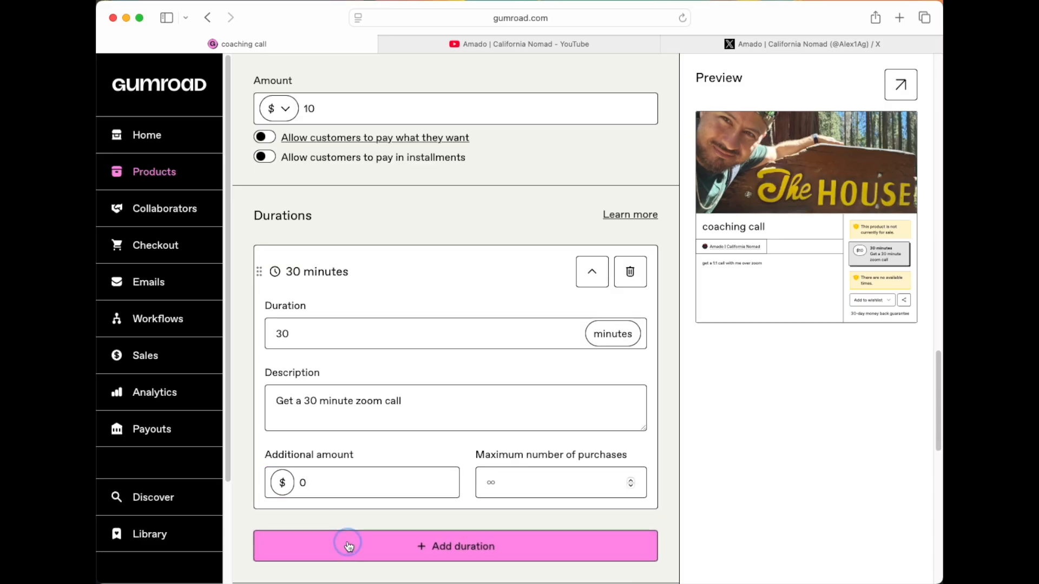
scroll(349, 547, down, 3)
click(329, 392)
text(60)
click(332, 481)
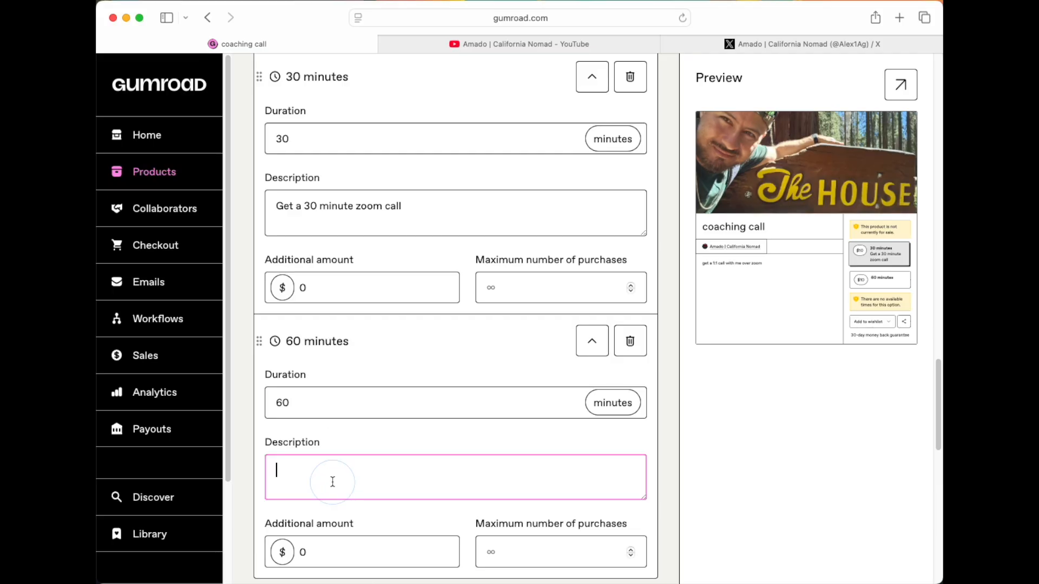
text(get a 60 minute video call over zoom)
Step: Set the 60-minute option's additional amount to $20 and its maximum number of purchases to 3
scroll(314, 487, down, 3)
click(326, 458)
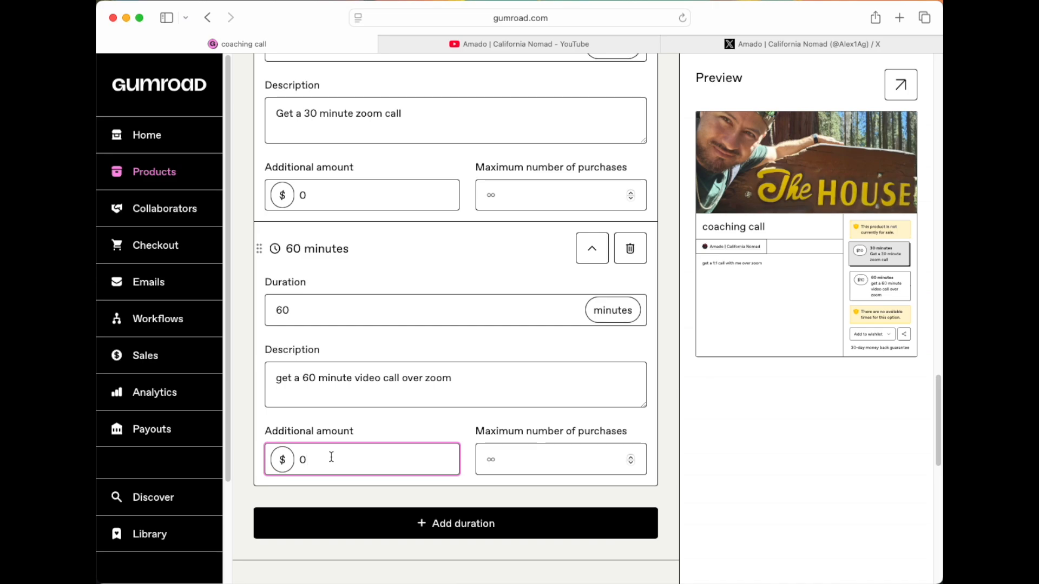
key(BackSpace)
text(20)
click(599, 450)
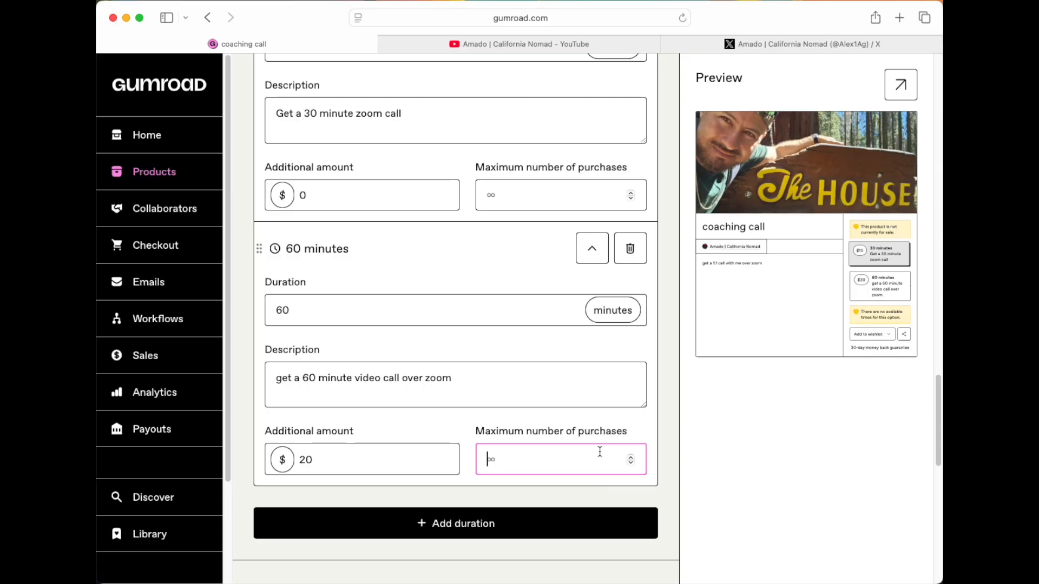
text(3)
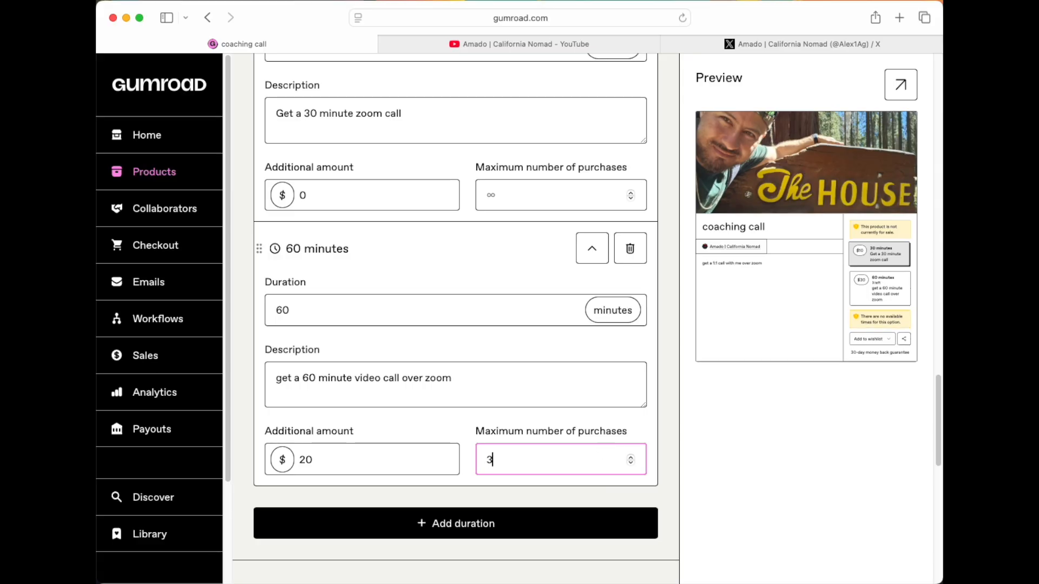
Step: Add a day of availability on 12/02/2025 from 09:00 AM to 05:00 PM
scroll(487, 431, down, 3)
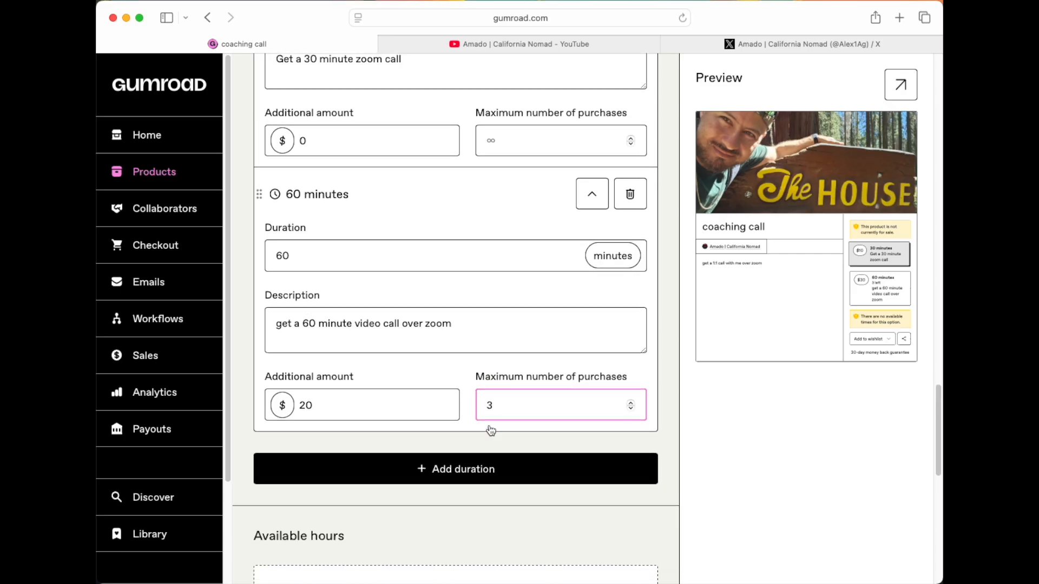
scroll(481, 541, down, 8)
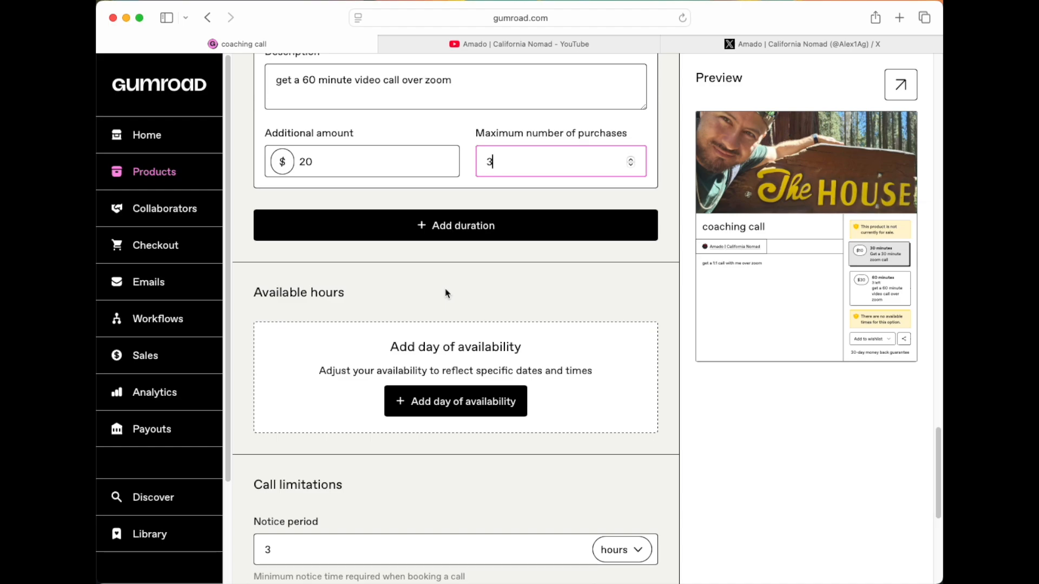
click(288, 299)
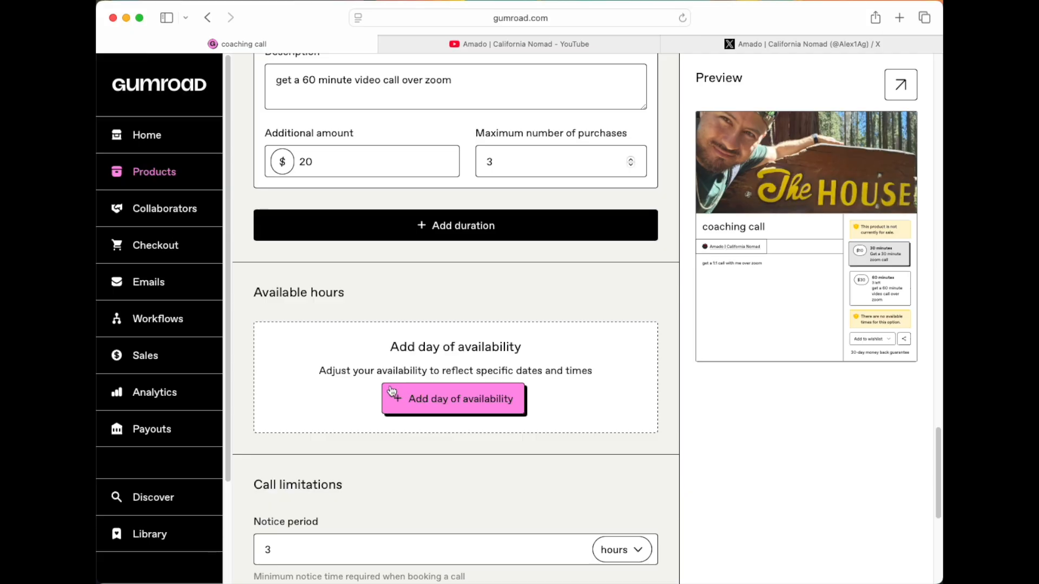
click(483, 400)
click(301, 362)
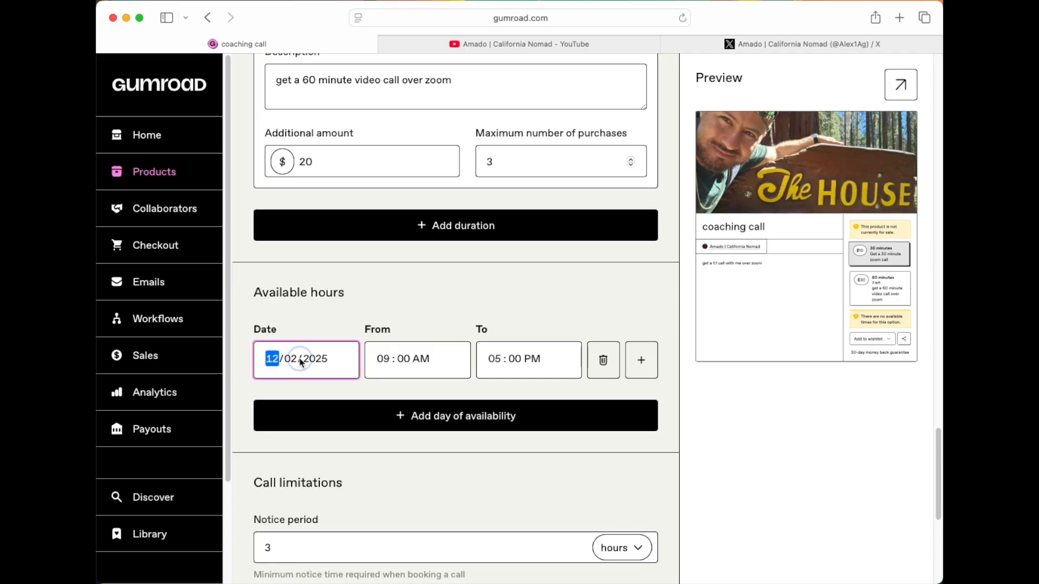
click(390, 360)
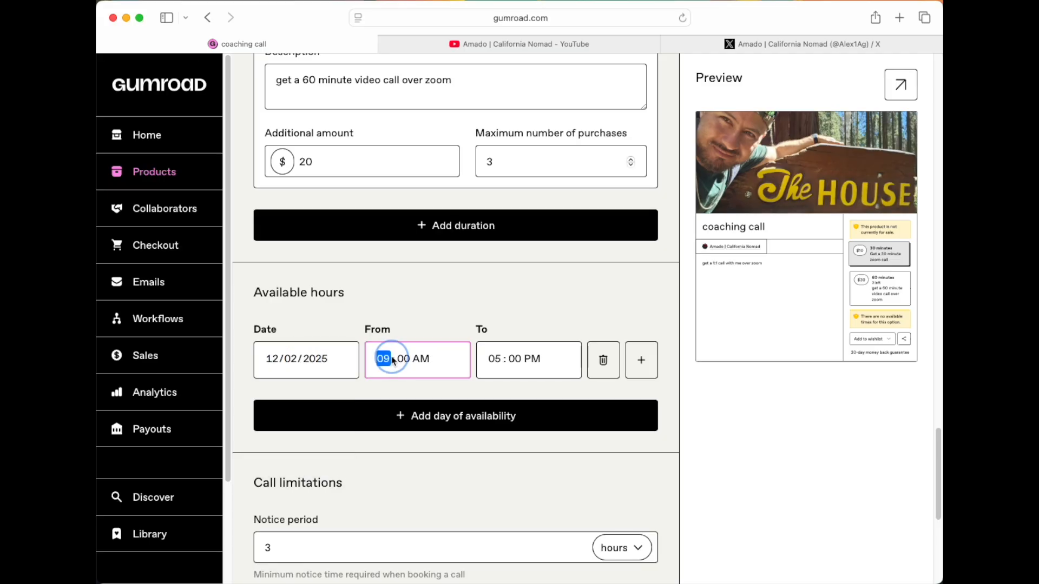
click(496, 359)
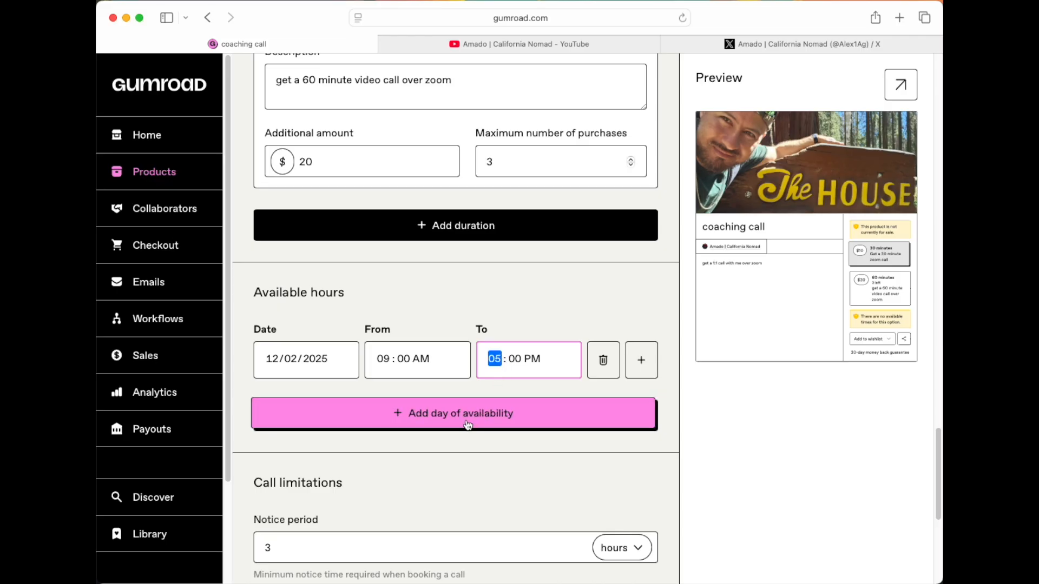
Step: Add a second availability slot from 05:00 PM to 06:00 PM on the same day
click(641, 361)
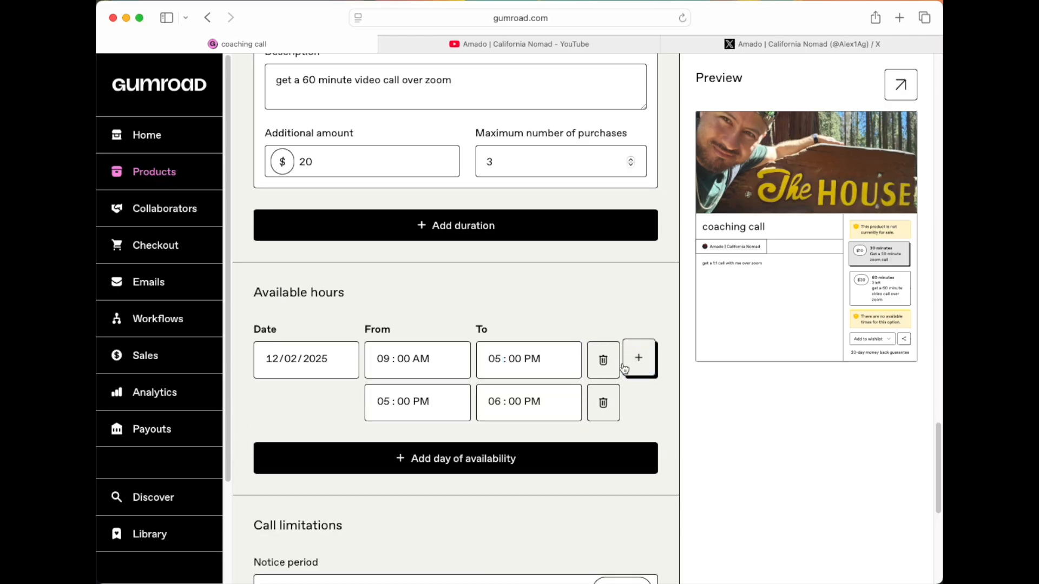
click(403, 401)
click(495, 405)
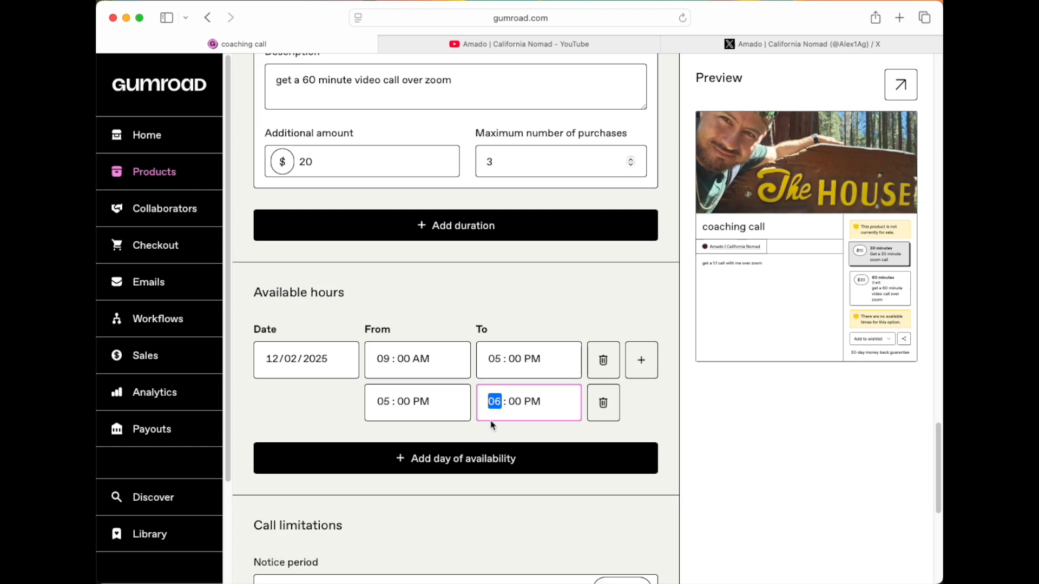
Step: Add four more days of availability, 12/03/2025 through 12/06/2025, each from 09:00 AM to 05:00 PM
click(476, 461)
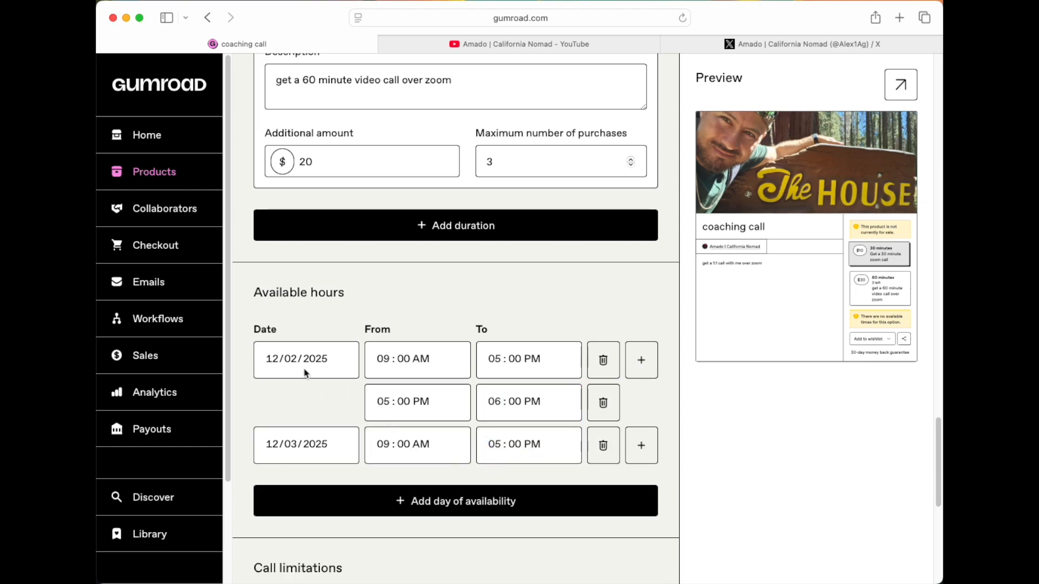
click(291, 446)
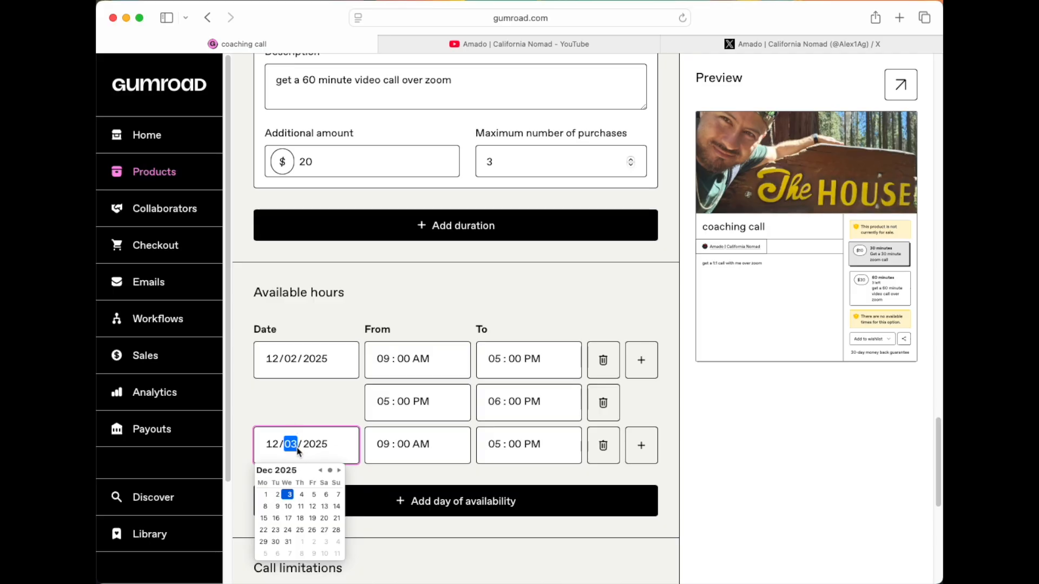
click(327, 410)
click(448, 502)
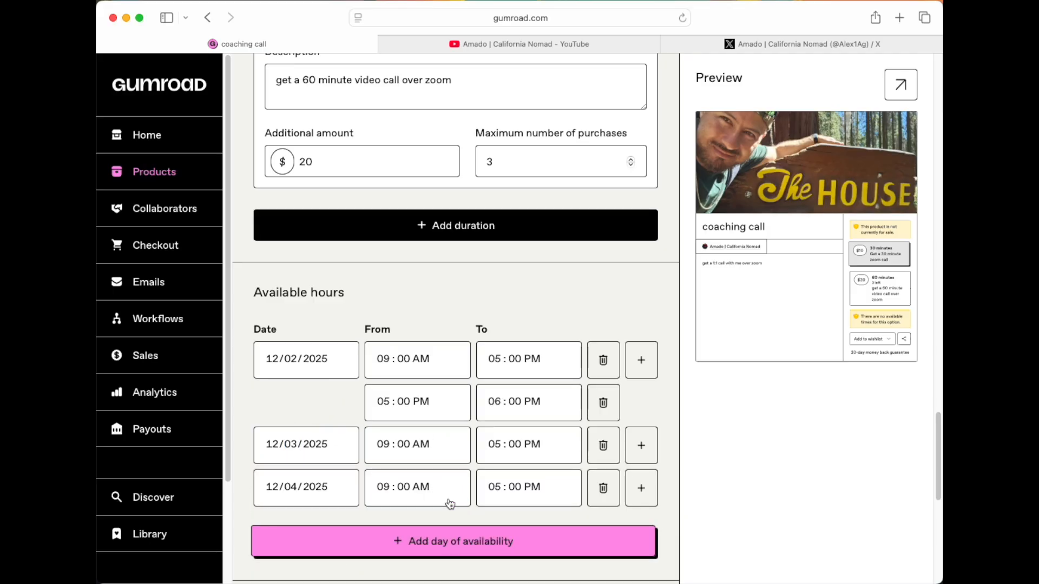
click(433, 541)
click(424, 574)
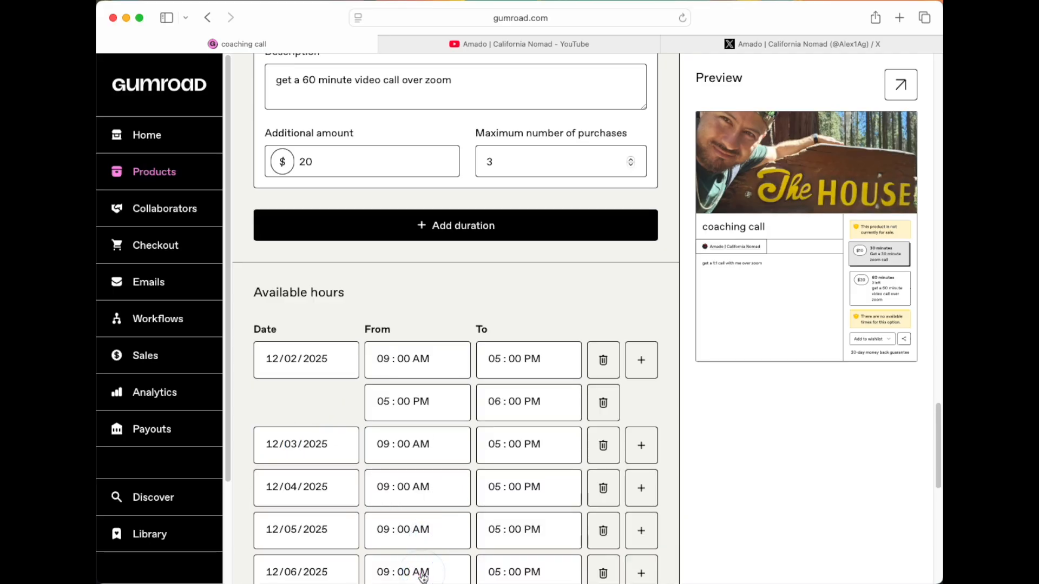
scroll(423, 576, down, 3)
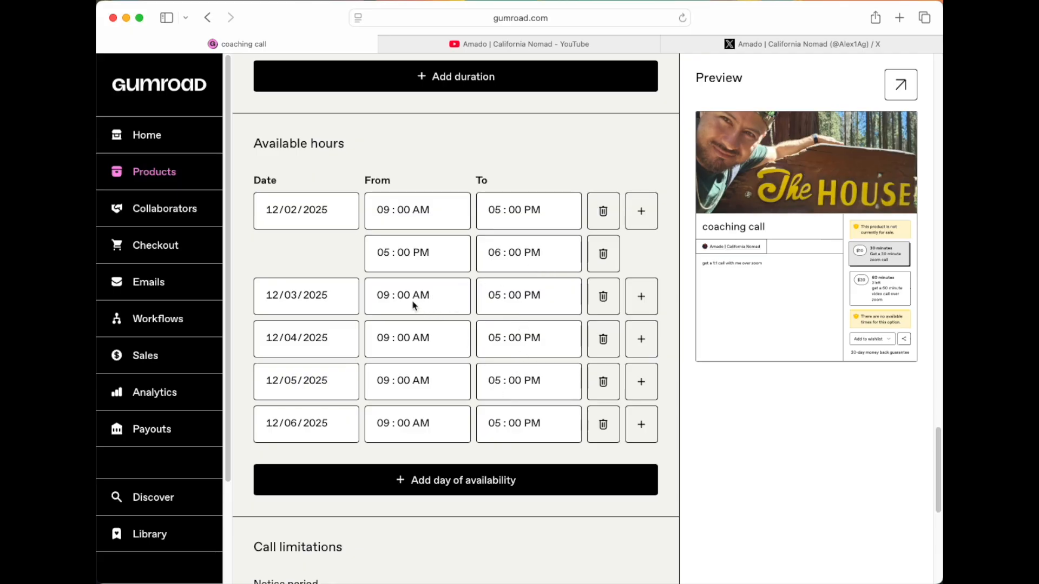
Step: Set the end time of the 12/03/2025 availability slot to 02:00 PM
click(497, 296)
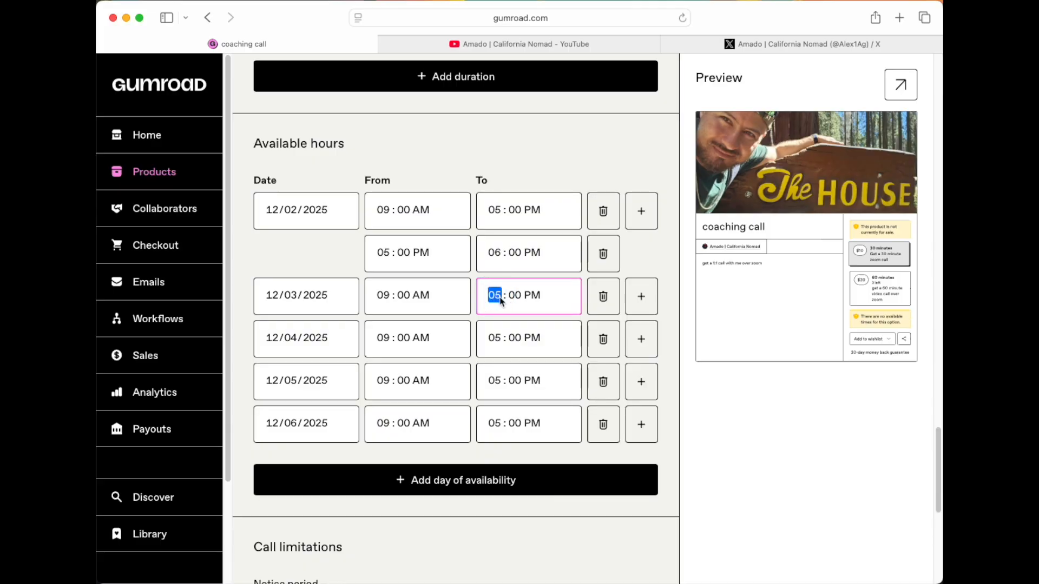
text(2)
click(655, 263)
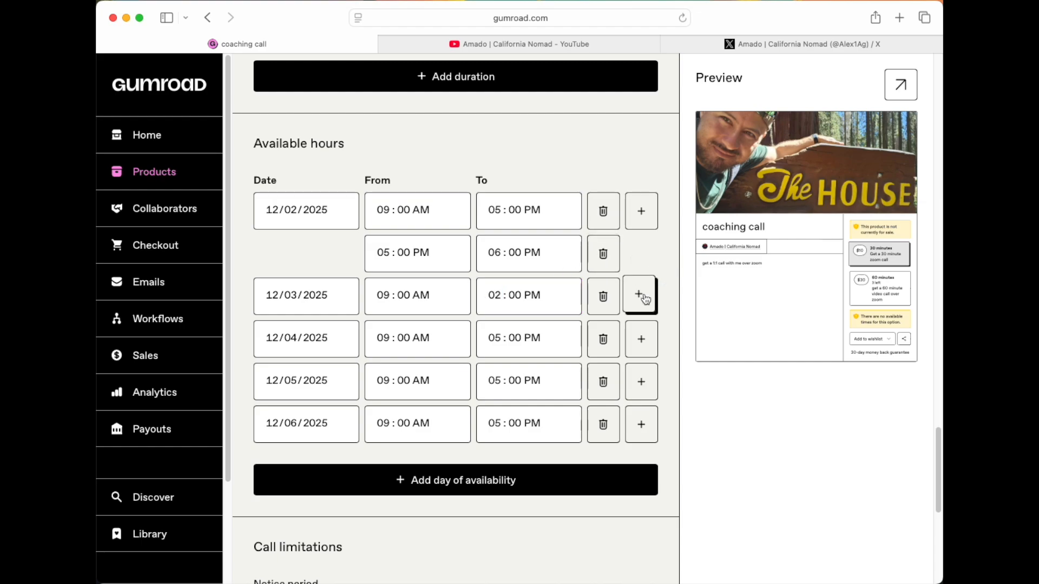
Step: Add a second availability slot on 12/03/2025 from 05:00 PM to 06:00 PM
click(640, 297)
click(389, 339)
text(5 : 00 PM)
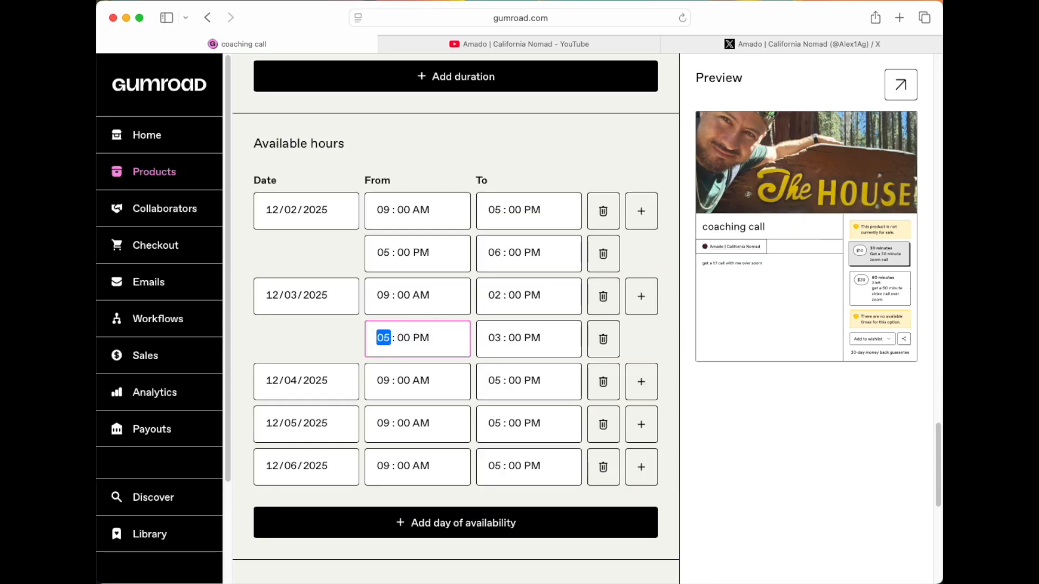
click(498, 340)
text(6)
click(671, 351)
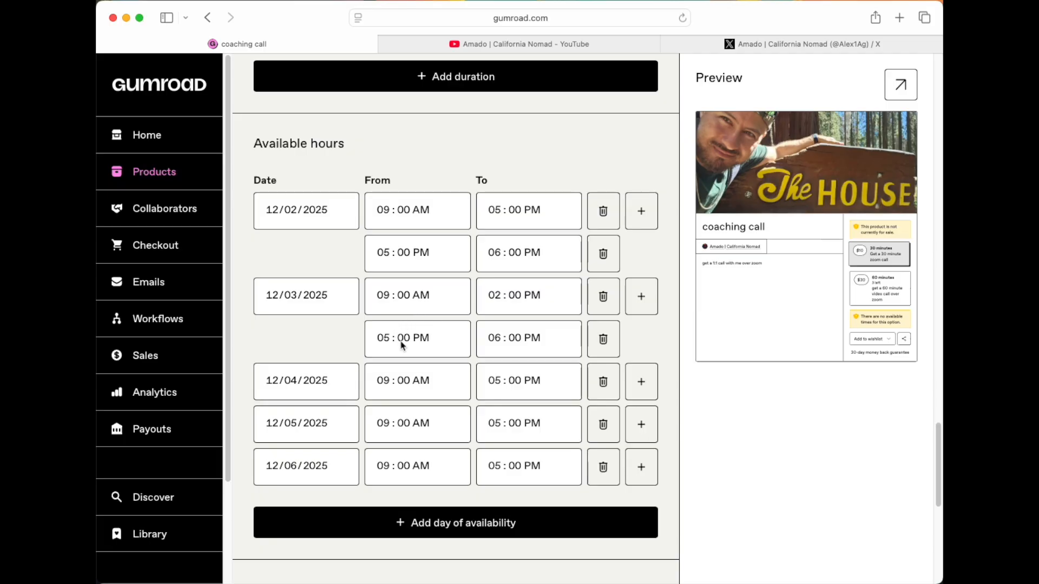
click(517, 339)
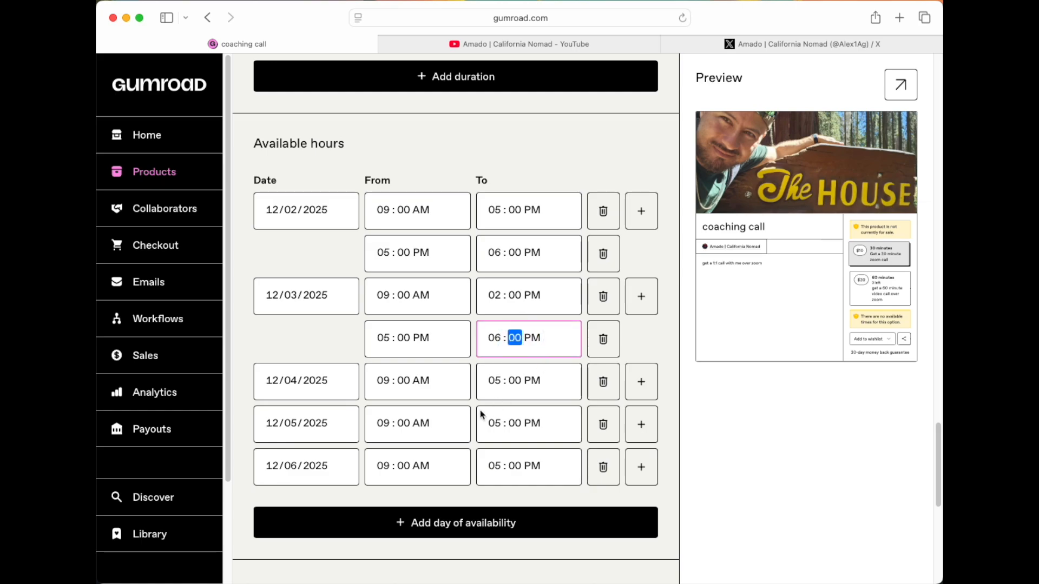
Step: Set the minimum notice period for booking a call to 1 day
scroll(454, 436, down, 4)
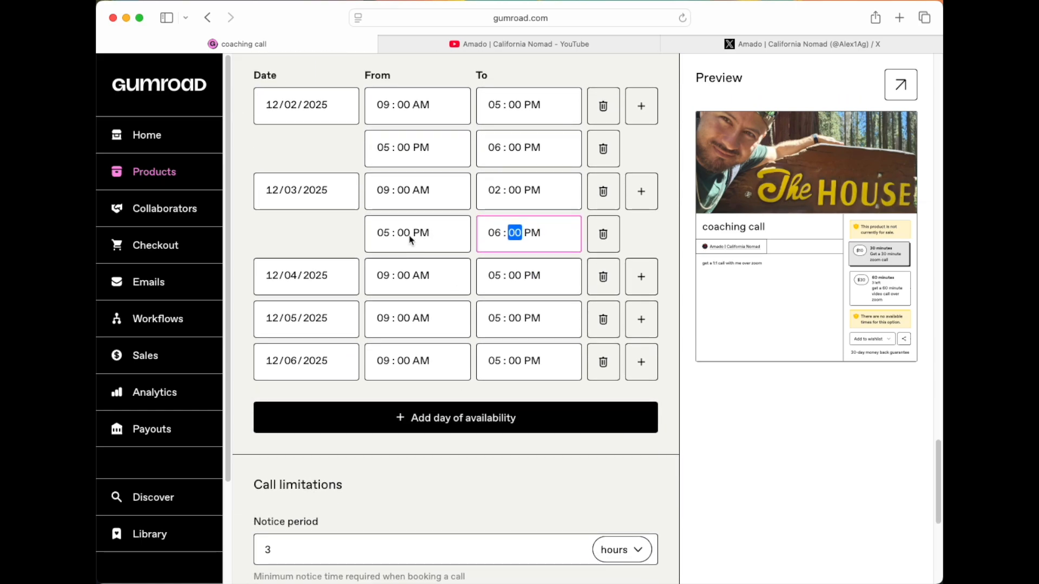
scroll(430, 307, up, 3)
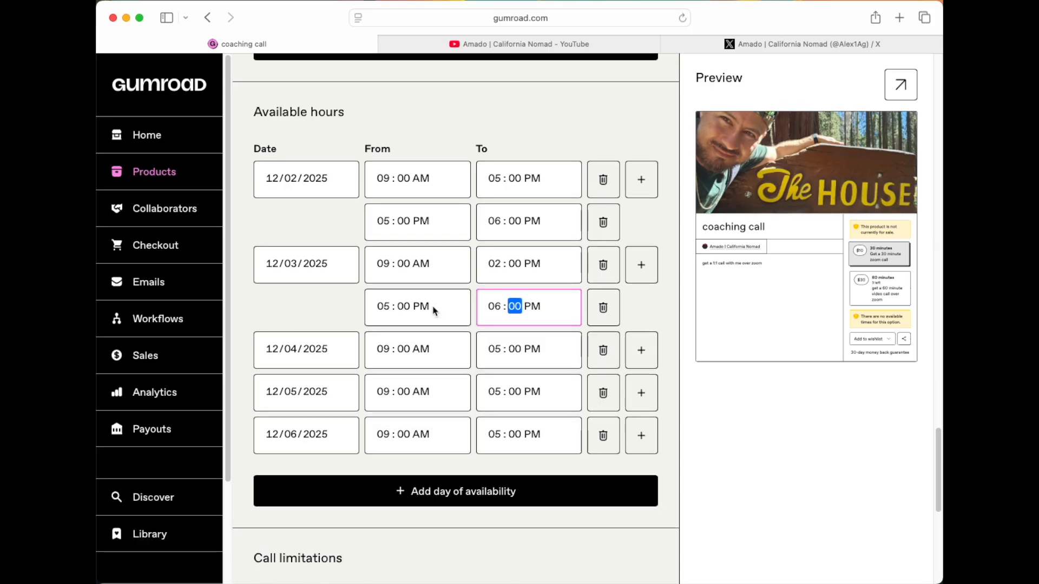
scroll(432, 309, down, 7)
click(349, 437)
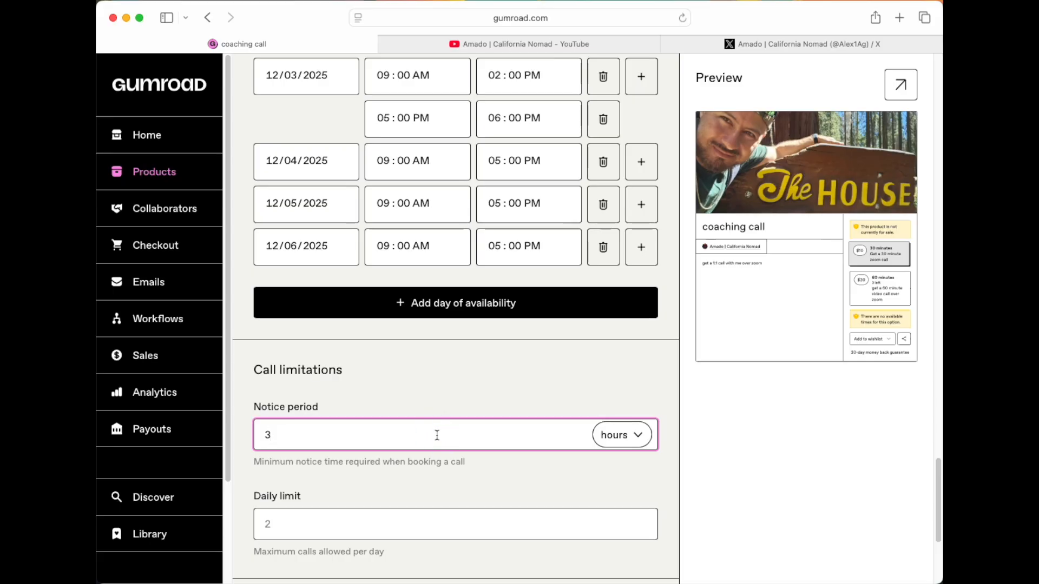
click(636, 437)
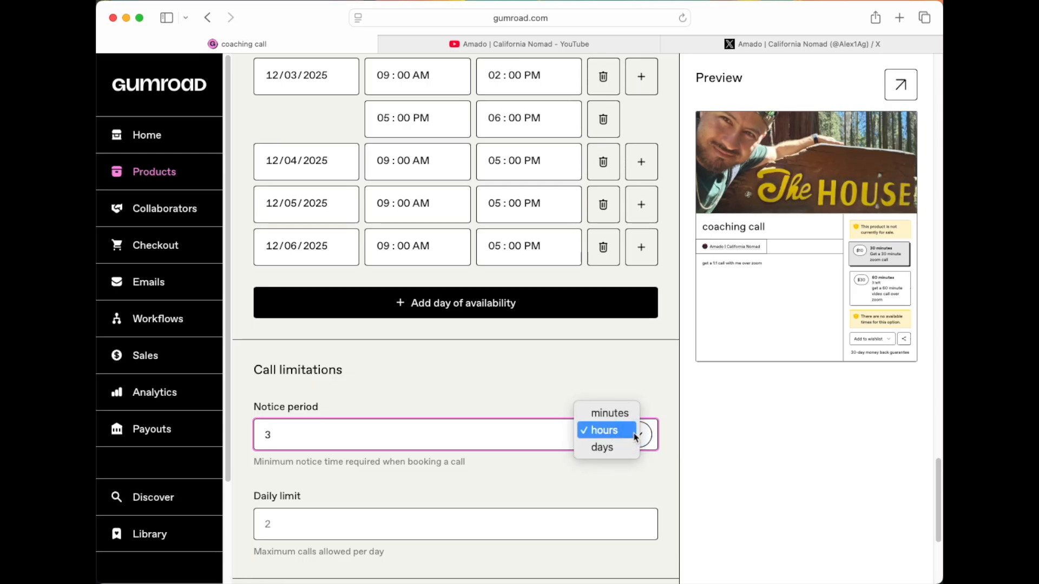
click(623, 419)
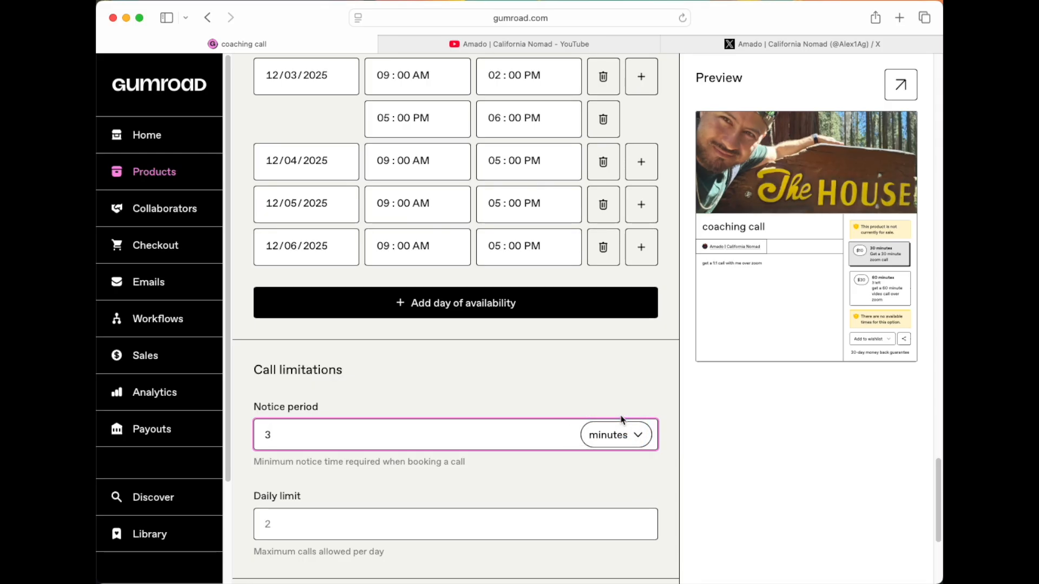
click(622, 439)
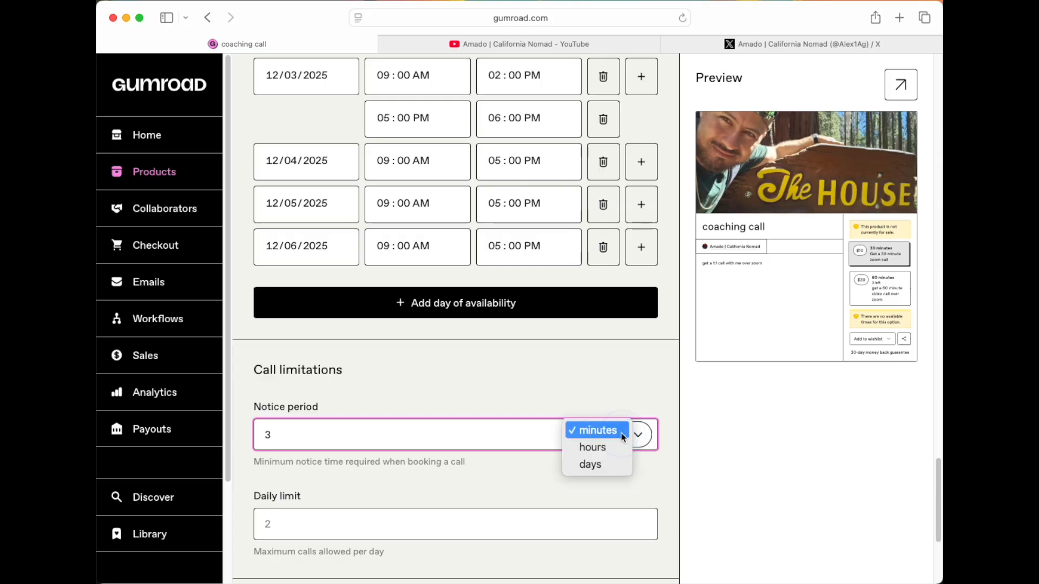
click(610, 462)
click(478, 436)
key(BackSpace)
text(1)
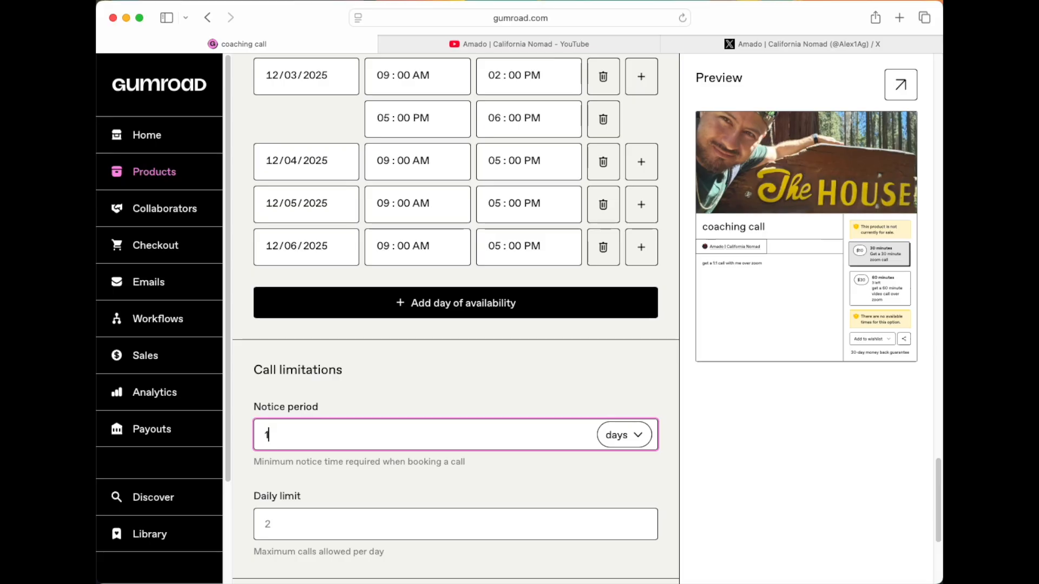
Step: Try the notice period as 1 minute, 1 hour and 12 hours, and return it to 1 day
click(646, 433)
click(627, 414)
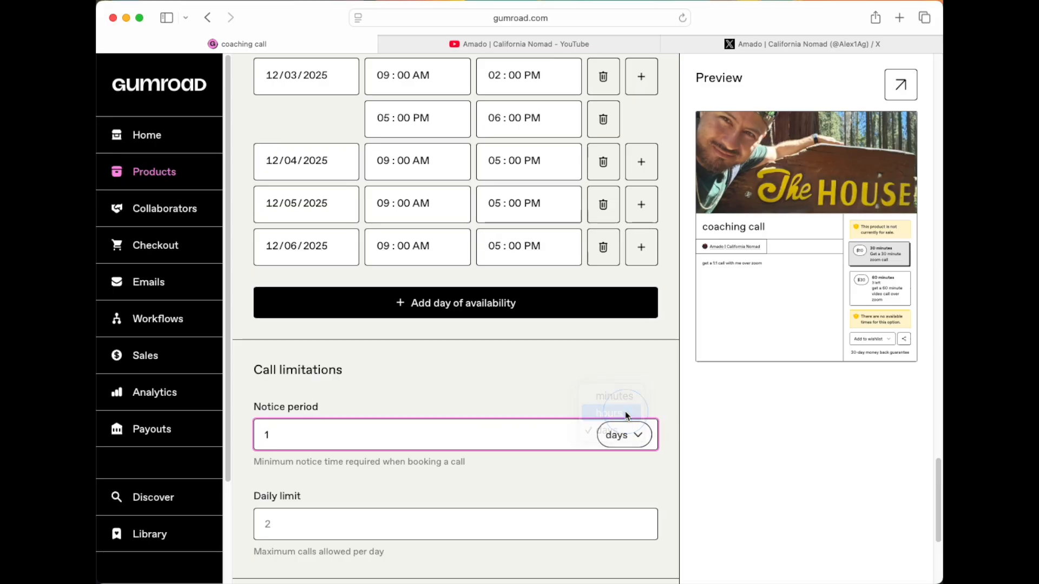
click(634, 434)
click(628, 415)
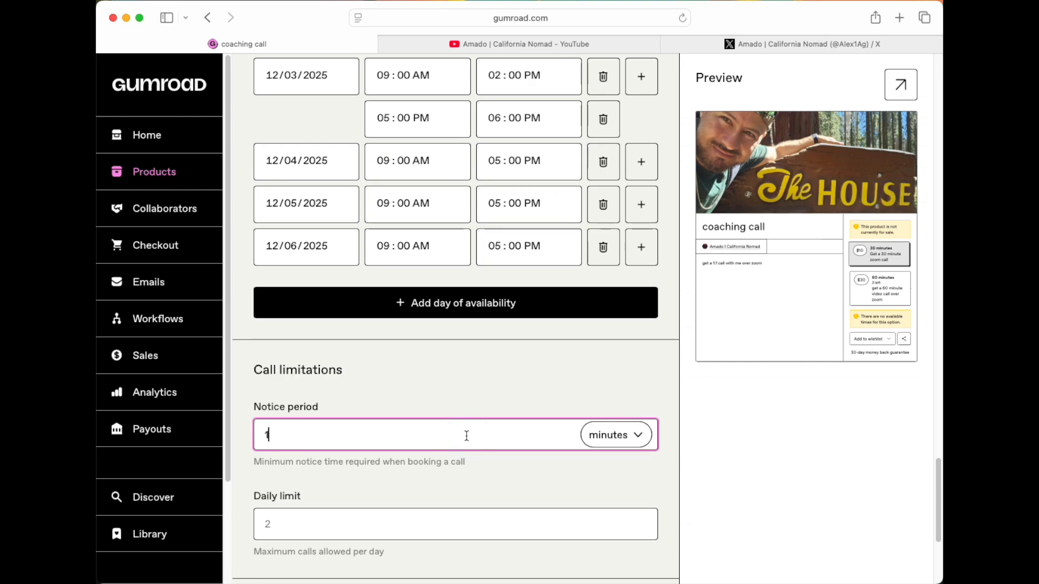
click(600, 428)
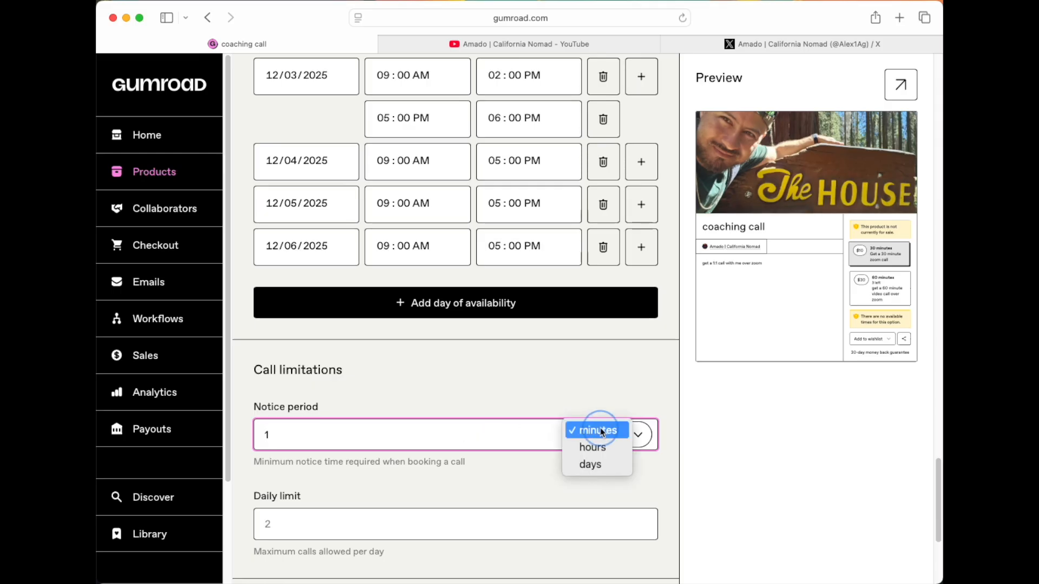
click(598, 448)
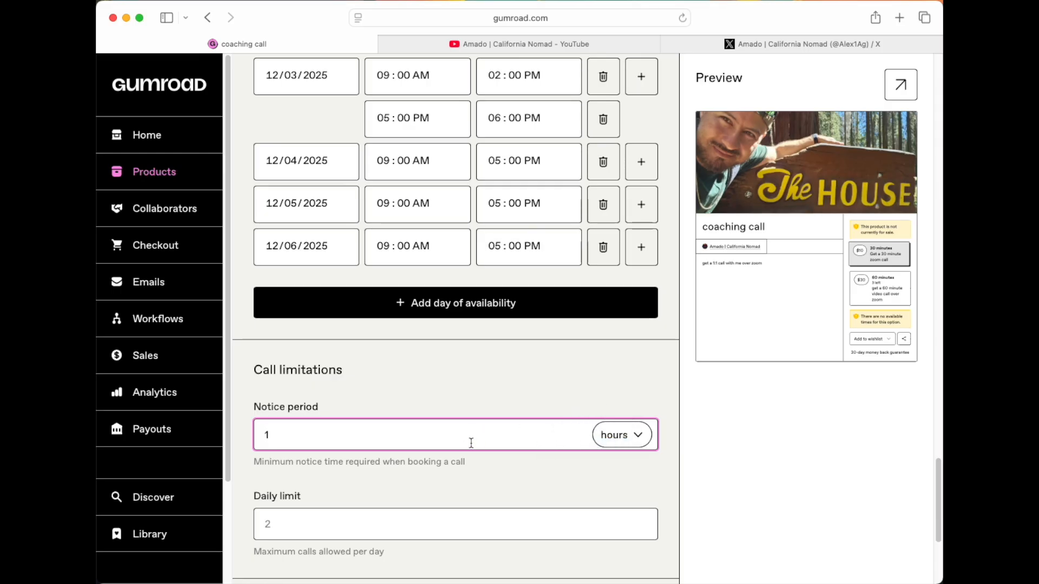
key(BackSpace)
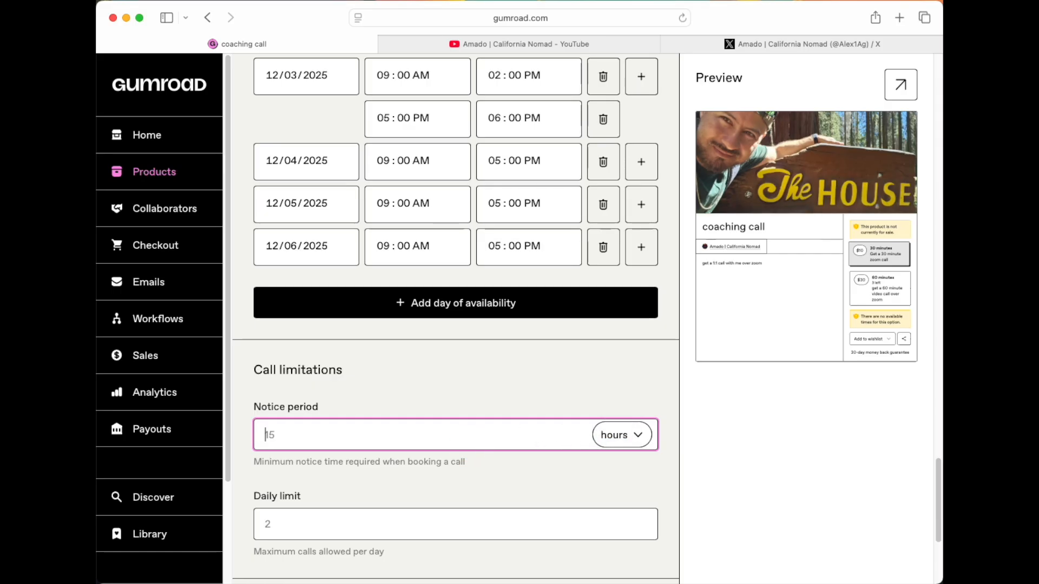
text(12)
click(640, 438)
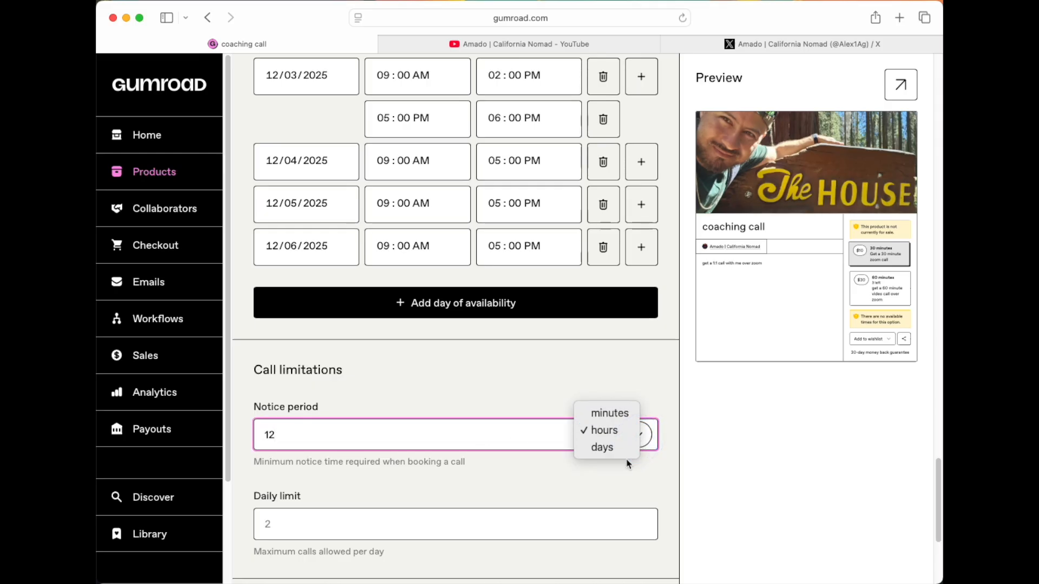
click(622, 447)
click(471, 434)
key(BackSpace)
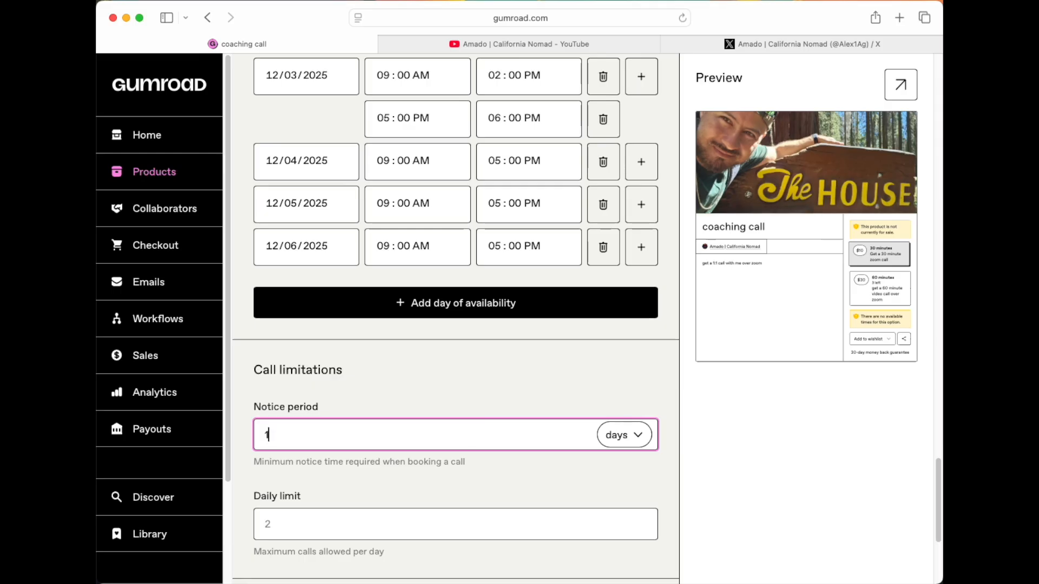
click(508, 389)
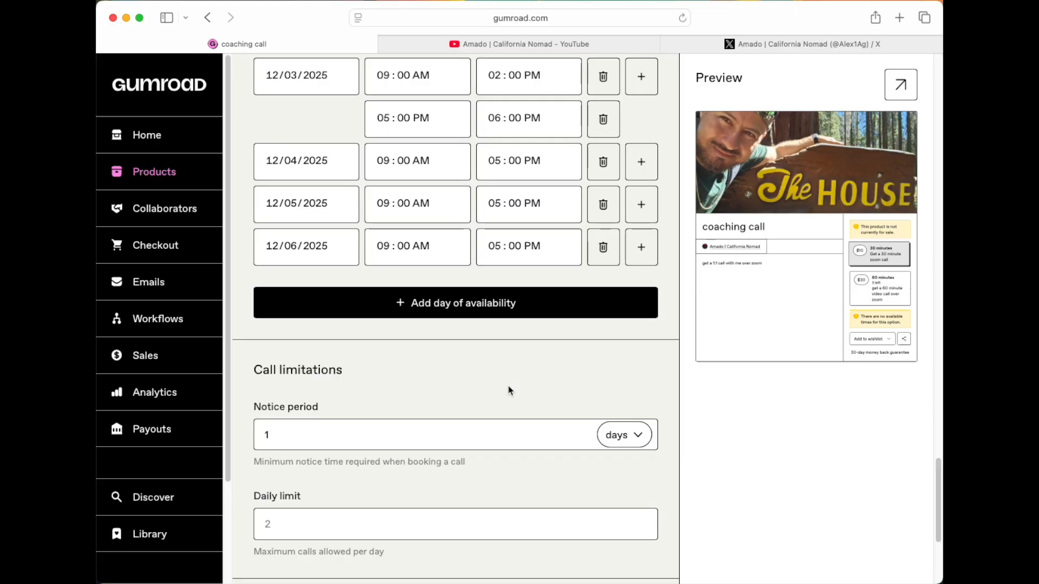
Step: Set the daily limit of calls to 1
scroll(349, 462, down, 3)
click(339, 454)
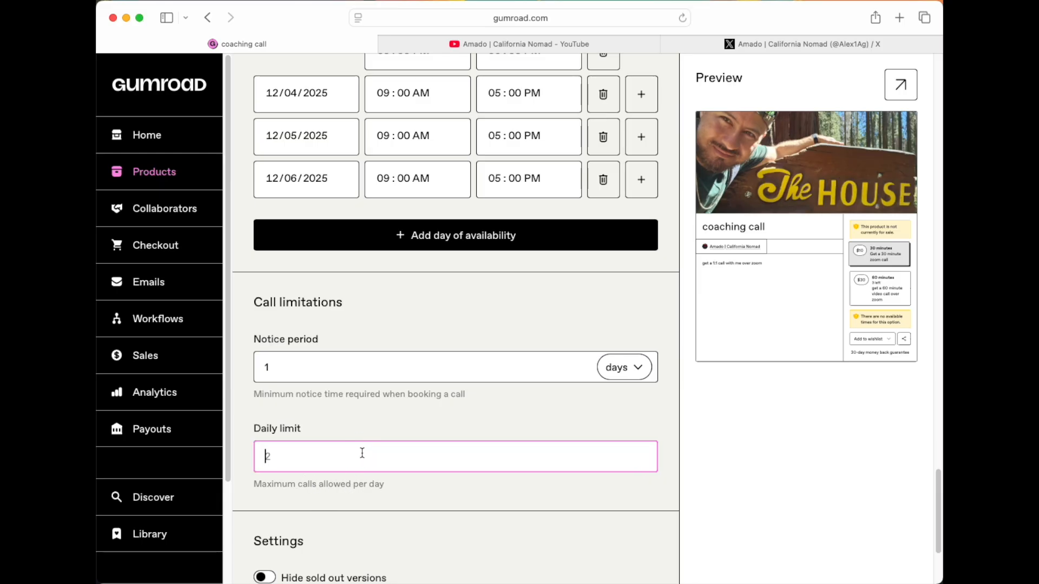
click(349, 421)
click(336, 458)
text(2)
Step: Save the coaching call's product details and continue to its content page
scroll(346, 503, down, 2)
scroll(365, 533, down, 5)
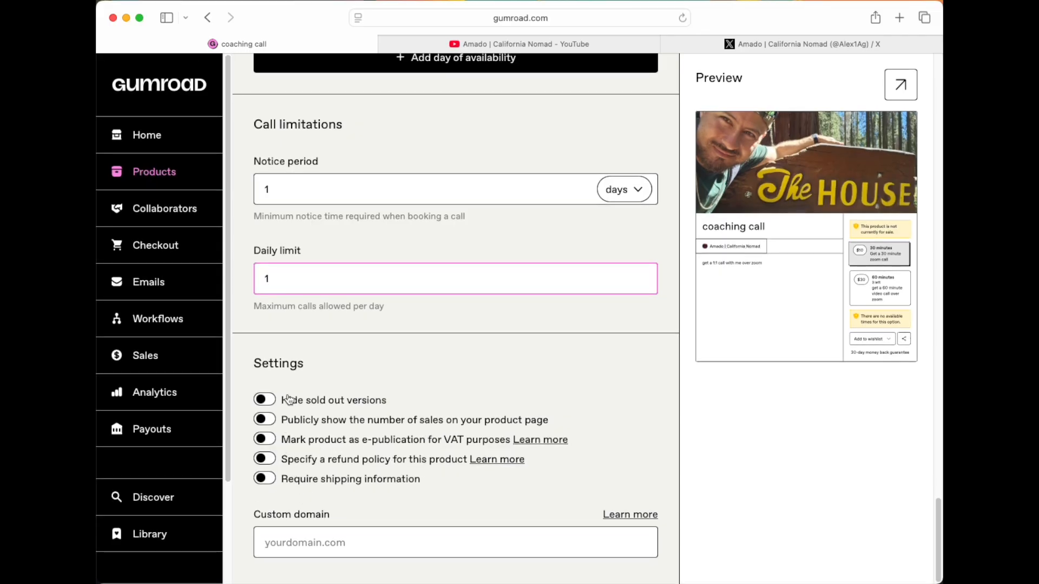
click(313, 535)
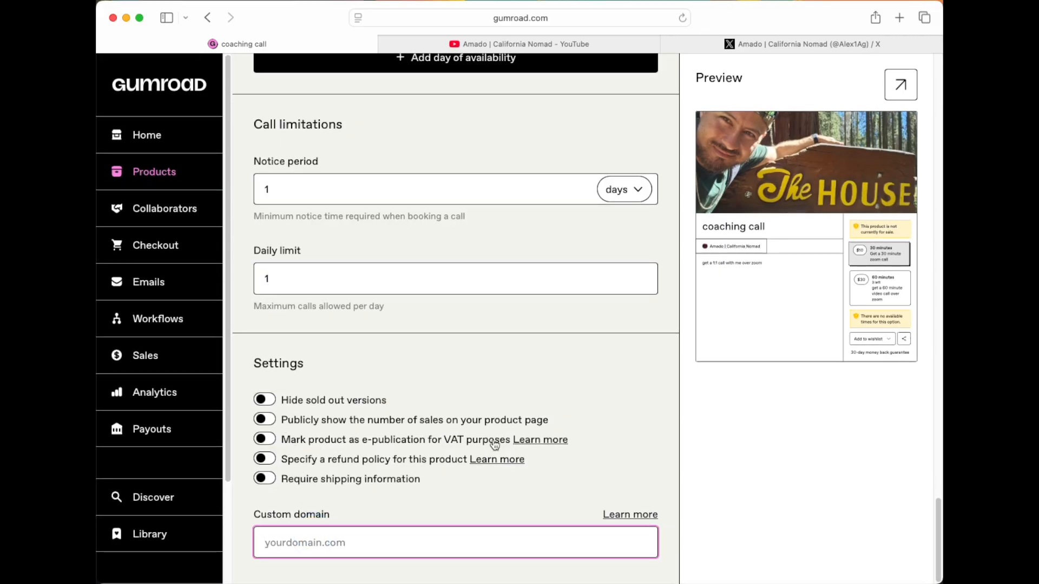
scroll(492, 450, up, 15)
scroll(493, 450, up, 20)
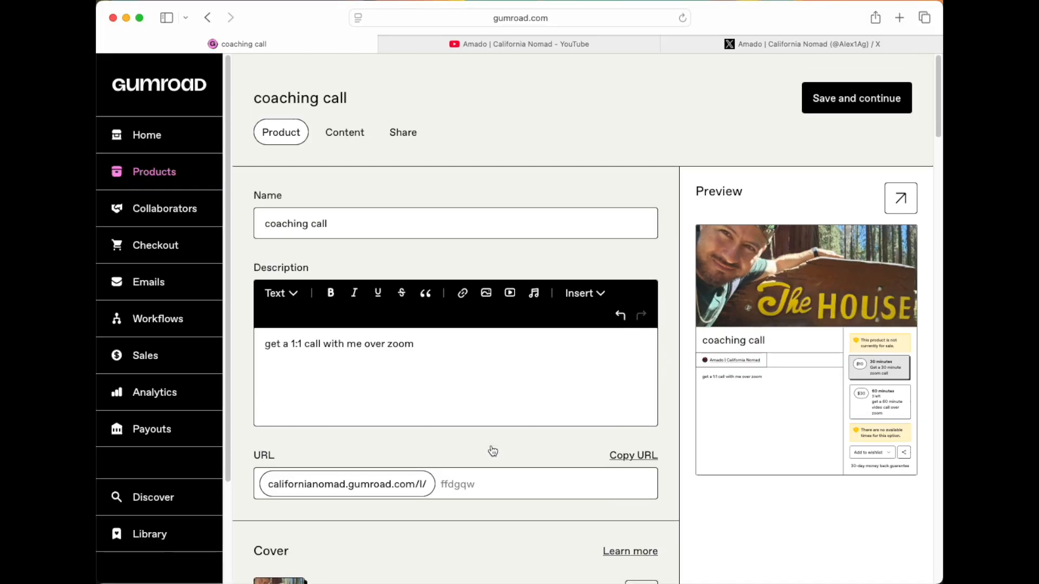
click(851, 83)
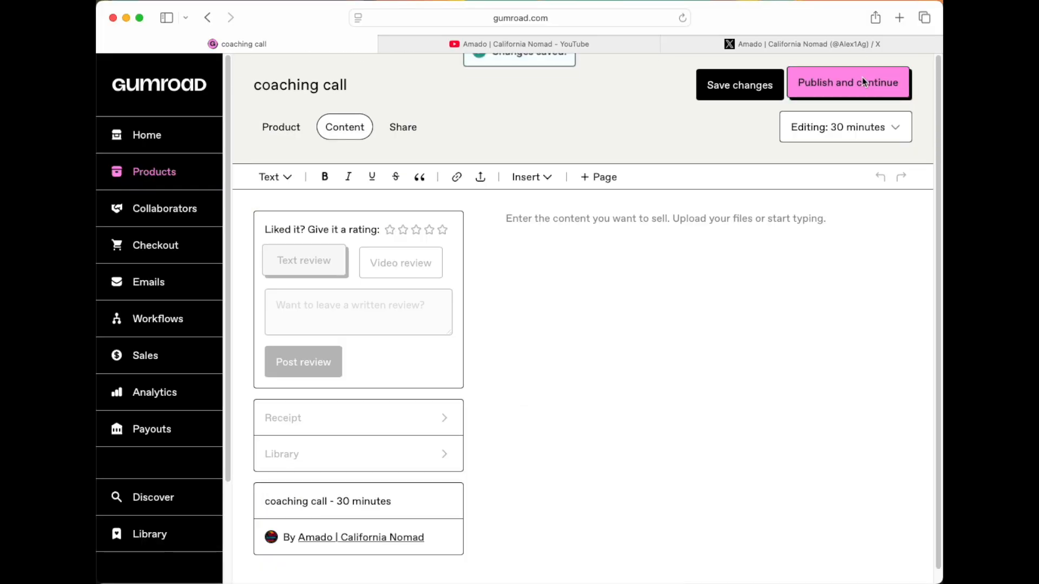
Step: Enter "30 minute thank you page" as the content of the 30-minute version
click(605, 216)
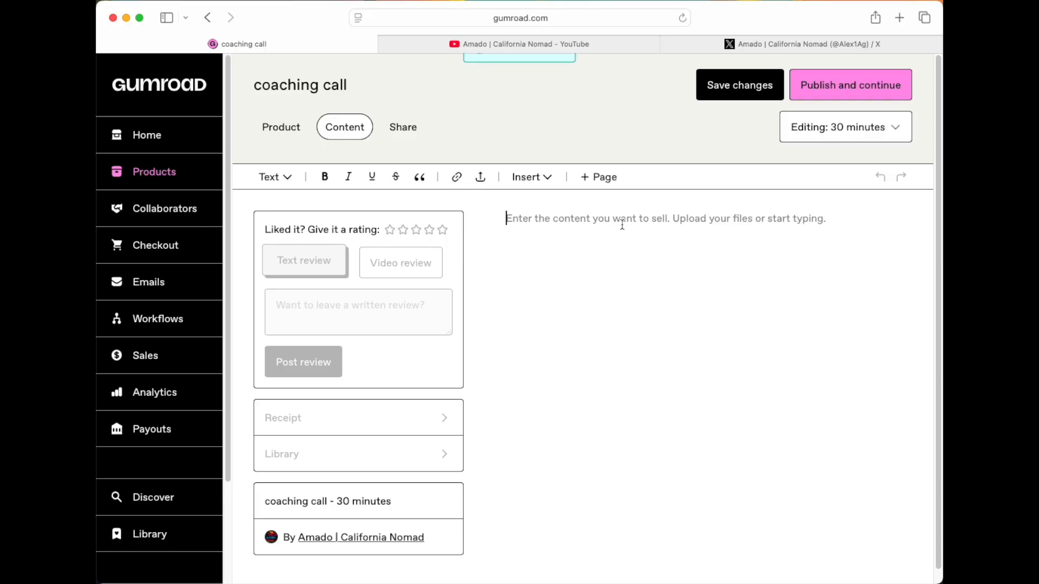
click(891, 136)
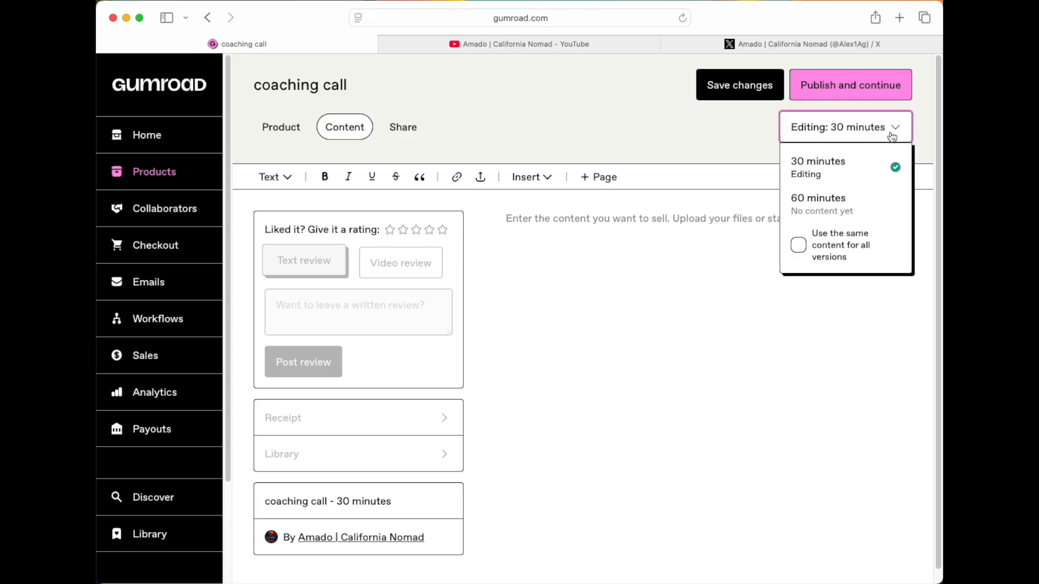
click(892, 137)
click(837, 139)
click(706, 221)
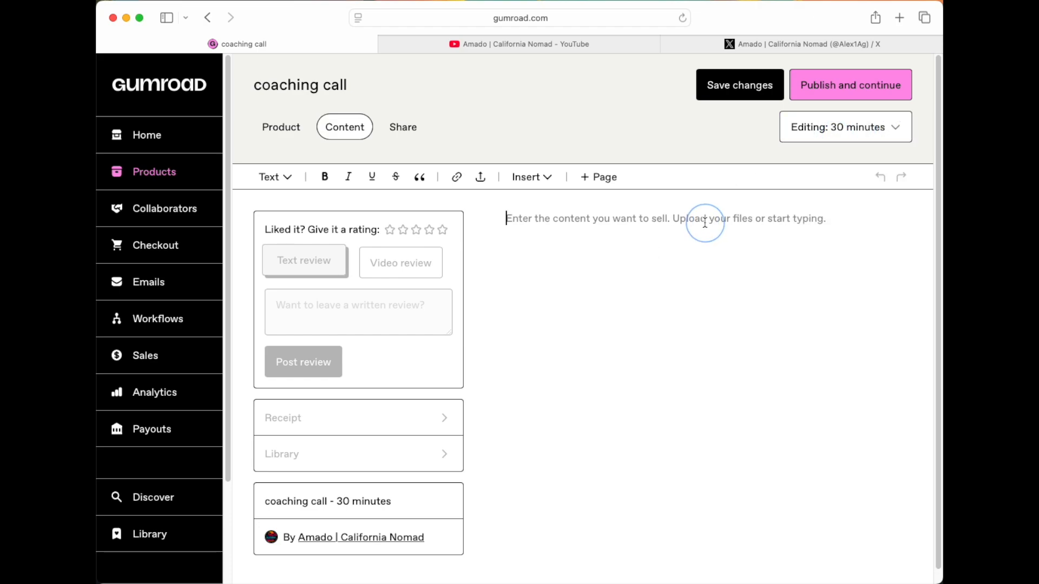
text(340)
key(BackSpace)
key(BackSpace)
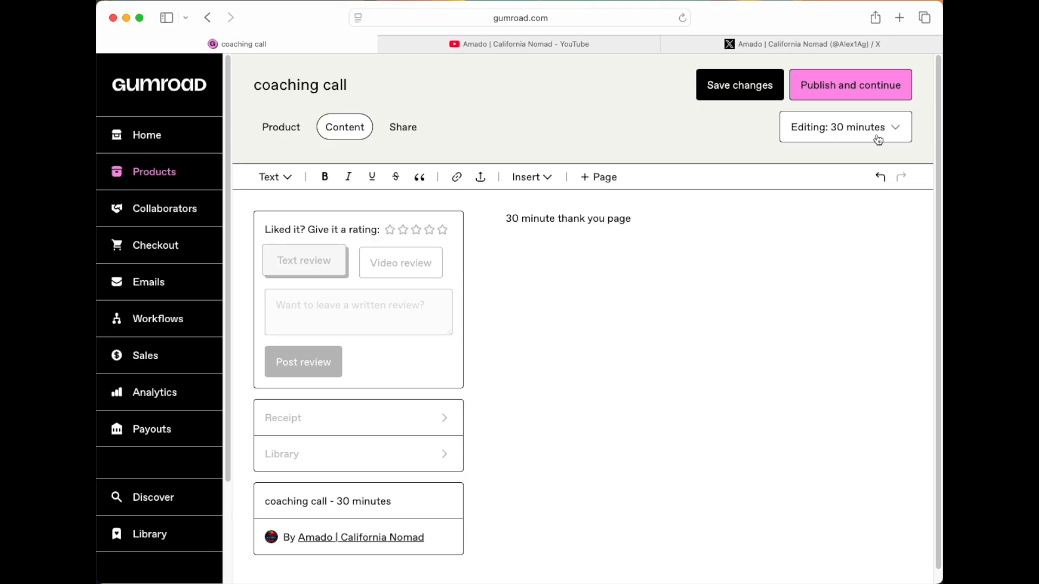
Step: Enter "60 minute thank you page" as the content of the 60-minute version
click(878, 140)
click(849, 184)
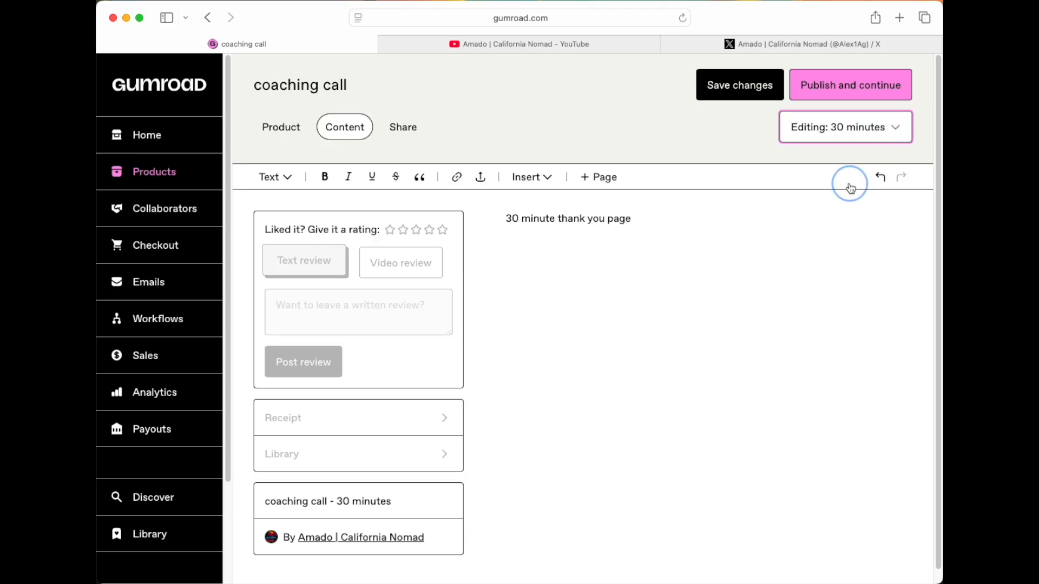
click(869, 139)
click(838, 204)
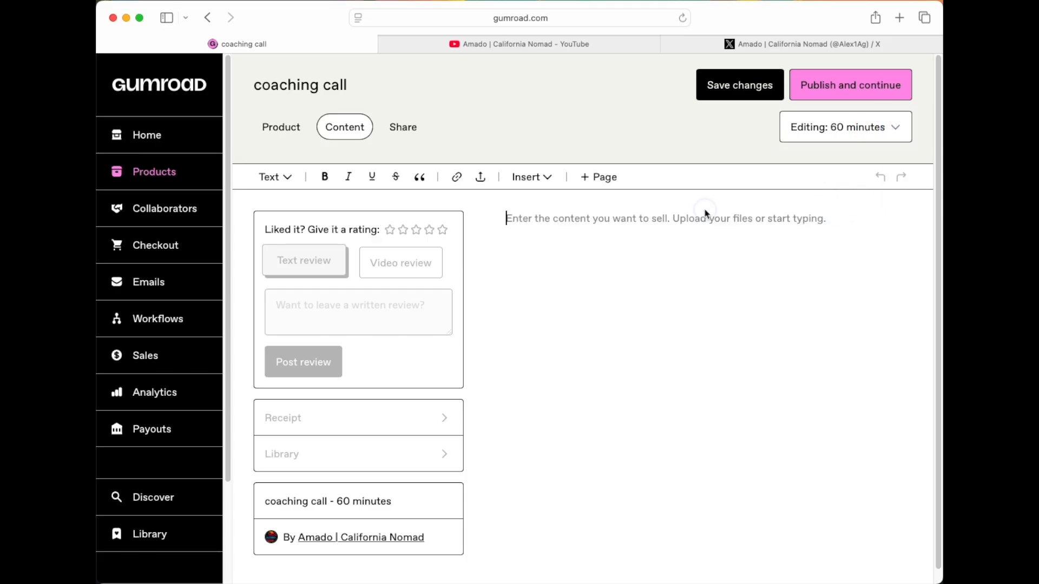
text(60 minute t6)
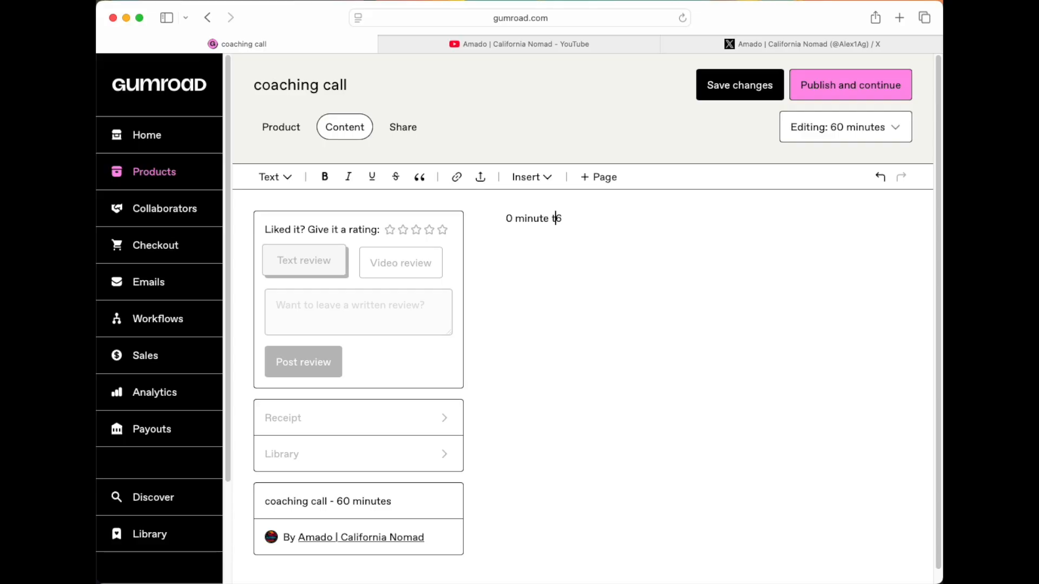
key(super+a)
key(BackSpace)
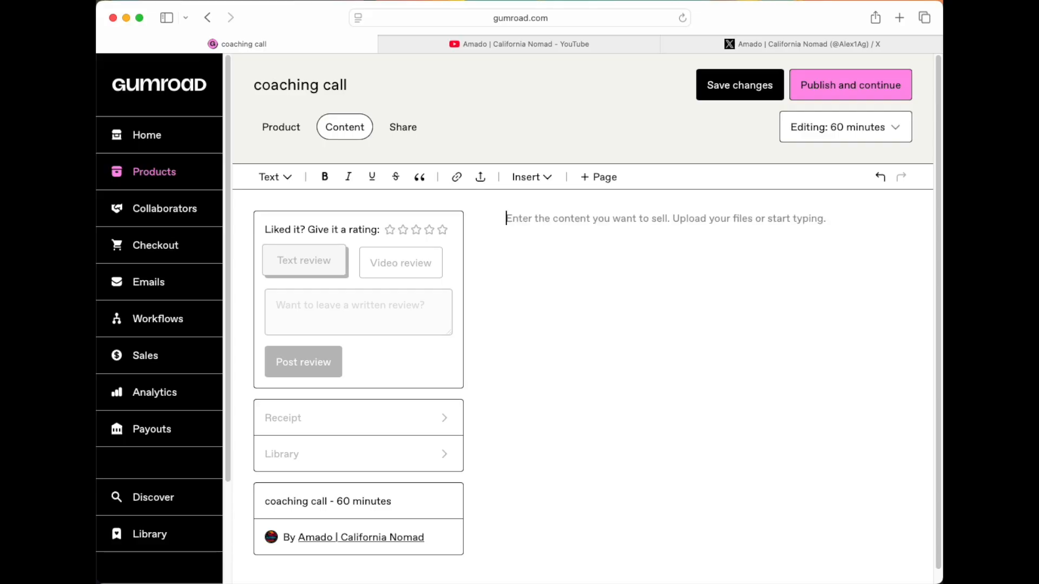
text(60 minu)
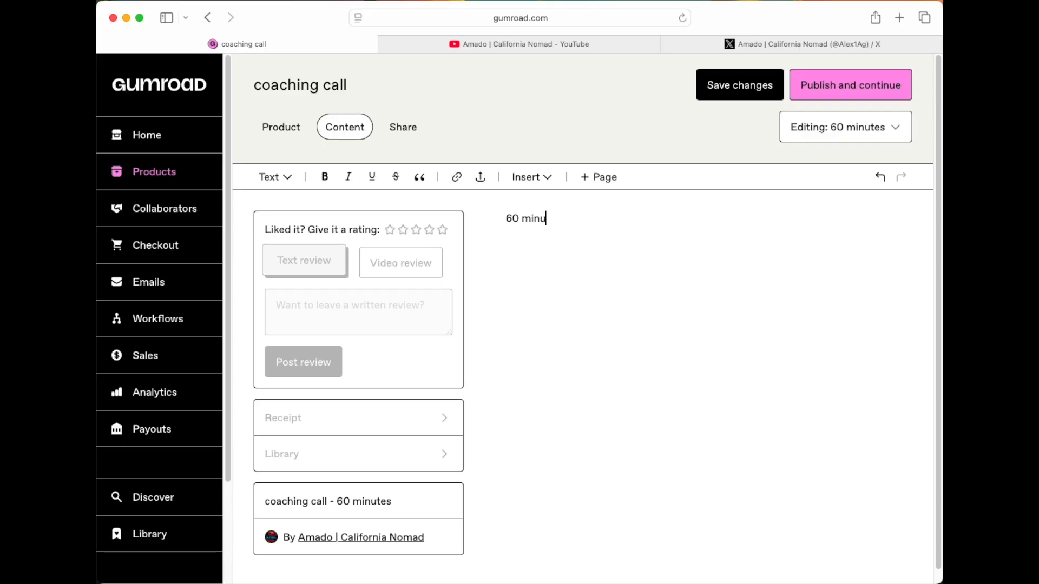
text(te thank you page)
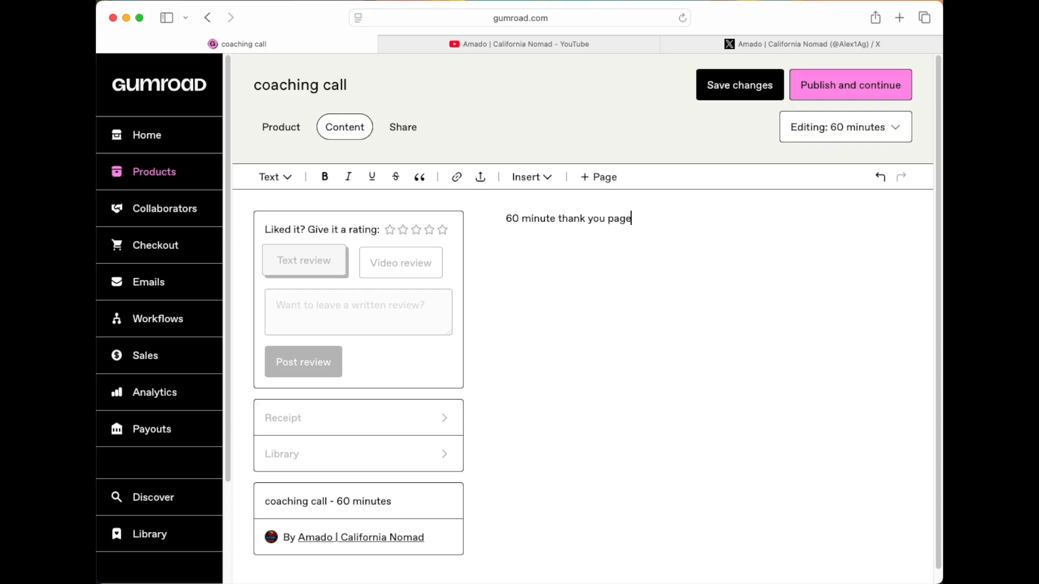
Step: Compare the content pages of the 30-minute and 60-minute versions
click(825, 128)
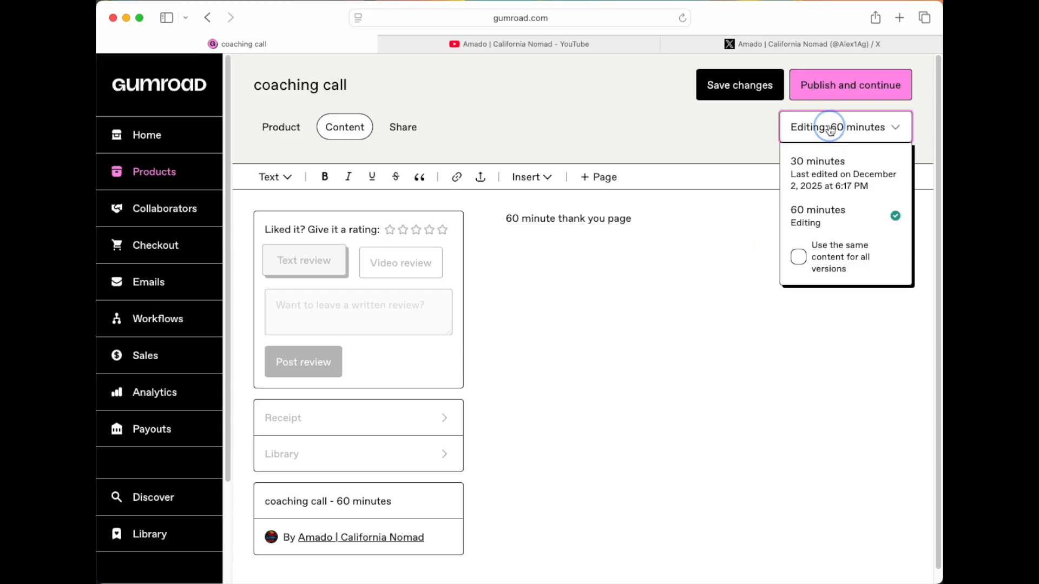
click(821, 168)
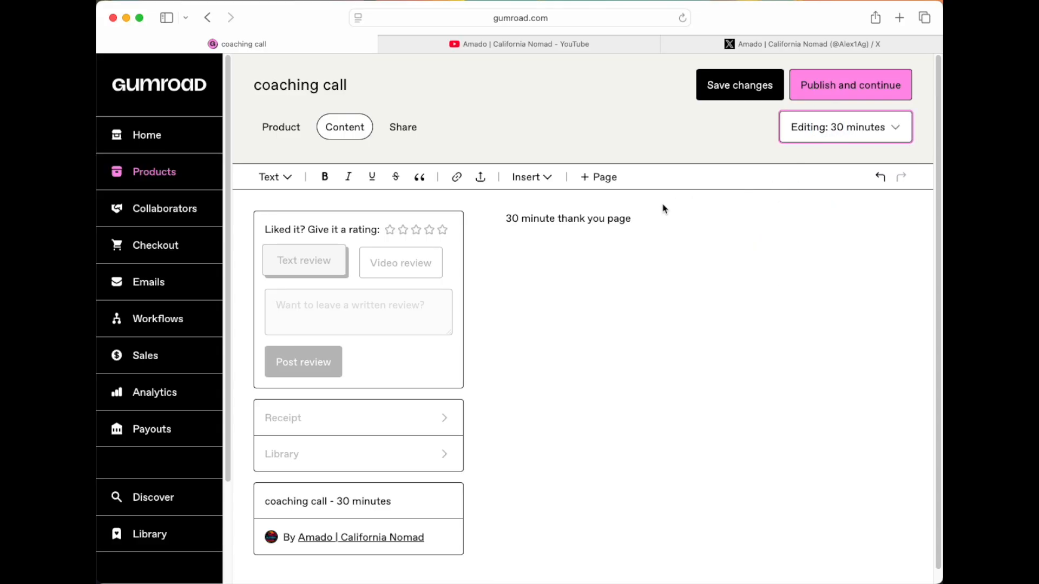
click(822, 135)
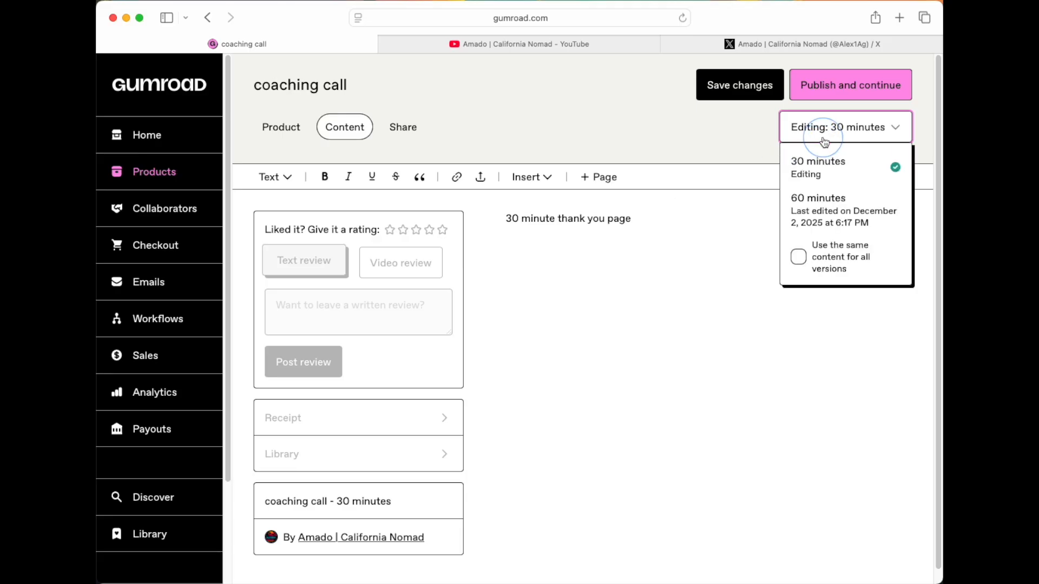
click(824, 211)
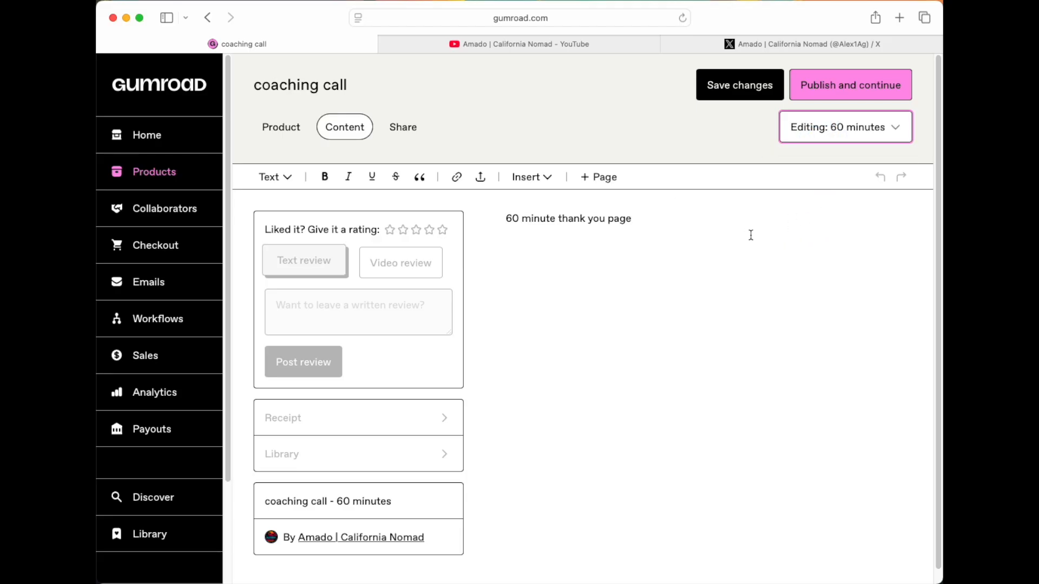
click(738, 245)
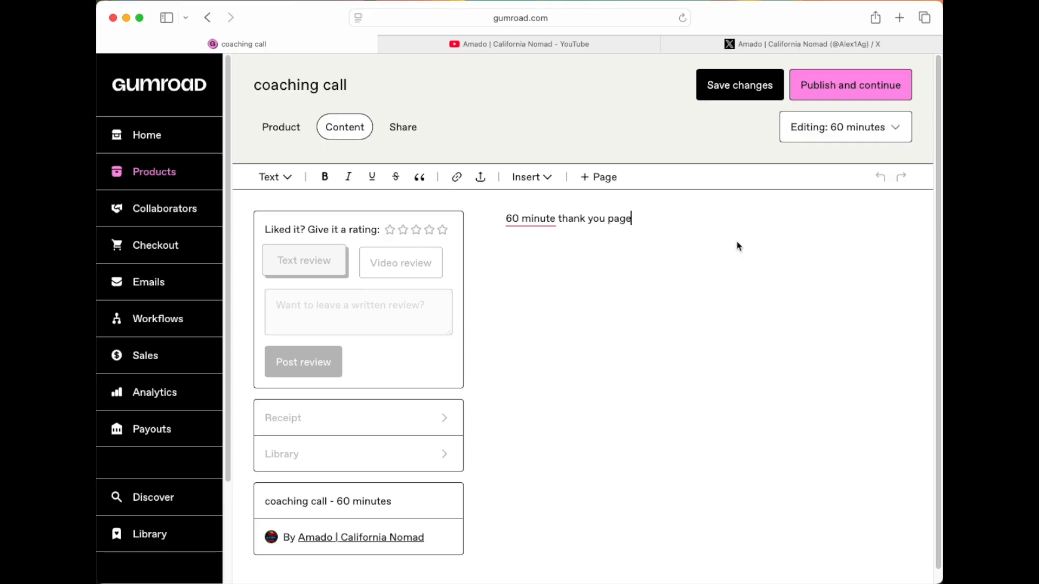
Step: Use the 60-minute version's content for all versions of the coaching call, and save and publish the product
click(863, 130)
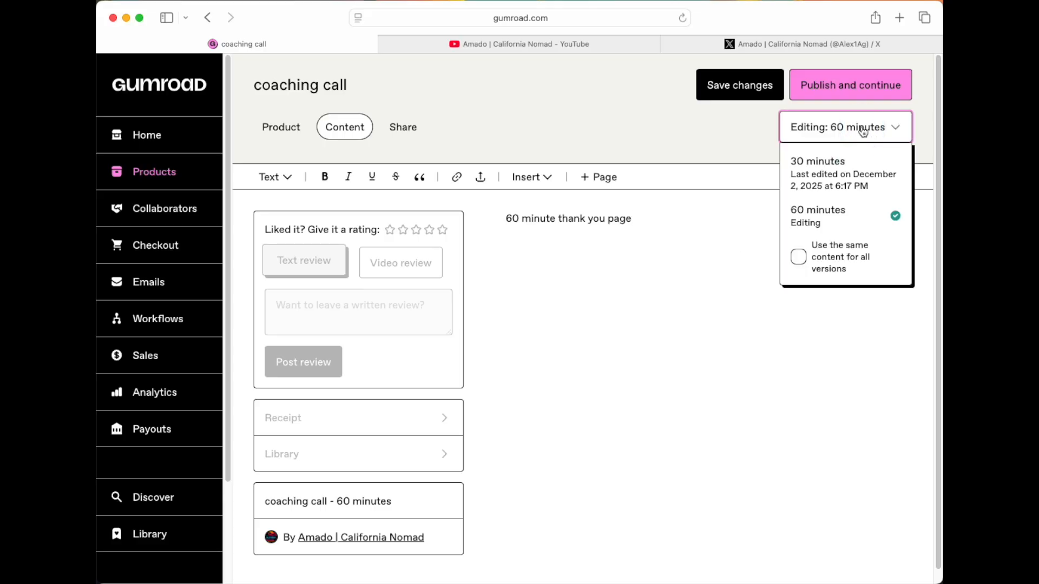
click(800, 260)
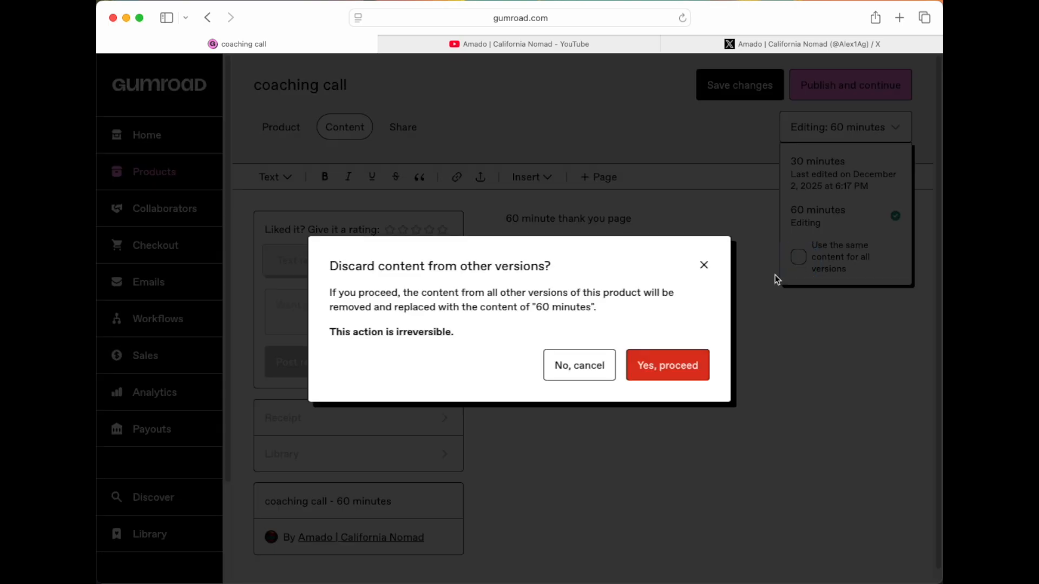
click(671, 367)
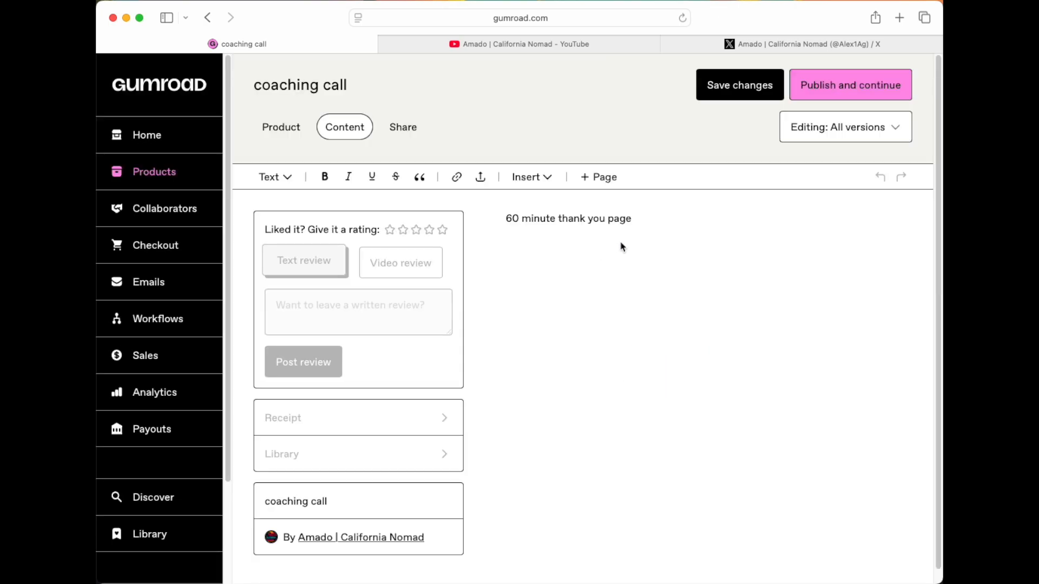
click(743, 86)
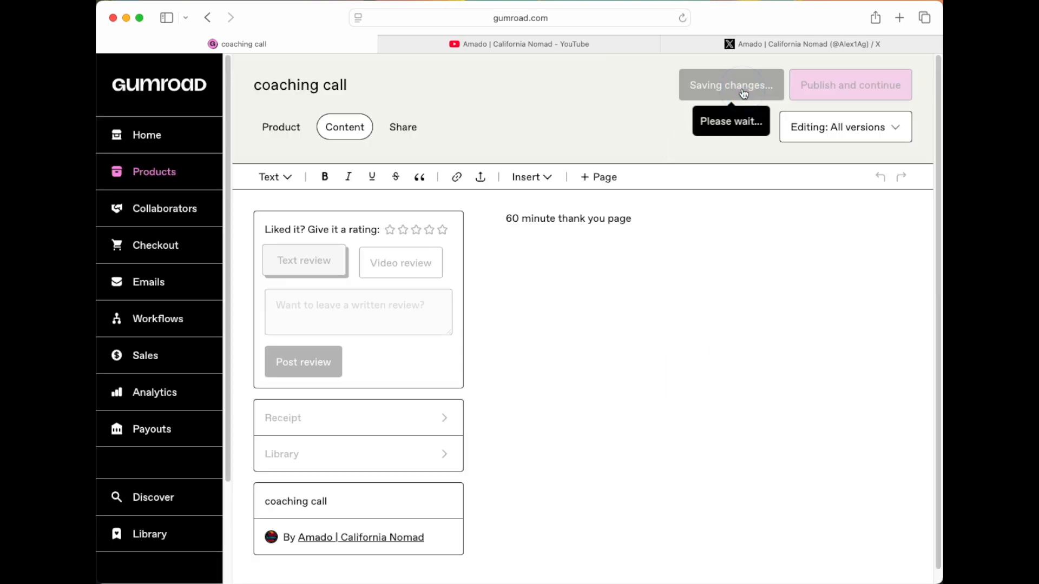
click(840, 88)
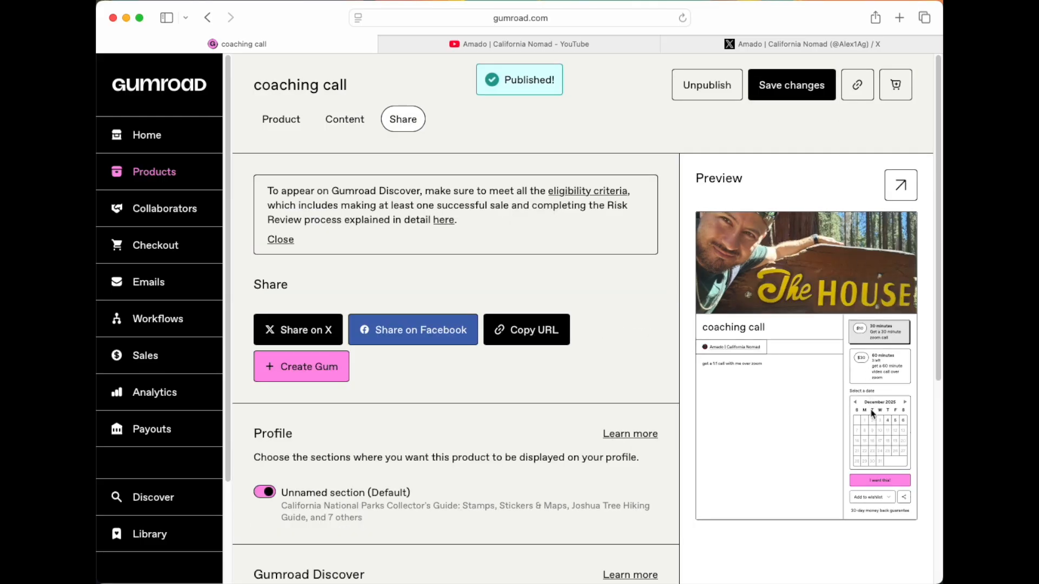
Step: Open the published coaching call page and examine its durations, booking calendar and time slots
click(898, 189)
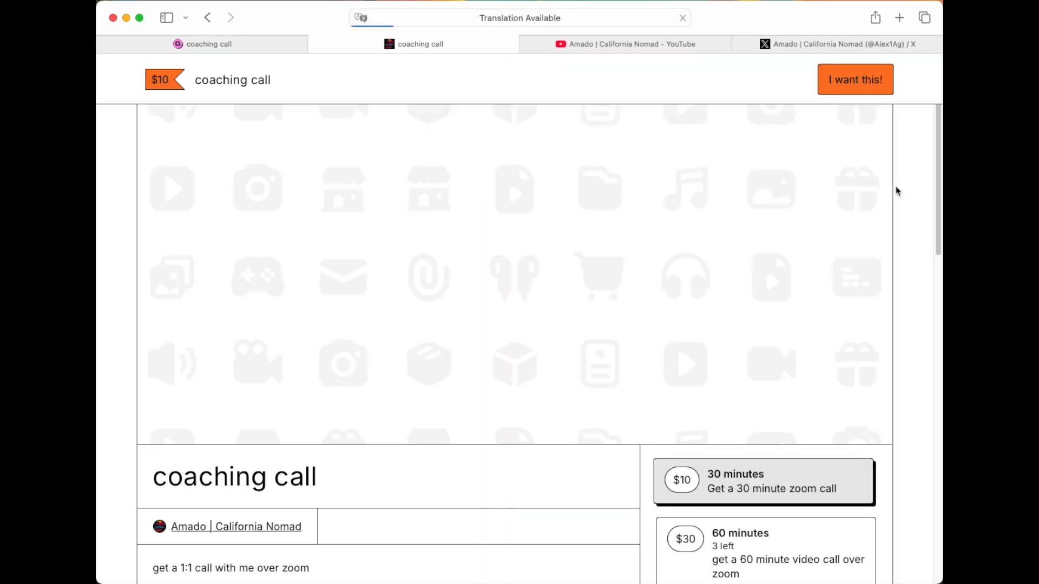
scroll(896, 190, down, 5)
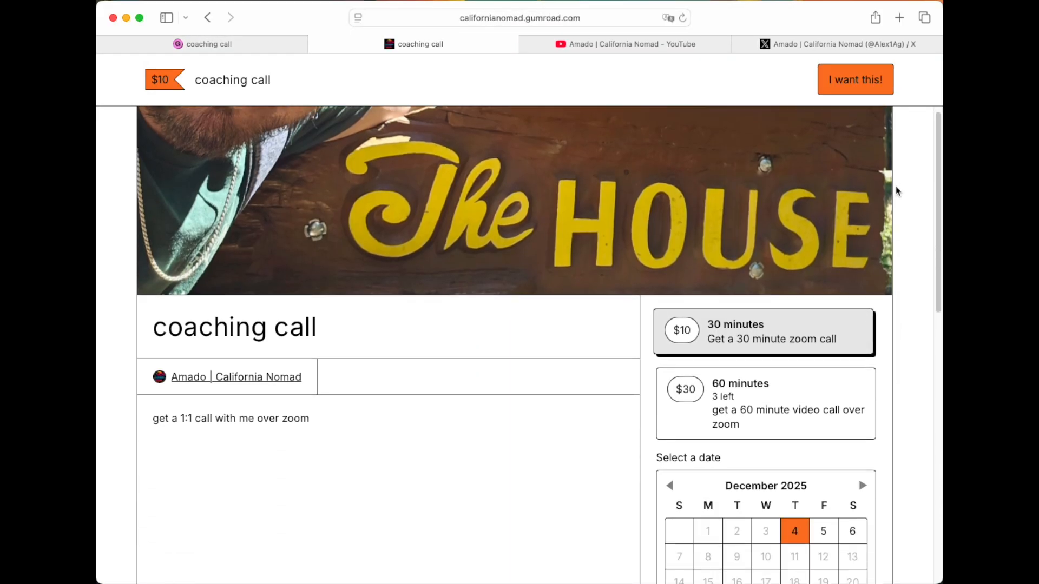
scroll(896, 191, down, 1)
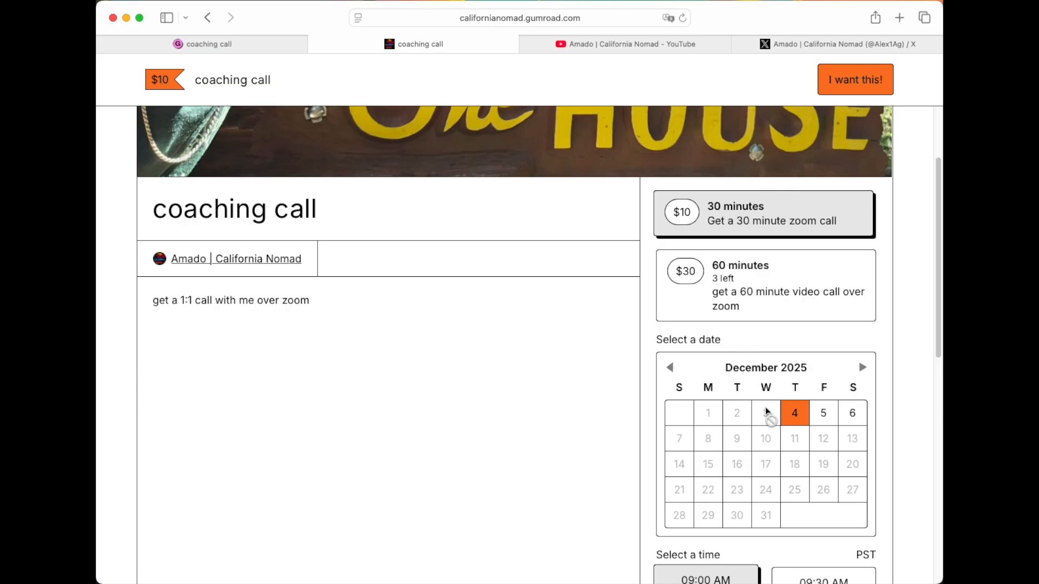
scroll(792, 437, down, 1)
scroll(792, 437, down, 3)
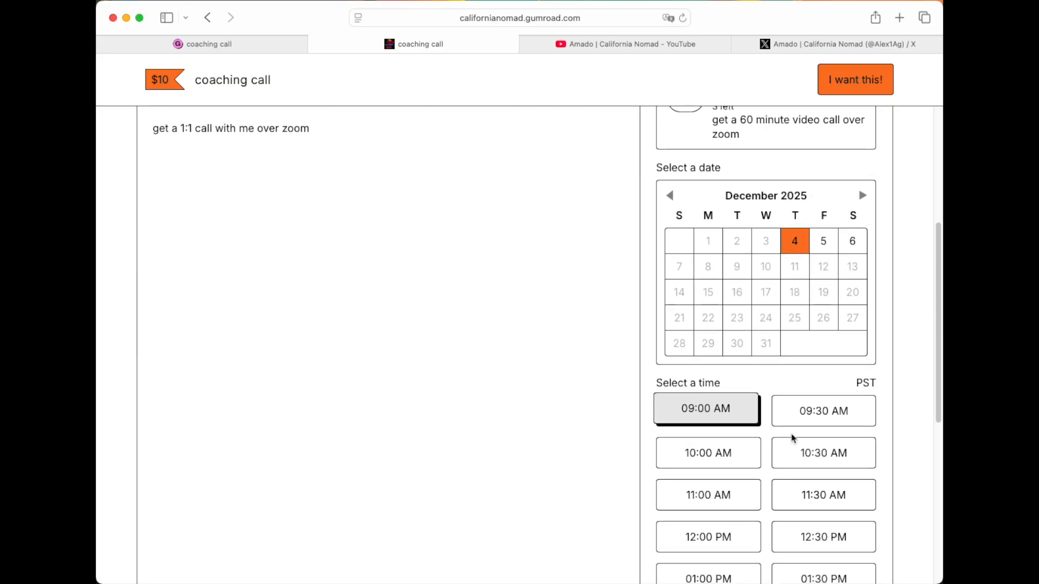
Step: Try December 4, 5 and 6 as the call date, leaving December 6 selected
click(822, 249)
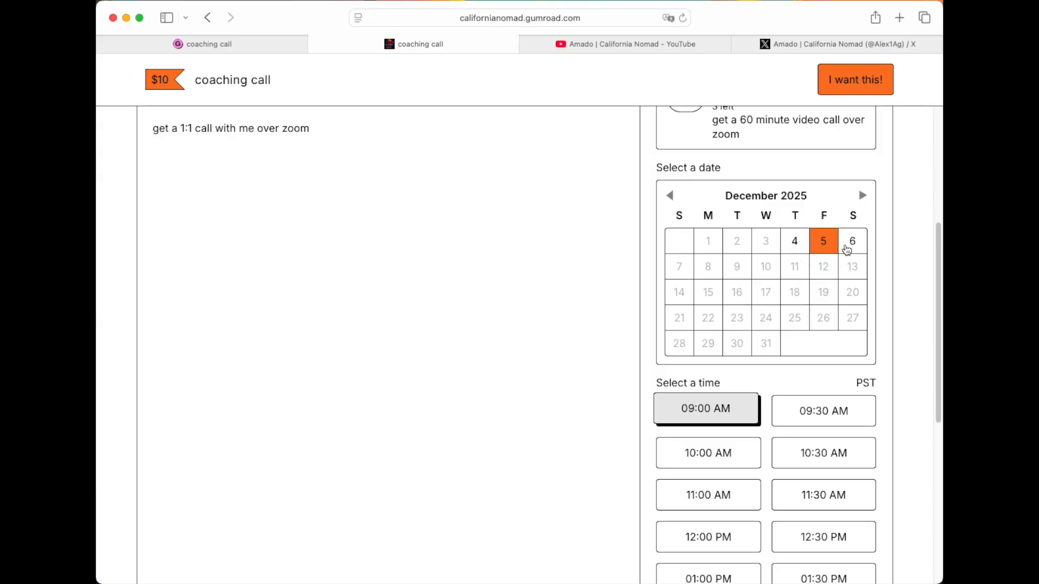
click(852, 247)
click(793, 248)
click(823, 243)
click(853, 247)
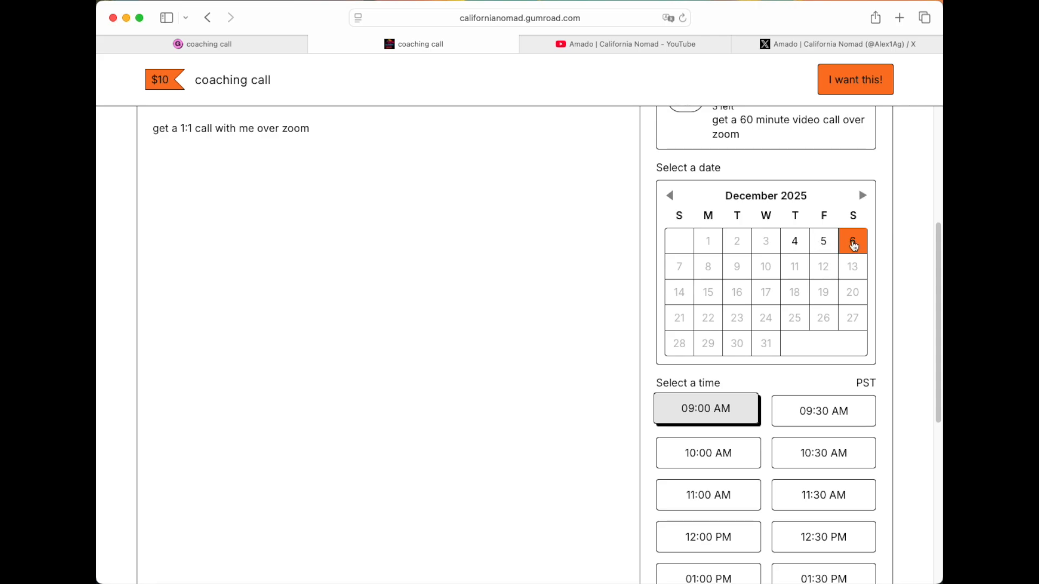
Step: Review the time slots for the 30-minute call on December 6 and select 09:30 AM
scroll(774, 416, down, 3)
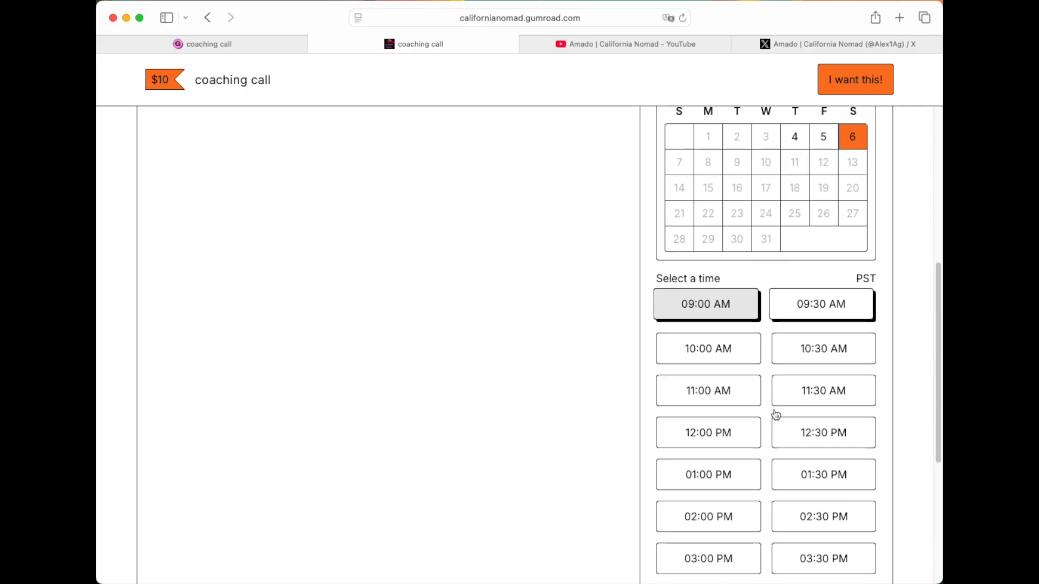
scroll(774, 416, up, 6)
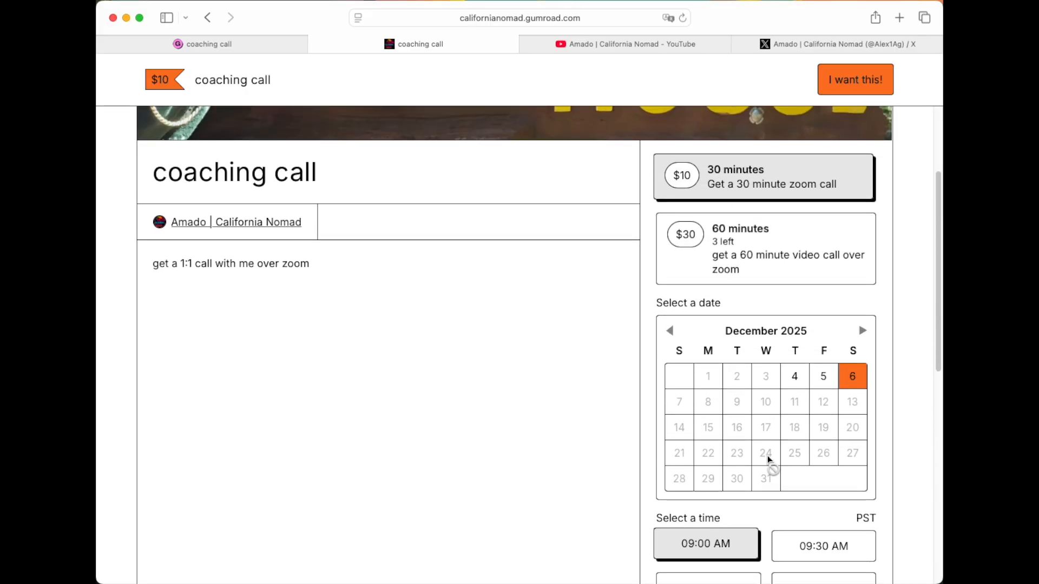
scroll(768, 457, down, 6)
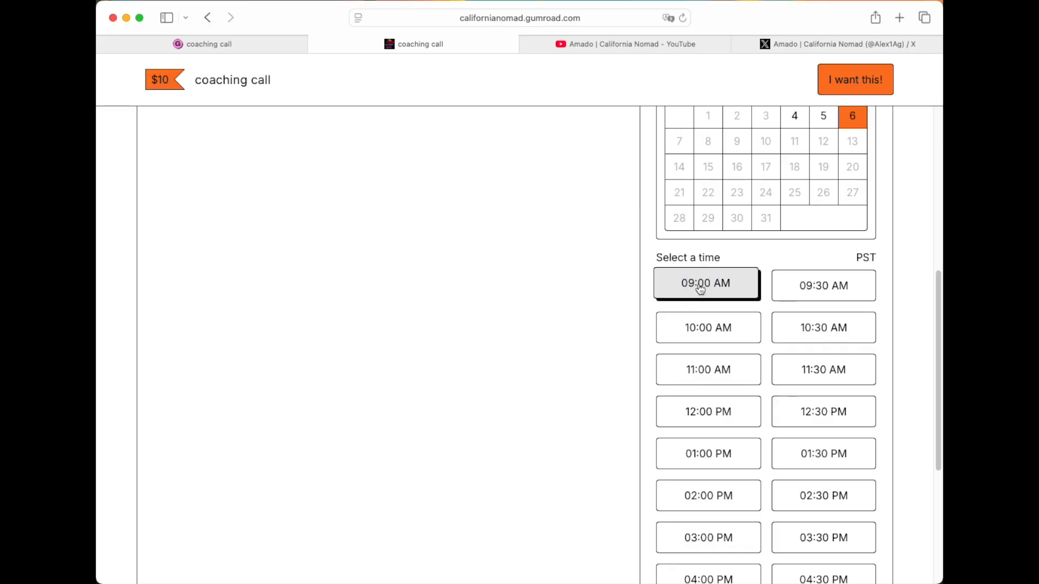
click(805, 290)
scroll(790, 297, down, 3)
scroll(779, 462, down, 1)
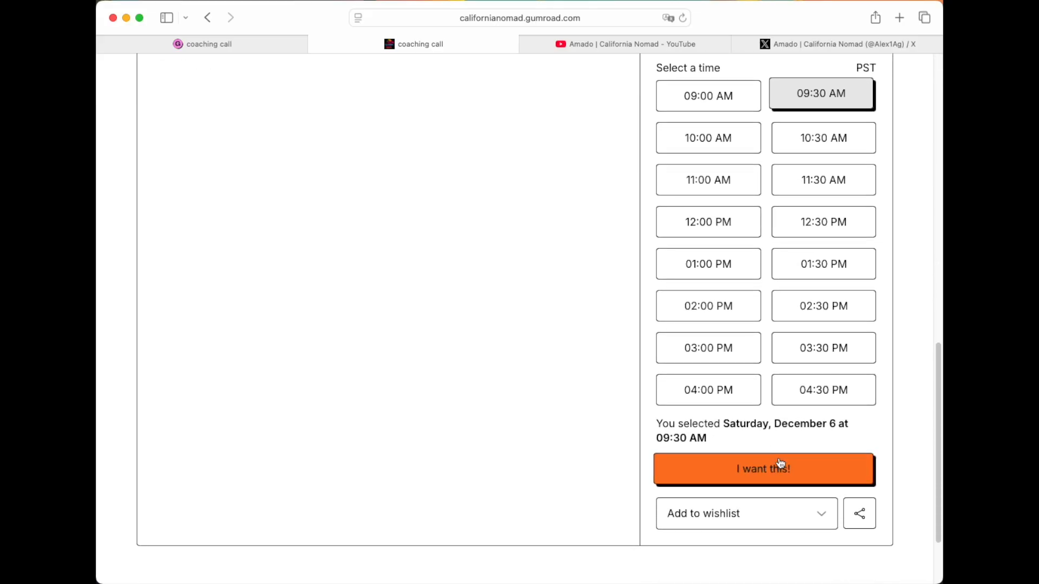
Step: Choose the 60-minute call at 11:00 AM and proceed to checkout
scroll(780, 464, up, 10)
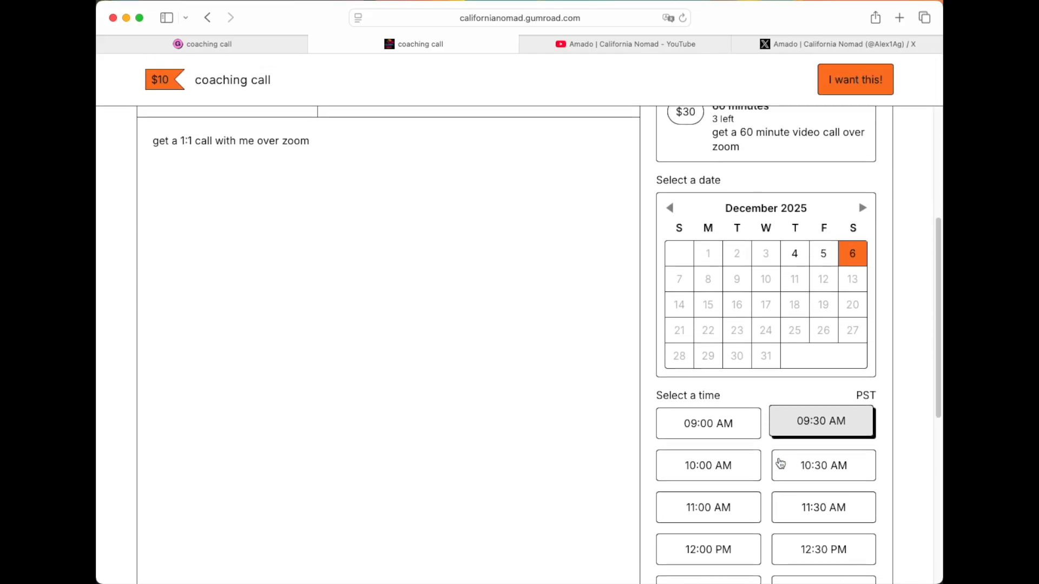
click(705, 203)
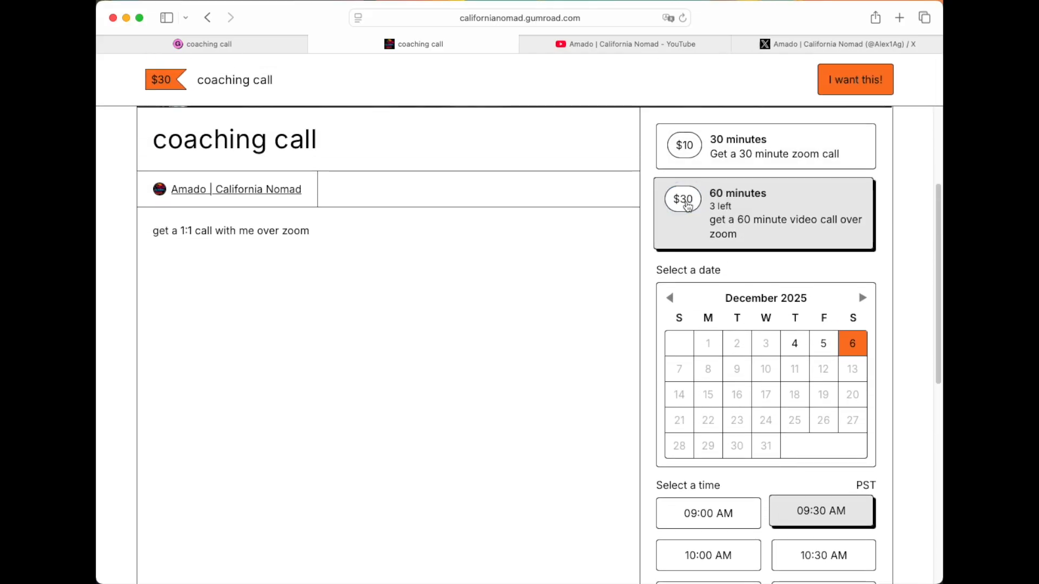
scroll(726, 404, down, 8)
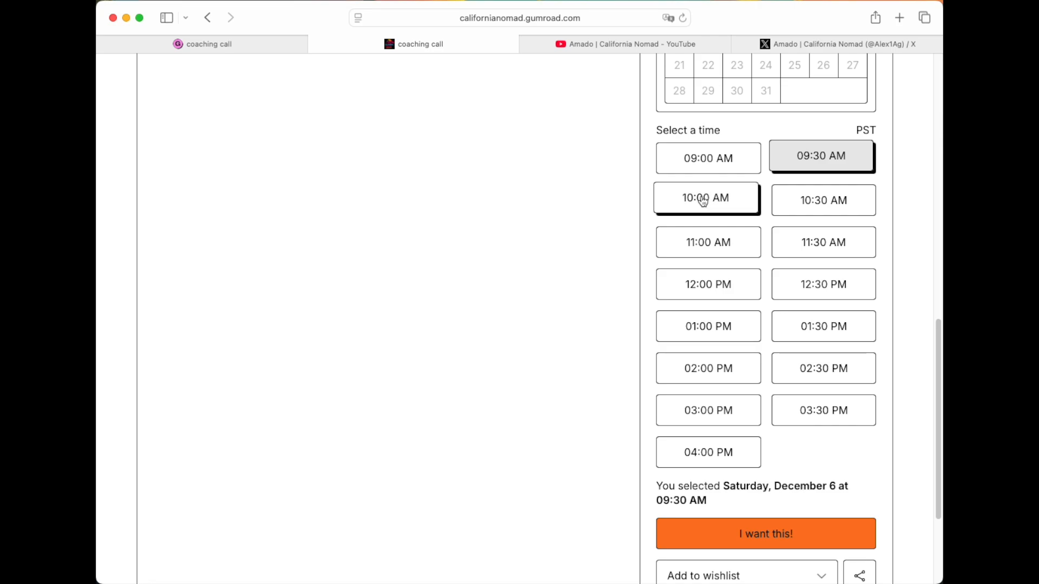
scroll(709, 251, up, 1)
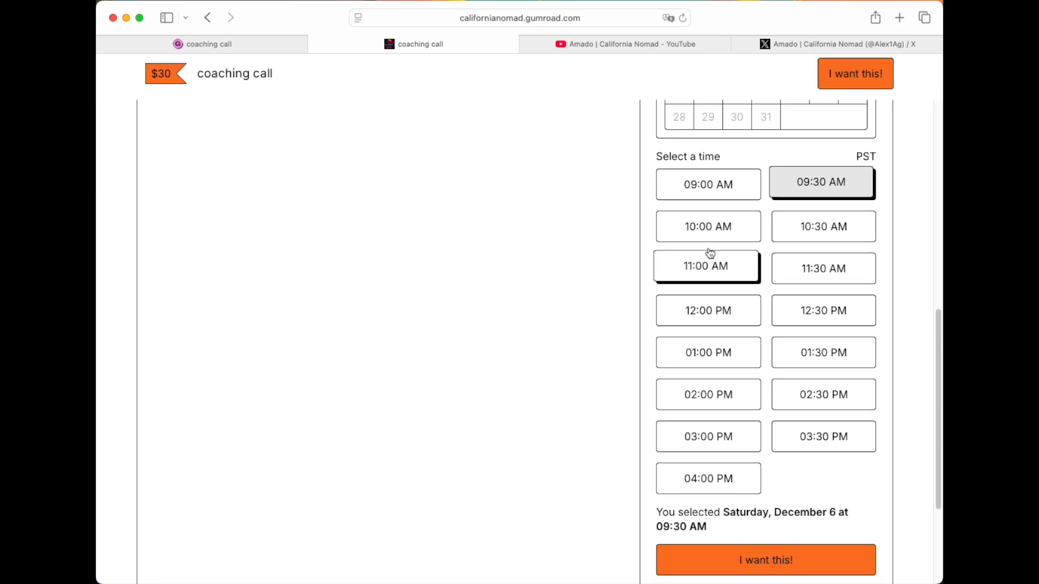
scroll(709, 251, down, 2)
click(708, 210)
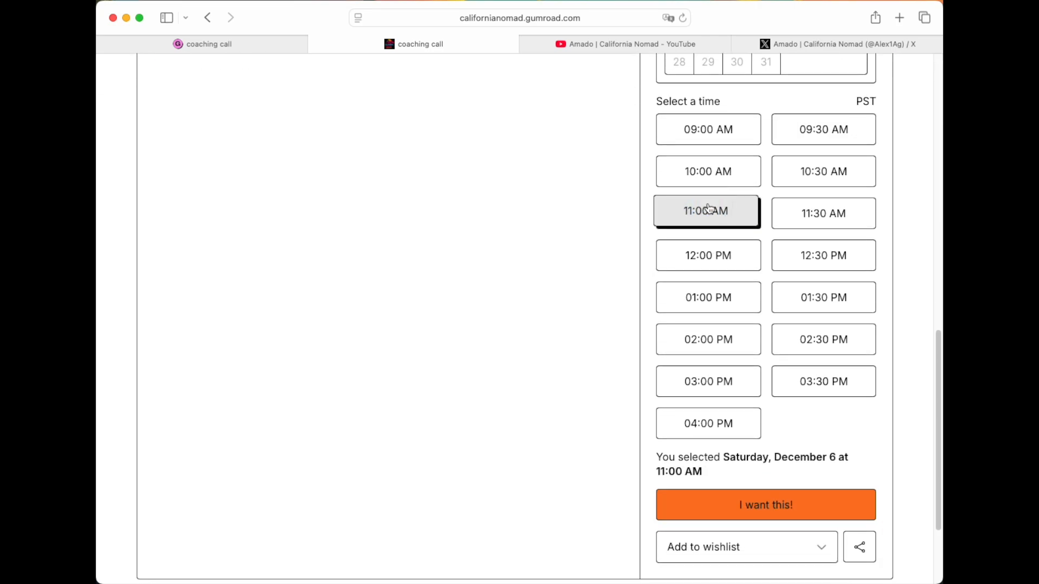
click(747, 513)
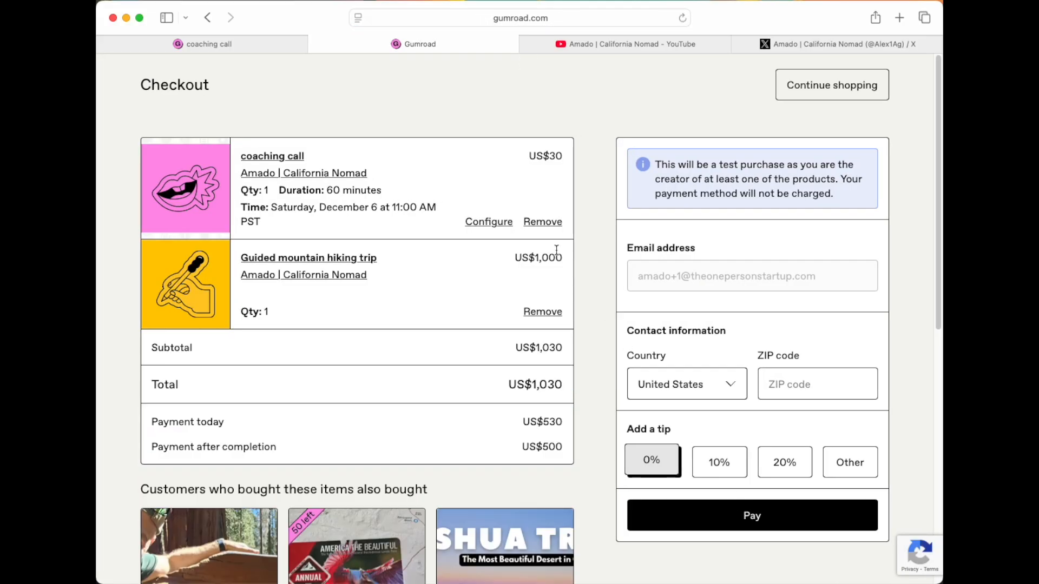
Step: Remove the guided mountain hiking trip from the cart and close the checkout page
click(540, 312)
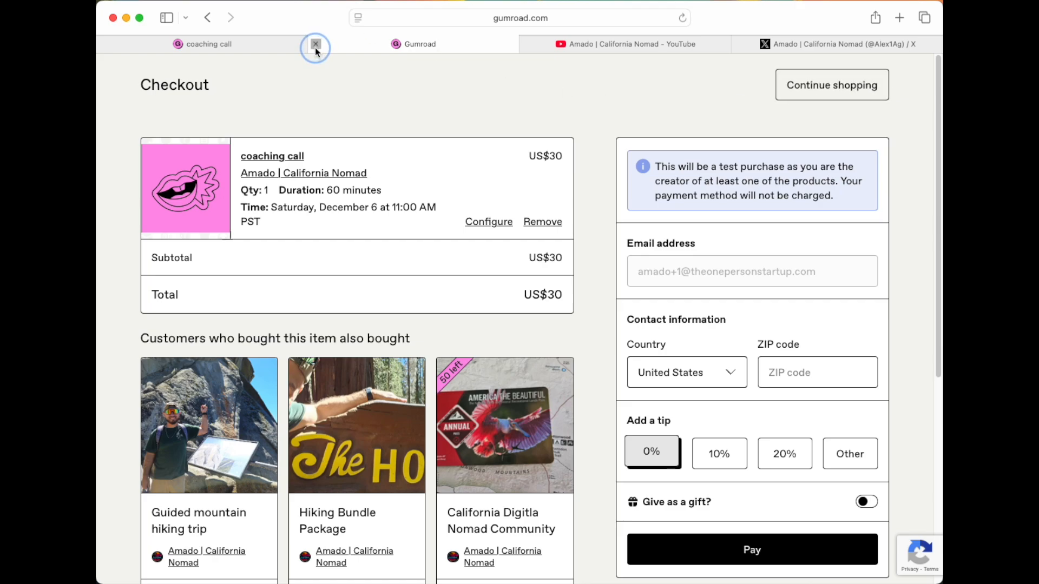
click(315, 44)
Step: Start another new product from the products list and select Call as its type
click(154, 177)
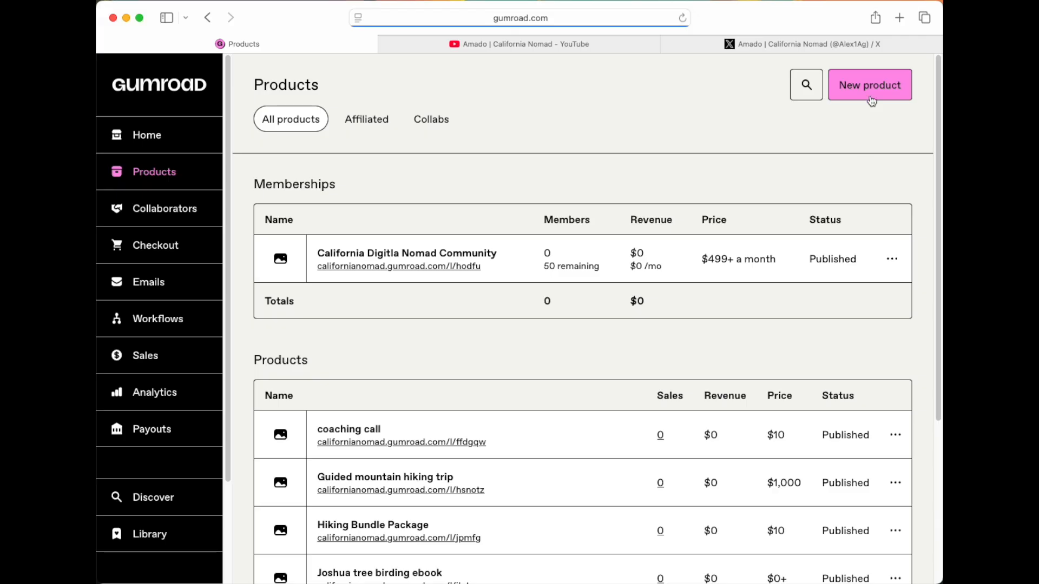
click(868, 90)
scroll(689, 457, down, 4)
click(653, 442)
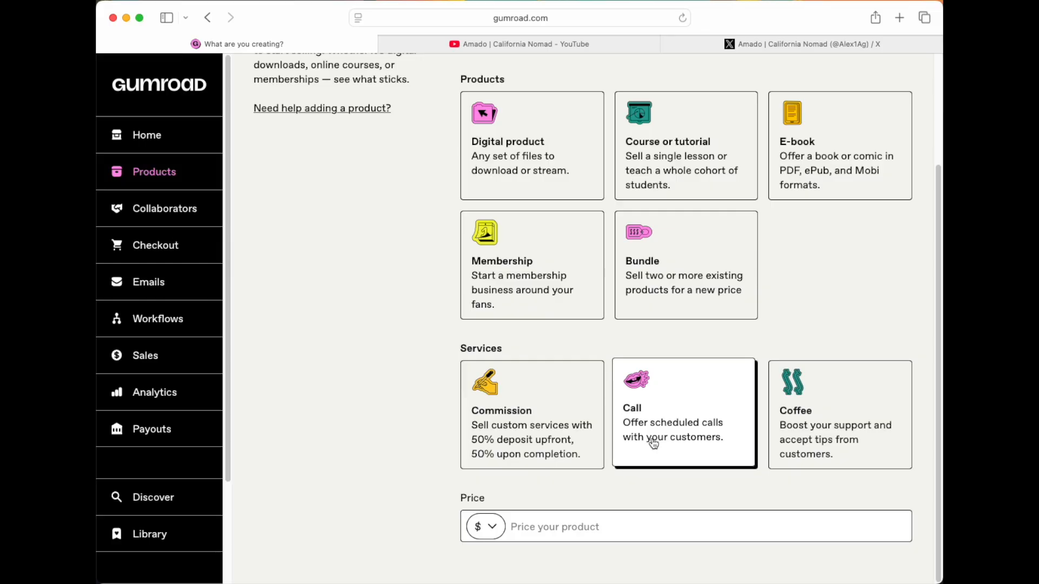
Step: Choose Coffee as the new product's type and name it "By me a coffee"
click(806, 427)
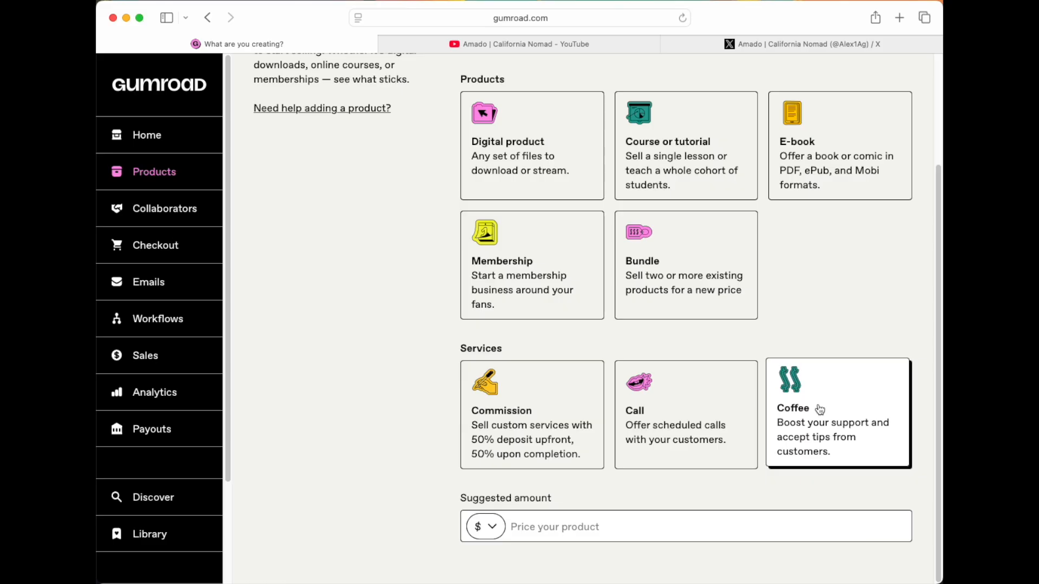
scroll(819, 410, up, 1)
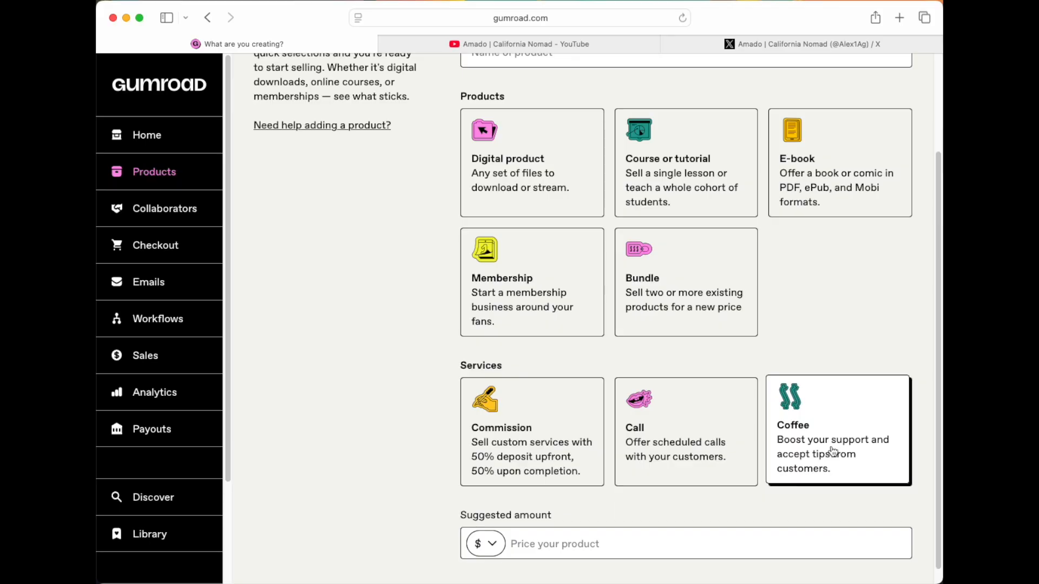
scroll(832, 452, up, 5)
click(628, 174)
text(By me a)
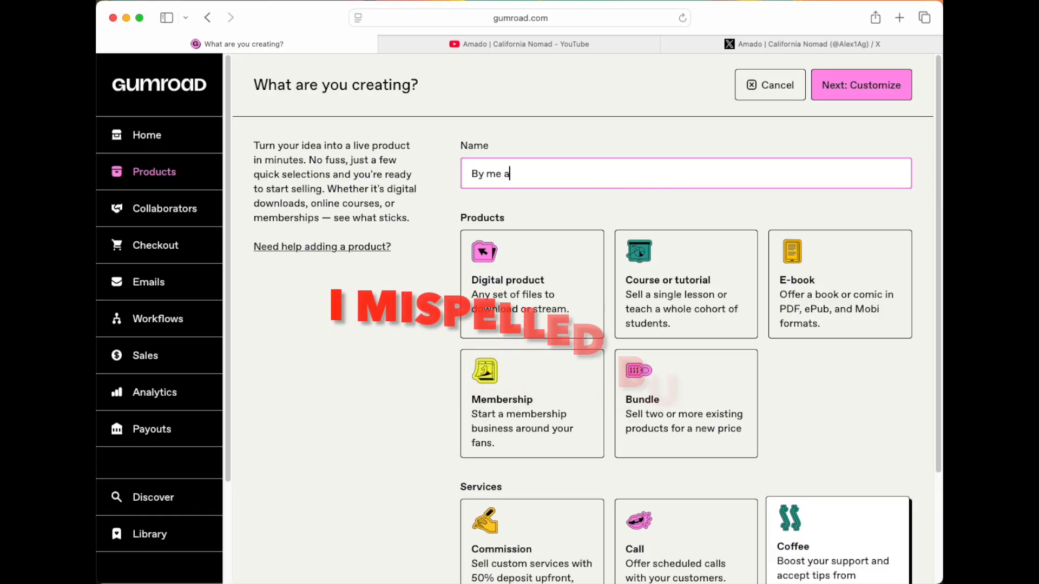
text( coffee)
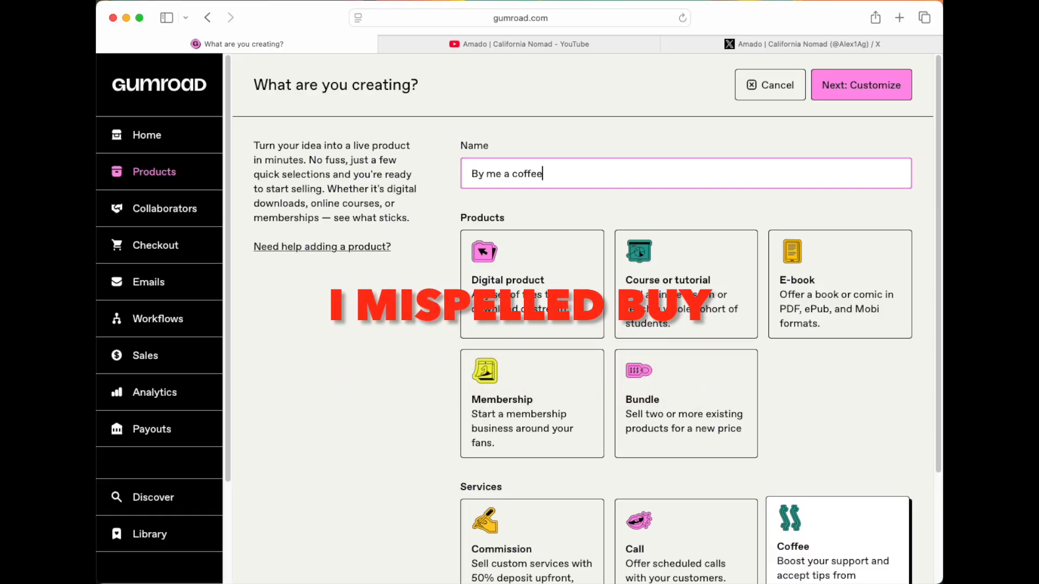
Step: Set the coffee product's suggested amount to $5 and continue to its customization page
scroll(544, 527, down, 3)
click(544, 526)
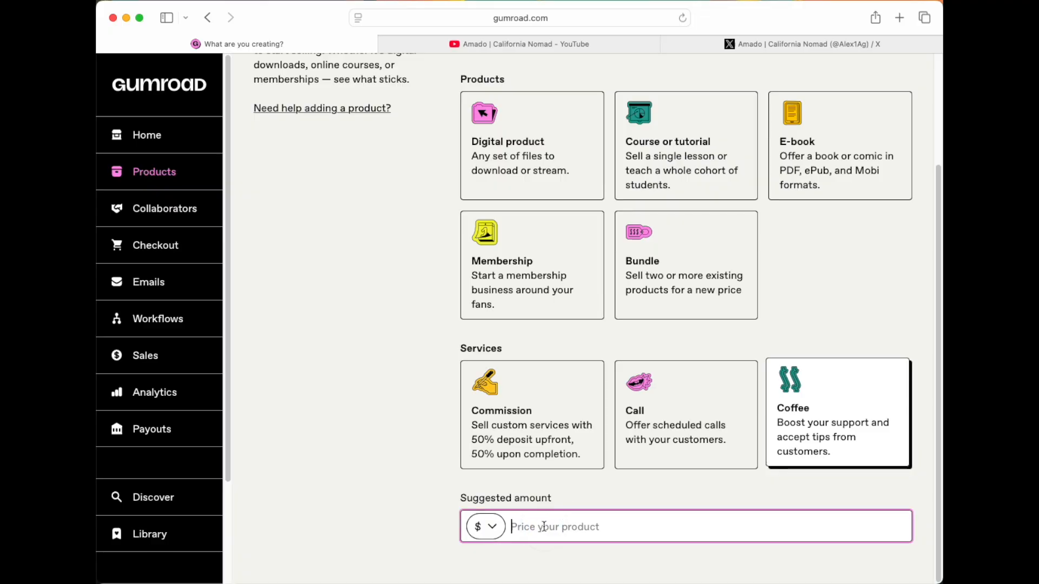
text(5)
scroll(707, 547, down, 1)
click(853, 255)
scroll(853, 253, up, 3)
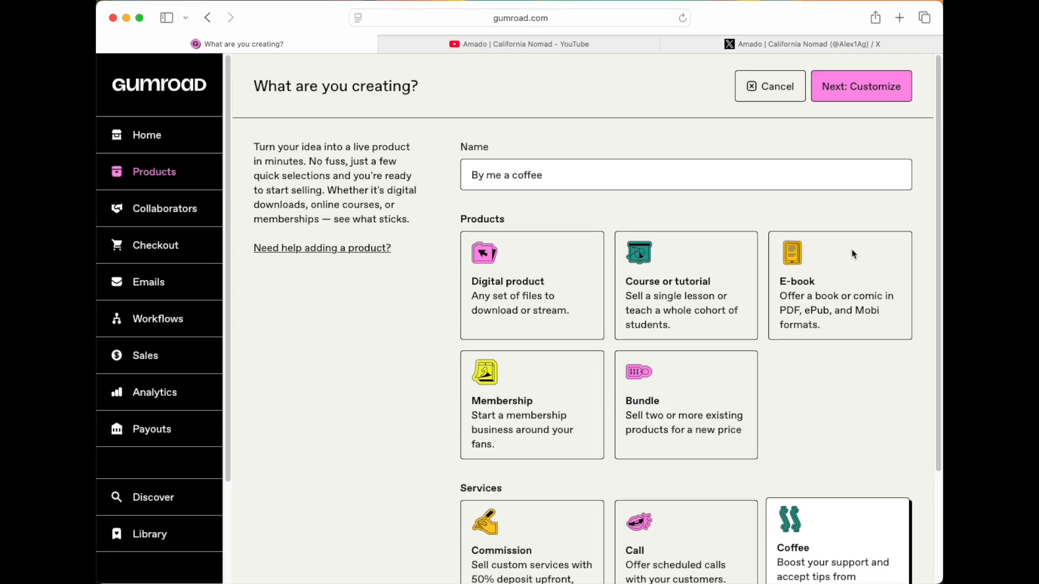
click(869, 81)
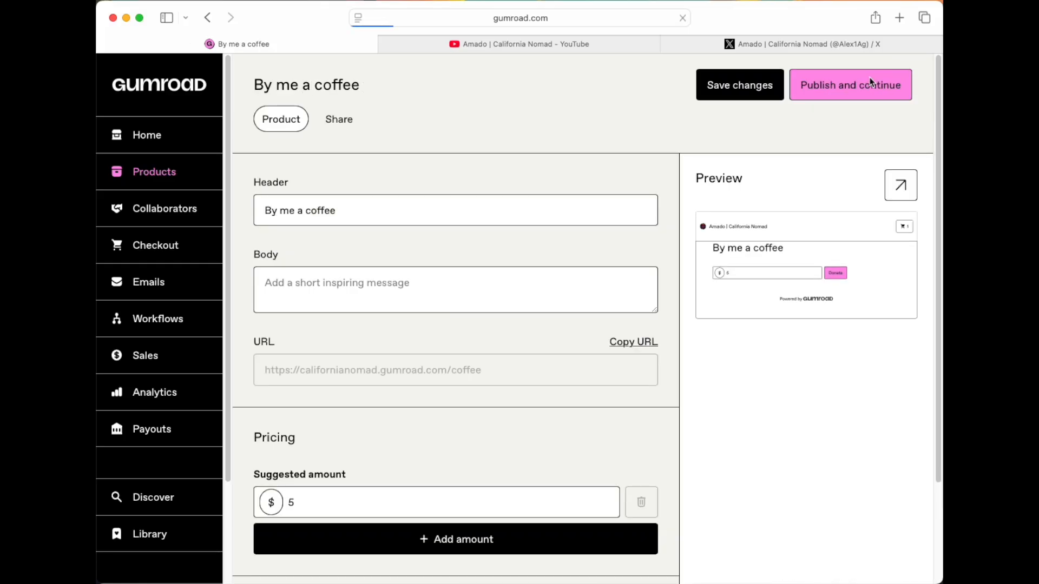
Step: Set the body to "To support my work, you can buy me a coffee so I can continue creating content like this to further help the community. Thanks."
click(364, 219)
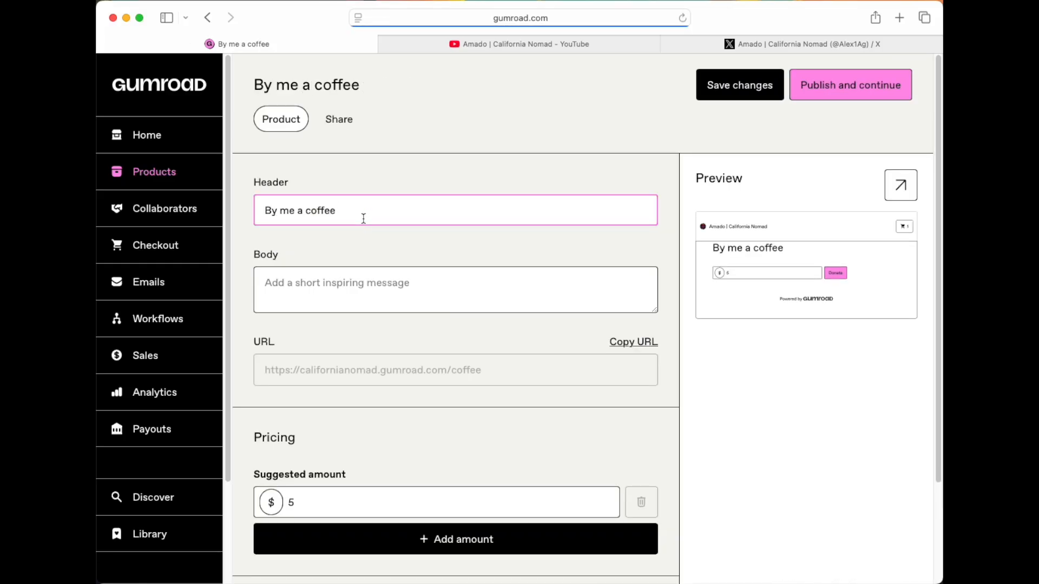
click(396, 286)
text(T)
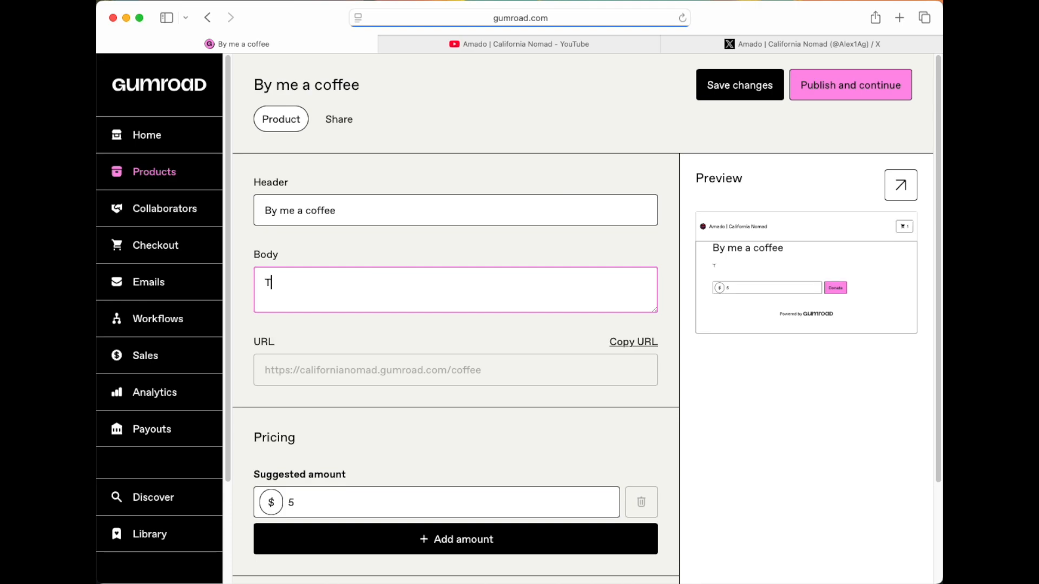
text(o support my w)
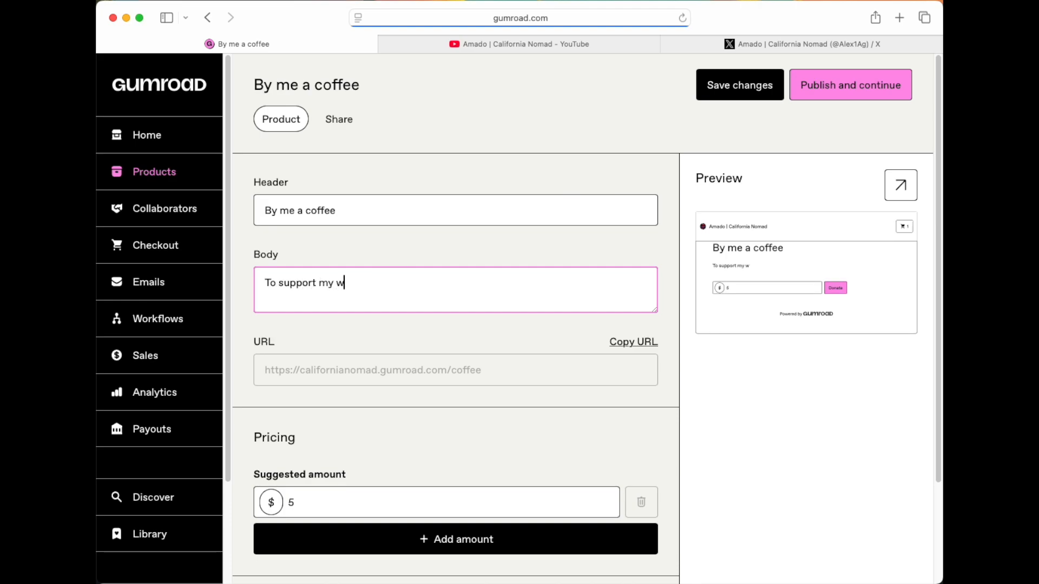
text(ork, you can buy me)
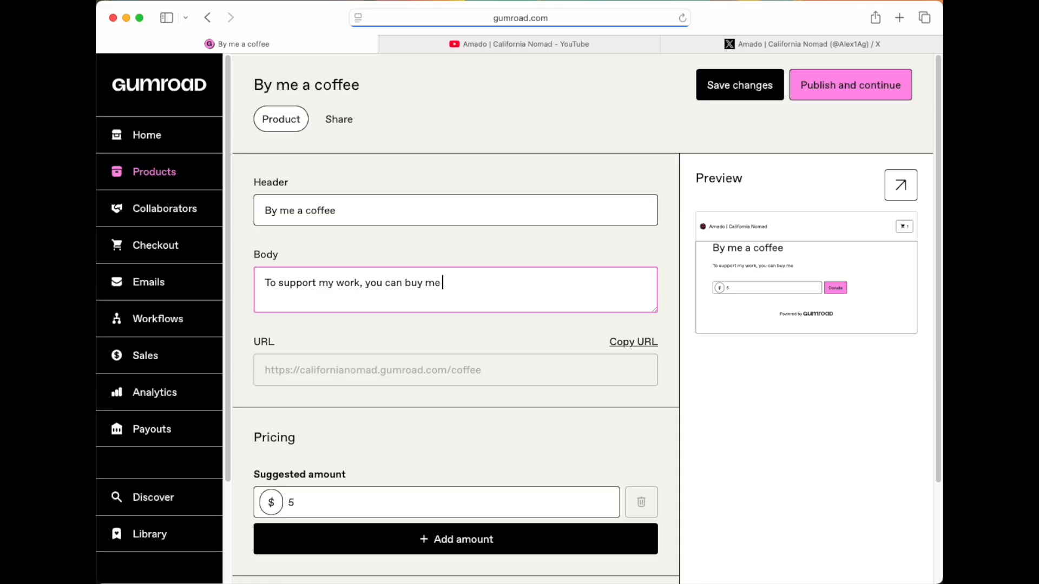
text( a coffee so I can cu)
key(BackSpace)
text(ontinue creatin)
key(BackSpace)
key(BackSpace)
key(BackSpace)
text(ting)
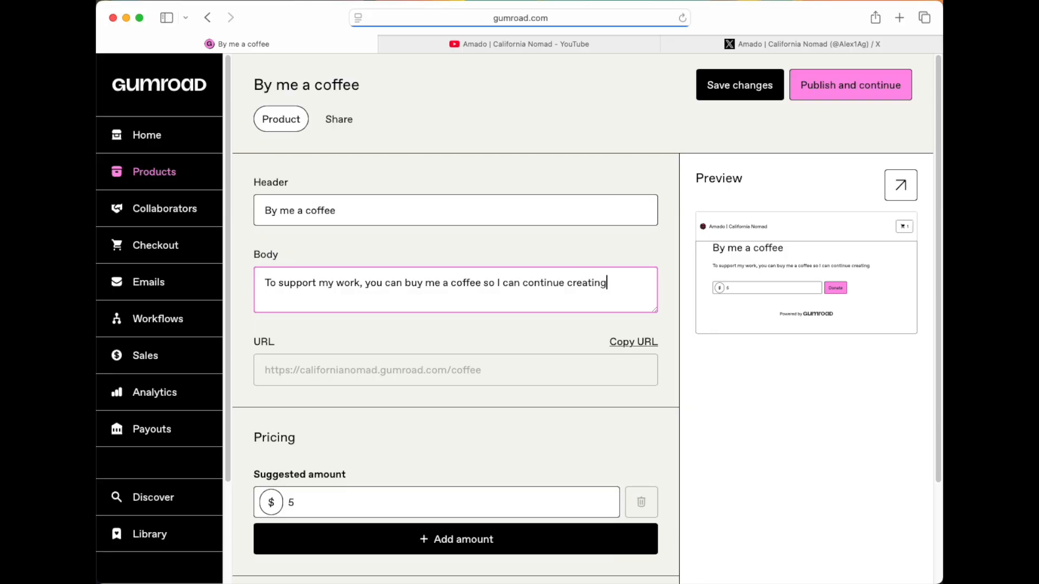
text( content like this)
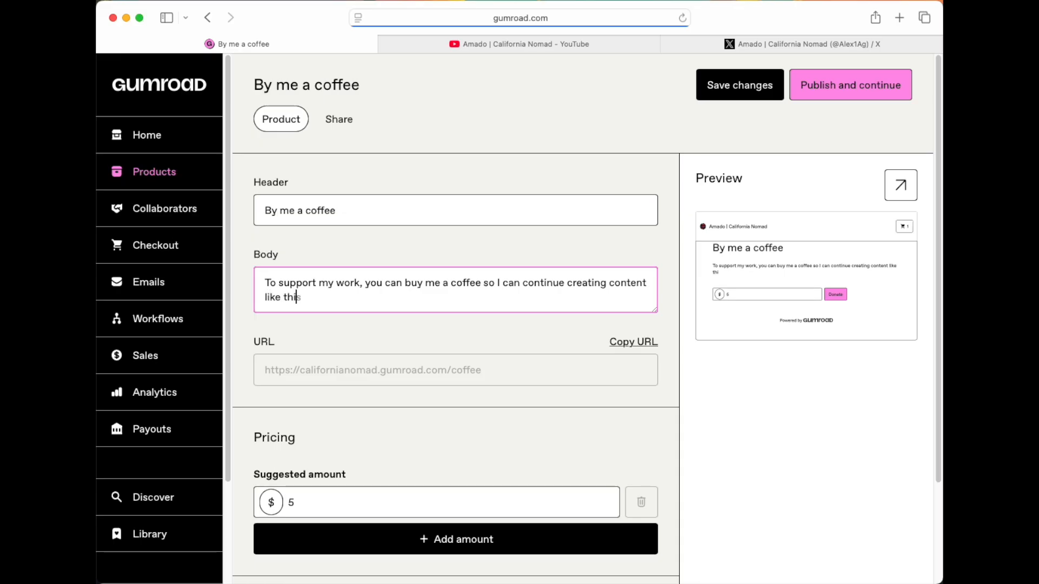
text( to further help)
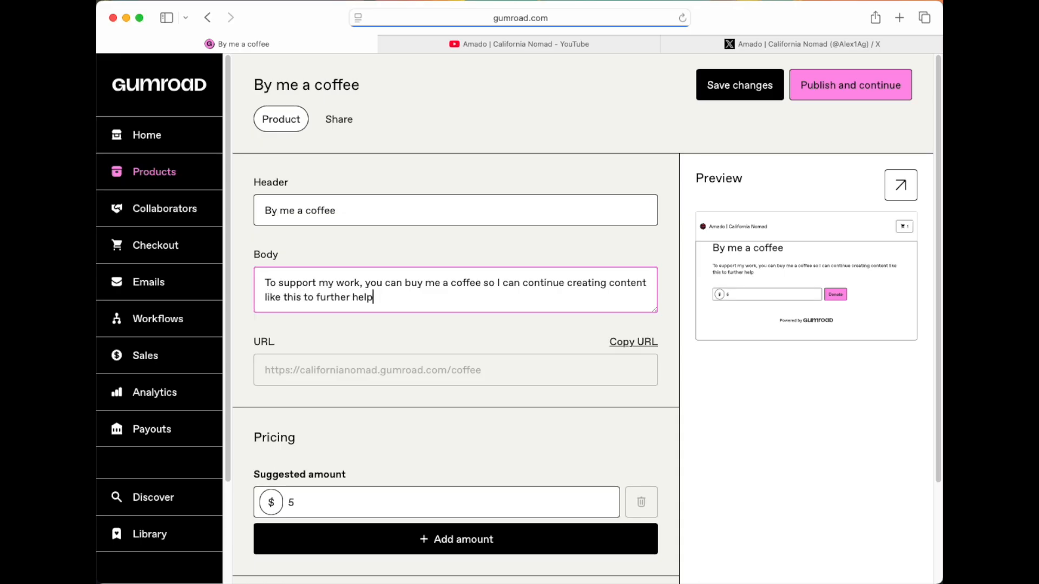
text( the community)
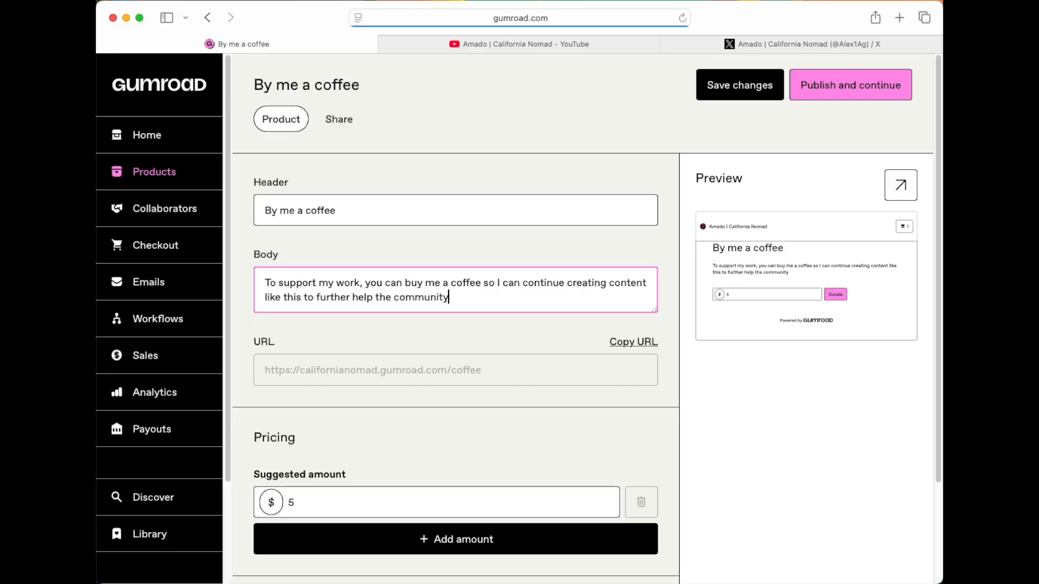
text(. Thanks.)
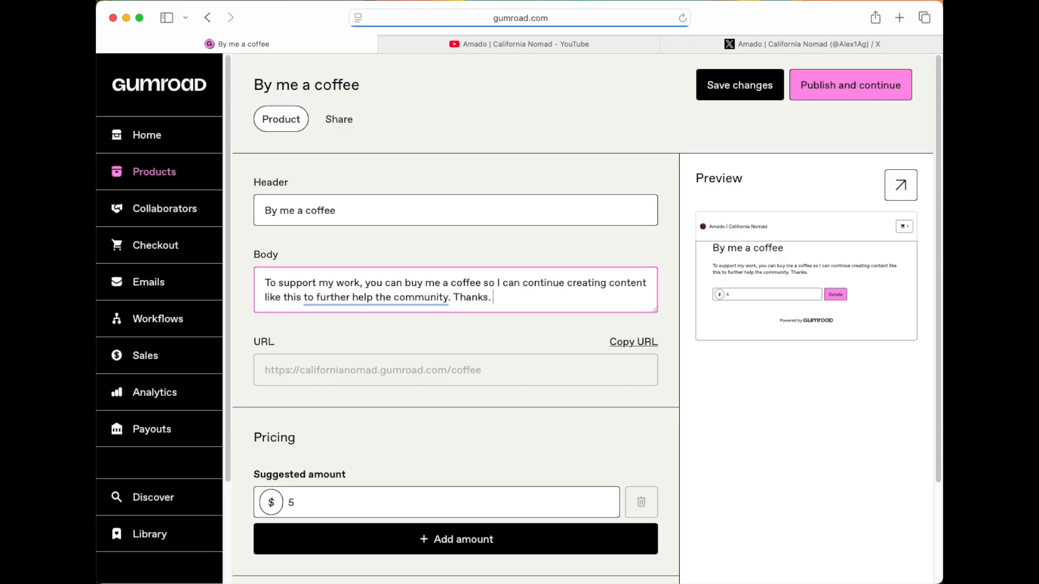
scroll(329, 303, down, 2)
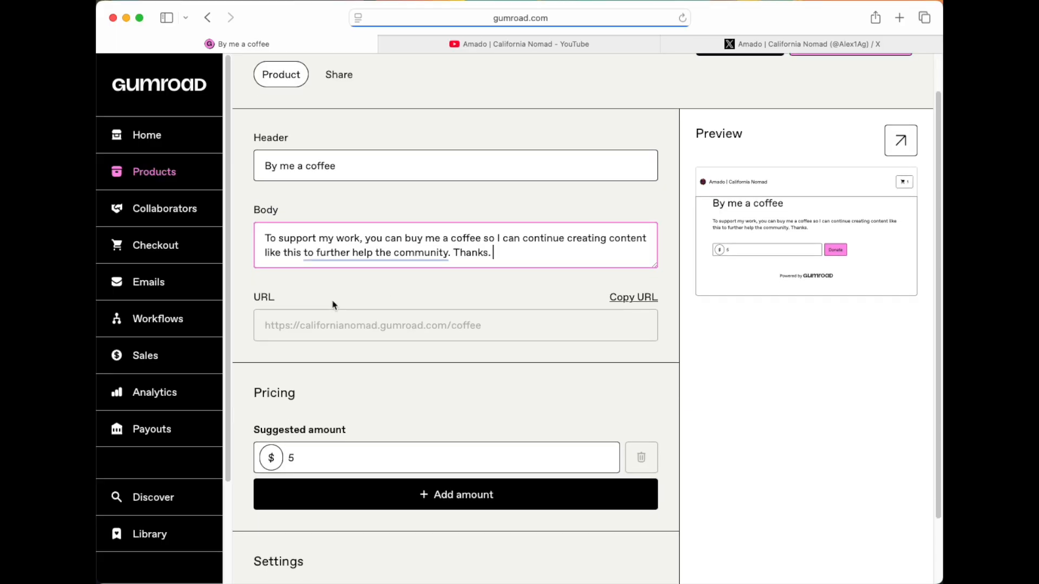
click(430, 351)
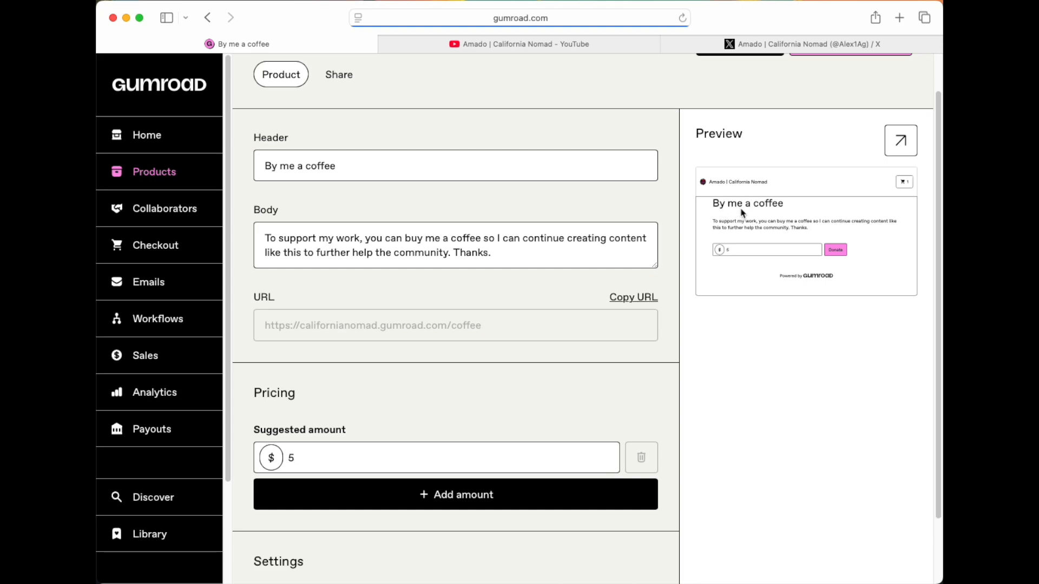
Step: Correct the coffee page's header to read "Buy me a coffee"
click(273, 167)
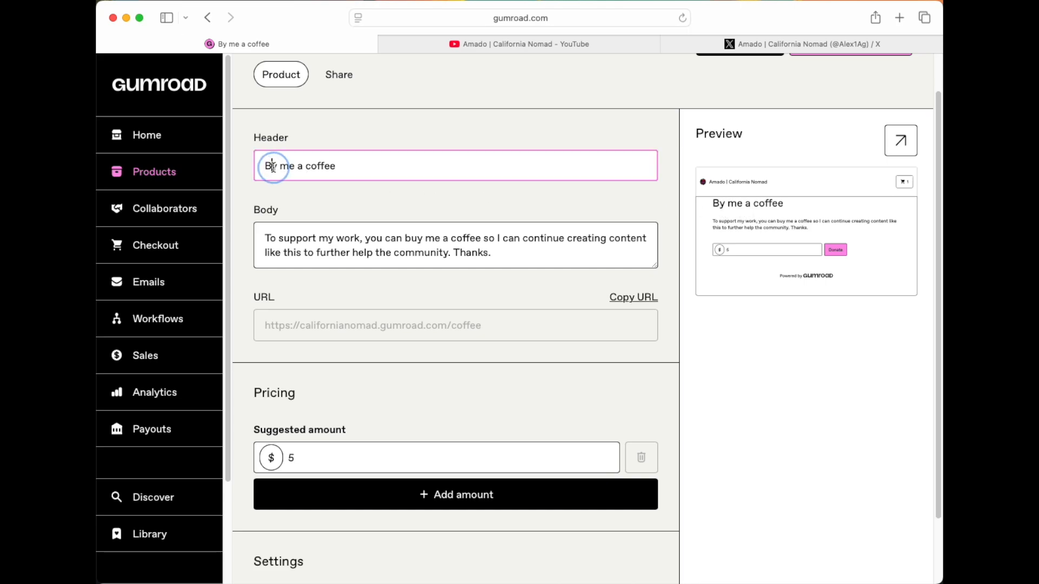
text(u)
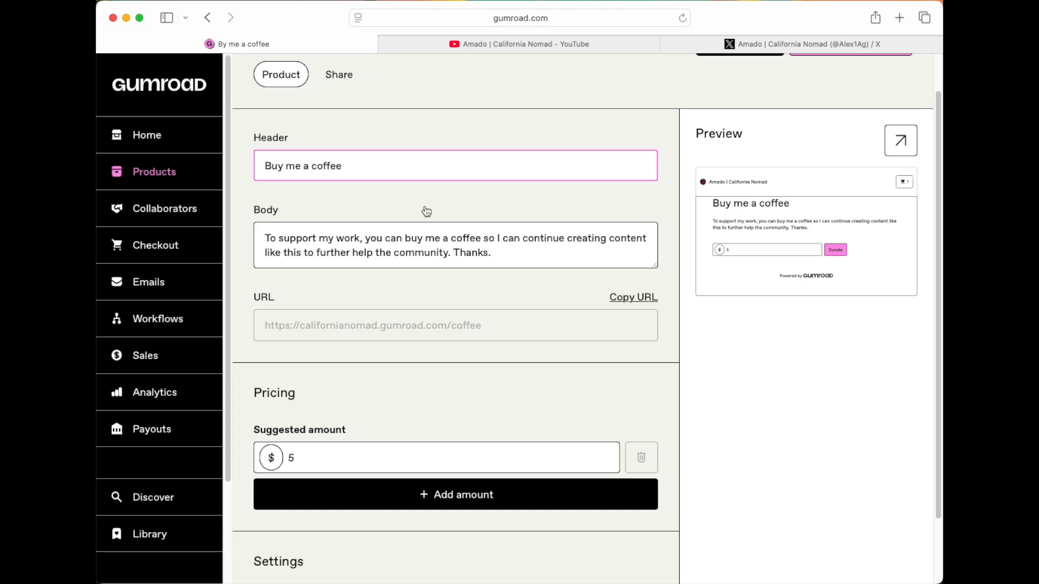
click(469, 313)
Step: Add two more suggested amounts to the pricing, $1 and $10
scroll(468, 313, down, 1)
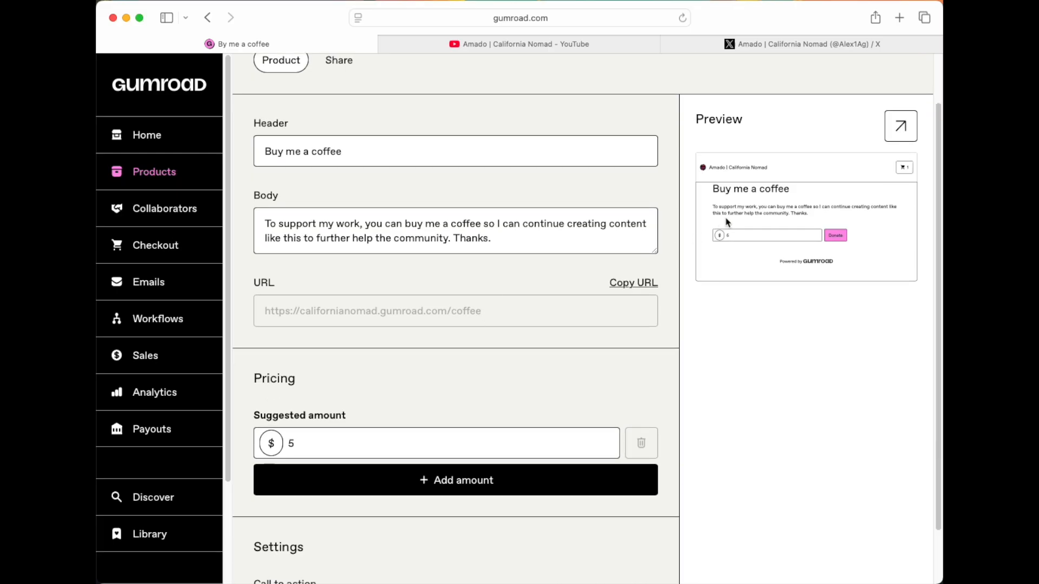
scroll(703, 238, down, 1)
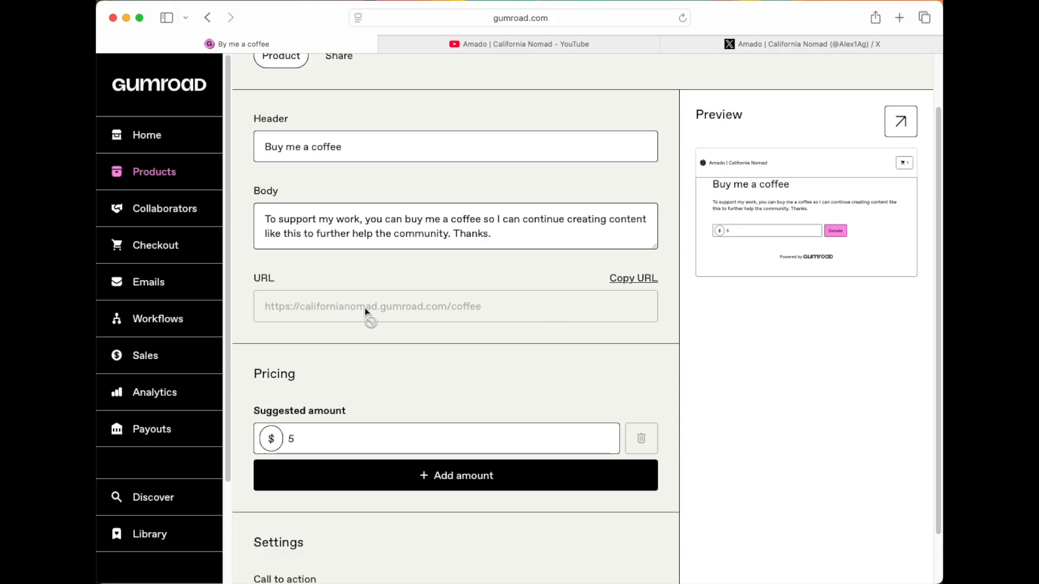
scroll(365, 307, down, 3)
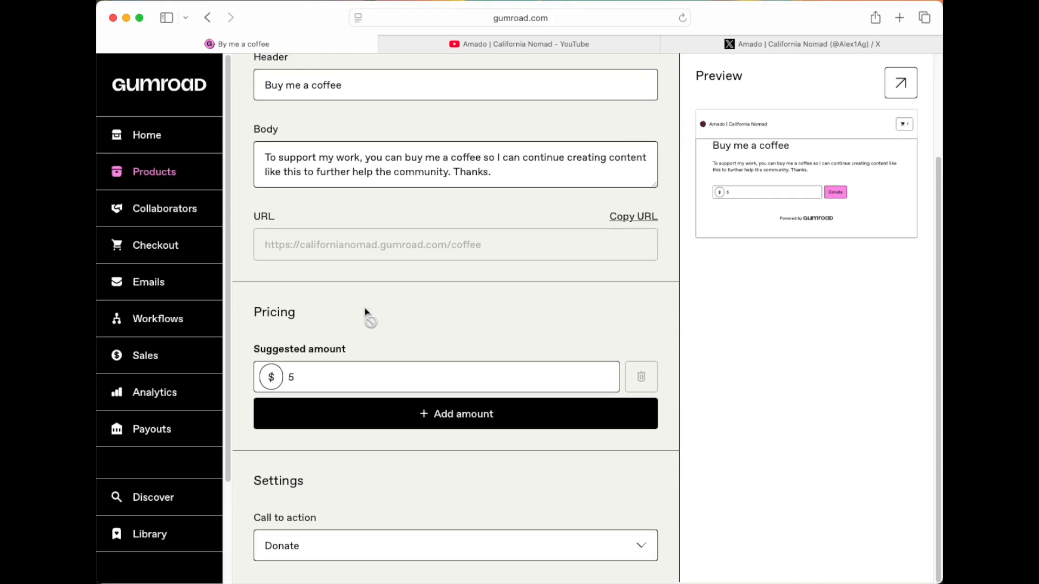
click(314, 376)
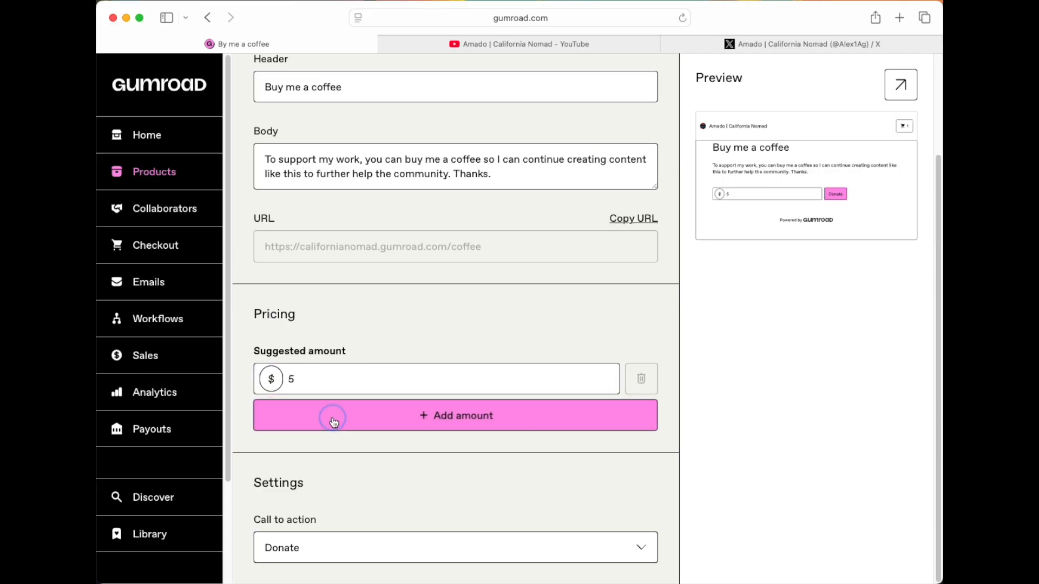
click(331, 419)
key(BackSpace)
text(1)
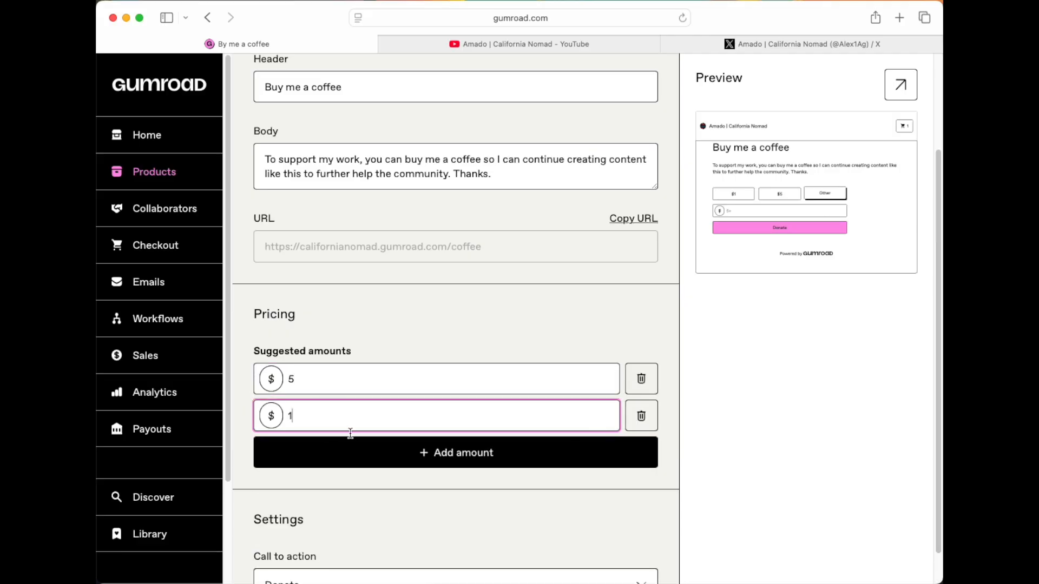
click(348, 452)
click(338, 456)
text(10)
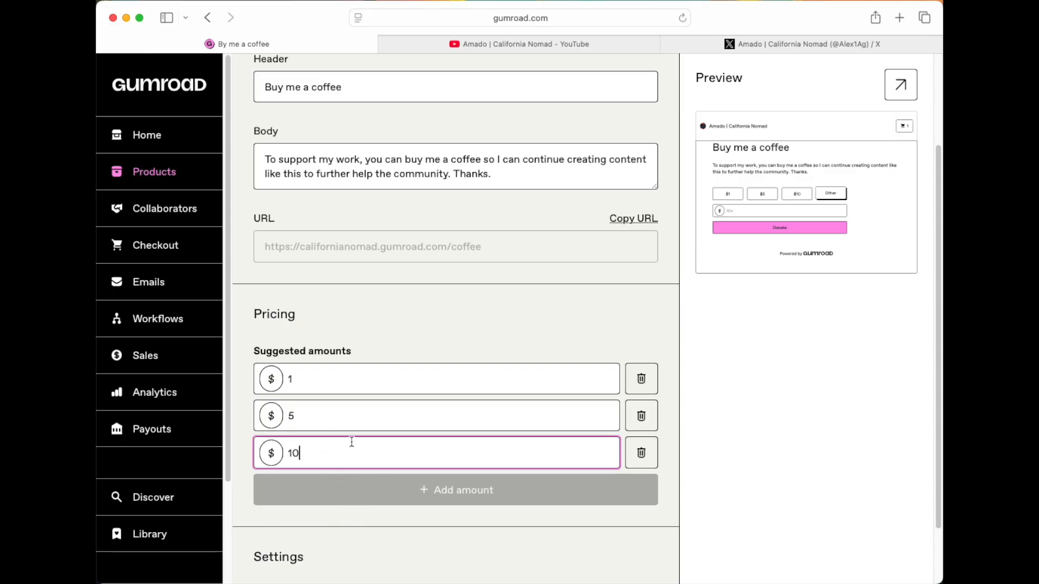
click(383, 349)
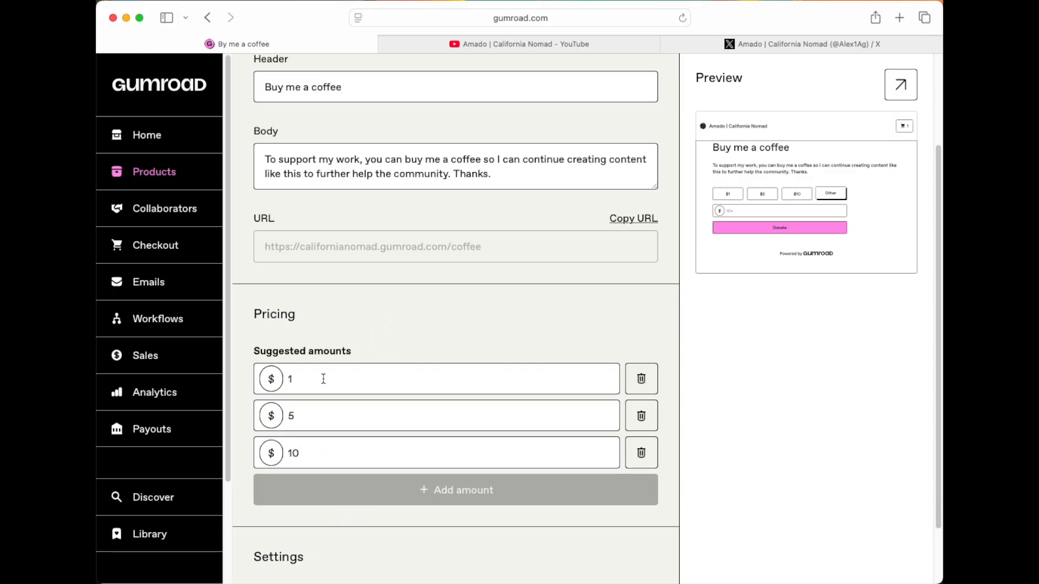
click(323, 379)
click(312, 418)
click(312, 453)
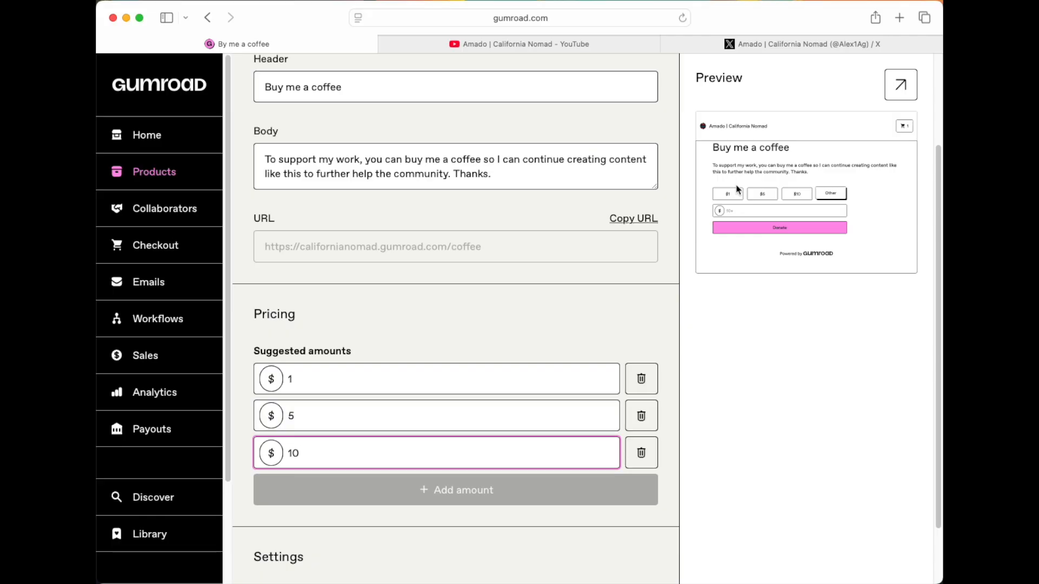
click(326, 379)
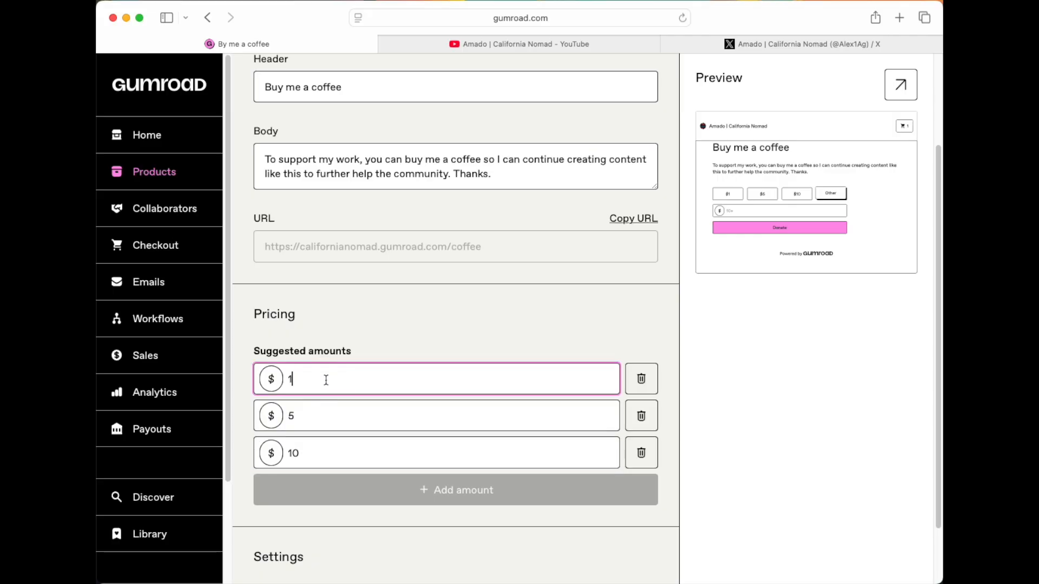
click(316, 414)
click(314, 388)
click(305, 420)
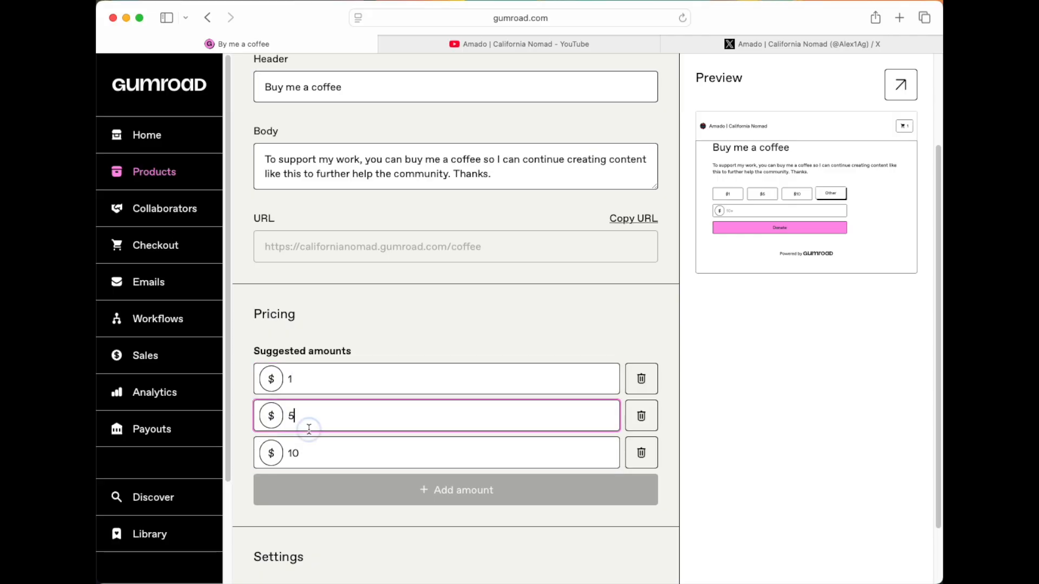
click(304, 450)
click(306, 385)
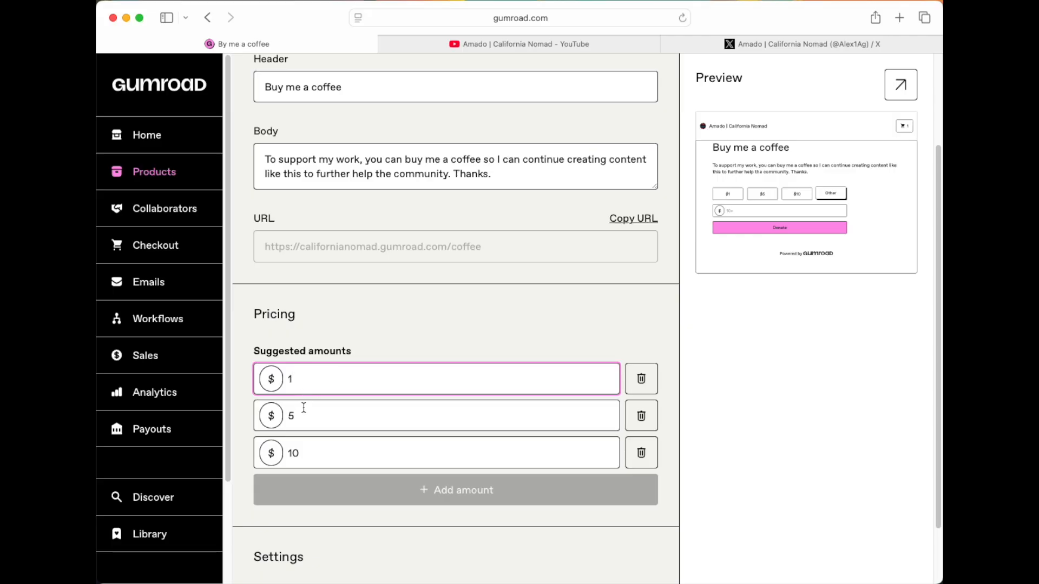
click(305, 452)
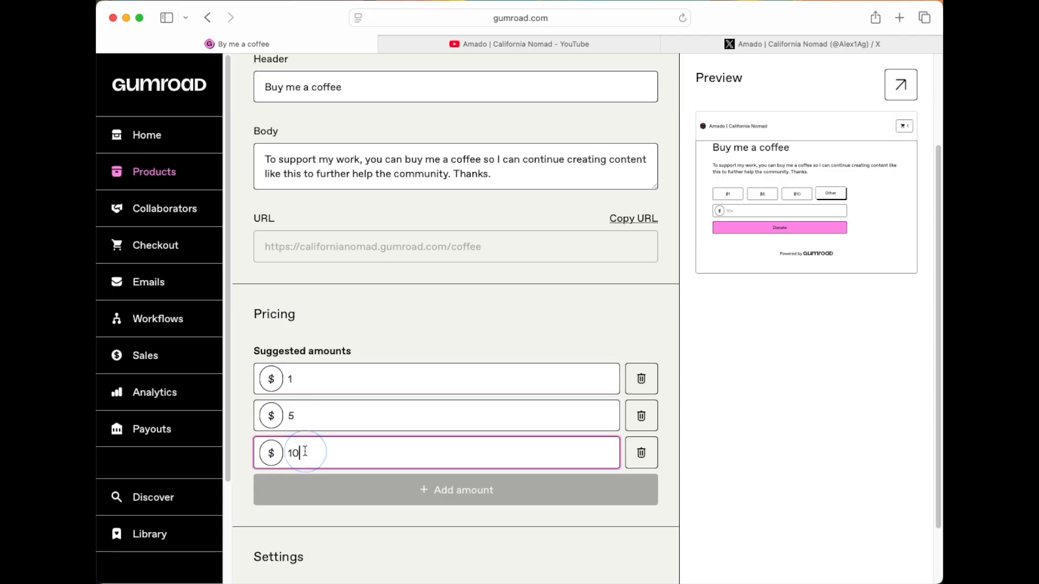
Step: Set the coffee page's call to action to Support
scroll(363, 520, down, 3)
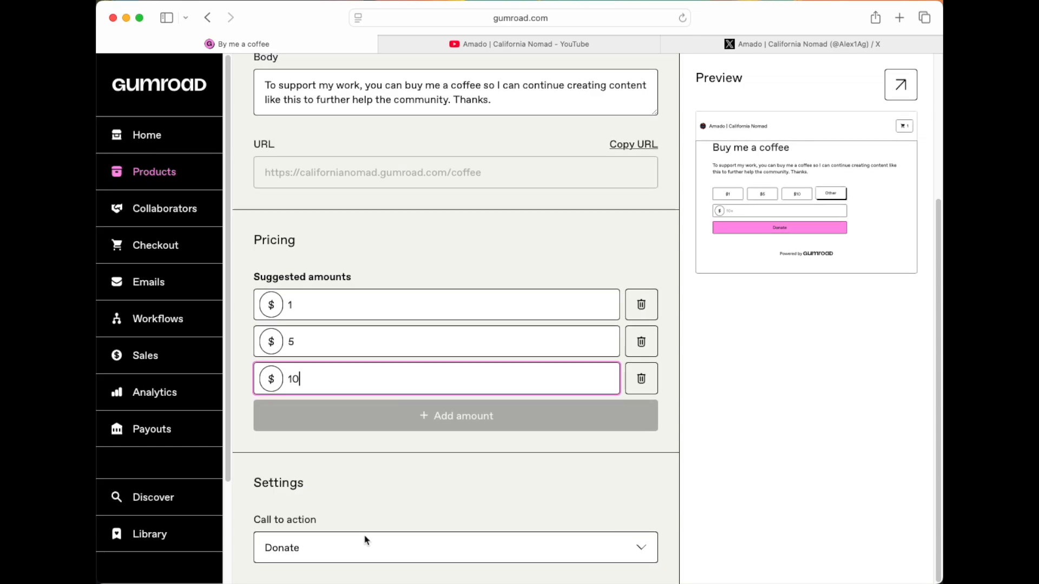
click(349, 546)
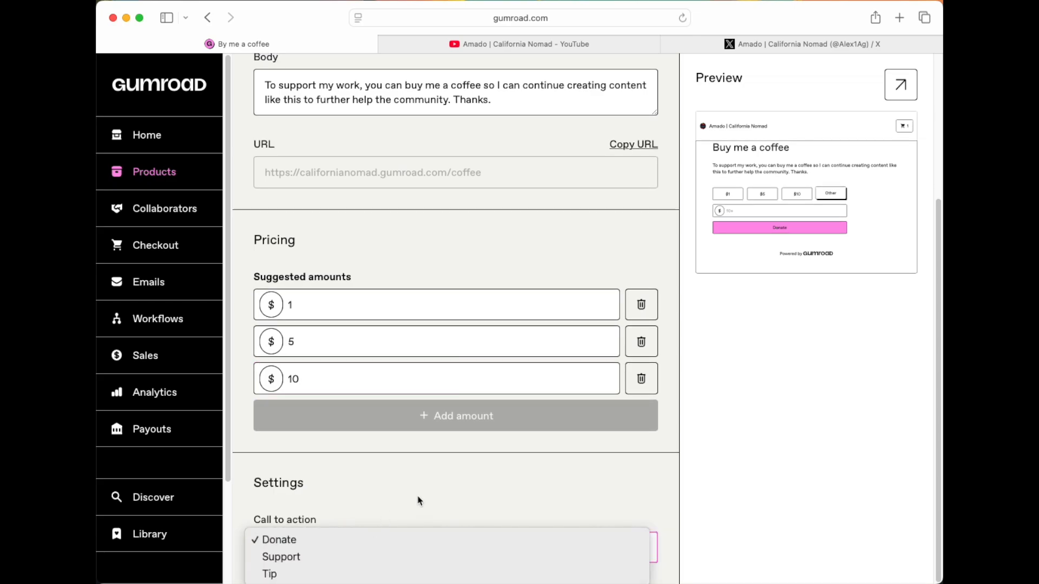
click(343, 558)
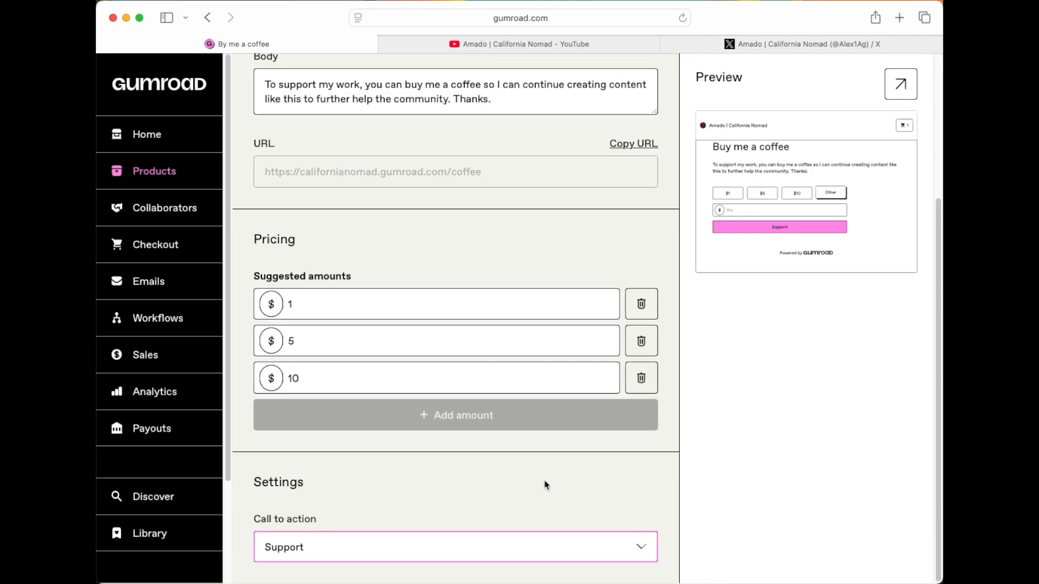
Step: Save the coffee page's changes and publish it
scroll(494, 499, up, 5)
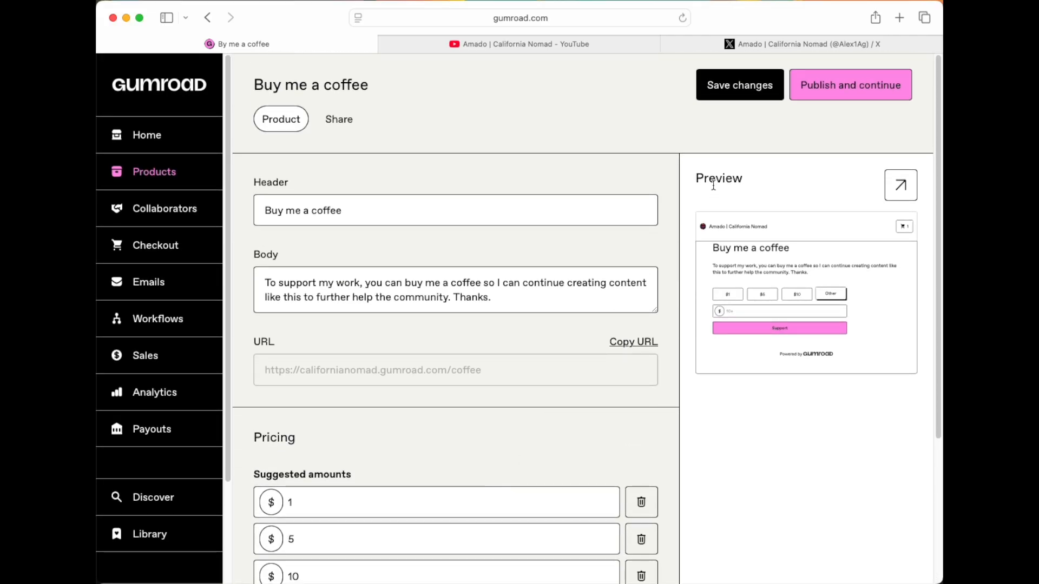
click(747, 100)
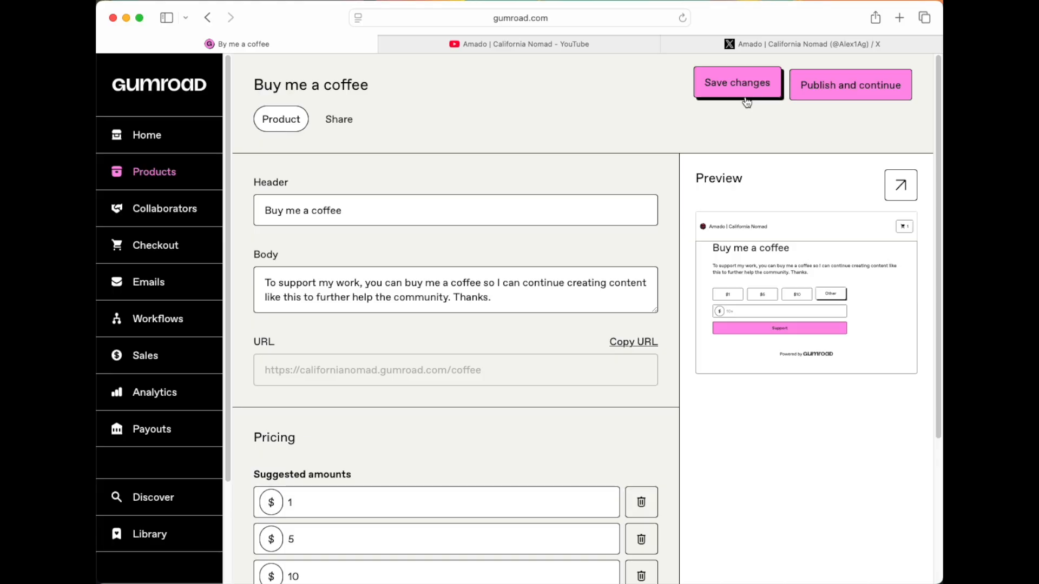
click(859, 87)
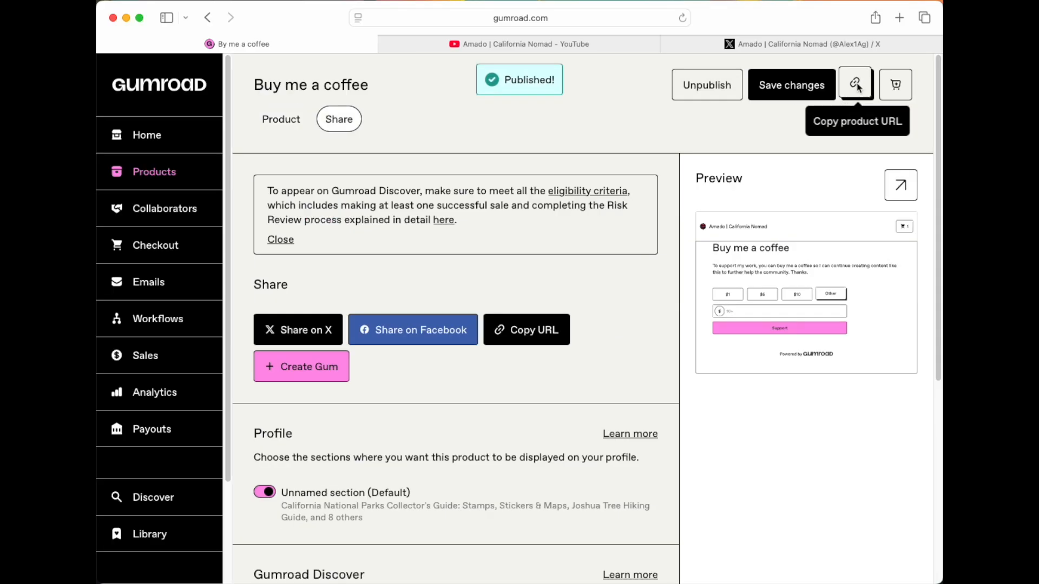
Step: Open the live coffee page, enter a custom support amount of $1,000,000 and proceed to checkout
click(898, 184)
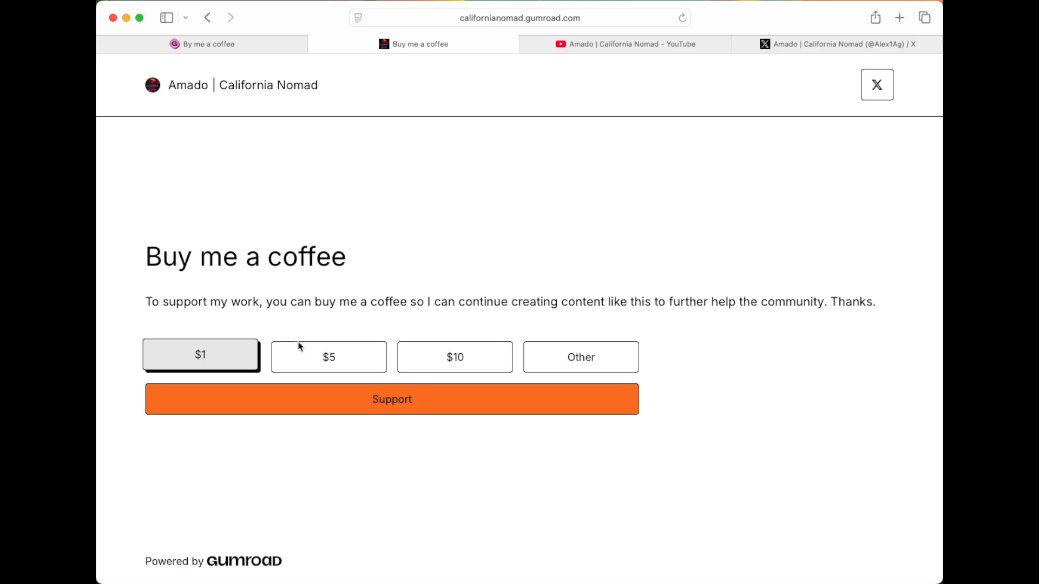
click(576, 363)
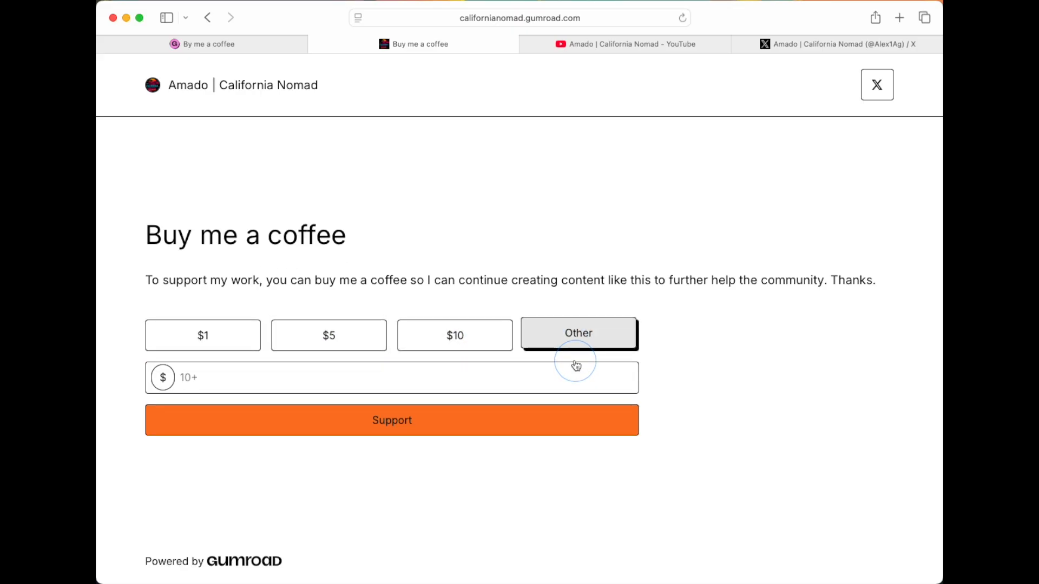
click(434, 380)
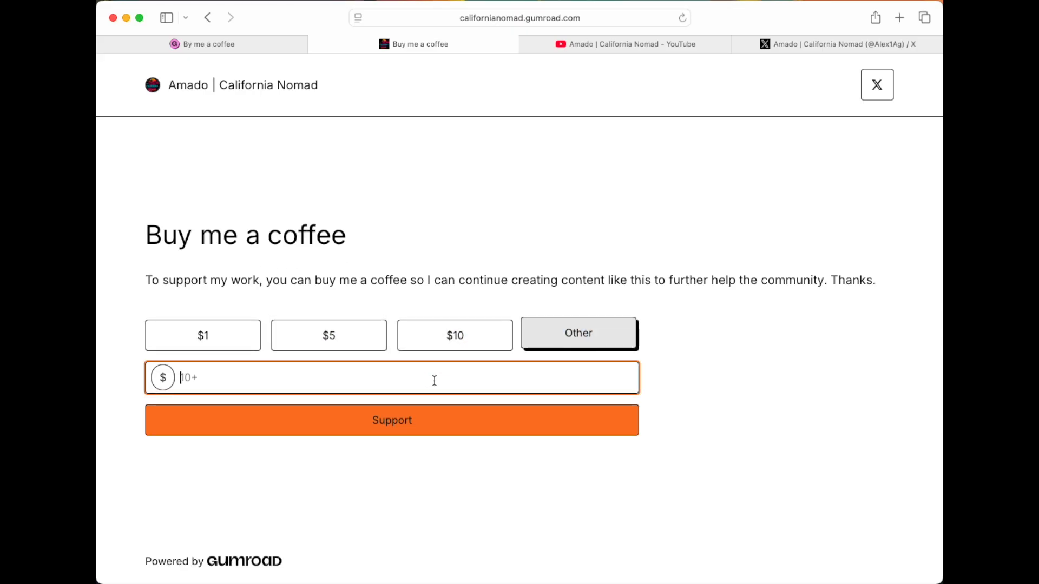
text(1,0)
text(00,)
text(0)
text(0)
text(0000)
click(425, 431)
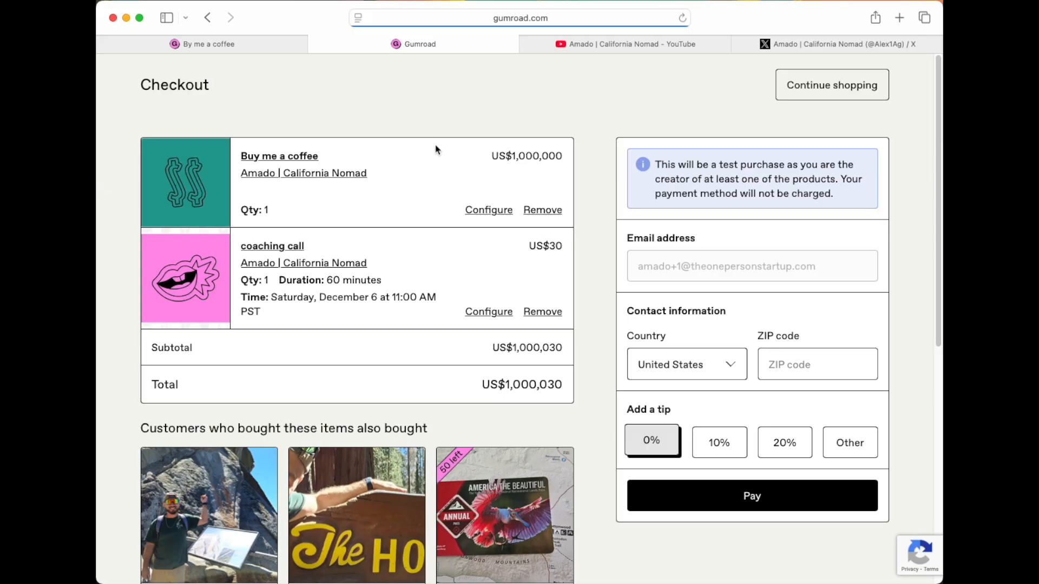
Step: Return to the live coffee page, choose the $5 amount and proceed to checkout
click(208, 18)
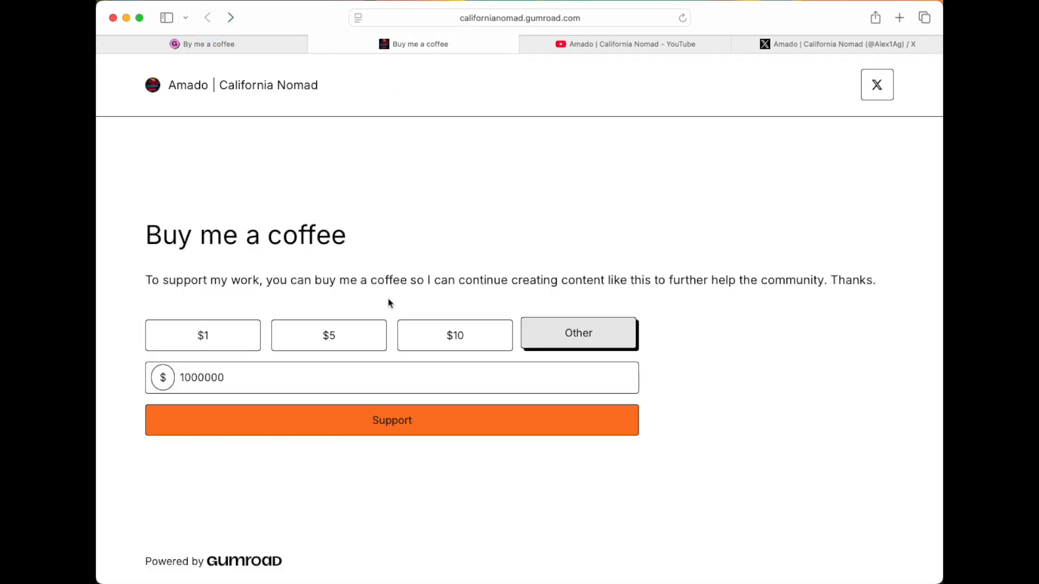
click(324, 336)
click(313, 407)
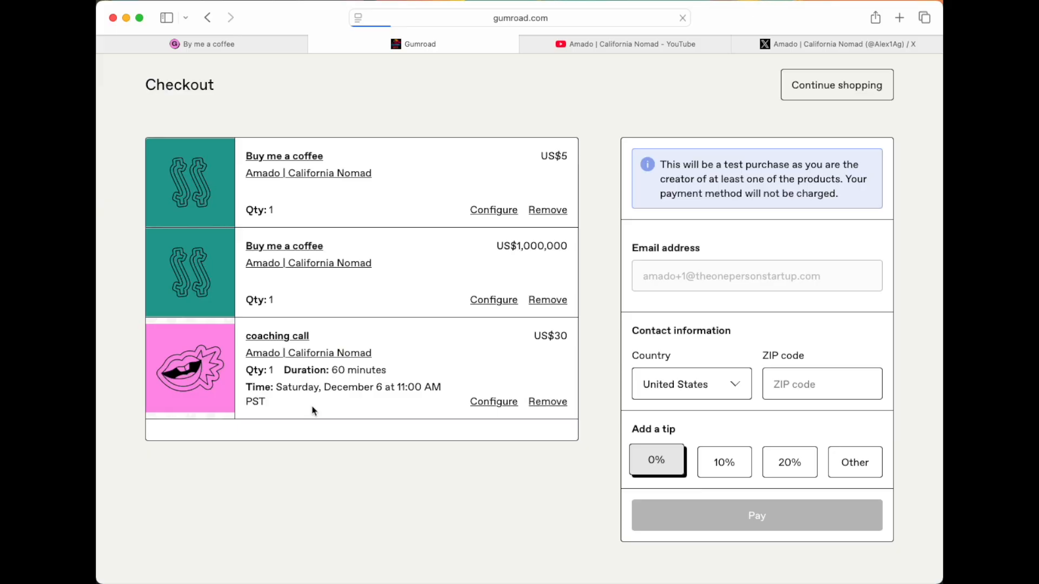
Step: Remove the $1,000,000 coffee and the coaching call from the cart, and close the checkout page
click(542, 300)
click(539, 312)
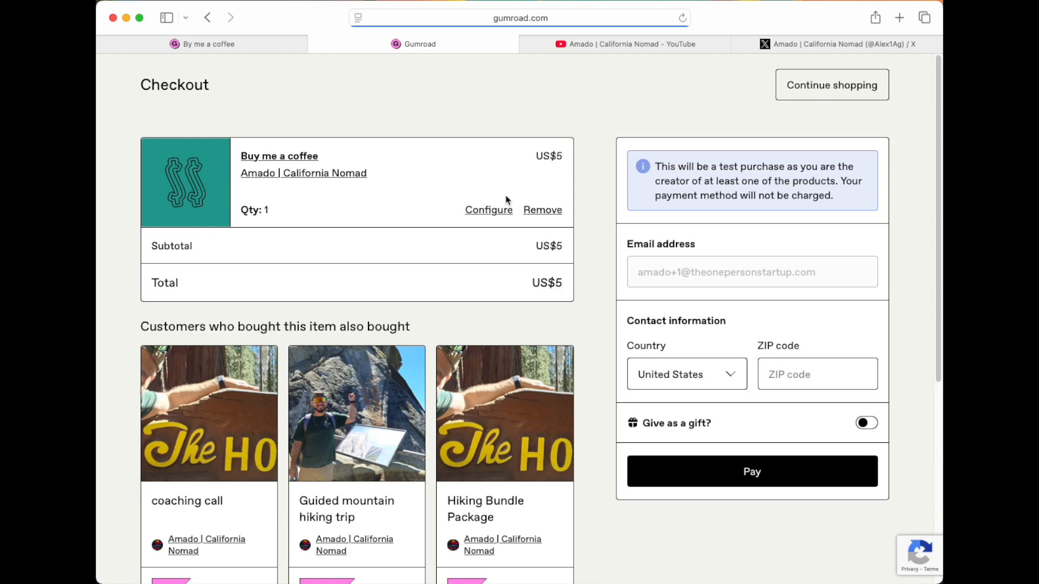
key(super+w)
Step: Examine the product and service types offered for a new product, and review the list of published products
click(721, 376)
click(818, 416)
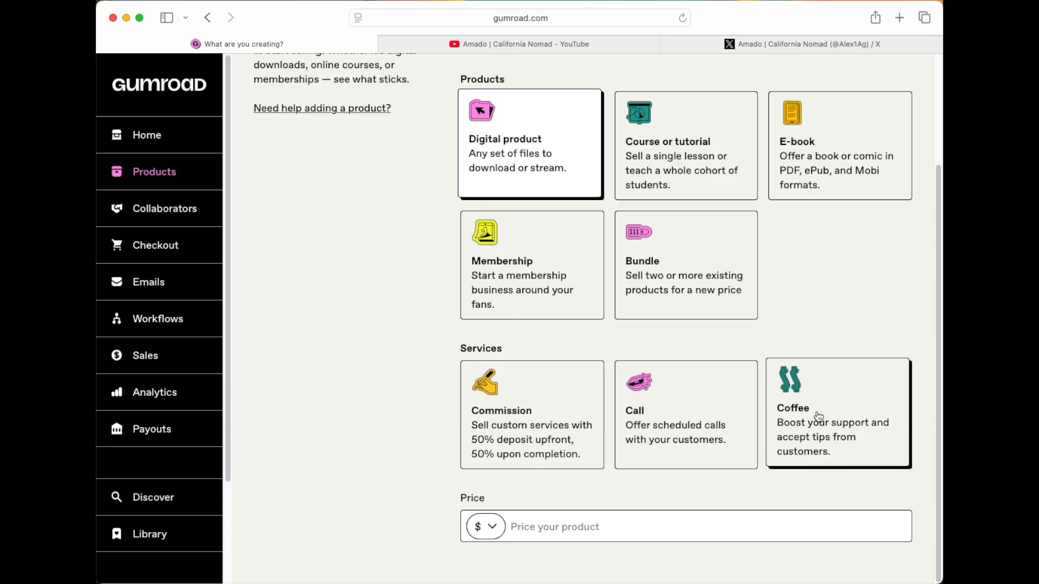
click(559, 516)
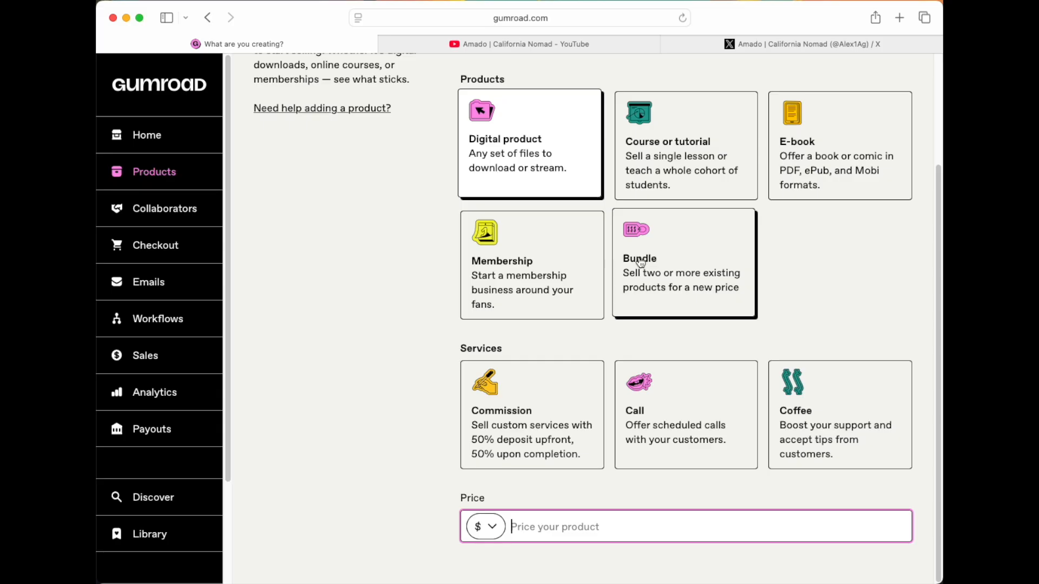
scroll(666, 400, up, 4)
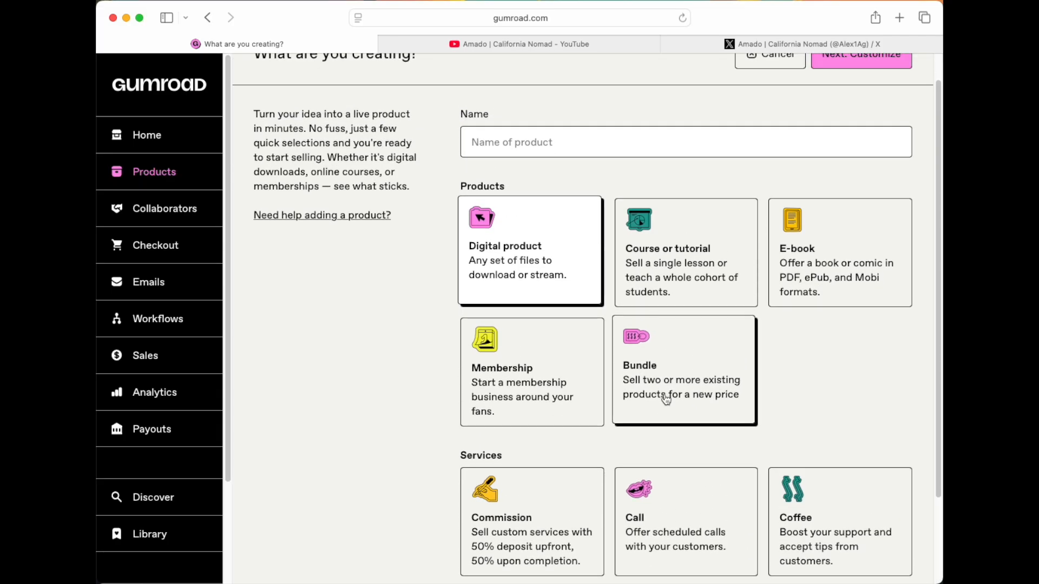
scroll(666, 400, down, 1)
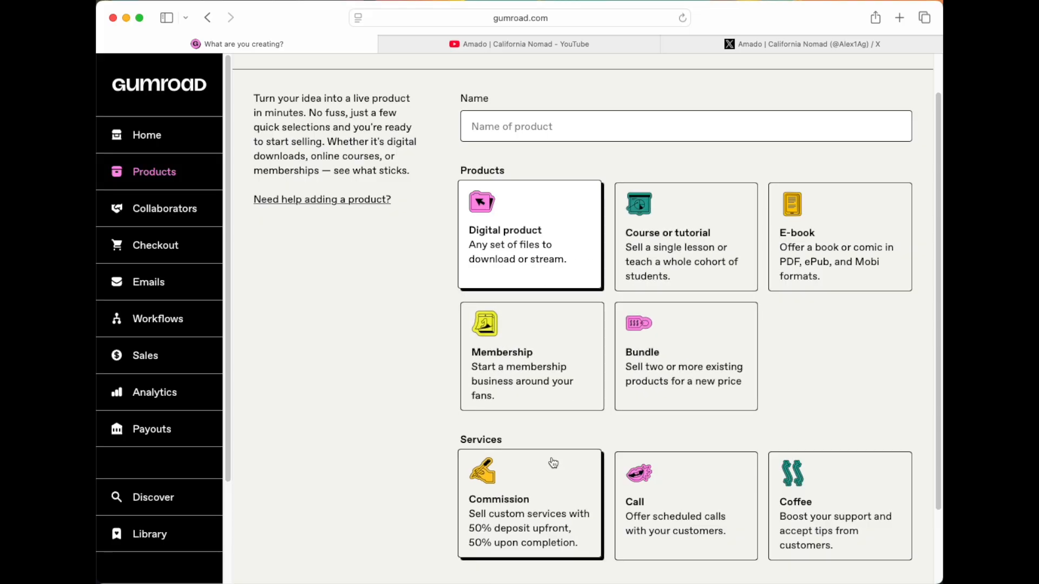
click(164, 183)
scroll(444, 372, down, 5)
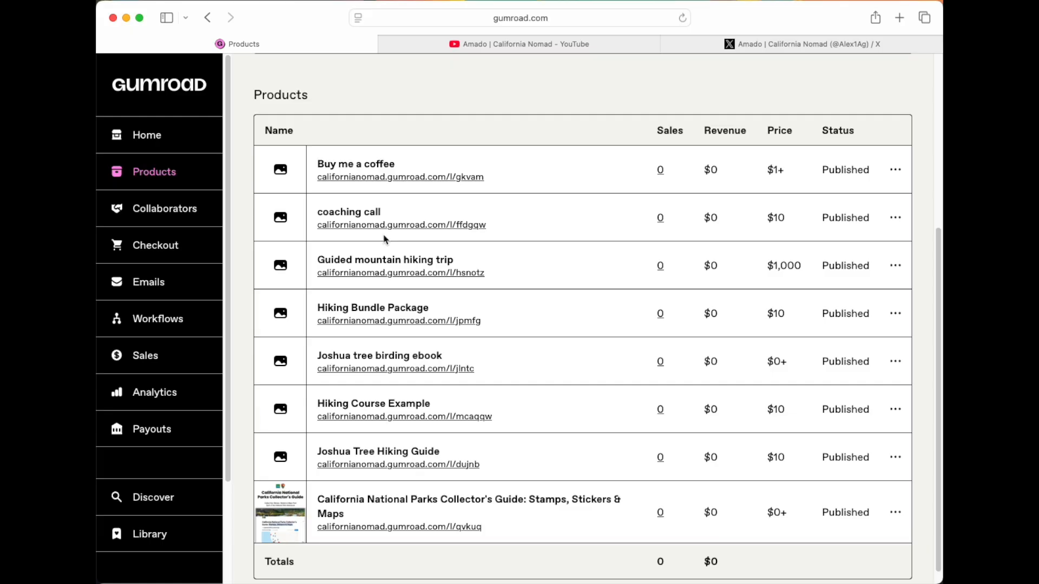
Step: View the Sales page, and examine the sales analytics down to the referrer and location tables
click(154, 358)
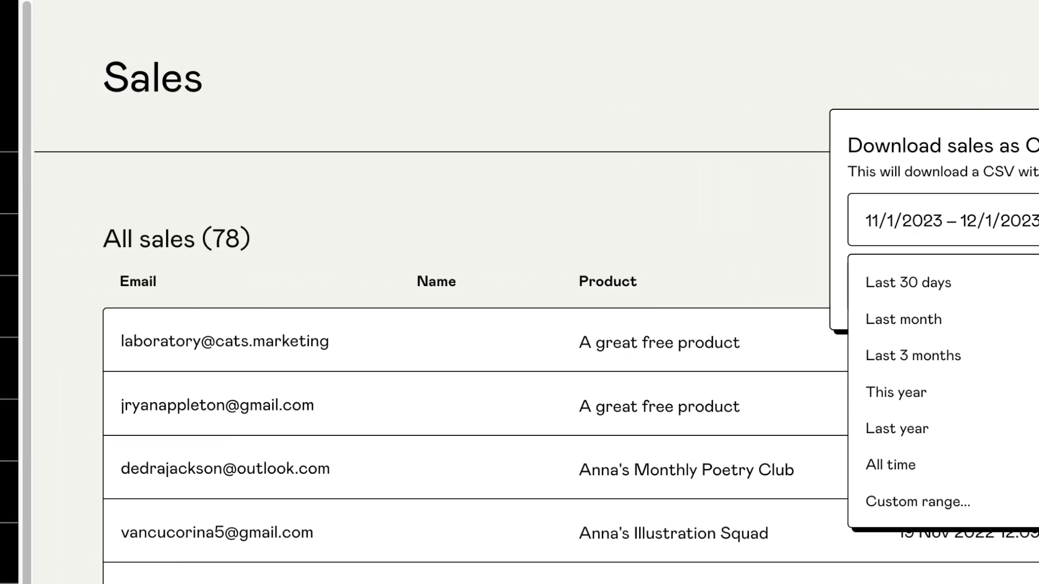
click(154, 392)
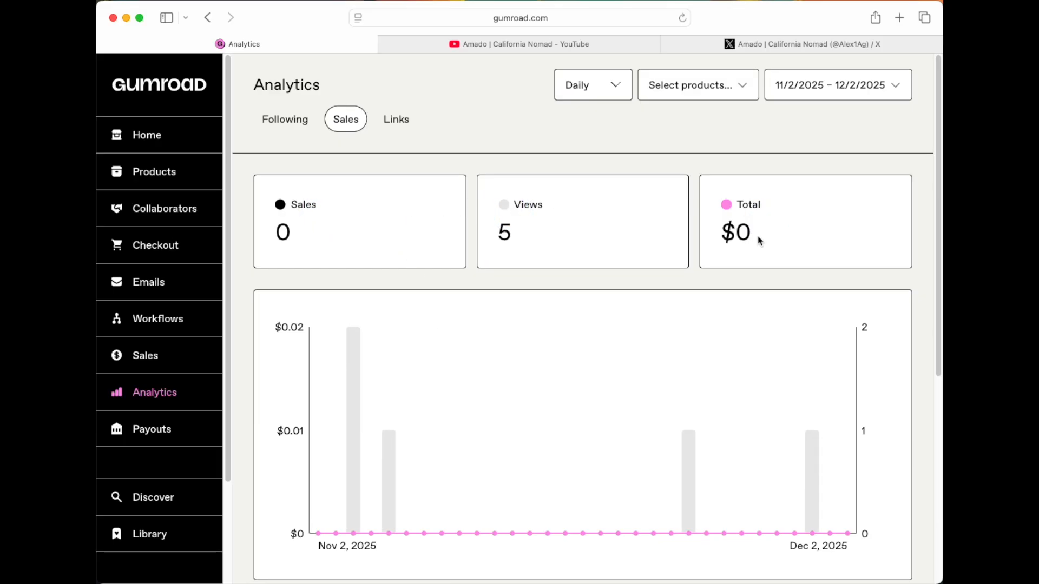
scroll(760, 241, down, 6)
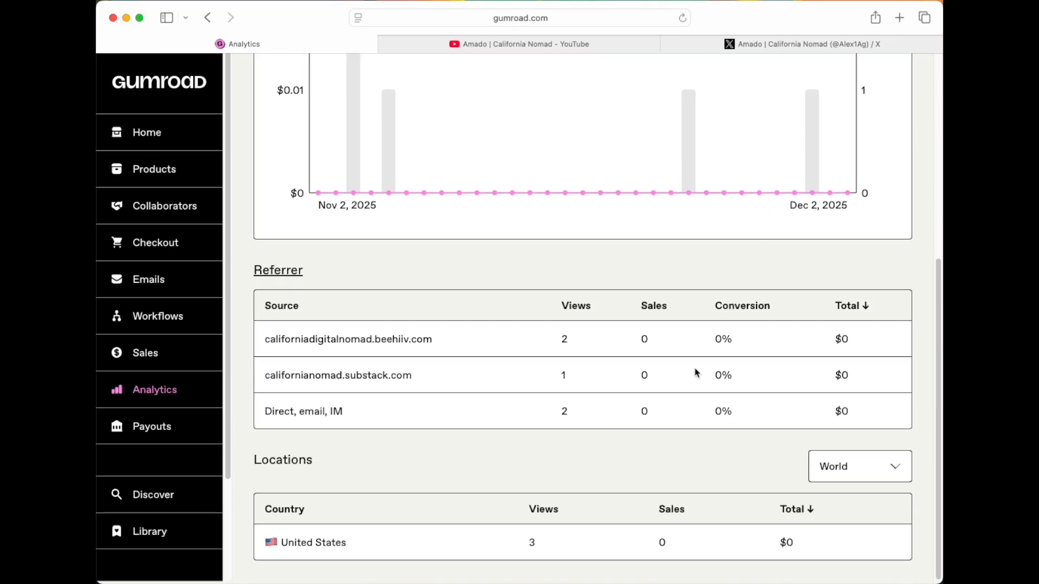
click(569, 348)
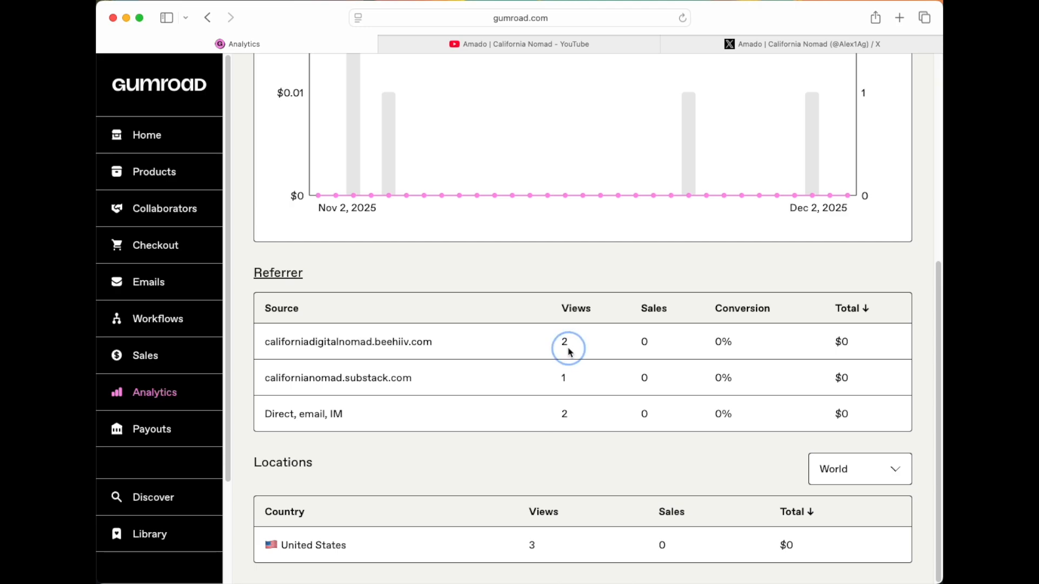
click(564, 413)
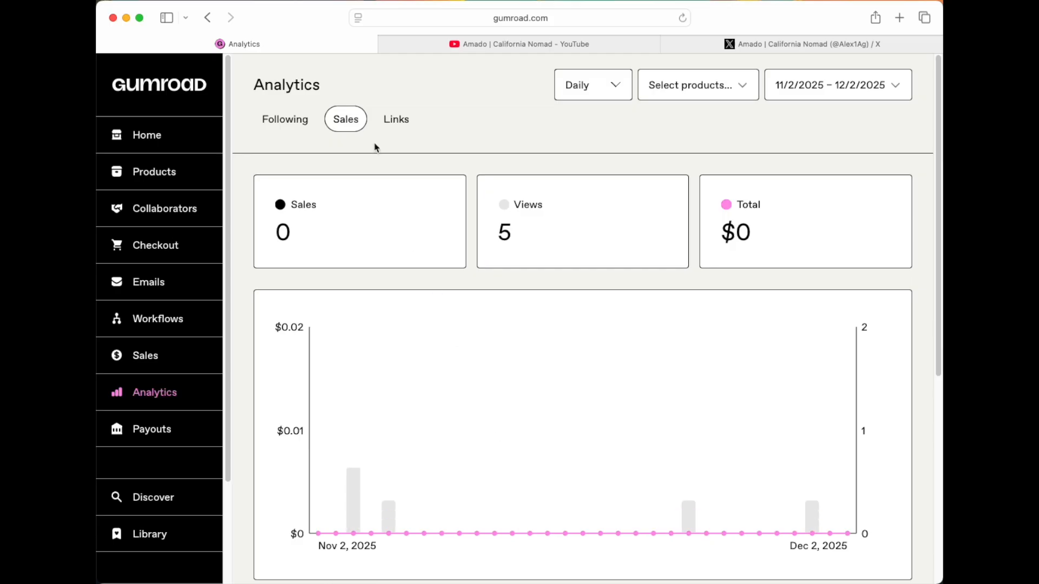
Step: Return to the Sales page and check which products its "Customers who bought" filter offers, without selecting any
click(145, 357)
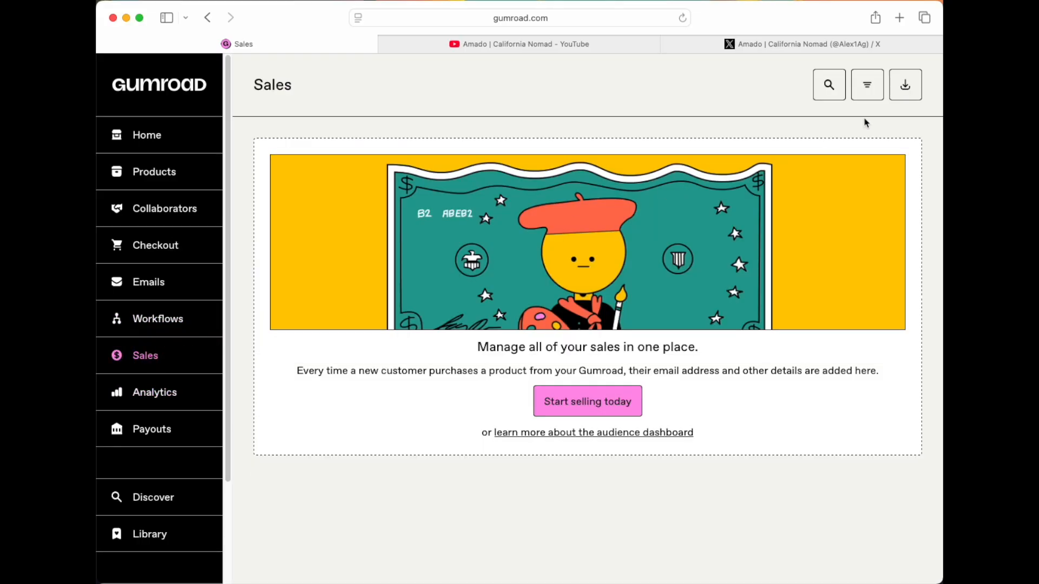
click(872, 93)
click(779, 155)
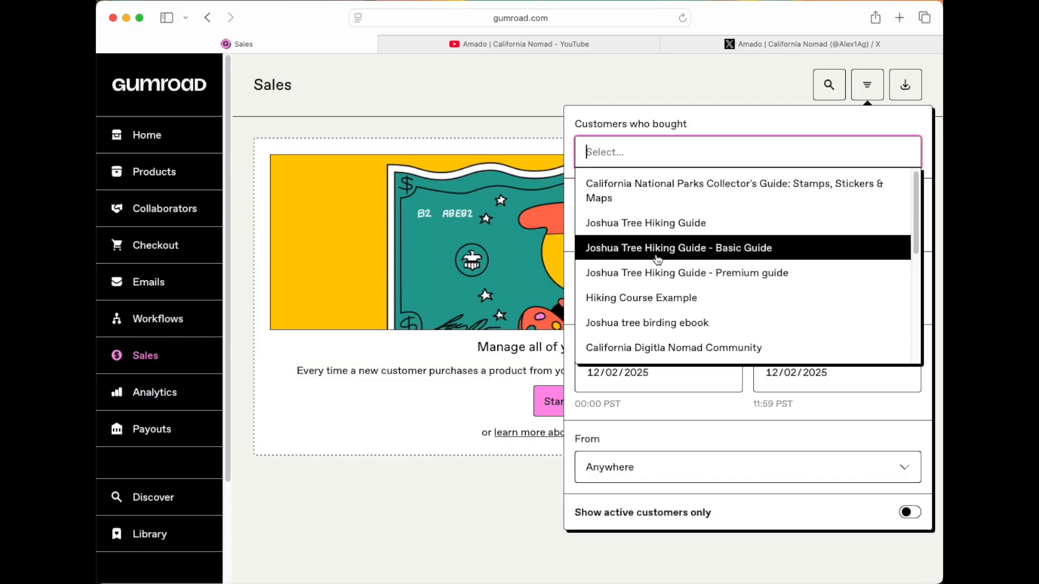
scroll(656, 259, down, 3)
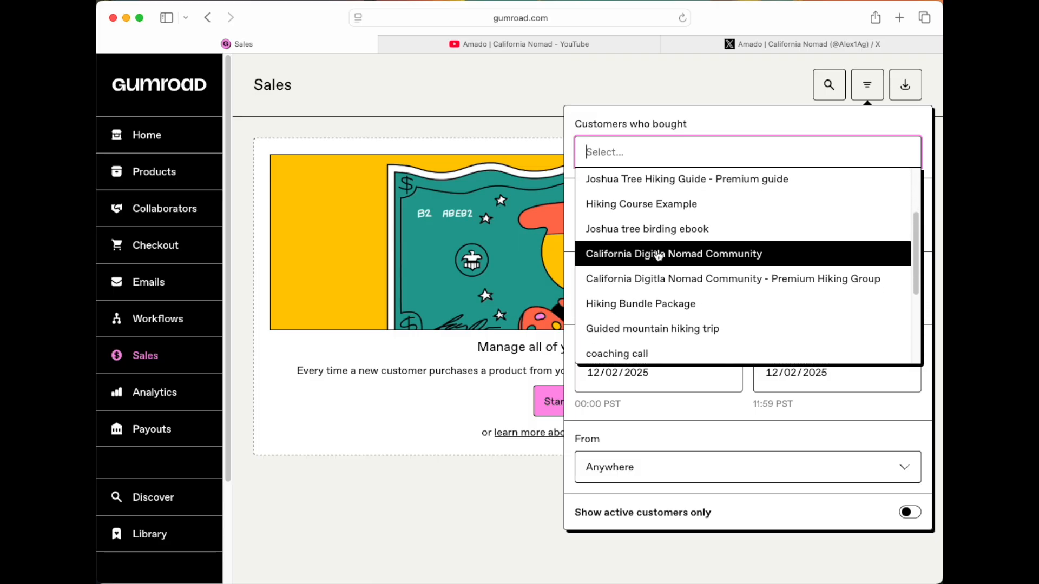
scroll(657, 259, down, 5)
click(628, 82)
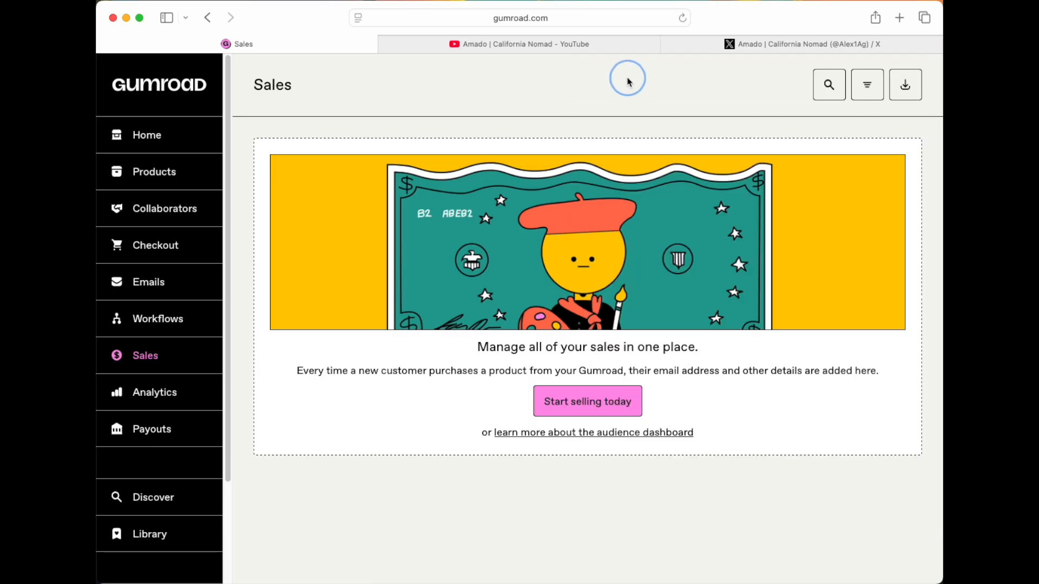